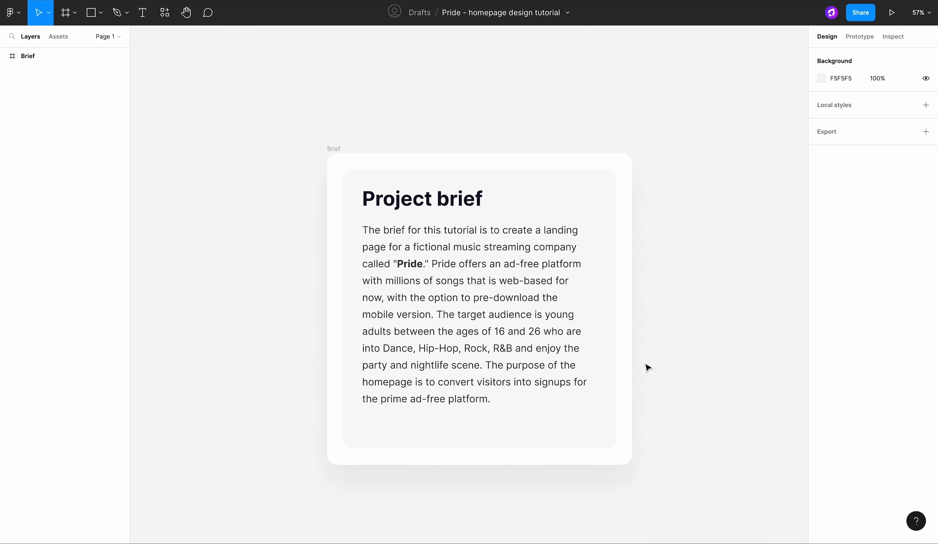
Step: Duplicate the Brief frame to its right and retitle the copy's heading 'Assumptions'
click(337, 150)
drag(337, 150, 675, 223)
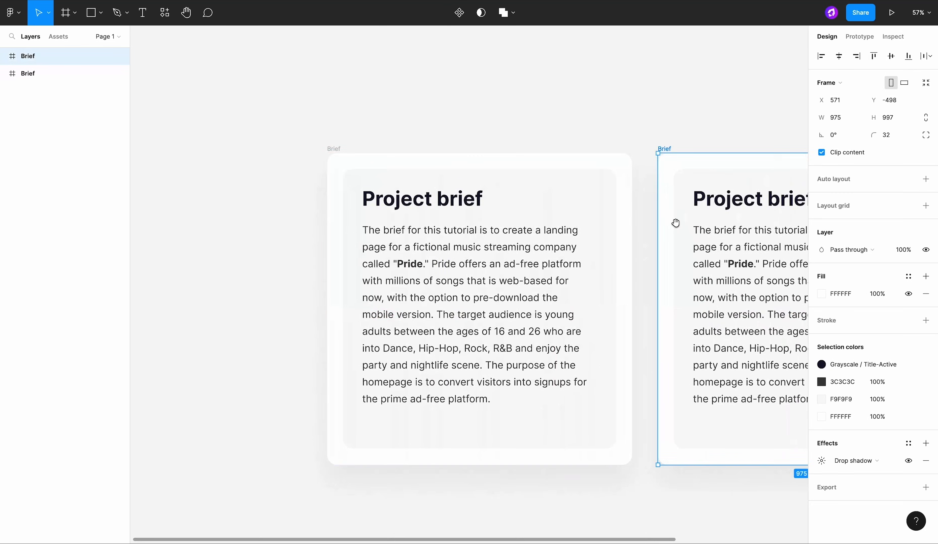
scroll(675, 223, right, 8)
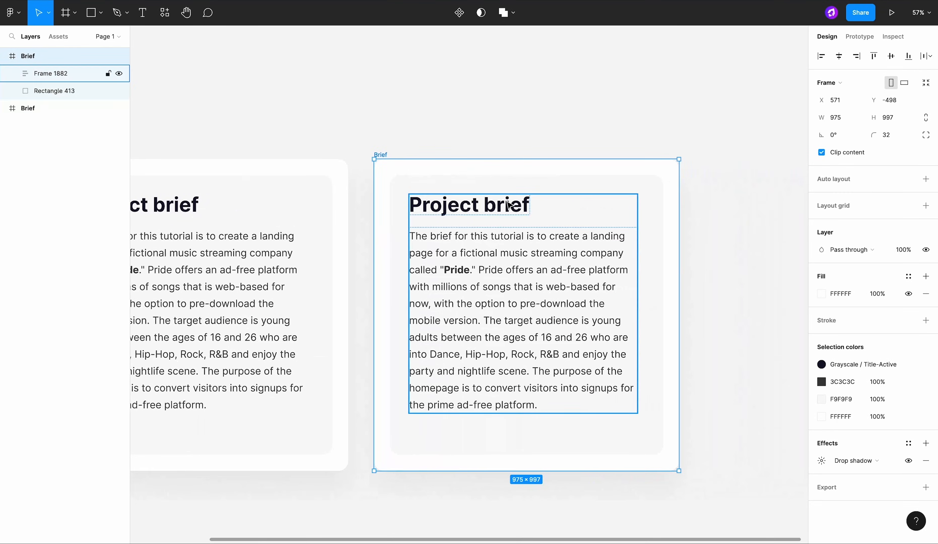
double_click(509, 205)
text(Assumptions)
Step: Replace the body with four lines: Male and female, 16-26 years old, R&B, desktop users good with technology
double_click(509, 250)
text(Male)
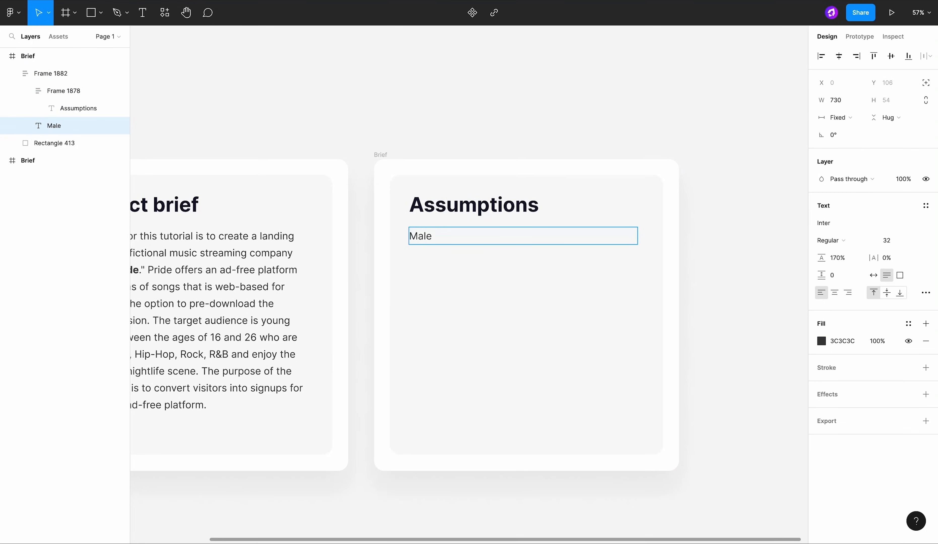
text( and female)
key(Return)
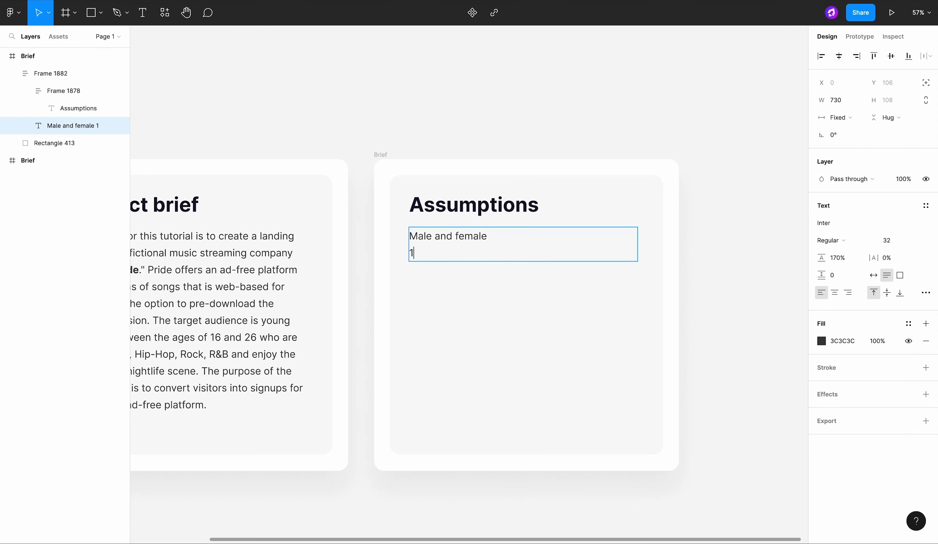
text(16-26 years old)
key(Return)
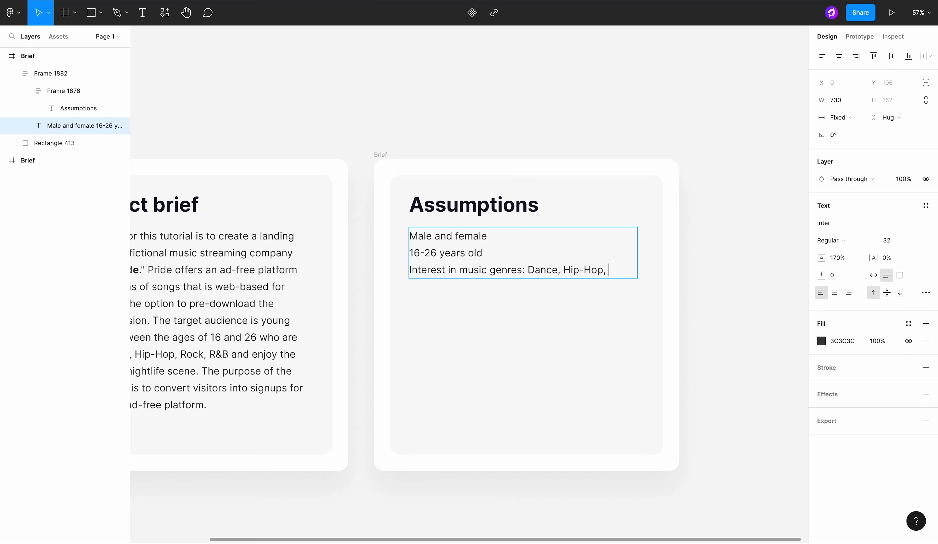
text(R&B)
key(Return)
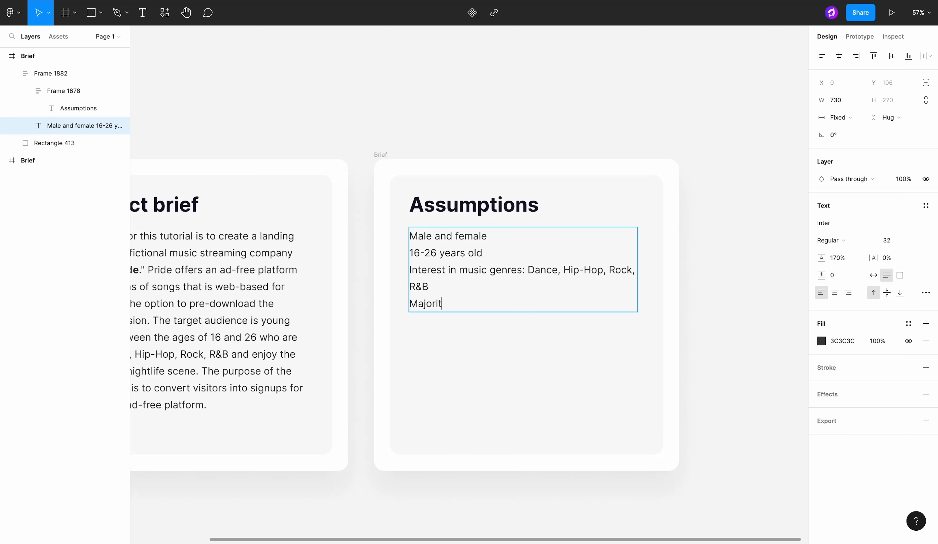
text(users are desktop users and)
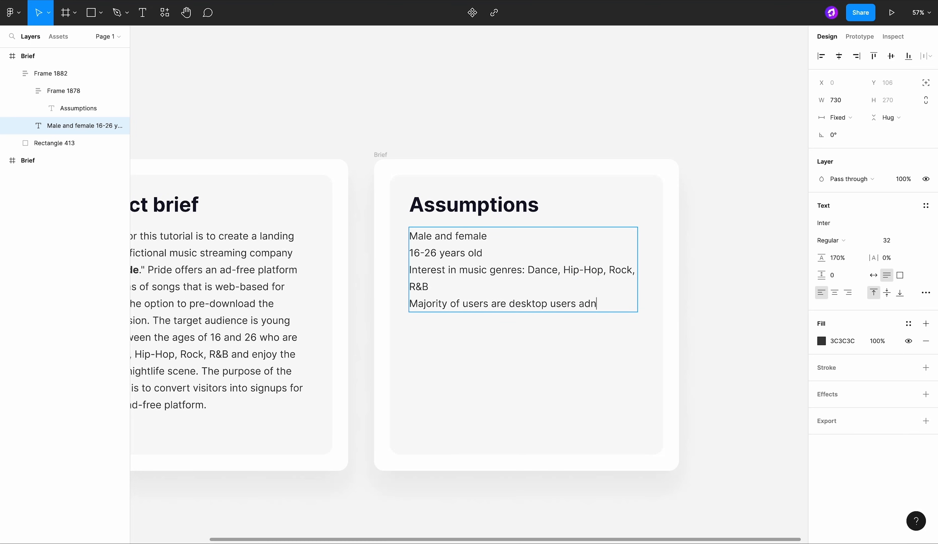
text( good with techn)
Step: Format the assumptions as a bulleted list and rename the frame Assumptions
key(Escape)
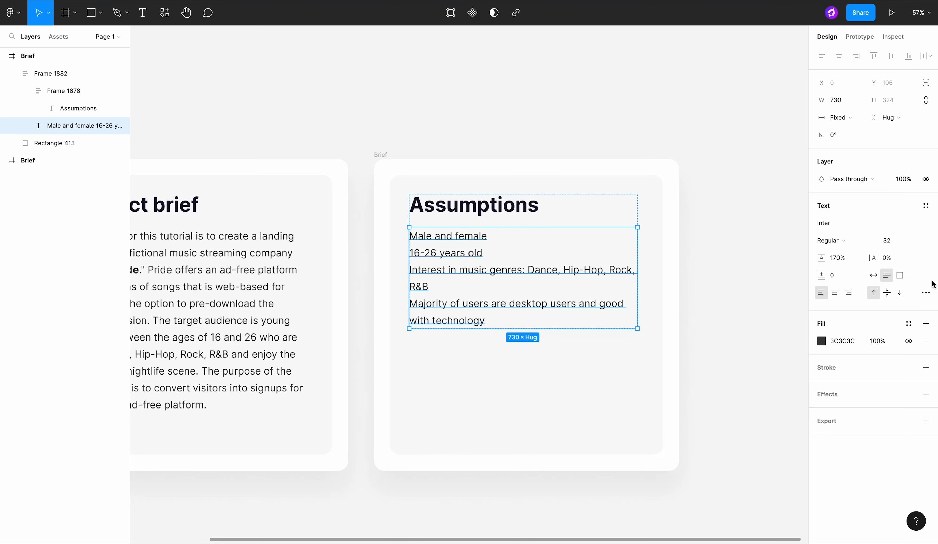
click(926, 293)
click(783, 466)
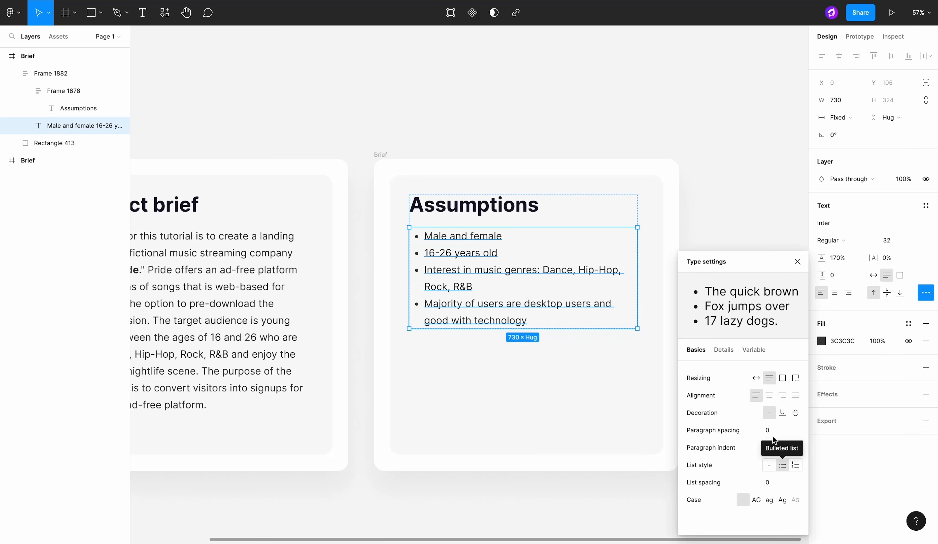
click(702, 183)
double_click(379, 154)
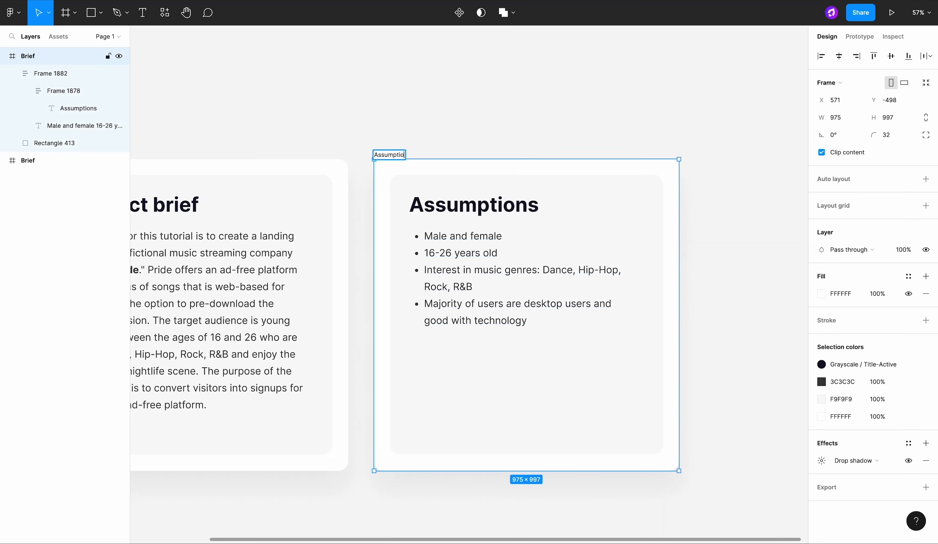
click(441, 144)
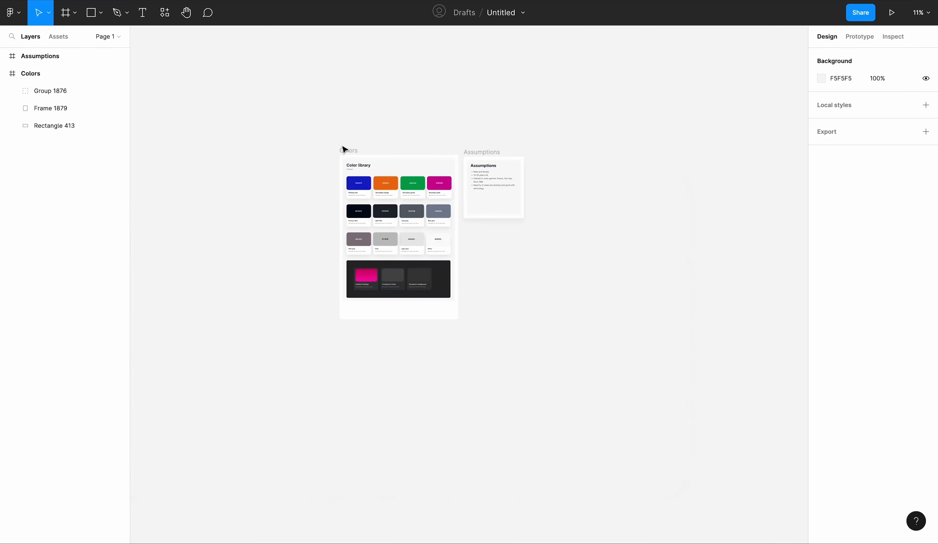
Step: Paste the Colors library frame and place it beside the Assumptions card
click(347, 151)
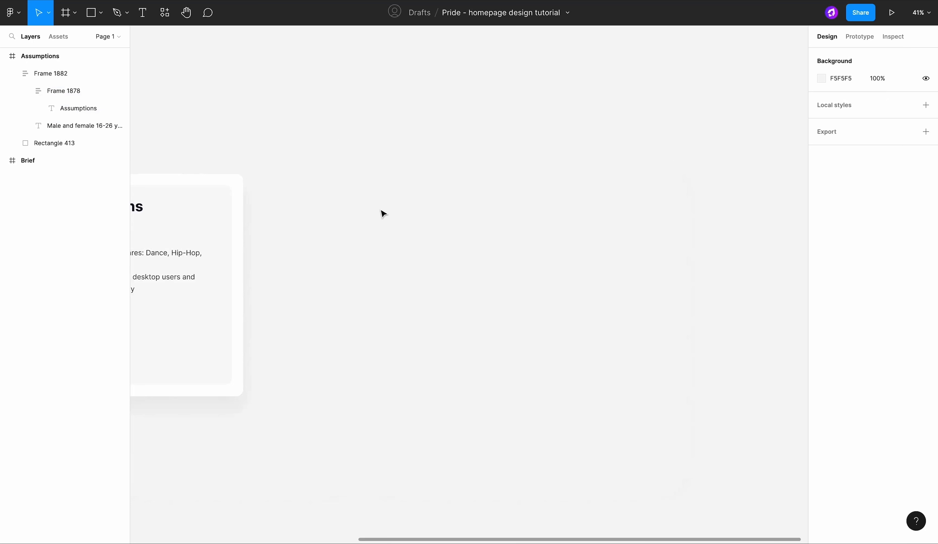
key(ctrl+v)
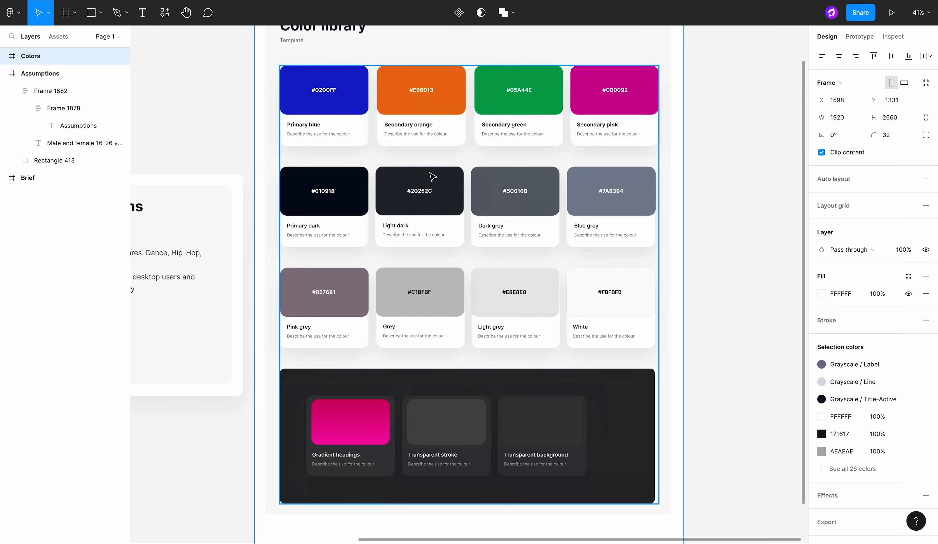
scroll(458, 135, down, 5)
drag(390, 71, 384, 143)
scroll(412, 186, up, 5)
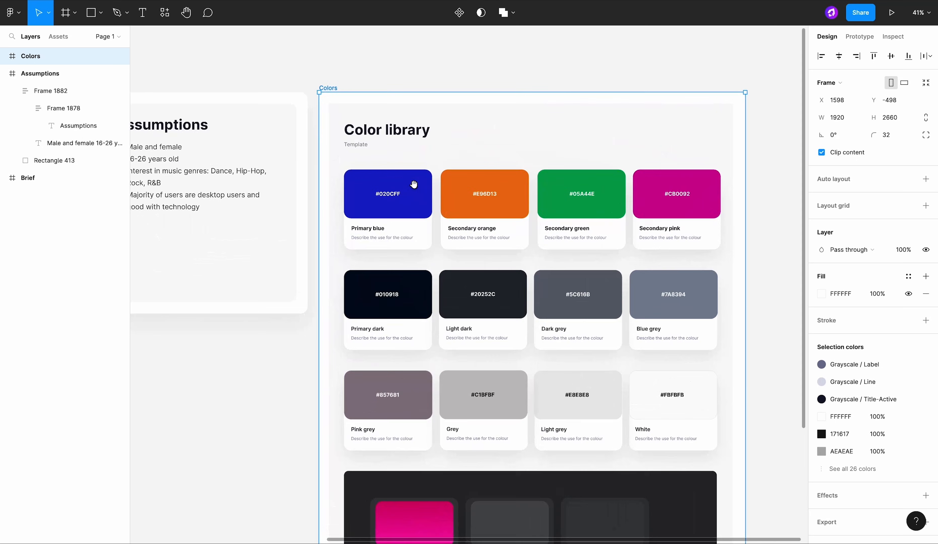
scroll(413, 273, up, 2)
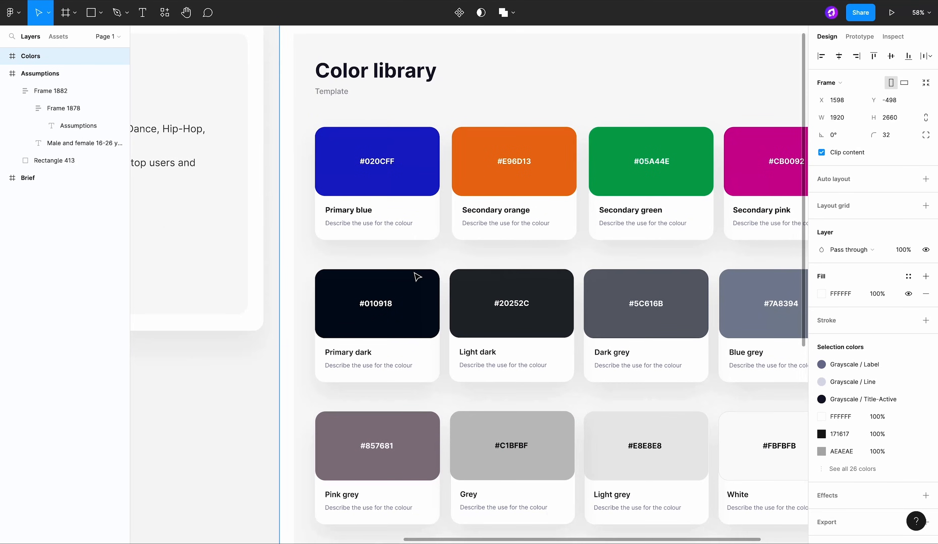
Step: Set the Primary dark swatch fill to #0A0C10 and update its hex label to match
double_click(413, 301)
double_click(414, 300)
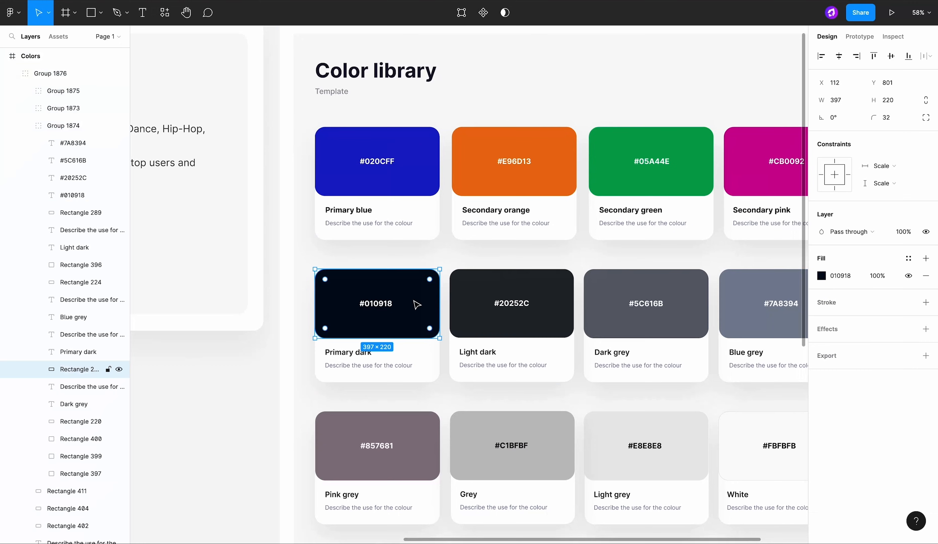
click(822, 276)
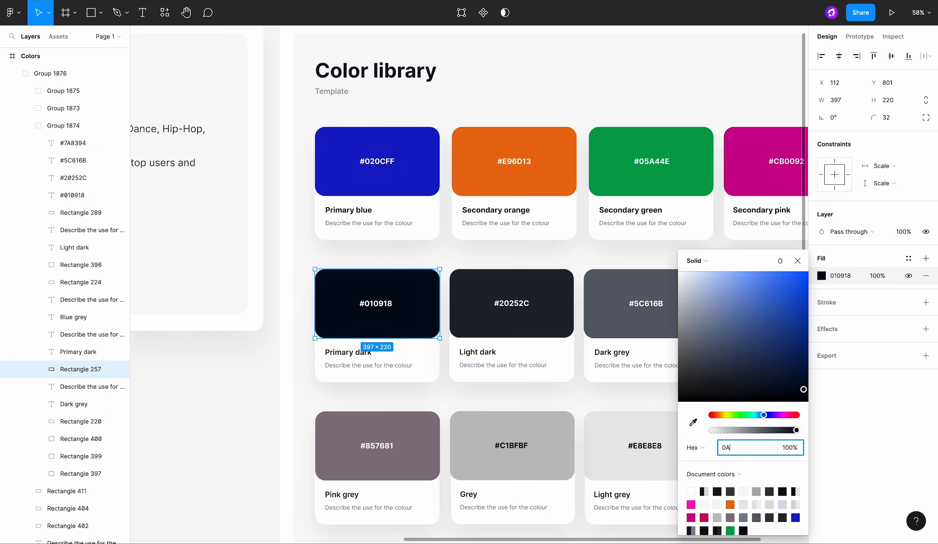
text(0A0C10)
key(Return)
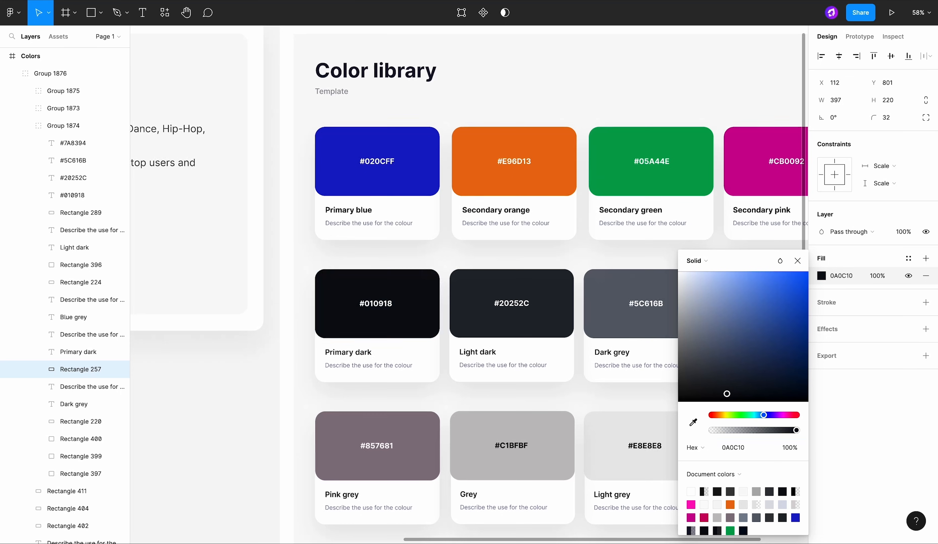
click(853, 291)
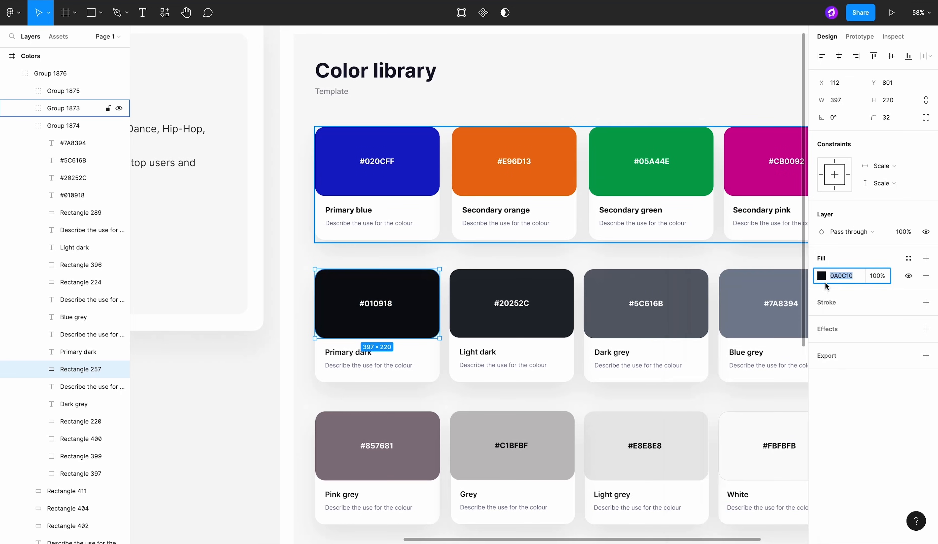
double_click(374, 303)
drag(367, 303, 416, 303)
text(0A0C10)
click(456, 259)
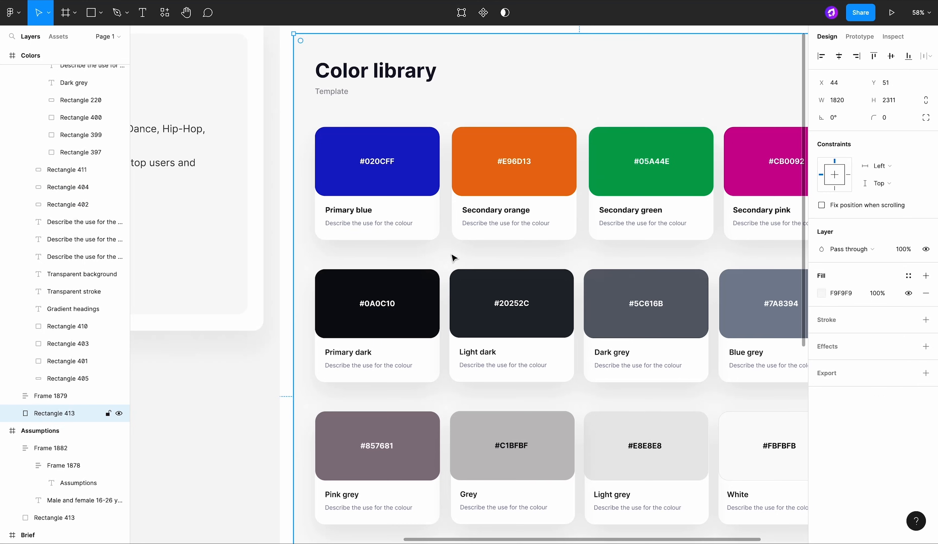
Step: Recolour the first top-row swatch to #A41045, update its label and rename it Primary Red
double_click(419, 173)
click(821, 276)
text(A41)
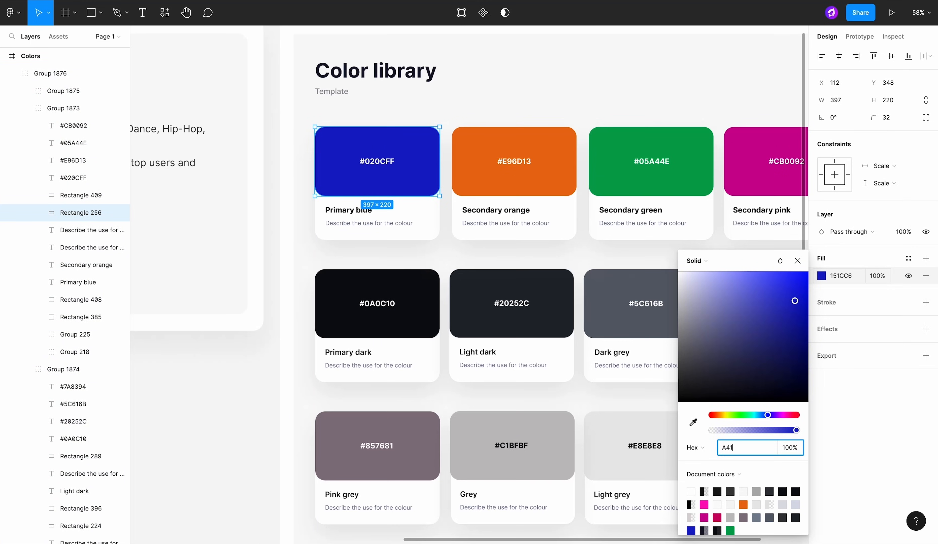
text(045)
key(Return)
key(ctrl+c)
double_click(383, 163)
drag(367, 162, 392, 161)
key(ctrl+v)
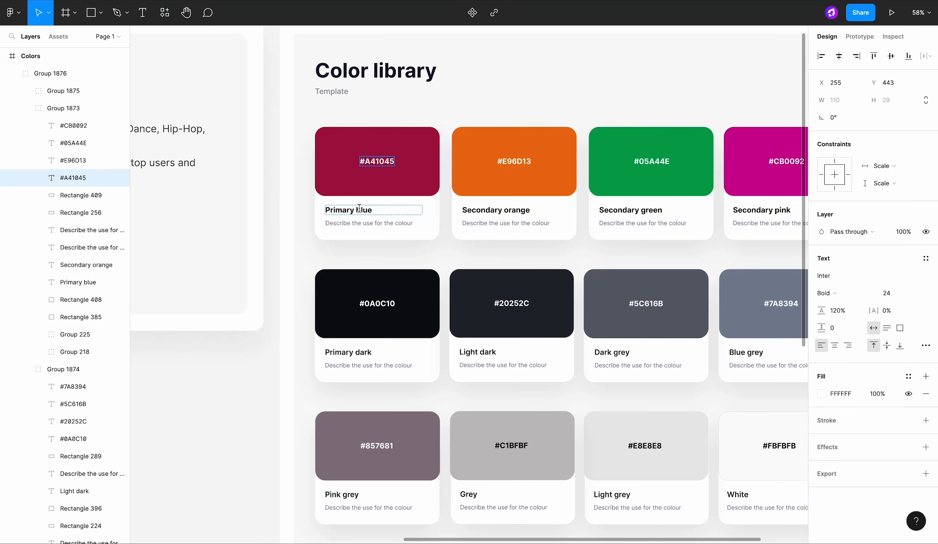
double_click(364, 209)
text(r)
key(Escape)
Step: Turn the Secondary orange card into Secondary Vivid Violet with fill and label #892066
scroll(441, 217, right, 2)
double_click(428, 214)
text(Secondary Vivid Violet)
double_click(456, 161)
drag(471, 161, 443, 161)
click(500, 184)
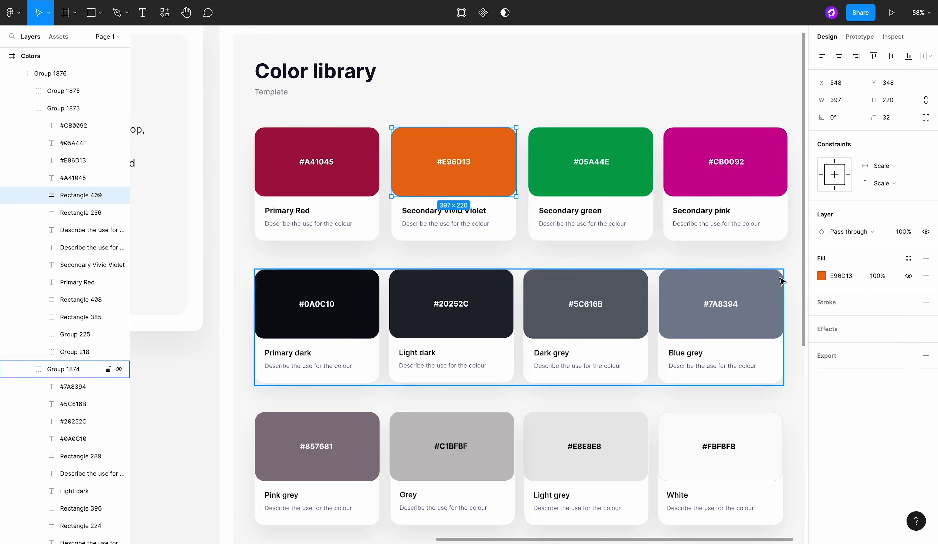
click(821, 276)
text(A41045)
key(Return)
click(753, 449)
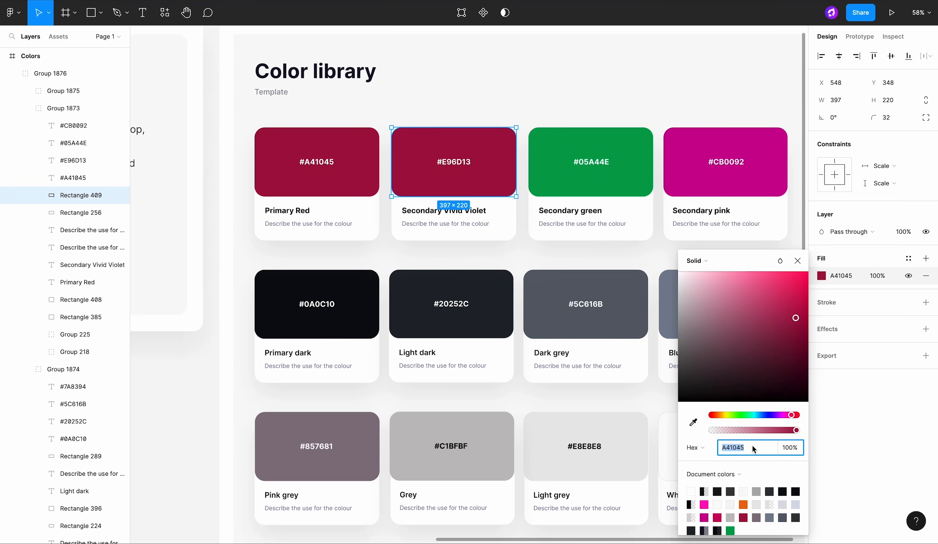
text(892066)
double_click(448, 163)
key(super+v)
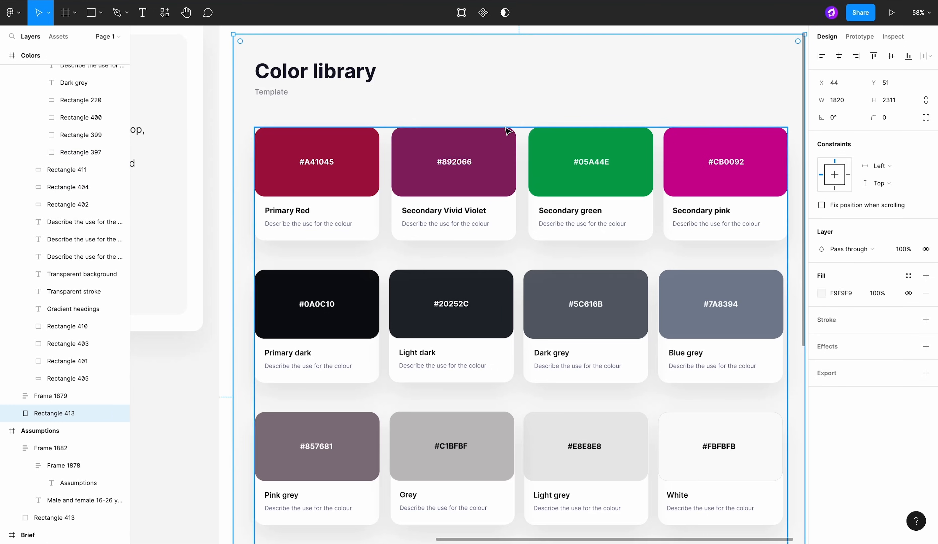
Step: Recolour the green card to #E52996, update its label and rename it Secondary Pink
scroll(508, 133, right, 3)
double_click(499, 160)
double_click(499, 159)
click(820, 276)
text(996)
key(Return)
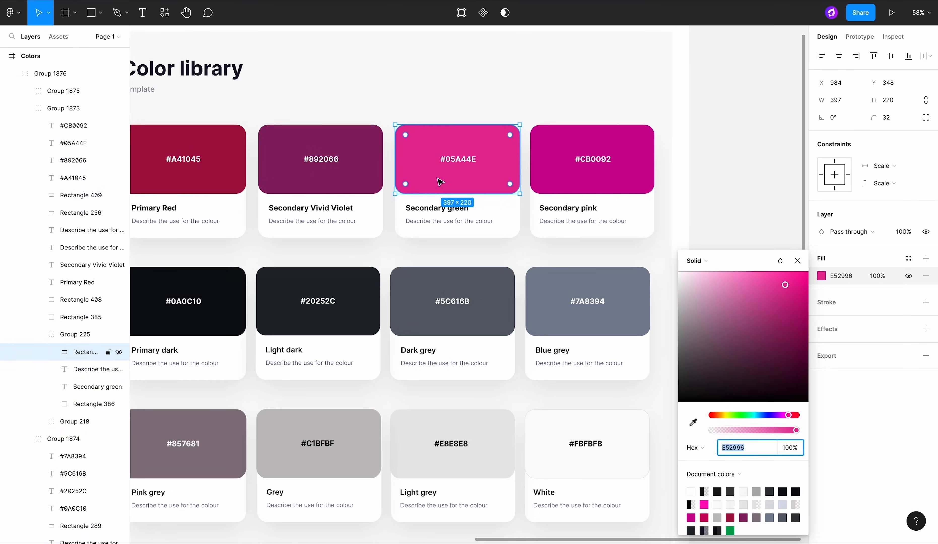
double_click(458, 160)
key(super+v)
double_click(455, 207)
text(Pink)
Step: Set the fourth swatch and its label to #18457C and begin renaming it Secondary Blue
double_click(576, 179)
click(819, 276)
text(1845)
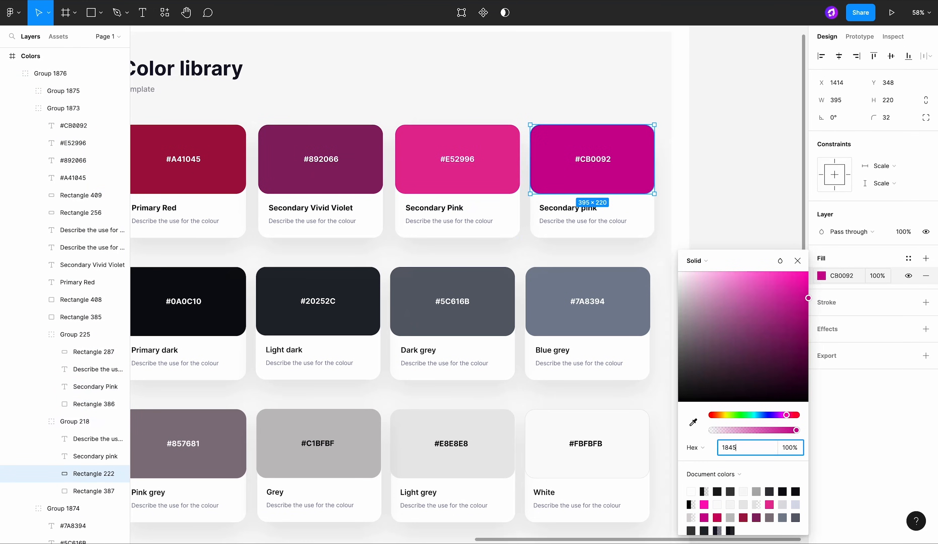
text(7C)
key(Return)
double_click(593, 160)
text(18457C)
double_click(588, 208)
Step: Finish the Secondary Blue name and set the Light dark swatch and label to #424345
text(Blue)
click(423, 271)
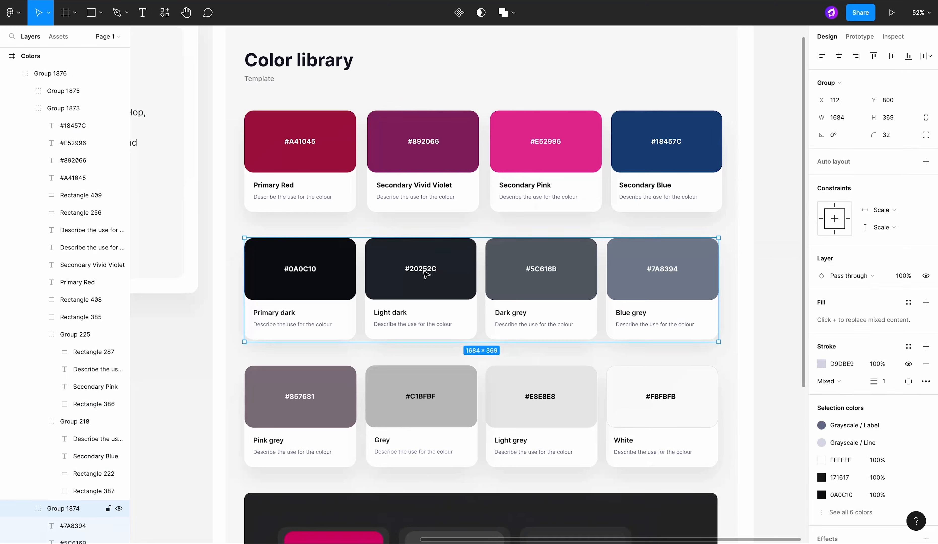
double_click(425, 271)
text(#4)
drag(405, 268, 463, 274)
key(super+c)
click(464, 275)
click(821, 276)
key(super+v)
key(Return)
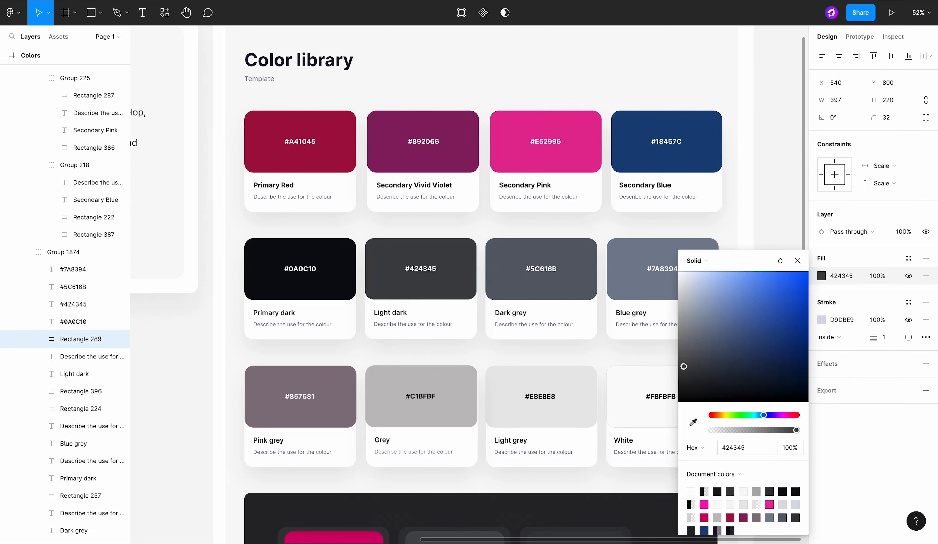
Step: Recolour the Dark grey swatch to #7D7E80 and update its hex label
click(500, 292)
click(822, 276)
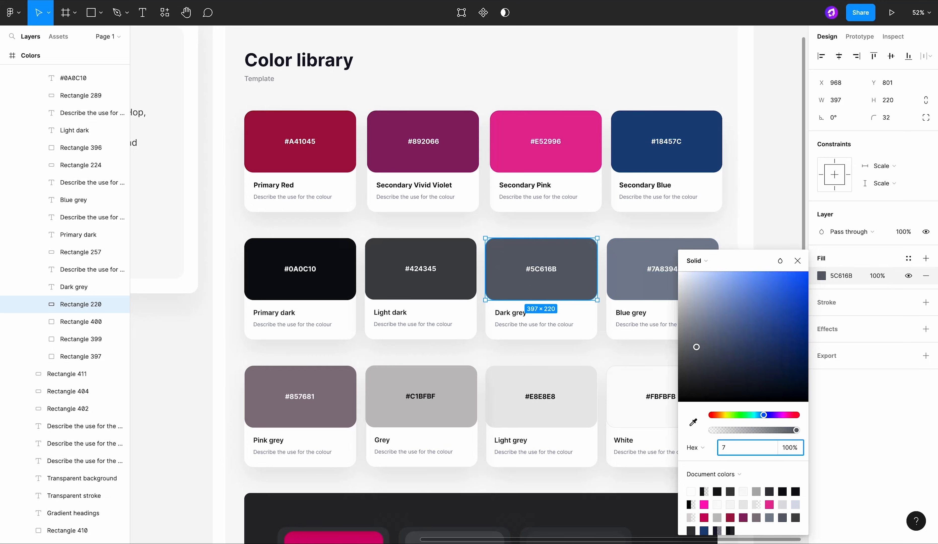
text(7D7E80)
key(Return)
click(744, 451)
double_click(535, 268)
drag(531, 268, 564, 278)
key(super+v)
Step: Recolour the Blue grey swatch to #95A1AD and update its hex label
click(673, 280)
click(821, 276)
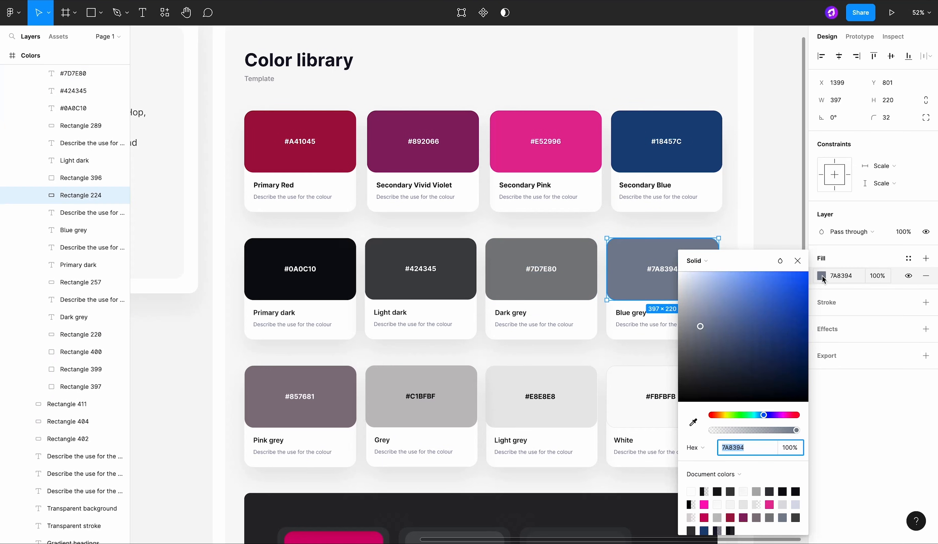
text(95A1AD)
key(Return)
click(743, 450)
key(super+c)
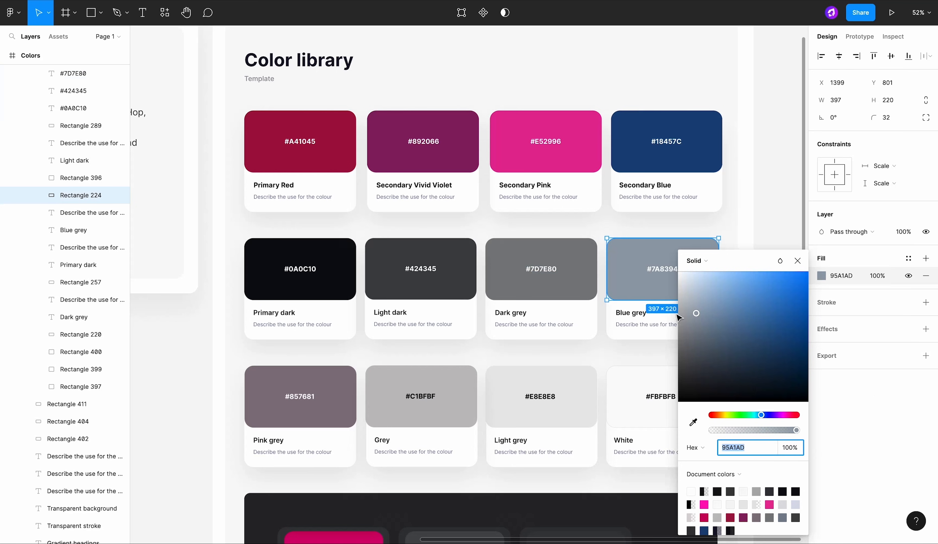
double_click(657, 269)
drag(651, 269, 696, 272)
key(super+v)
Step: Recolour the Pink grey swatch to #9B8595 and update its hex label
click(343, 403)
click(821, 276)
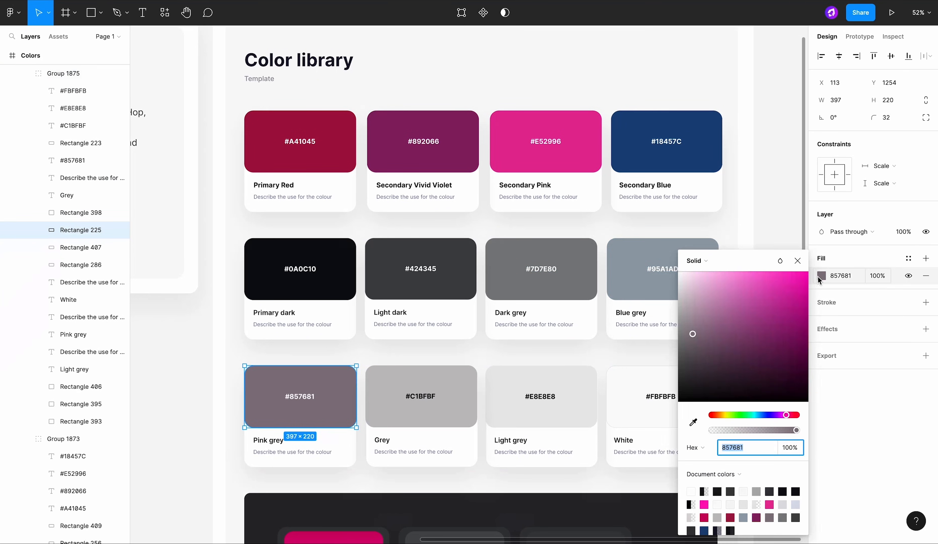
text(9B8595)
key(Return)
key(super+c)
double_click(301, 396)
key(super+v)
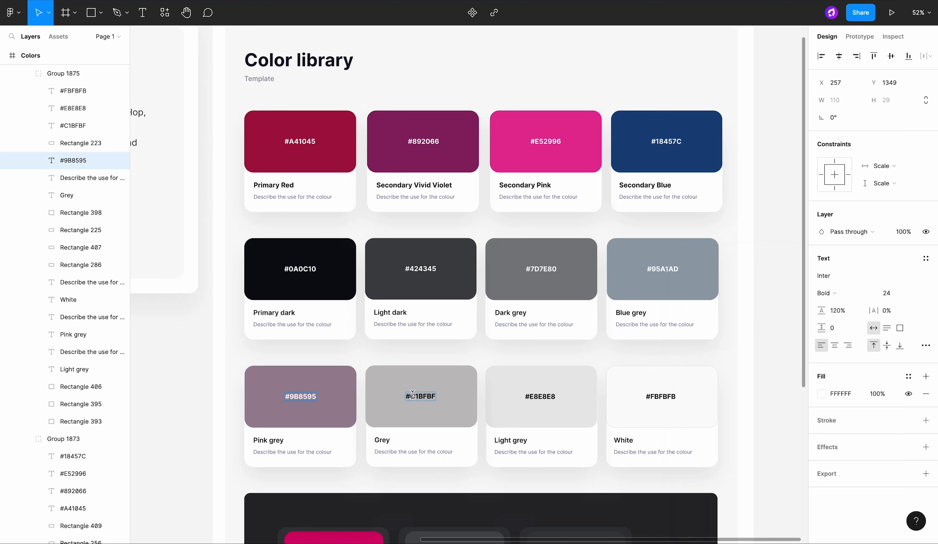
Step: Set the Grey label and swatch fill to #B9B9B9
double_click(412, 395)
text(#B)
key(Escape)
key(super+c)
click(473, 398)
click(822, 276)
key(super+v)
key(Return)
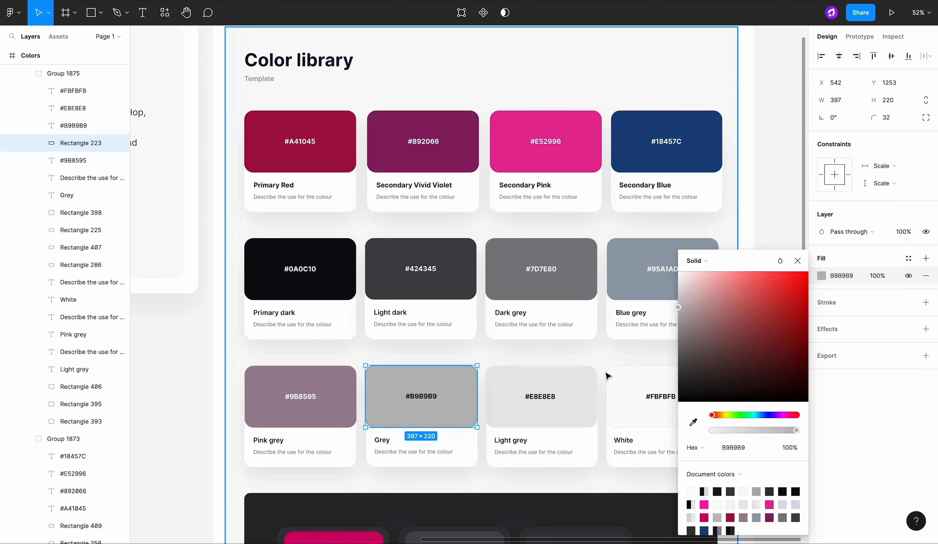
Step: Set Light grey to #D8D8D8 and White to #FFFFFF, swatches and labels
click(594, 377)
click(821, 276)
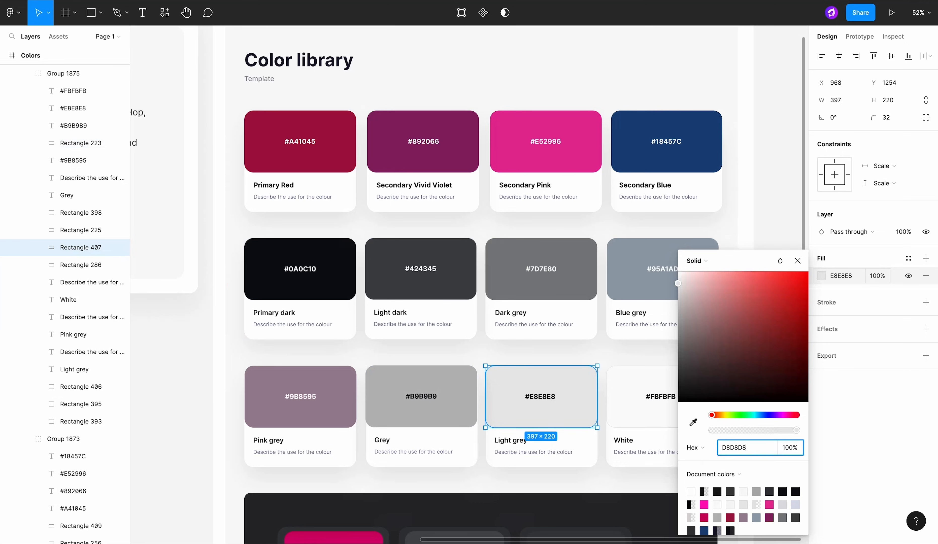
key(Return)
double_click(540, 396)
text(#D8D8D8)
double_click(661, 396)
text(#FFFFFF)
key(Escape)
click(691, 374)
click(822, 276)
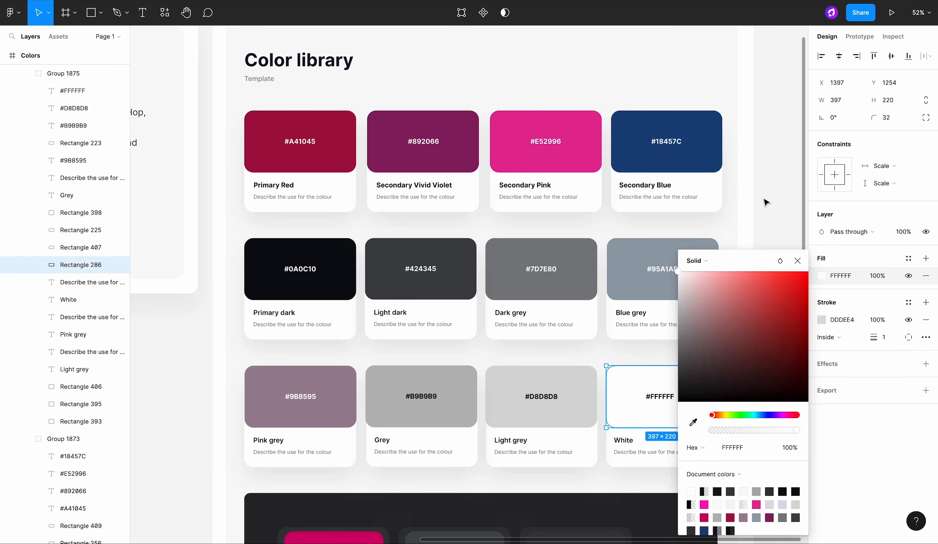
click(766, 202)
Step: Add a 'Button' text layer on the empty canvas beside the colour library
scroll(498, 287, down, 3)
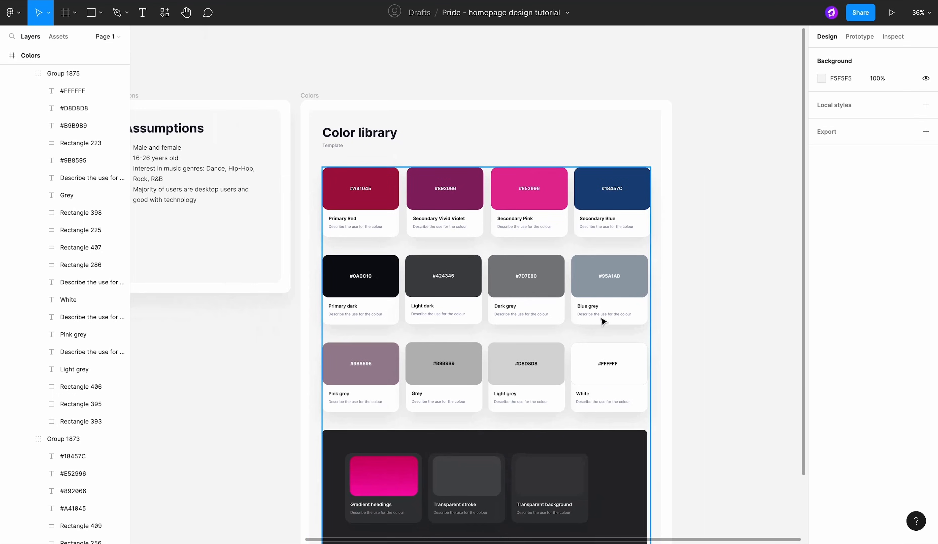
drag(666, 301, 559, 291)
click(142, 12)
click(497, 272)
scroll(501, 262, up, 1)
text(Button)
key(Escape)
Step: Wrap the text in auto layout with 32 horizontal and 16 vertical padding, aligned middle left
key(shift+a)
scroll(513, 263, up, 3)
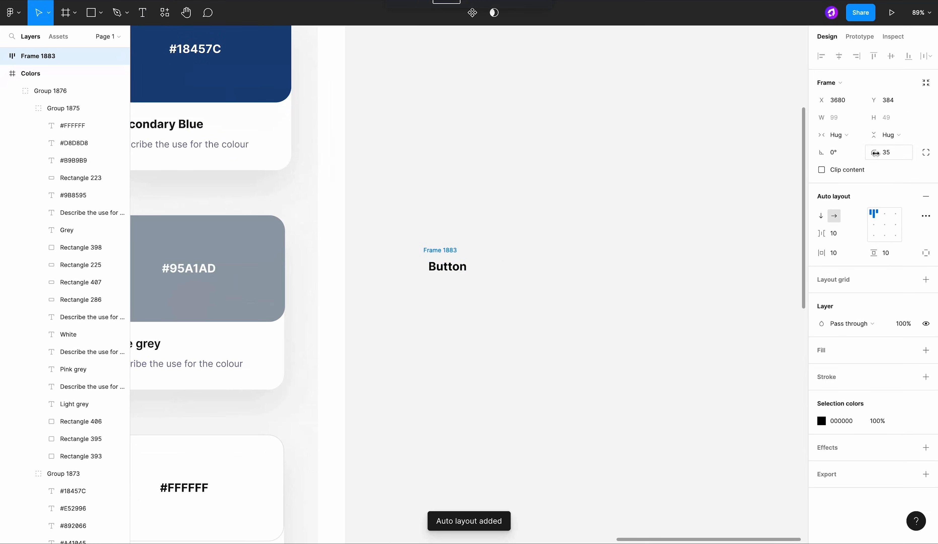
click(833, 252)
text(32)
key(Return)
click(886, 252)
text(16)
key(Return)
click(875, 226)
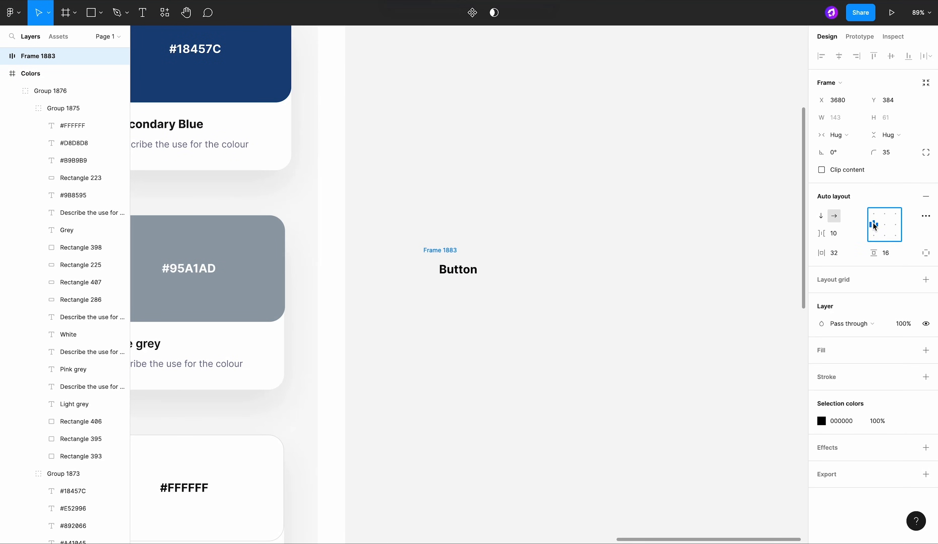
Step: Give the button frame a bright red FF003D fill
click(926, 350)
click(822, 367)
click(781, 310)
drag(780, 311, 813, 275)
click(788, 415)
drag(787, 414, 794, 415)
Step: Set the button label text colour to near-white FFF1F1
click(822, 439)
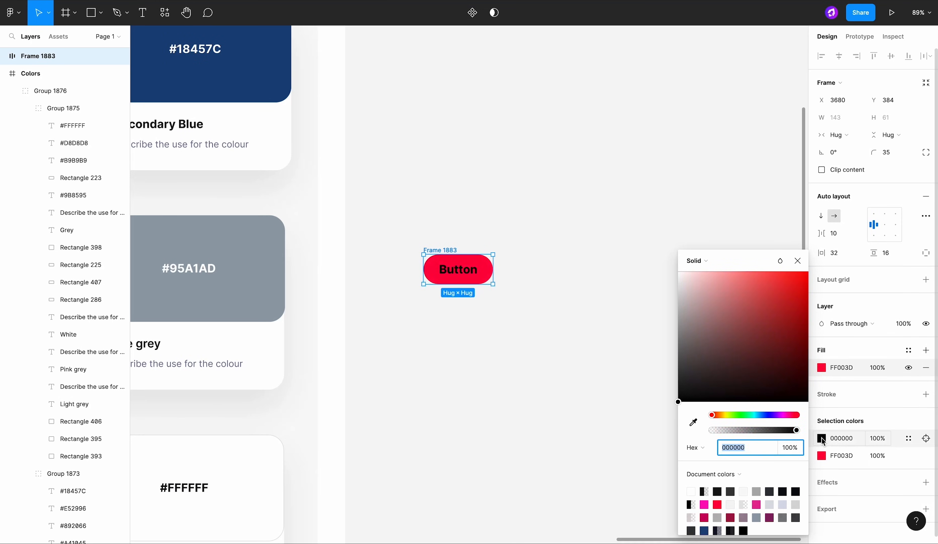
drag(695, 284, 686, 240)
click(650, 240)
ctrl+scroll(586, 255, down, 1)
Step: Save the button red as colour style 'Test' and duplicate the button twice
click(446, 251)
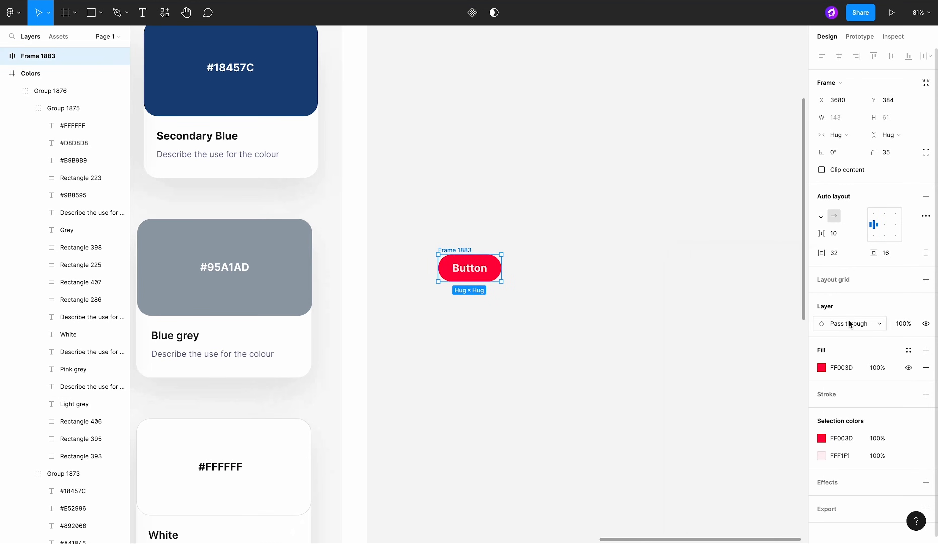
click(909, 350)
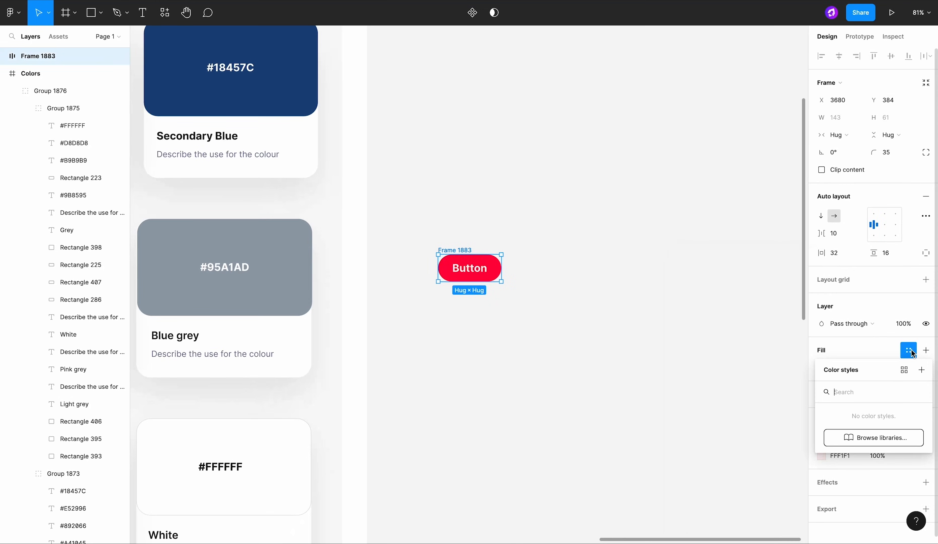
click(922, 370)
text(Test)
click(799, 520)
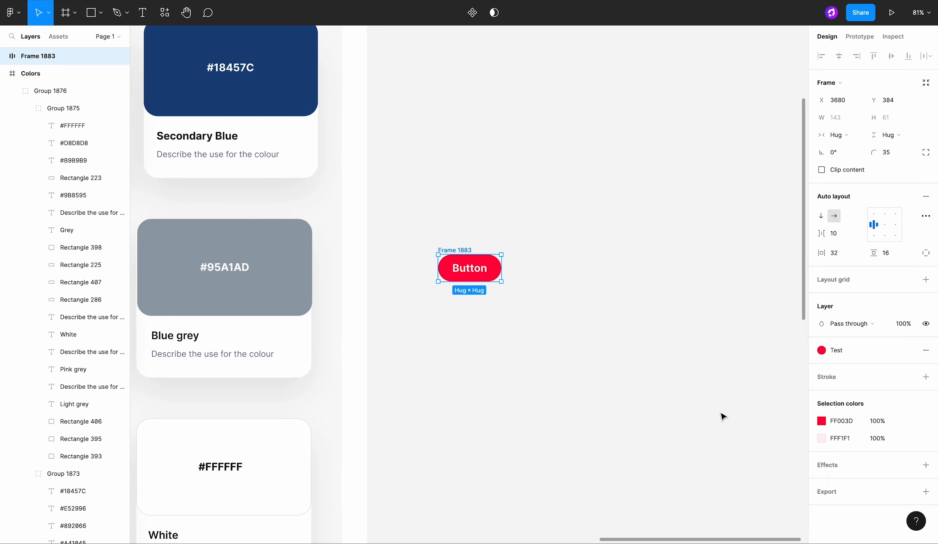
key(super+d)
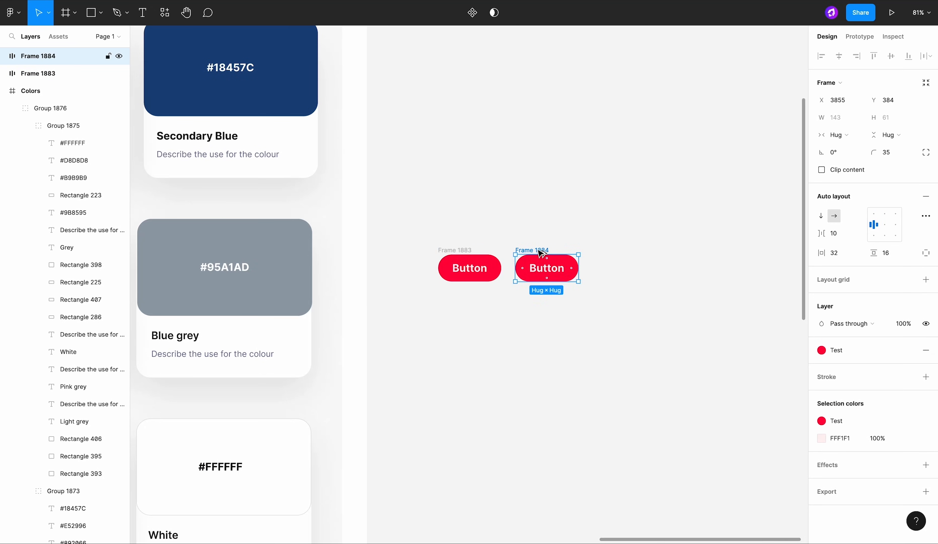
key(super+d)
Step: Edit the Test colour style to green 2D8F14 so all three buttons update
click(559, 237)
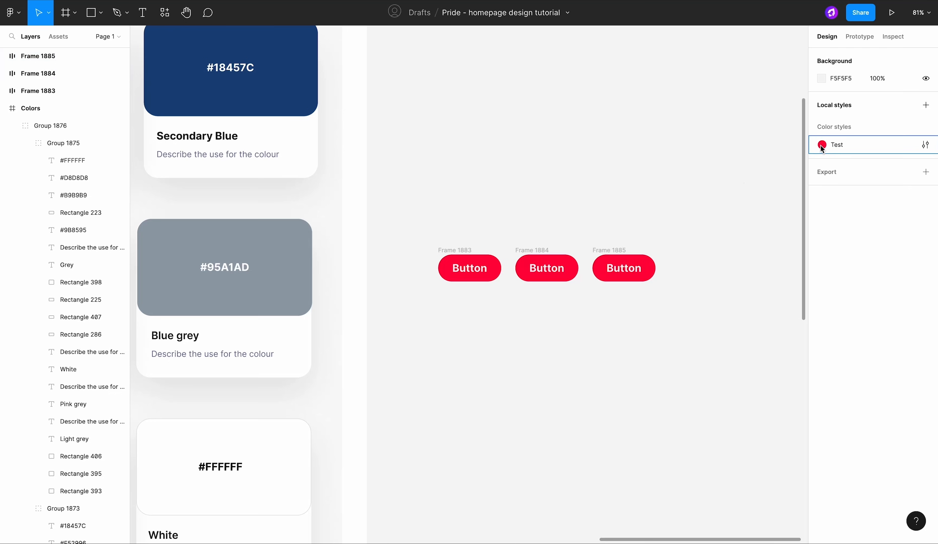
click(924, 146)
click(656, 312)
drag(588, 263, 802, 243)
drag(755, 152, 848, 149)
drag(760, 396, 787, 396)
click(839, 309)
click(702, 329)
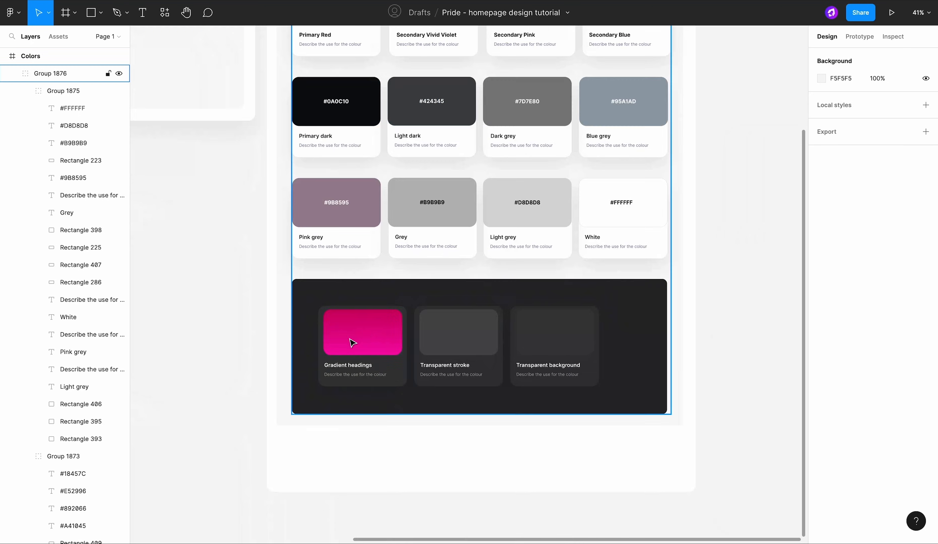
Step: Select the Gradient headings swatch and bring up its fill settings
scroll(351, 339, up, 3)
click(352, 339)
click(822, 275)
Step: Make both gradient stops white and lower the second stop's opacity
drag(790, 286, 654, 265)
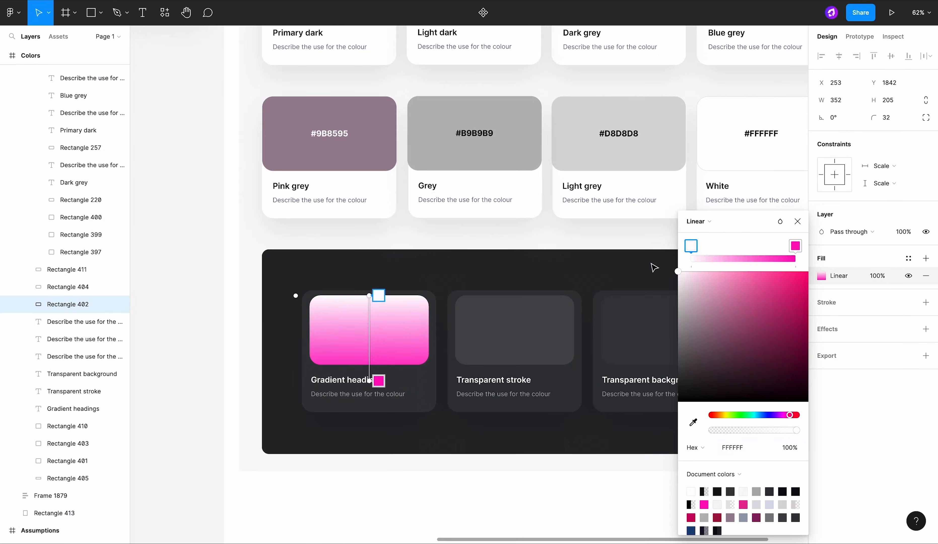
click(795, 246)
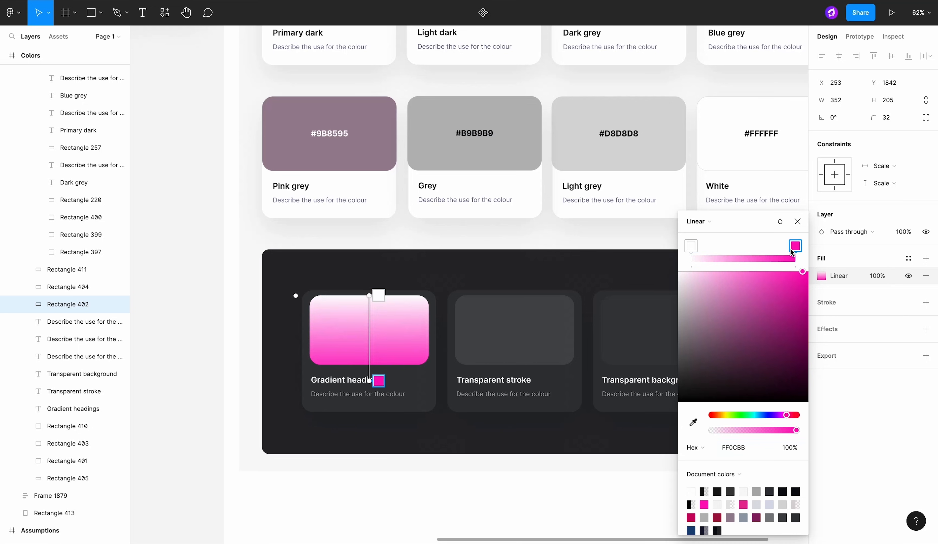
drag(773, 284, 678, 271)
drag(755, 430, 738, 431)
click(559, 339)
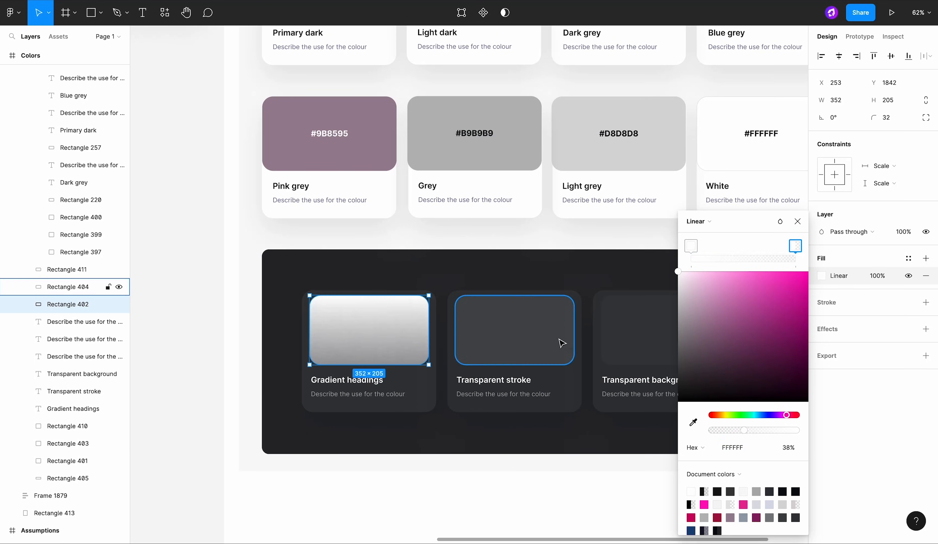
Step: Inspect the Transparent stroke and Transparent background swatch fills
click(696, 223)
click(559, 310)
click(819, 278)
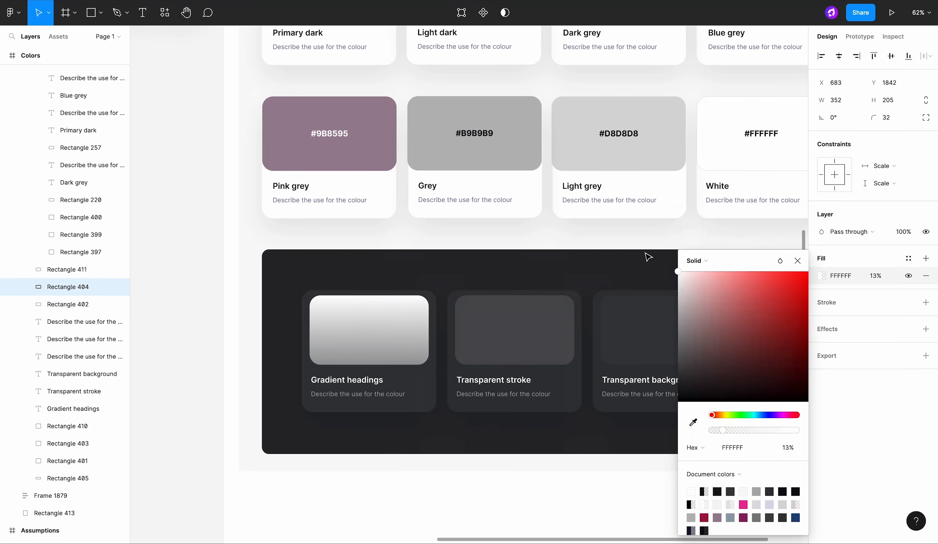
click(635, 312)
click(819, 276)
click(633, 233)
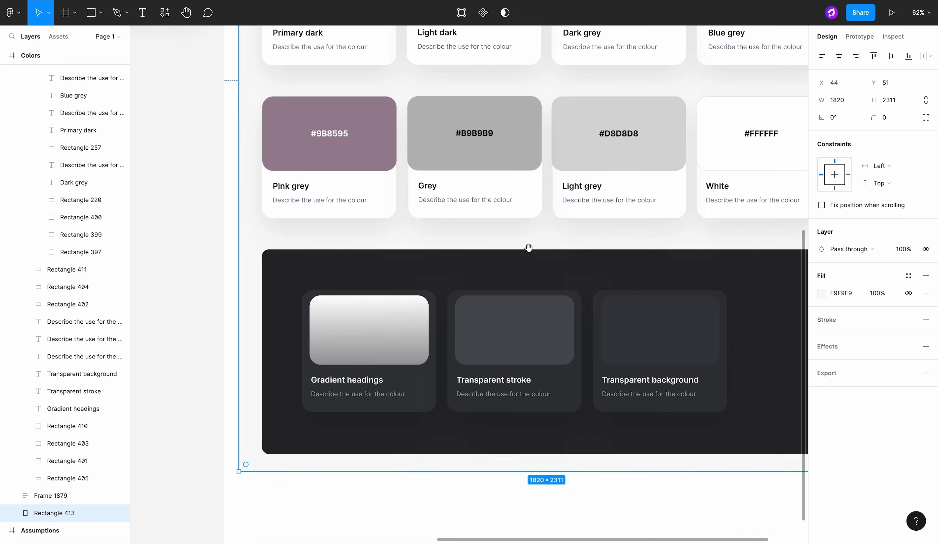
scroll(528, 247, down, 5)
scroll(528, 248, up, 5)
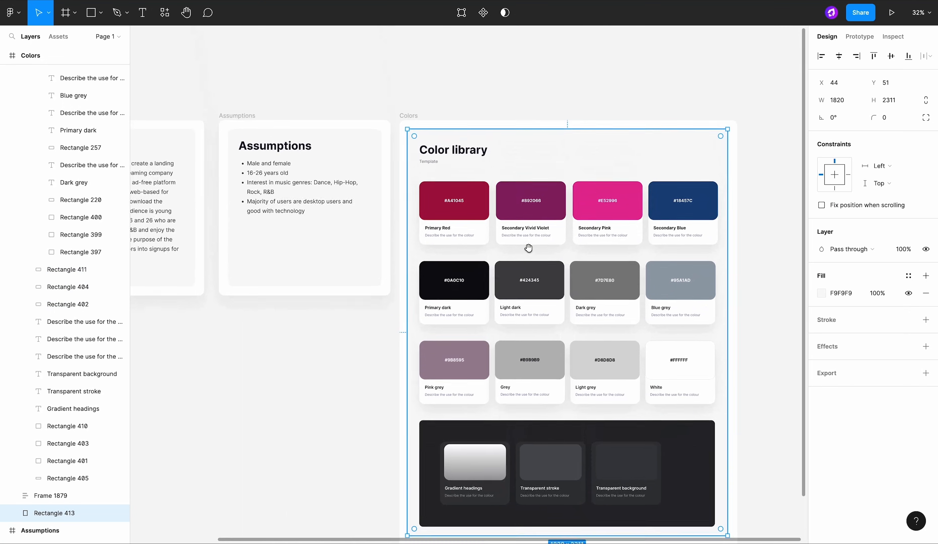
Step: Create a 'Primary Red' colour style from the A41045 swatch rectangle
click(461, 204)
double_click(476, 204)
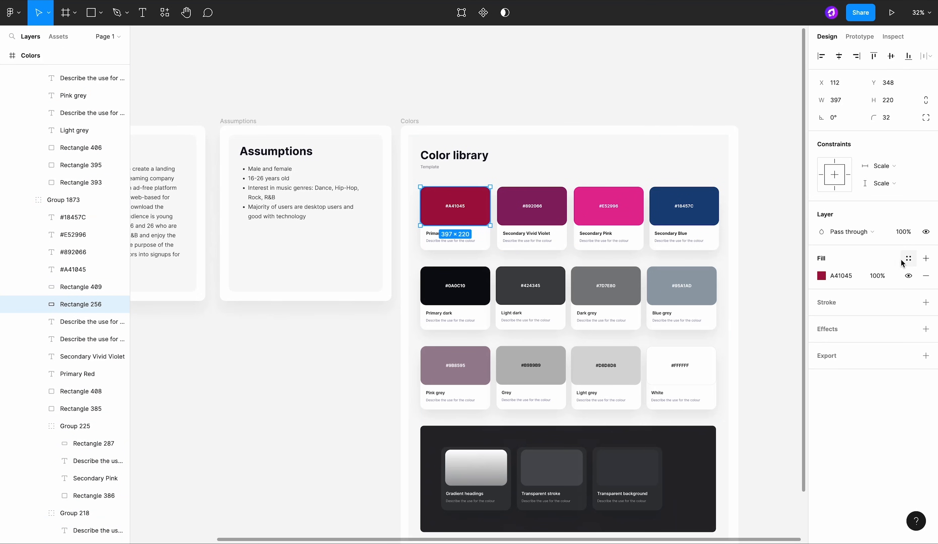
click(907, 259)
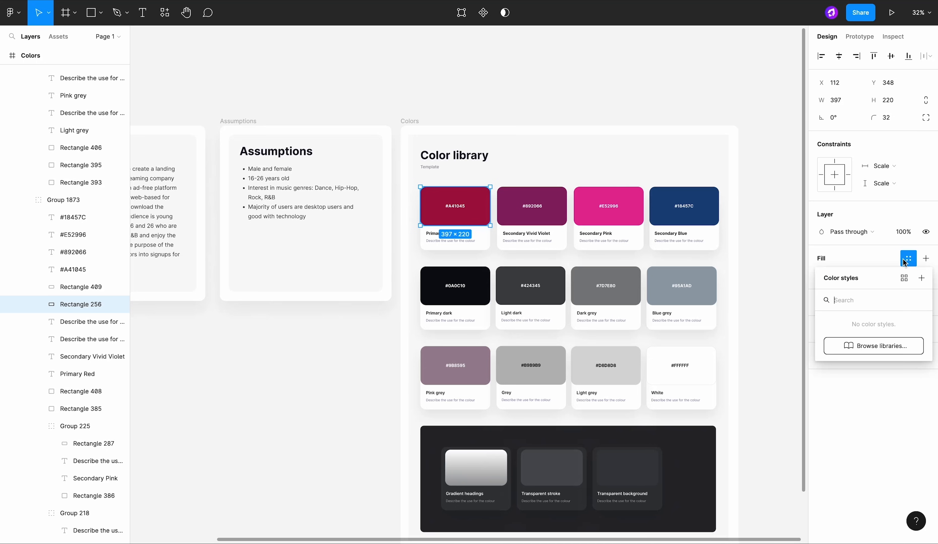
click(919, 280)
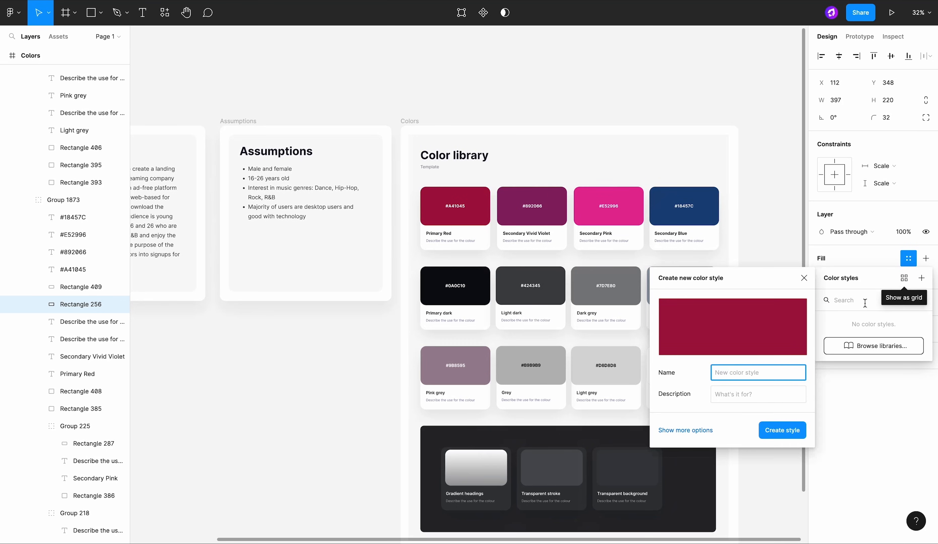
text(Primary Red)
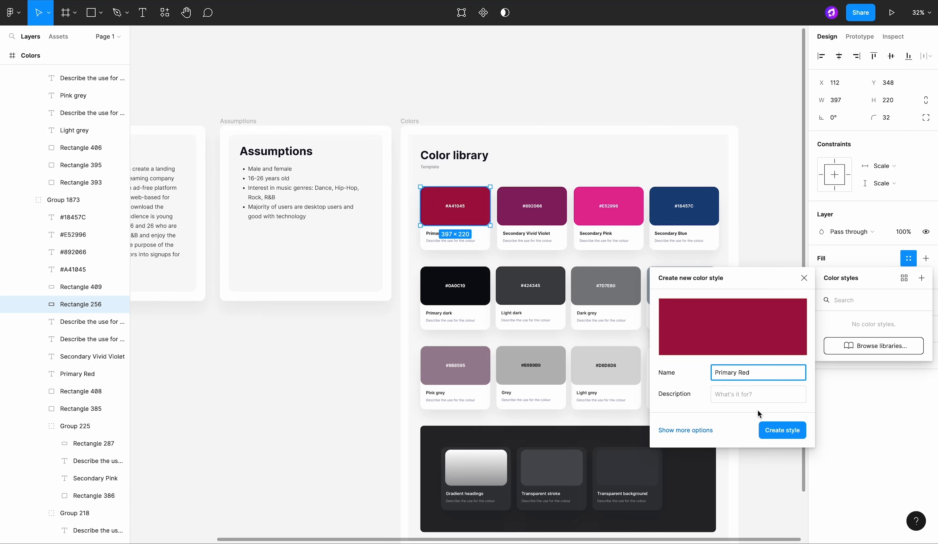
click(783, 431)
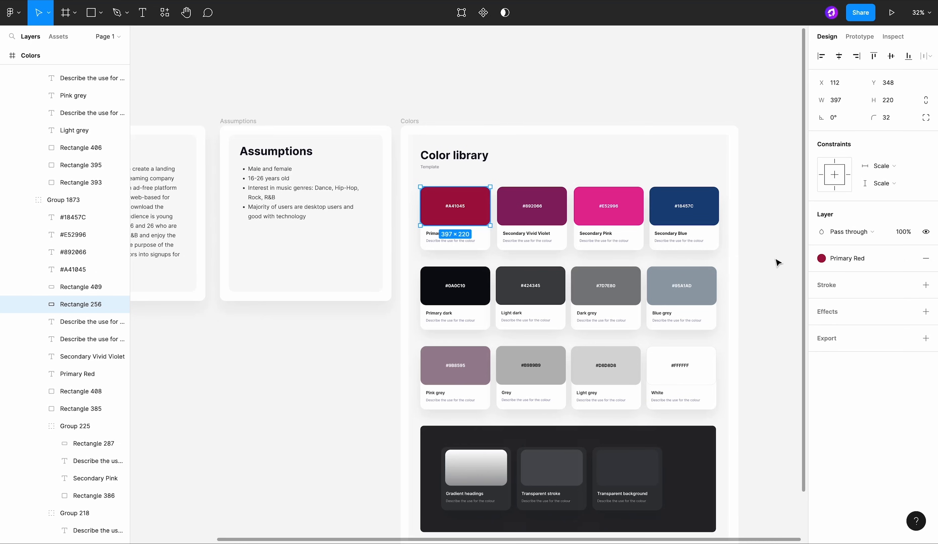
Step: Trial a hue change on the Primary Red style, then undo it back to A41045
click(831, 259)
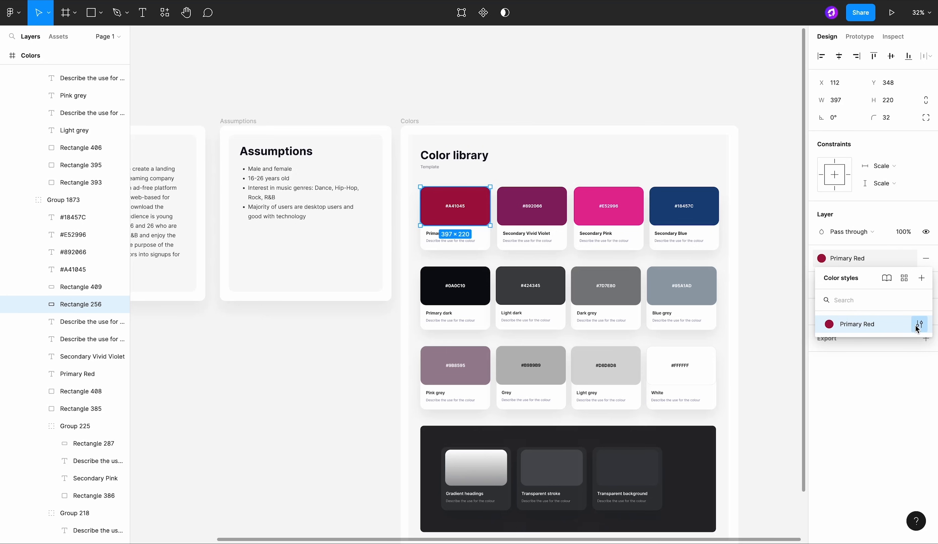
click(920, 325)
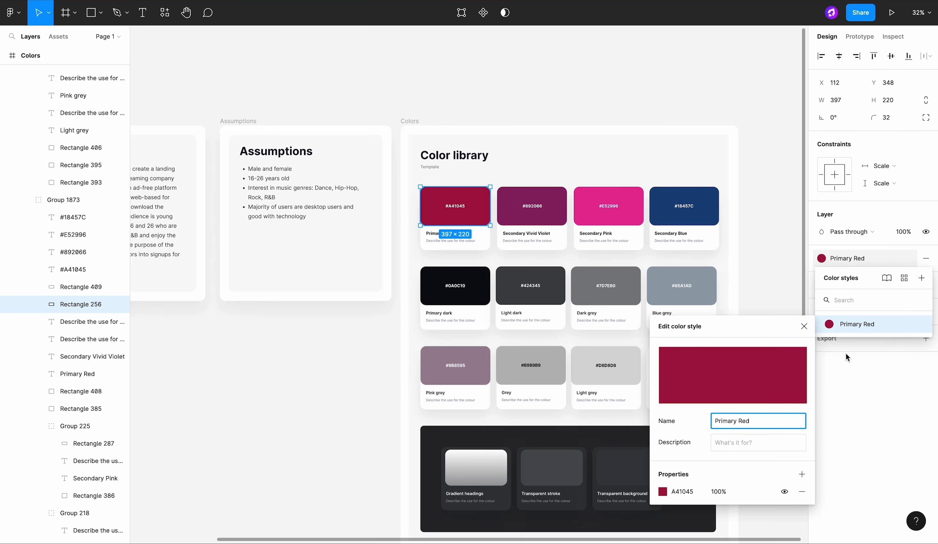
click(663, 491)
mouse_move(609, 416)
mouse_down()
mouse_move(640, 415)
mouse_move(598, 417)
mouse_up()
key(super+z)
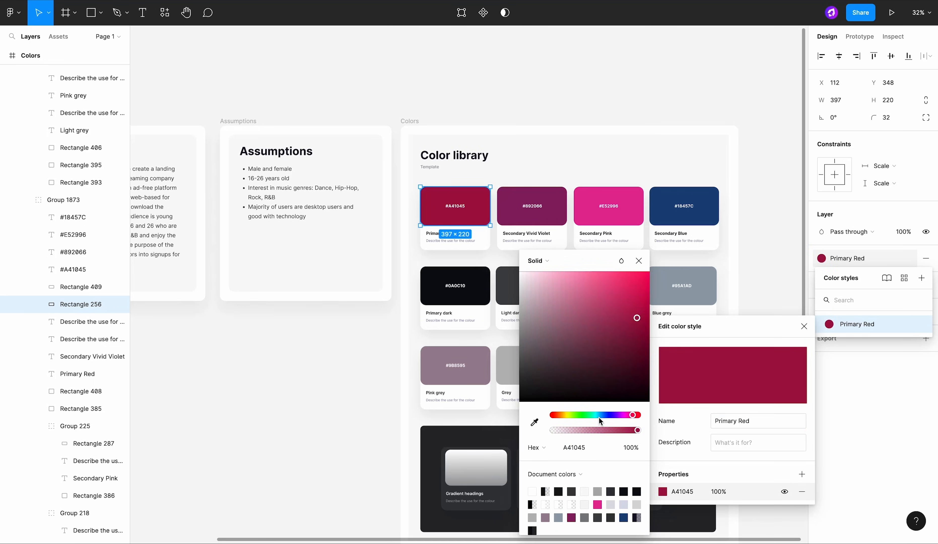
click(638, 262)
click(858, 251)
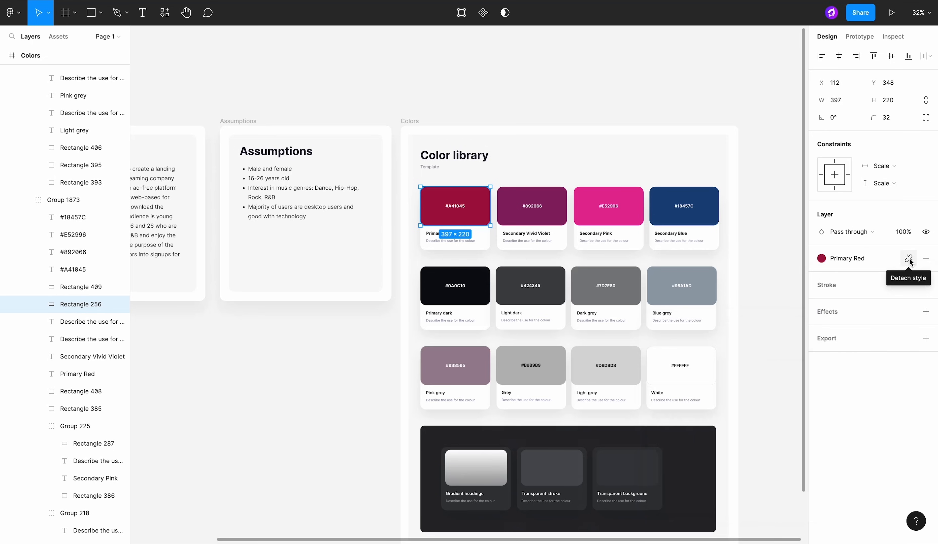
Step: Detach the Primary Red style from the swatch, keeping its plain A41045 fill
click(908, 259)
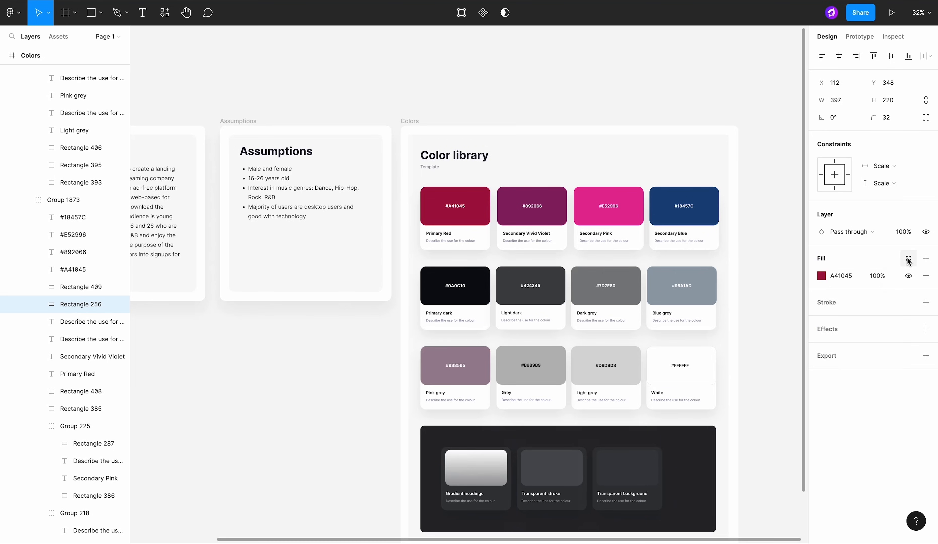
click(823, 277)
mouse_move(801, 297)
mouse_down()
mouse_move(799, 289)
mouse_move(800, 300)
mouse_up()
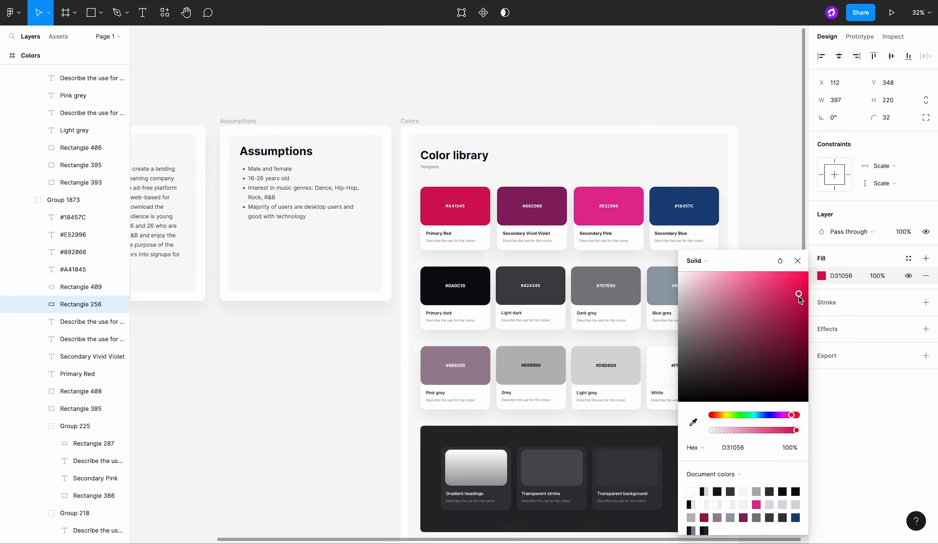
key(ctrl+z)
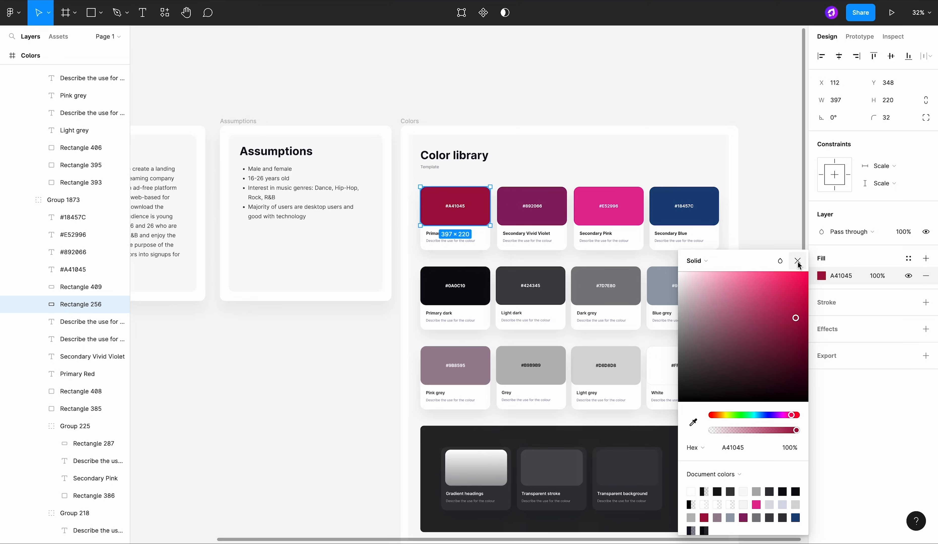
click(797, 262)
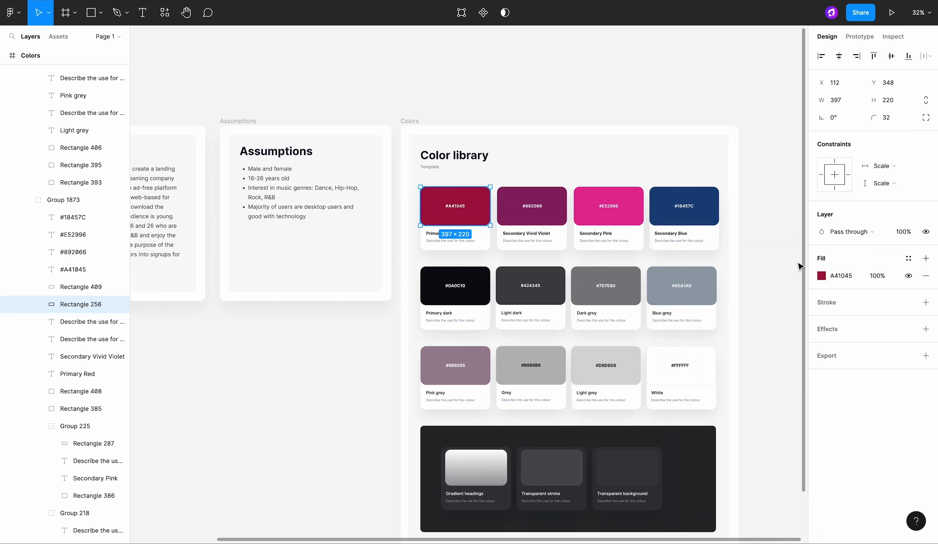
click(789, 263)
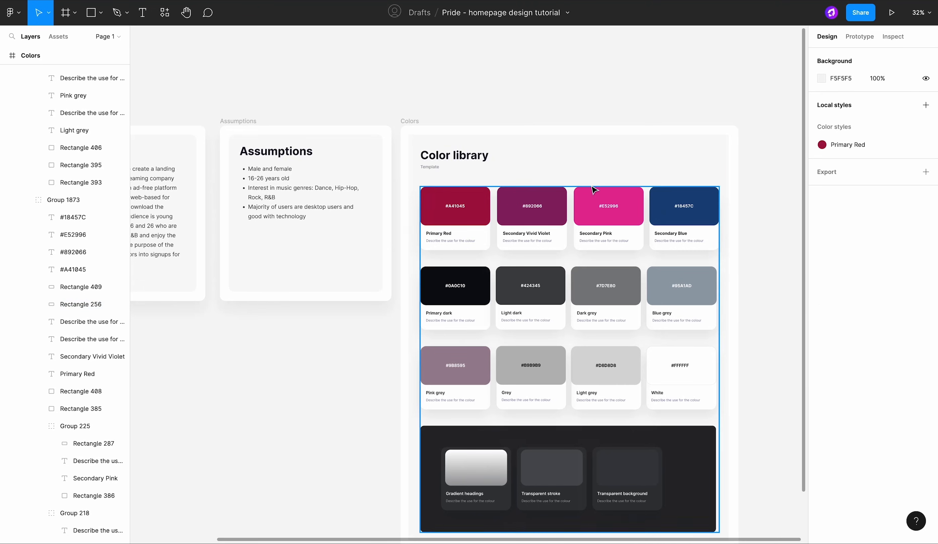
Step: Save the Secondary Vivid Violet and Secondary Pink swatches as colour styles
scroll(591, 184, up, 3)
scroll(590, 184, right, 2)
ctrl+click(492, 213)
click(908, 258)
click(922, 278)
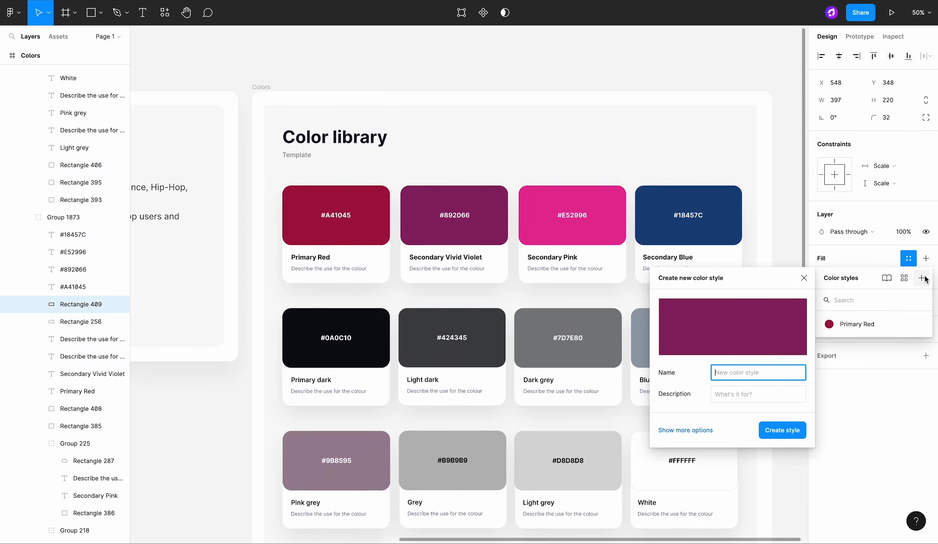
text(Secondary Vivid Violet)
click(798, 431)
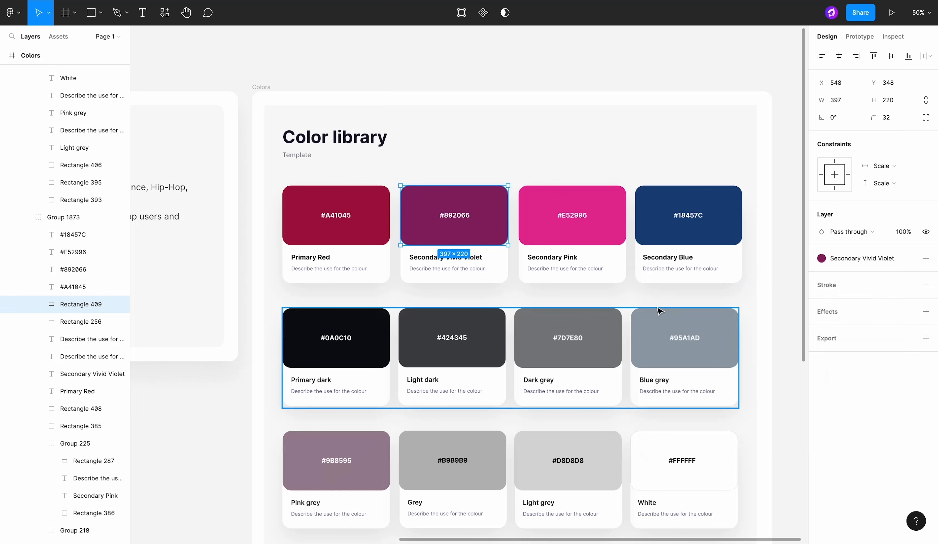
ctrl+click(607, 214)
click(908, 259)
click(922, 278)
text(Secondary Pink)
click(783, 430)
Step: Create the Secondary Blue and Primary Dark colour styles from their swatches
ctrl+click(723, 213)
click(908, 259)
click(922, 278)
text(Secondary Blue)
click(782, 430)
ctrl+click(376, 358)
click(908, 258)
click(922, 277)
text(Primary Dark)
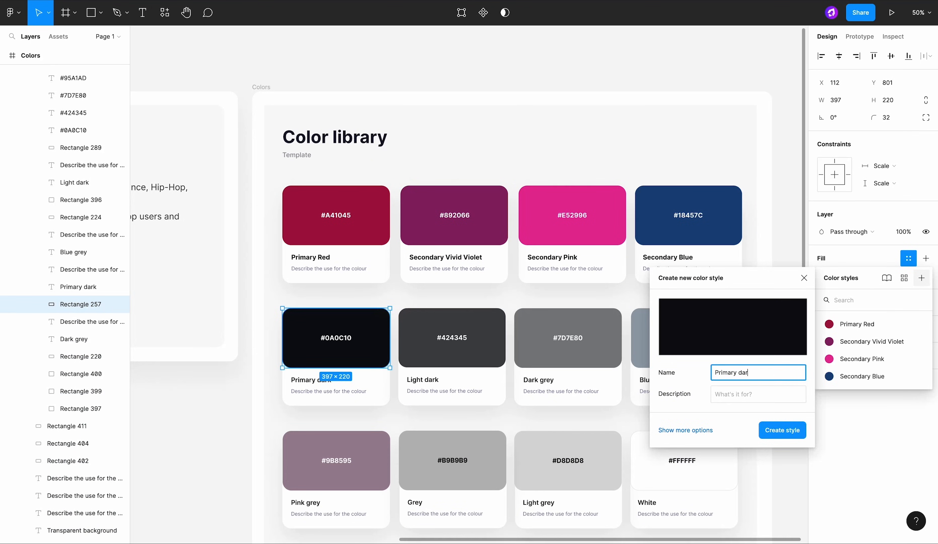
click(781, 429)
Step: Create the Light Dark, Dark Grey and Blue Grey colour styles
ctrl+click(497, 357)
click(908, 259)
click(921, 278)
text(Light Dark)
click(781, 430)
click(608, 355)
click(908, 258)
click(921, 278)
text(Dark Grey)
click(781, 429)
click(908, 258)
click(921, 277)
text(Blue Grey)
click(781, 430)
Step: Create the Pink Grey, Grey and Light Grey colour styles, correcting the Pink Grey typo
ctrl+click(347, 258)
click(909, 258)
click(921, 278)
text(Pim)
key(BackSpace)
text(nk Grey)
click(781, 429)
click(464, 261)
click(908, 258)
click(921, 278)
text(Grey)
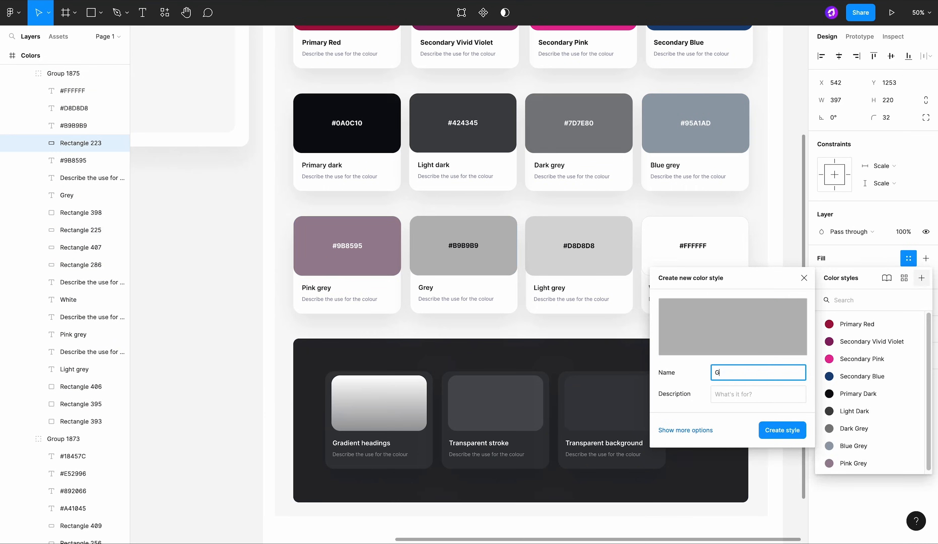
click(781, 430)
text(Light Grey)
click(781, 430)
Step: Create the White, Gradient Headings and Transparent Stroke styles
click(694, 258)
click(908, 259)
click(921, 278)
text(White)
click(781, 430)
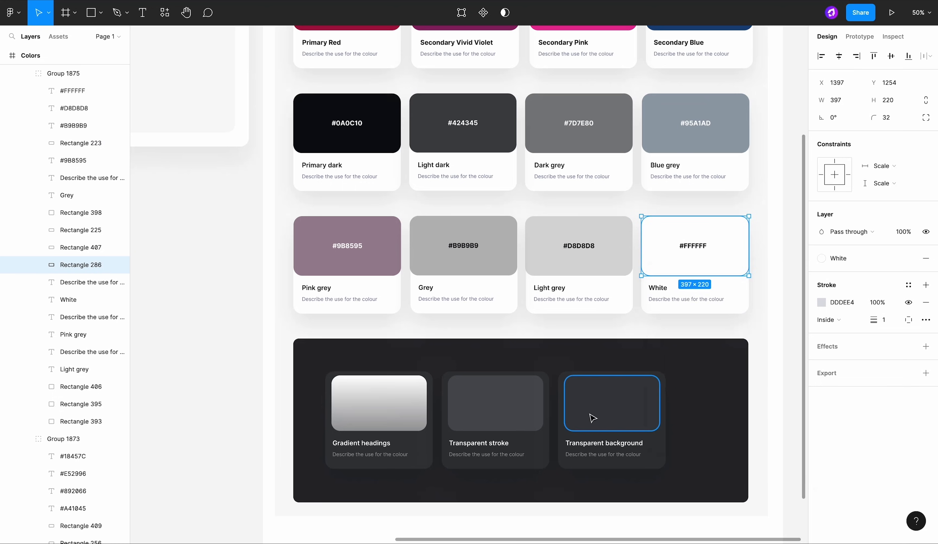
text(Headings)
click(781, 429)
click(531, 413)
click(908, 258)
click(921, 278)
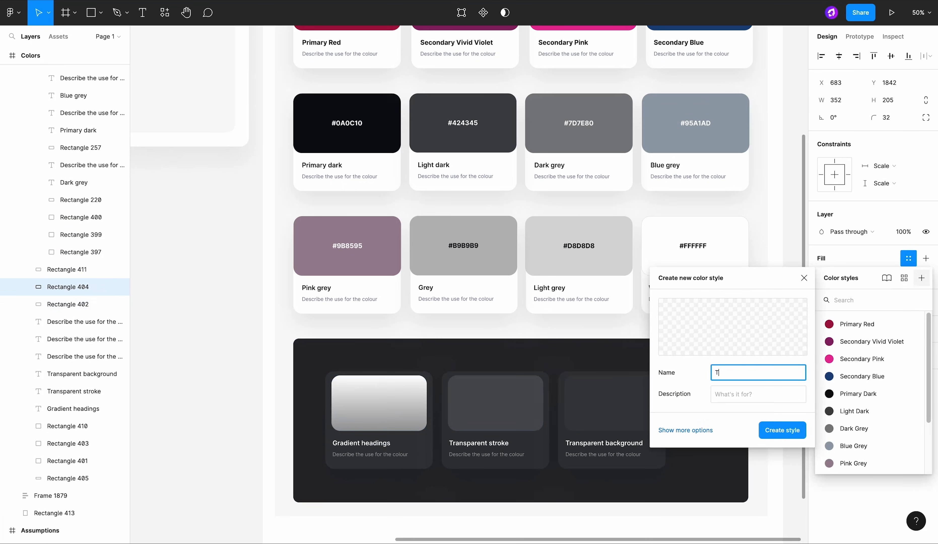
text(Transparent Stroke)
click(781, 430)
Step: Save the Transparent Background colour style and deselect everything
click(639, 424)
click(908, 258)
click(921, 277)
text(Transparent Background)
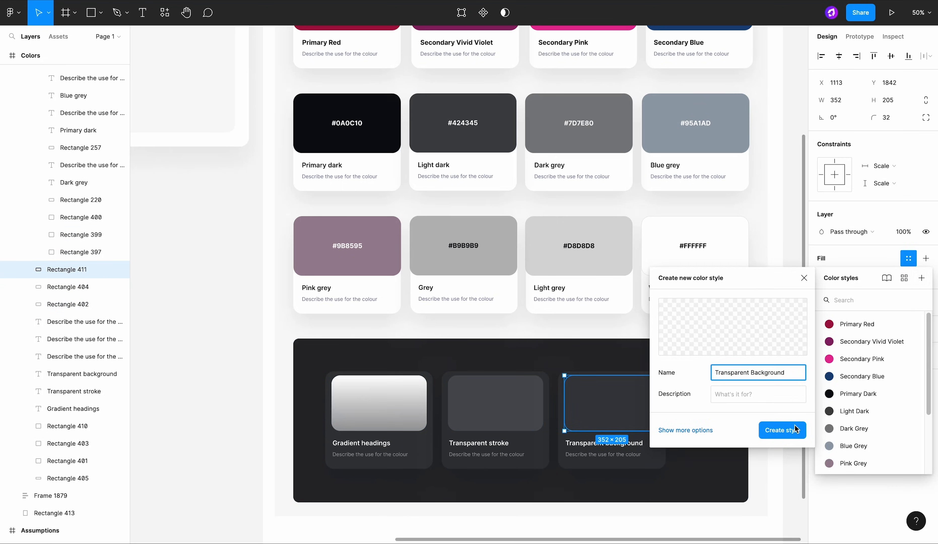
click(781, 430)
key(Escape)
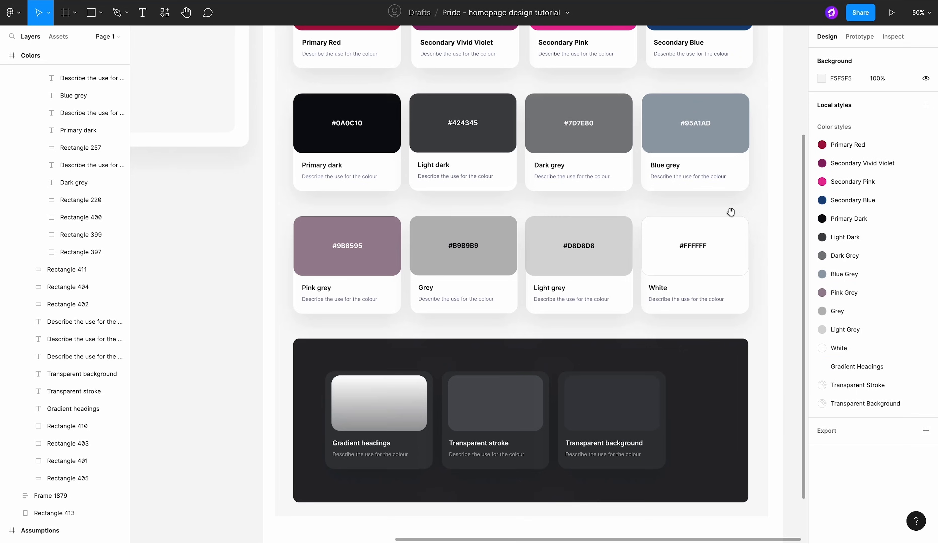
Step: Duplicate the Colors board to the right and delete the swatch groups from the copy
drag(730, 211, 326, 247)
scroll(325, 246, down, 5)
drag(167, 119, 371, 131)
drag(540, 413, 366, 149)
click(425, 149)
shift+click(464, 212)
shift+click(425, 150)
key(Delete)
Step: Change the copied board's title to 'Typography library'
scroll(387, 151, up, 5)
key(Return)
text(Ty)
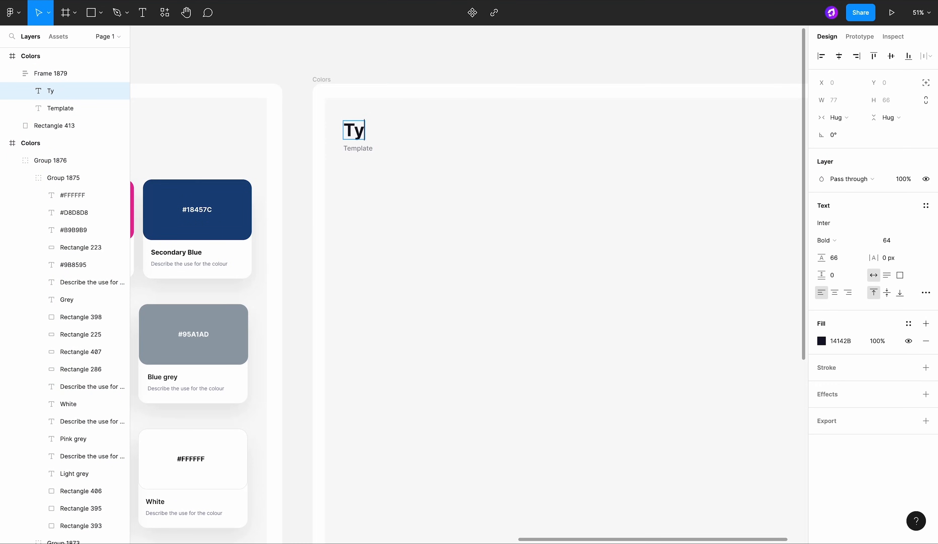
text(pography library)
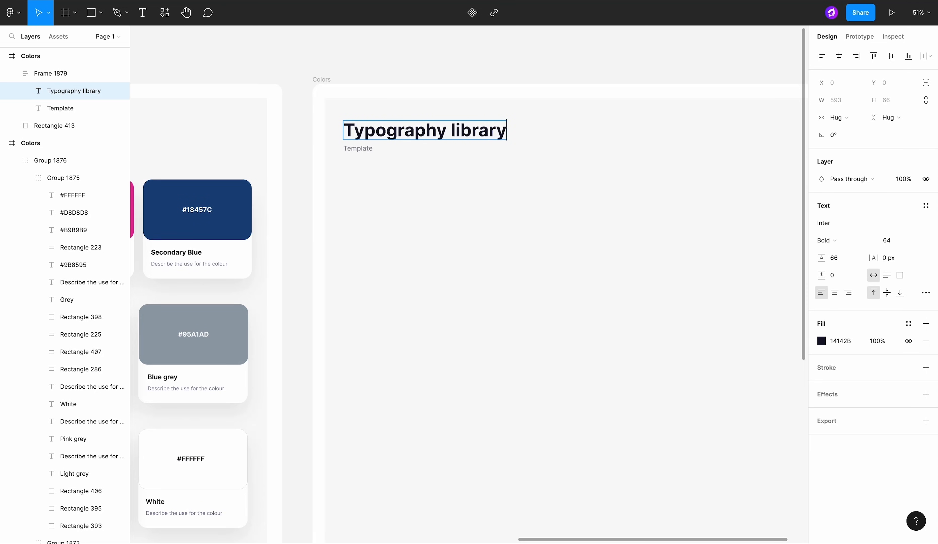
key(Escape)
click(439, 75)
scroll(441, 76, right, 3)
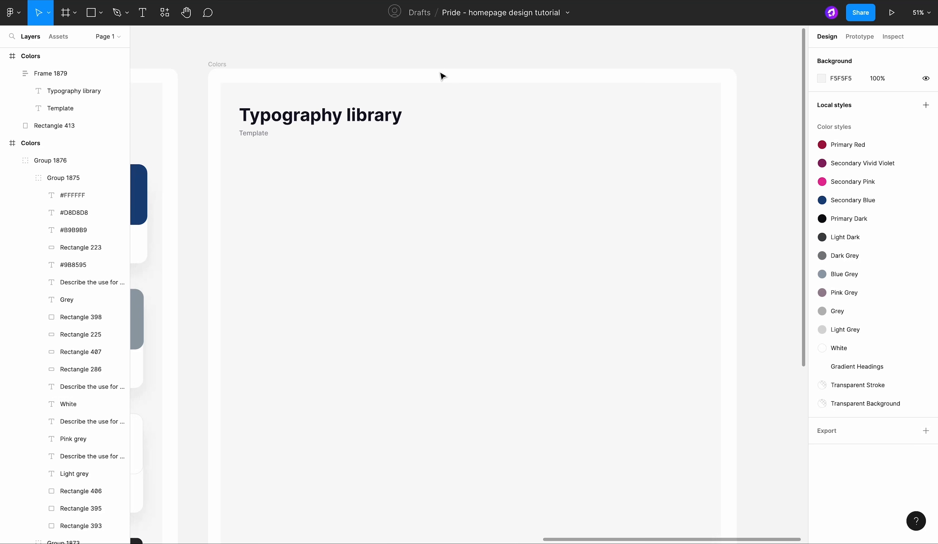
Step: Add an 'H1 Heading' text under the title at size 120 with 100% line height
click(143, 13)
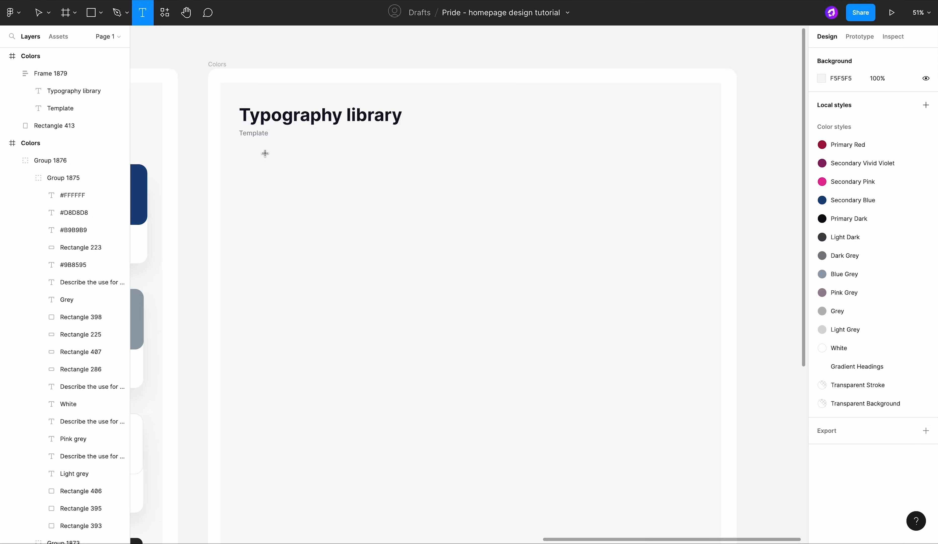
click(258, 170)
text(H)
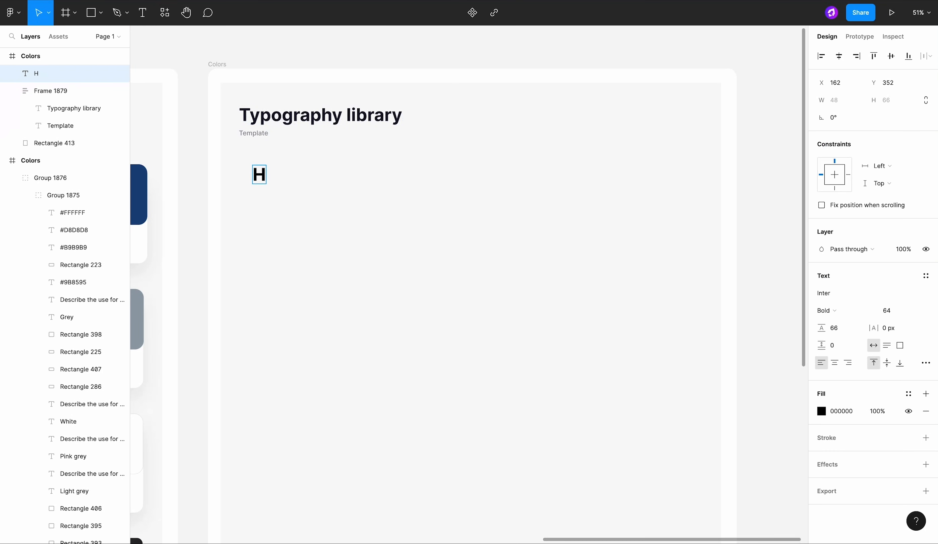
text(1 Heading)
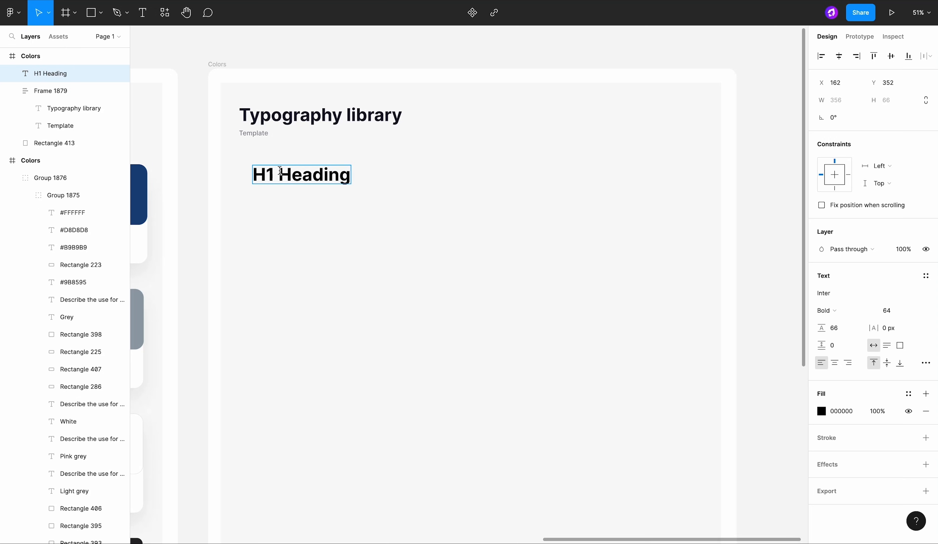
key(Escape)
click(887, 311)
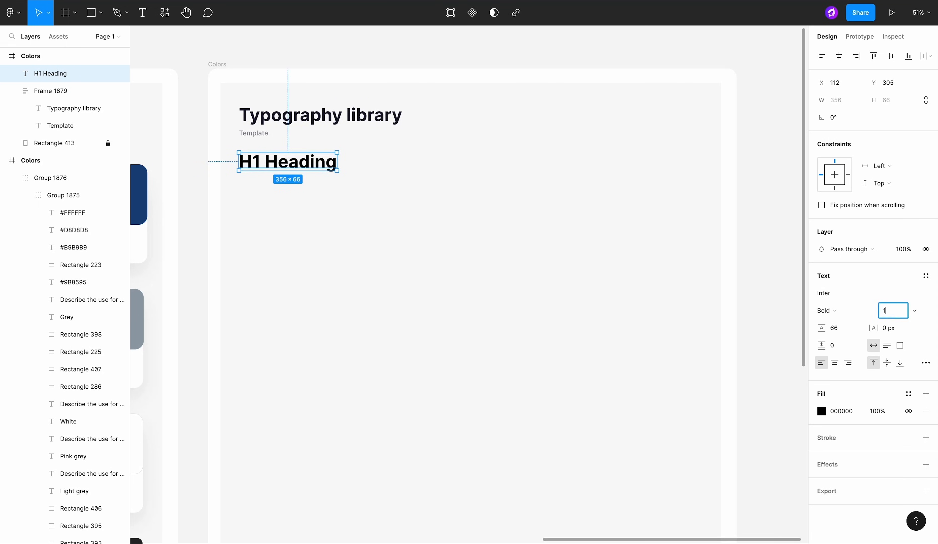
text(120)
key(Return)
click(839, 328)
key(Return)
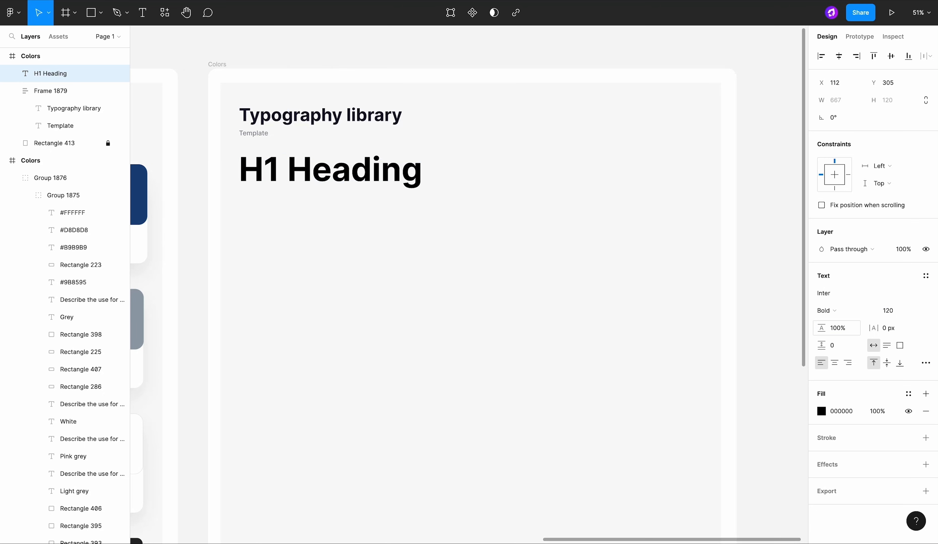
click(427, 205)
Step: Duplicate the heading below and change it to 'H2 Heading' at size 92
click(397, 172)
drag(397, 172, 398, 227)
double_click(398, 226)
drag(263, 225, 279, 224)
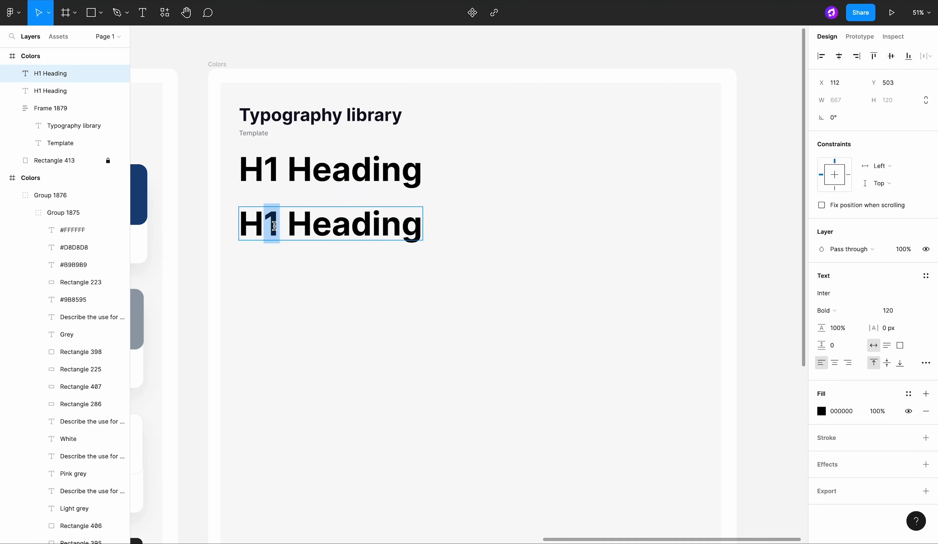
text(2)
click(888, 311)
text(92)
key(Return)
key(Escape)
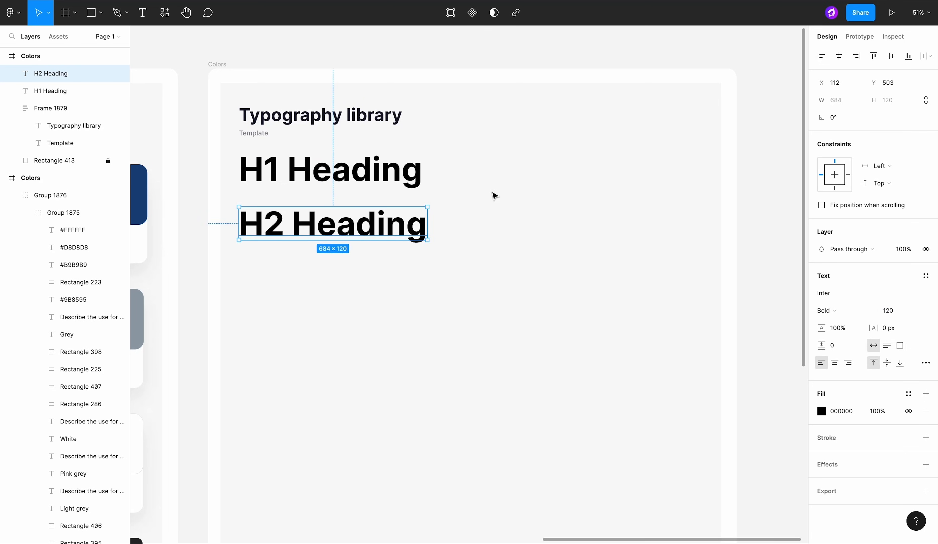
Step: Set both the H1 and H2 headings to Extra Bold weight
click(414, 183)
click(825, 310)
click(827, 320)
click(399, 236)
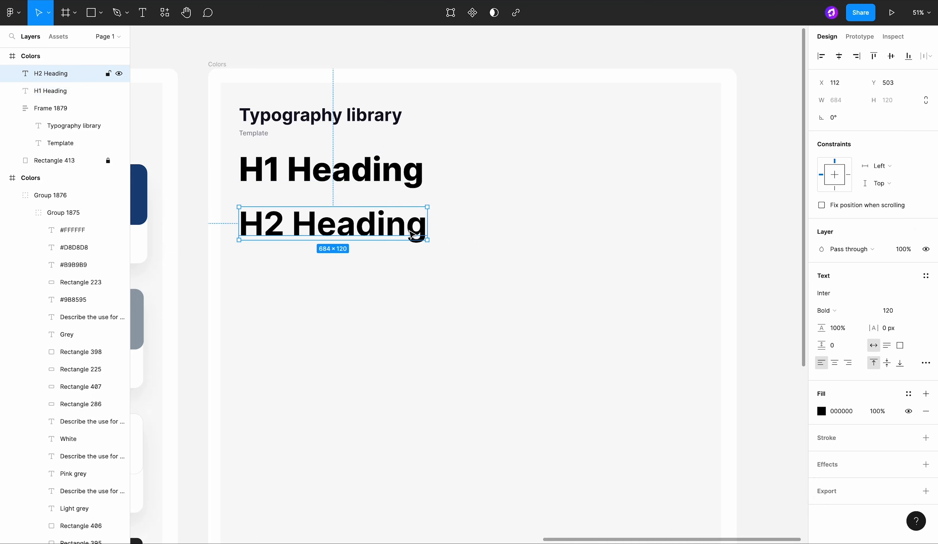
click(825, 310)
click(828, 322)
Step: Give H2 Heading a 110% line height and a font size of 92
text(110%)
key(Return)
click(897, 313)
text(92)
key(Return)
Step: Duplicate H2 below itself, rename it H3 Heading and set size 40
drag(346, 221, 346, 270)
double_click(264, 272)
key(shift+Right)
text(3)
key(Escape)
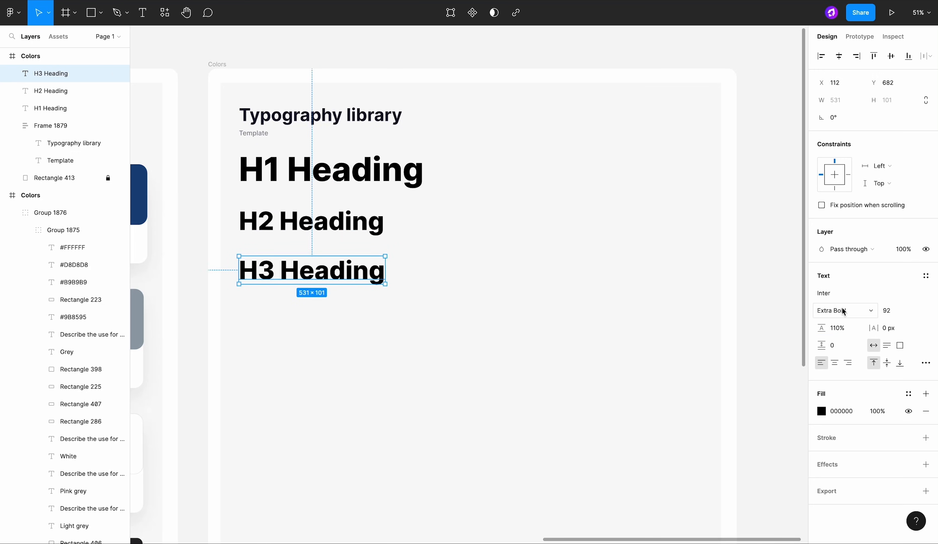
click(905, 315)
text(40)
key(Return)
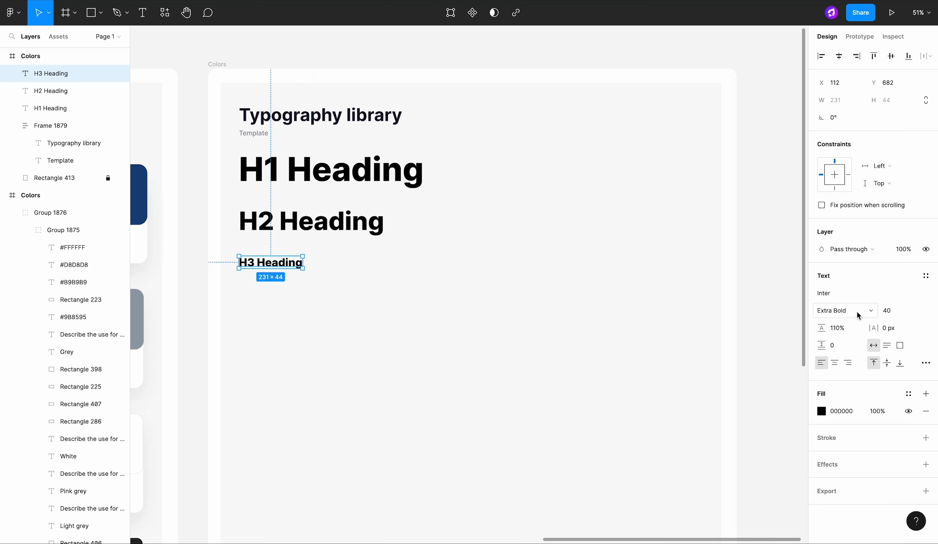
Step: Duplicate H3 below itself, rename it H4 Heading and set size 24
drag(293, 263, 289, 299)
double_click(288, 297)
click(255, 296)
key(BackSpace)
text(4 Heading)
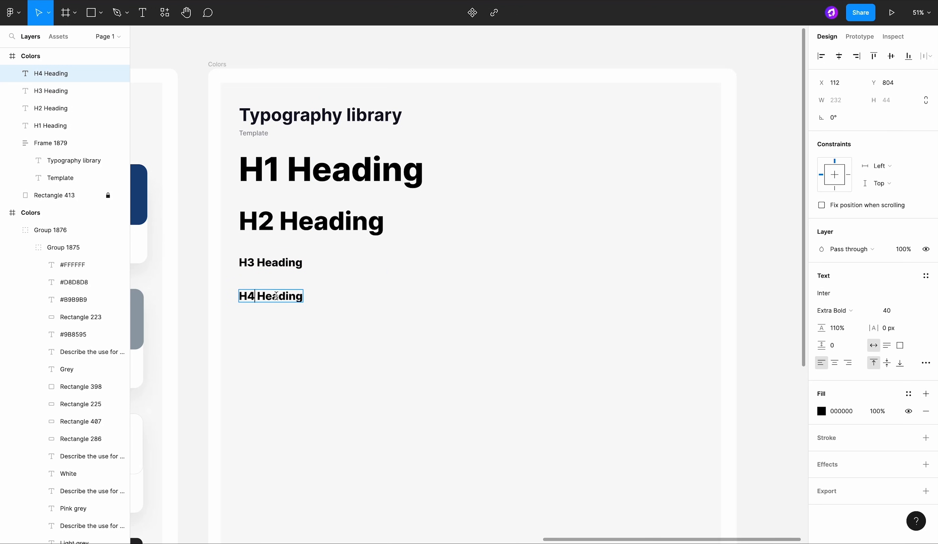
key(Escape)
click(890, 314)
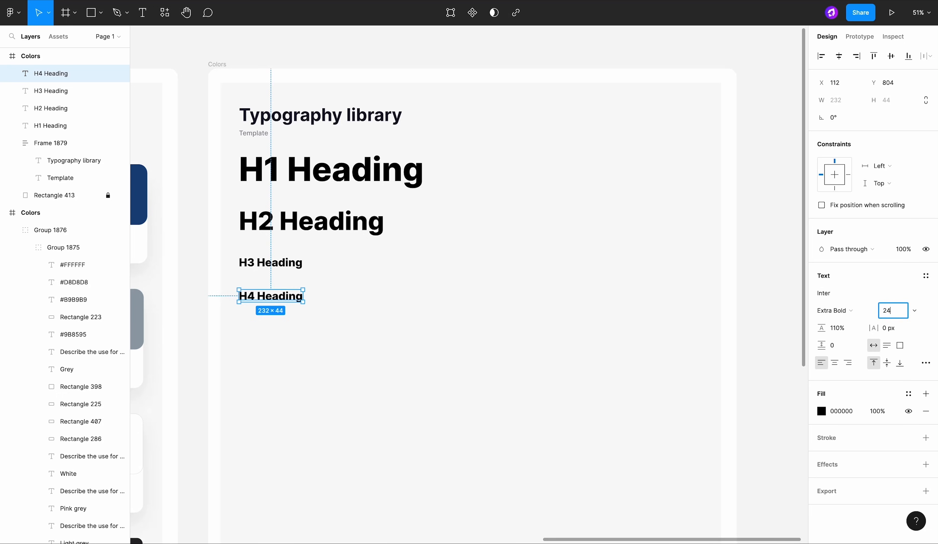
text(24)
key(Return)
Step: Create H5 Heading from a copy of H4 with Medium weight and size 20
drag(266, 295, 266, 316)
double_click(262, 315)
click(245, 314)
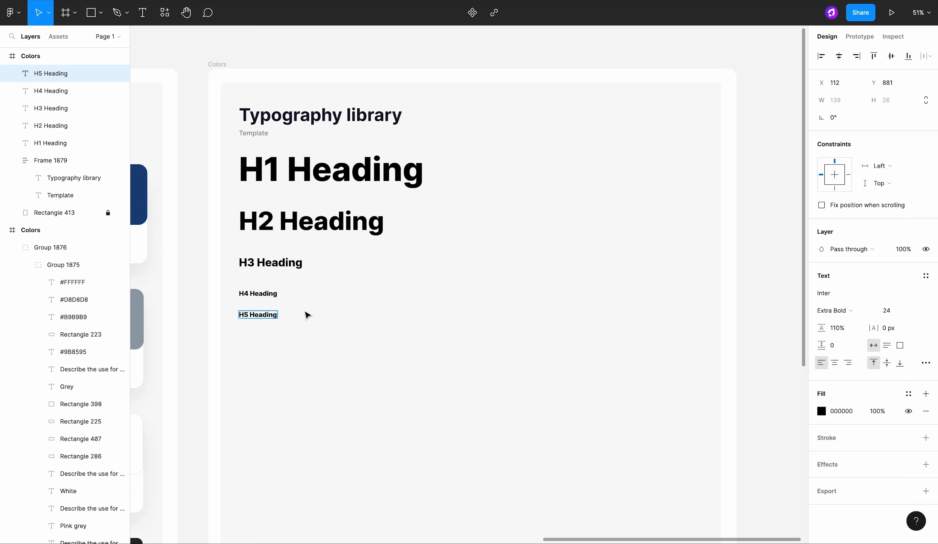
click(892, 311)
key(Escape)
key(Escape)
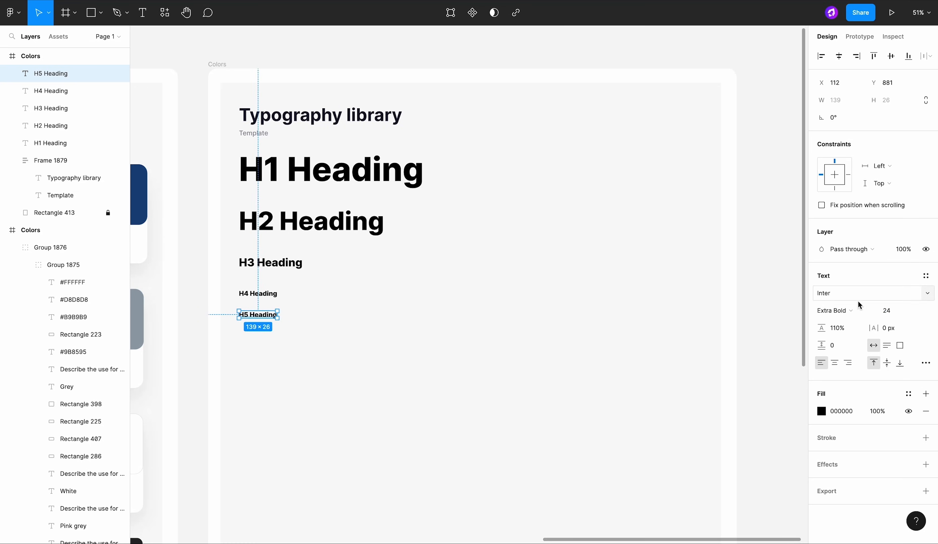
click(858, 310)
click(849, 269)
click(274, 296)
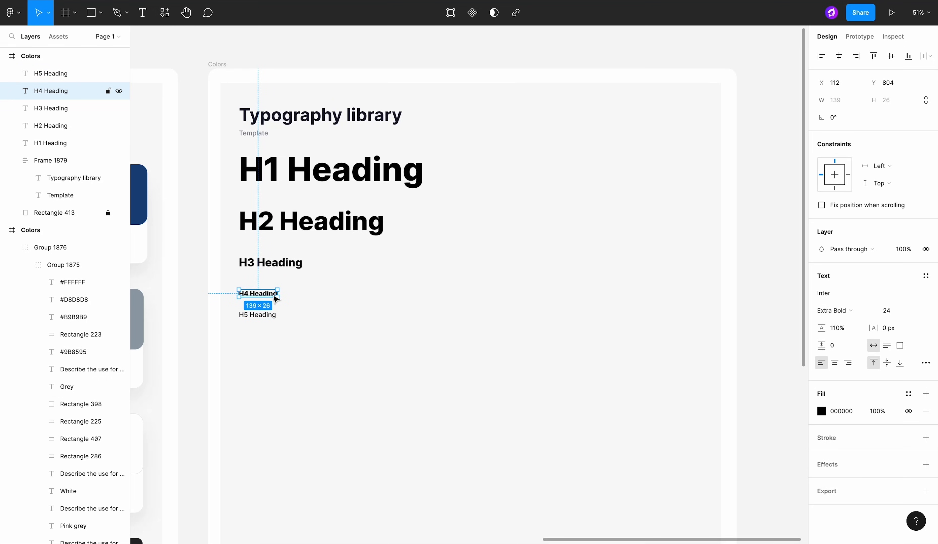
click(275, 317)
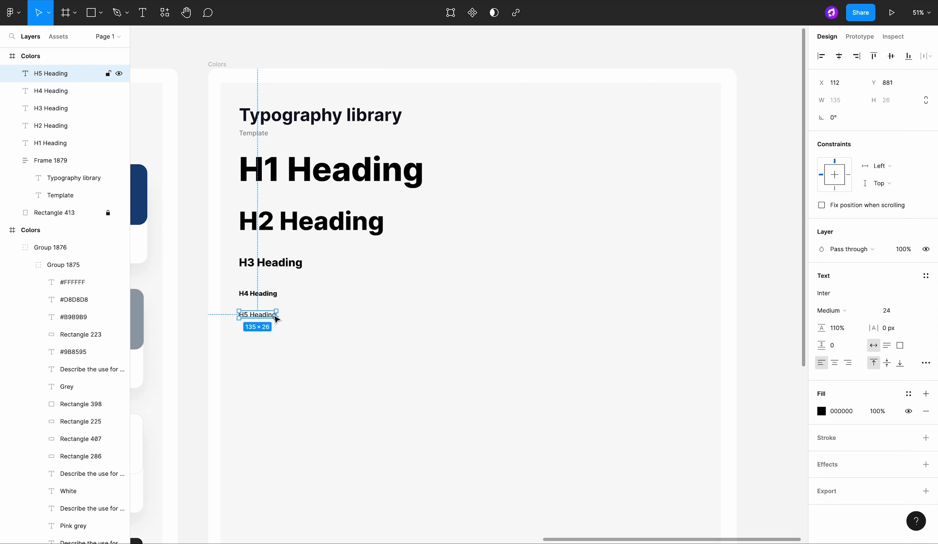
click(886, 311)
text(20)
key(Return)
Step: Duplicate H5 below itself and rename the copy H6 Heading
drag(244, 314, 243, 331)
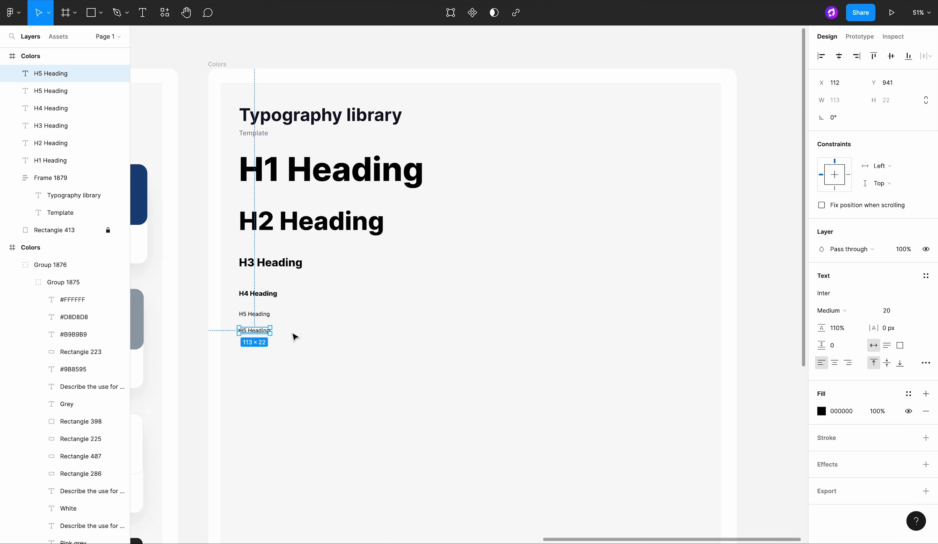
scroll(247, 330, up, 3)
double_click(249, 332)
click(251, 328)
key(BackSpace)
text(6)
key(Escape)
Step: Duplicate H6 and retype the copy as 'P1 Paragraph large'
alt+drag(268, 332, 268, 361)
double_click(261, 358)
double_click(248, 357)
text(P1)
key(shift+End)
text(Paragraph large)
key(Escape)
Step: Style P1 Paragraph large as Regular weight, size 22, 150% line height
click(831, 310)
click(835, 296)
click(886, 311)
text(22)
click(836, 333)
text(5)
click(434, 332)
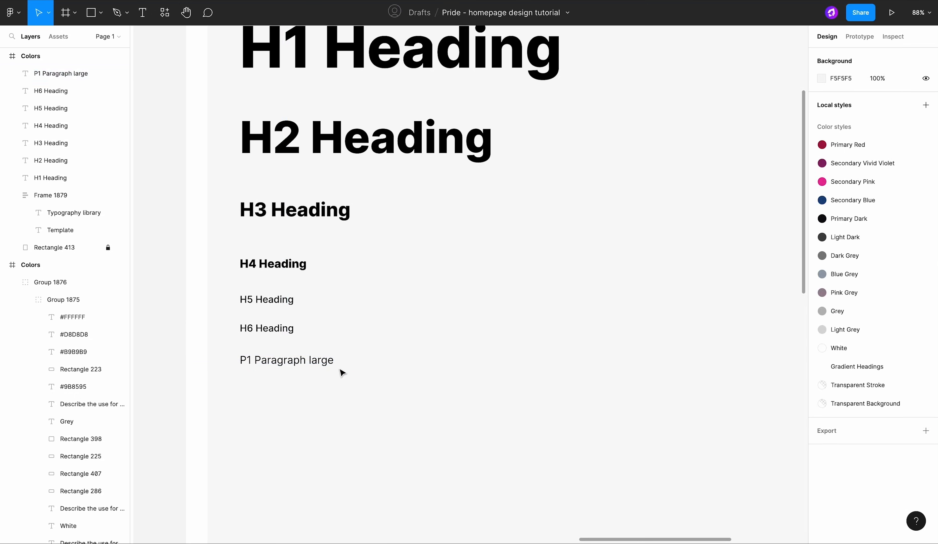
Step: Duplicate P1 below itself as P2 with font size 20
alt+drag(302, 362, 301, 389)
click(886, 310)
text(20)
key(Return)
double_click(249, 385)
text(2)
key(Escape)
Step: Add P3 below P2, name them Paragraph medium and Paragraph small, and set P3 to 16
drag(246, 385, 253, 411)
double_click(251, 411)
text(3)
double_click(316, 386)
text(medium)
double_click(315, 411)
text(small)
click(888, 310)
text(16)
key(Return)
Step: Duplicate P3 Paragraph small below itself for a new text sample
click(444, 395)
alt+drag(264, 410, 264, 432)
double_click(264, 432)
Step: Make the copy 'UI label semibold' at size 18 in Semi Bold weight
text(UI label semibold)
key(Escape)
click(908, 311)
click(907, 314)
text(18)
key(Return)
click(834, 311)
click(834, 337)
Step: Add 'UI label medium' and 'UI label regular' copies in Medium and Regular weights
alt+drag(301, 433, 291, 478)
click(833, 313)
click(832, 299)
click(282, 459)
double_click(282, 459)
text(medium)
double_click(290, 479)
text(regular)
key(Escape)
click(832, 311)
click(832, 297)
Step: Tidy up all typography samples with a 48 px vertical gap and shift the stack down slightly
scroll(604, 361, down, 5)
drag(626, 227, 448, 415)
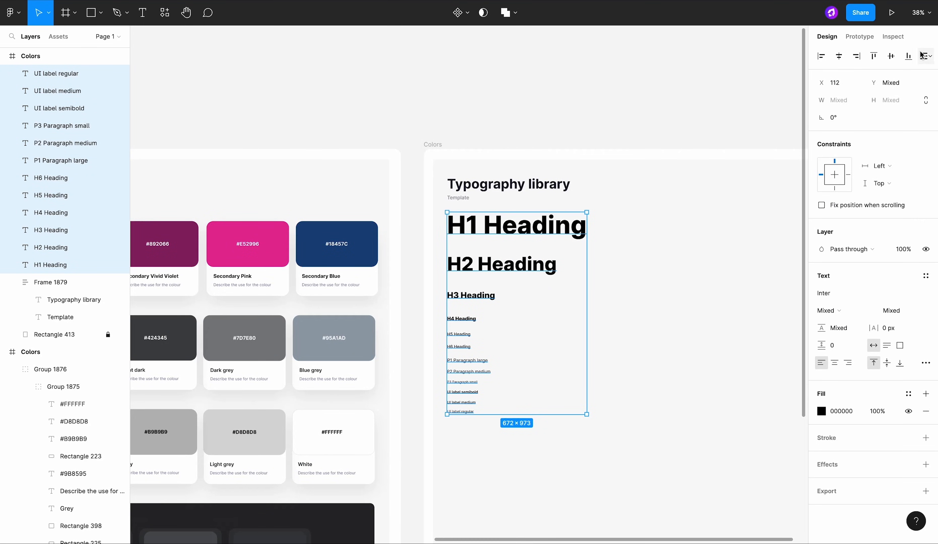
click(926, 60)
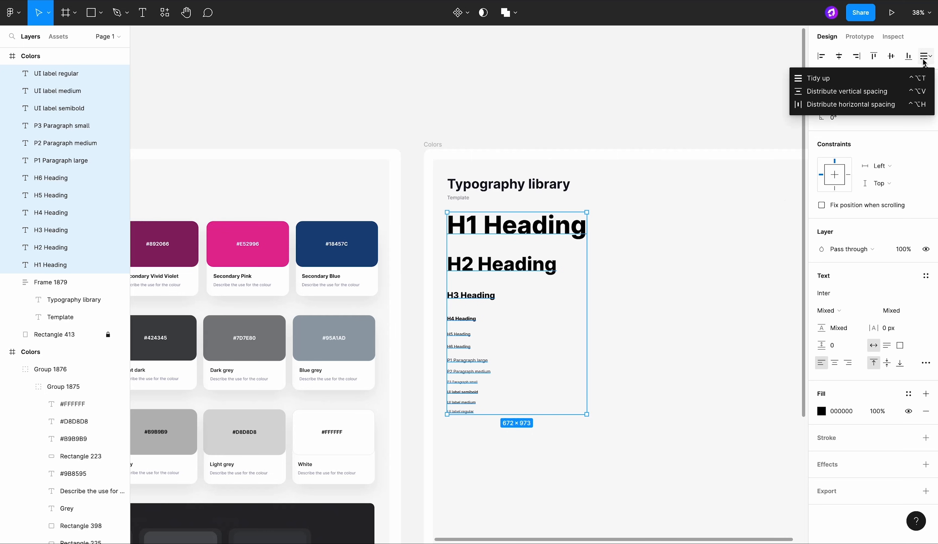
click(897, 80)
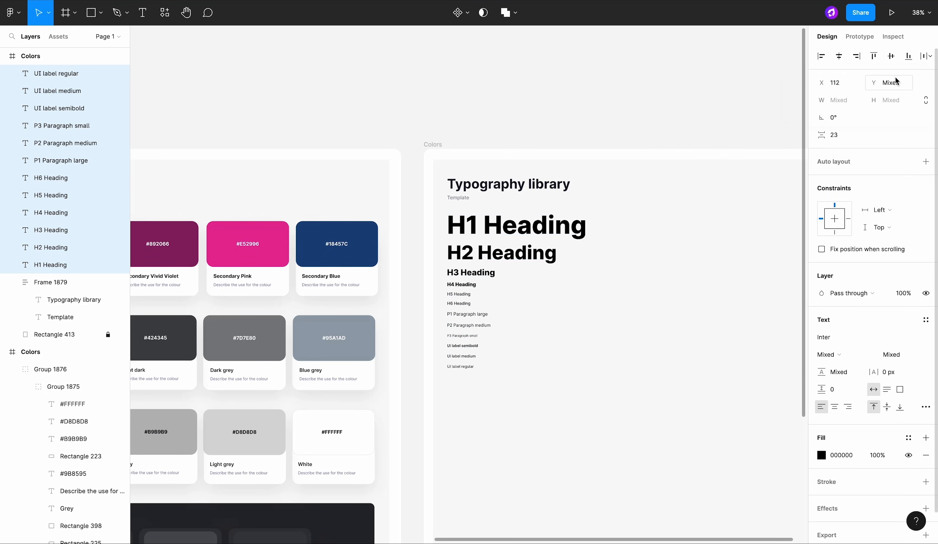
click(831, 137)
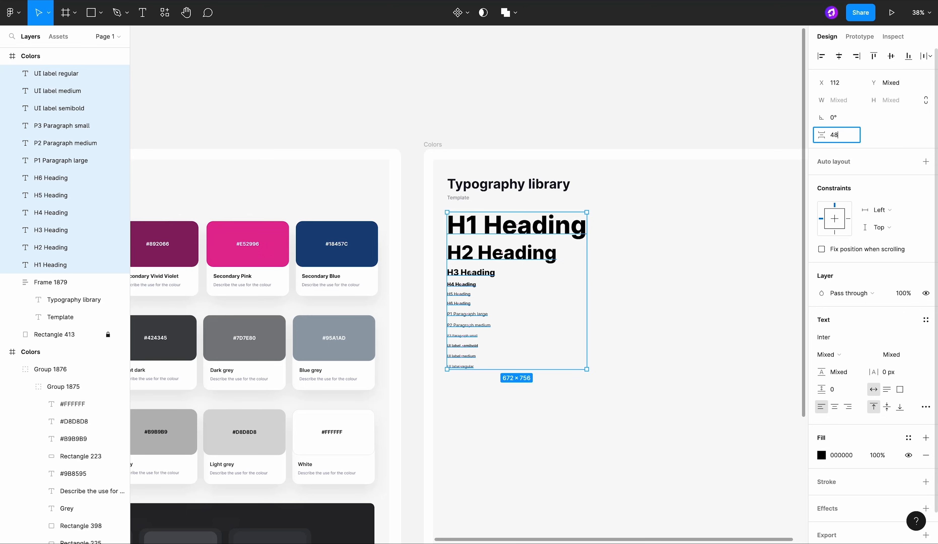
key(Return)
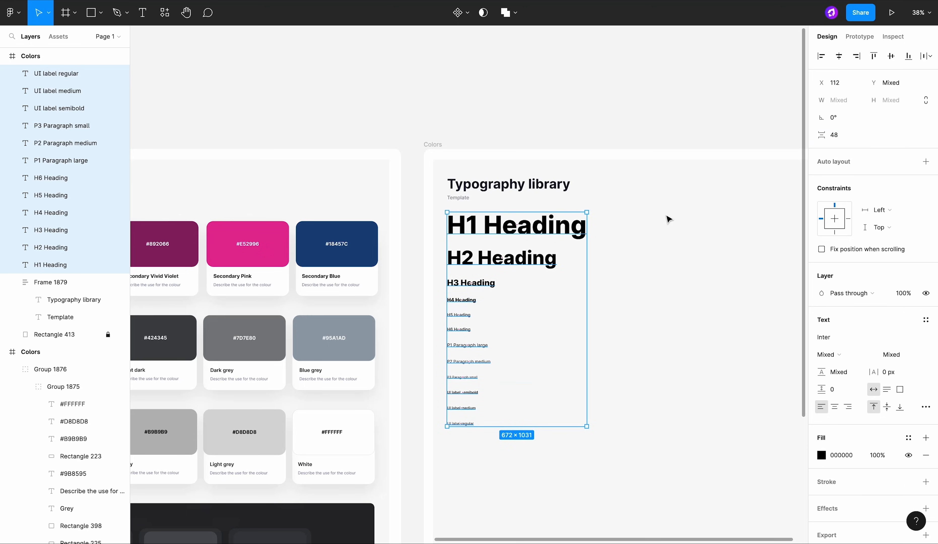
drag(544, 235, 544, 243)
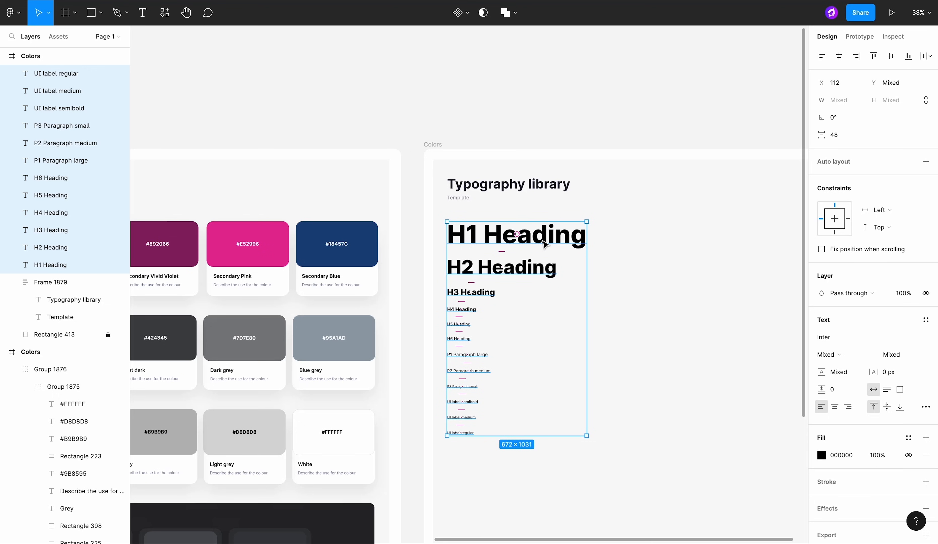
scroll(603, 248, up, 3)
click(573, 243)
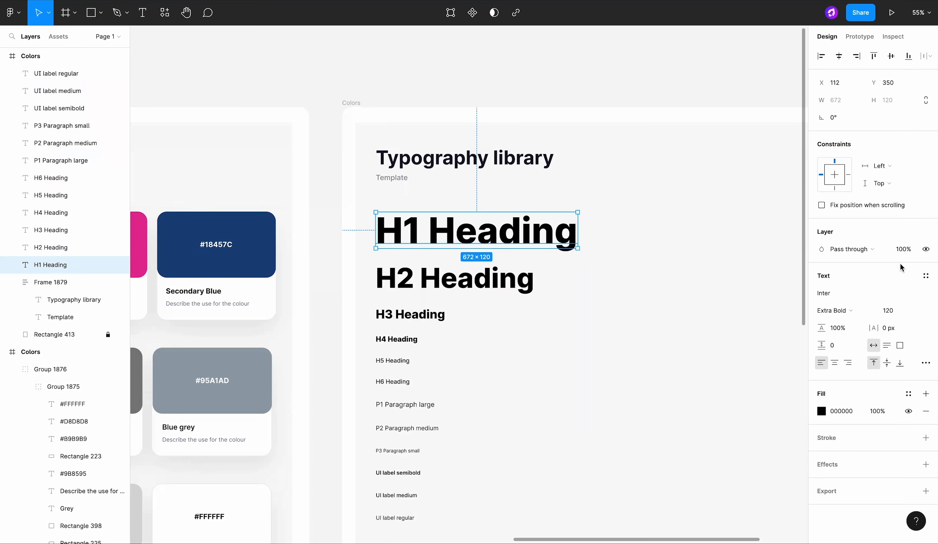
Step: Save the H1 Heading through H6 Heading samples as text styles named after each layer
click(926, 276)
click(922, 295)
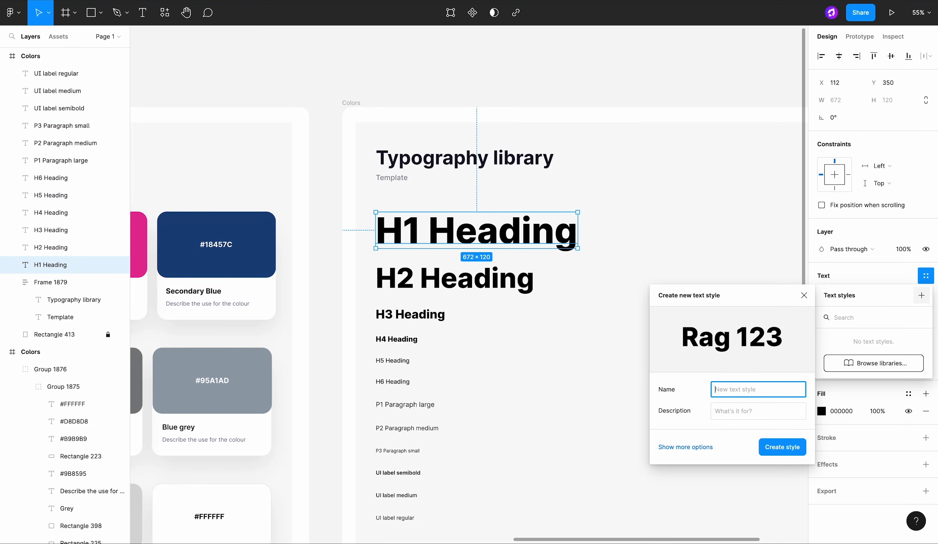
text(H1 Heading)
click(800, 447)
click(516, 284)
click(926, 275)
click(904, 295)
click(921, 295)
click(582, 45)
text(H2 Heading)
click(781, 447)
click(410, 314)
click(925, 275)
click(922, 295)
text(H3 Heading)
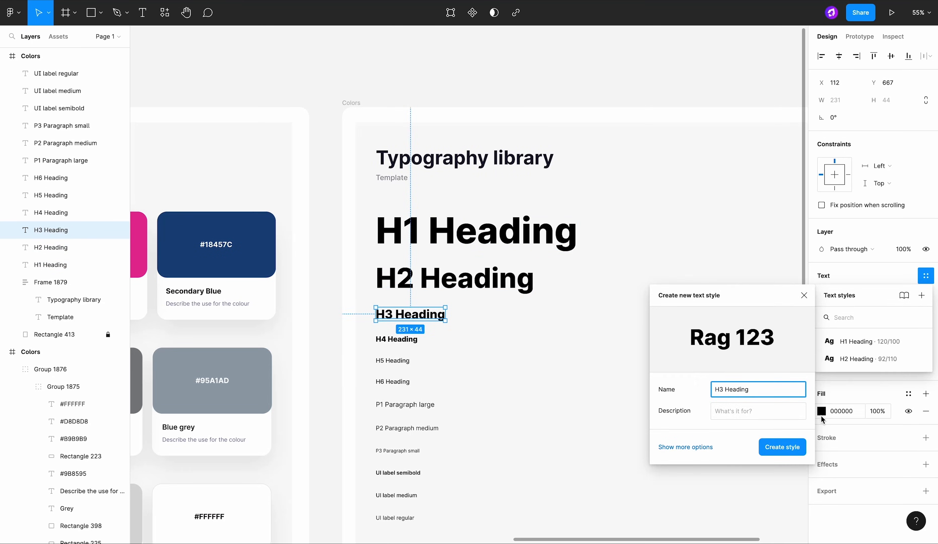
click(782, 447)
click(397, 339)
click(922, 295)
text(H4 Heading)
click(782, 447)
click(392, 361)
click(926, 276)
click(921, 295)
text(H5 Heading)
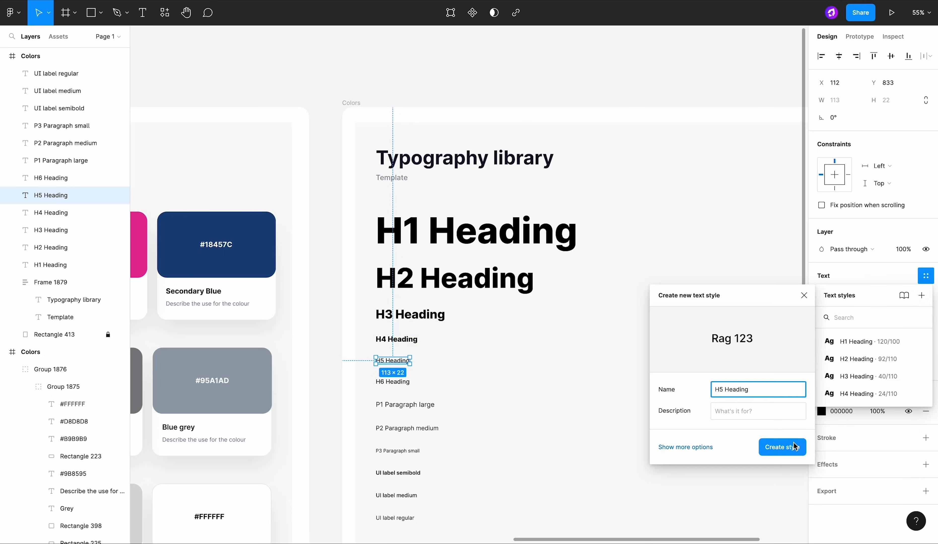
click(792, 447)
text(H6 Heading)
click(782, 447)
Step: Create the P1 Paragraph large, P2 Paragraph medium and P3 Paragraph small text styles
click(404, 404)
click(926, 275)
click(921, 295)
text(P1 Paragra)
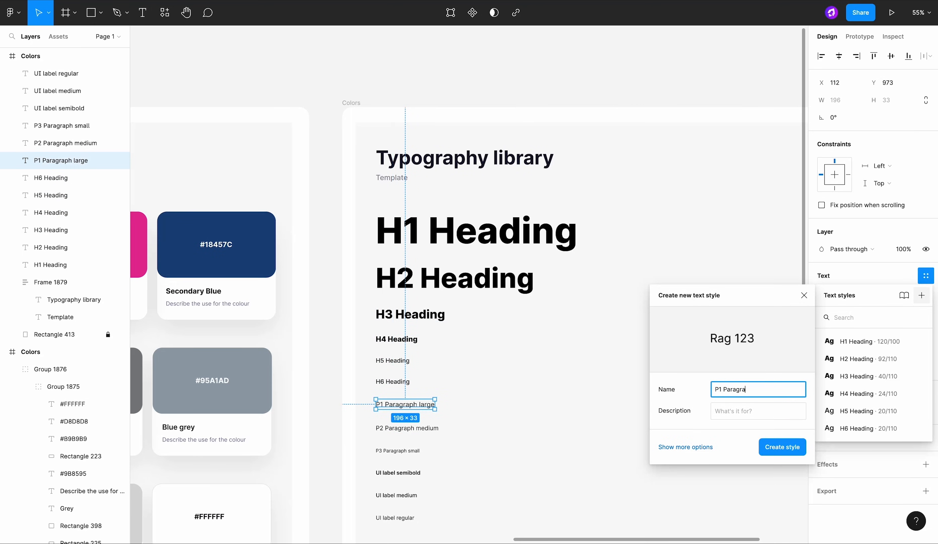
text(ph large)
click(781, 445)
click(407, 428)
click(926, 275)
text(medium)
key(Return)
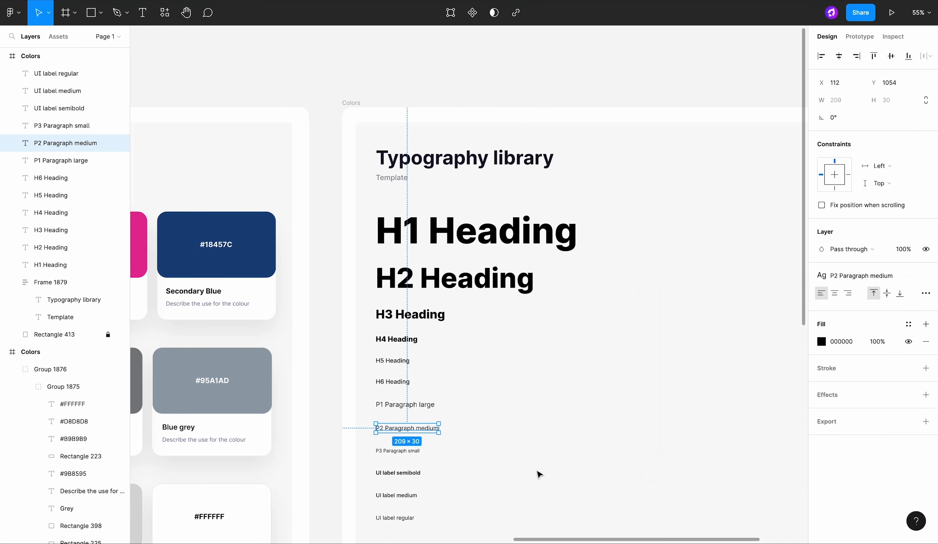
click(398, 451)
click(925, 275)
click(921, 295)
text(P3 Paragraph small)
key(Return)
Step: Add the UI Label semibold, UI Label medium and UI Label regular text styles
click(398, 473)
click(925, 275)
click(921, 295)
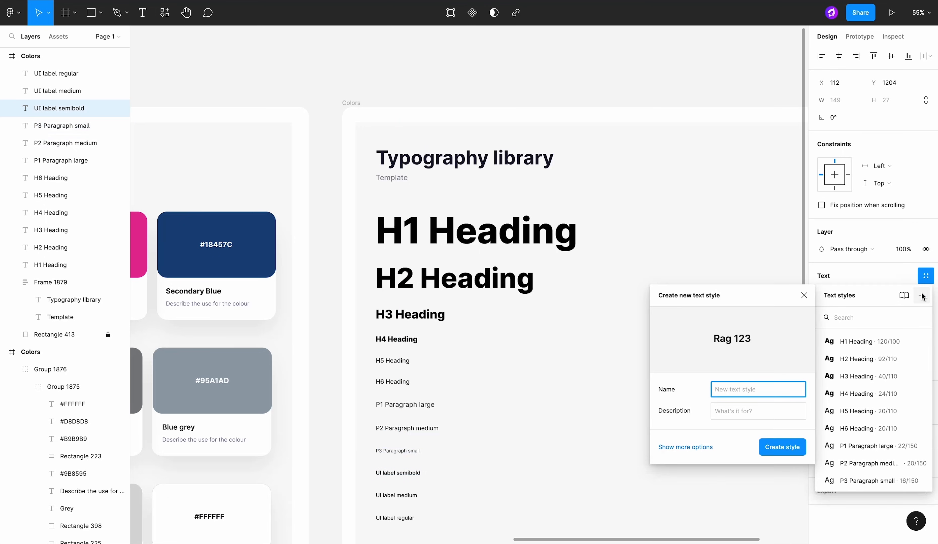
text(UI Ld)
click(795, 447)
click(396, 496)
click(926, 275)
click(922, 295)
text(UI Label medium)
click(796, 446)
click(395, 518)
click(925, 275)
click(921, 295)
text(UI Label regular)
click(796, 446)
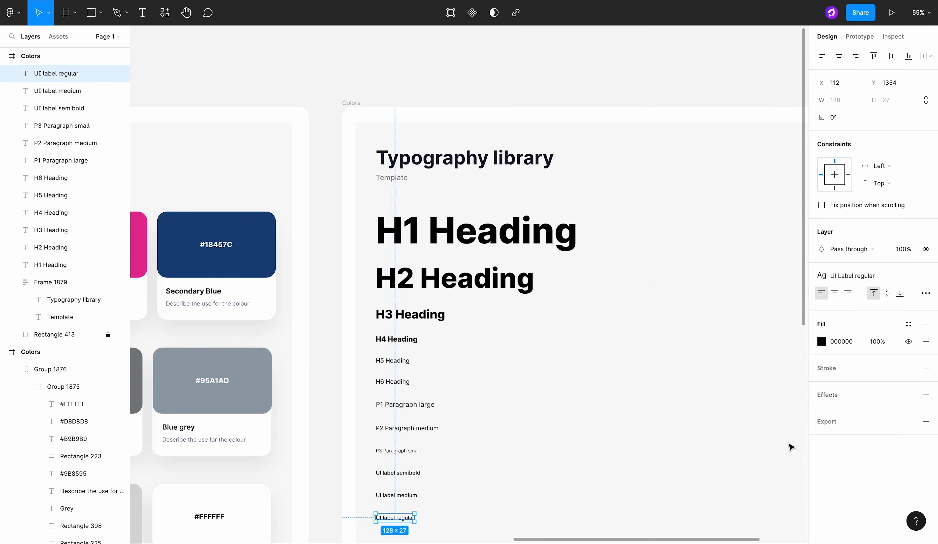
click(762, 209)
scroll(703, 215, down, 5)
Step: Search Envato Elements for music limited to the Photos category
drag(705, 219, 519, 217)
drag(697, 235, 569, 238)
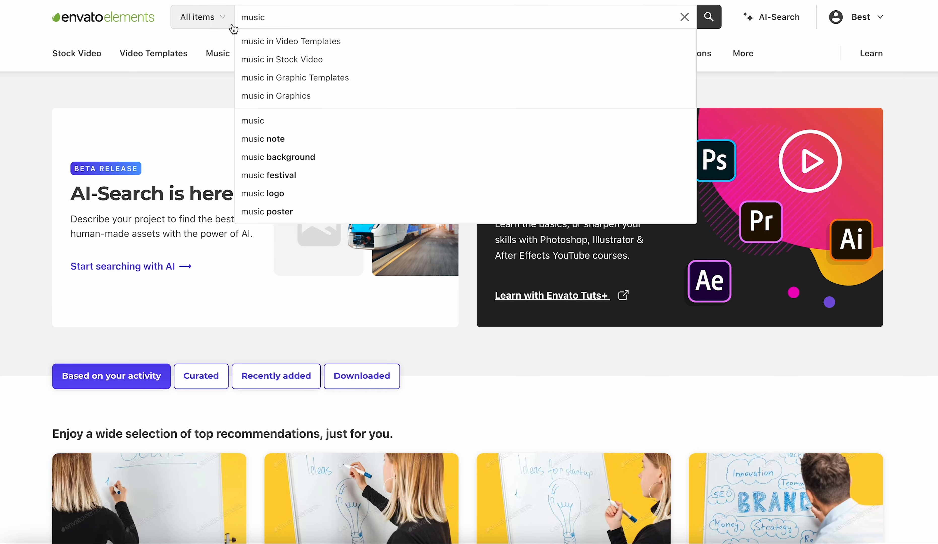
click(207, 15)
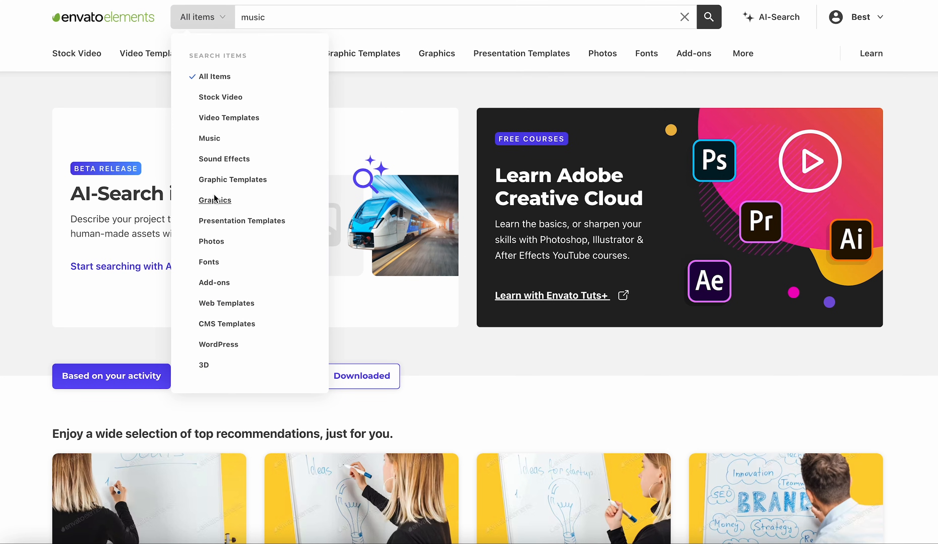
click(211, 242)
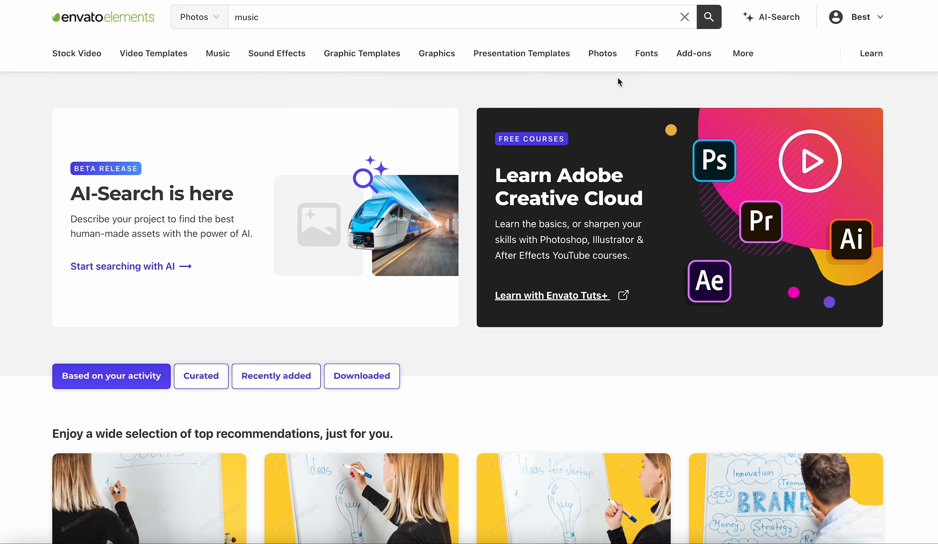
click(708, 17)
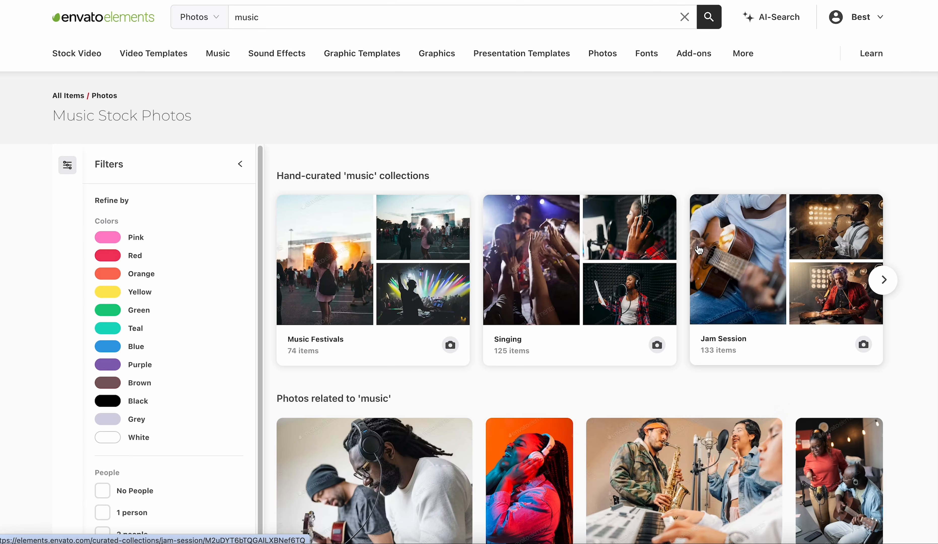
scroll(698, 280, down, 15)
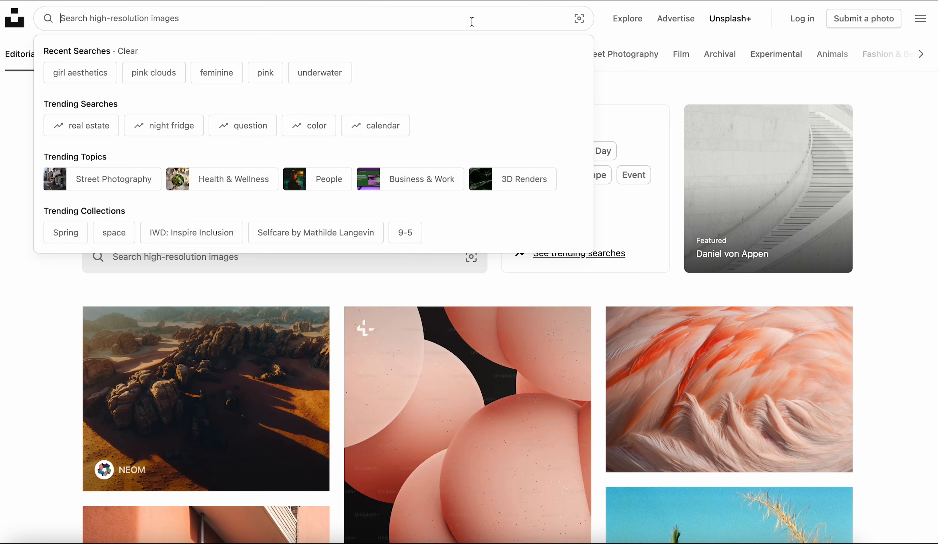
Step: Search Unsplash for 'music' and scroll through the photo results
text(music)
key(Return)
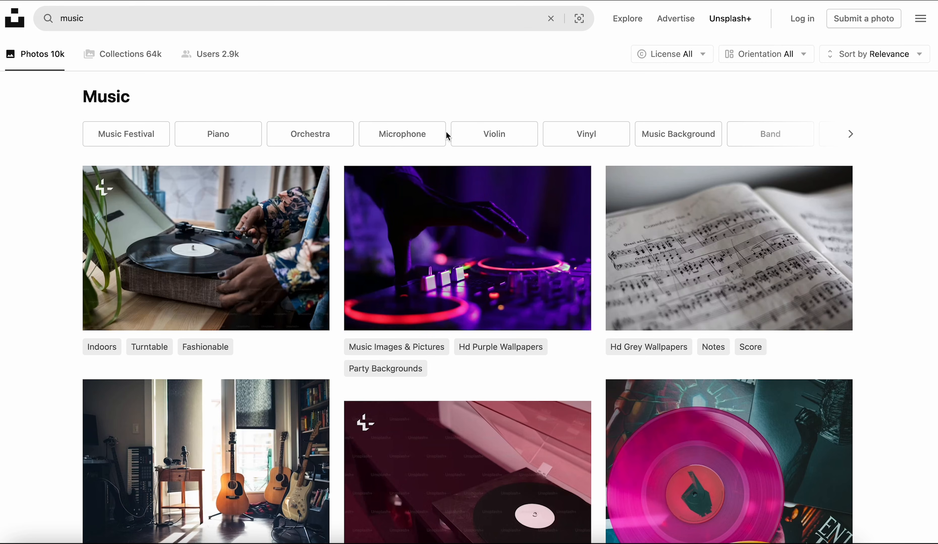
scroll(473, 356, down, 10)
scroll(465, 391, down, 15)
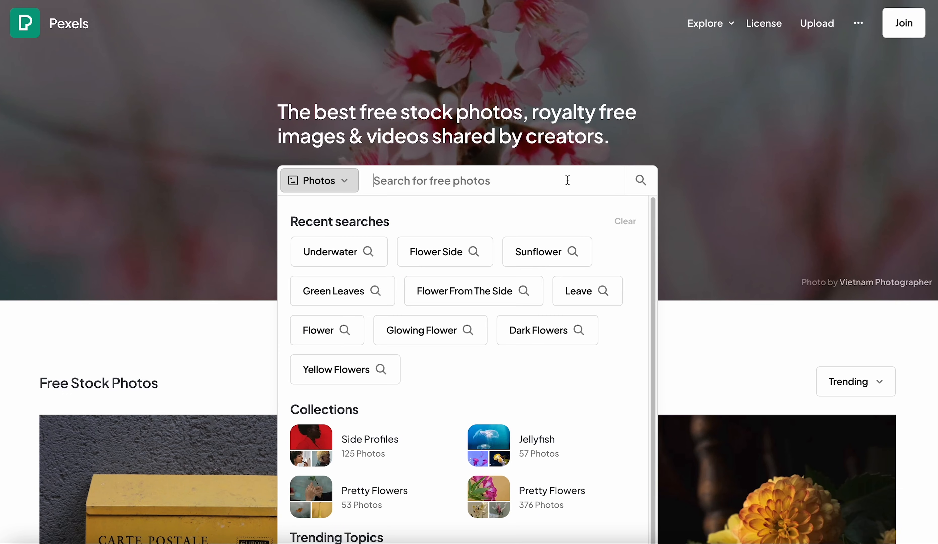
Step: Search Pexels for 'music' and scroll the Free Music Photos results
text(music)
key(Return)
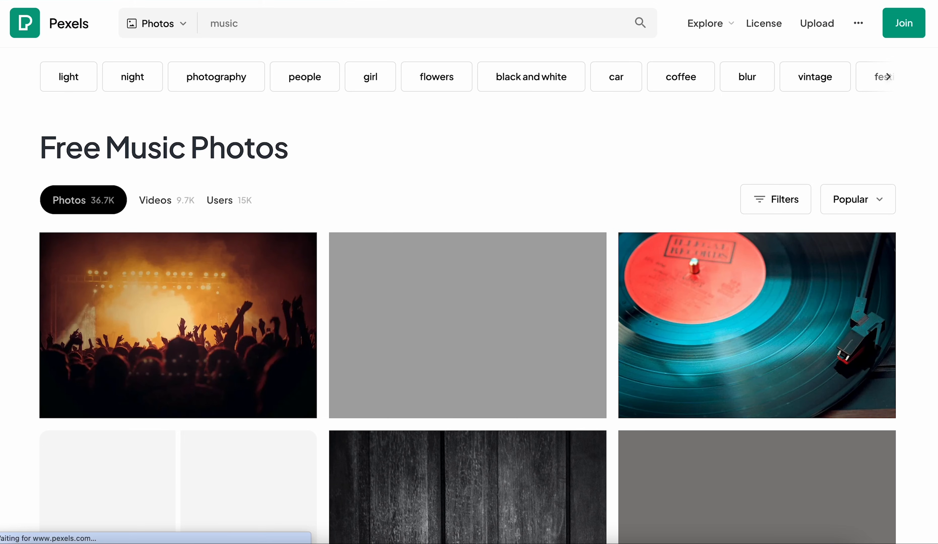
scroll(575, 268, down, 6)
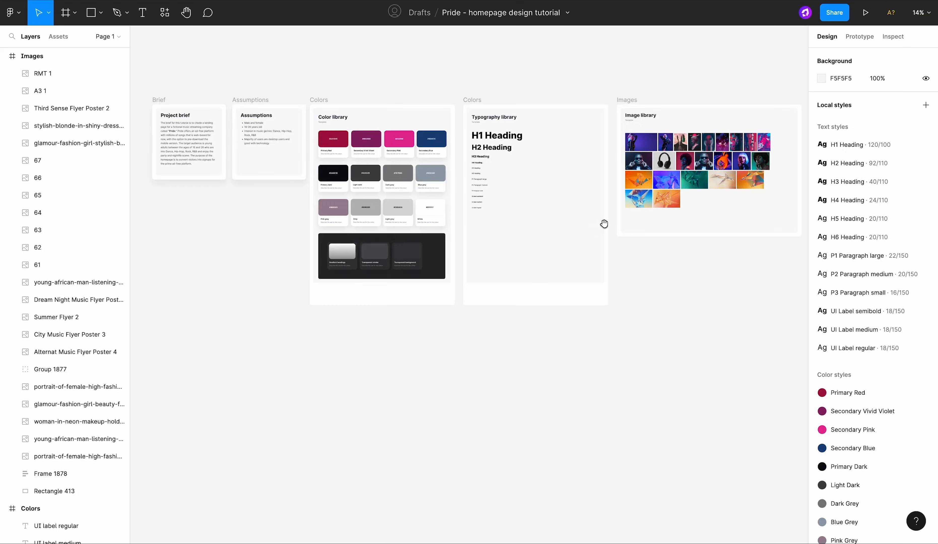
Step: Create a Desktop preset frame and resize it to 1920 × 1080
drag(643, 208, 507, 205)
drag(721, 178, 546, 180)
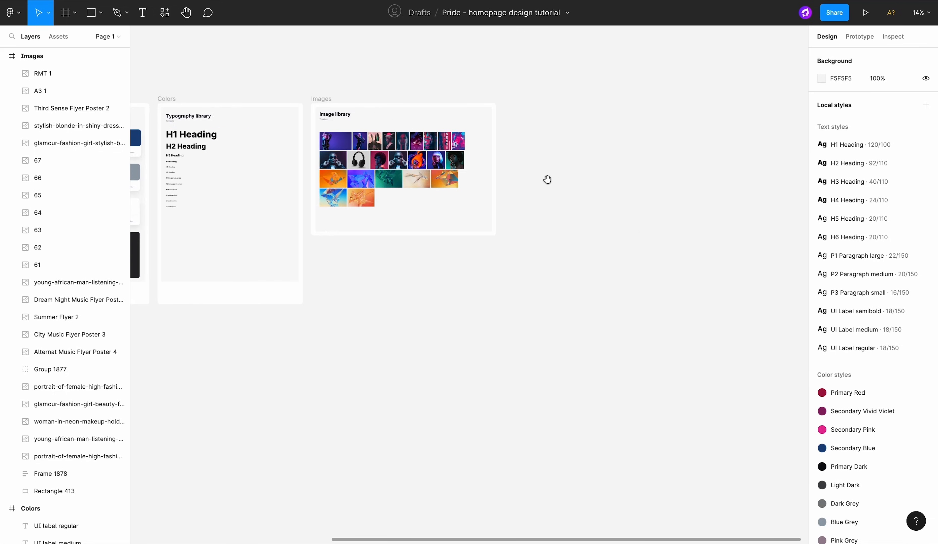
mouse_move(712, 176)
mouse_down()
mouse_move(615, 178)
mouse_move(650, 172)
mouse_up()
scroll(438, 119, up, 5)
click(63, 13)
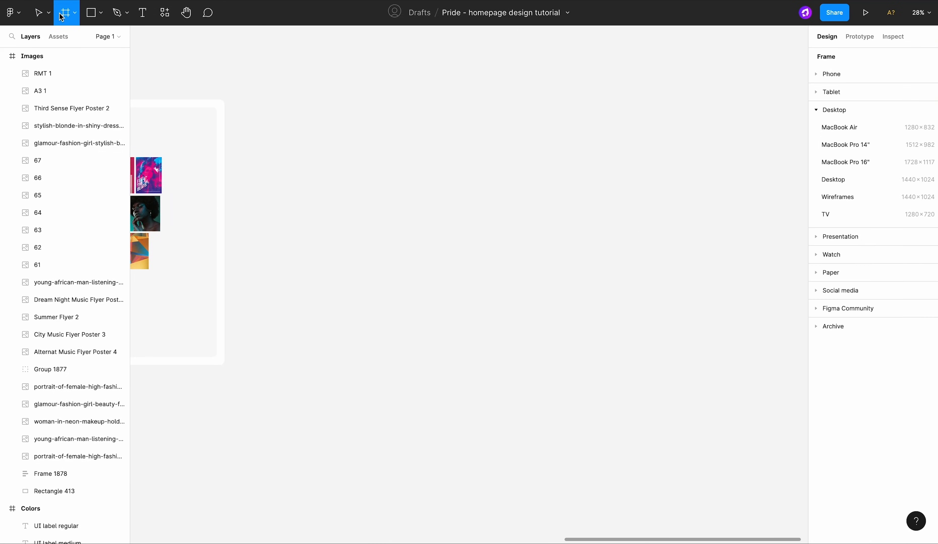
click(833, 179)
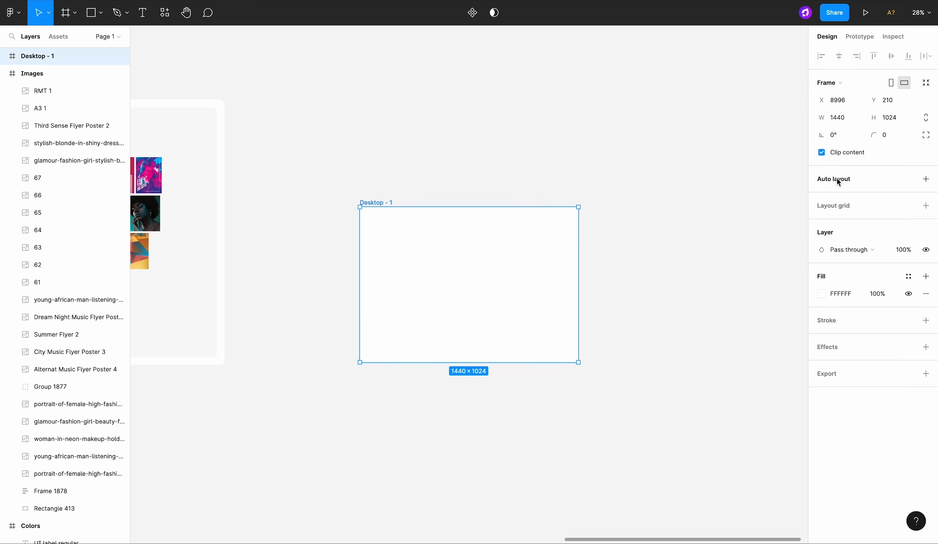
drag(510, 243, 510, 137)
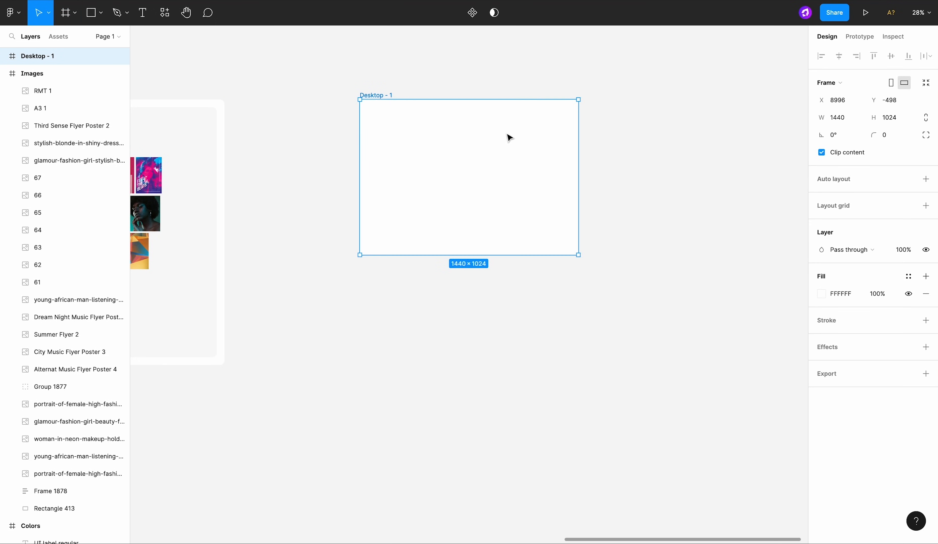
click(846, 117)
text(1920)
key(Return)
text(1)
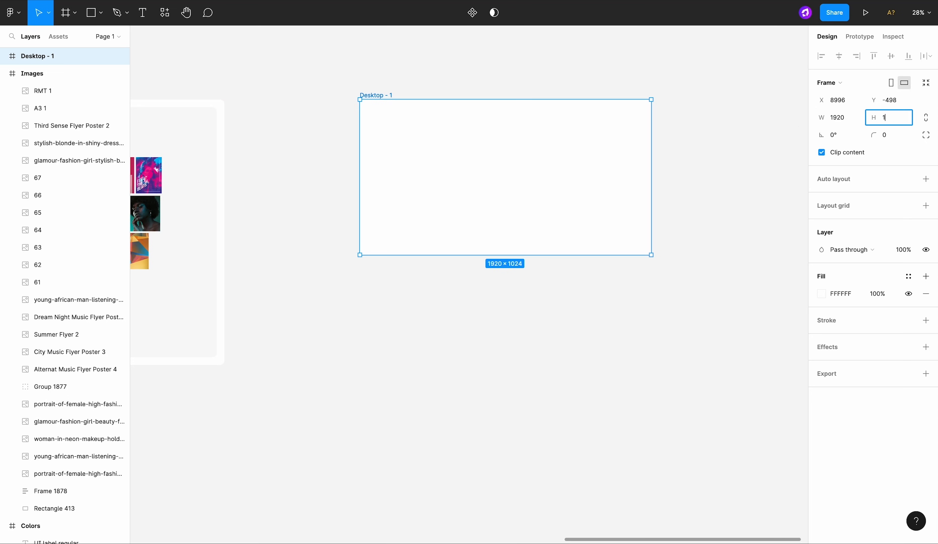
text(080)
key(Return)
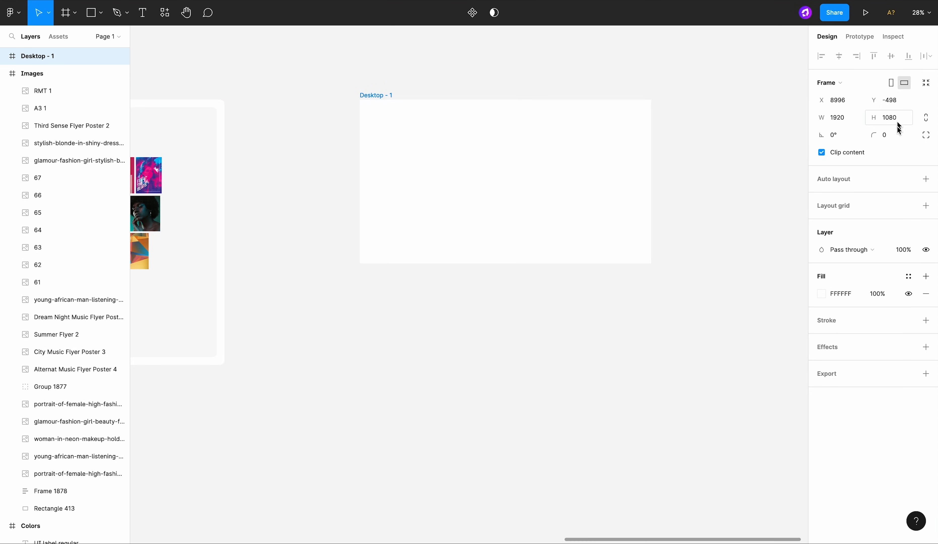
Step: Duplicate the frame, stretch Desktop - 1 to 3113 tall and fill it with Primary Dark
scroll(607, 159, down, 3)
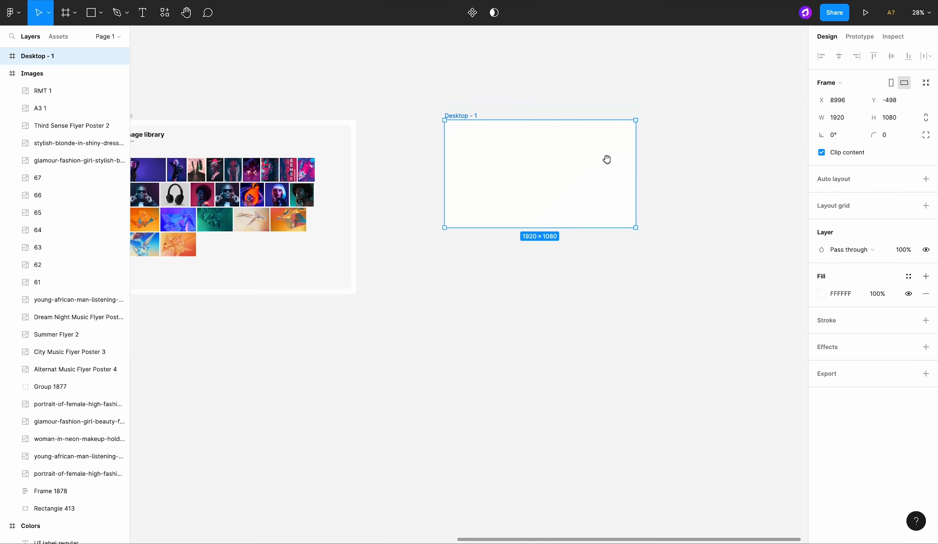
drag(486, 121, 664, 122)
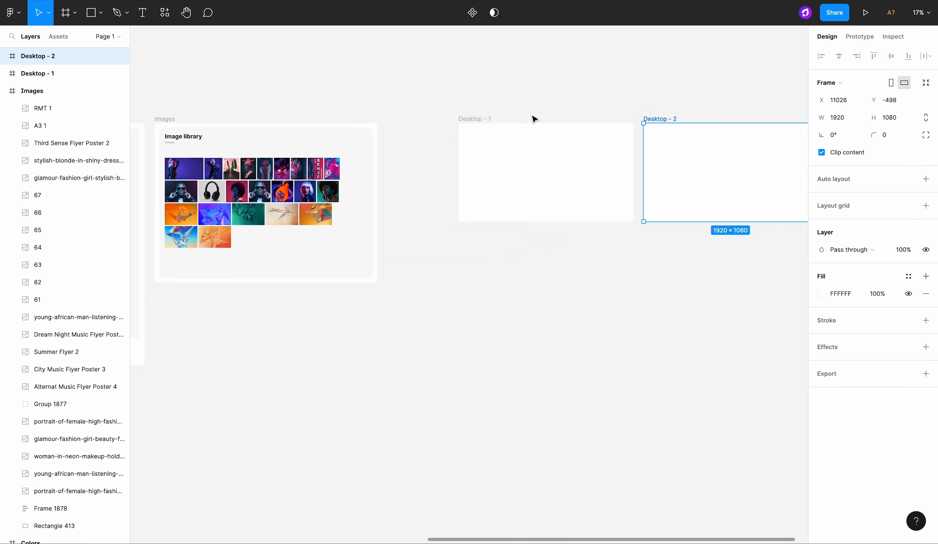
click(487, 119)
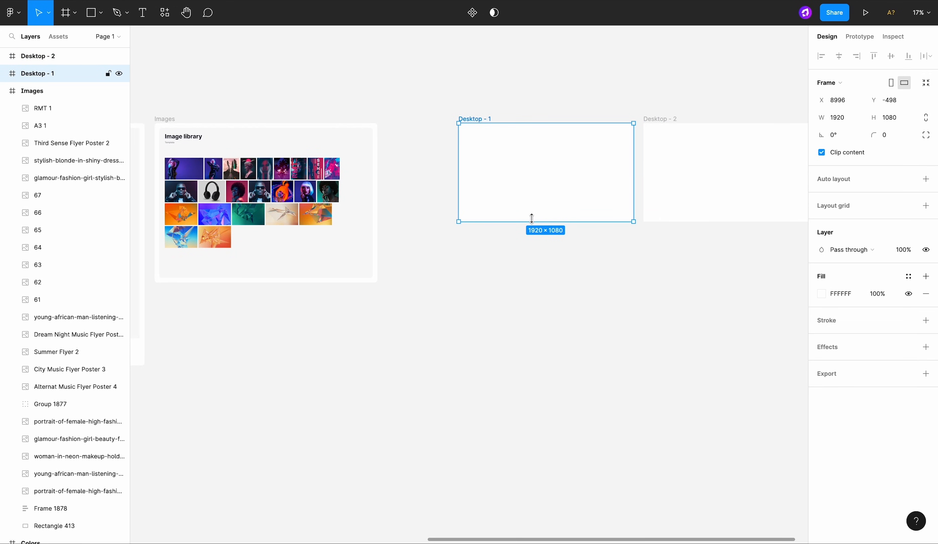
drag(531, 220, 543, 407)
scroll(632, 145, up, 5)
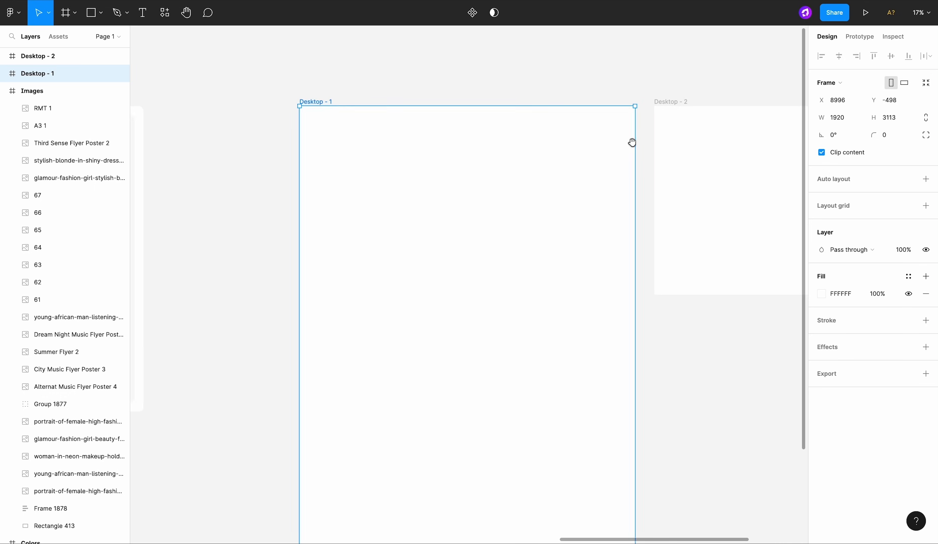
scroll(631, 145, up, 1)
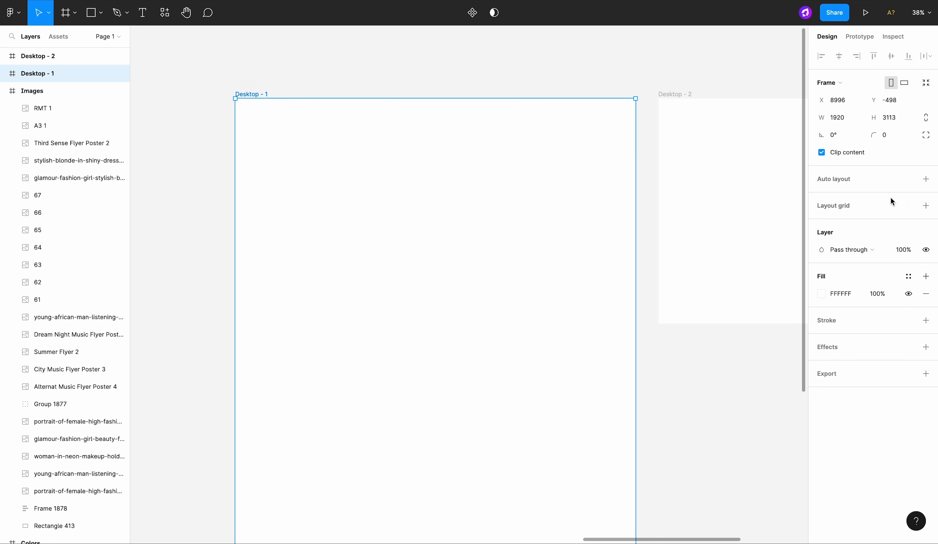
click(908, 275)
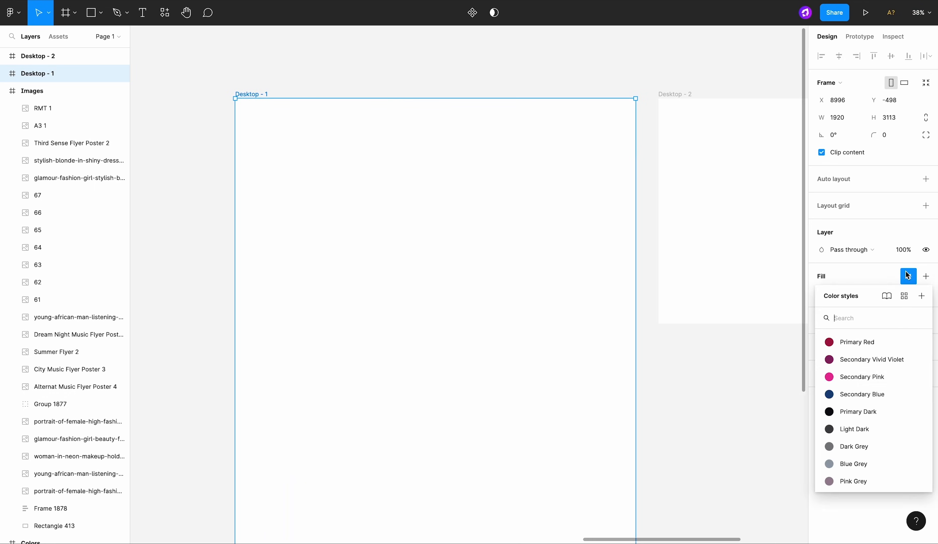
click(848, 412)
click(718, 415)
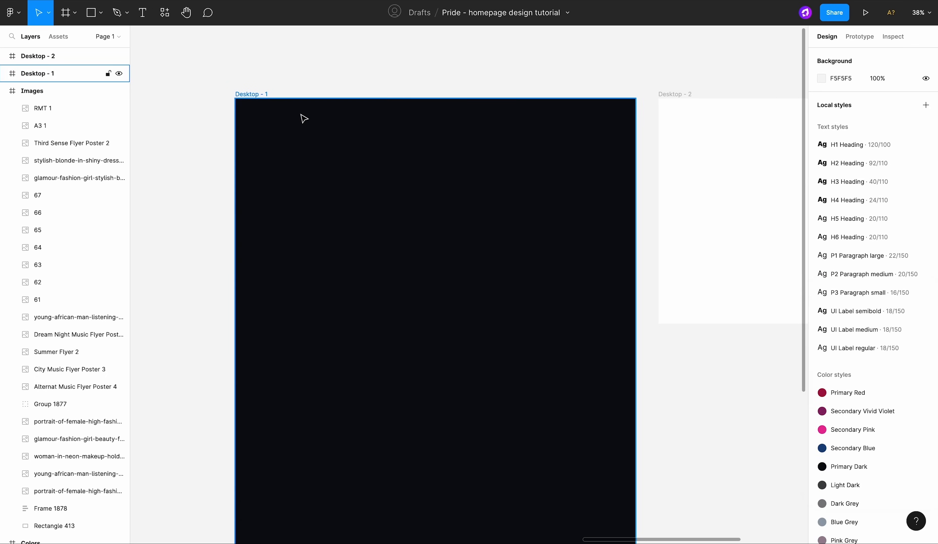
key(ctrl+v)
Step: Place the pride logo top-left and add a Home link styled UI Label semibold
drag(477, 290, 289, 135)
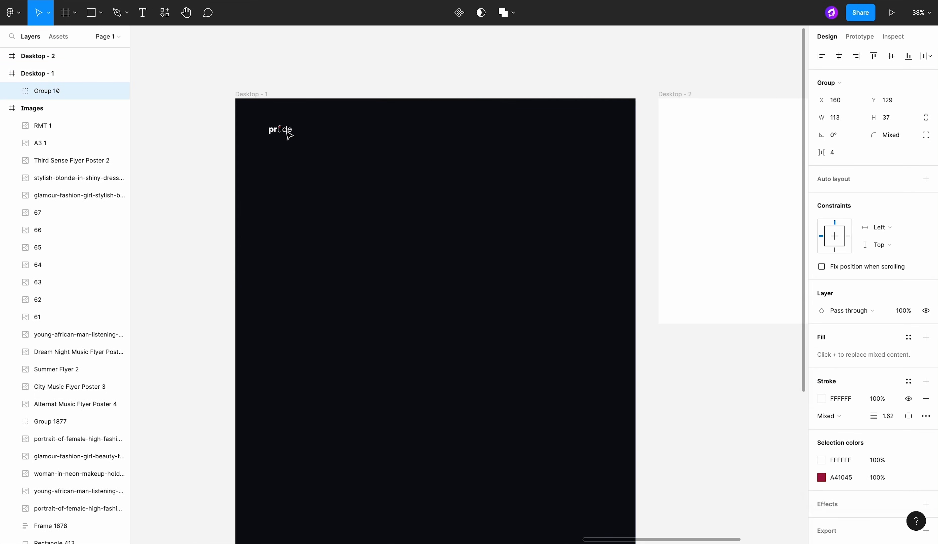
scroll(285, 131, up, 3)
key(t)
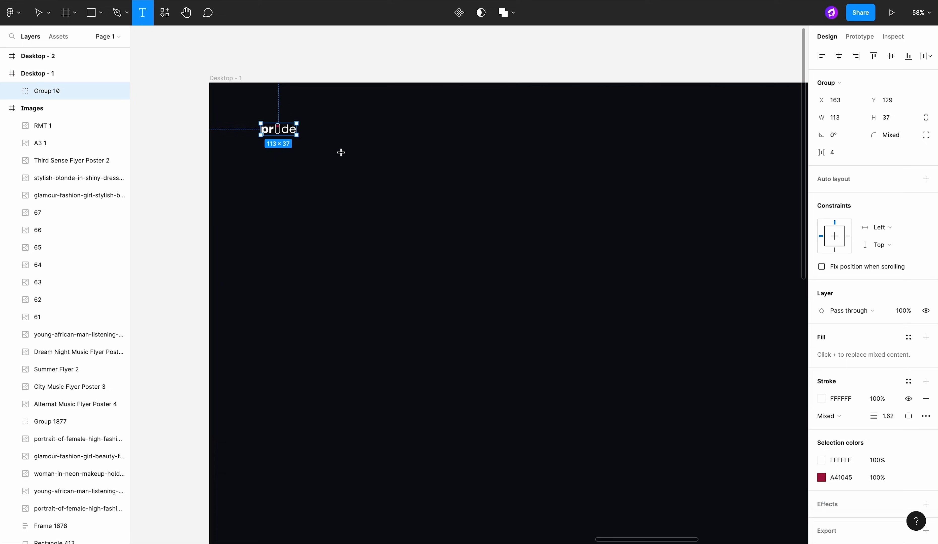
click(322, 129)
text(Home)
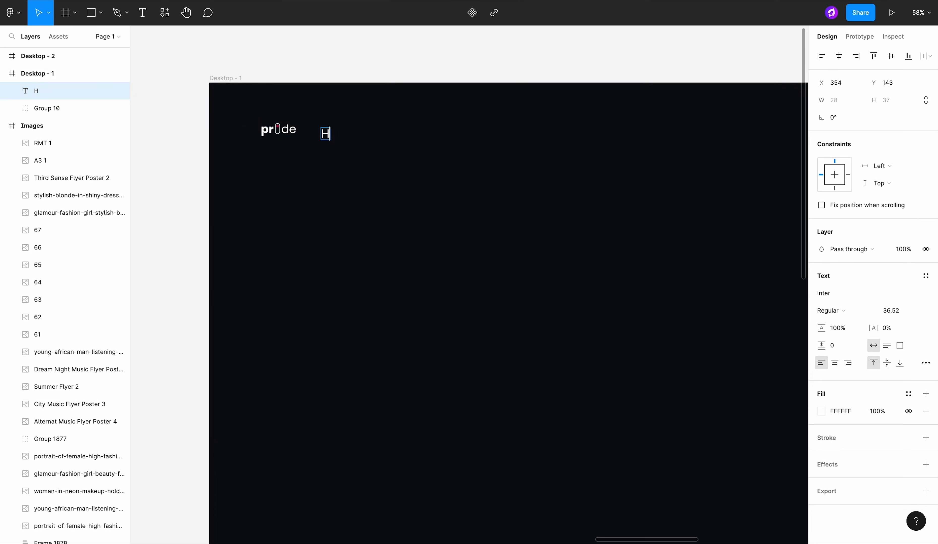
key(Escape)
click(923, 281)
scroll(884, 448, down, 3)
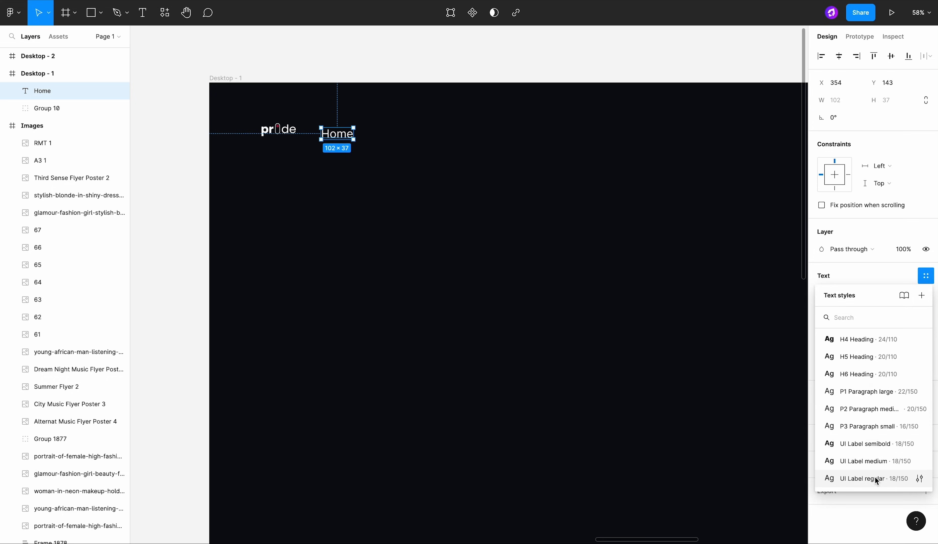
click(877, 443)
Step: Duplicate Home into New arrivals, Download, Pricing, Log in and Sign up links
scroll(333, 130, up, 3)
drag(334, 129, 651, 136)
key(Return)
text(New arrivals)
key(Escape)
key(Return)
text(Download)
key(Escape)
key(Return)
text(Pricing)
key(Escape)
key(Escape)
key(Return)
text(Log in)
click(608, 135)
click(640, 139)
double_click(651, 136)
text(Sign)
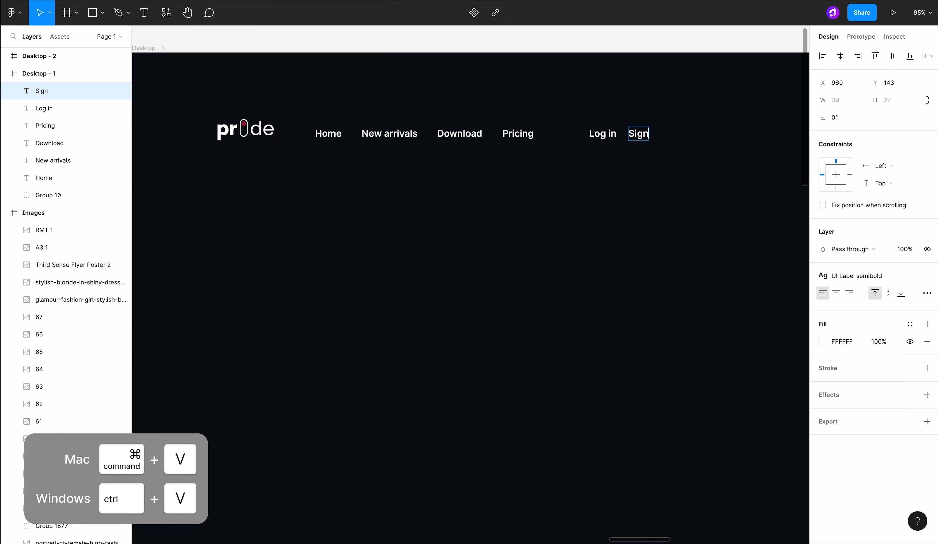
text( up)
key(Escape)
key(Escape)
Step: Give New arrivals, Download, Pricing and Log in UI Label regular, and auto-layout Sign up
scroll(635, 123, right, 2)
drag(606, 142, 387, 139)
click(852, 275)
click(860, 477)
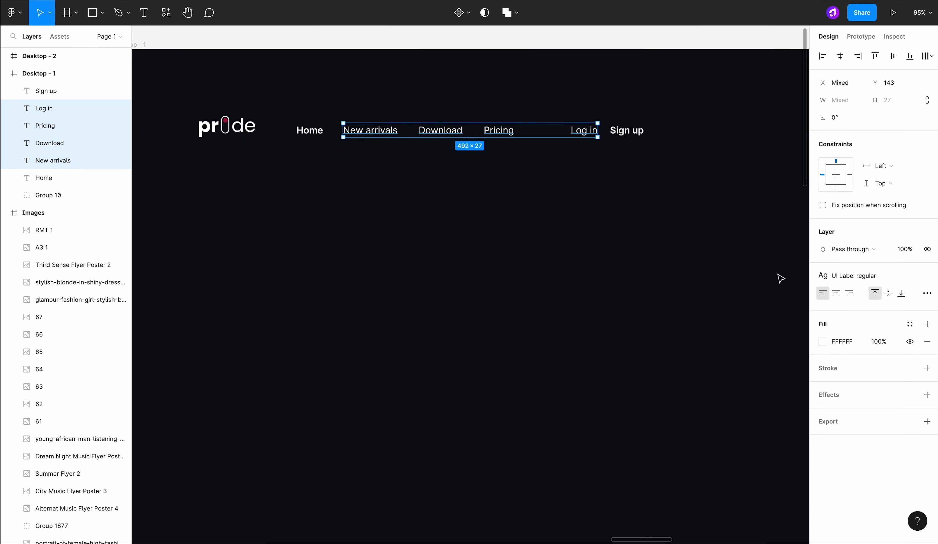
click(909, 325)
scroll(859, 441, down, 1)
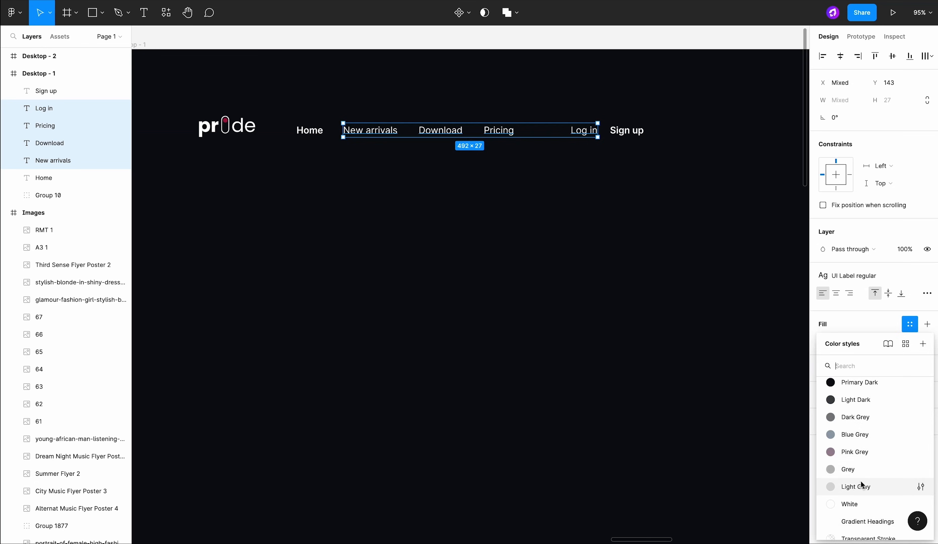
key(Escape)
key(Escape)
click(641, 131)
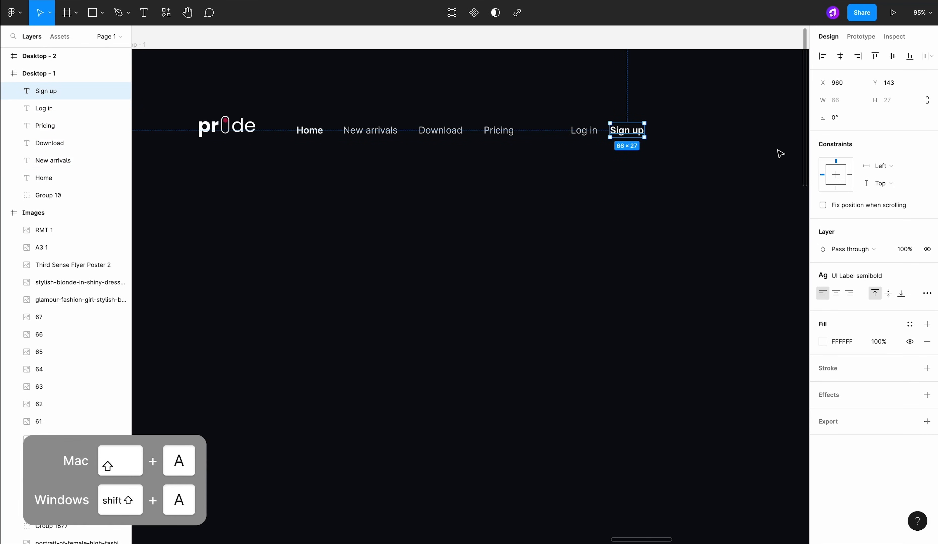
key(shift+a)
Step: Give the Sign up frame a detached Transparent Background fill at 13% opacity
click(927, 253)
click(834, 253)
text(2)
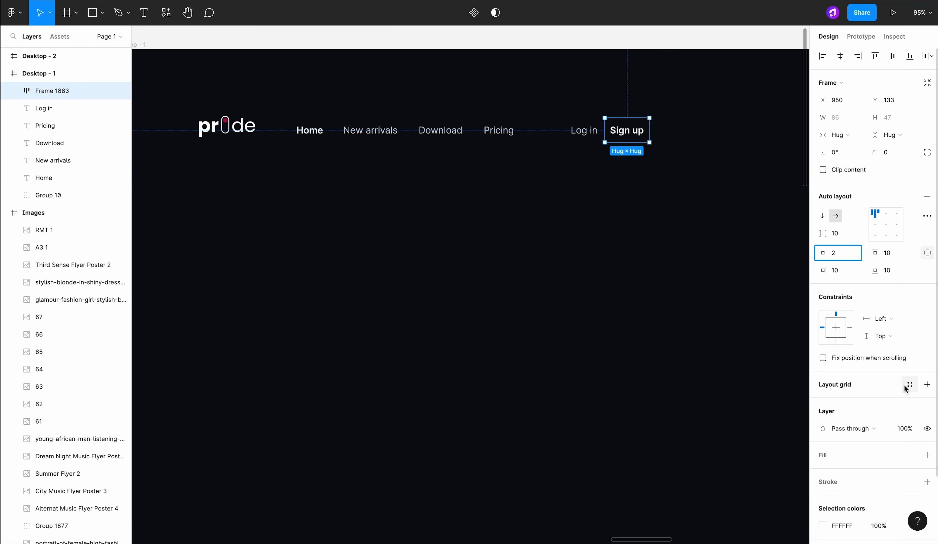
click(927, 455)
click(912, 456)
scroll(892, 462, down, 2)
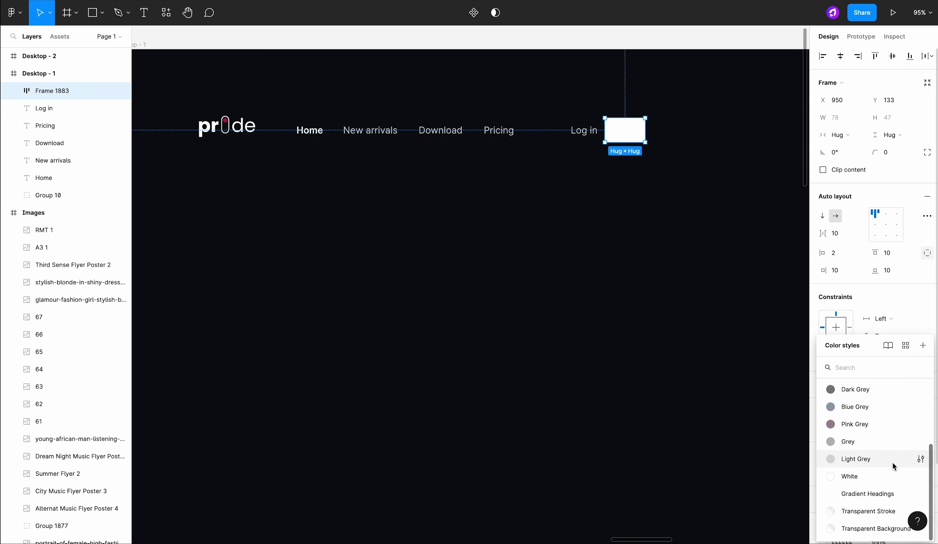
click(871, 527)
click(910, 456)
click(872, 473)
text(13)
Step: Set the button padding to 24 horizontal and 16 vertical
click(927, 253)
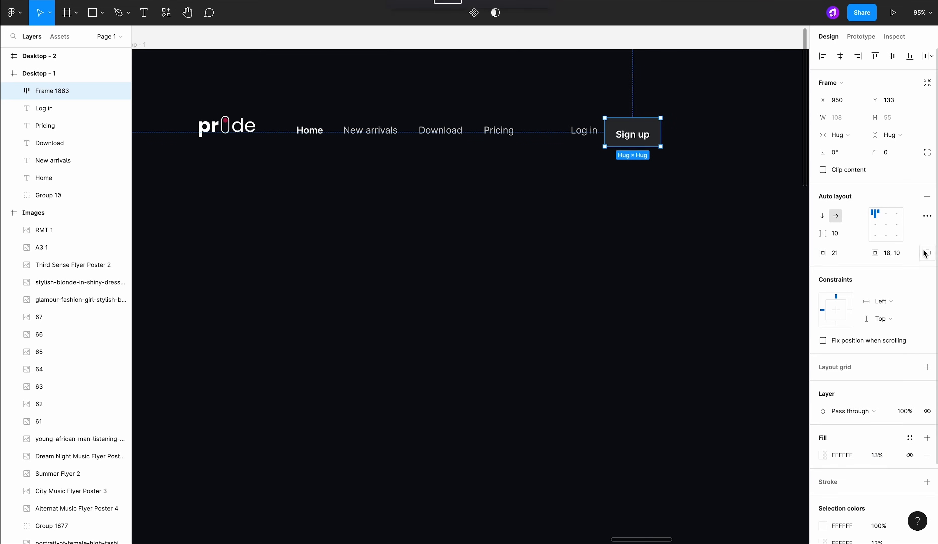
text(24)
key(Return)
click(892, 253)
text(16)
key(Return)
Step: Centre the label in the button and round its corners to 16
click(873, 223)
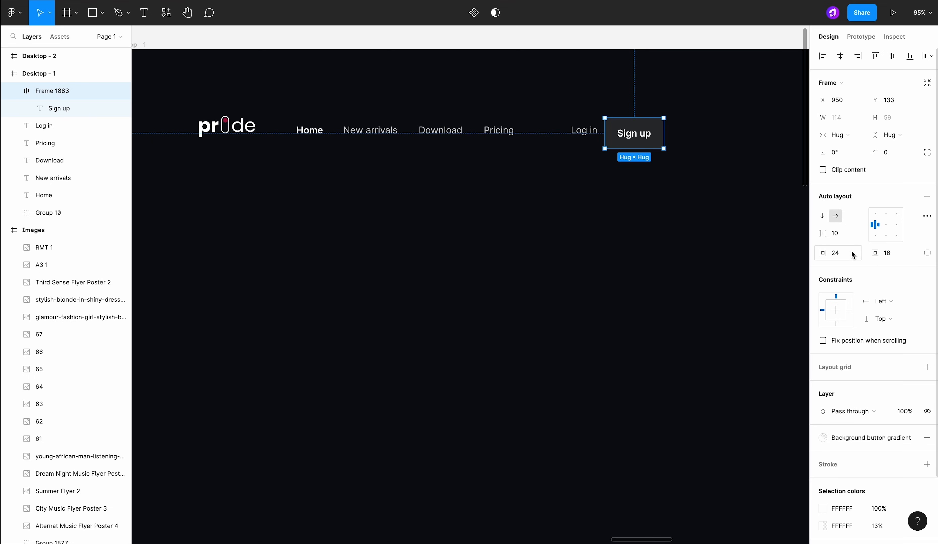
click(890, 152)
text(16)
key(Return)
Step: Wrap Log in and Sign up in an auto-layout row with a 24 gap
click(749, 161)
click(629, 132)
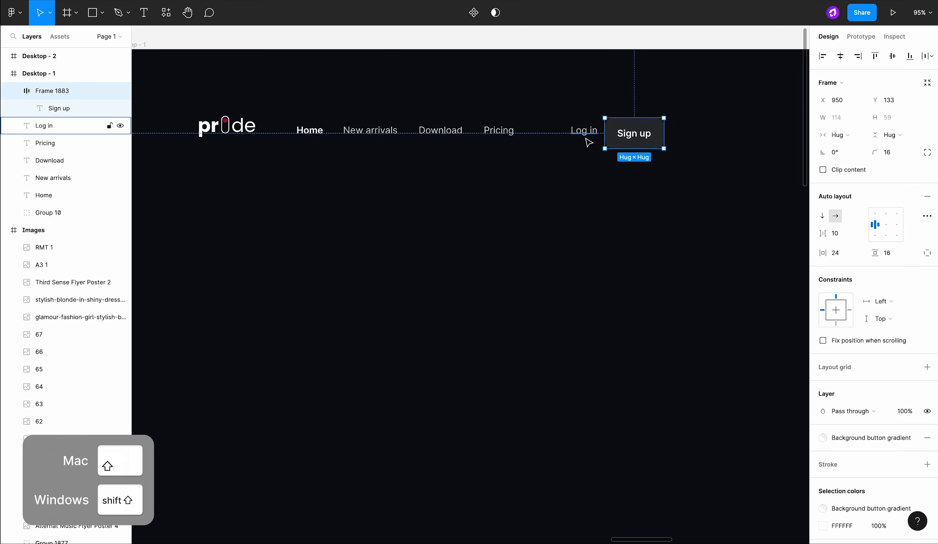
shift+click(584, 131)
key(shift+a)
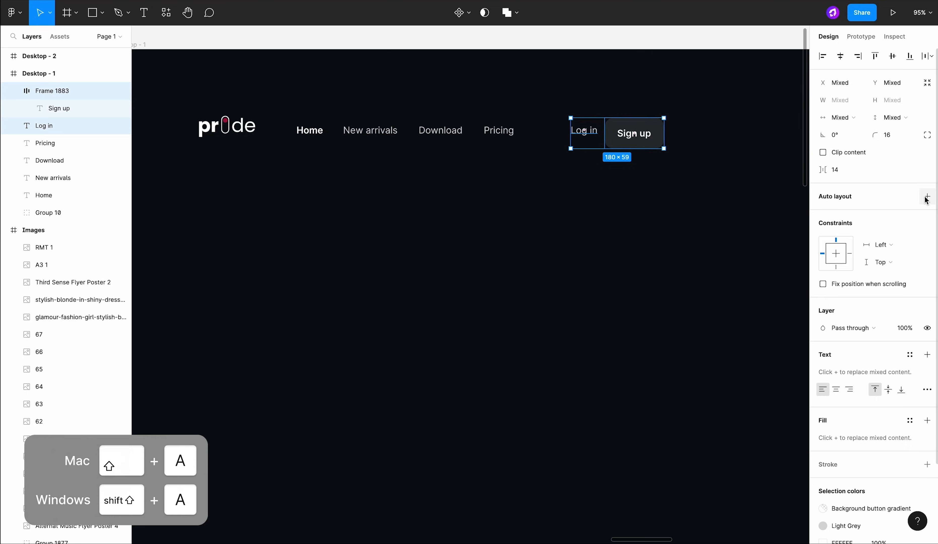
click(926, 197)
click(839, 232)
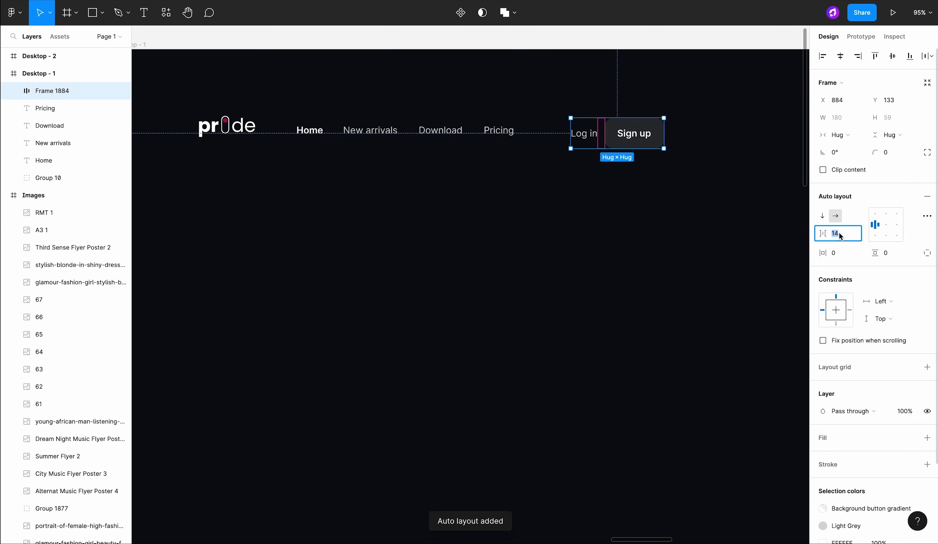
text(24)
key(Return)
Step: Wrap Home, New arrivals, Download and Pricing in an auto-layout row with a 48 gap
click(706, 189)
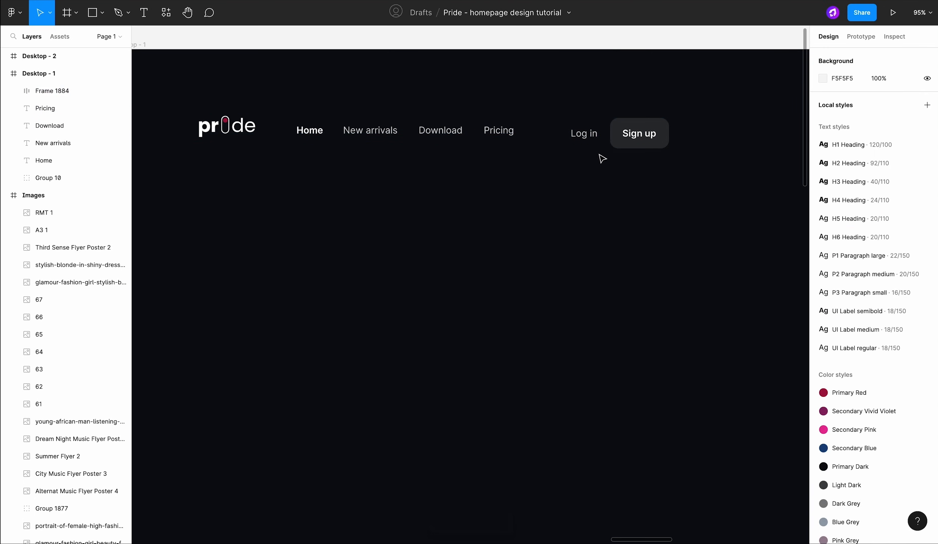
click(498, 131)
shift+click(458, 131)
shift+click(387, 132)
shift+click(301, 132)
key(shift+a)
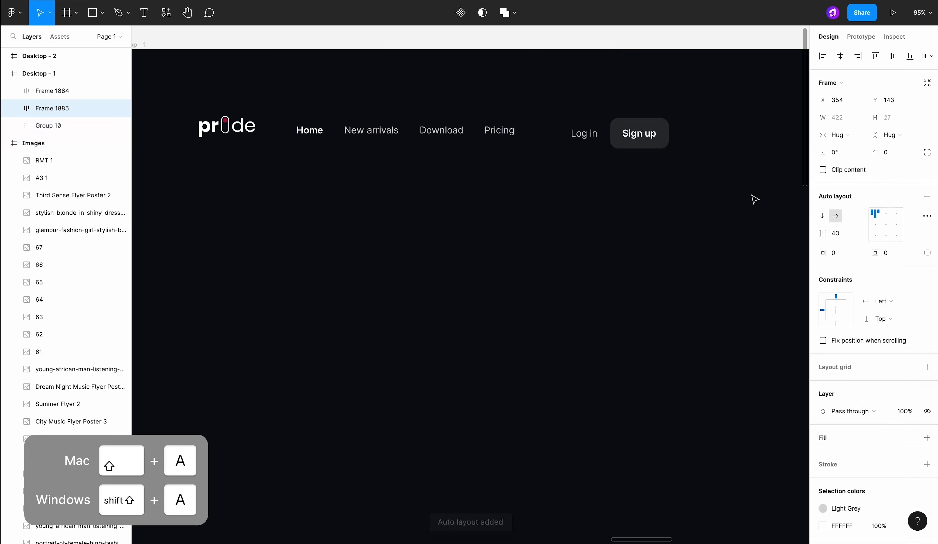
click(838, 233)
text(48)
key(Return)
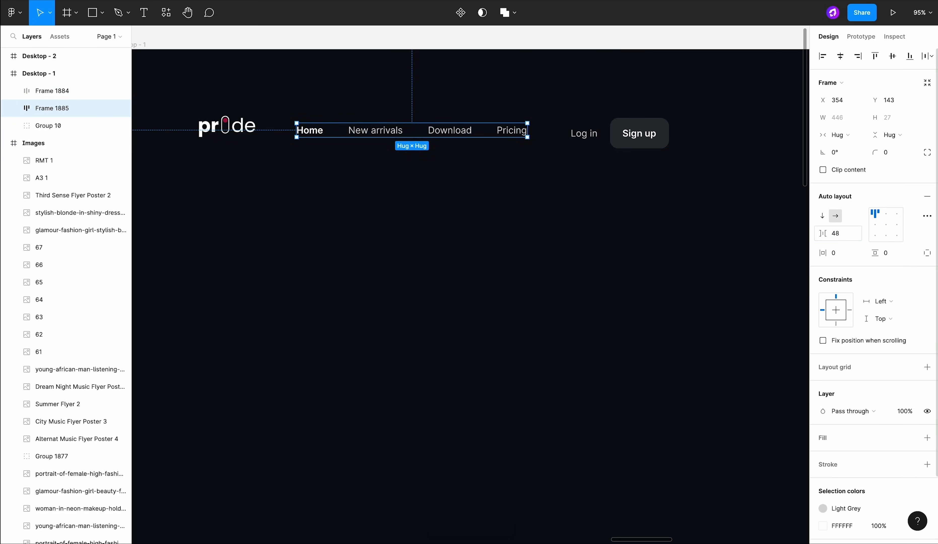
Step: Combine the logo, nav links and Log in/Sign up into one auto-layout row spaced 386
click(727, 237)
scroll(614, 254, down, 3)
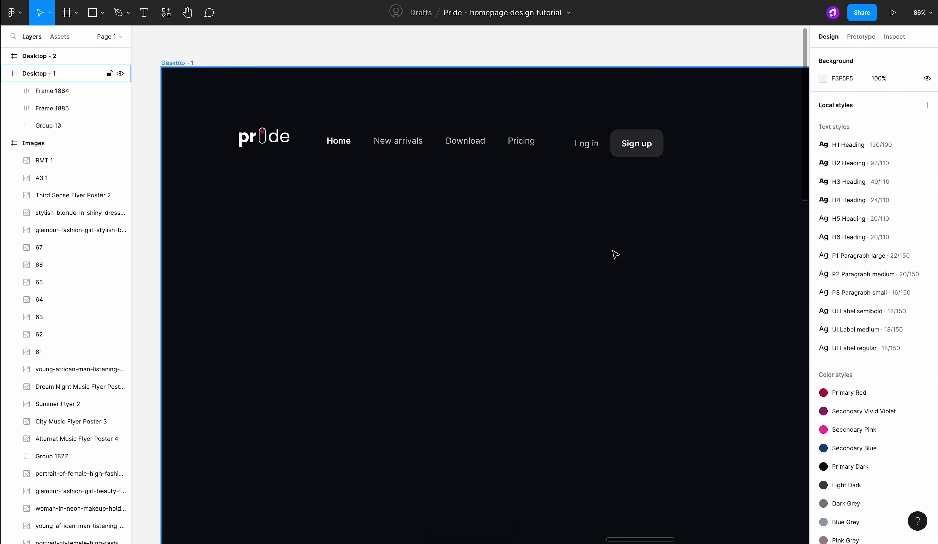
scroll(615, 268, down, 4)
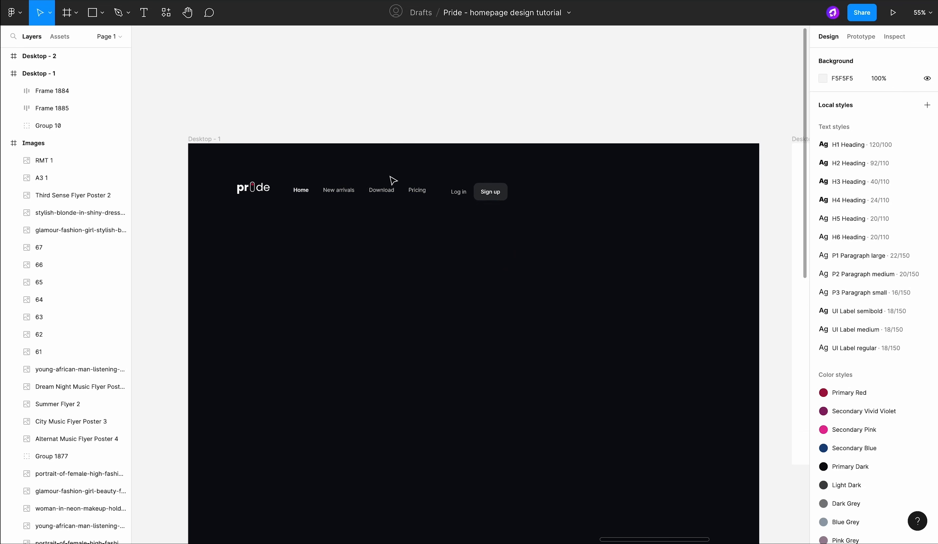
click(397, 190)
shift+click(468, 195)
shift+click(262, 190)
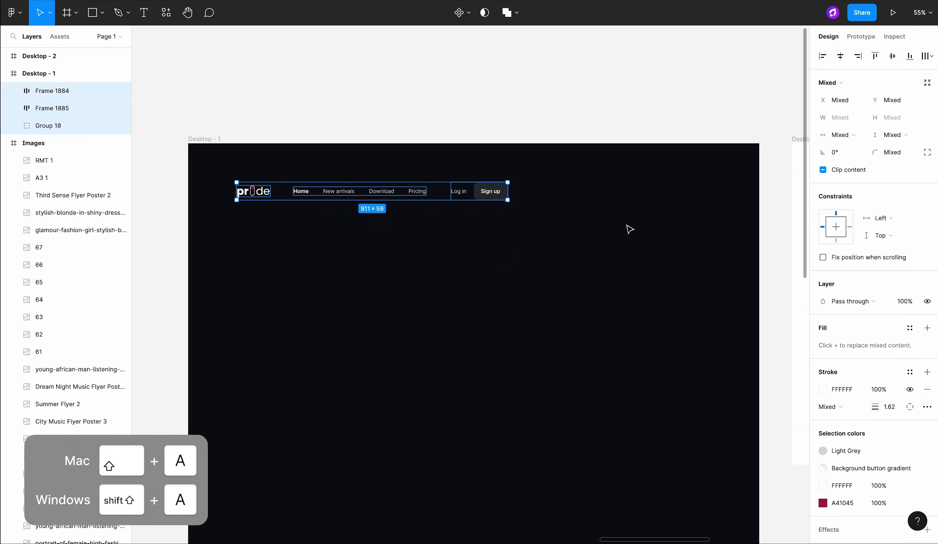
key(shift+a)
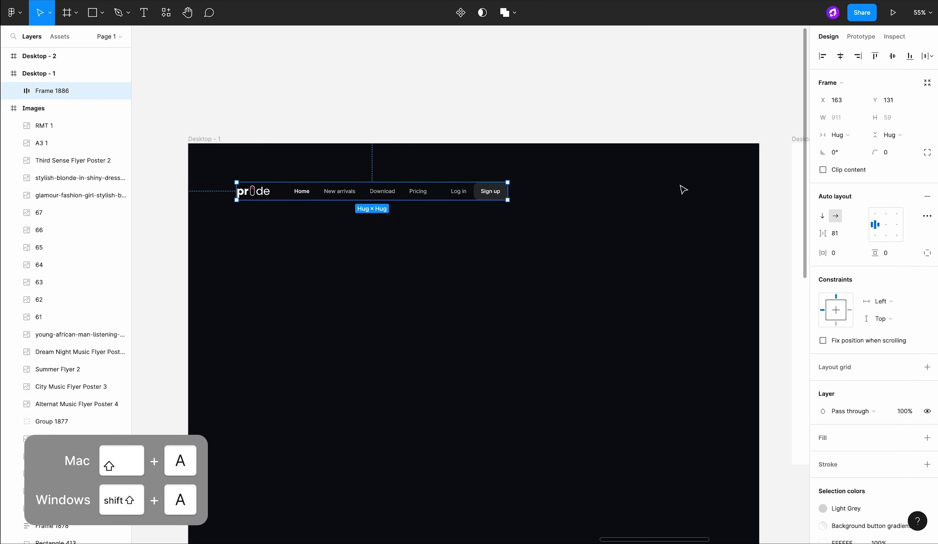
click(837, 232)
text(386)
key(Return)
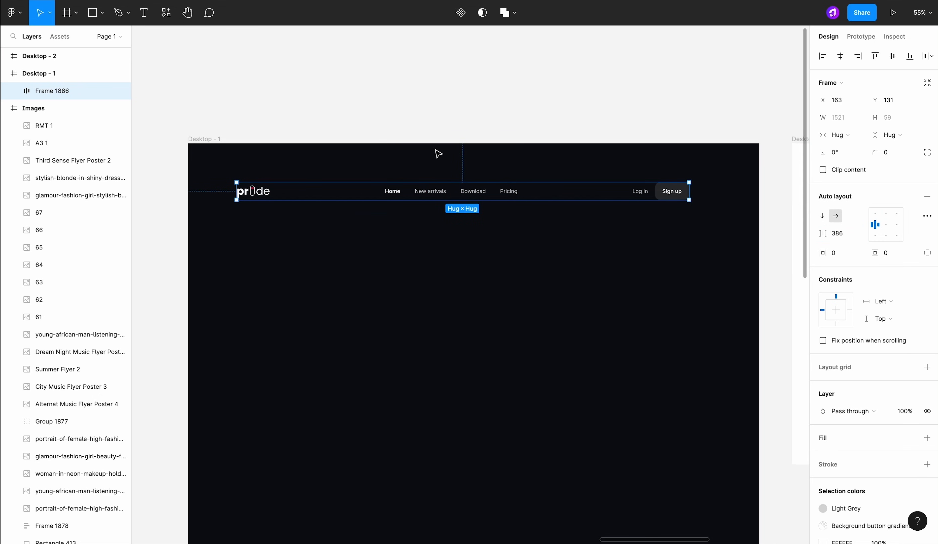
click(395, 135)
click(220, 139)
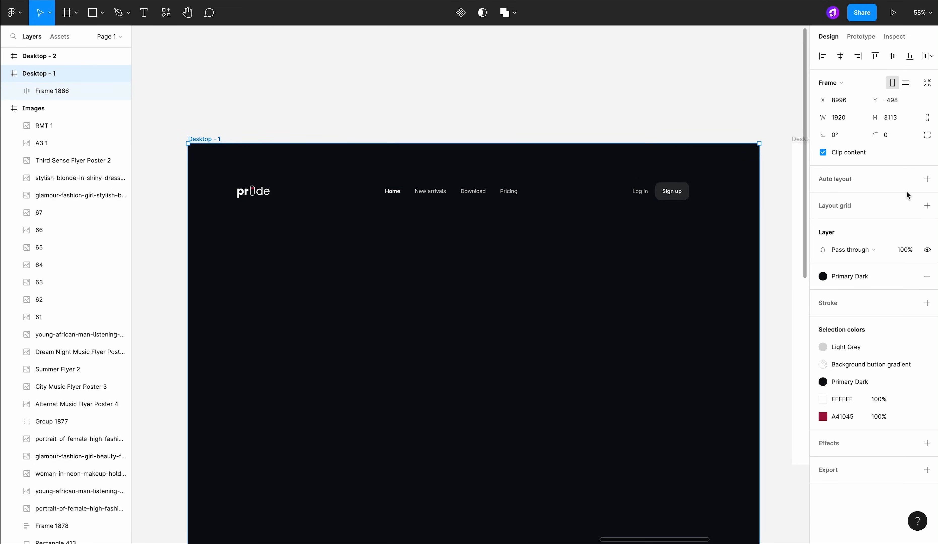
Step: Add a stretch column grid to Desktop - 1: count 4, margin 200, gutter 30
click(928, 206)
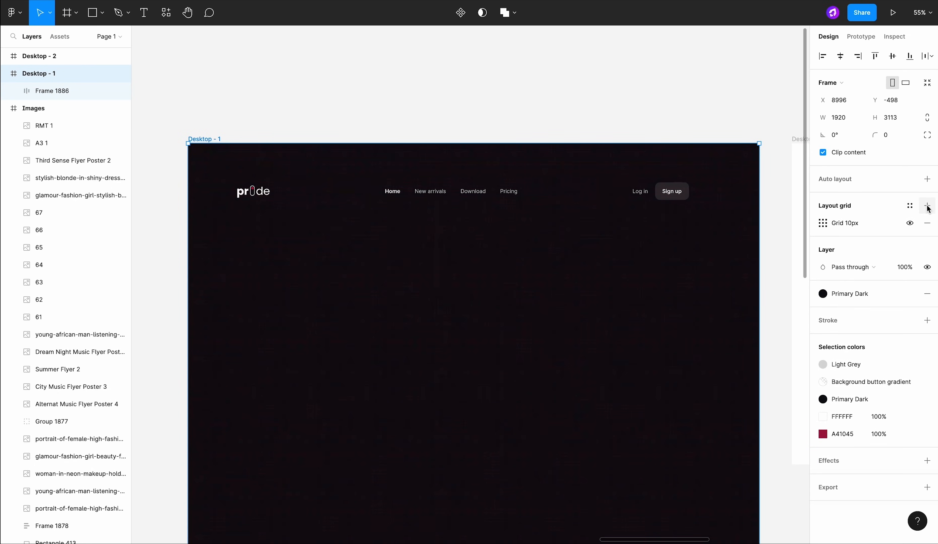
click(824, 224)
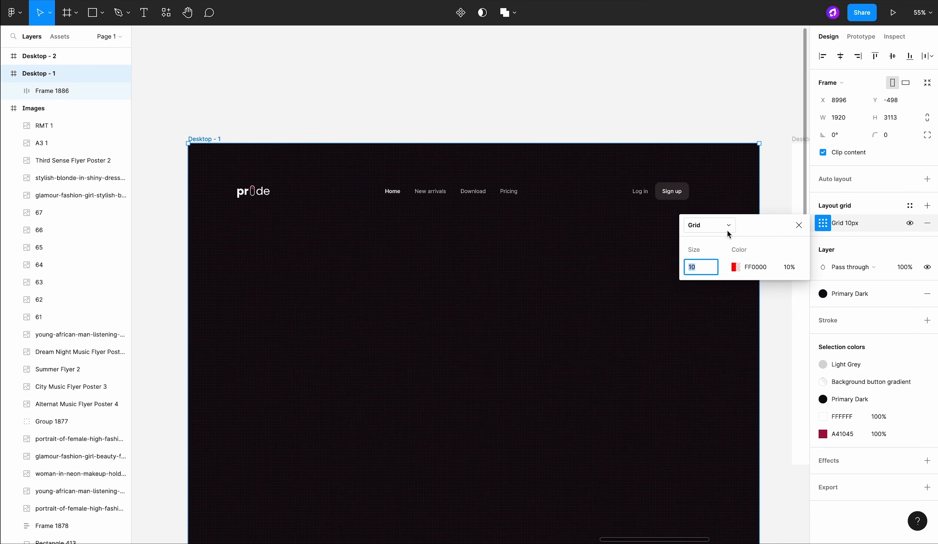
click(702, 225)
click(705, 236)
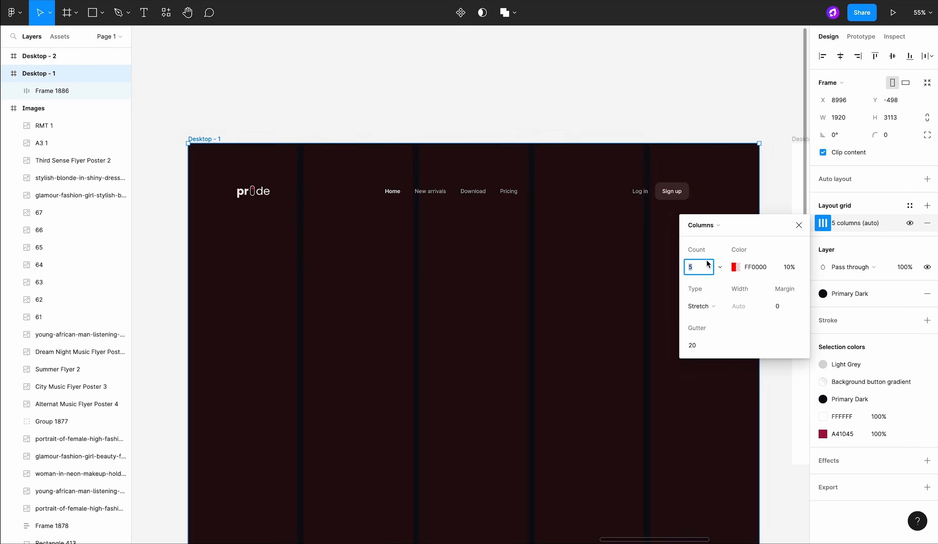
text(4)
key(Return)
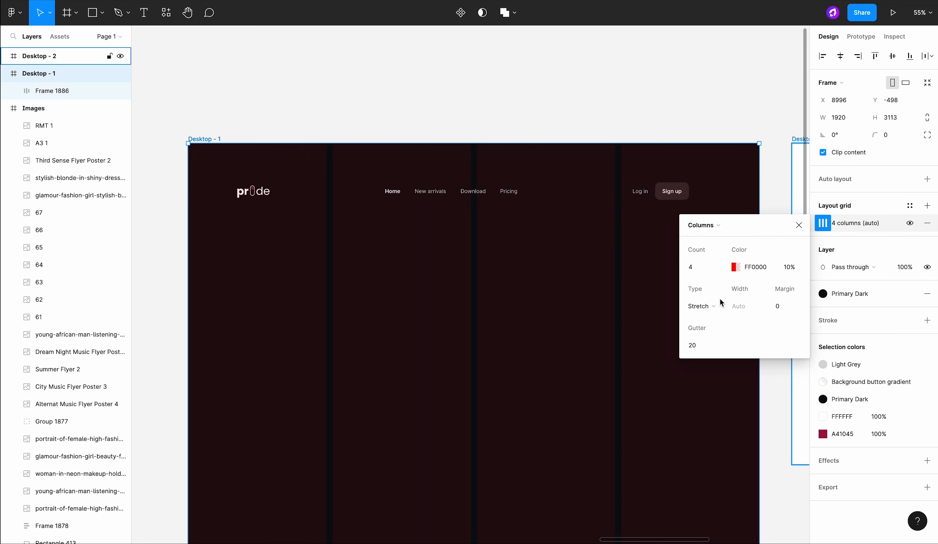
click(715, 305)
click(779, 307)
text(200)
key(Return)
text(30)
key(Return)
click(560, 193)
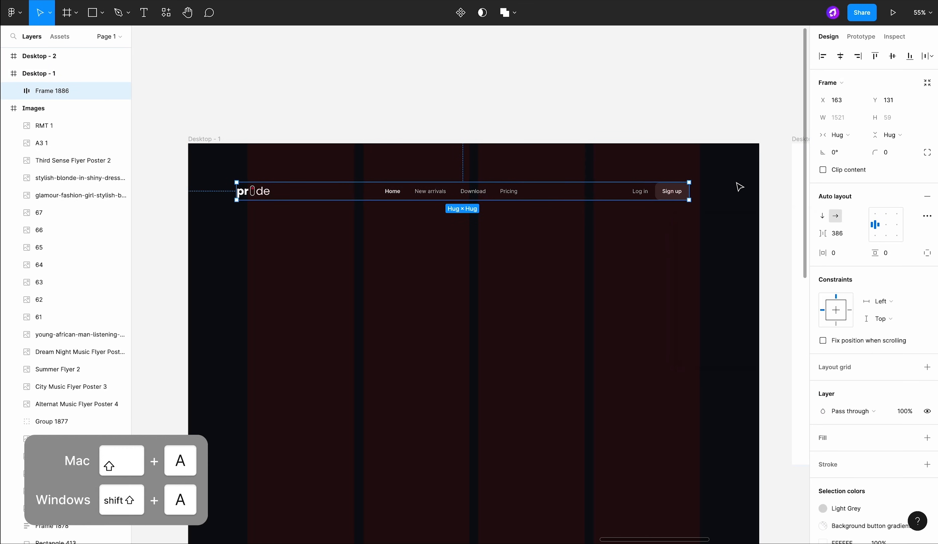
Step: Wrap the header row in a container with Transparent Background fill and Transparent Stroke
key(shift+a)
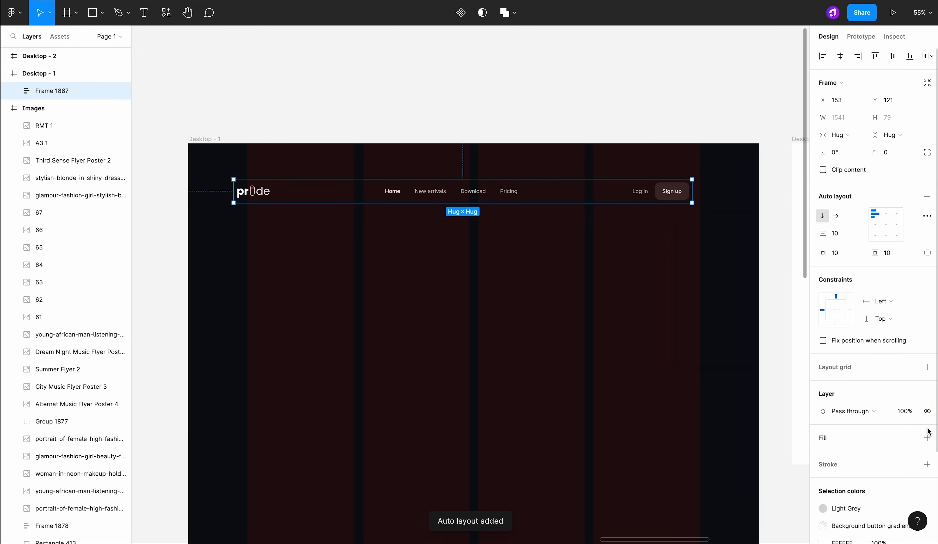
click(927, 438)
click(910, 438)
scroll(895, 460, down, 5)
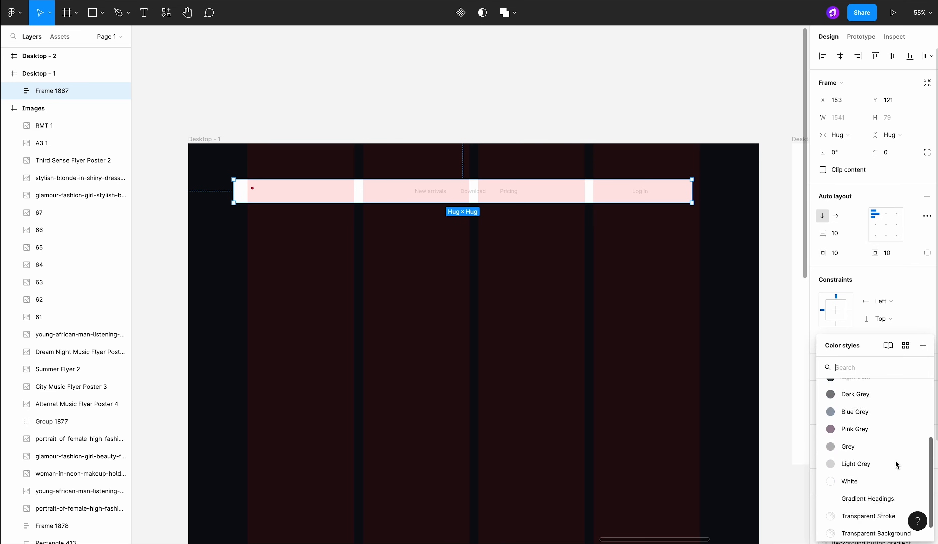
click(879, 510)
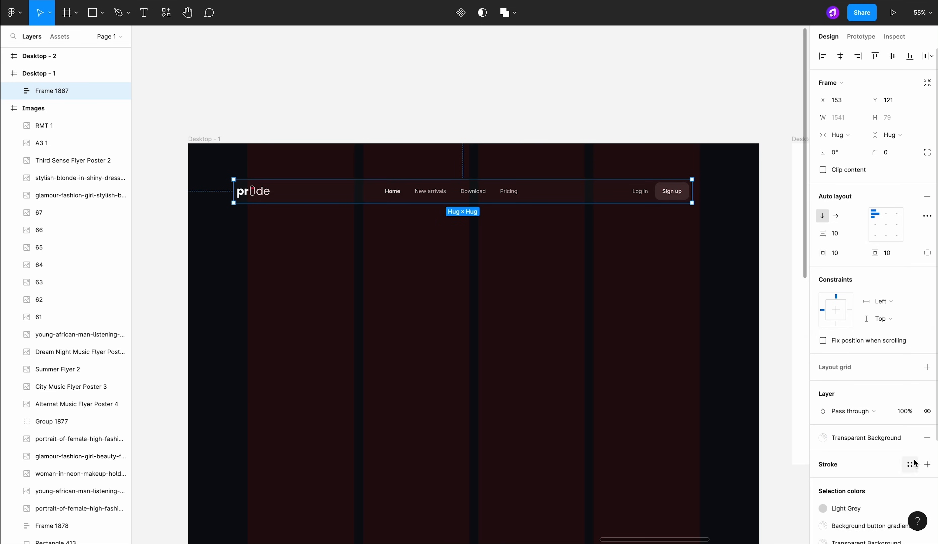
click(877, 504)
click(878, 494)
scroll(632, 197, left, 2)
Step: Set the header container's padding to 88 horizontal and 16 vertical
drag(632, 197, 649, 198)
drag(645, 194, 641, 194)
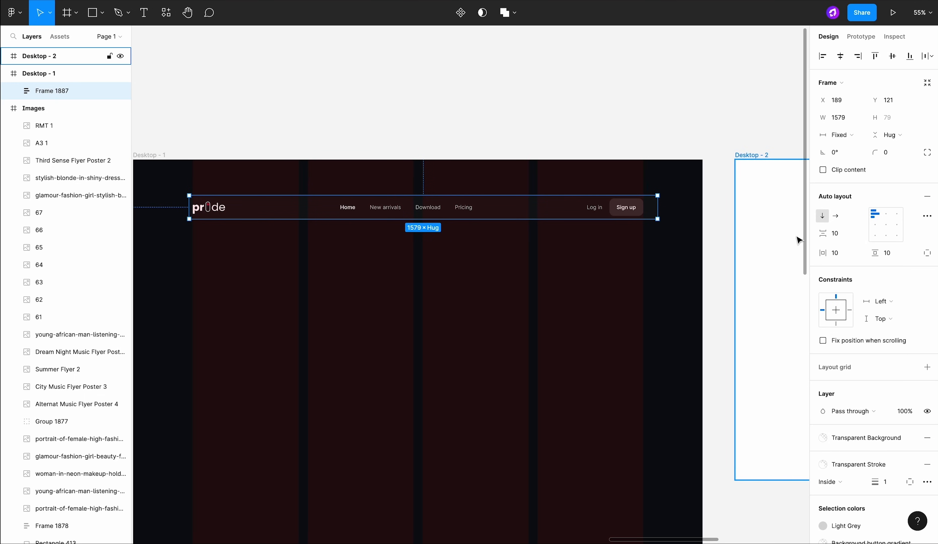
click(844, 251)
text(88)
click(886, 257)
text(16)
key(Return)
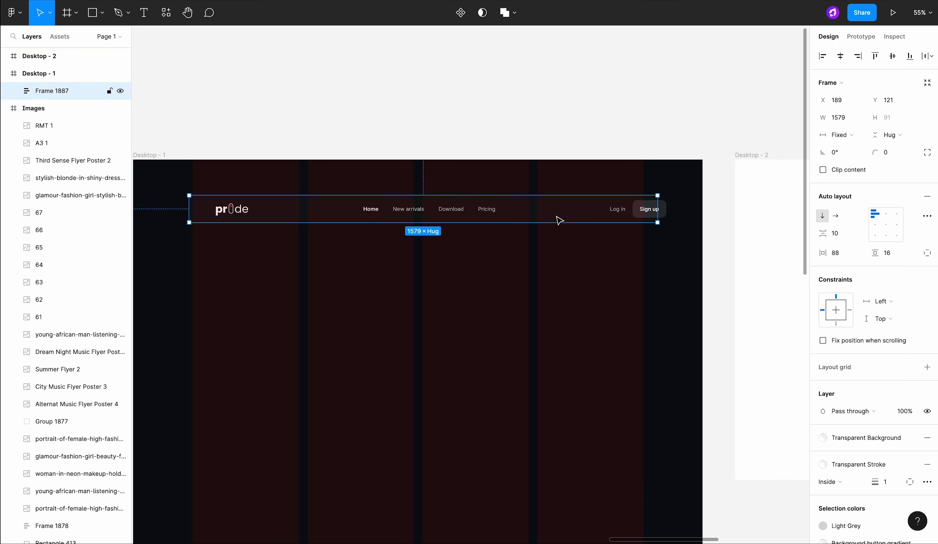
Step: Make the header container hug its contents and centre it horizontally on the page
double_click(552, 212)
click(652, 197)
click(842, 135)
click(843, 148)
scroll(691, 204, left, 3)
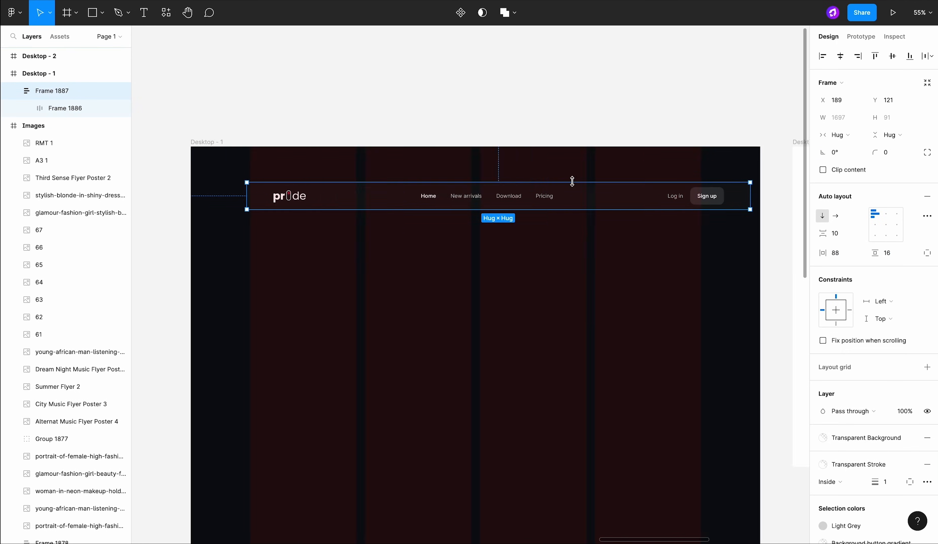
click(840, 56)
Step: Set the inner header row to space-between and stretch it to the container width
scroll(317, 206, up, 10)
scroll(315, 205, down, 7)
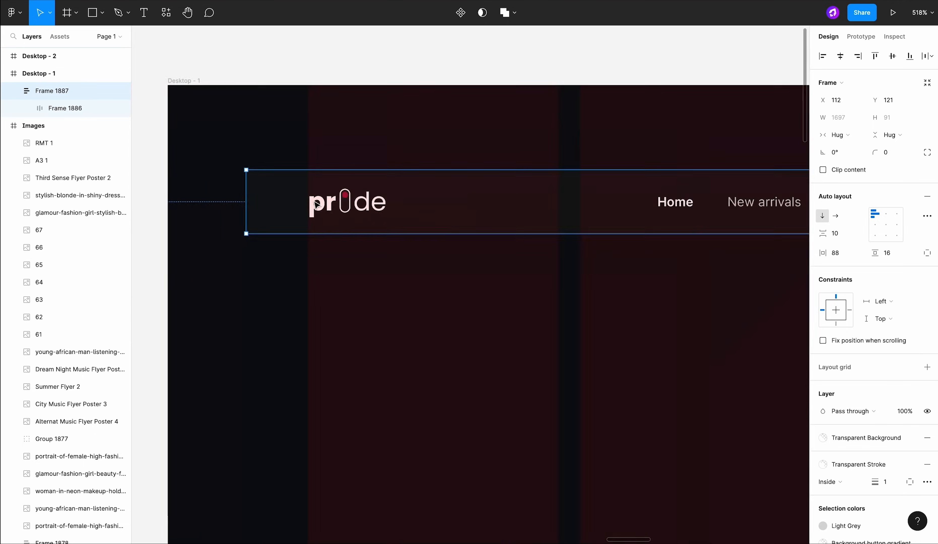
scroll(602, 209, right, 8)
scroll(601, 209, up, 8)
scroll(601, 210, down, 8)
scroll(599, 210, left, 2)
double_click(534, 207)
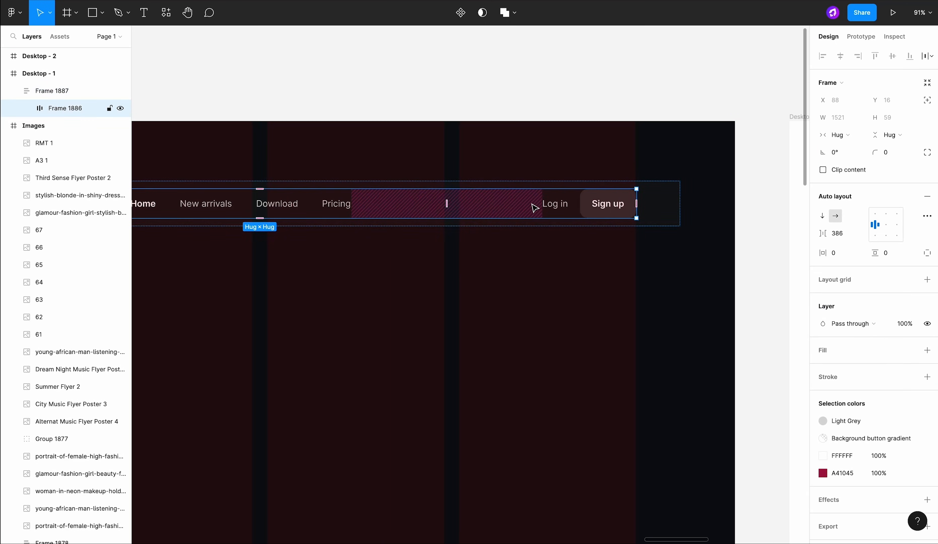
scroll(534, 207, left, 2)
click(927, 216)
click(774, 308)
click(763, 320)
scroll(673, 202, up, 9)
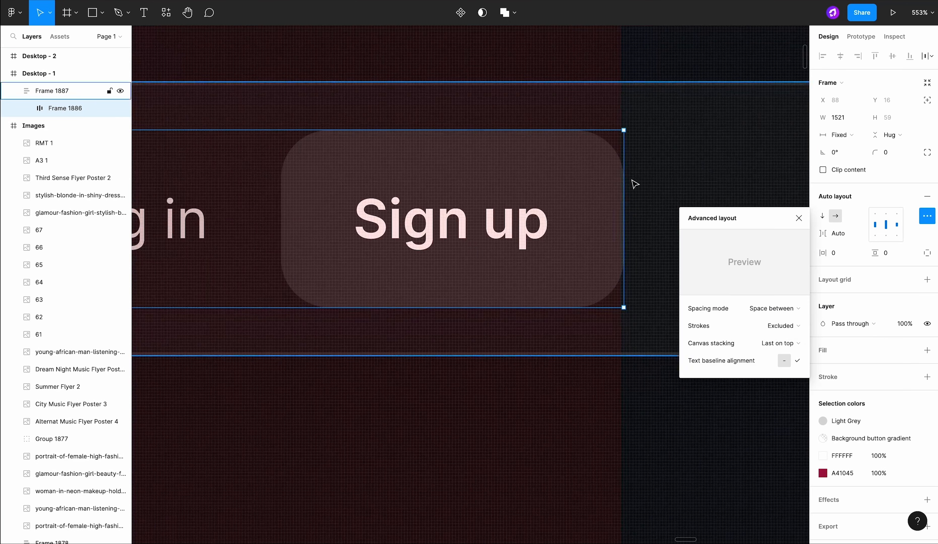
scroll(632, 202, down, 4)
scroll(256, 141, up, 5)
scroll(660, 161, down, 3)
scroll(659, 161, right, 5)
scroll(586, 161, up, 5)
drag(506, 209, 517, 210)
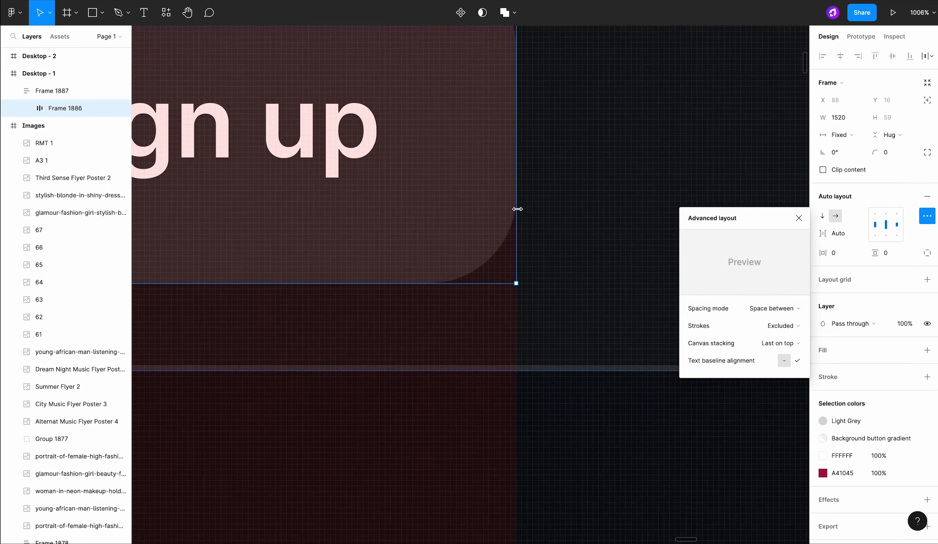
scroll(517, 210, down, 10)
scroll(518, 210, left, 4)
Step: Round the header container's corners to 24 and move it up near the page top
click(520, 210)
click(522, 201)
click(890, 152)
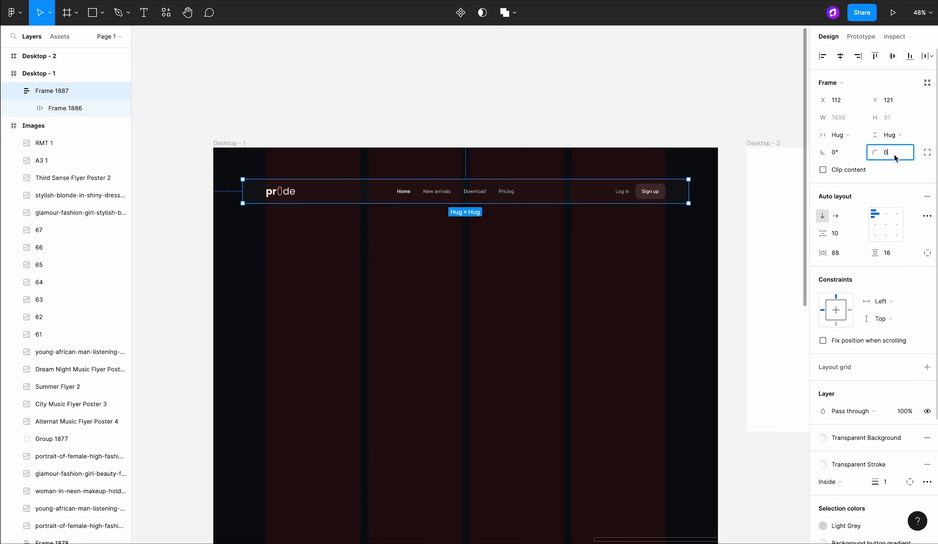
text(24)
key(alt)
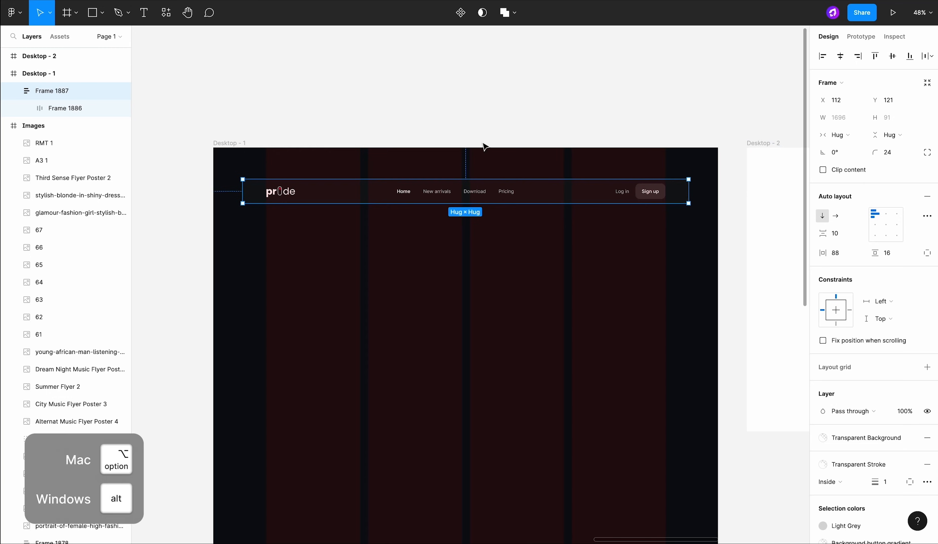
drag(603, 198, 586, 151)
key(Up)
key(Up)
key(Up)
key(Up)
key(Up)
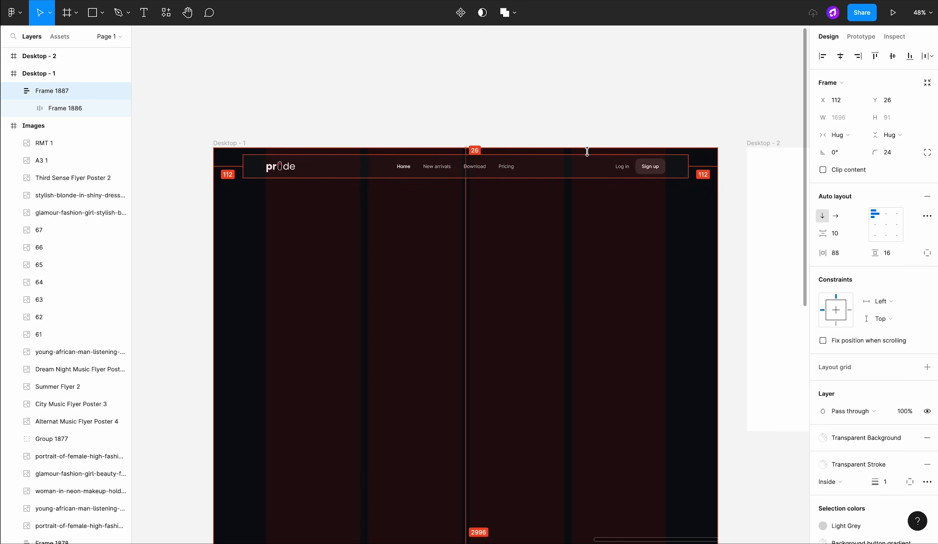
click(143, 13)
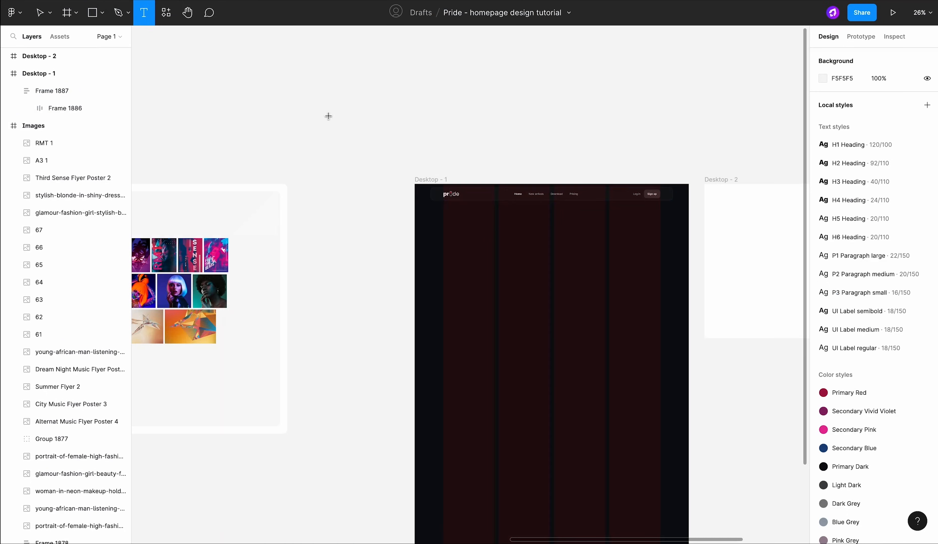
Step: Duplicate the heading below and make it the intro paragraph: 'Say goodbye to interrupti… you'll have access to millions of songs'
scroll(465, 243, up, 5)
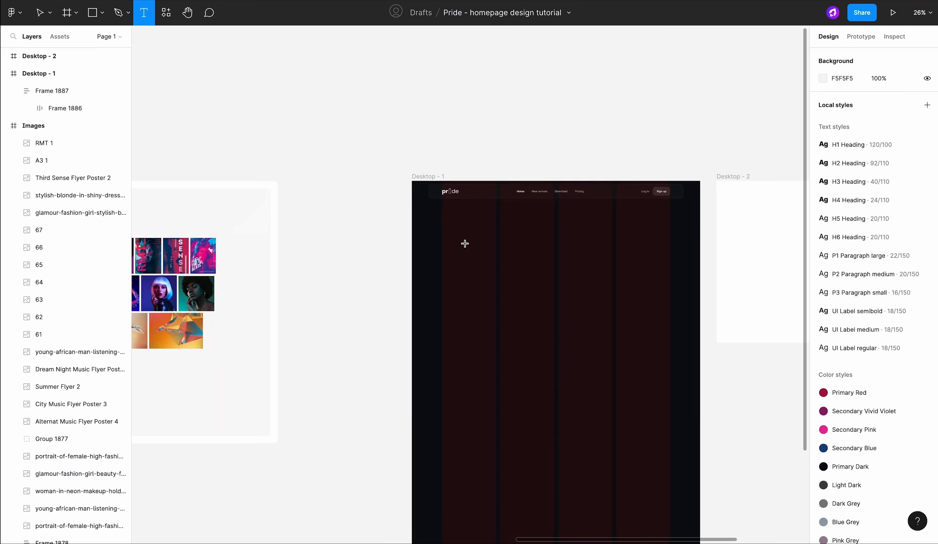
click(272, 248)
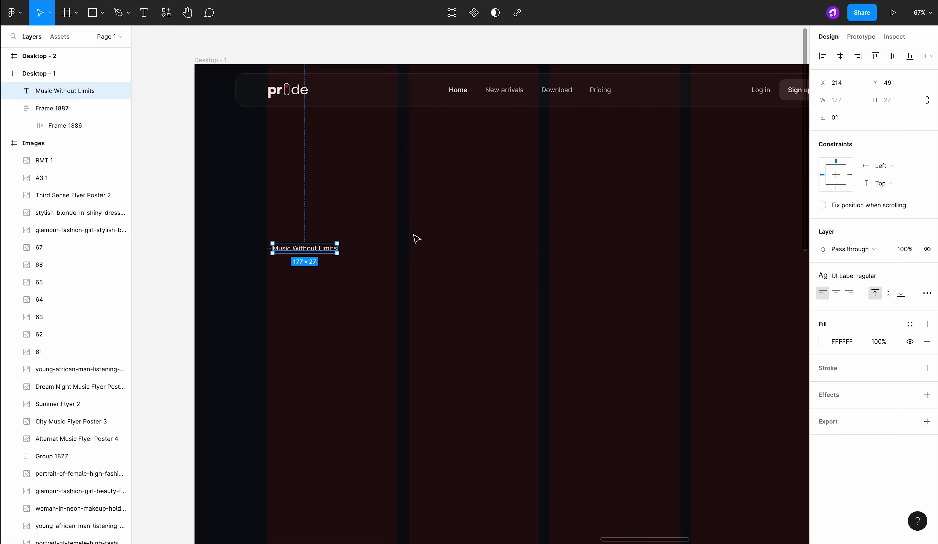
drag(323, 249, 324, 283)
double_click(323, 284)
text(Say)
key(Escape)
scroll(280, 281, up, 3)
double_click(281, 282)
text(goodbye to interruptions and enjoy uninter)
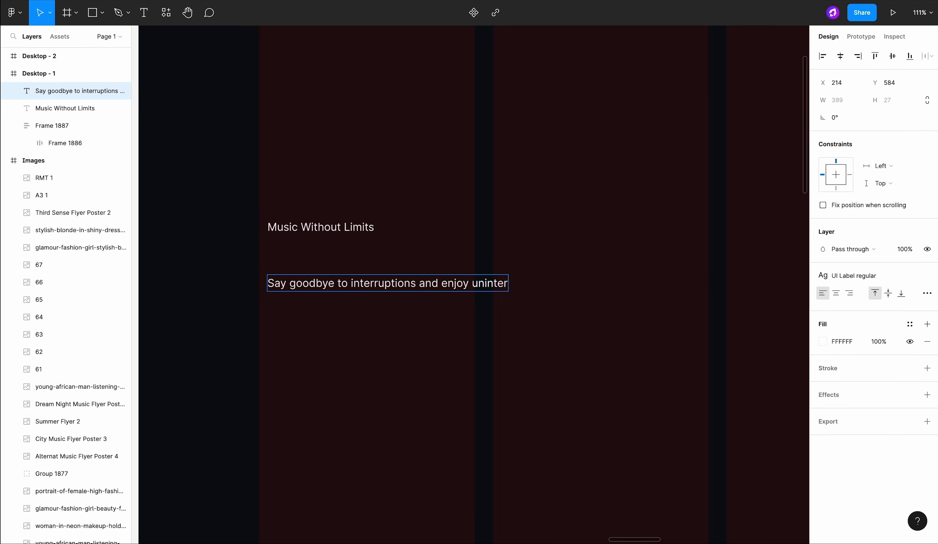
scroll(143, 293, down, 4)
text(you'll have access to millions of songs)
click(271, 275)
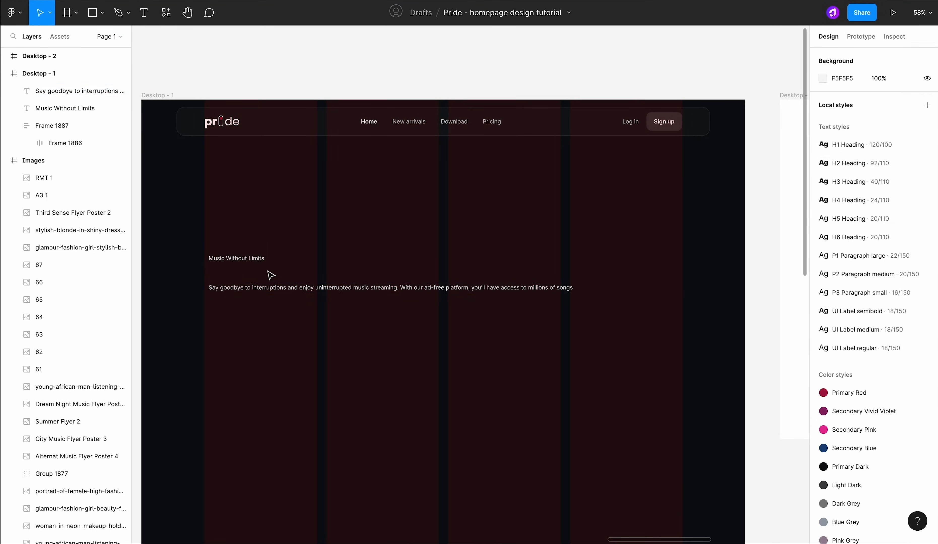
Step: Duplicate the paragraph below it and start the Sign up text
drag(252, 289, 252, 318)
double_click(252, 317)
text(S)
click(257, 355)
Step: Style the Music Without Limits heading as H1 Heading with Gradient Headings fill, narrowed so Limits wraps
scroll(258, 355, up, 3)
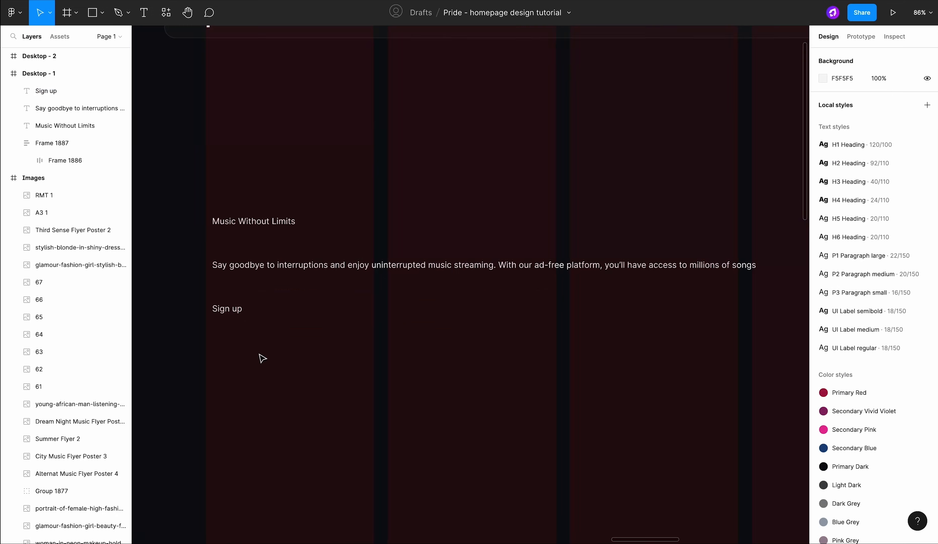
click(254, 222)
click(854, 275)
click(875, 342)
scroll(492, 223, down, 3)
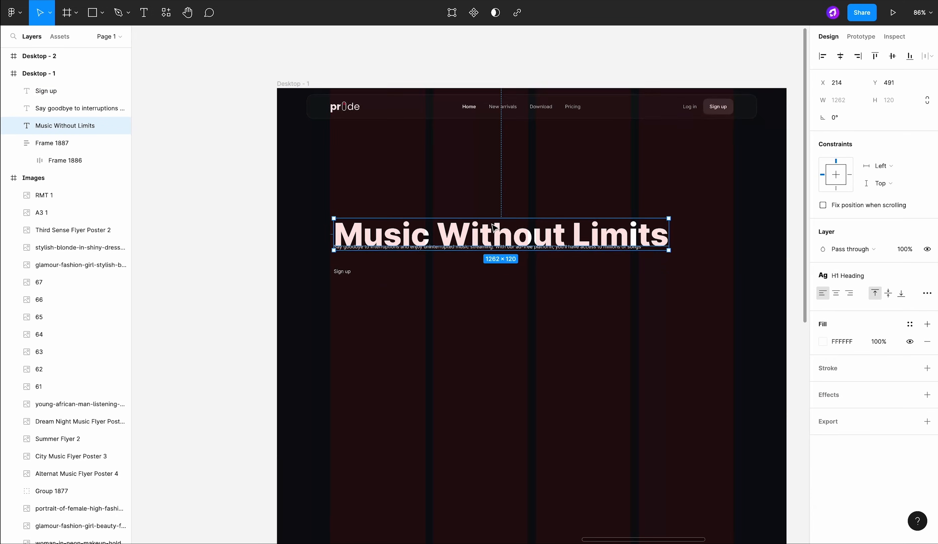
drag(639, 236, 614, 237)
click(910, 324)
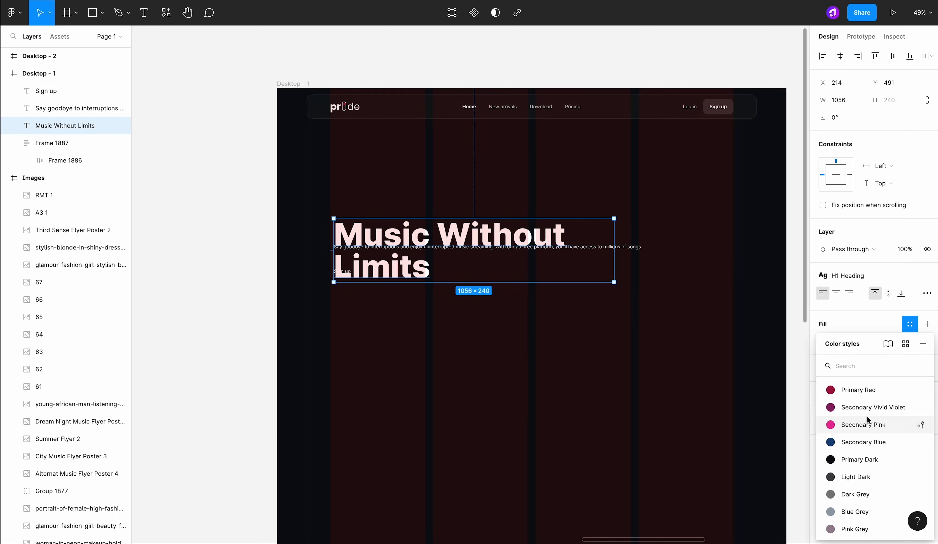
scroll(867, 416, down, 3)
click(868, 472)
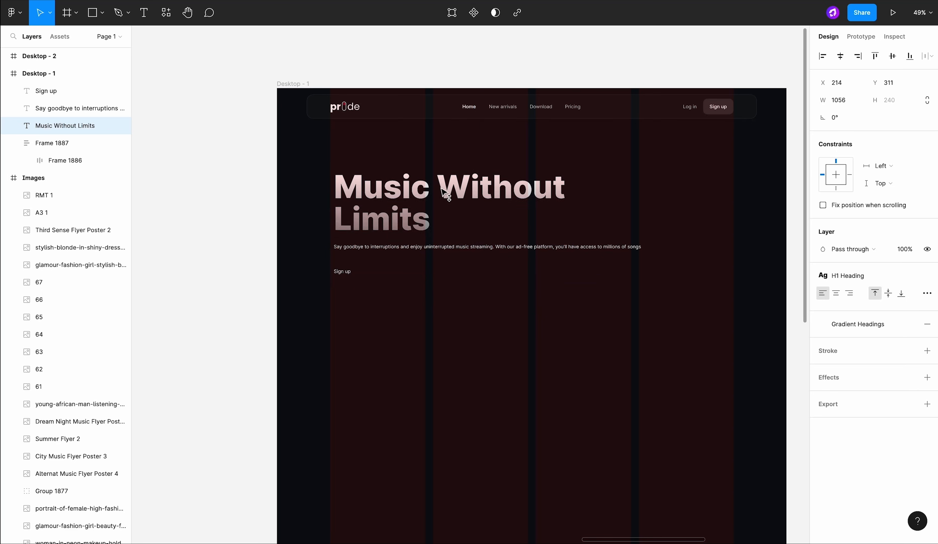
Step: Give the intro paragraph the P1 Paragraph large text style and Grey colour
scroll(445, 224, up, 2)
click(438, 247)
click(856, 277)
scroll(871, 392, up, 2)
click(869, 422)
click(910, 324)
scroll(864, 516, down, 3)
click(858, 480)
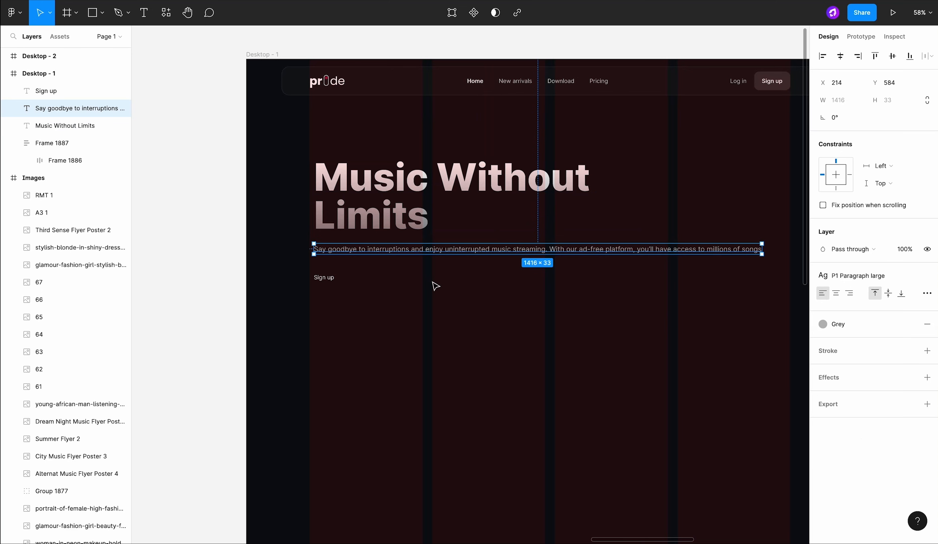
Step: Apply the UI Label semibold text style to Sign up
click(329, 277)
click(854, 275)
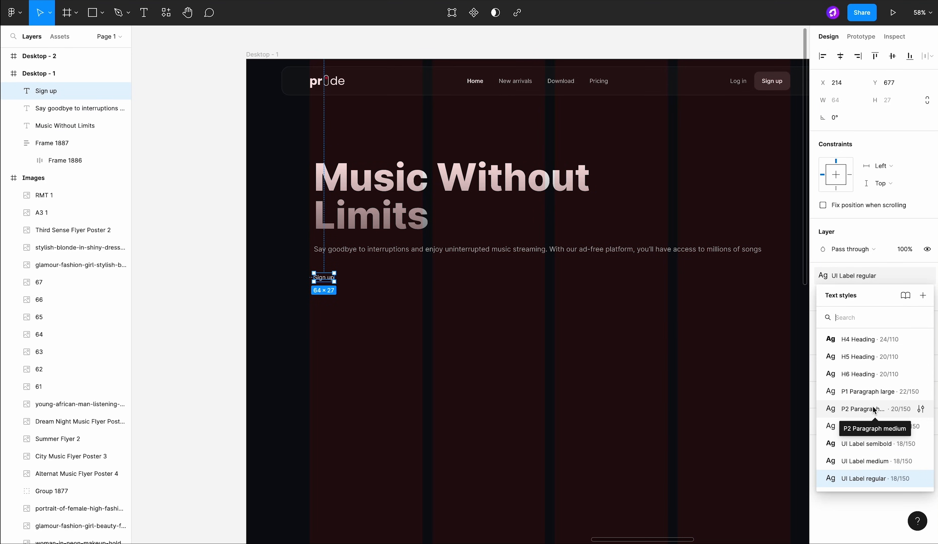
click(871, 443)
Step: Wrap Sign up in auto layout with vertical padding 22, Primary Red fill and corner radius 16
scroll(310, 287, up, 5)
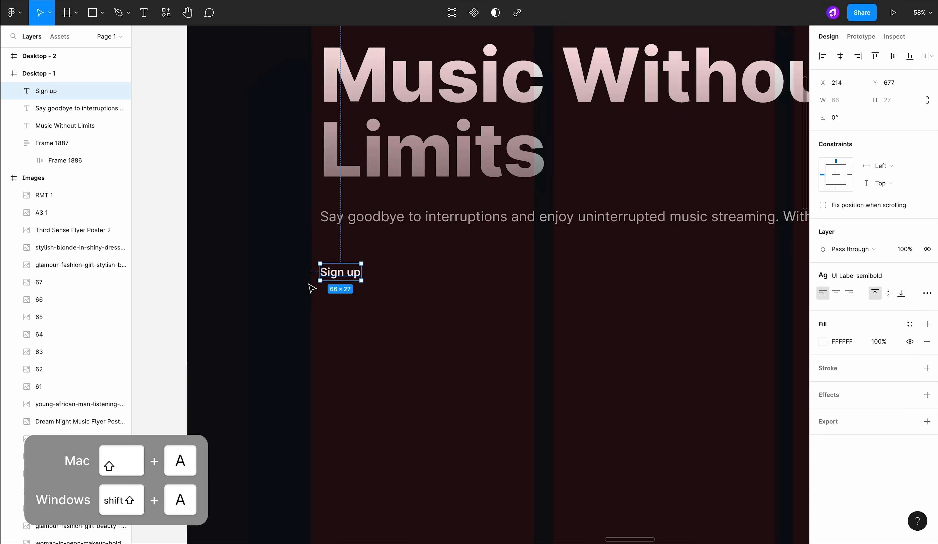
key(shift+a)
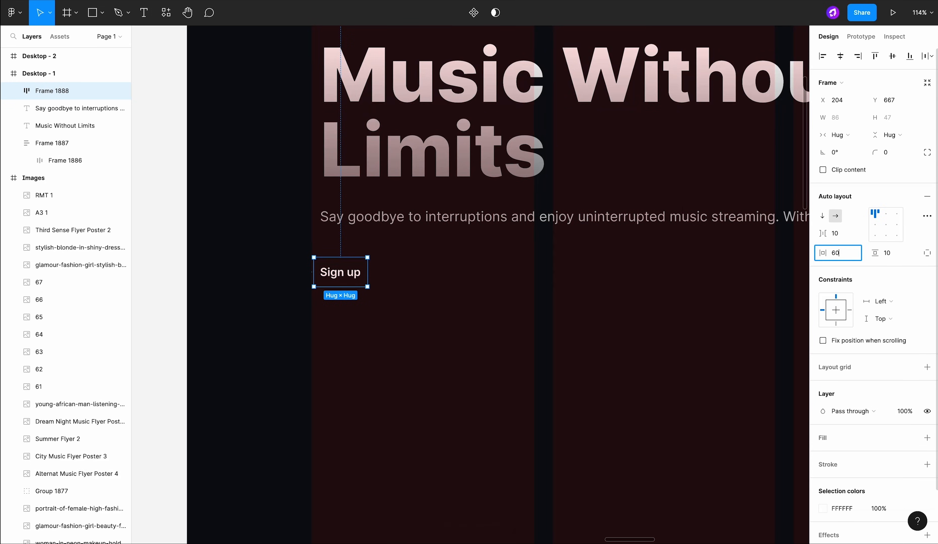
click(884, 252)
text(22)
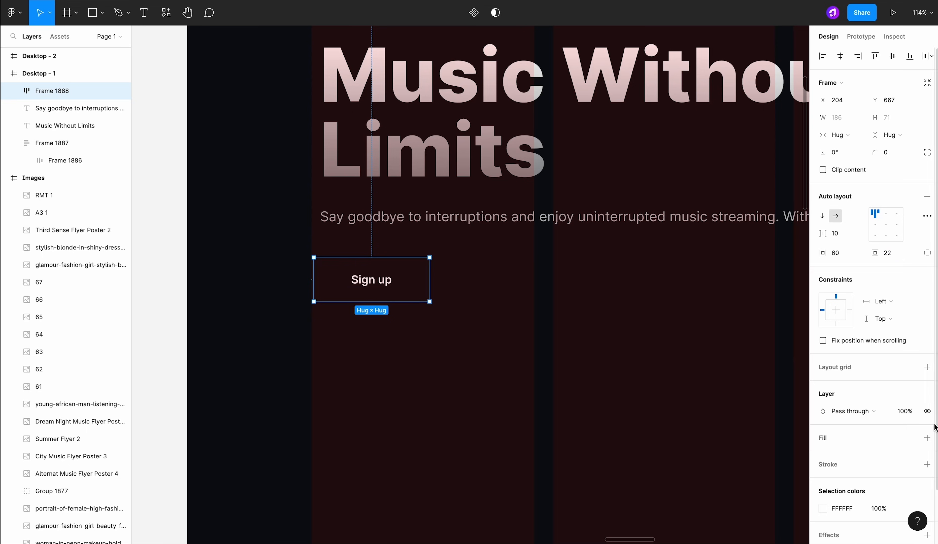
click(911, 438)
click(871, 396)
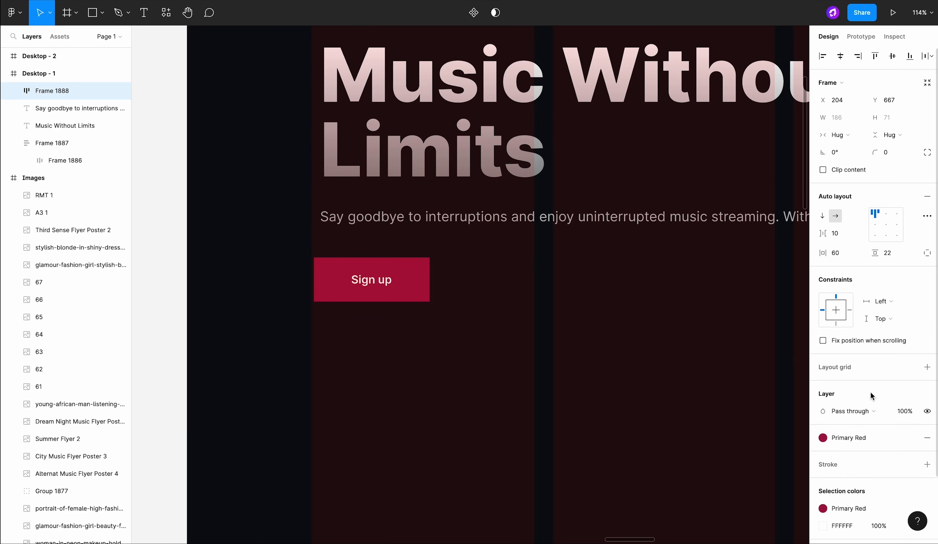
text(16)
key(Return)
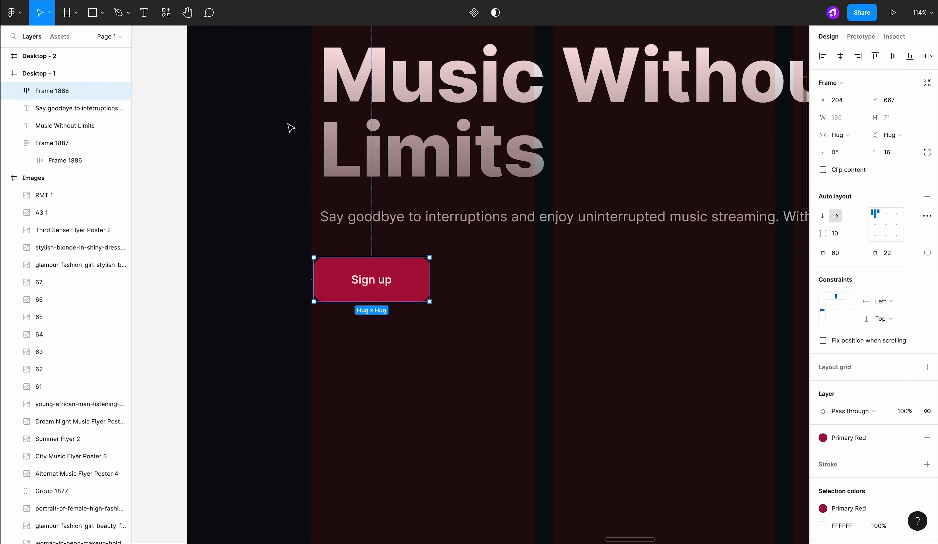
Step: Rename the layers Primary button, Paragraph text and H1 Heading
double_click(48, 93)
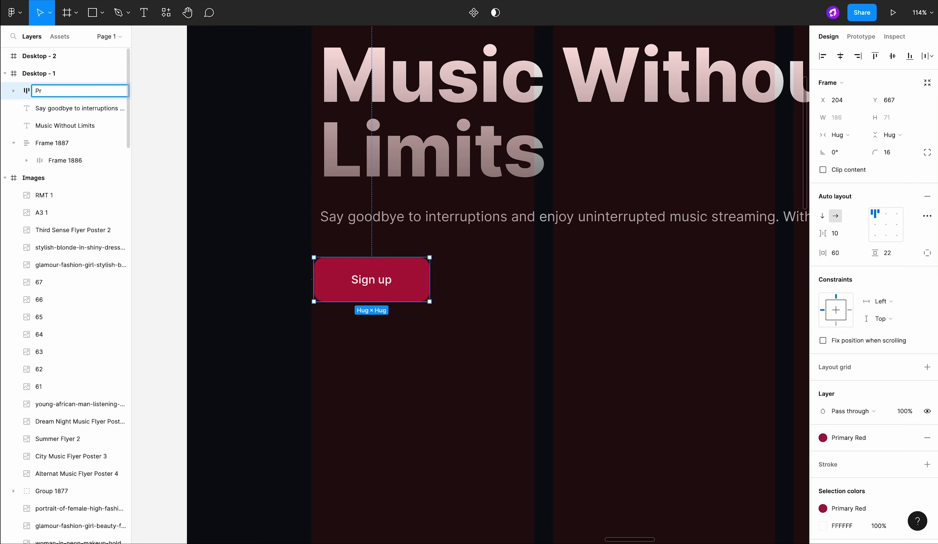
text(Primary button)
key(Return)
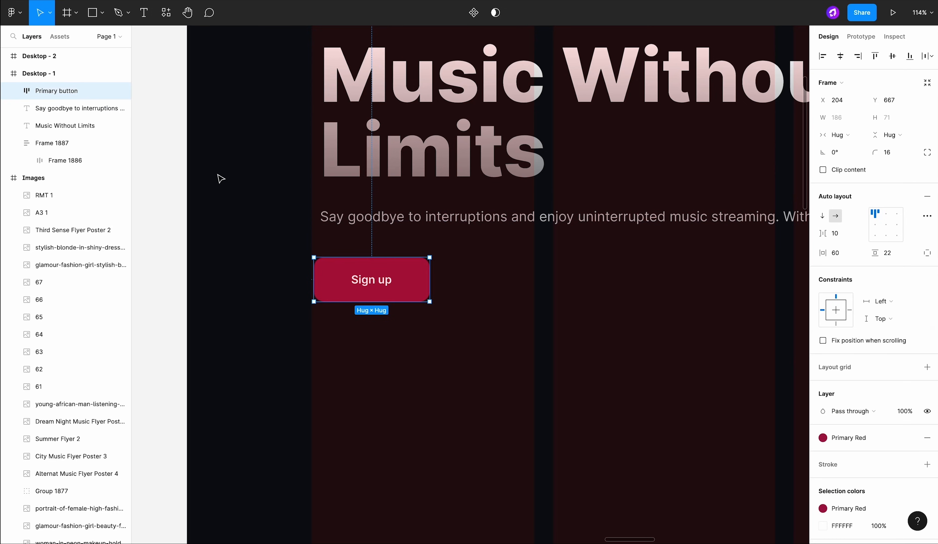
click(348, 217)
double_click(73, 109)
text(Paragraph text)
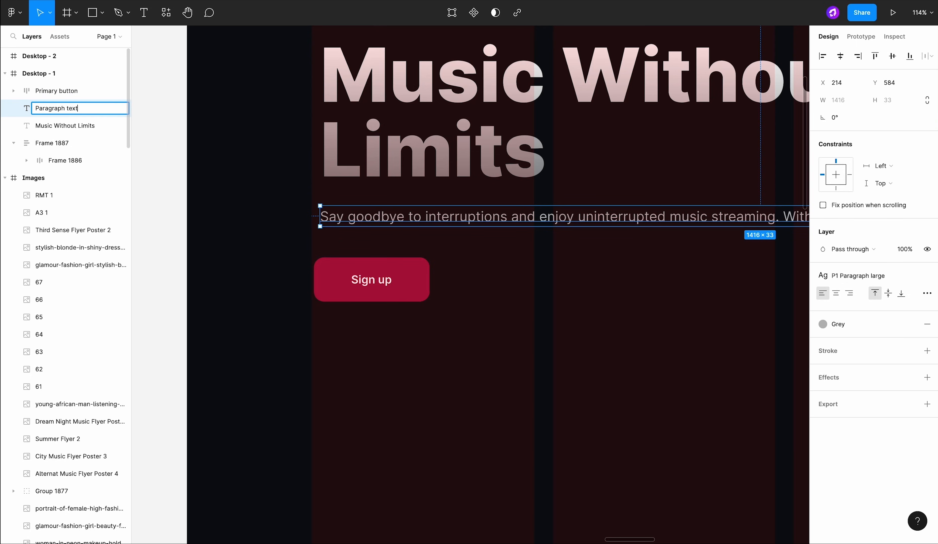
click(78, 125)
double_click(78, 126)
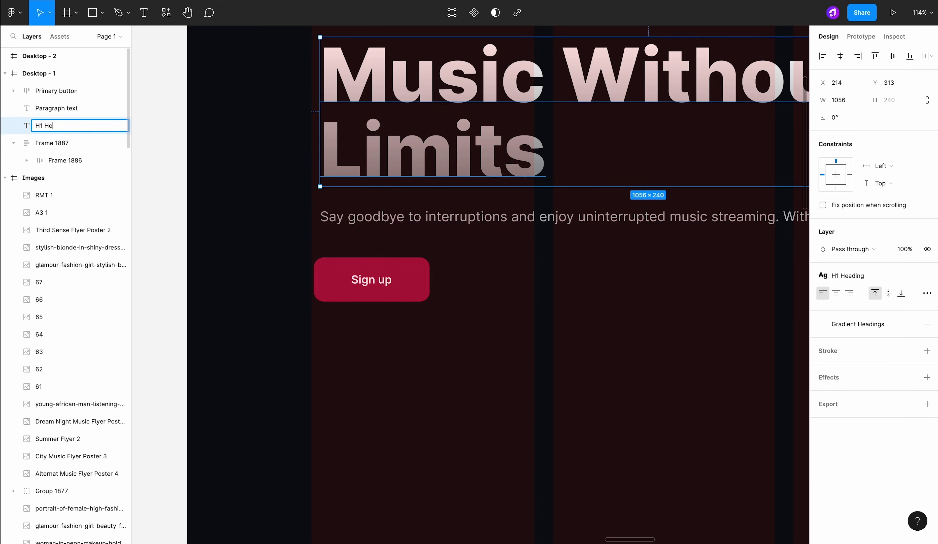
text(H1 Heading)
key(Return)
Step: Put the heading and paragraph in an auto layout, texts filling its width, narrowed to about 888
click(227, 214)
scroll(239, 216, down, 10)
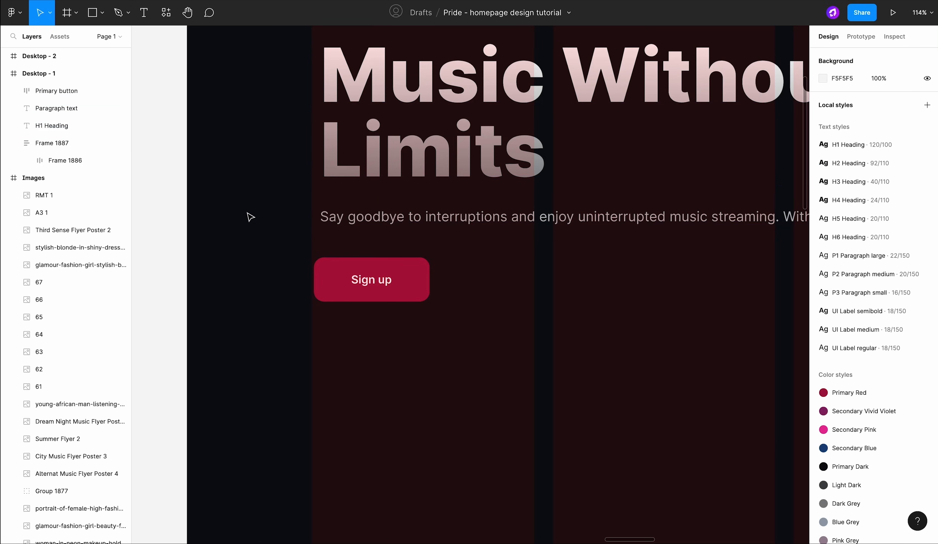
click(335, 287)
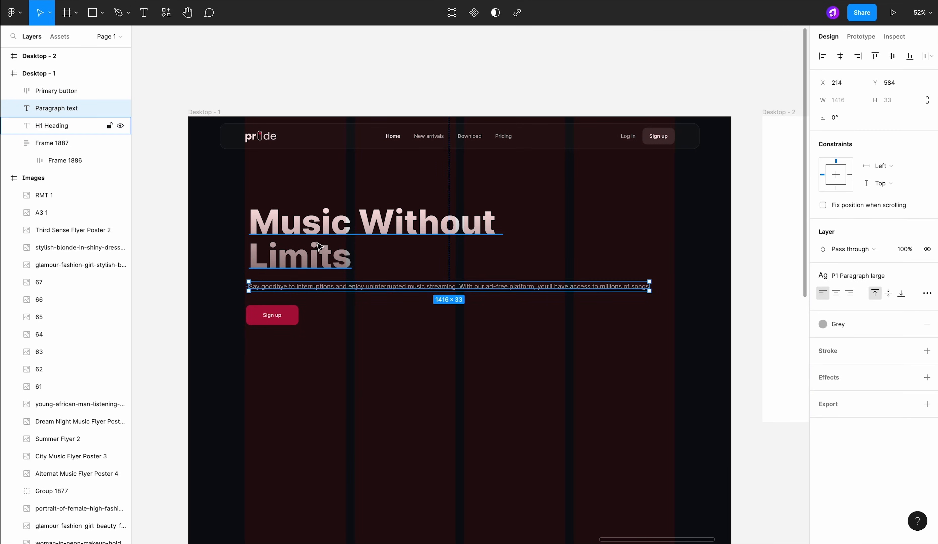
shift+click(320, 247)
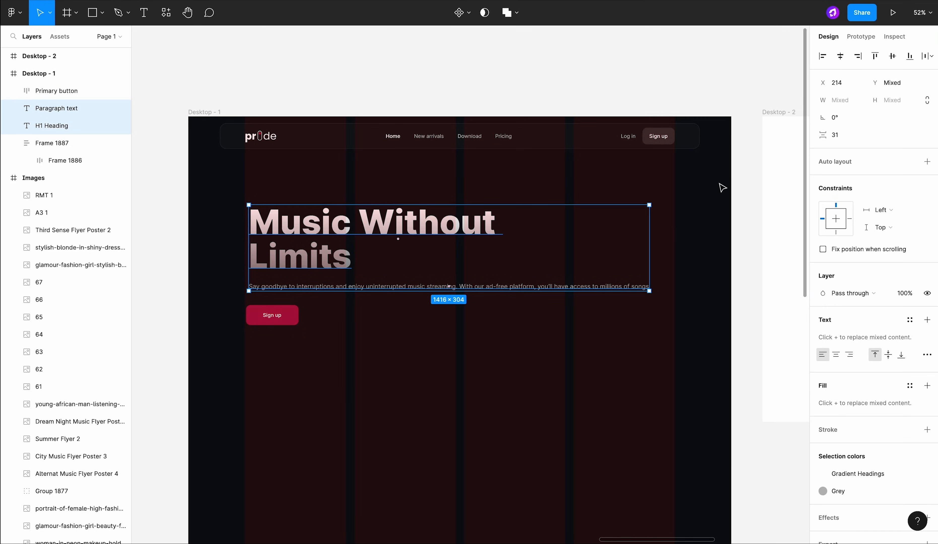
key(shift+a)
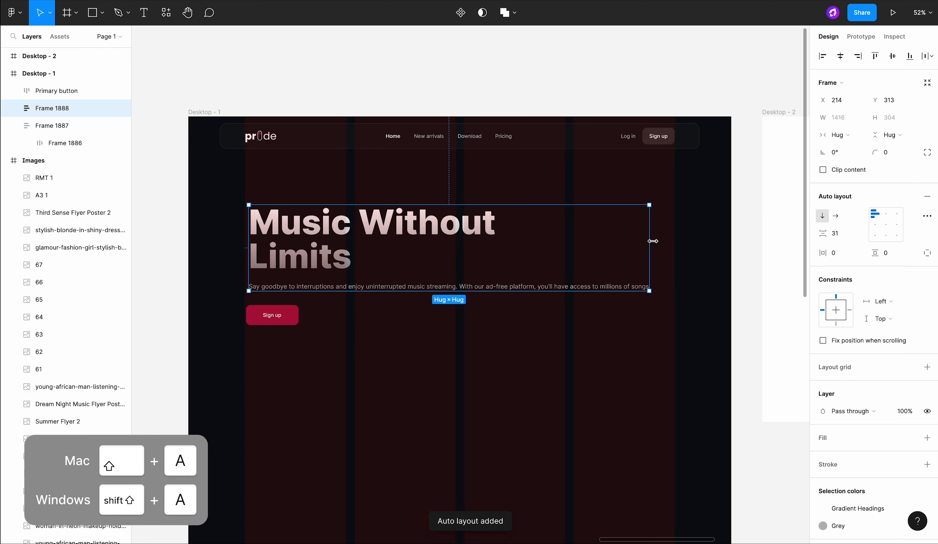
double_click(470, 254)
shift+click(484, 287)
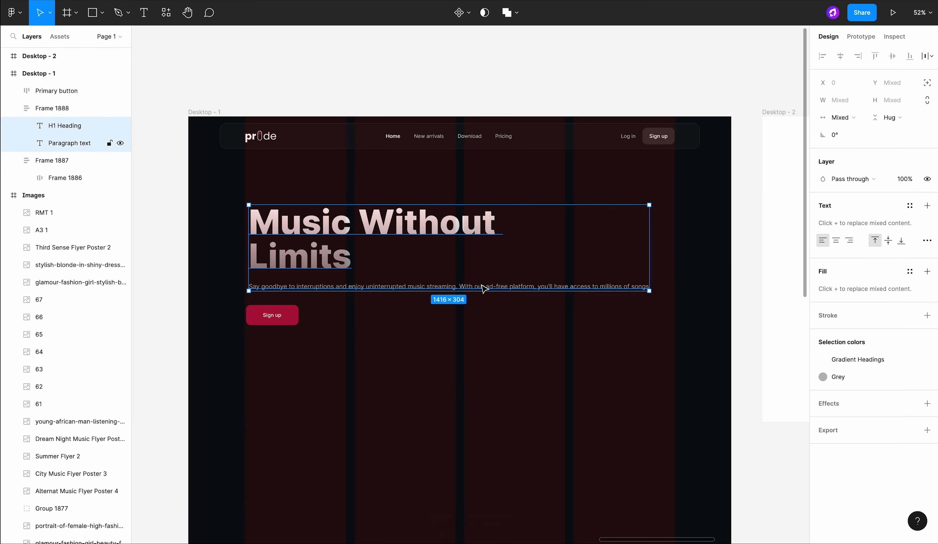
click(830, 120)
click(840, 170)
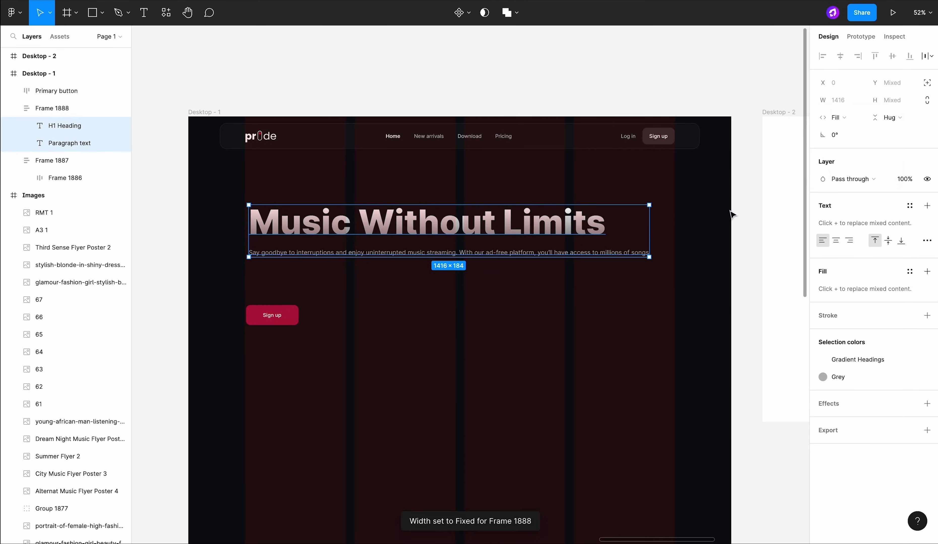
click(732, 215)
click(646, 235)
drag(653, 228, 500, 232)
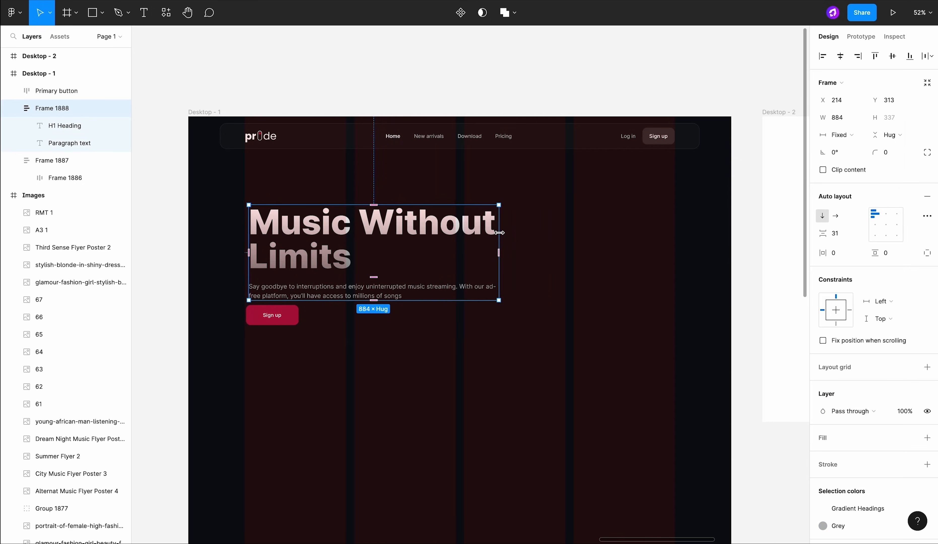
Step: Stack the text block and Sign up button in a top-left auto layout, 40 text gap, 56 above the button
click(517, 267)
scroll(515, 266, down, 2)
scroll(515, 266, left, 2)
click(494, 256)
shift+click(339, 280)
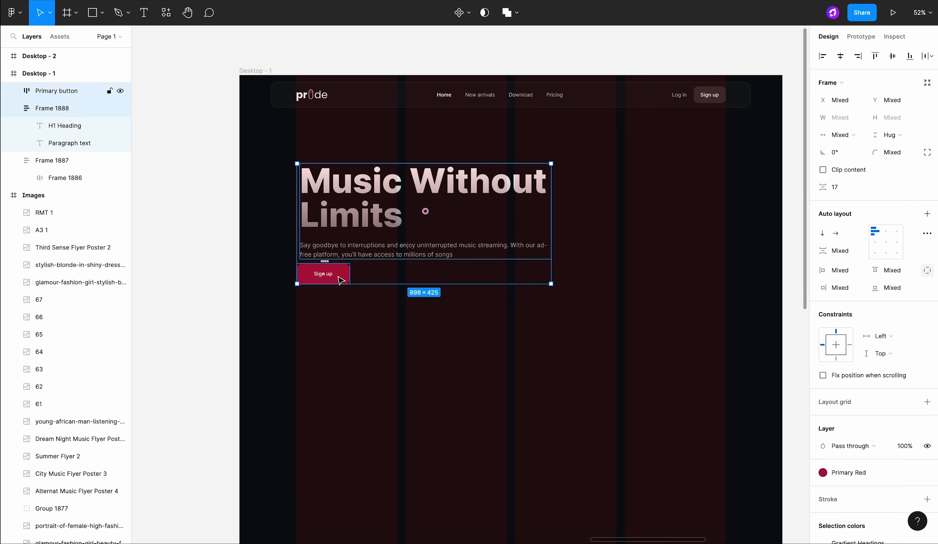
click(927, 216)
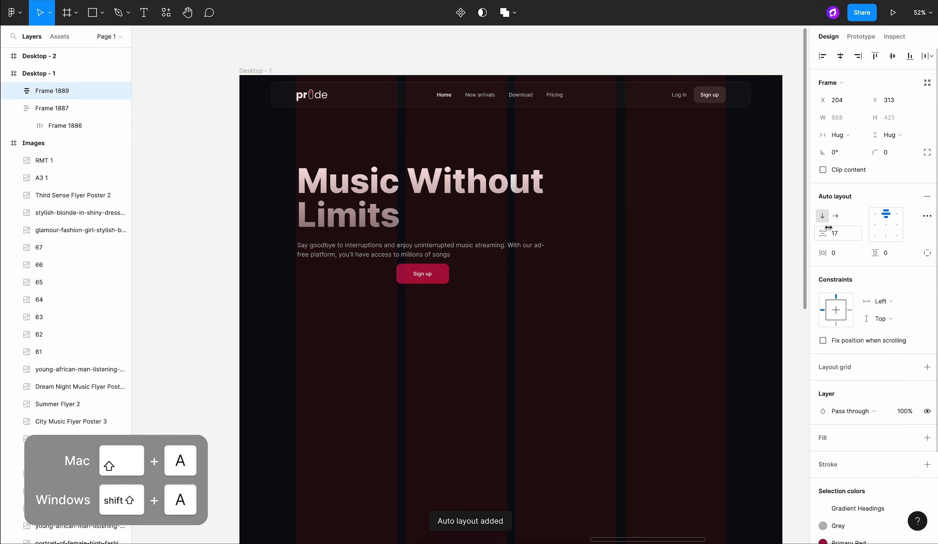
click(874, 220)
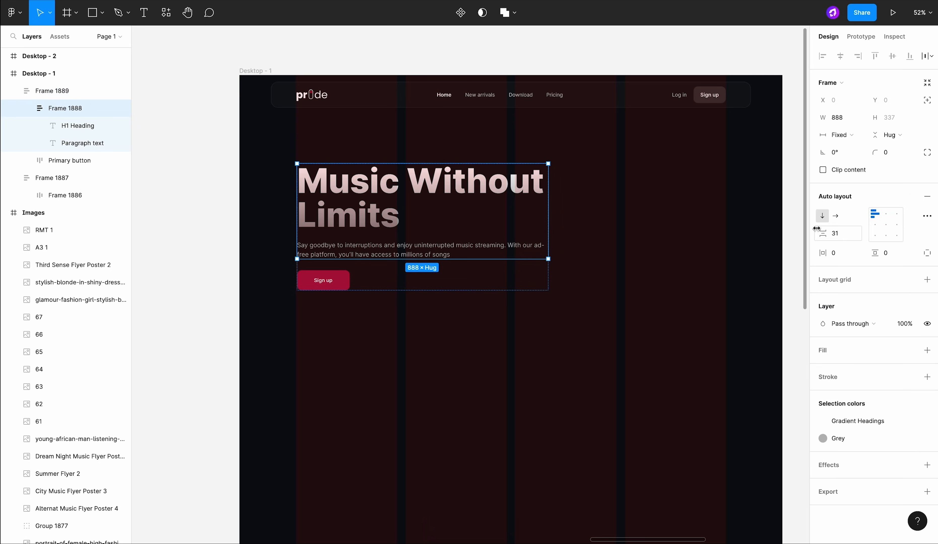
drag(816, 228, 820, 228)
click(488, 279)
click(836, 239)
key(Return)
key(Escape)
click(466, 223)
Step: Draw a 1000×1000 square to the right of the hero text
scroll(286, 297, up, 5)
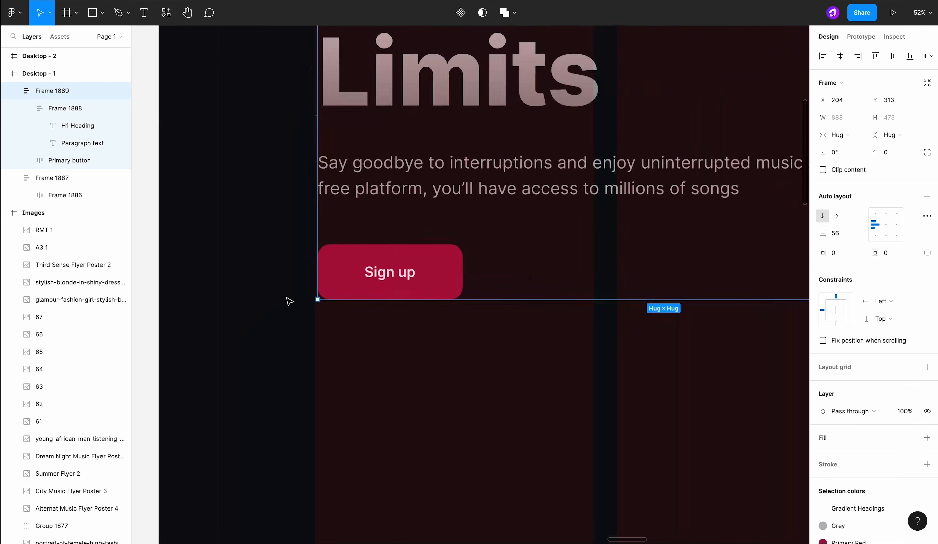
scroll(385, 272, down, 5)
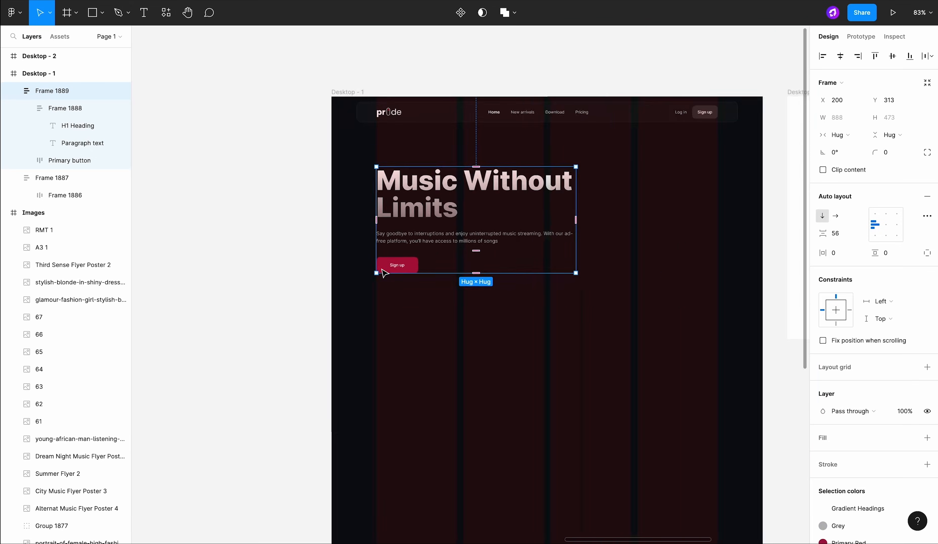
scroll(382, 269, down, 3)
scroll(531, 233, up, 2)
click(531, 232)
click(92, 13)
scroll(517, 218, up, 3)
mouse_move(474, 189)
mouse_down()
mouse_move(561, 291)
mouse_move(609, 325)
mouse_up()
Step: Resize the rectangle to 1000×1100 and move it left into the hero
click(838, 100)
text(1000)
key(Return)
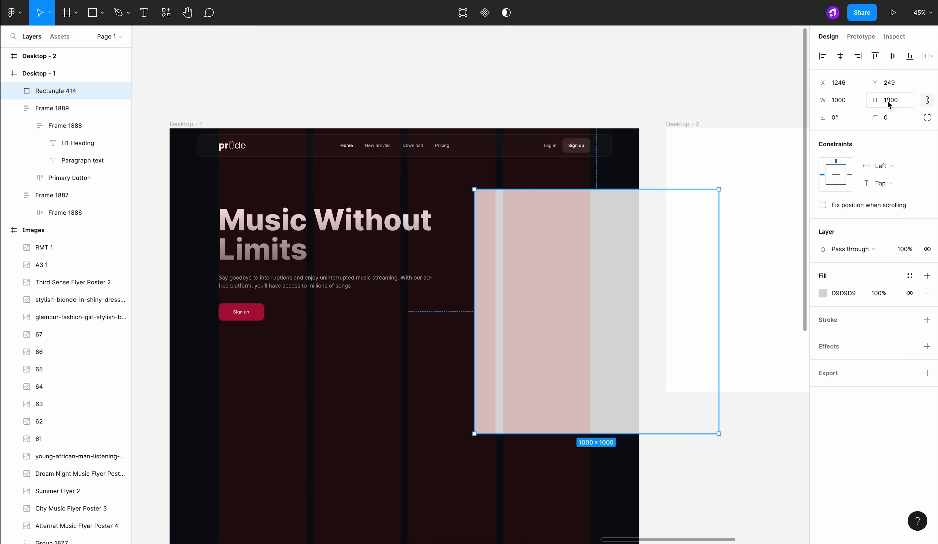
click(891, 100)
text(1100)
key(Return)
drag(635, 226, 527, 233)
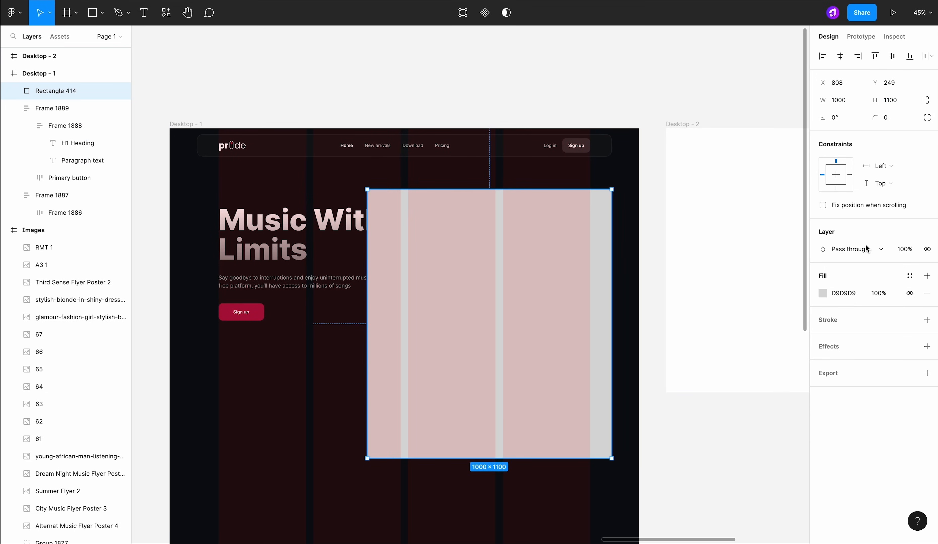
Step: Switch the rectangle's fill to an angular gradient and rotate it to -45°
click(823, 293)
click(706, 266)
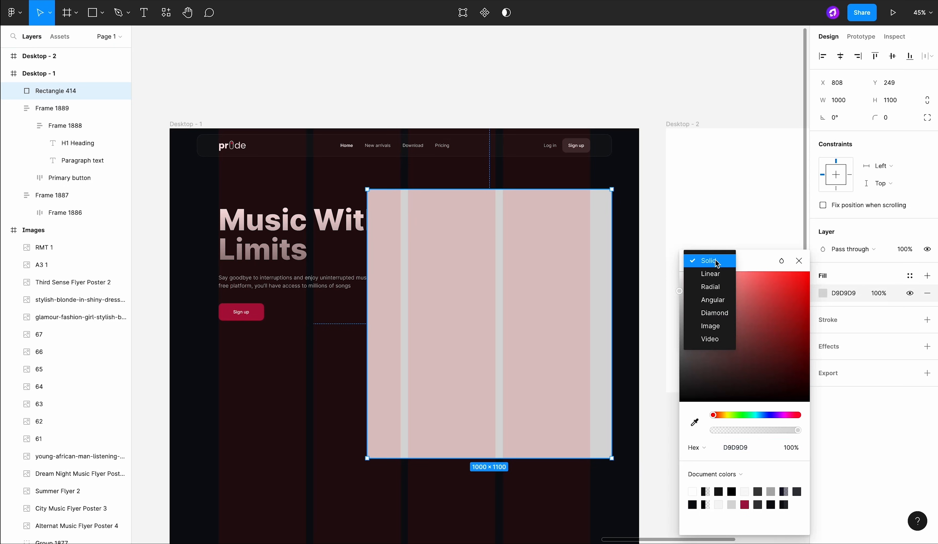
click(712, 306)
drag(617, 185, 632, 299)
click(656, 272)
Step: Stretch the gradient ellipse down, sample the dark background and replace the transparent stop
click(620, 280)
click(823, 293)
mouse_move(388, 425)
mouse_down()
mouse_move(496, 498)
mouse_move(511, 496)
mouse_move(453, 492)
mouse_move(377, 410)
mouse_up()
click(694, 422)
click(419, 517)
click(798, 247)
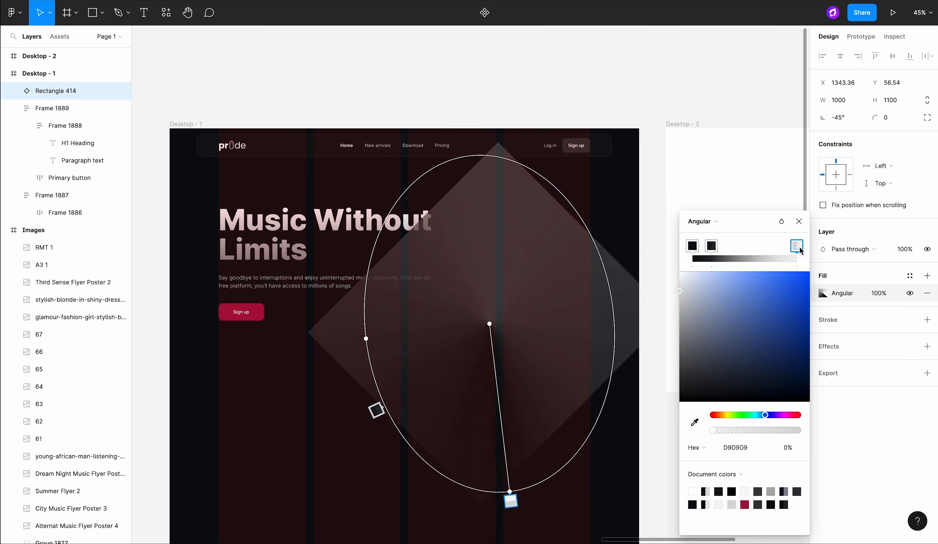
key(Delete)
click(711, 246)
drag(362, 370, 474, 150)
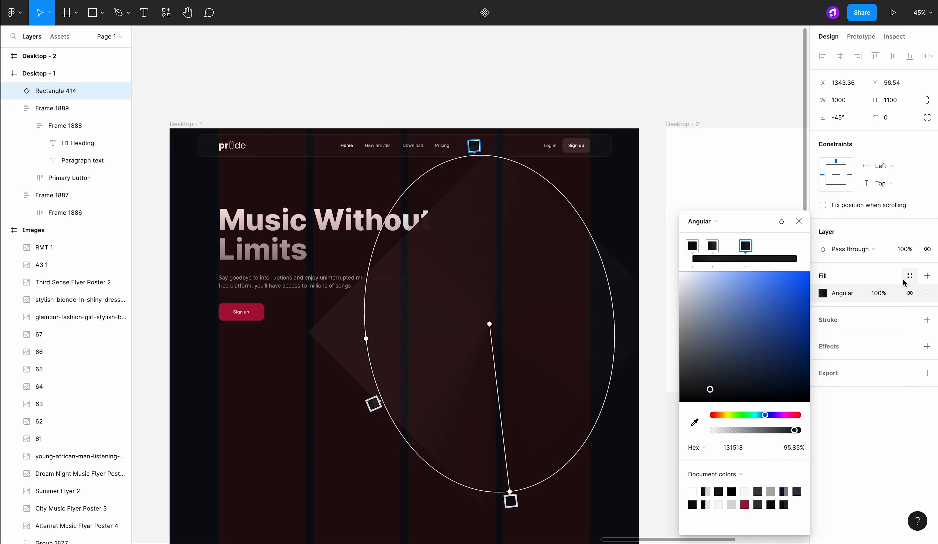
Step: Colour the new top gradient stop pink E52996
click(695, 422)
scroll(582, 355, down, 5)
scroll(286, 287, up, 5)
click(268, 282)
scroll(273, 287, down, 5)
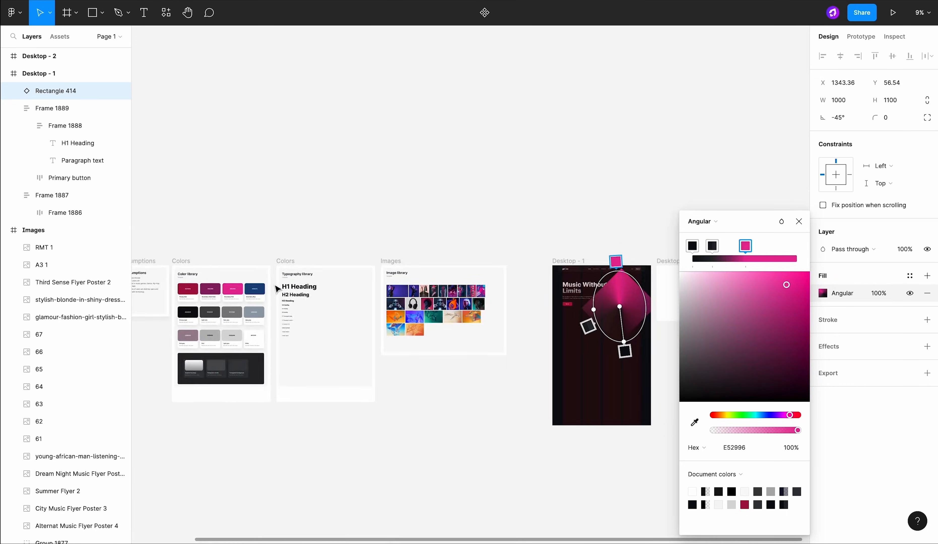
scroll(617, 269, up, 4)
Step: Recolour another gradient stop with the Secondary Blue library colour
click(518, 291)
click(695, 422)
scroll(516, 284, down, 3)
scroll(374, 284, left, 4)
scroll(228, 284, up, 4)
click(243, 283)
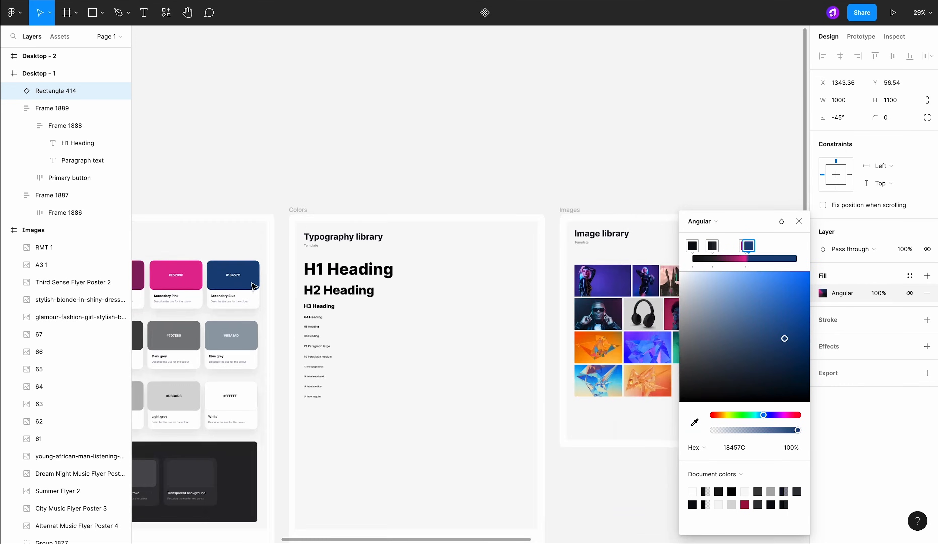
scroll(253, 286, right, 5)
scroll(413, 293, up, 3)
Step: Add a blue 163E6F stop on the gradient's right at 50% opacity
click(496, 361)
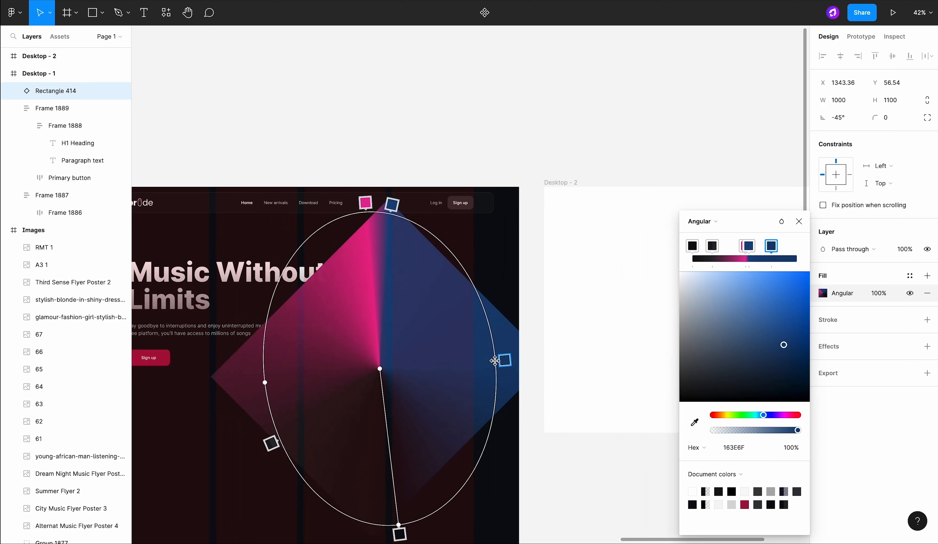
text(50)
key(Return)
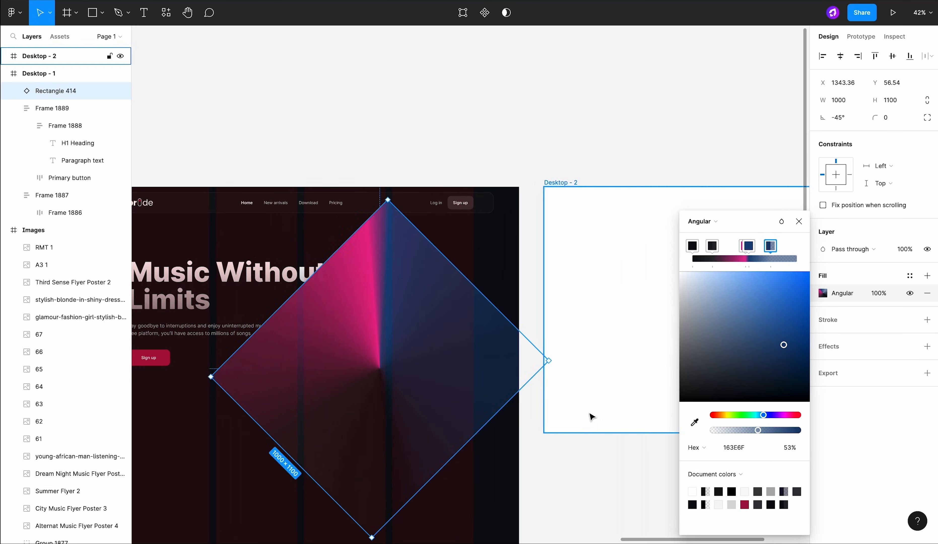
click(590, 414)
Step: Move the gradient diamond further right and send it behind the hero layers
scroll(589, 414, down, 3)
click(462, 363)
drag(445, 358, 484, 367)
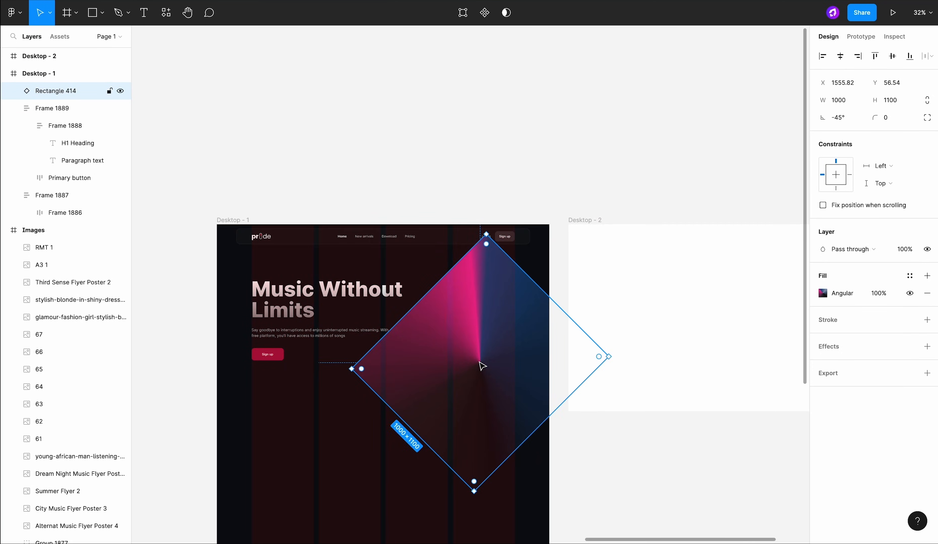
key([)
scroll(482, 365, up, 3)
Step: Give the gradient diamond a Layer blur effect
click(927, 347)
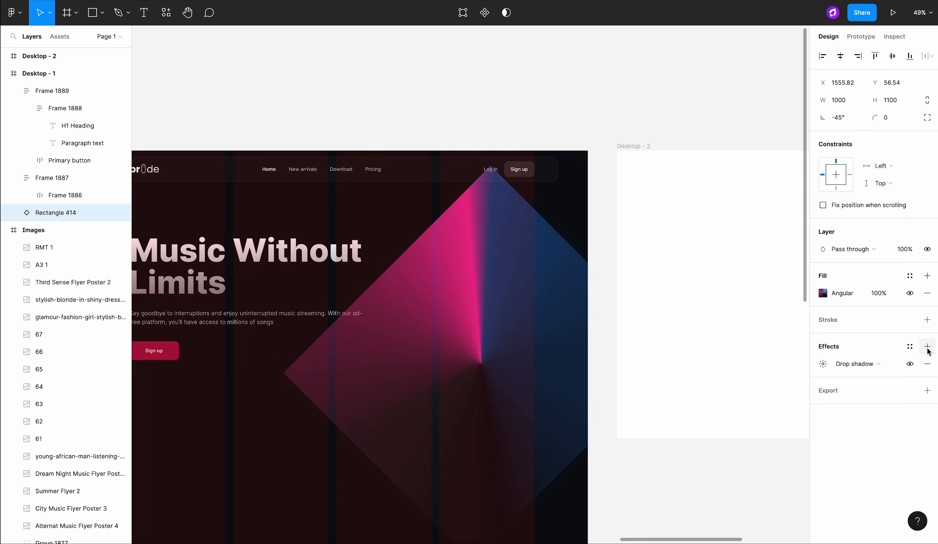
click(881, 362)
click(873, 377)
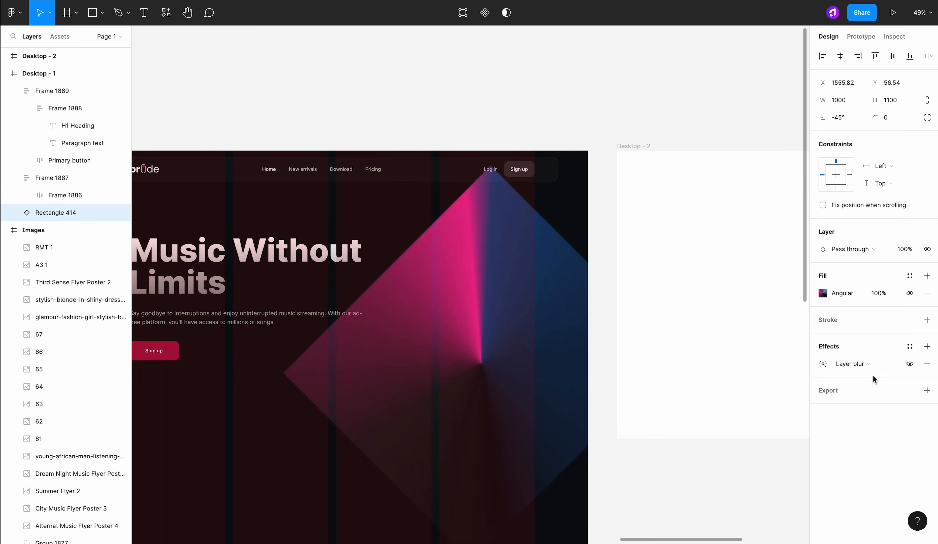
click(824, 364)
click(653, 124)
scroll(653, 124, down, 2)
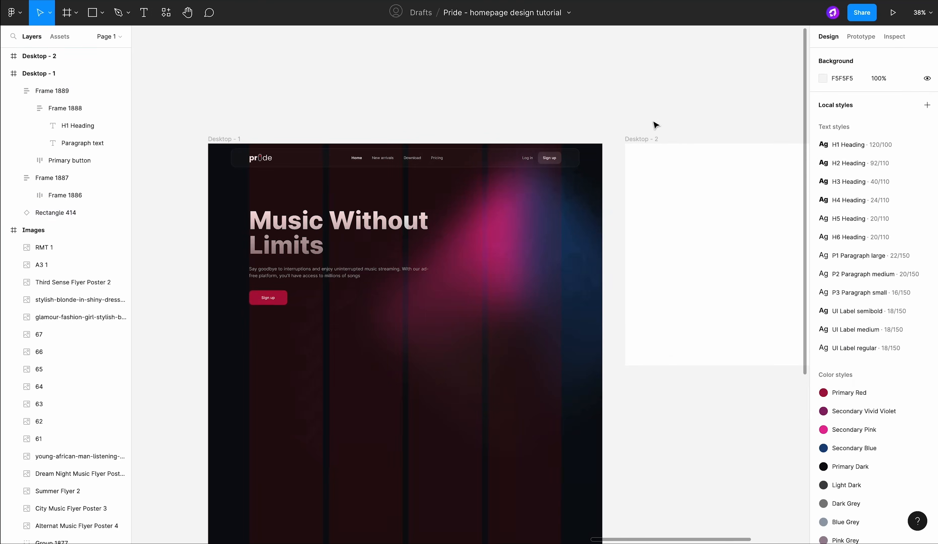
Step: Make the dark gradient stop pure black
click(543, 257)
click(823, 293)
click(424, 374)
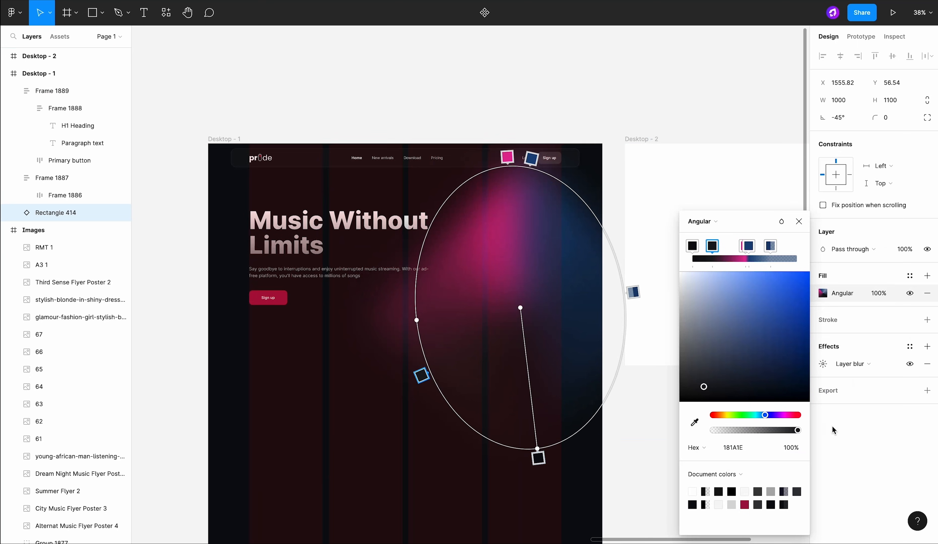
mouse_move(719, 389)
mouse_down()
mouse_move(719, 407)
mouse_move(756, 421)
mouse_up()
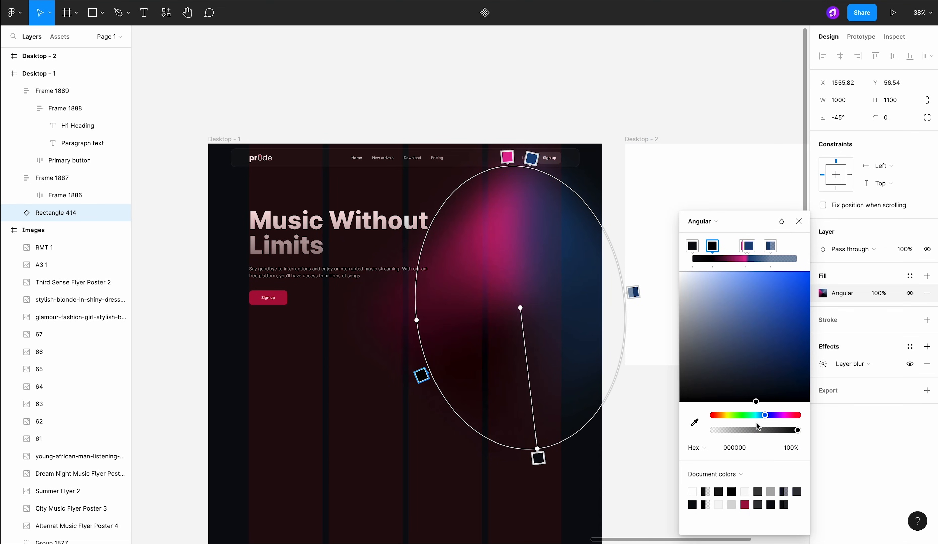
click(654, 452)
scroll(573, 380, up, 2)
scroll(578, 383, down, 5)
Step: Place the top-left model photo from Image library on the right of the hero
scroll(261, 261, up, 5)
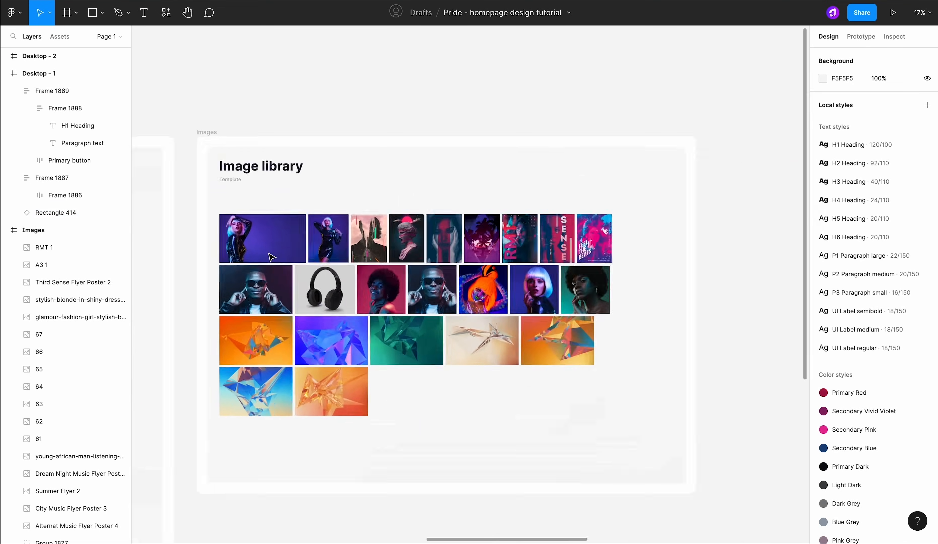
click(266, 245)
scroll(268, 247, down, 5)
alt+drag(268, 247, 710, 248)
scroll(721, 248, up, 6)
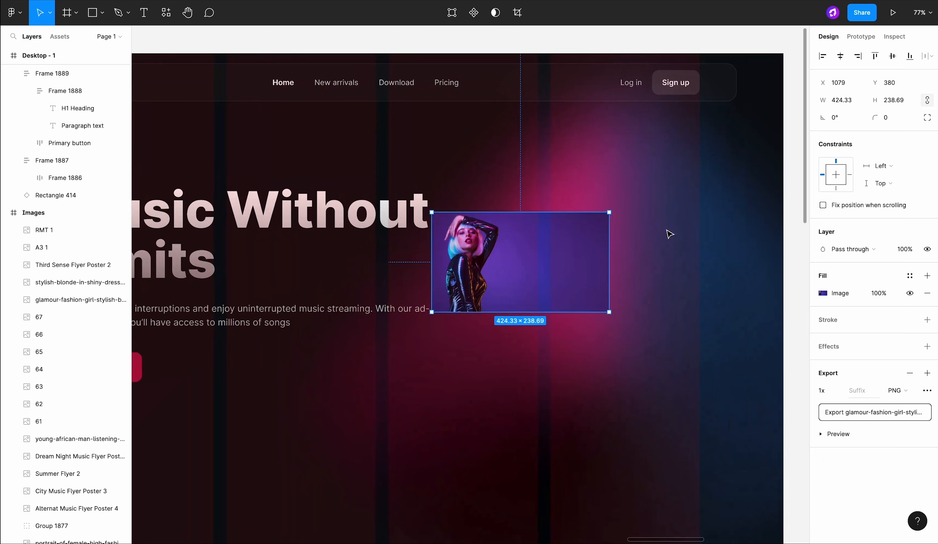
drag(596, 238, 663, 237)
scroll(663, 238, up, 2)
Step: Enlarge the model photo proportionally using the Scale tool (K)
key(k)
drag(682, 345, 834, 329)
scroll(640, 300, down, 5)
drag(567, 202, 566, 139)
drag(553, 193, 554, 228)
click(927, 144)
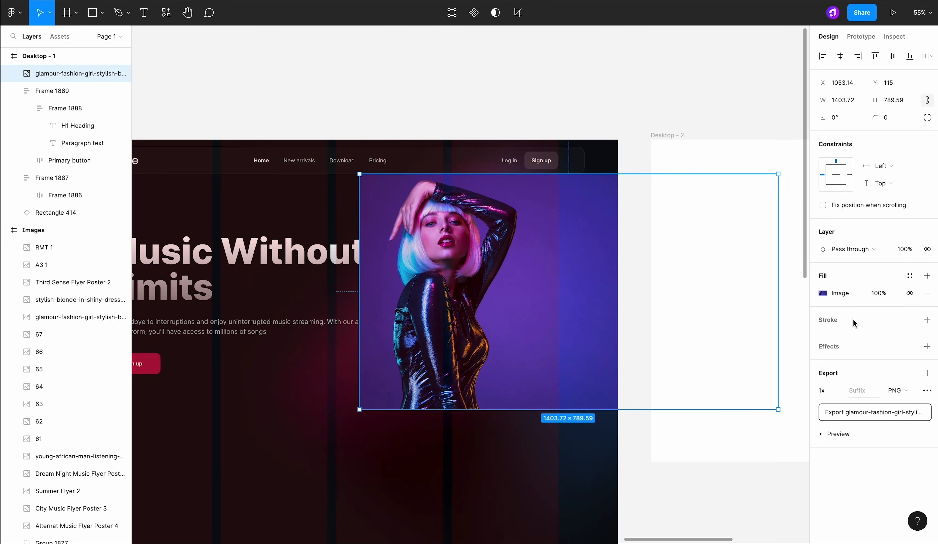
Step: Export the model photo as a 2x PNG
click(835, 391)
click(836, 417)
click(852, 414)
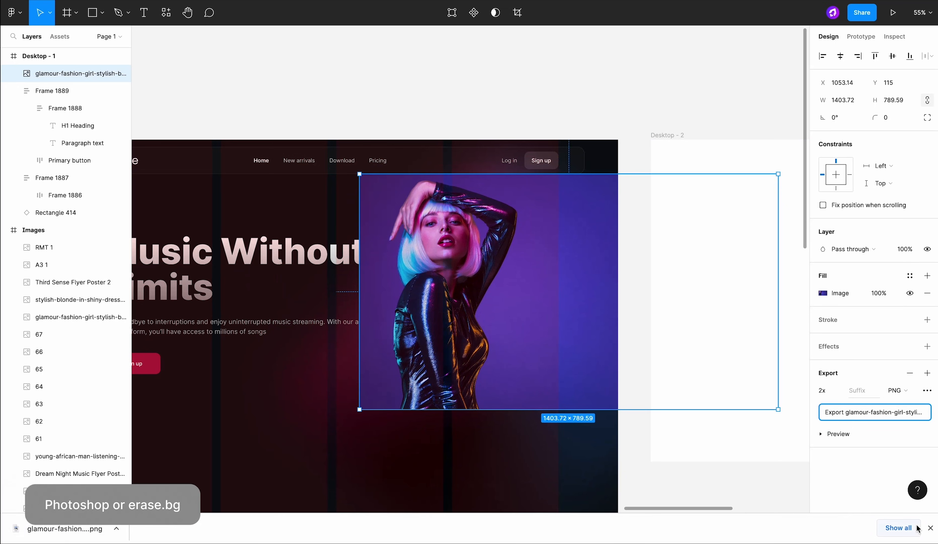
click(930, 534)
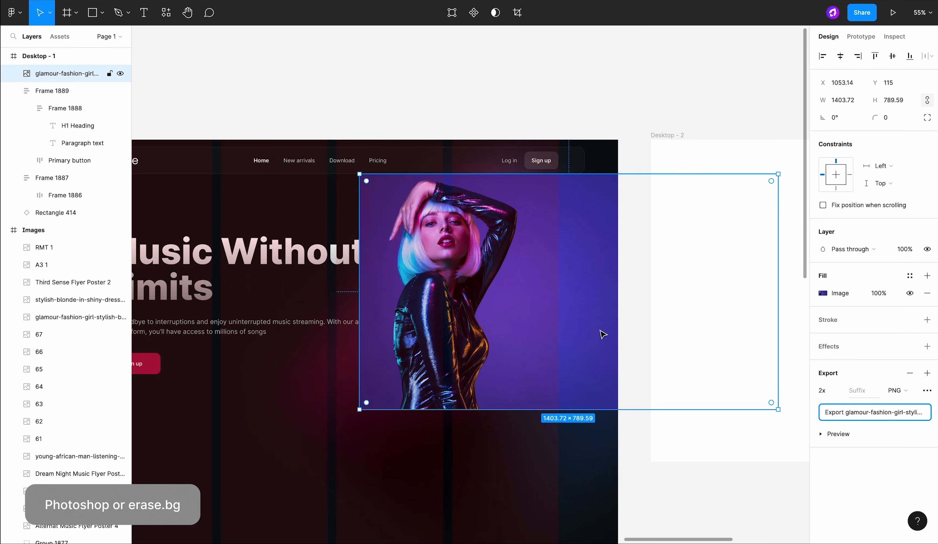
Step: Replace the original photo with the pasted cut-out, layered just above the glow rectangle
key(Delete)
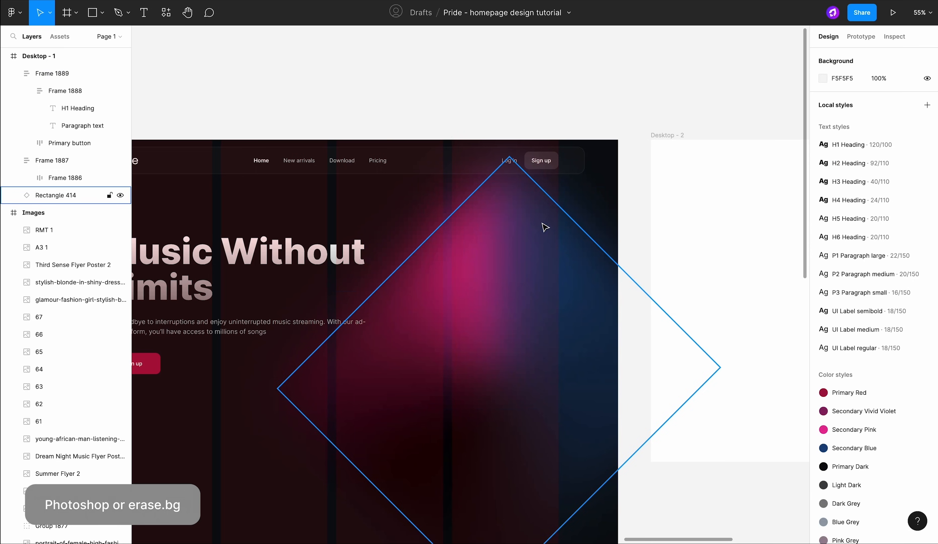
click(536, 313)
key(ctrl+v)
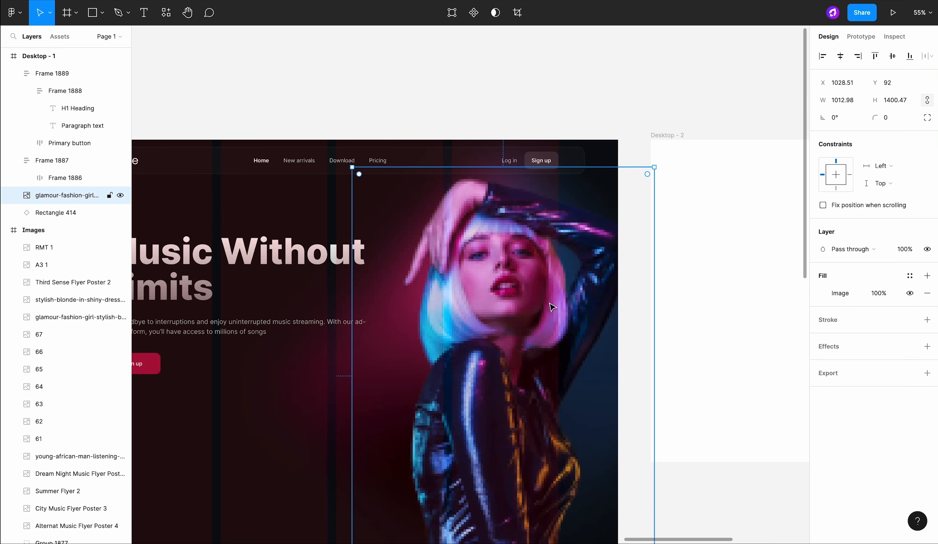
key(ctrl+z)
ctrl+scroll(549, 305, down, 3)
scroll(552, 306, up, 2)
key(ctrl+v)
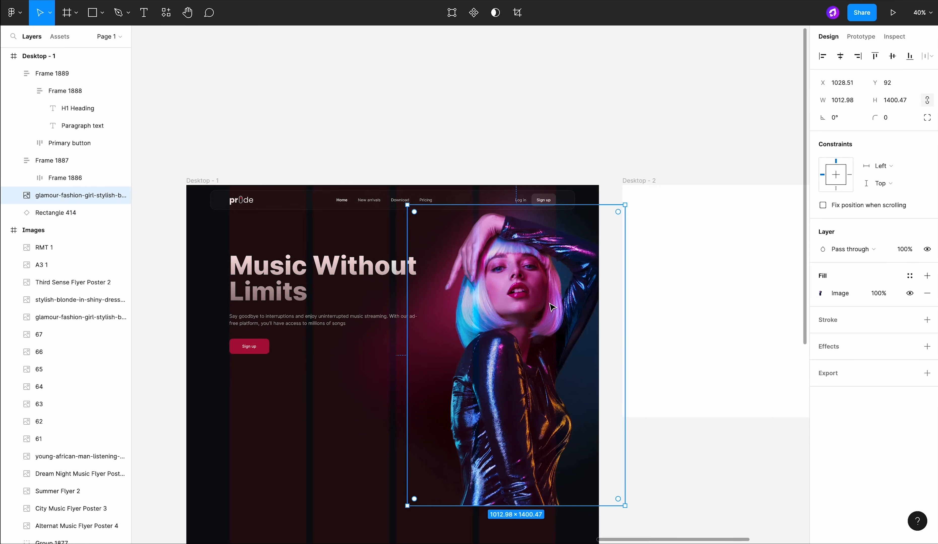
key(shift+Up)
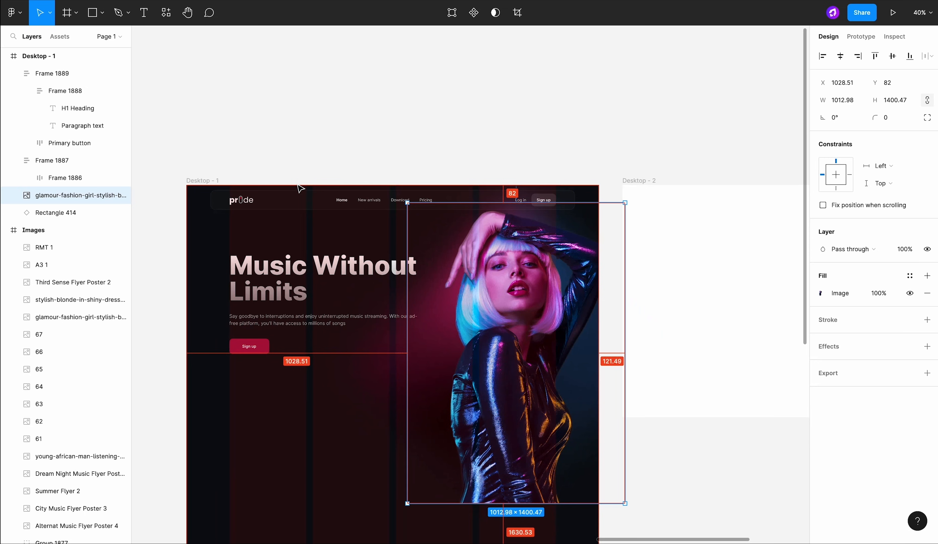
key(Down)
key(Down)
key(Down)
key(Down)
key(Down)
key(Down)
key(Down)
key(Down)
key(Down)
key(Down)
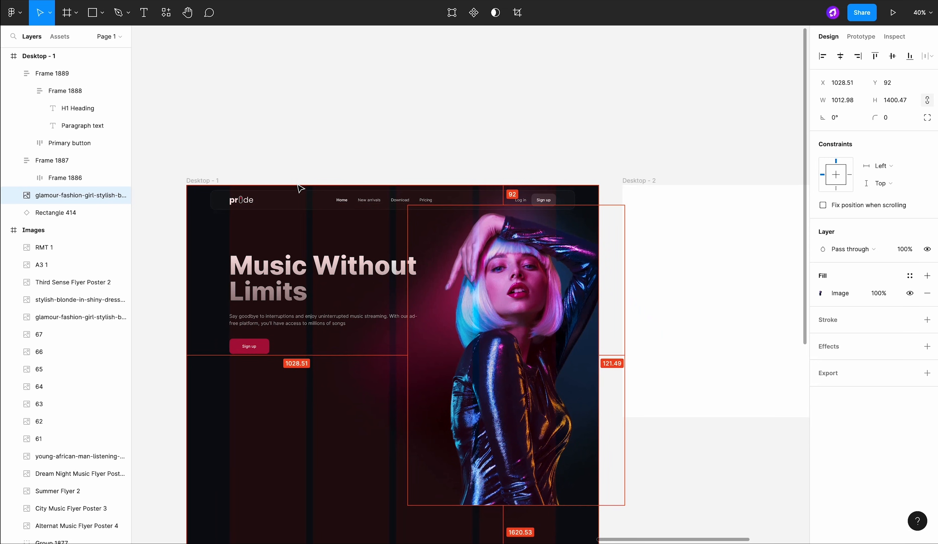
Step: Flip the photo horizontally
right_click(543, 352)
mouse_move(609, 462)
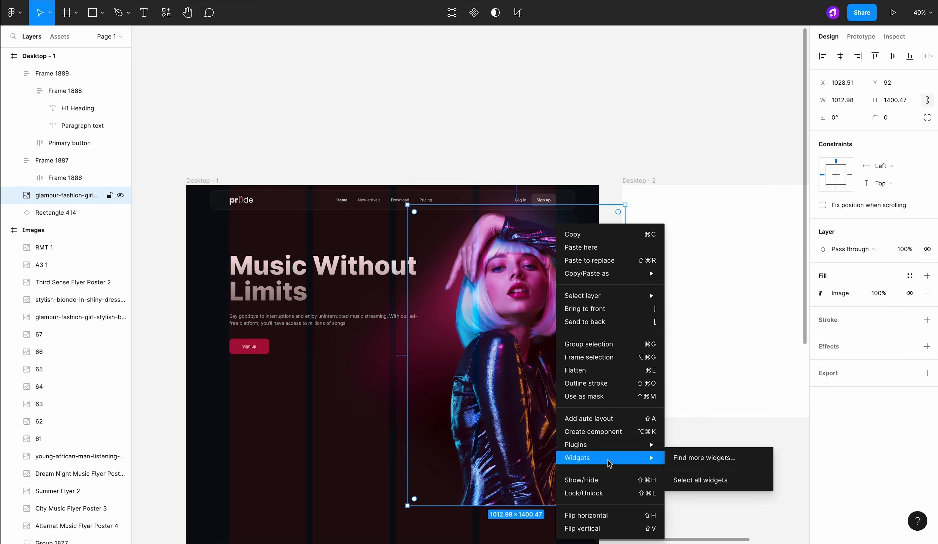
click(598, 516)
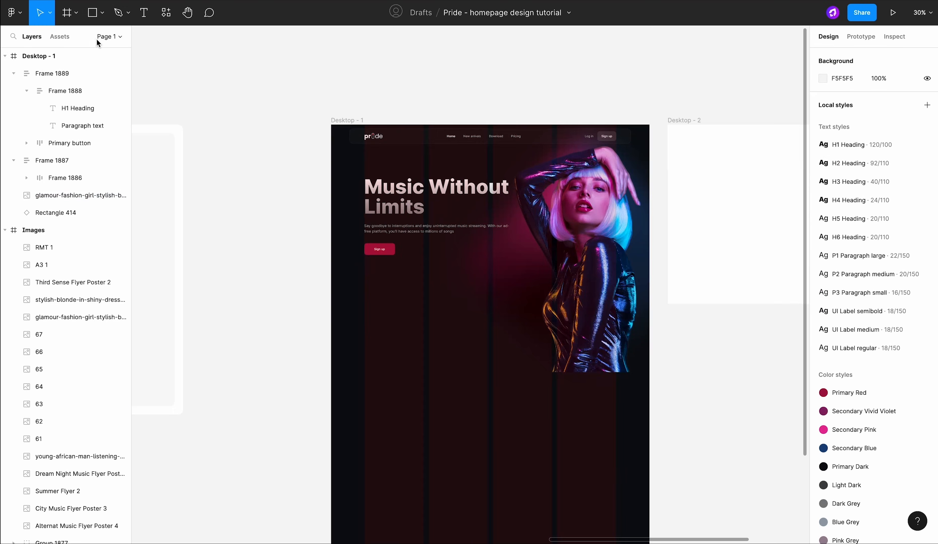
Step: Draw a 1920-wide rectangle across the lower page
click(94, 12)
drag(331, 311, 649, 418)
scroll(649, 391, up, 1)
click(910, 275)
Step: Fill the band with Primary Dark and add a Layer blur of 163
click(871, 417)
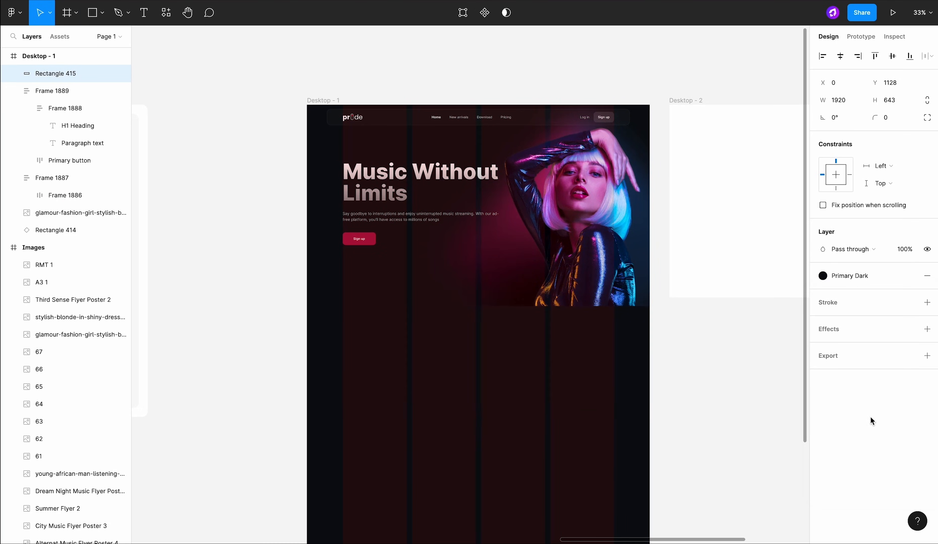
click(927, 328)
click(850, 346)
click(858, 360)
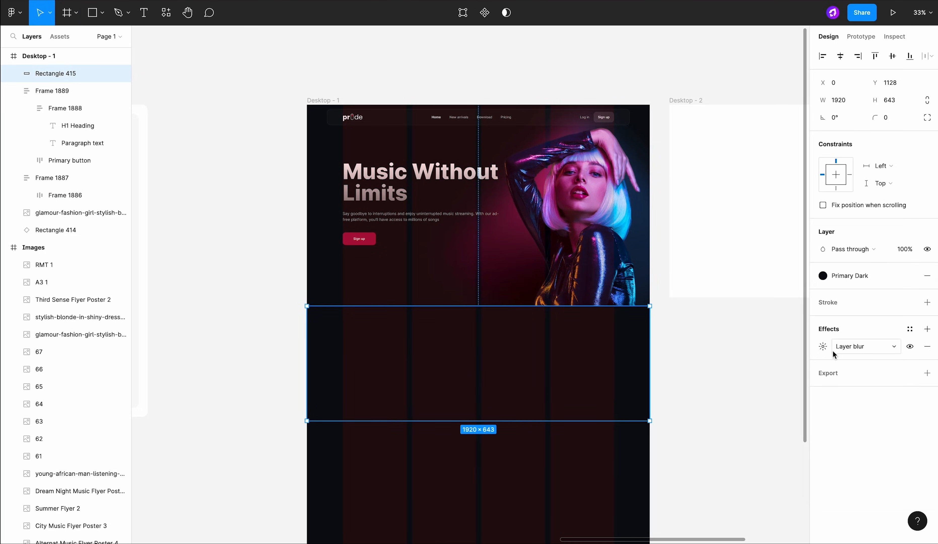
click(823, 347)
text(163)
key(Return)
Step: Raise the blurred band's top edge and lock the layer
drag(626, 305, 626, 301)
key(Escape)
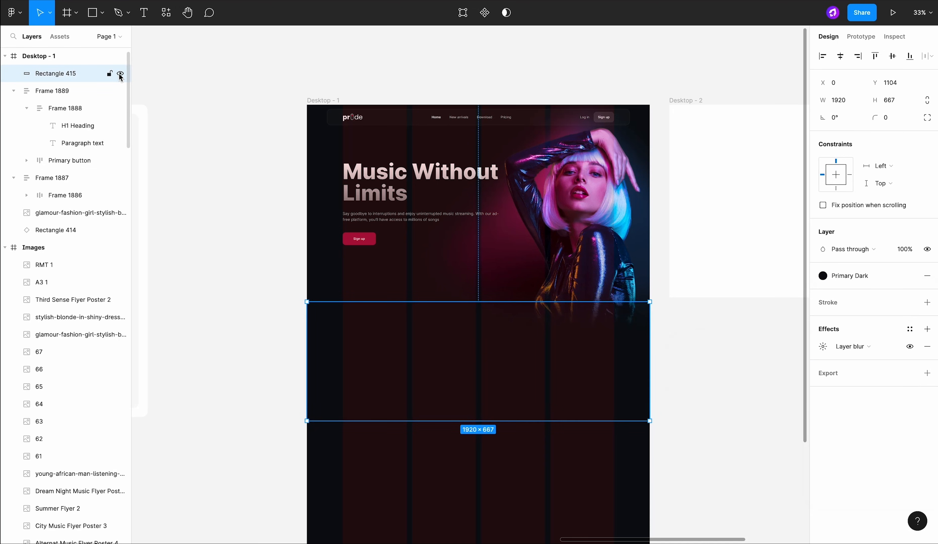
click(111, 73)
Step: Reposition the hero text group (Frame 1889) and centre it vertically
click(482, 209)
scroll(482, 211, down, 2)
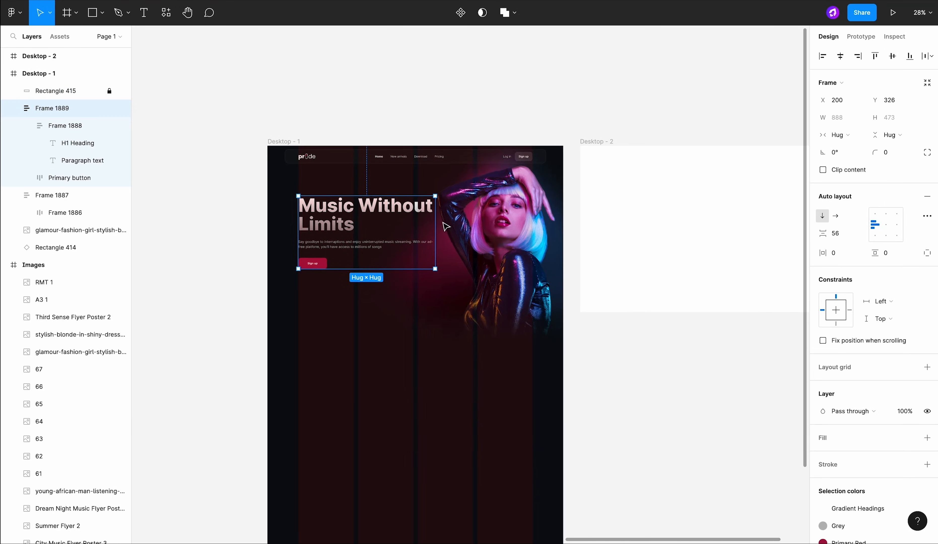
drag(585, 149, 448, 309)
click(360, 224)
mouse_move(361, 224)
mouse_down()
mouse_move(529, 224)
mouse_move(365, 219)
mouse_up()
click(893, 56)
Step: Delete the empty Desktop - 2 frame and deselect everything to preview the hero
click(482, 211)
key(Delete)
click(430, 211)
scroll(267, 233, up, 5)
scroll(378, 248, up, 4)
scroll(378, 248, down, 7)
click(544, 161)
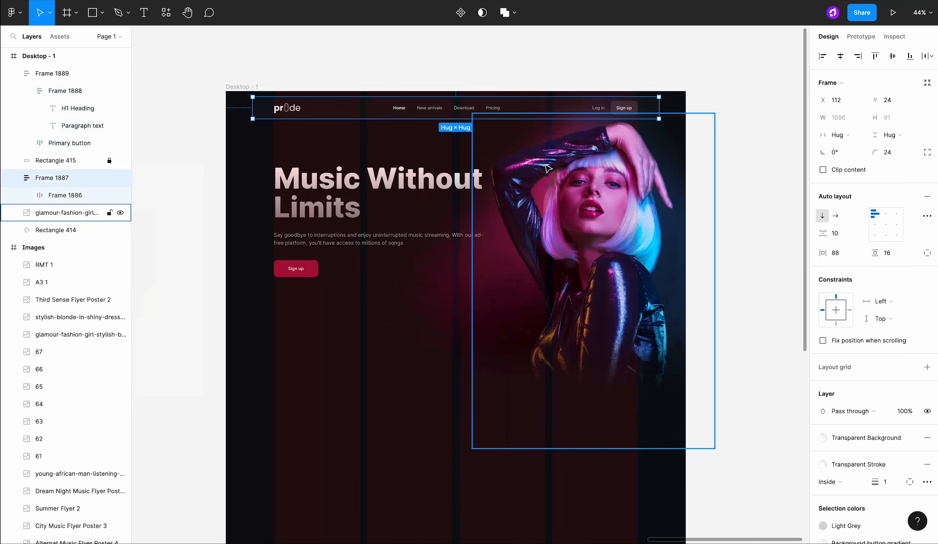
click(565, 56)
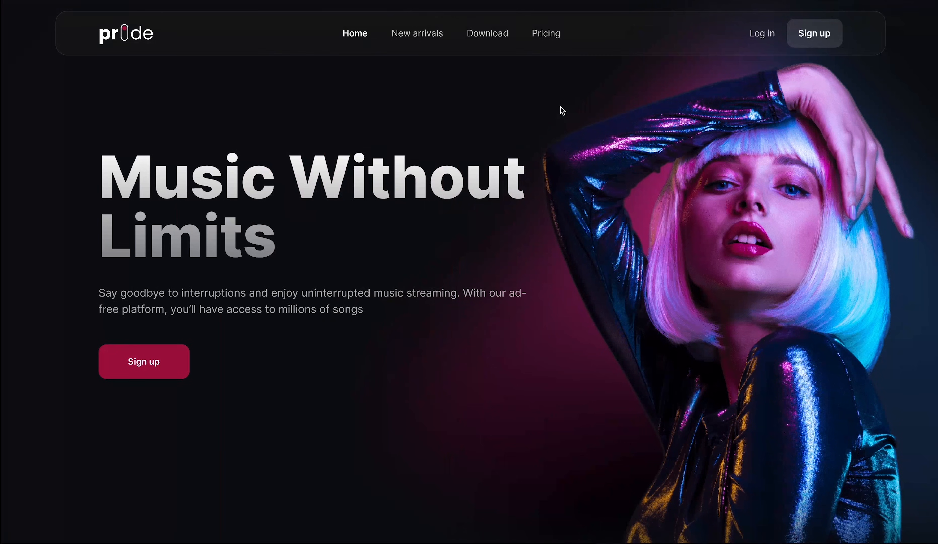
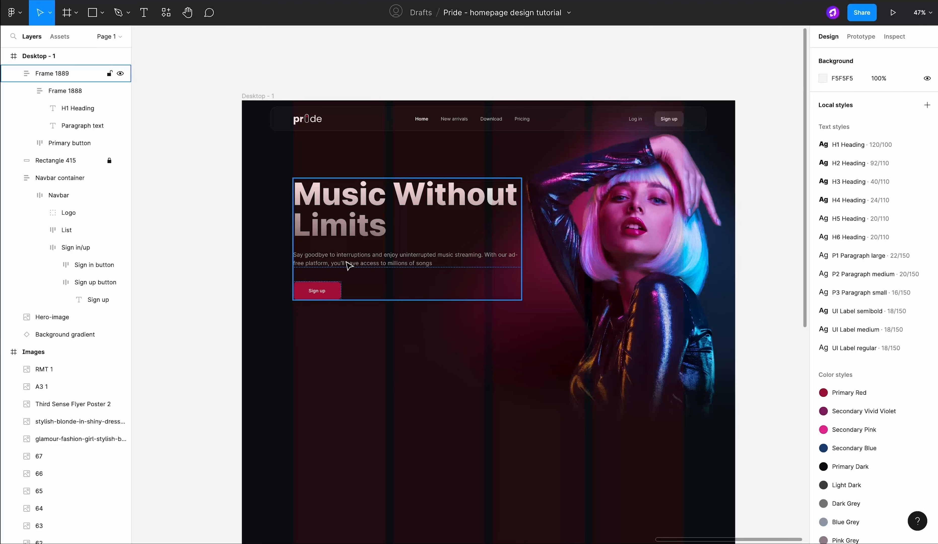
Step: Duplicate the hero heading further down and change it to 'The hottest tracks of the week: Only on Pride'
key(Escape)
scroll(486, 336, down, 3)
click(368, 171)
double_click(369, 171)
double_click(369, 172)
drag(368, 172, 450, 377)
double_click(462, 369)
text(The hottest tracks of the week: Only on P)
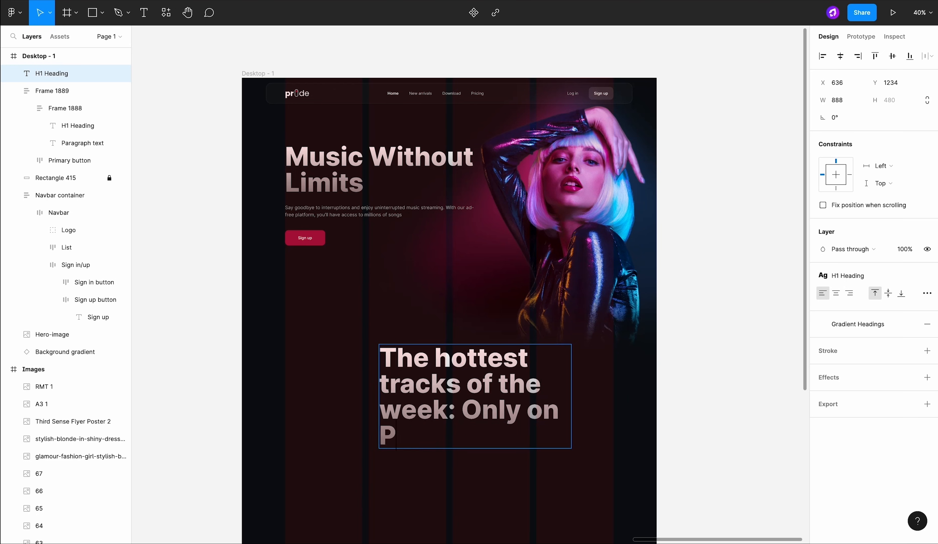
text(ride)
key(Escape)
Step: Style the new heading as H2 in Title Case, centre-aligned, 1196 wide and centred on the page
click(927, 293)
click(789, 481)
click(927, 276)
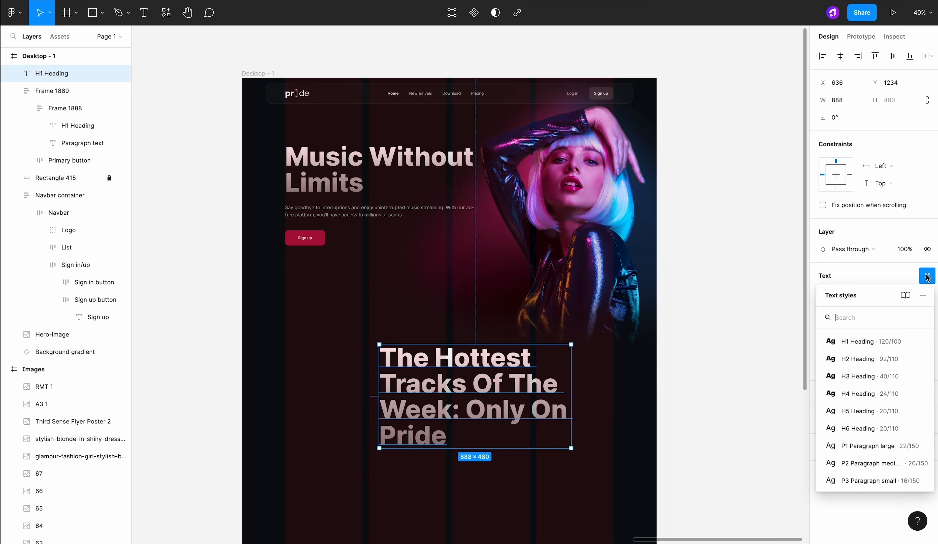
click(893, 359)
click(928, 293)
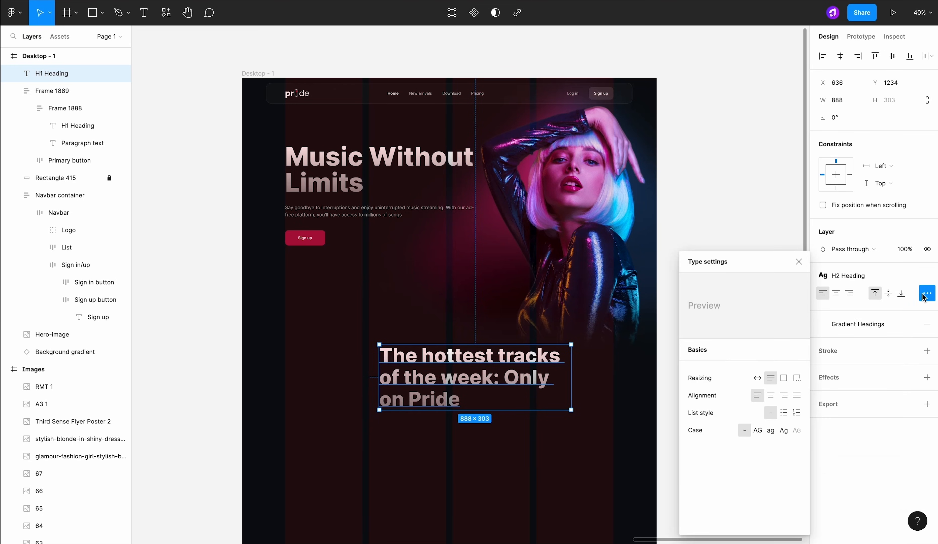
click(784, 430)
click(835, 363)
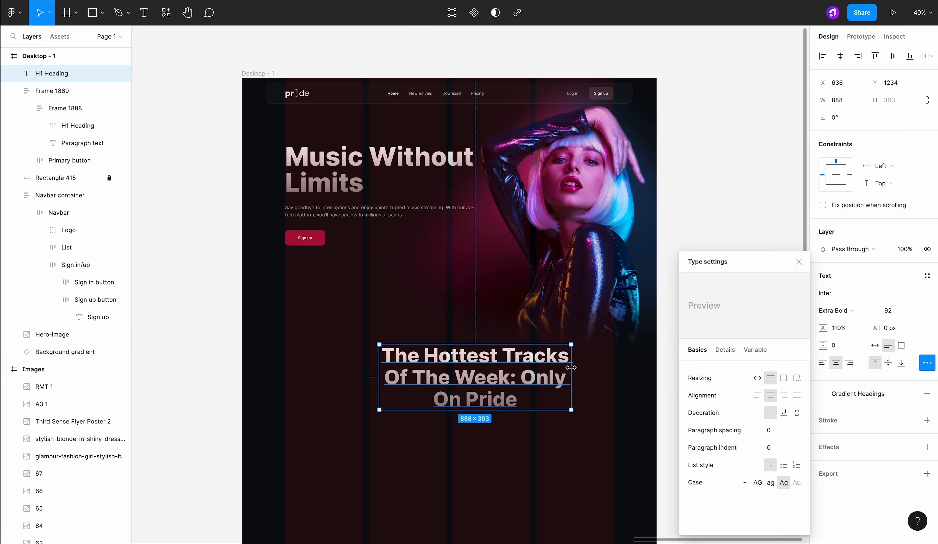
drag(571, 368, 626, 371)
text(1196)
key(Return)
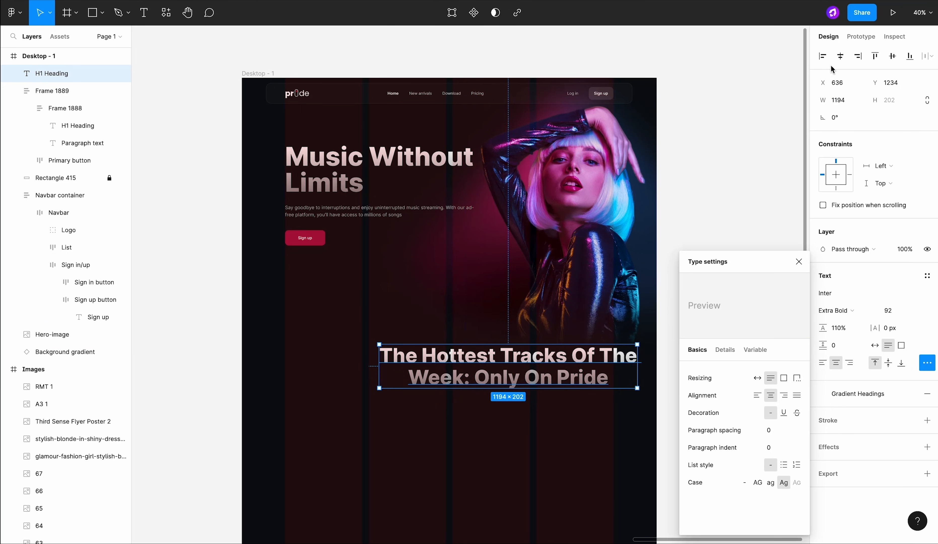
click(840, 56)
Step: Copy the hero paragraph below the heading, styled P2 Paragraph medium, centred, in Dark Grey
scroll(482, 230, down, 2)
double_click(442, 186)
click(442, 186)
drag(442, 187, 524, 385)
click(858, 275)
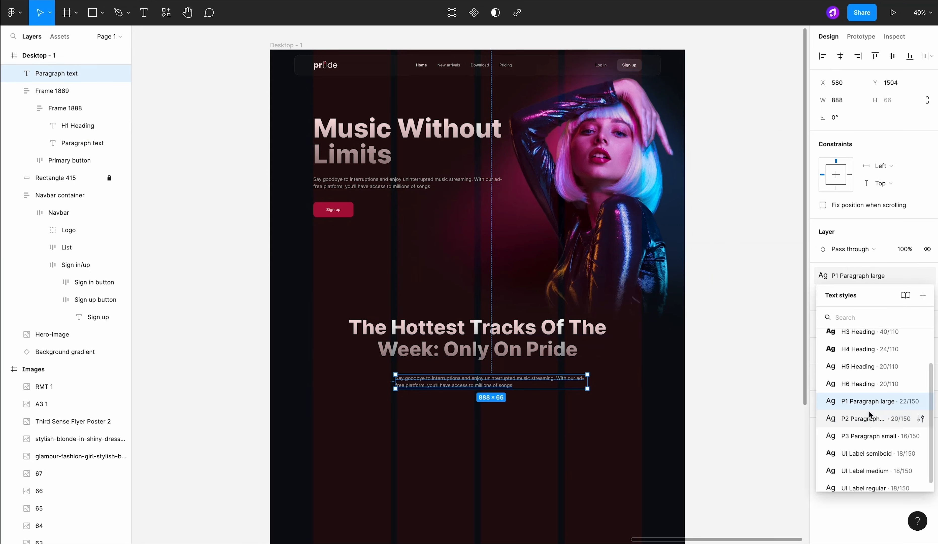
click(856, 413)
click(836, 293)
drag(555, 381, 548, 383)
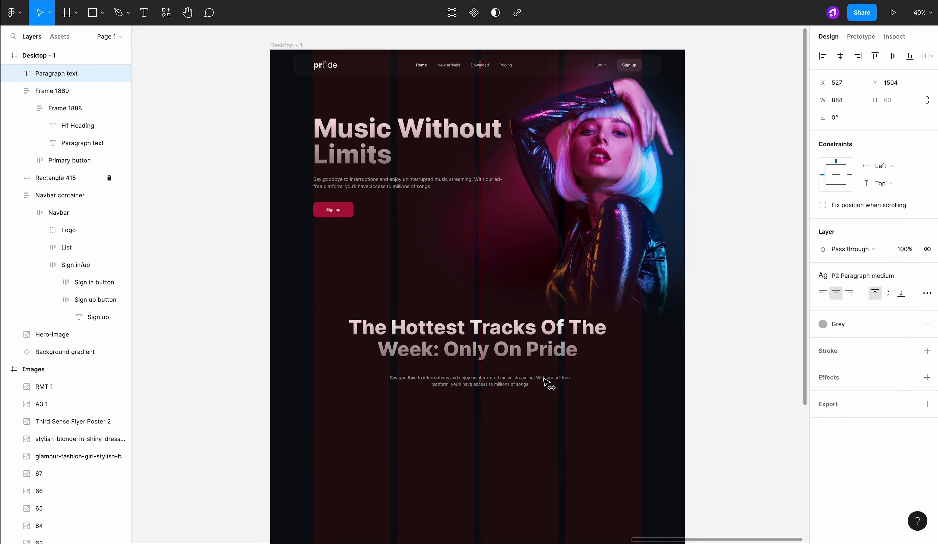
ctrl+scroll(544, 379, up, 3)
scroll(598, 366, down, 1)
click(823, 324)
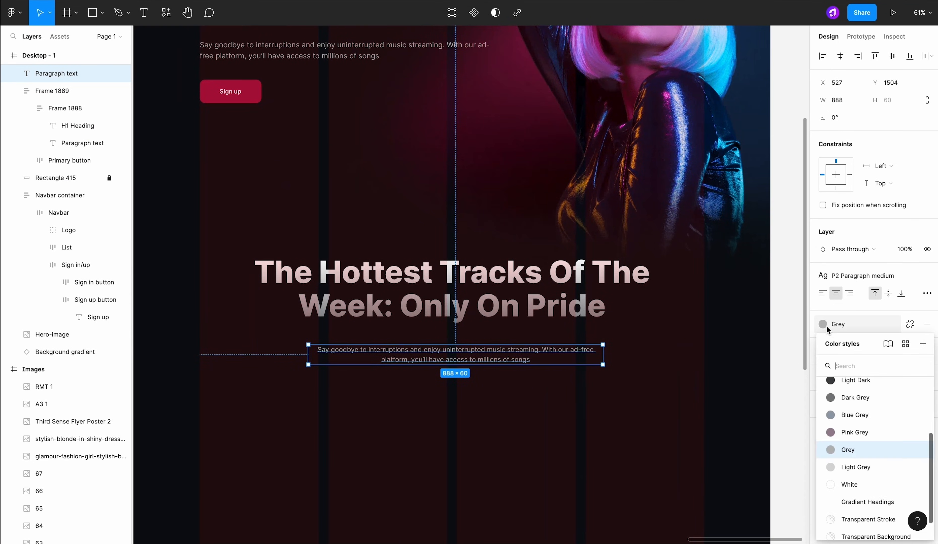
click(839, 395)
click(800, 408)
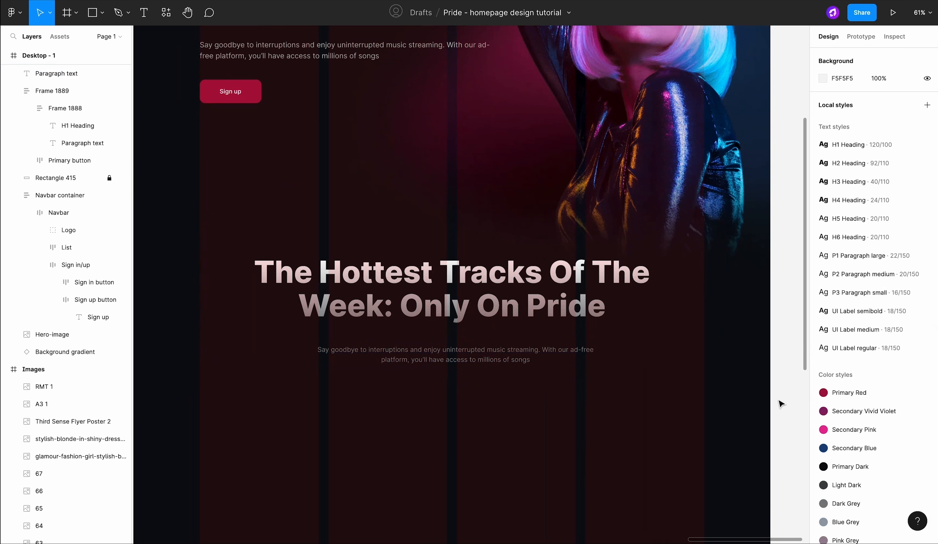
Step: Make the hero section's paragraph Dark Grey as well
scroll(779, 402, up, 2)
double_click(391, 125)
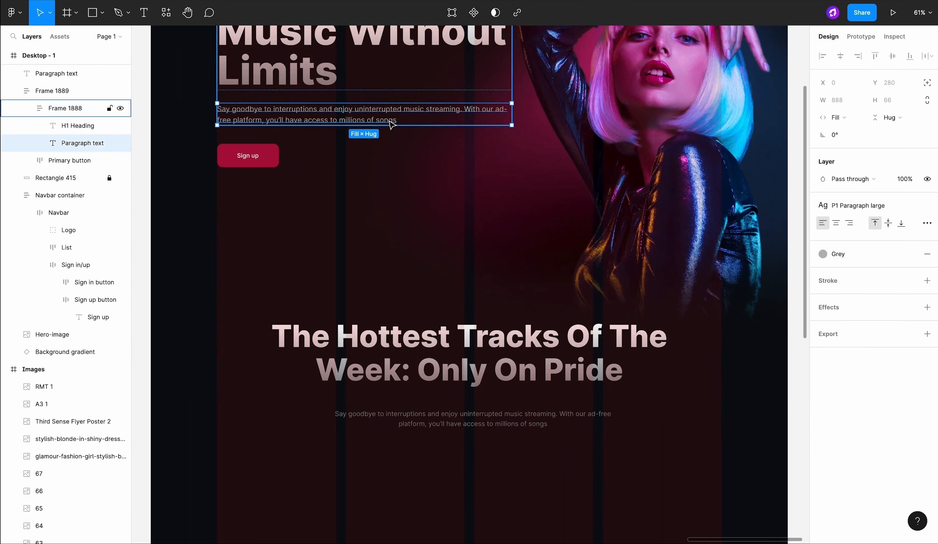
click(847, 255)
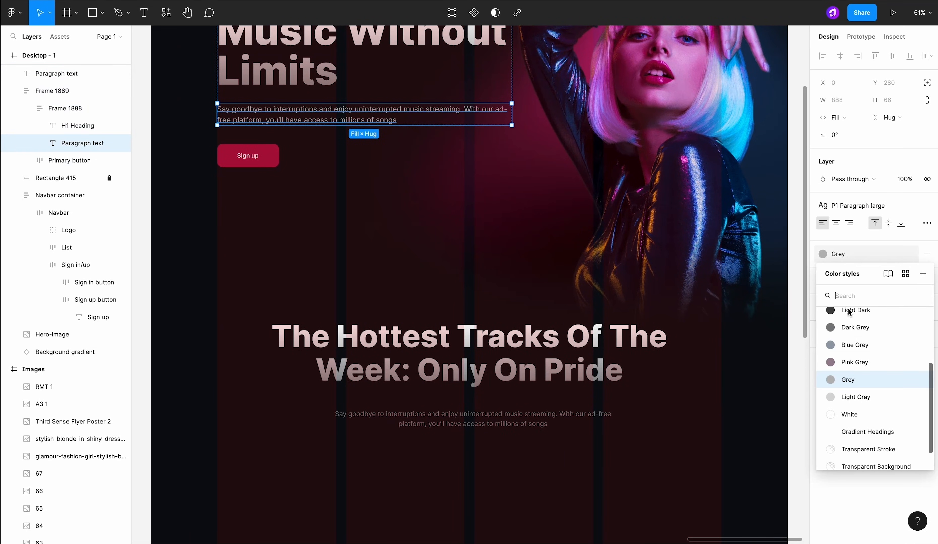
click(850, 331)
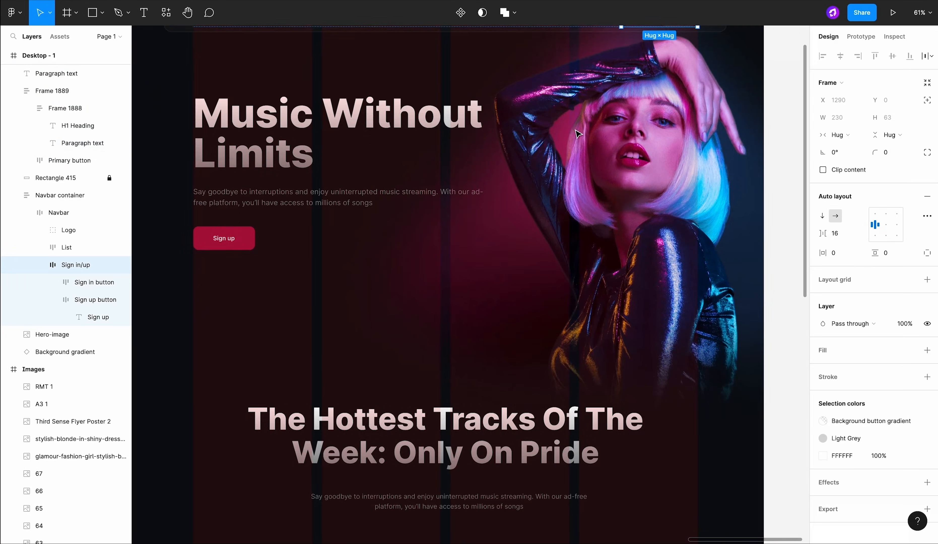
Step: Wrap the new heading and paragraph in an auto layout with a 32 gap
scroll(575, 130, down, 4)
click(542, 286)
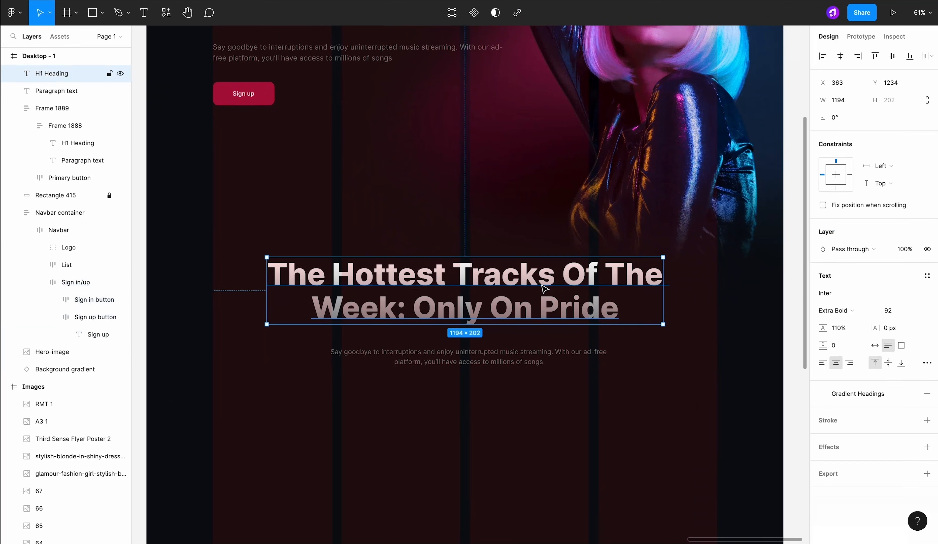
click(523, 352)
scroll(525, 350, down, 3)
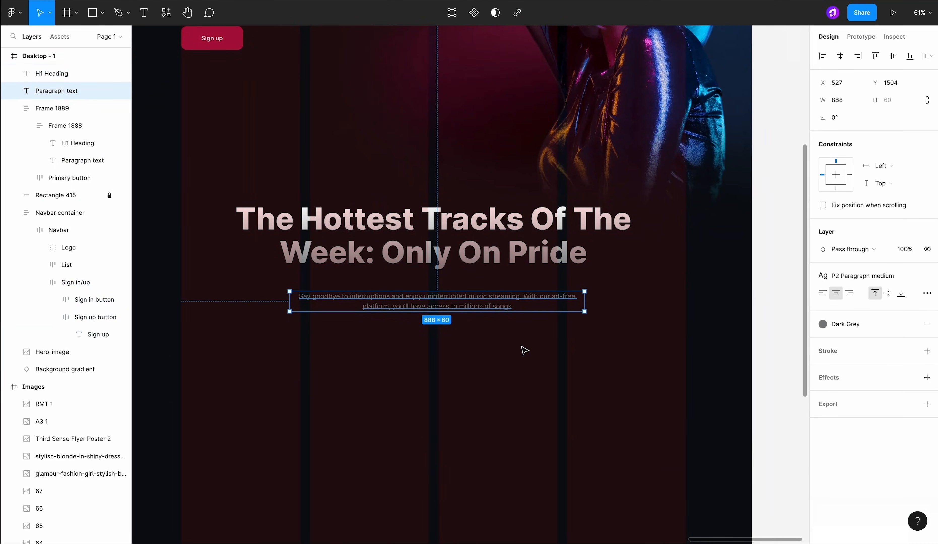
shift+click(523, 266)
key(shift+a)
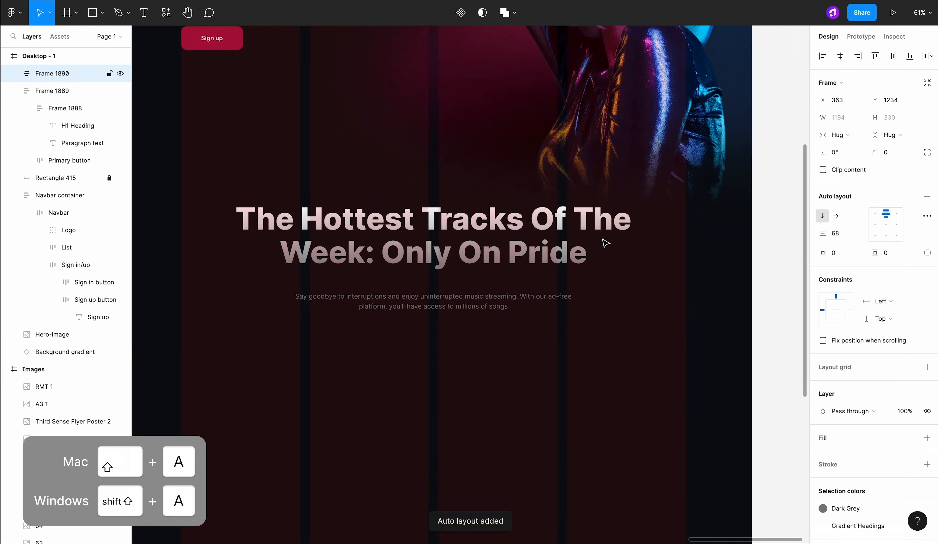
click(840, 234)
key(Return)
click(695, 318)
scroll(695, 318, down, 8)
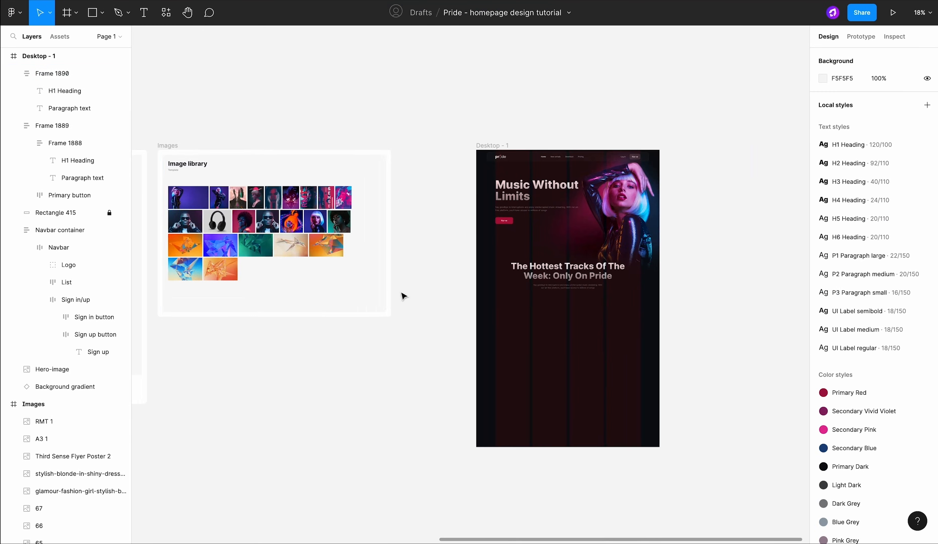
scroll(282, 205, up, 4)
Step: Copy the RMT, SENSE and FEEL THE BEATS posters from the image library onto the homepage
click(342, 191)
shift+click(379, 192)
shift+click(415, 192)
scroll(414, 193, down, 5)
drag(404, 197, 638, 301)
scroll(642, 301, up, 5)
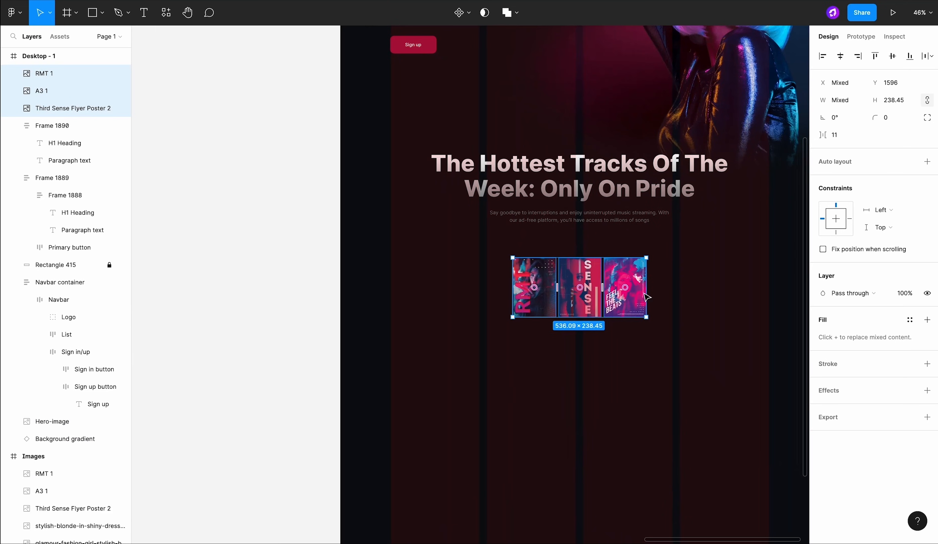
Step: Order the posters SENSE, FEEL THE BEATS, RMT, widen their spacing and scale the row up
drag(580, 287, 535, 287)
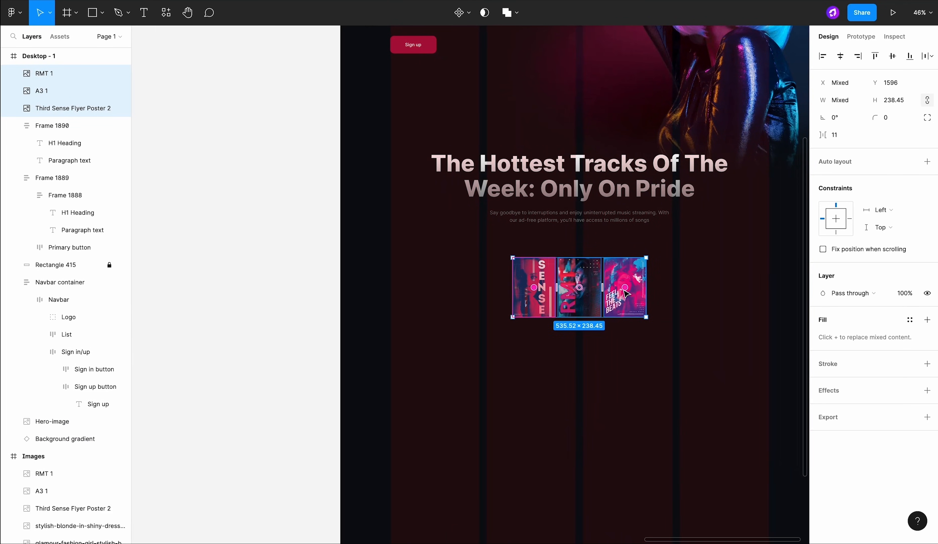
drag(625, 288, 579, 287)
click(662, 291)
drag(674, 280, 536, 300)
drag(823, 136, 845, 135)
drag(717, 288, 692, 288)
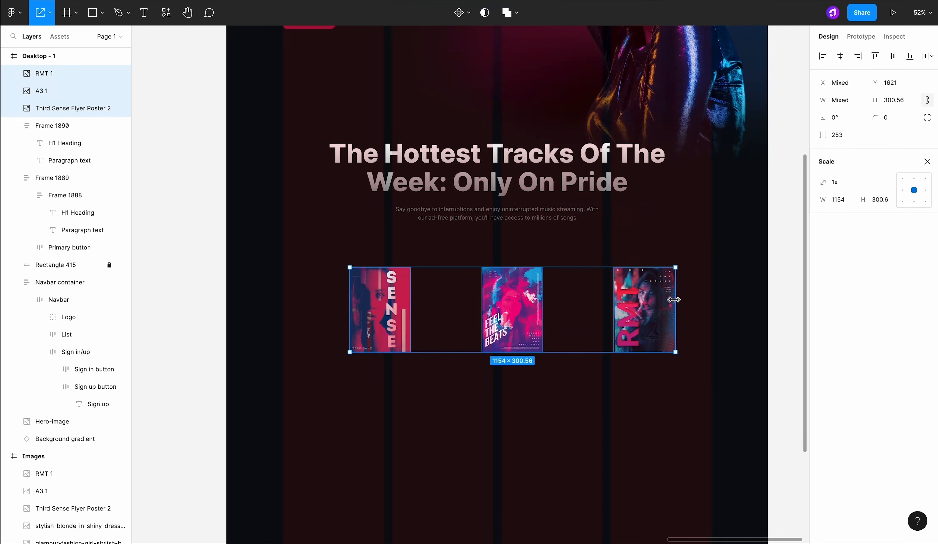
drag(675, 301, 728, 303)
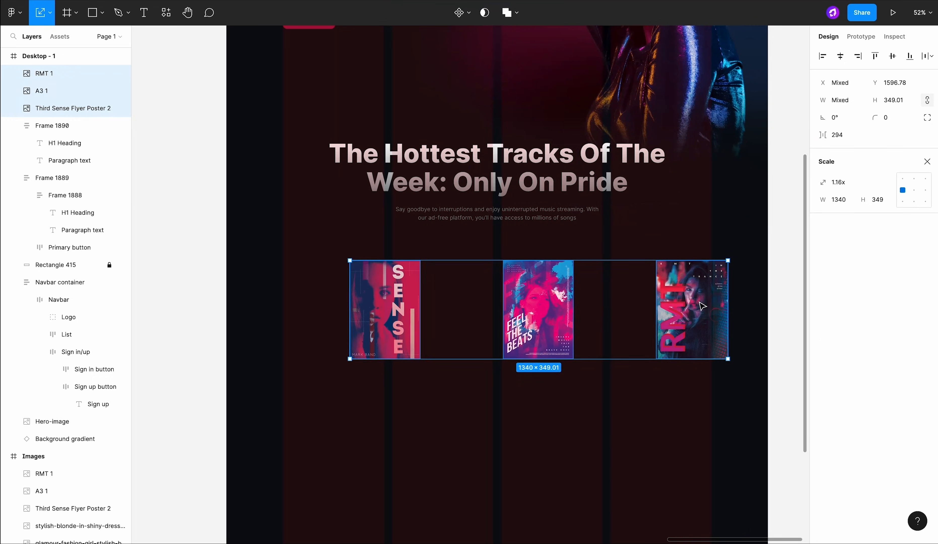
Step: Set the RMT, FEEL THE BEATS and SENSE posters each to 300 wide
click(702, 307)
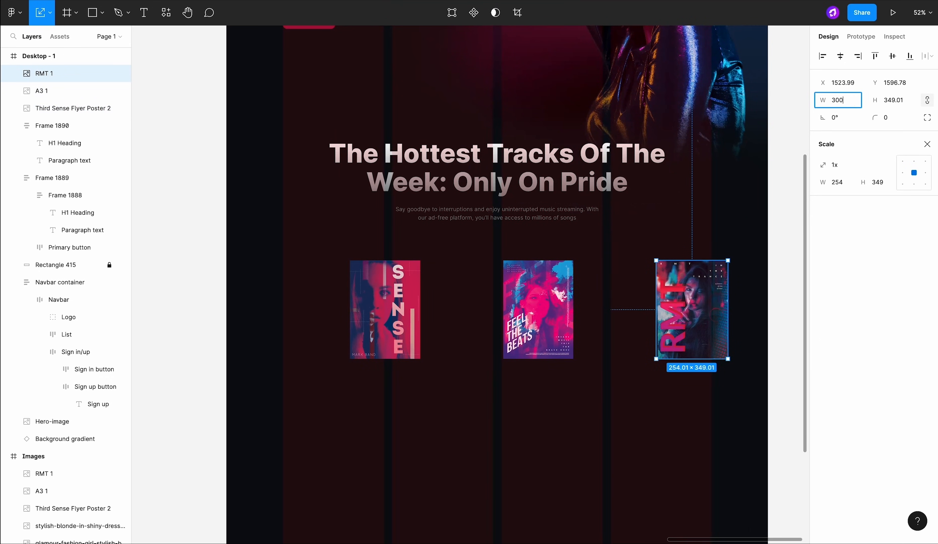
text(300)
key(Return)
click(571, 294)
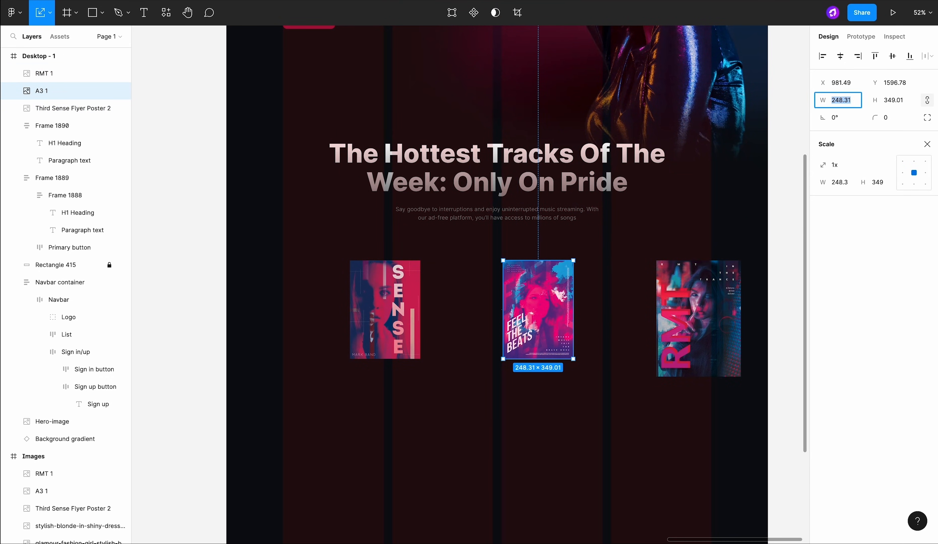
text(300)
key(Return)
click(73, 108)
text(3)
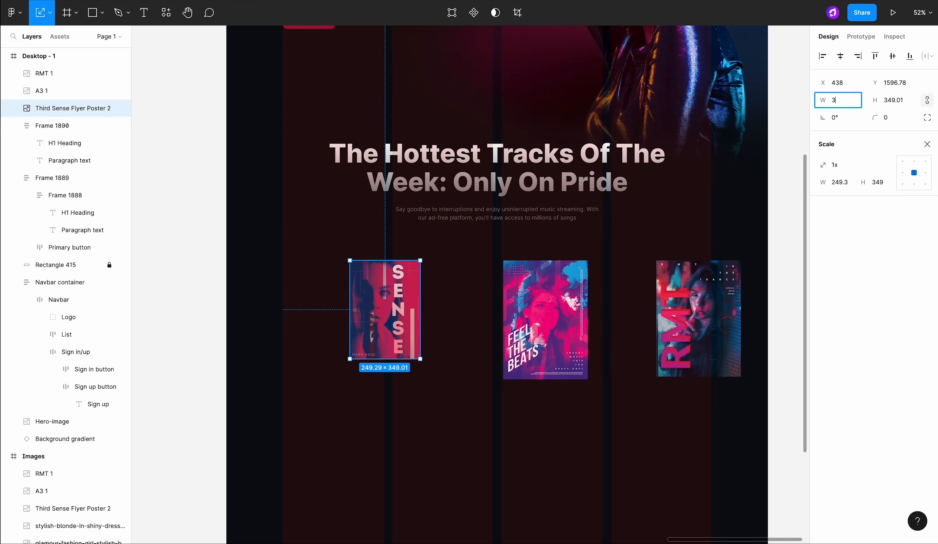
text(00)
key(Return)
Step: Trim the FEEL THE BEATS poster's height slightly to match the others
click(546, 332)
scroll(653, 349, up, 4)
click(580, 385)
click(514, 391)
scroll(515, 393, up, 8)
key(v)
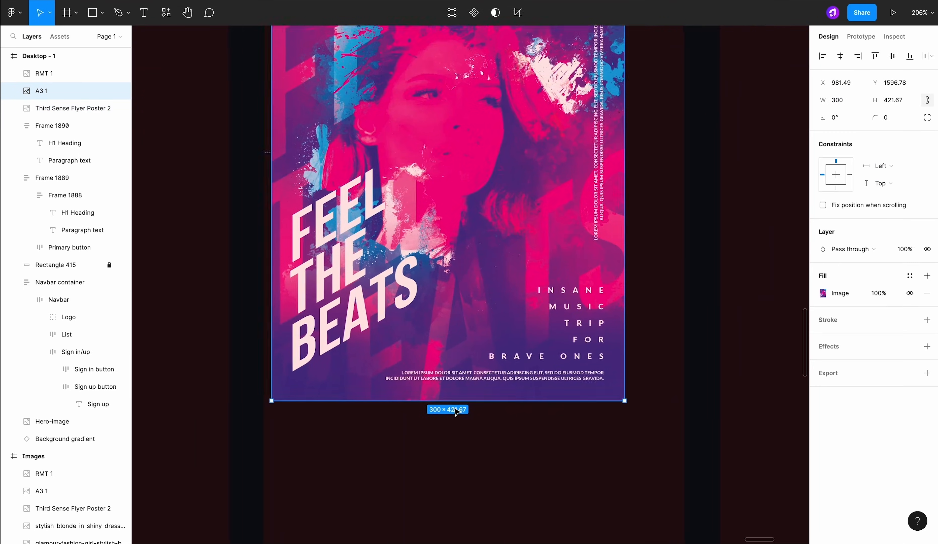
scroll(500, 403, up, 10)
drag(445, 385, 444, 380)
scroll(476, 403, down, 15)
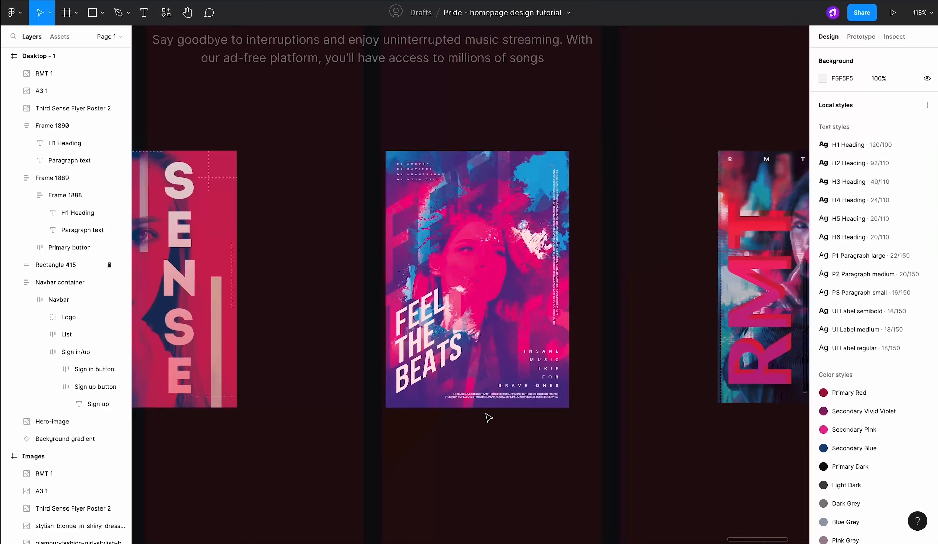
Step: Crop the RMT poster so its image extends upward to fill the frame
click(593, 350)
scroll(592, 349, up, 5)
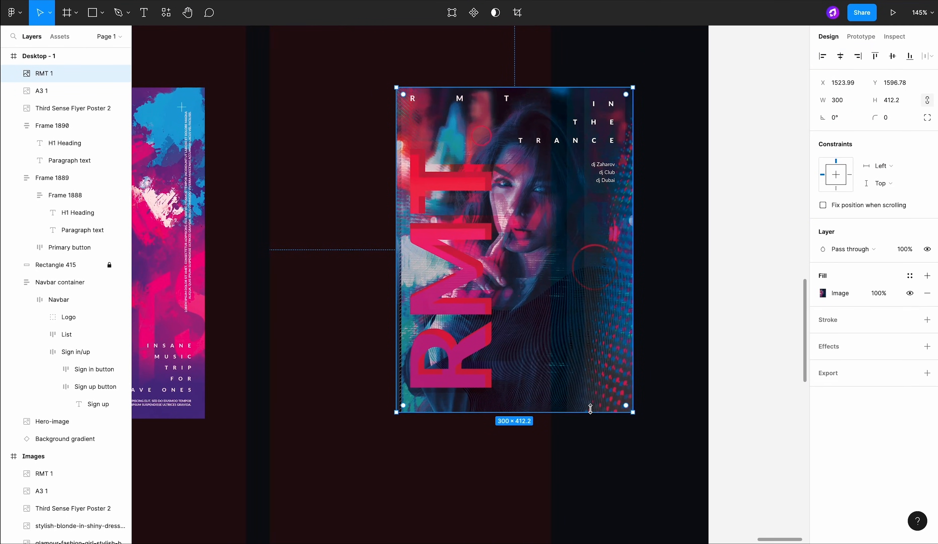
double_click(595, 389)
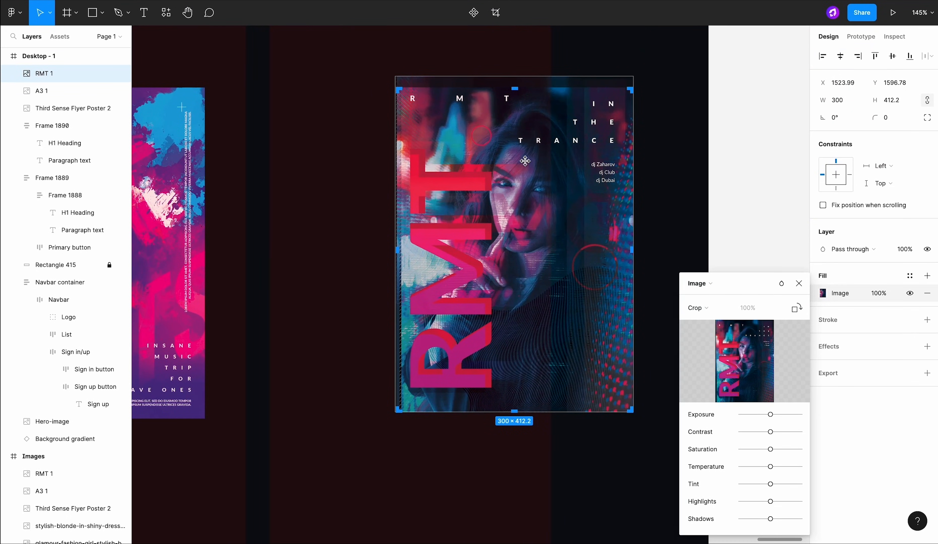
drag(515, 87, 515, 81)
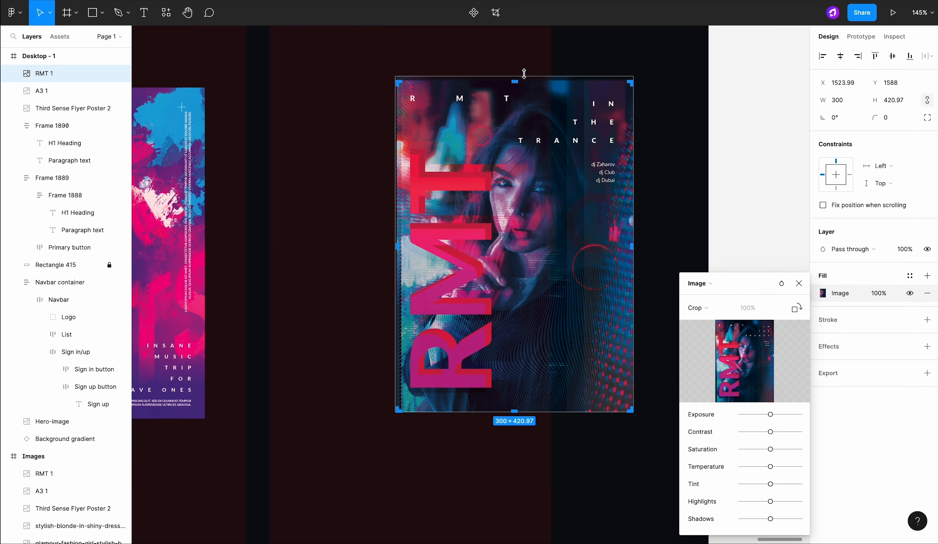
scroll(524, 73, up, 15)
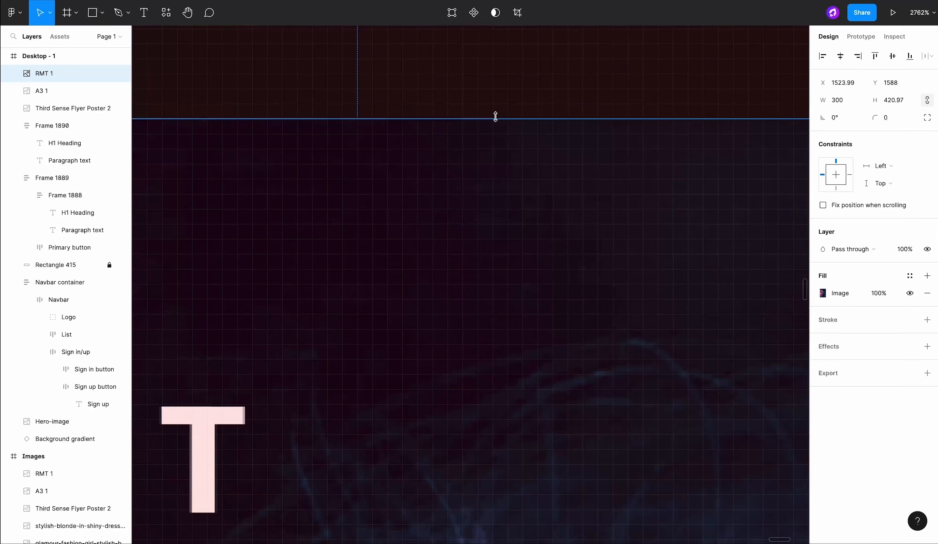
scroll(494, 127, down, 15)
click(538, 112)
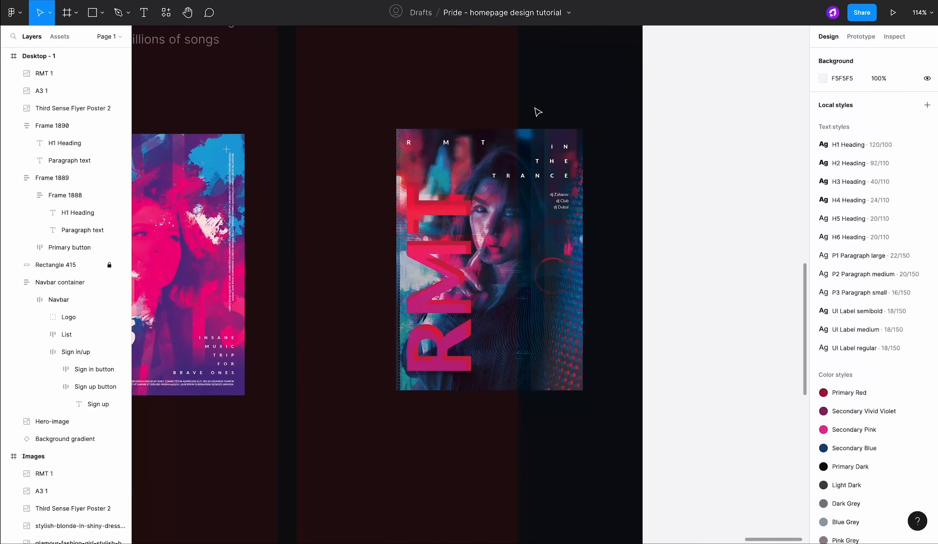
Step: Select each of the three posters in turn to check their sizes
click(530, 139)
scroll(530, 139, down, 5)
scroll(530, 139, left, 3)
click(457, 162)
click(295, 170)
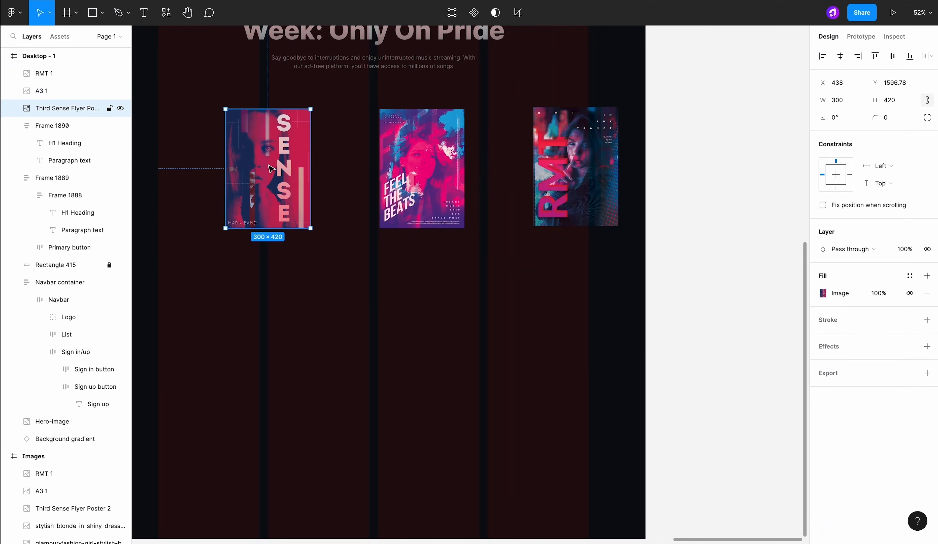
click(459, 221)
click(549, 212)
click(550, 270)
Step: Paste the play button and centre it on the SENSE poster
scroll(553, 271, down, 5)
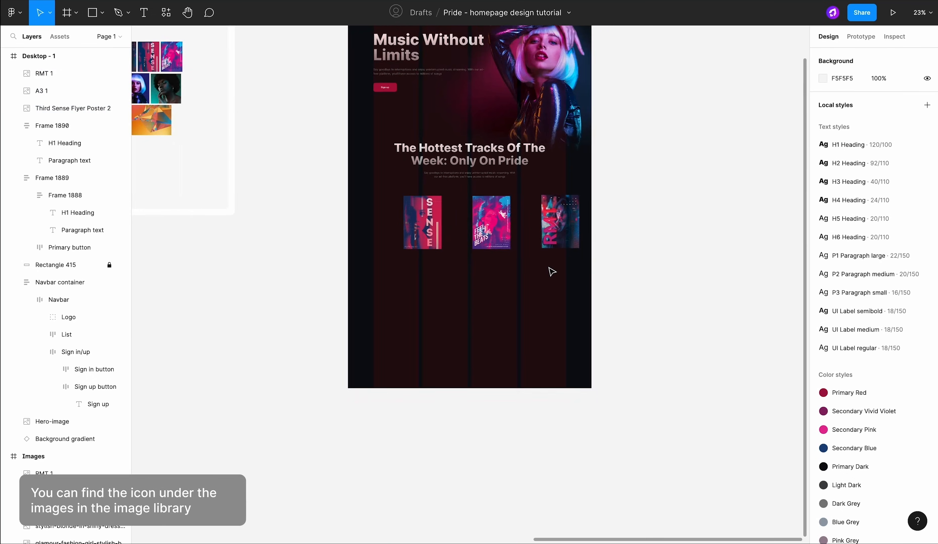
scroll(553, 272, left, 5)
scroll(552, 272, up, 1)
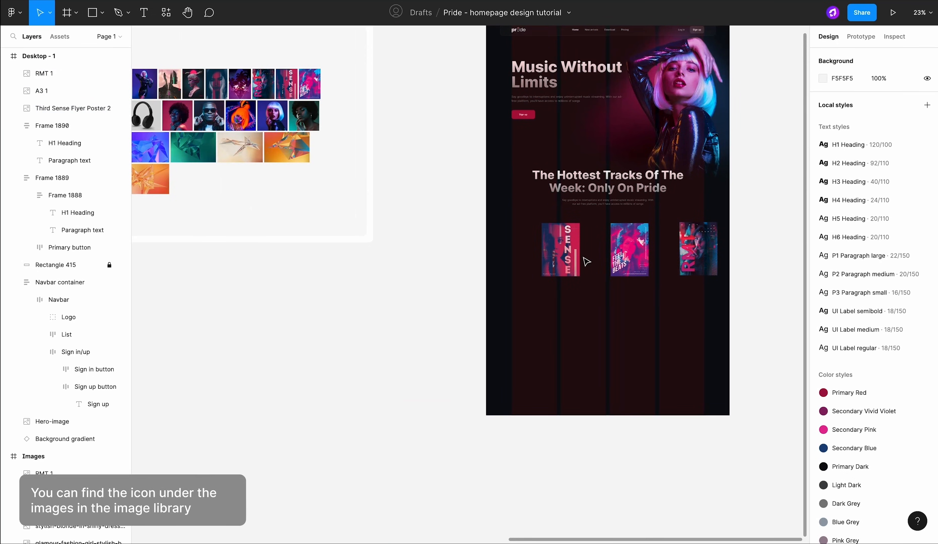
scroll(576, 302, up, 3)
scroll(576, 302, up, 5)
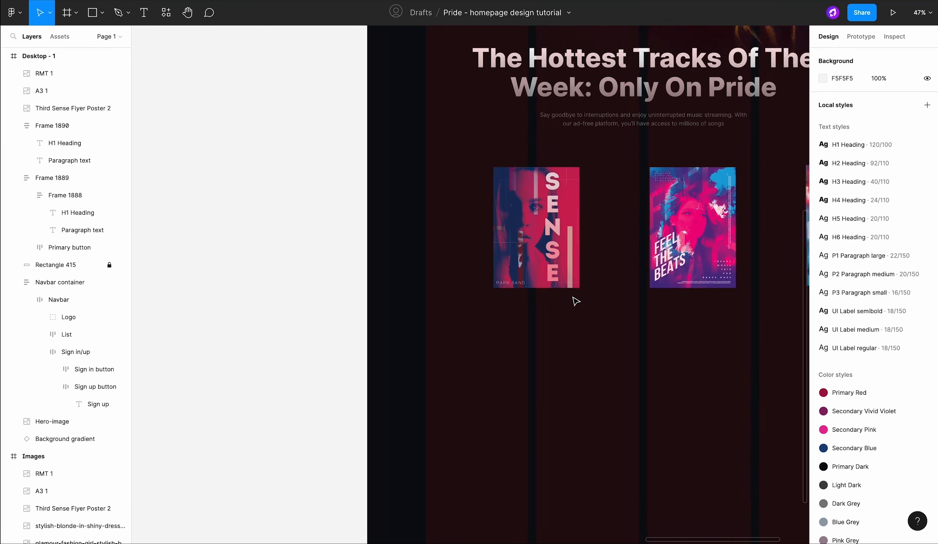
scroll(573, 297, up, 2)
key(ctrl+v)
drag(473, 293, 494, 322)
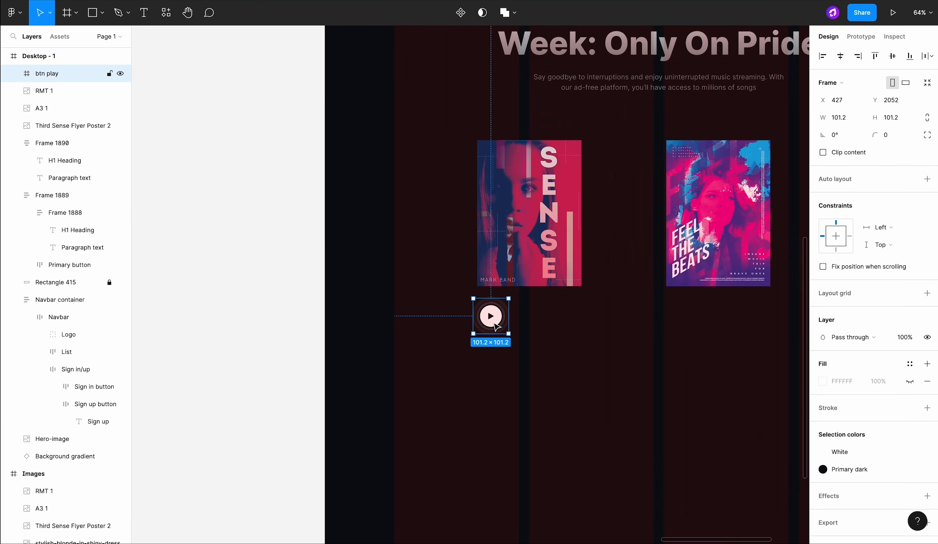
click(534, 348)
scroll(534, 347, down, 3)
scroll(534, 348, right, 4)
click(344, 312)
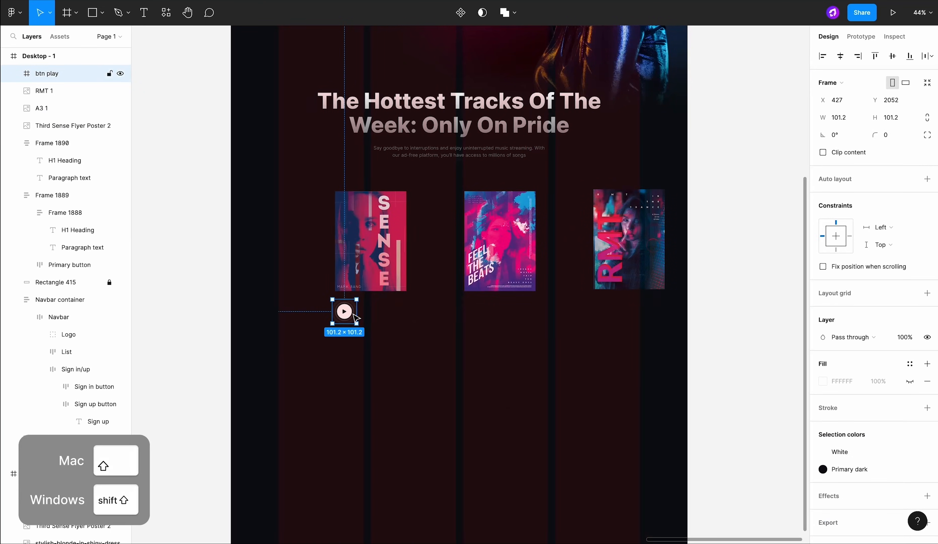
shift+click(381, 261)
click(840, 56)
Step: Duplicate the play button onto the middle and RMT posters, centring each one
click(892, 56)
click(368, 255)
drag(368, 255, 627, 236)
shift+click(636, 220)
click(839, 56)
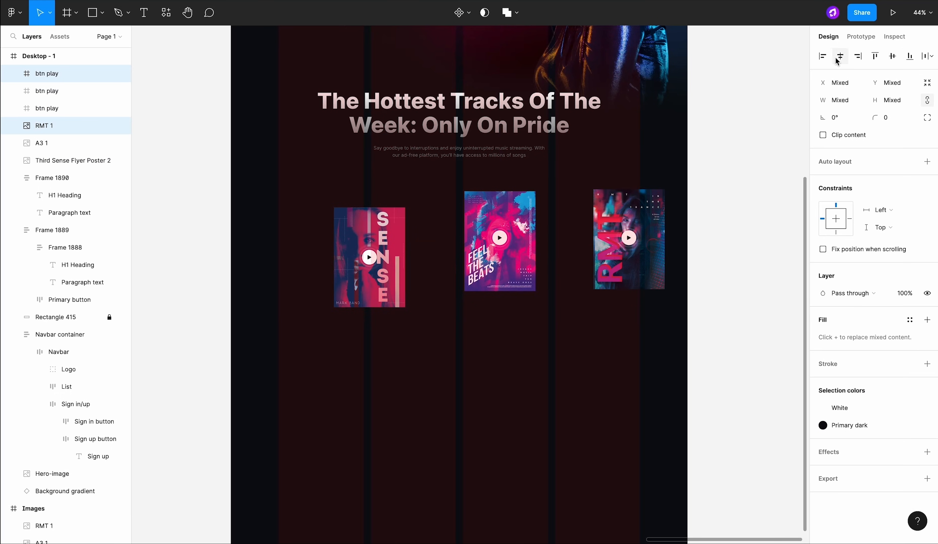
click(893, 56)
click(714, 160)
click(499, 238)
shift+click(501, 236)
click(892, 56)
Step: Level the SENSE poster with the others; set corner radius 30 on SENSE, 24 on the other two
click(47, 108)
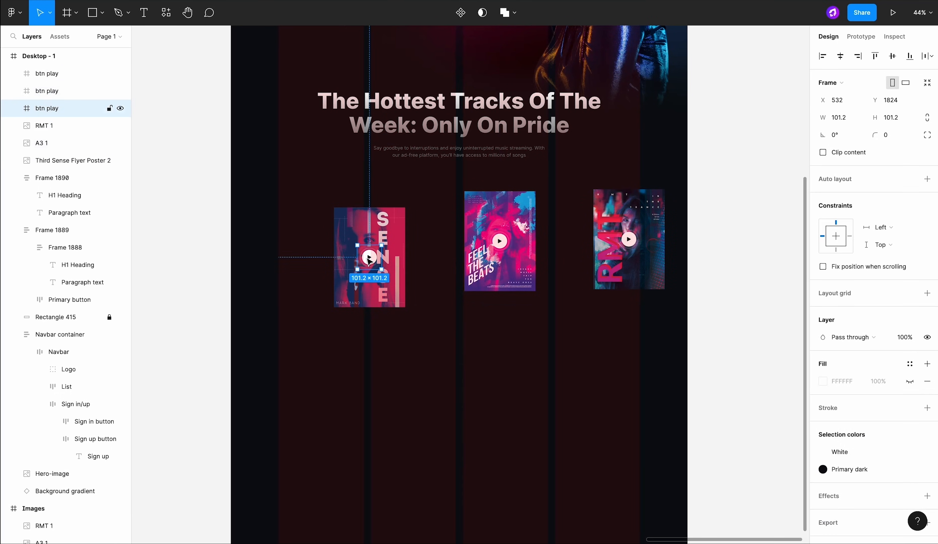
shift+click(72, 160)
drag(385, 247, 385, 230)
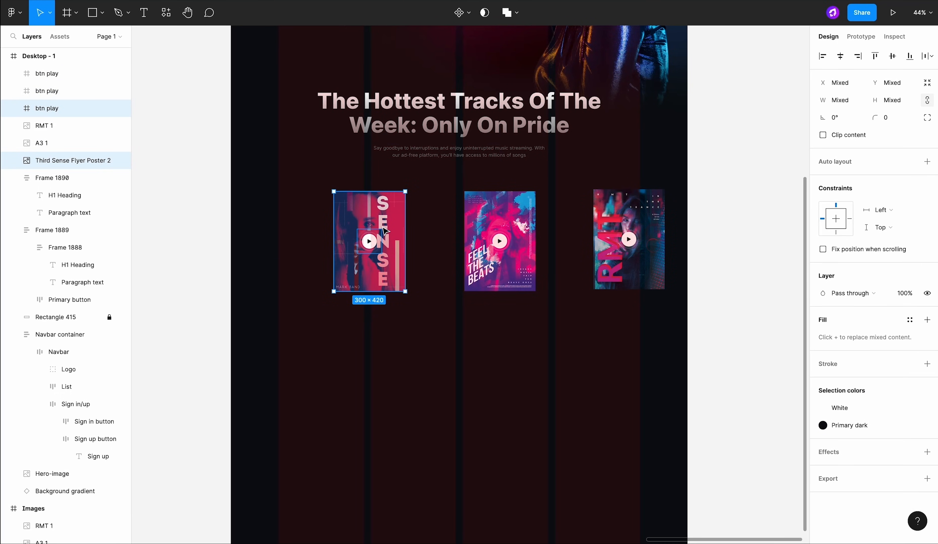
click(392, 212)
text(30)
key(Return)
click(499, 209)
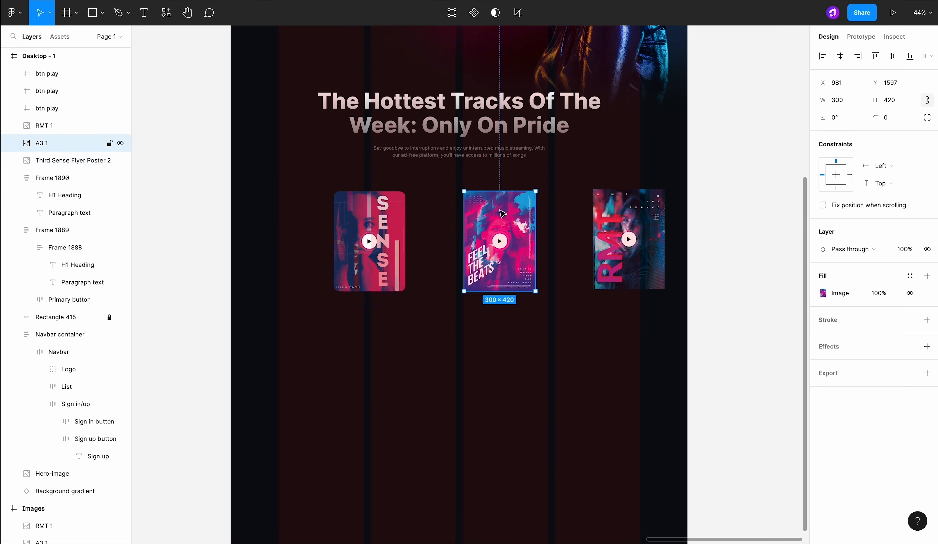
click(635, 239)
click(652, 231)
click(900, 118)
text(24)
Step: Wrap the RMT poster and its play button in auto layout, button absolute and centred
click(636, 241)
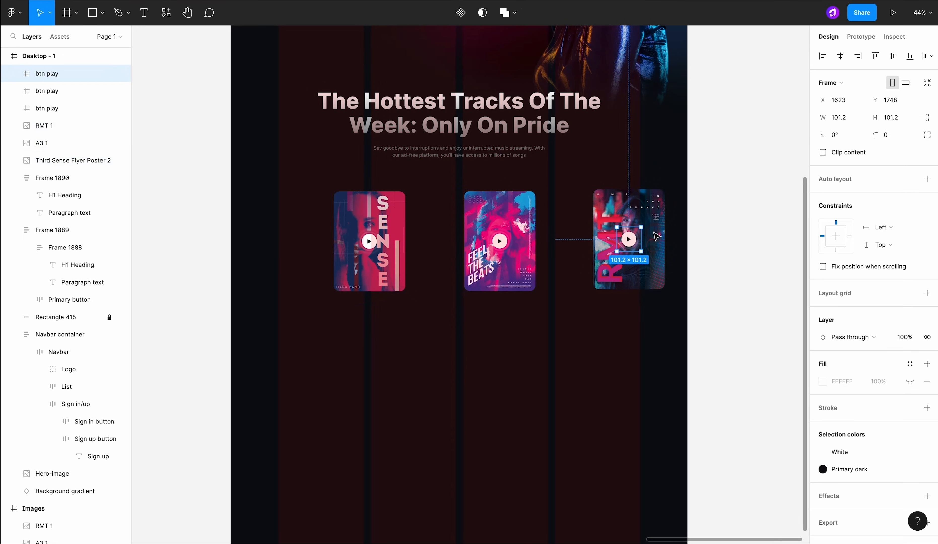
shift+click(656, 230)
click(927, 161)
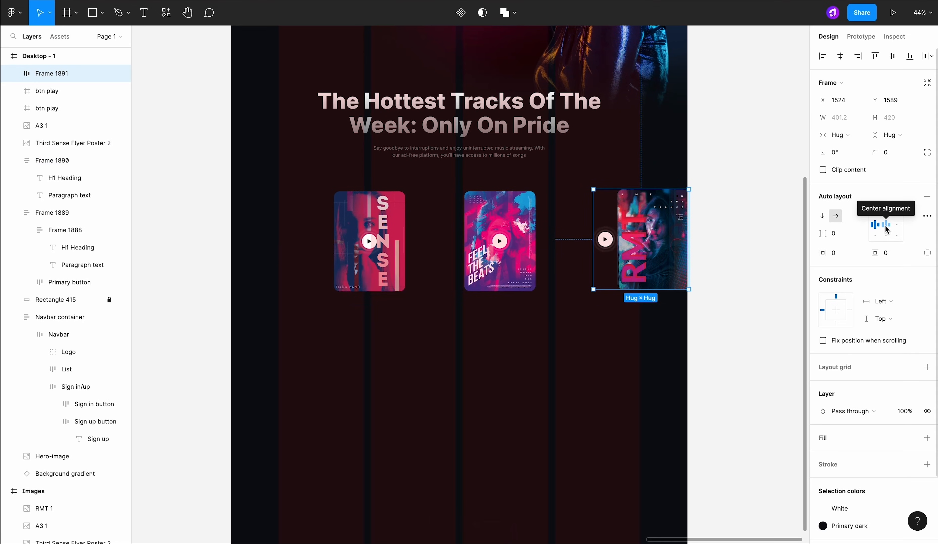
click(611, 244)
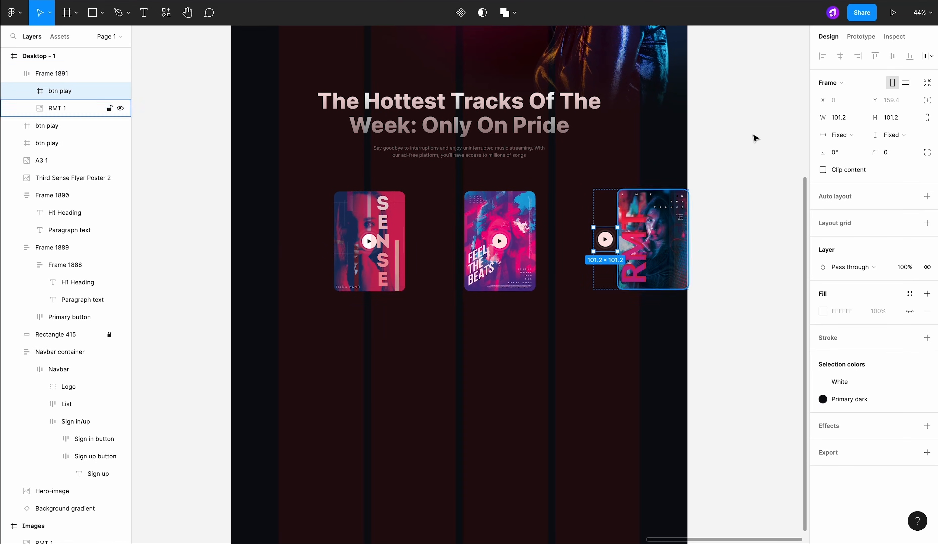
click(927, 100)
drag(613, 241, 631, 241)
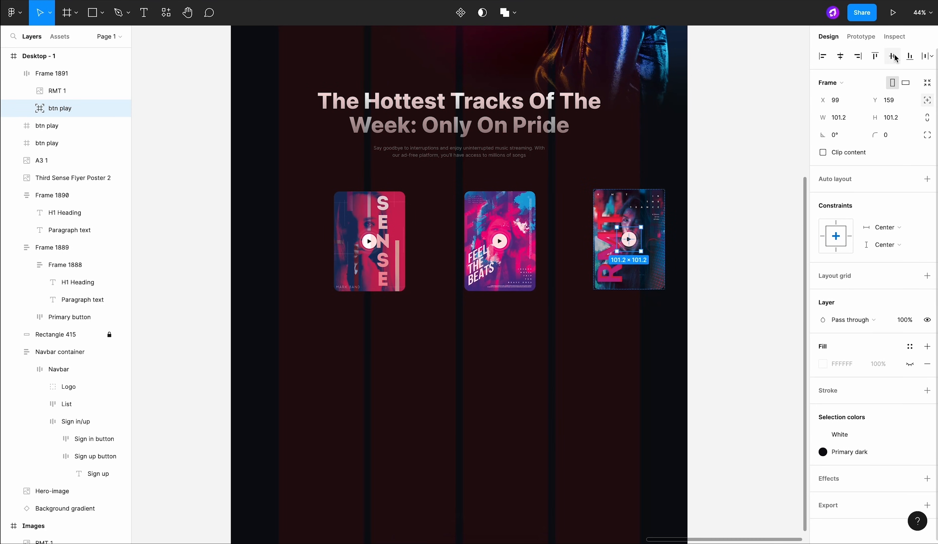
click(775, 119)
click(644, 218)
scroll(644, 218, left, 2)
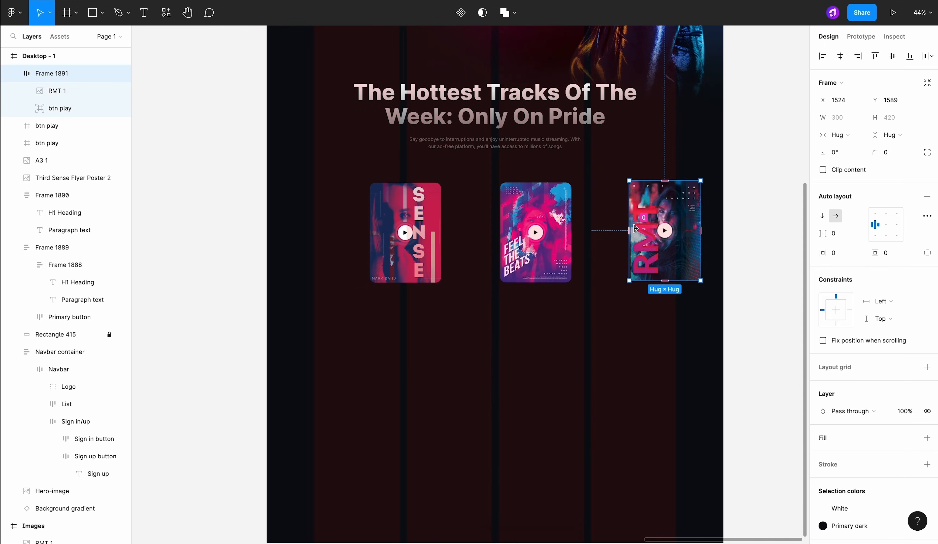
click(835, 306)
double_click(665, 231)
key(shift+Return)
Step: Wrap the middle poster and its play button in auto layout with the button absolutely positioned and centred
click(713, 239)
click(557, 233)
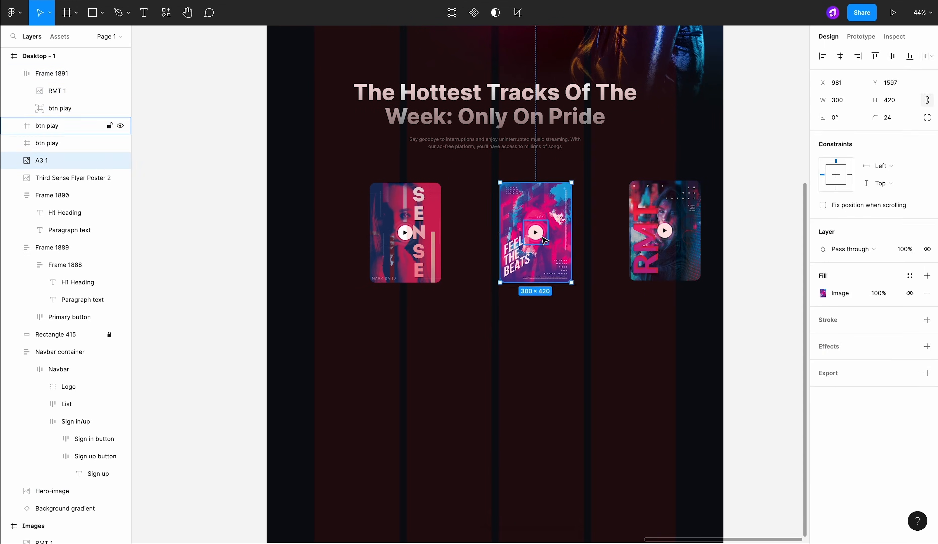
click(537, 232)
click(837, 236)
key(shift+a)
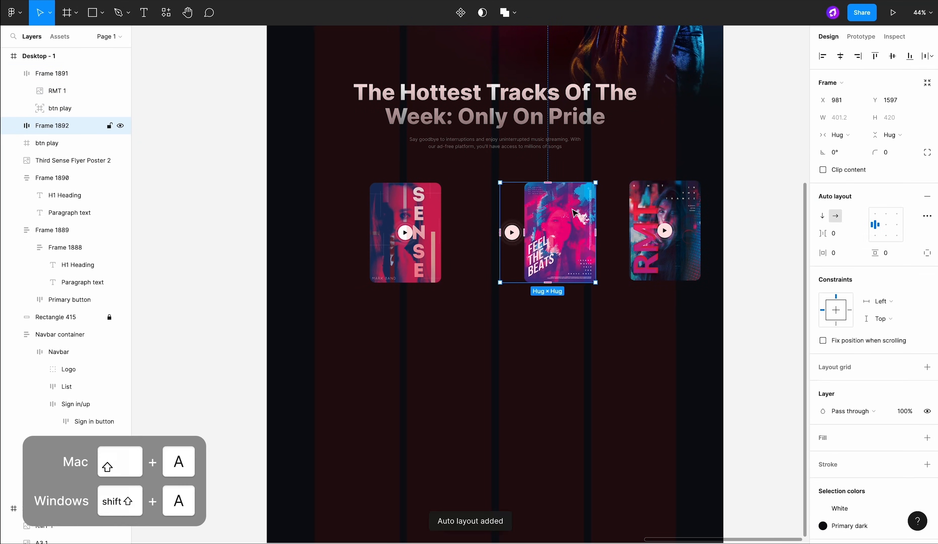
click(927, 100)
click(837, 236)
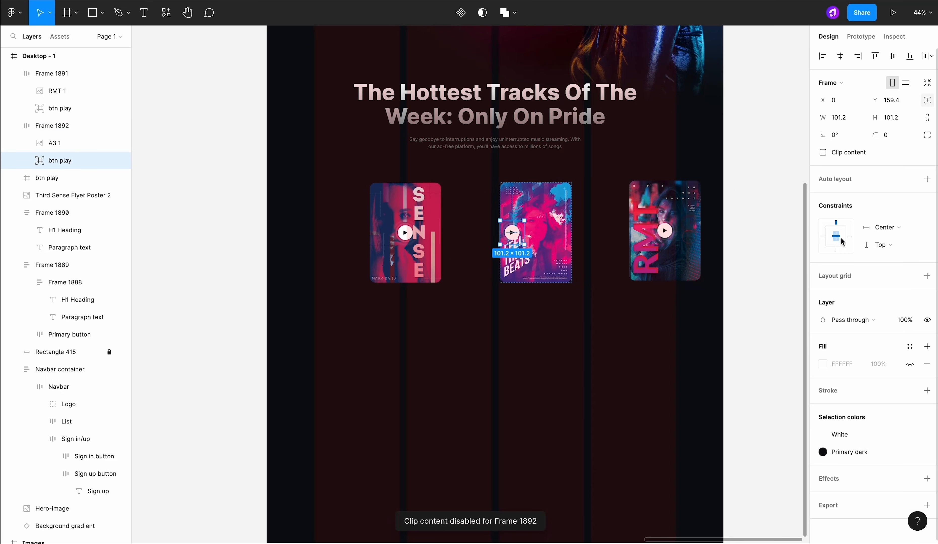
click(840, 56)
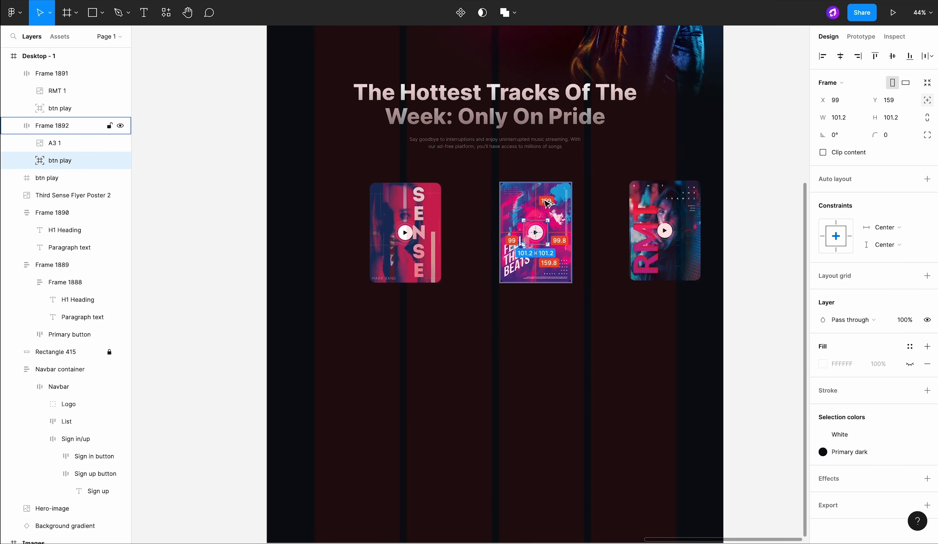
click(580, 199)
Step: Wrap the SENSE poster and its play button in auto layout with the button absolutely positioned and centred
scroll(576, 199, down, 2)
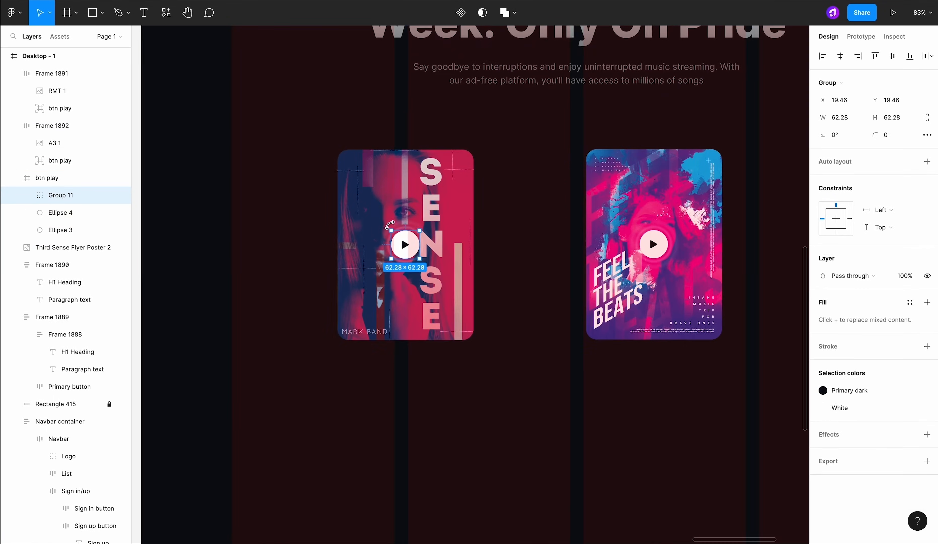
click(374, 213)
shift+click(405, 245)
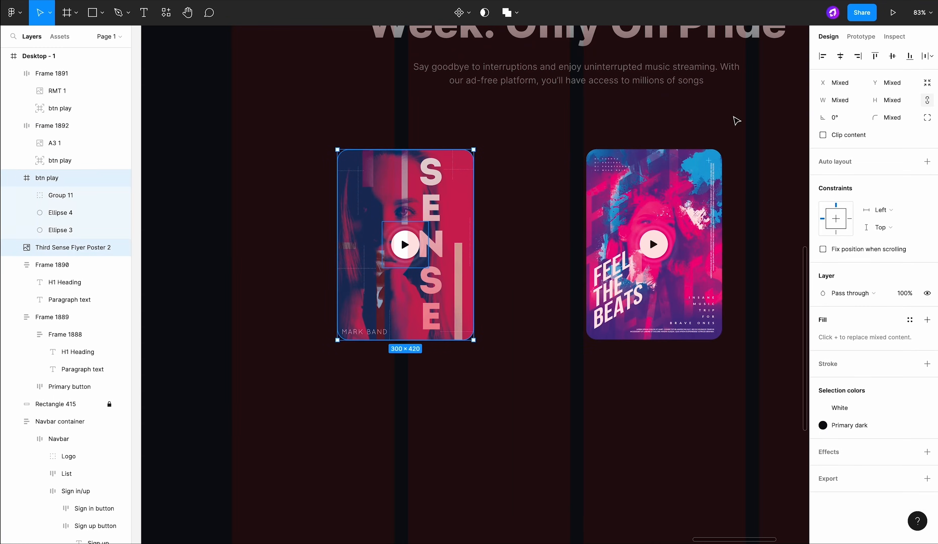
key(shift+a)
click(369, 258)
click(922, 81)
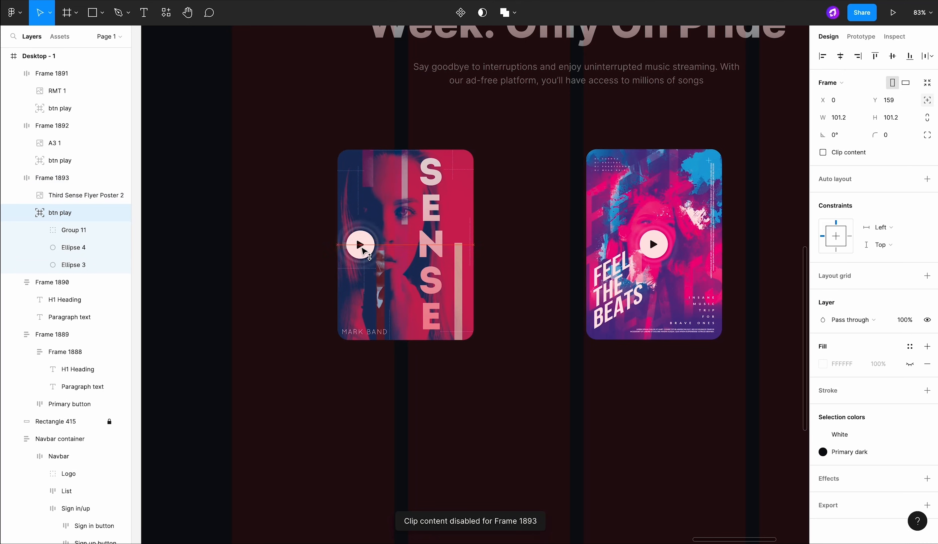
click(840, 56)
click(836, 236)
Step: Shift the middle and RMT poster frames further left
click(454, 248)
click(513, 236)
scroll(513, 236, down, 5)
drag(520, 244, 507, 245)
drag(616, 245, 592, 243)
click(583, 308)
Step: Copy the heading paragraph twice to sit below the posters
scroll(582, 308, left, 2)
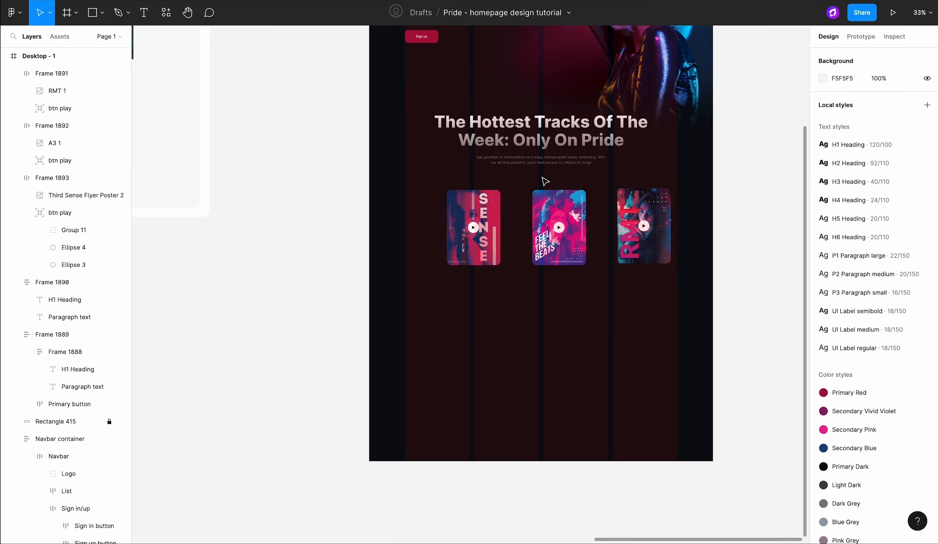
double_click(539, 163)
drag(539, 163, 483, 292)
scroll(483, 291, up, 5)
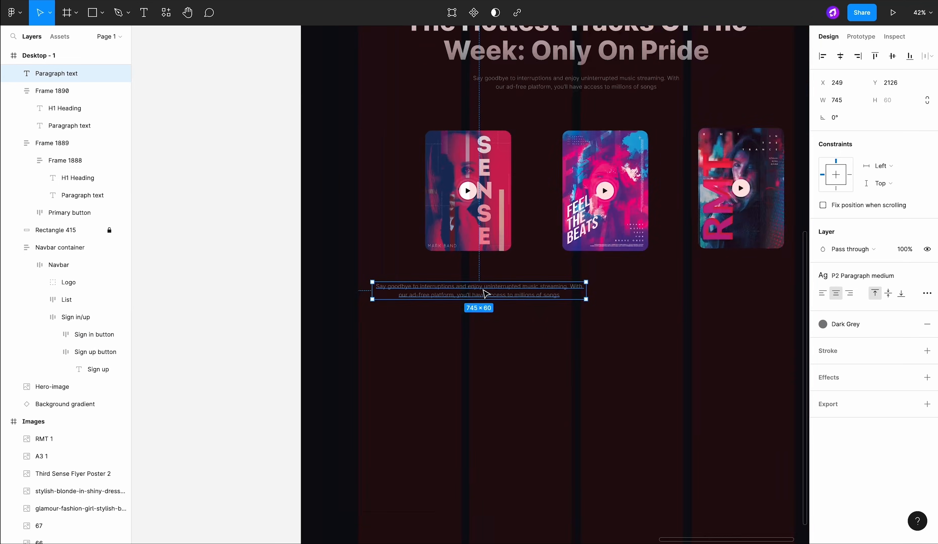
click(833, 323)
click(561, 318)
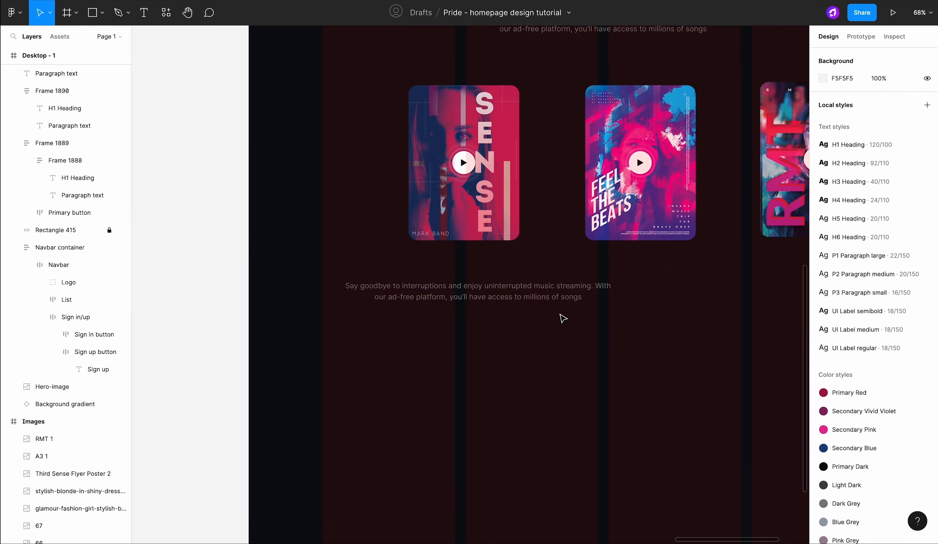
alt+drag(559, 301, 555, 349)
Step: Turn the upper copy into an auto-width H3 Heading reading 'Sense' under the SENSE poster
click(583, 296)
click(860, 275)
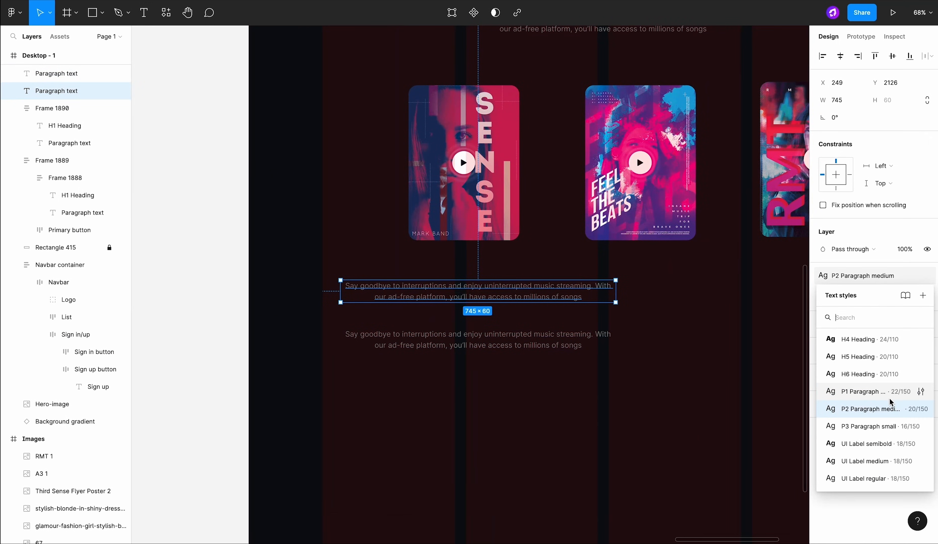
scroll(865, 372, up, 3)
click(867, 374)
double_click(591, 317)
text(Sense)
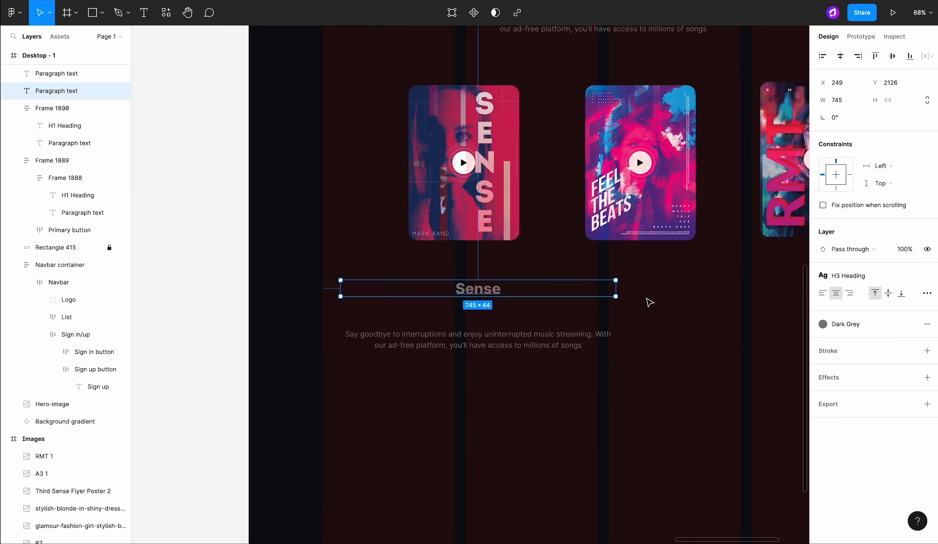
click(928, 293)
click(756, 378)
click(509, 293)
click(482, 289)
drag(481, 289, 470, 289)
Step: Colour the Sense title White and move it closer to the poster
click(846, 327)
scroll(851, 507, down, 1)
click(850, 523)
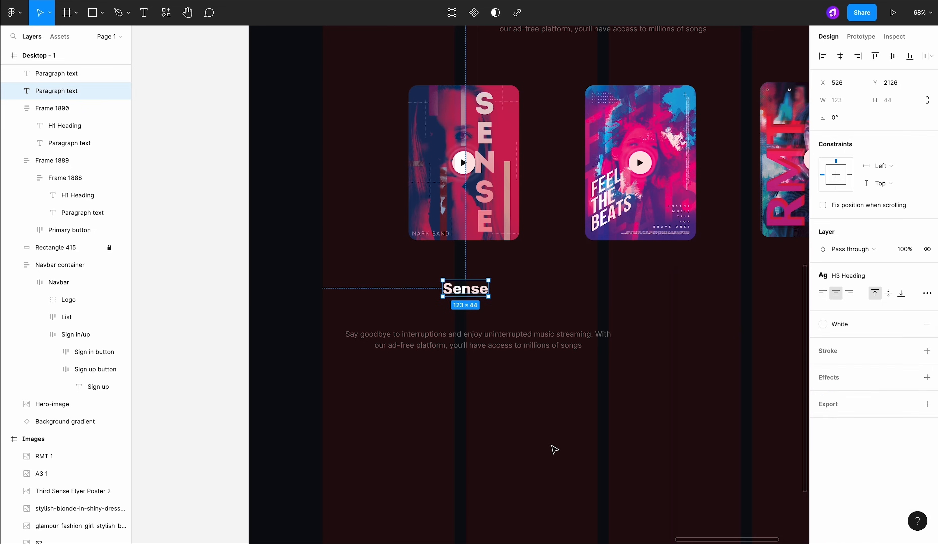
click(352, 443)
scroll(352, 443, down, 3)
scroll(409, 348, up, 3)
drag(434, 345, 434, 332)
Step: Change the lower copy's text to 'Mark Band' and make its box fit the text width
double_click(473, 391)
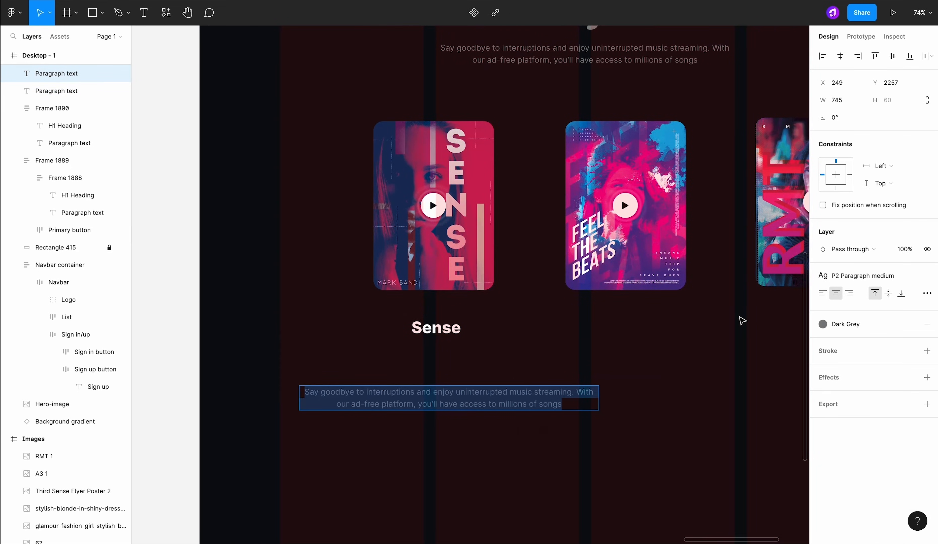
text(M)
key(Escape)
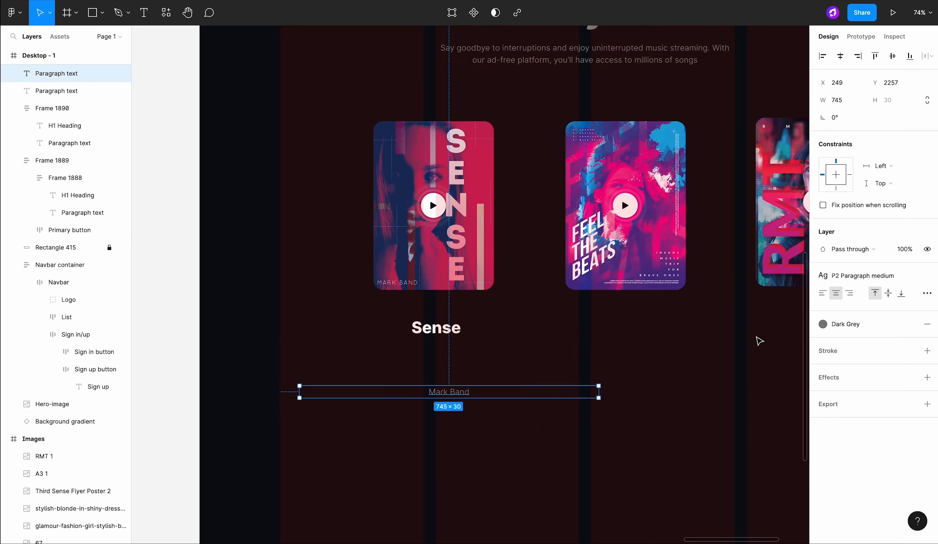
click(927, 293)
click(758, 378)
click(563, 403)
Step: Stack the Sense title and Mark Band subtitle in auto layout with 16 spacing
click(445, 393)
shift+click(436, 329)
click(927, 161)
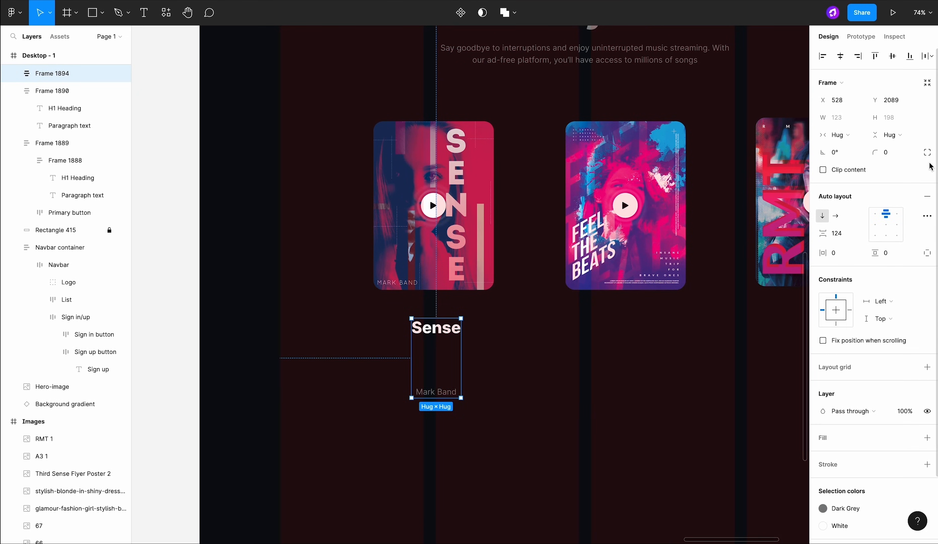
text(16)
key(Return)
Step: Left-align the title stack, move it under the SENSE poster, and duplicate the Mark Band text below
click(874, 224)
drag(457, 333, 409, 404)
double_click(409, 351)
click(430, 393)
click(397, 400)
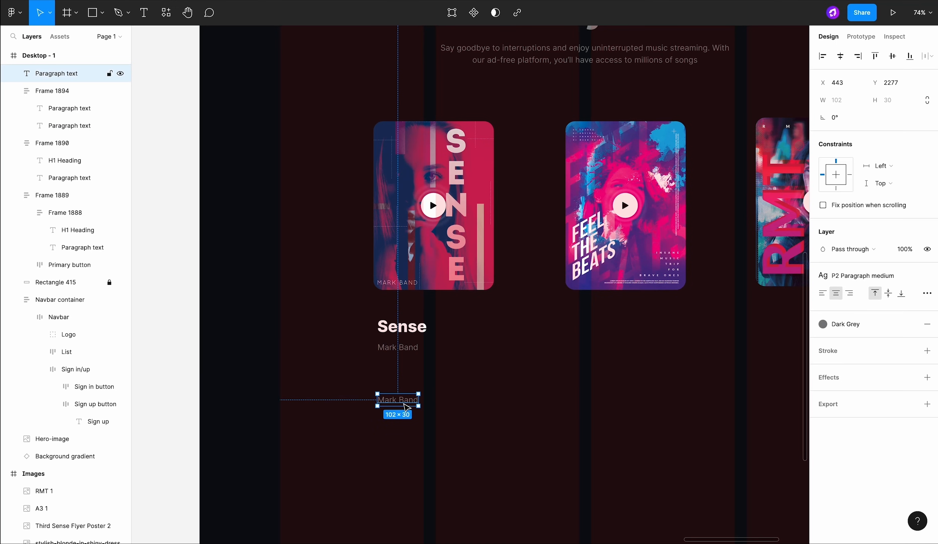
Step: Style the lower Mark Band text as UI Label regular in Grey
click(860, 275)
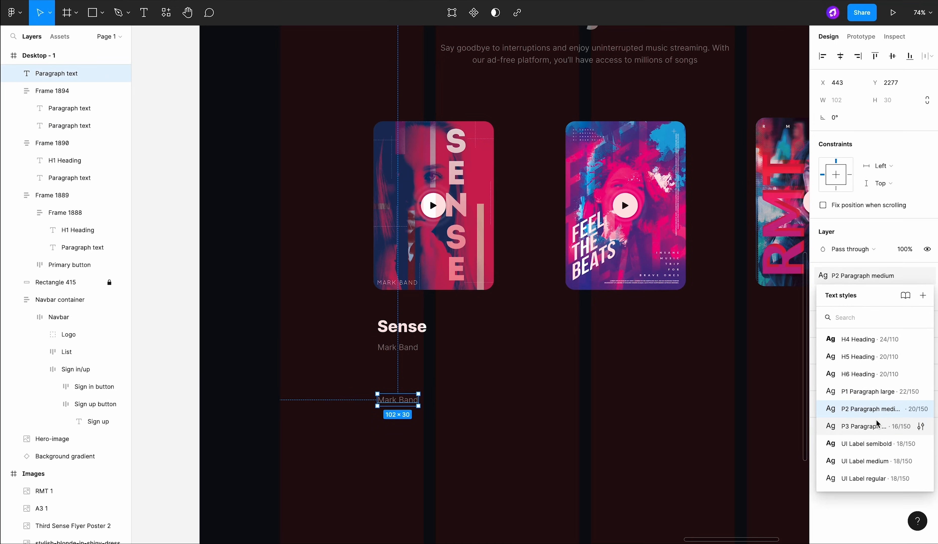
click(871, 479)
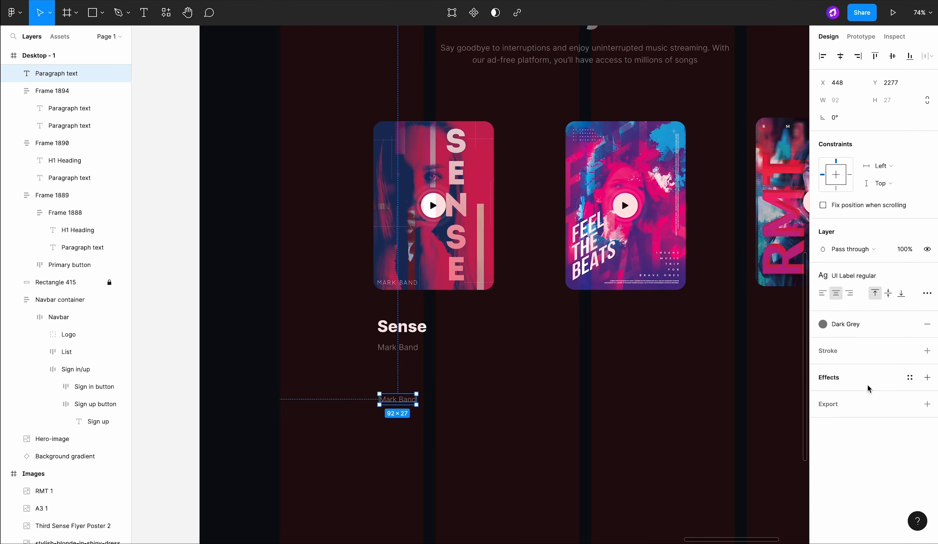
click(847, 324)
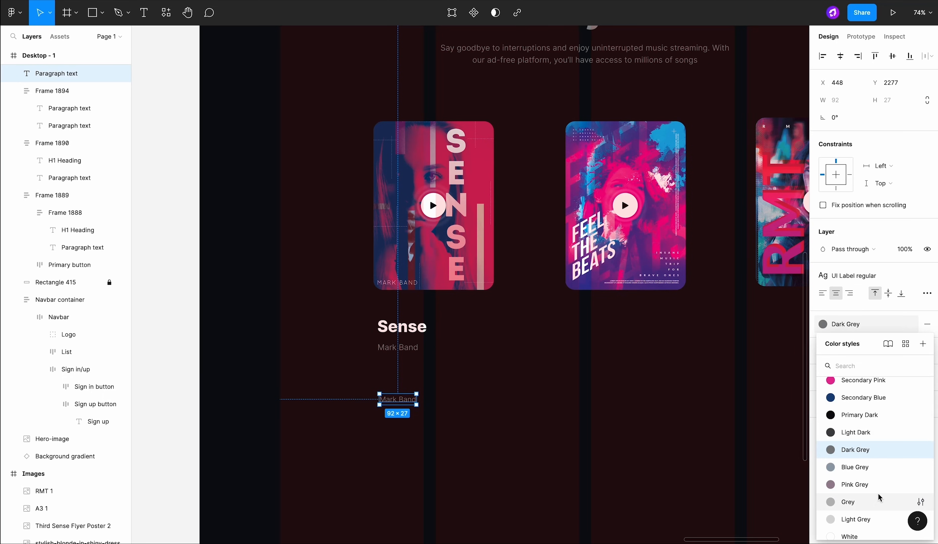
click(877, 502)
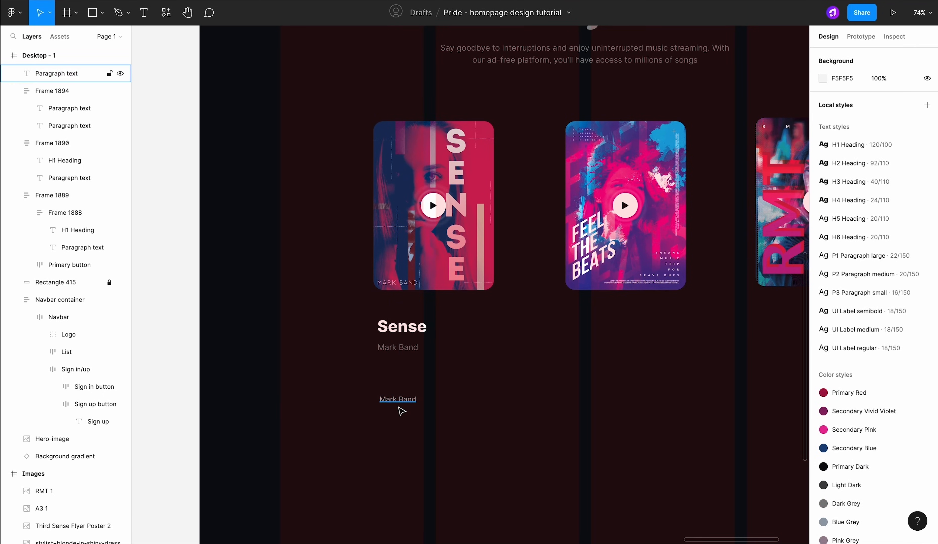
Step: Paste the headphones icon beside the lower Mark Band text and line the two up
scroll(400, 409, up, 3)
key(ctrl+v)
drag(472, 295, 362, 382)
click(400, 387)
drag(427, 393, 437, 386)
Step: Wrap the headphones icon in an auto-layout frame with 8 padding on all sides
click(370, 374)
key(ctrl+g)
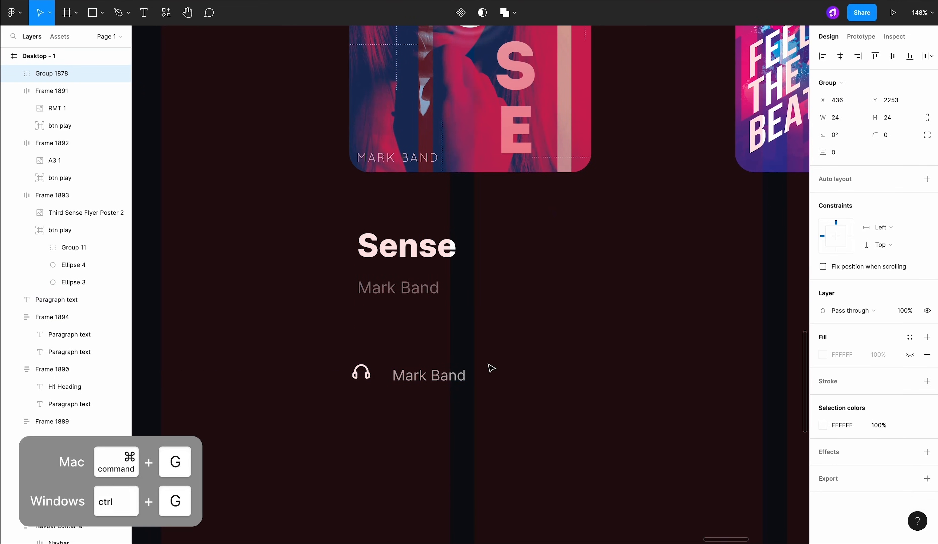
key(shift+a)
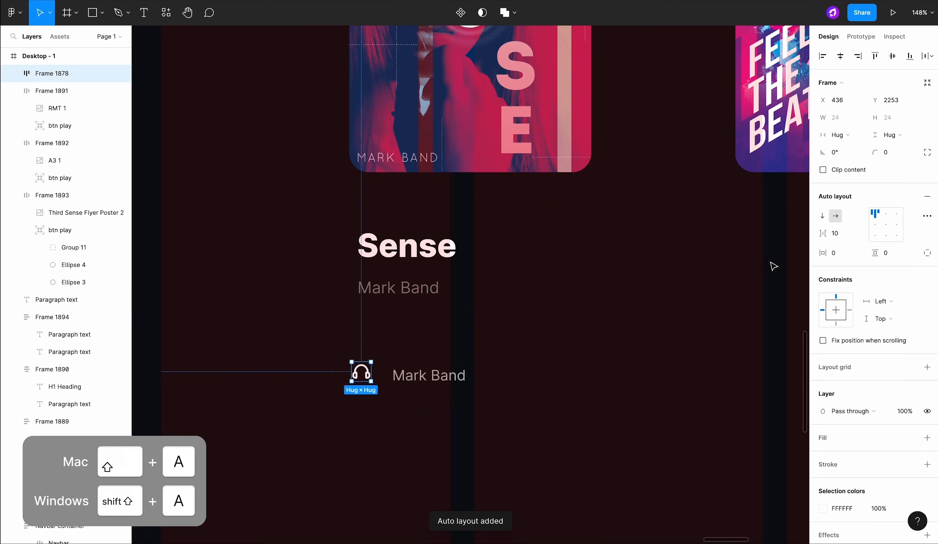
click(887, 254)
text(8)
key(Return)
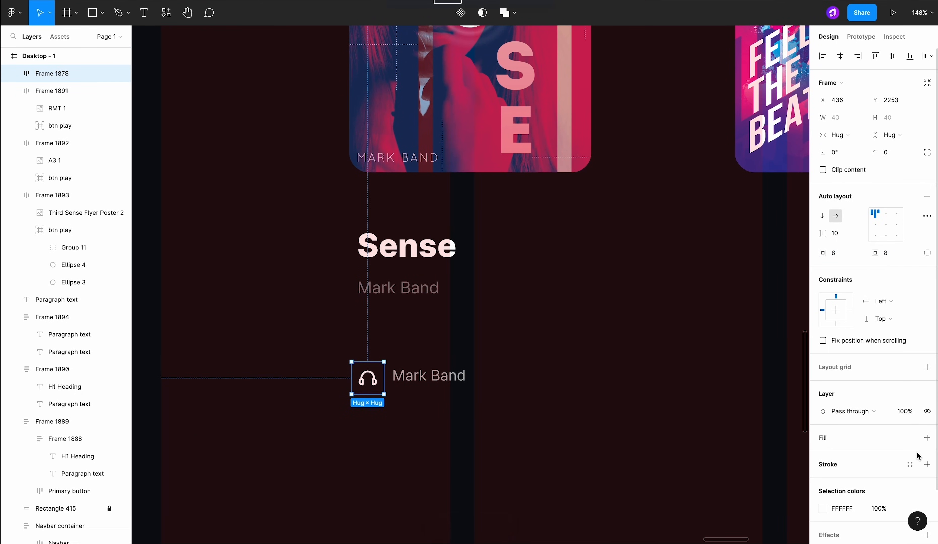
Step: Fill the badge with the Background button gradient and round its corners into a circle
click(927, 437)
click(910, 438)
scroll(881, 494, down, 2)
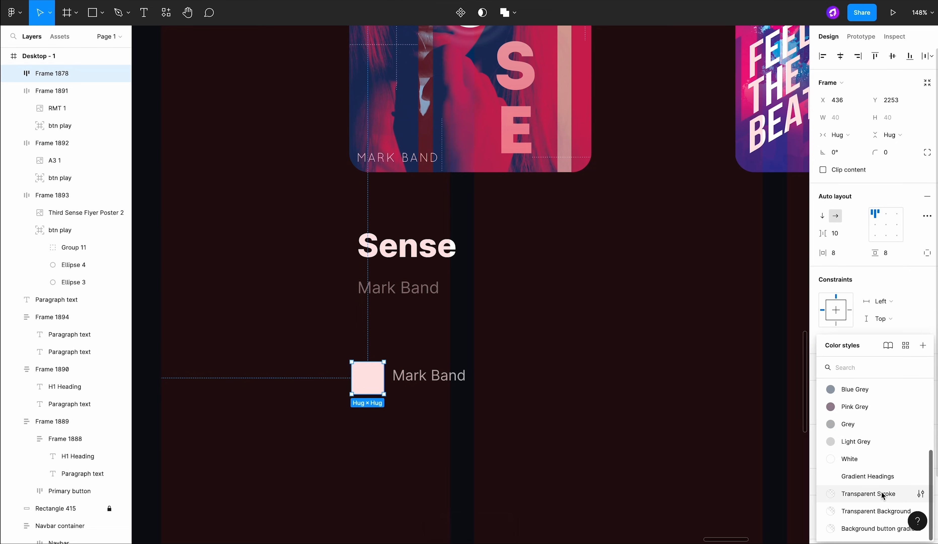
click(885, 494)
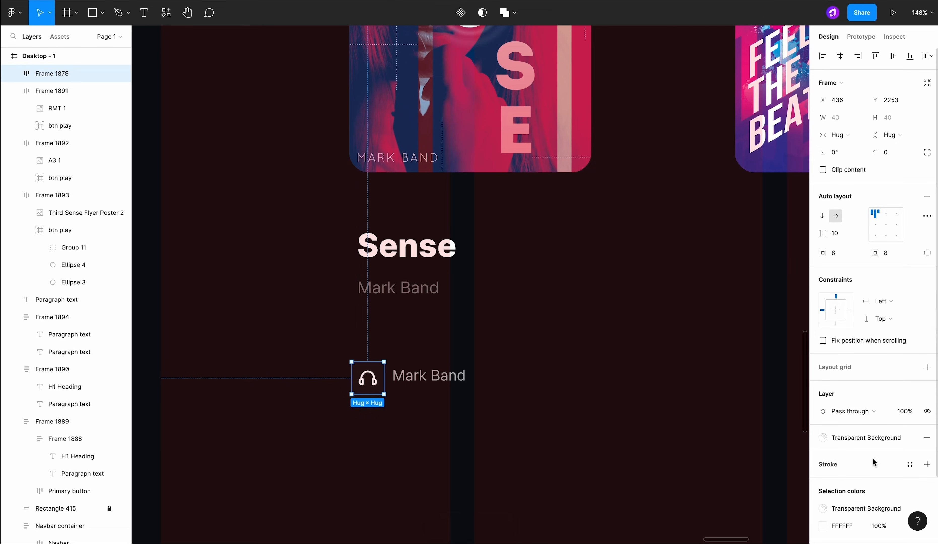
click(863, 509)
click(872, 528)
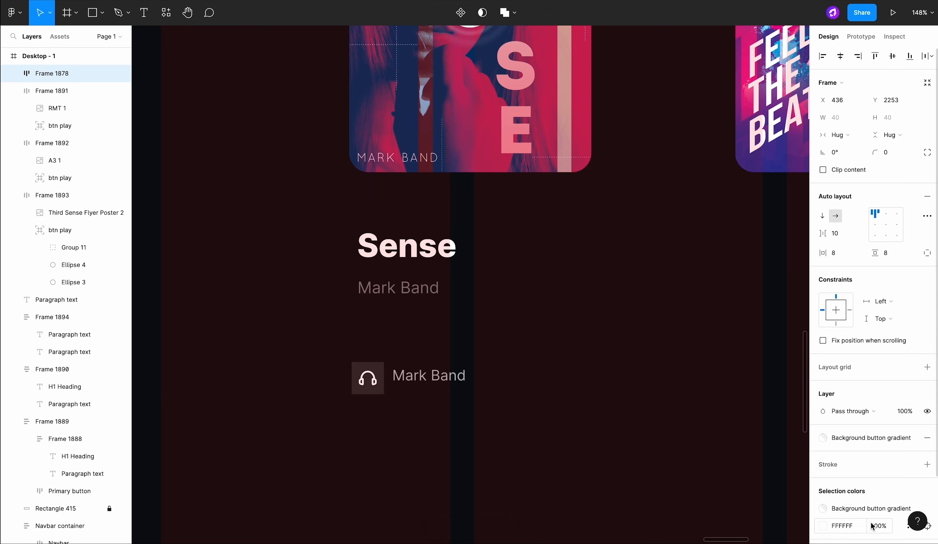
click(888, 158)
drag(876, 150, 181, 153)
Step: Colour the headphones icon Grey and select the badge together with the Mark Band text
key(Return)
click(911, 400)
scroll(783, 477, down, 5)
click(771, 468)
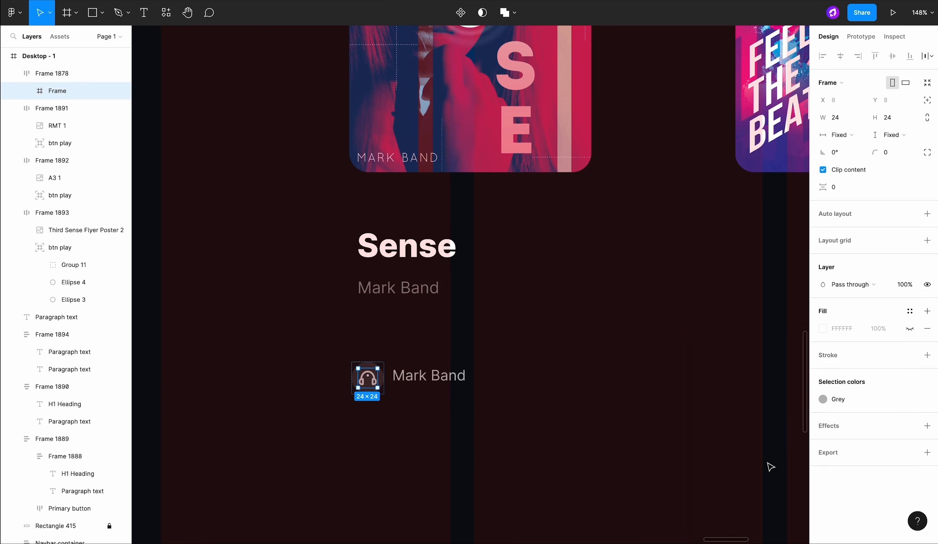
click(703, 452)
click(429, 376)
shift+click(368, 378)
Step: Wrap the badge and Mark Band text in auto layout with a 16 gap
key(shift+a)
click(845, 237)
text(16)
key(Return)
Step: Stack the Sense title block above the artist row, left-aligned, with 40 spacing
shift+click(429, 293)
key(shift+a)
click(875, 215)
shift+click(534, 160)
shift+click(528, 170)
click(836, 234)
text(40)
click(636, 234)
scroll(583, 234, down, 3)
Step: Wrap the Sense poster and text stack into one card frame with a 40 gap
click(529, 234)
shift+click(438, 343)
key(shift+a)
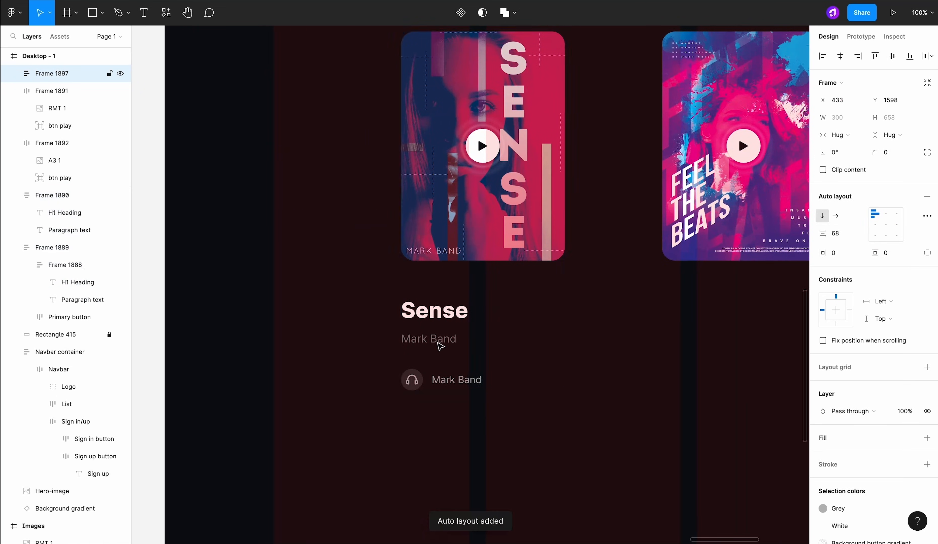
click(835, 233)
text(40)
click(645, 291)
key(Escape)
scroll(632, 293, down, 3)
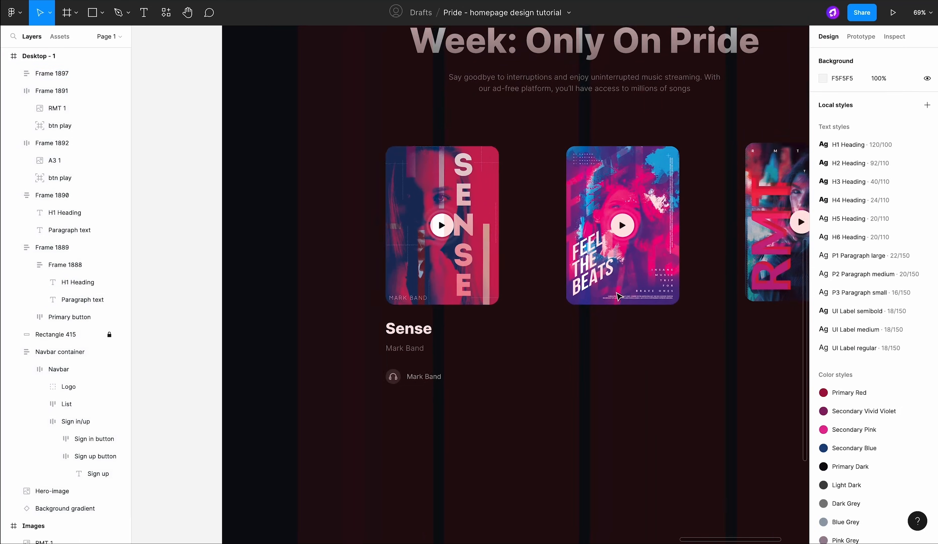
scroll(618, 296, up, 1)
Step: Give the Sense card 70 horizontal and 60 vertical padding
click(466, 278)
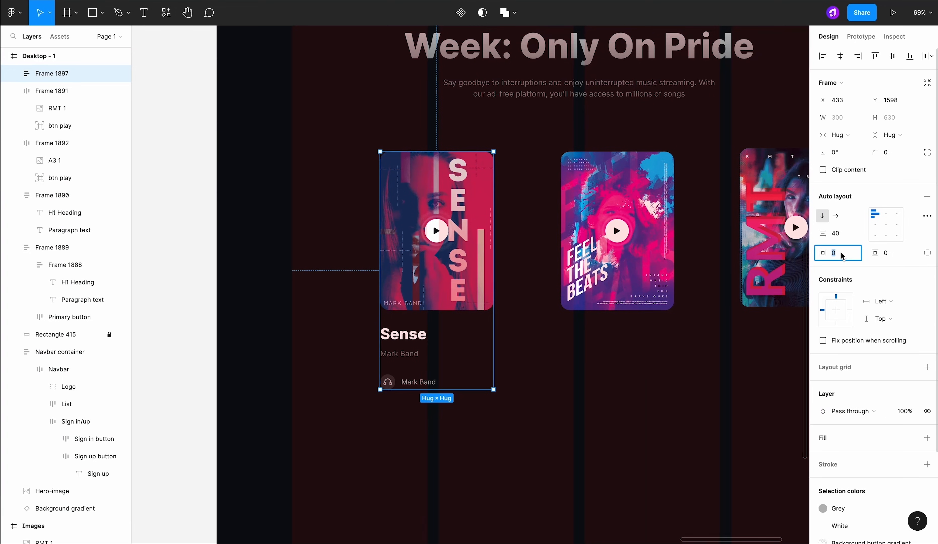
text(70)
key(Return)
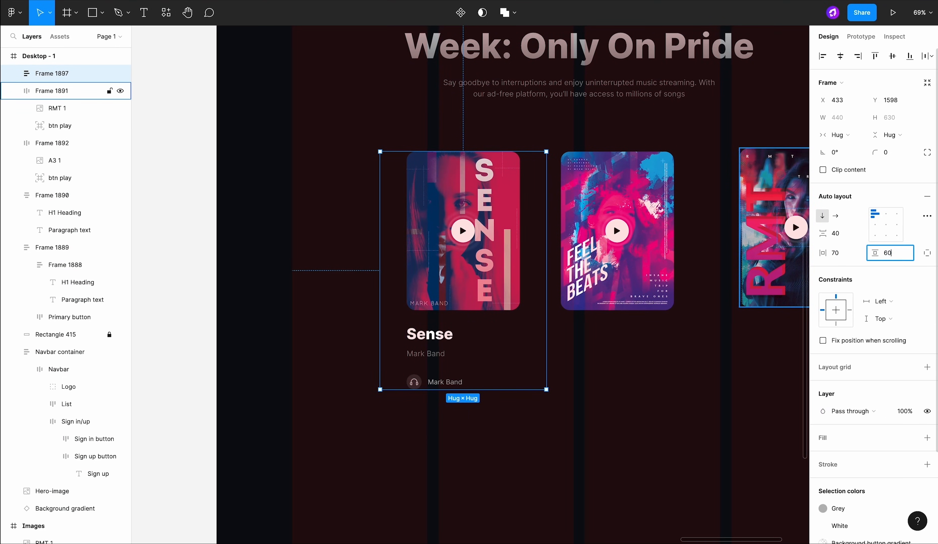
text(60)
key(Return)
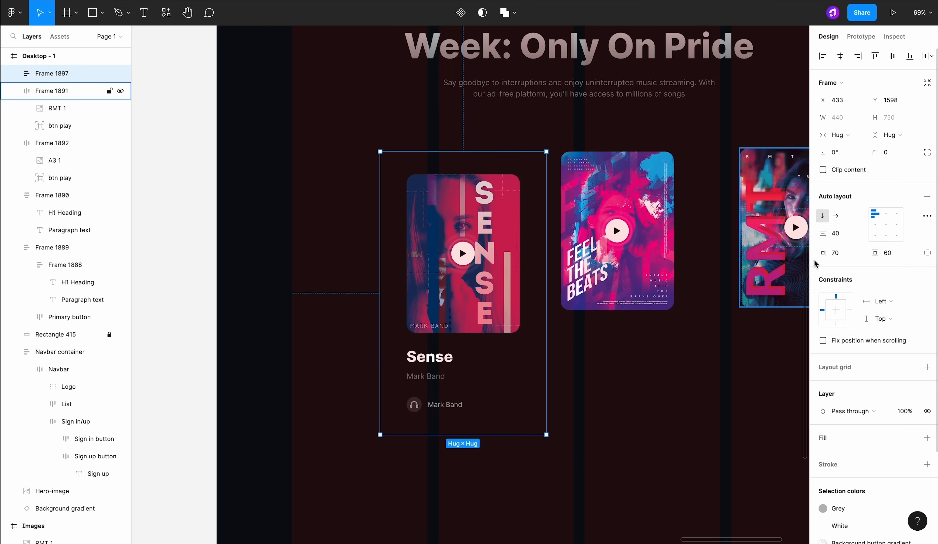
Step: Fill the card with Transparent Background and round its corners to 24
click(927, 438)
click(912, 438)
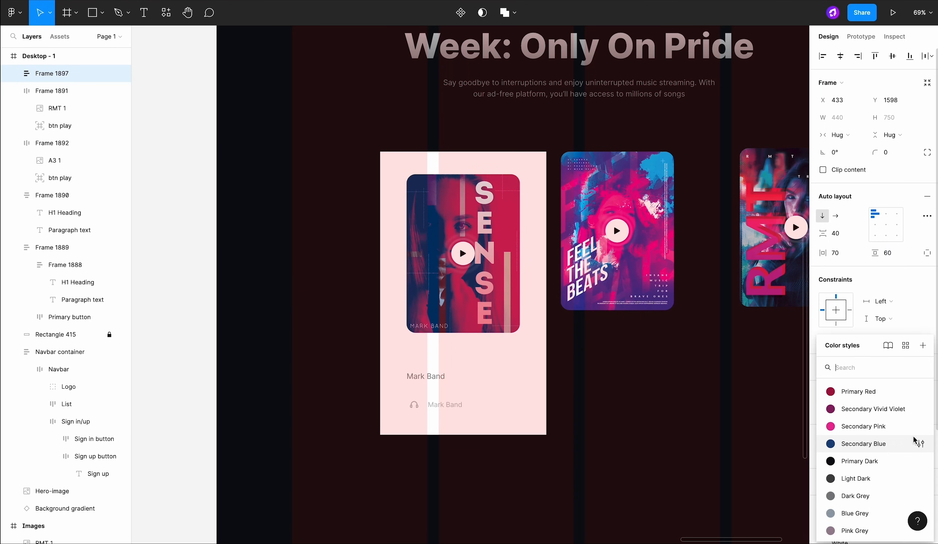
scroll(912, 443, down, 4)
click(872, 511)
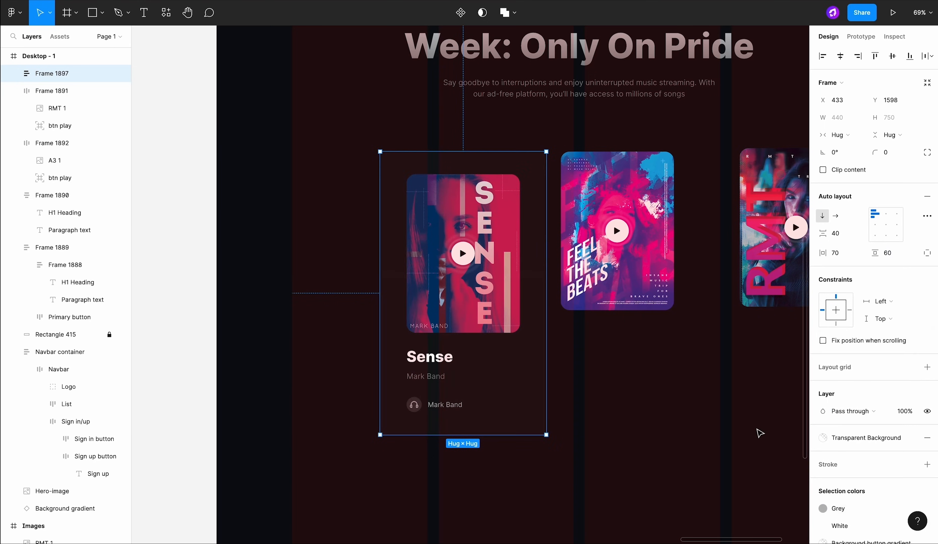
text(2)
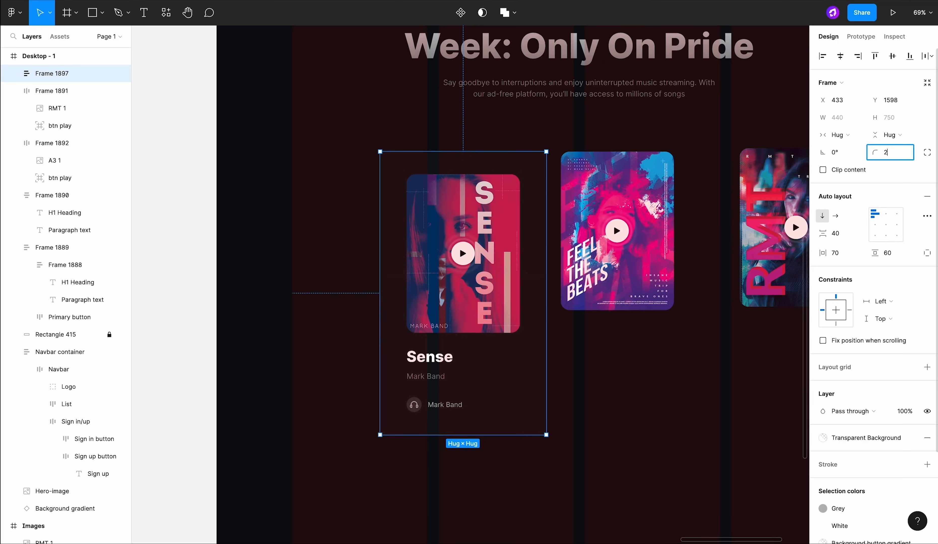
text(4)
key(Return)
Step: Add a Transparent Stroke border to the card
scroll(904, 328, down, 2)
click(928, 425)
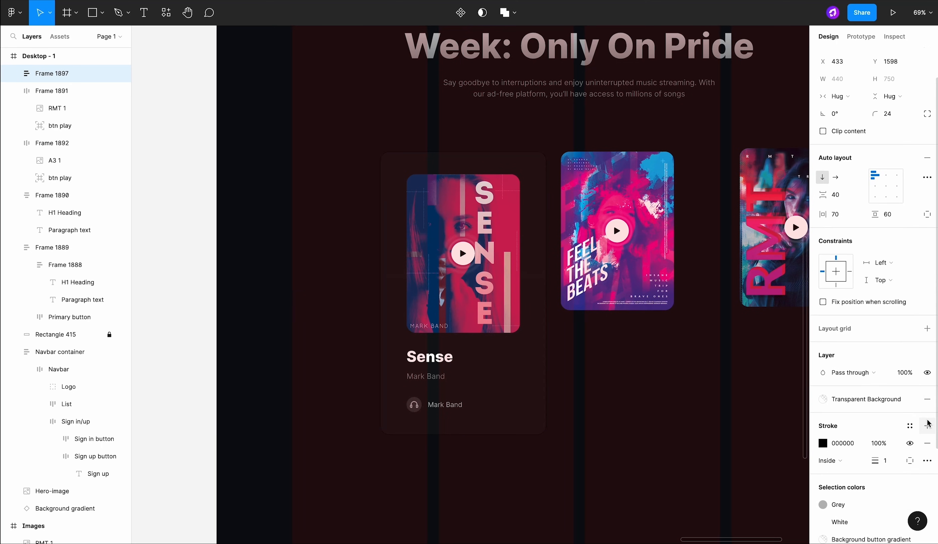
click(911, 426)
scroll(897, 454, down, 8)
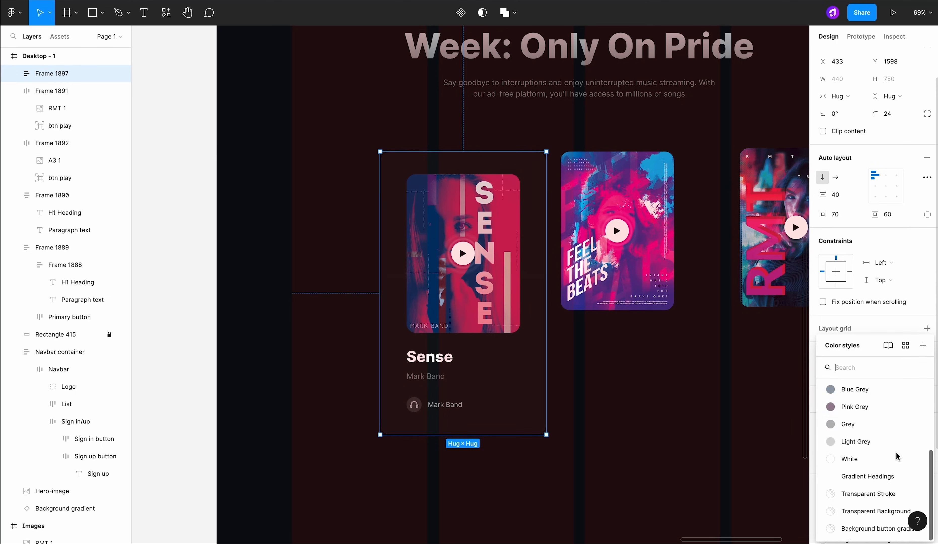
click(884, 494)
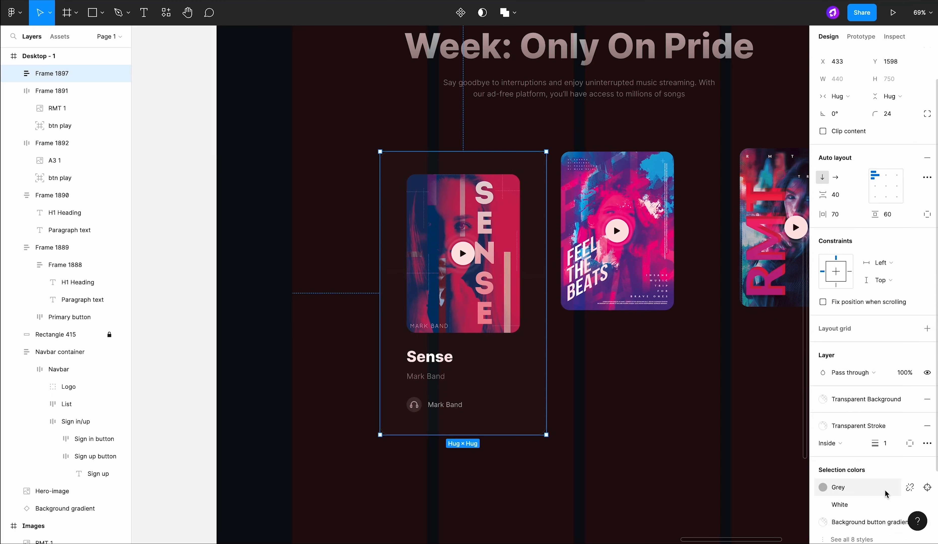
Step: Add a 33 background blur effect to the card
scroll(885, 486, down, 3)
click(927, 476)
scroll(892, 480, down, 1)
click(877, 476)
click(885, 502)
click(824, 478)
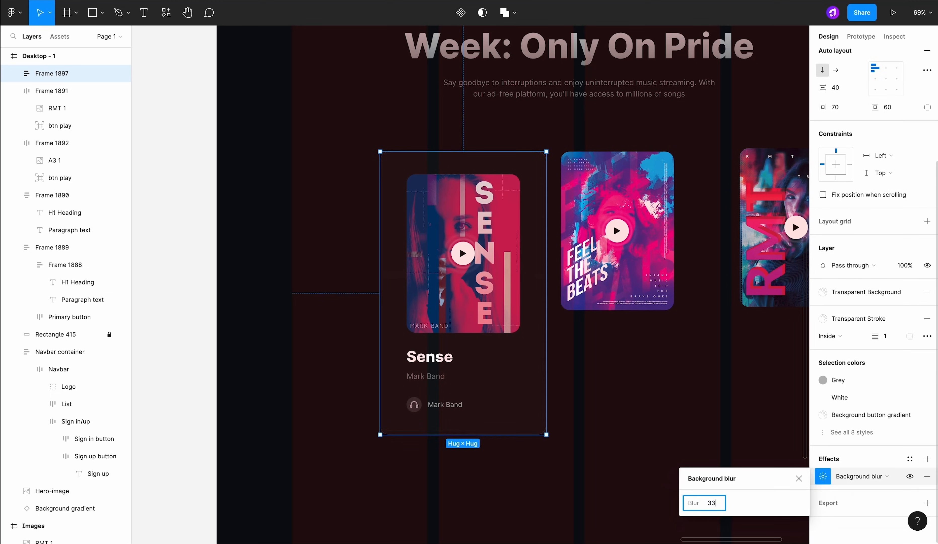
click(620, 421)
scroll(622, 423, down, 3)
scroll(622, 422, right, 3)
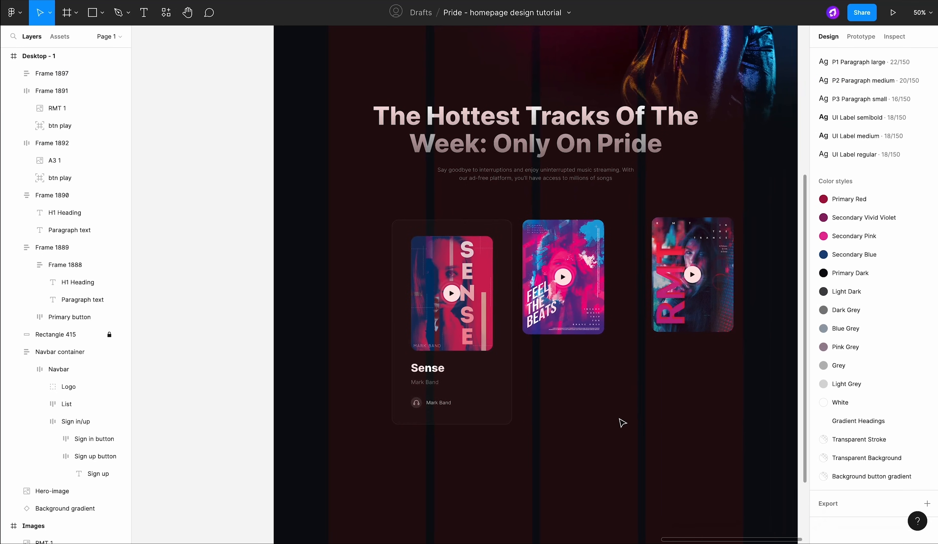
scroll(576, 407, down, 2)
Step: Shift the Sense card left and move the two loose posters below the row
drag(513, 381, 487, 379)
click(523, 383)
scroll(523, 382, up, 3)
drag(536, 339, 660, 502)
scroll(676, 434, down, 1)
scroll(691, 431, down, 2)
drag(691, 431, 691, 483)
Step: Duplicate the Sense card twice to its right
click(494, 293)
alt+drag(437, 288, 681, 289)
click(598, 441)
Step: Replace the middle card's poster with the FEEL THE BEATS poster
key(super+c)
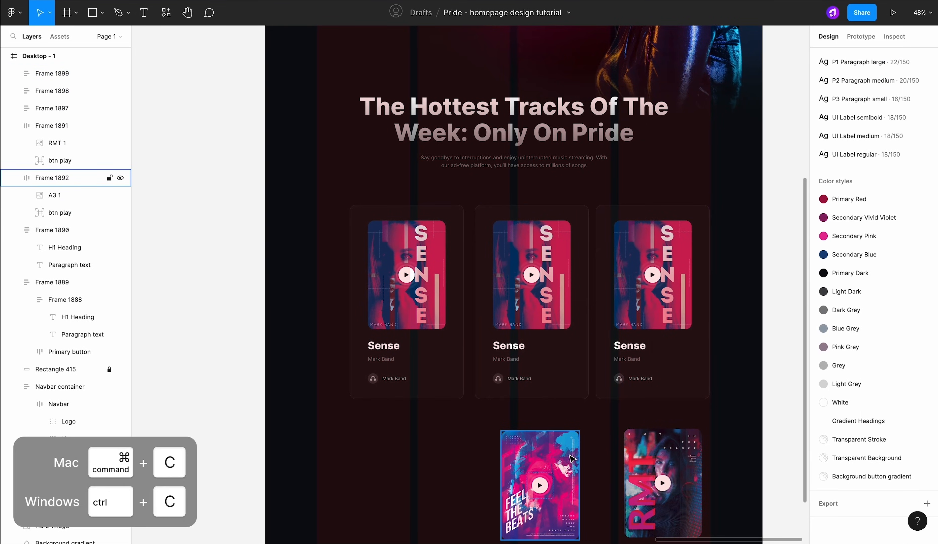
click(571, 459)
scroll(571, 457, down, 1)
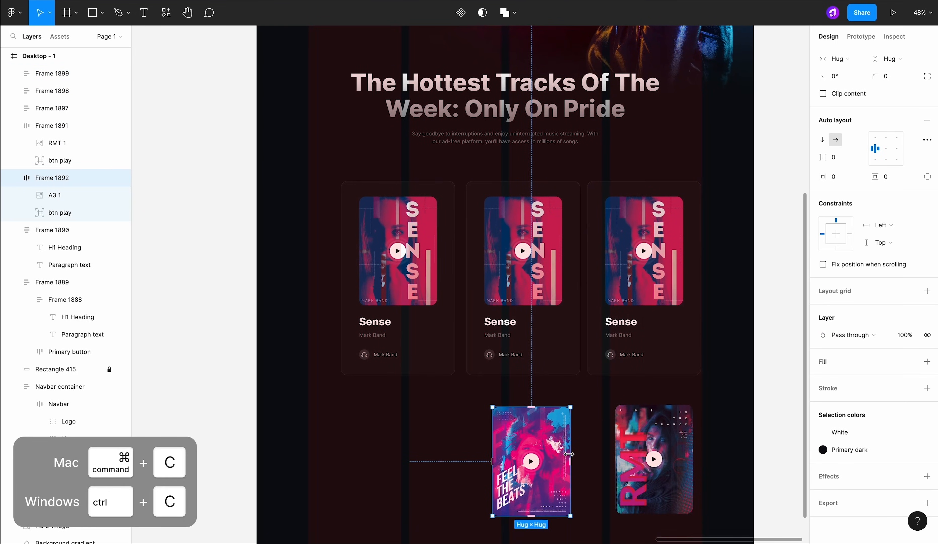
double_click(539, 224)
right_click(541, 202)
mouse_move(581, 243)
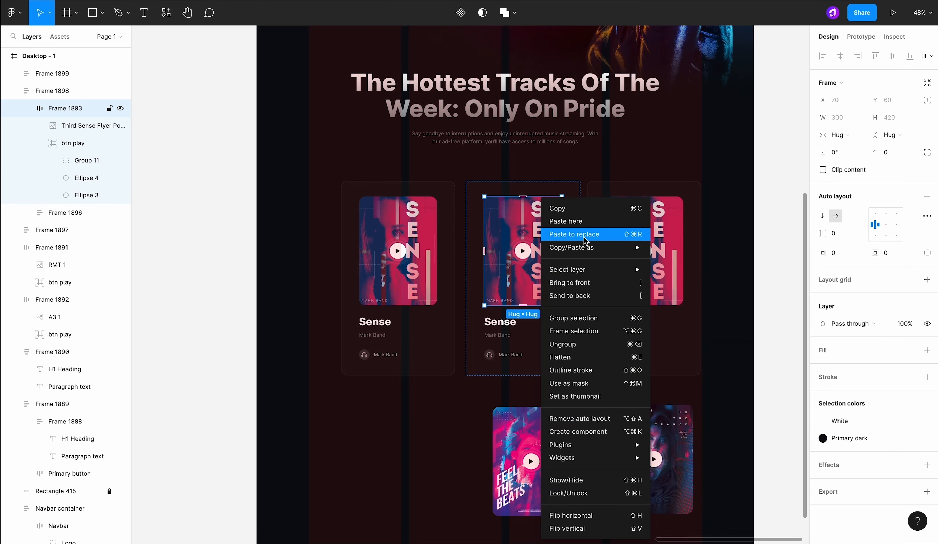
click(586, 239)
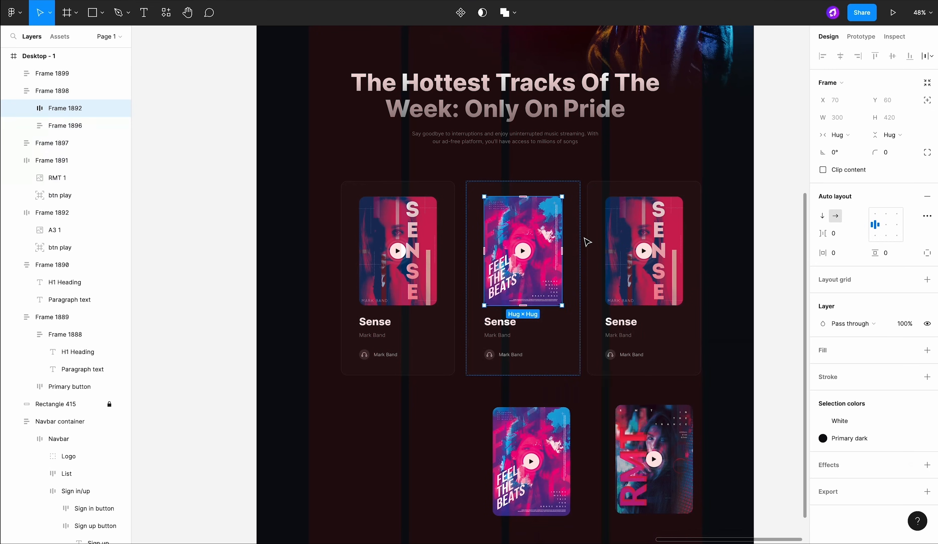
click(594, 411)
Step: Replace the third card's poster with the RMT poster
click(621, 408)
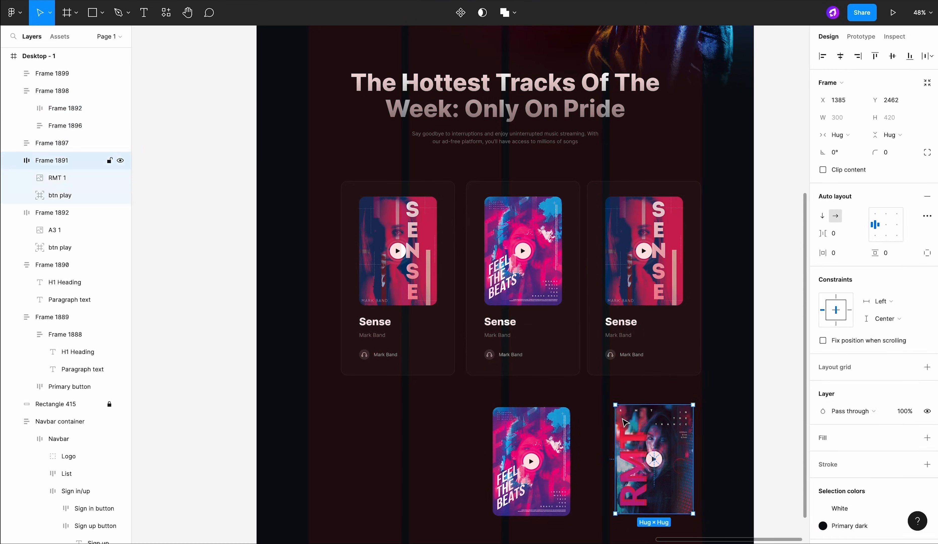
double_click(637, 261)
right_click(638, 261)
click(673, 238)
click(716, 404)
Step: Retitle the middle card 'Feel The Beats' with artist line 'Auro'
click(565, 351)
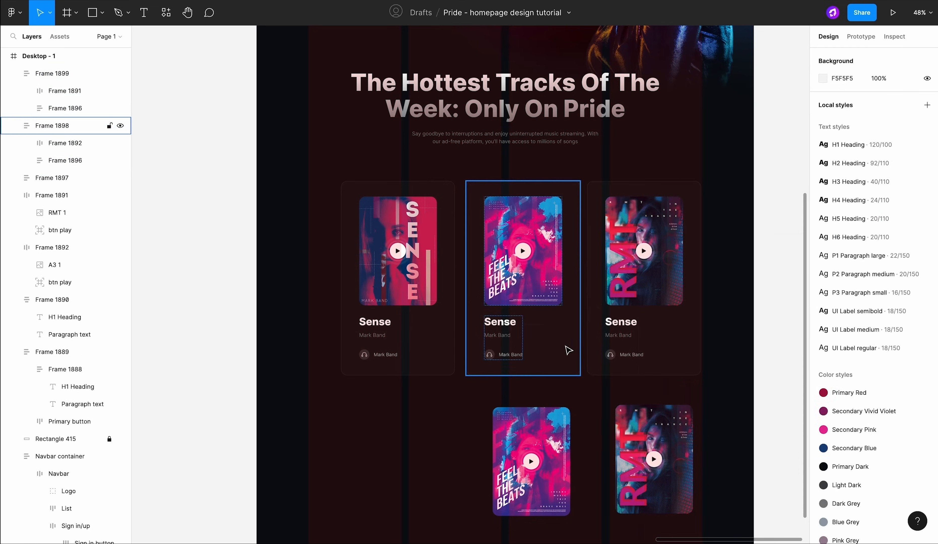
double_click(516, 324)
text(Feel the)
key(BackSpace)
key(BackSpace)
key(BackSpace)
key(BackSpace)
text(The Beats)
double_click(497, 335)
scroll(584, 362, up, 3)
text(Auro)
Step: Set the listen counts to 136K on the first card and 321K Listens on the middle card
double_click(313, 352)
text(136K Listens)
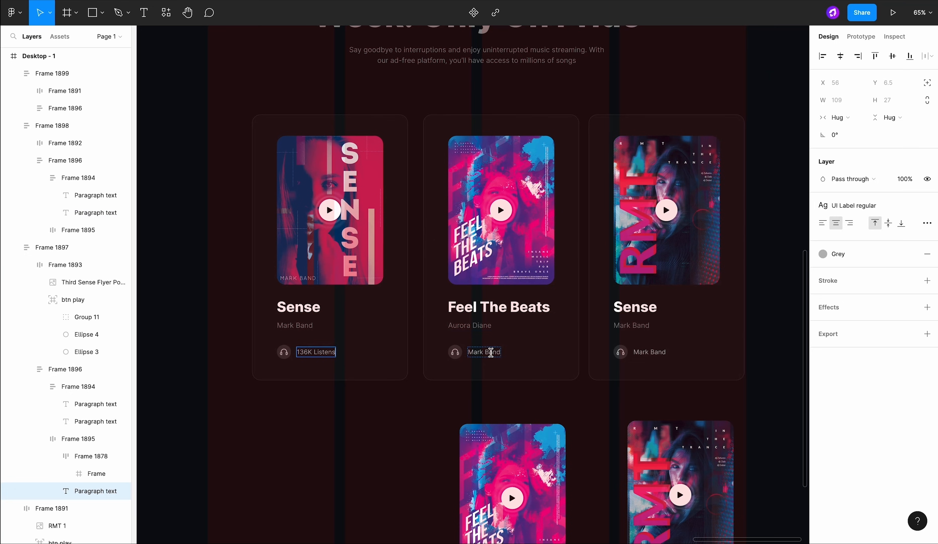
double_click(491, 352)
text(321K Listens)
click(467, 415)
Step: Retitle the third card 'The Trance', enter its artist name, and edit its listen count
scroll(547, 379, right, 4)
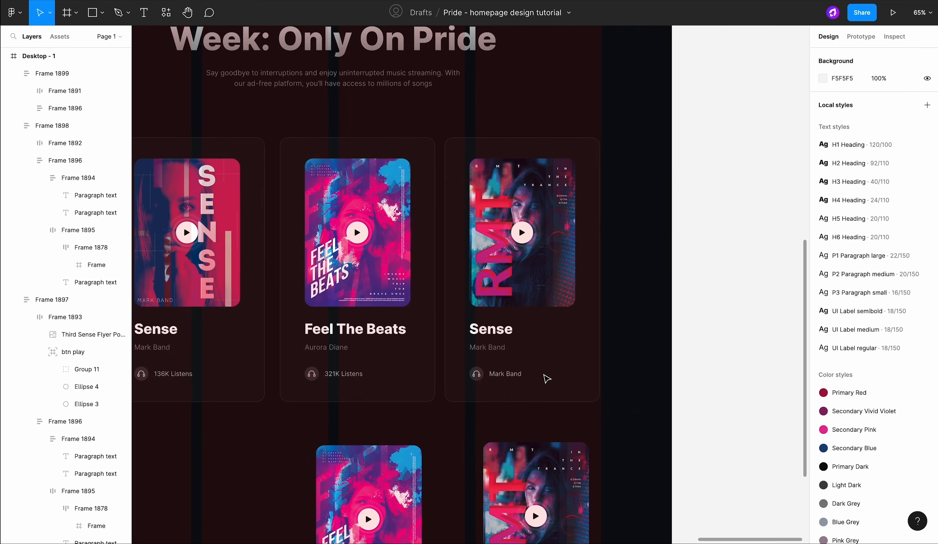
double_click(496, 347)
text(Rita Mam Tina)
double_click(491, 329)
text(The Trance)
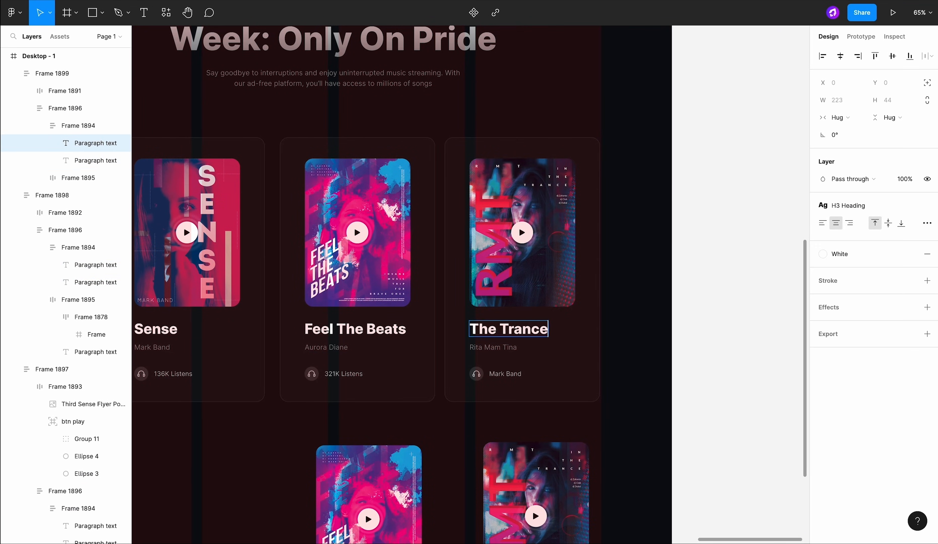
double_click(504, 374)
text(1)
Step: Delete the leftover posters below the cards
click(568, 385)
click(628, 396)
scroll(628, 397, down, 5)
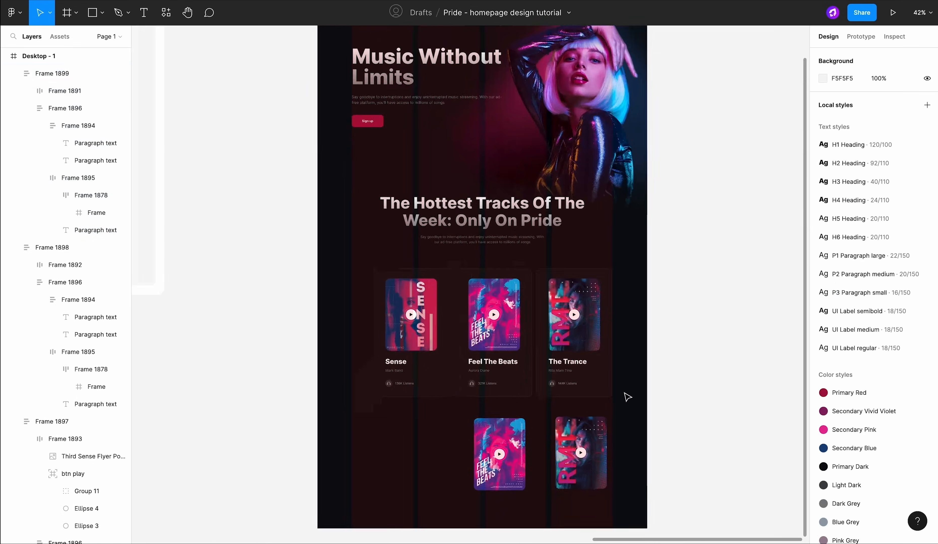
drag(626, 396, 492, 469)
key(Delete)
Step: Wrap the Sense, Feel The Beats and The Trance cards in an auto-layout row using Space between spacing
scroll(494, 469, up, 4)
click(524, 320)
shift+click(414, 313)
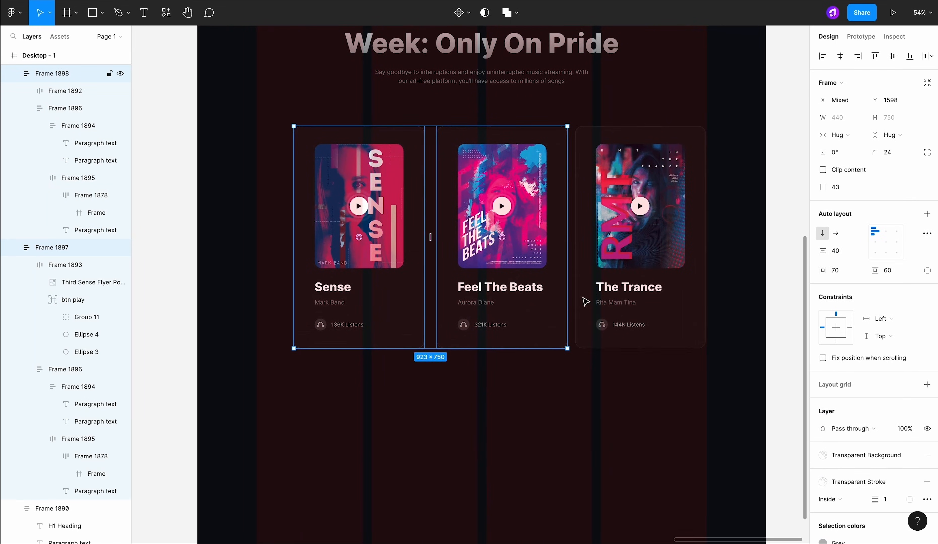
shift+click(584, 299)
scroll(639, 304, right, 2)
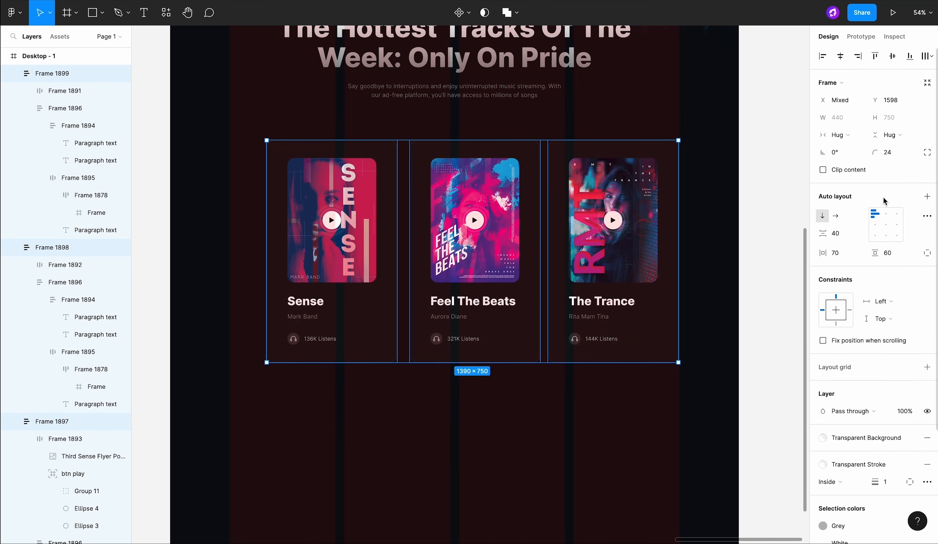
click(927, 197)
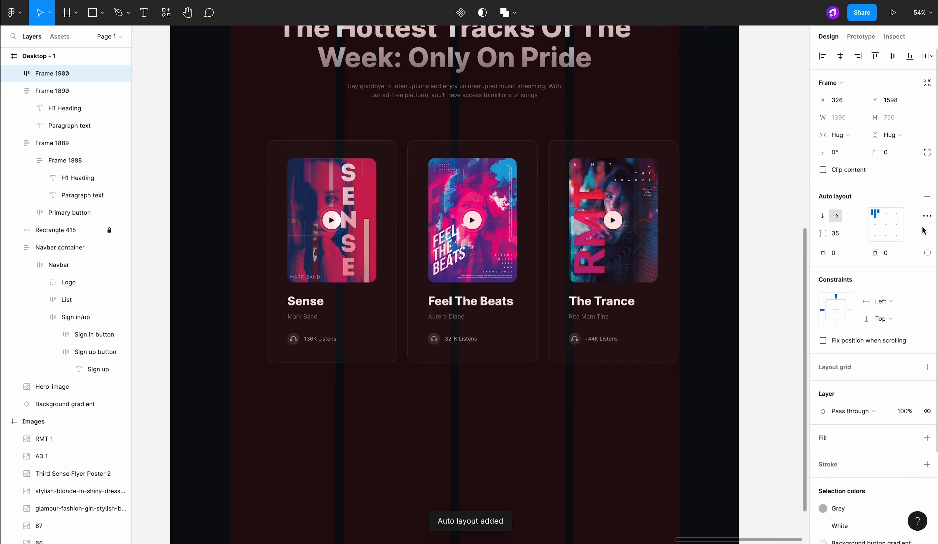
click(927, 216)
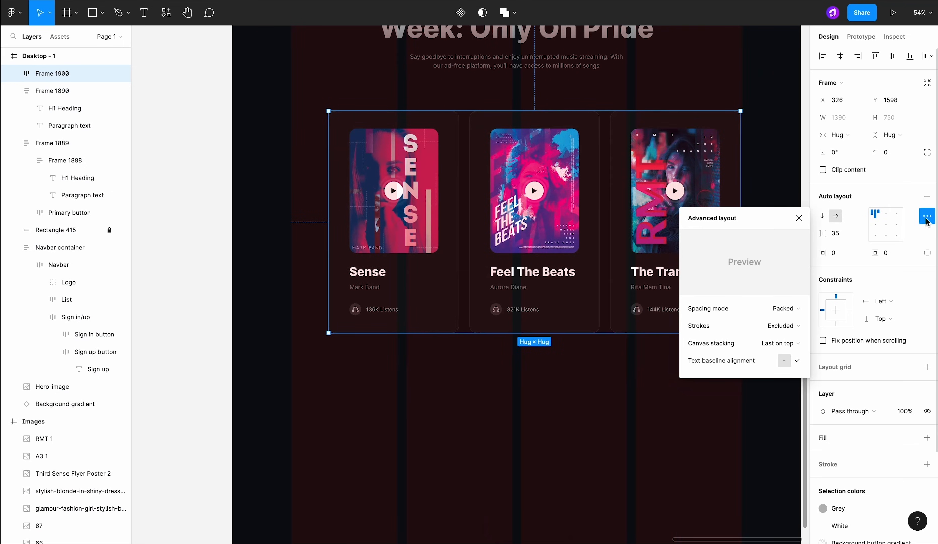
click(804, 315)
click(789, 321)
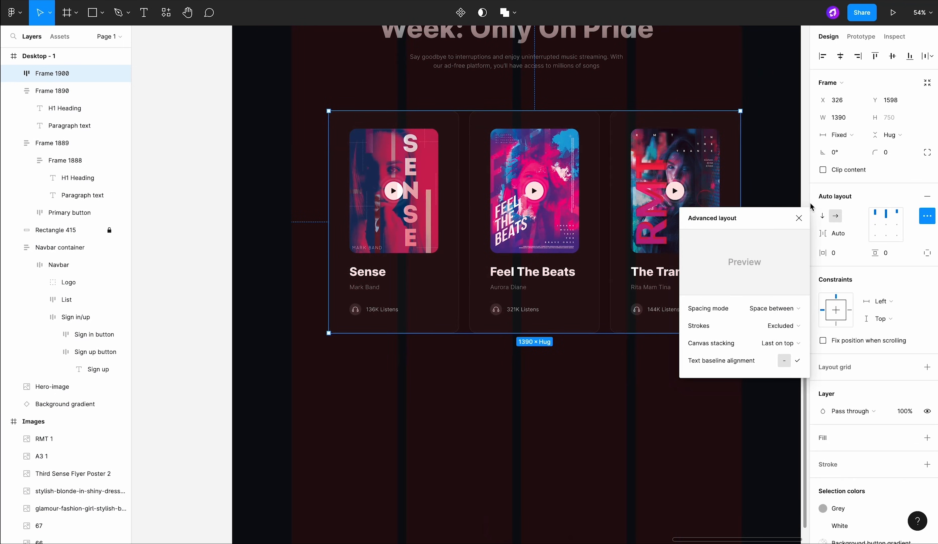
click(809, 220)
Step: Widen the card row from its left edge to a fixed 1520 width
mouse_move(329, 268)
mouse_down()
mouse_move(307, 268)
mouse_move(344, 268)
mouse_move(313, 268)
mouse_up()
click(756, 227)
scroll(756, 226, up, 6)
click(723, 350)
scroll(710, 388, down, 10)
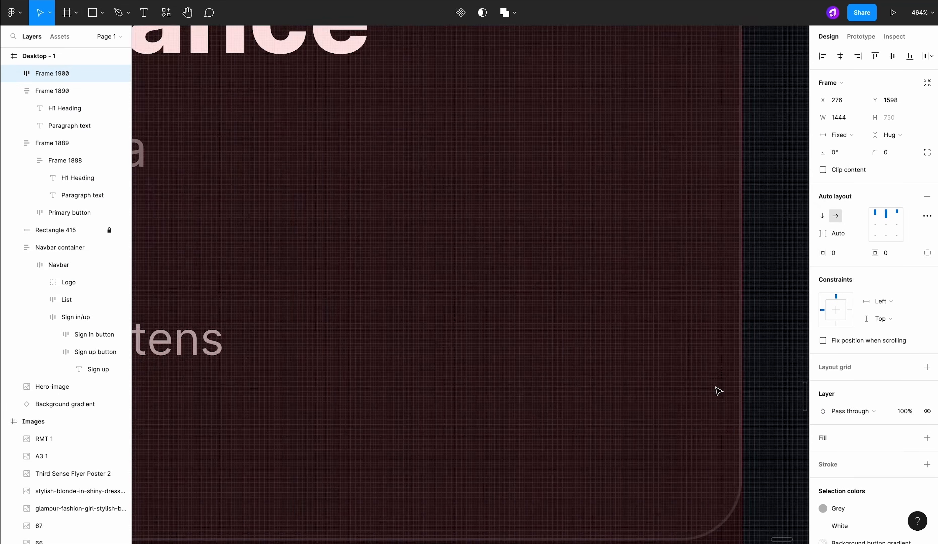
scroll(772, 372, down, 5)
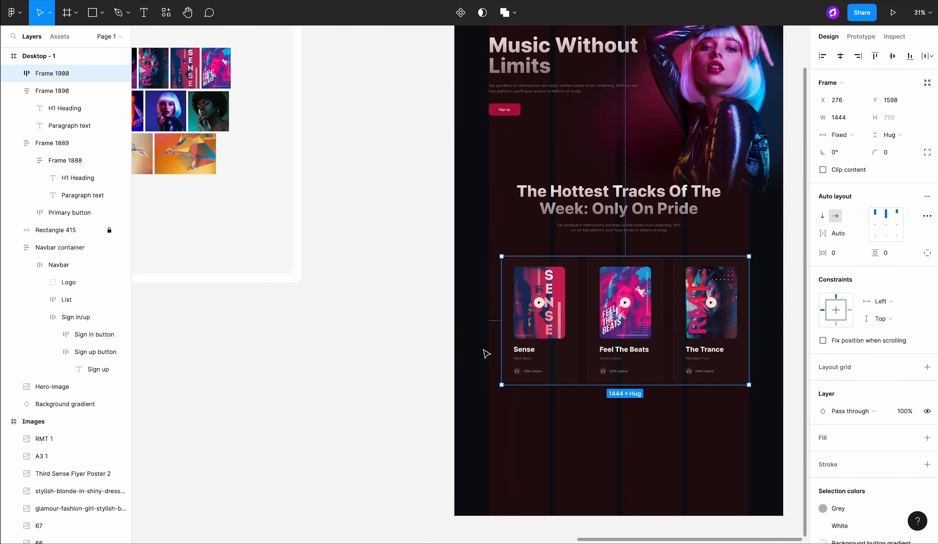
scroll(486, 353, up, 2)
drag(511, 351, 500, 351)
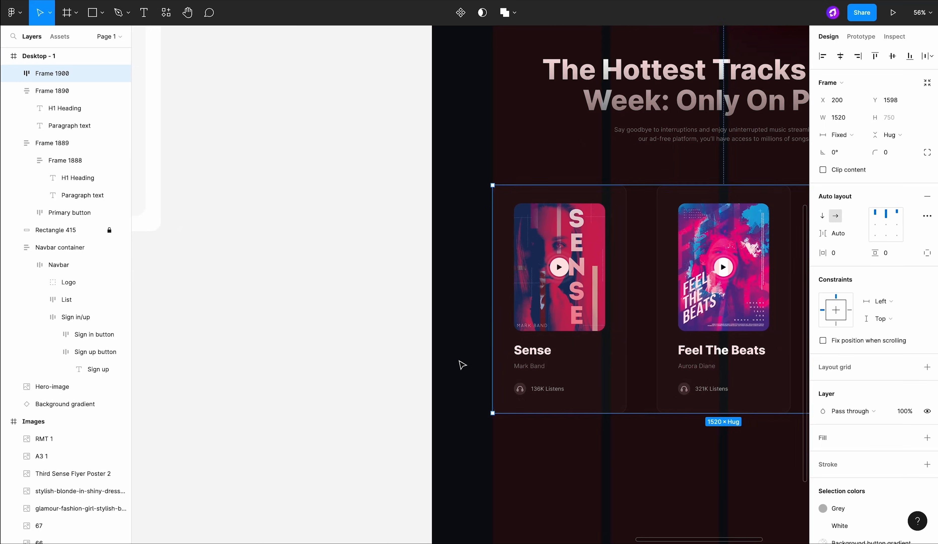
scroll(464, 364, down, 5)
click(492, 411)
scroll(522, 387, up, 5)
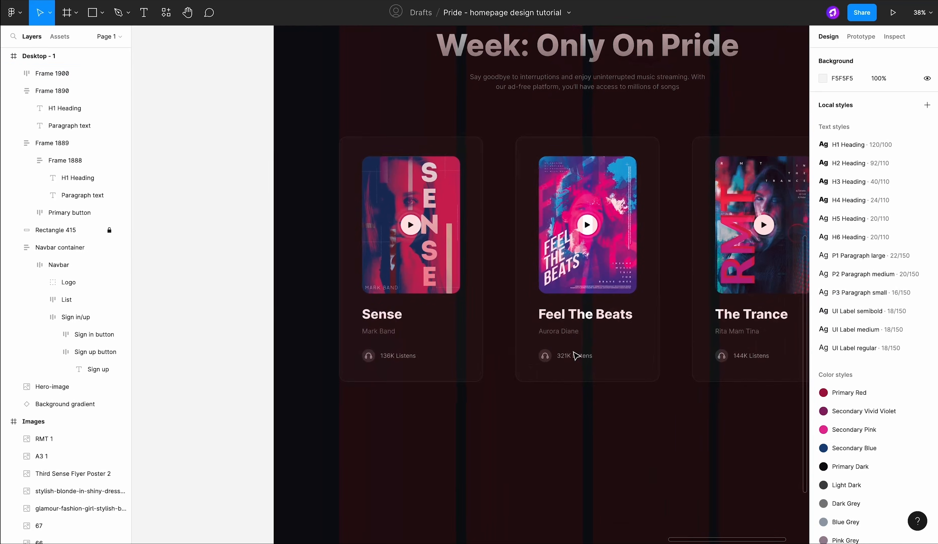
click(608, 342)
Step: Raise the Feel The Beats card with 0 top and 80 bottom padding, and centre the row's cards vertically
key(shift+2)
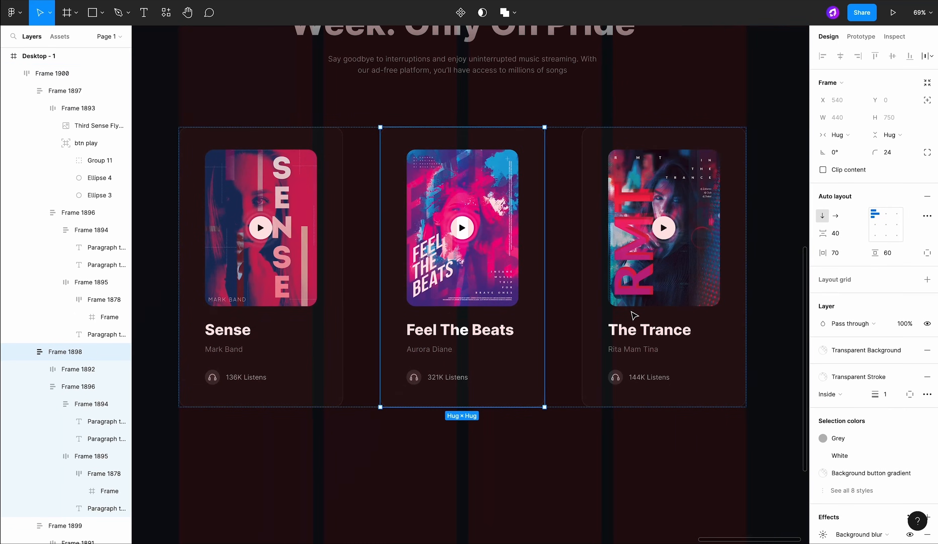
key(shift+a)
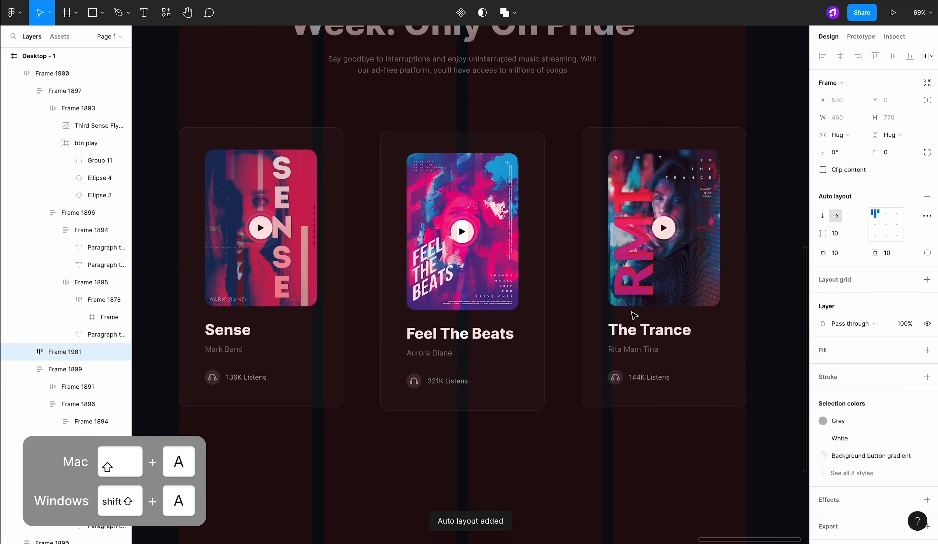
drag(823, 253, 815, 253)
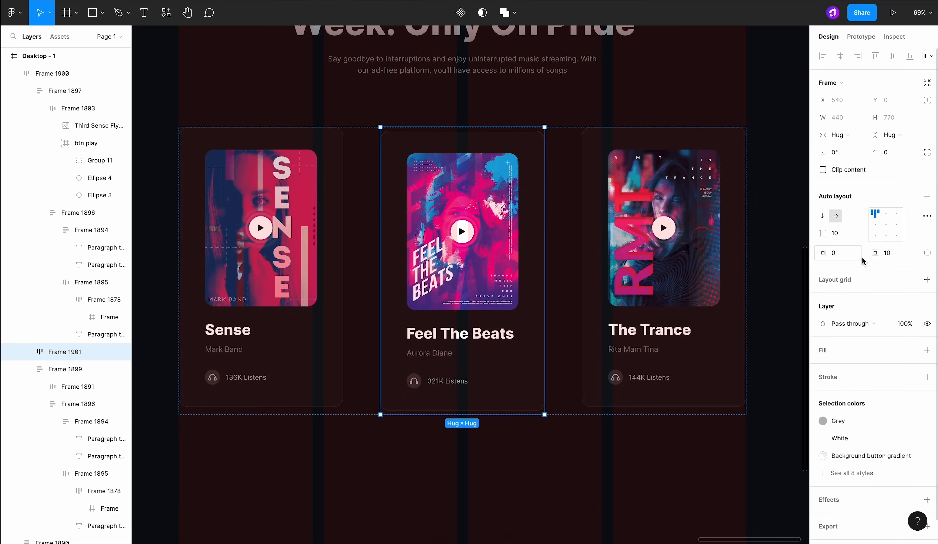
click(924, 257)
click(894, 258)
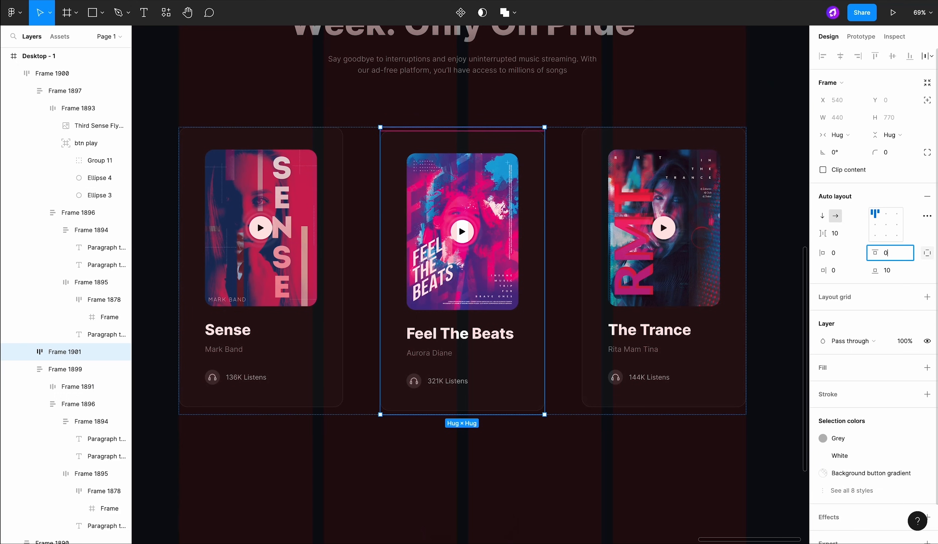
text(0)
key(Return)
click(893, 273)
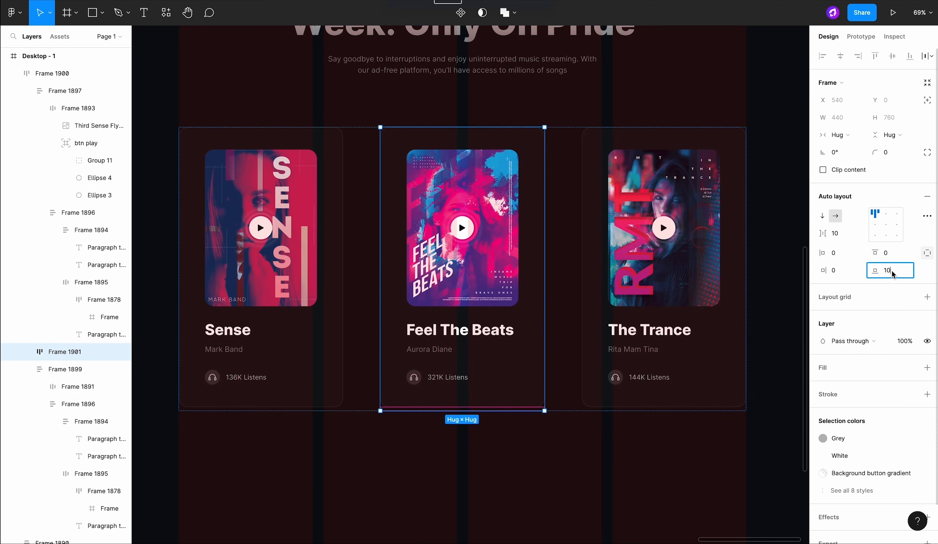
text(80)
key(Return)
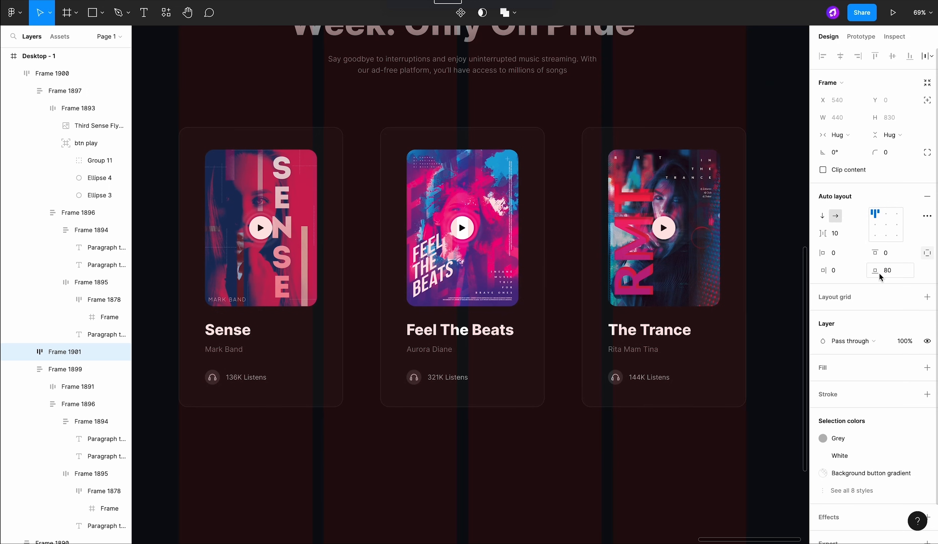
click(576, 339)
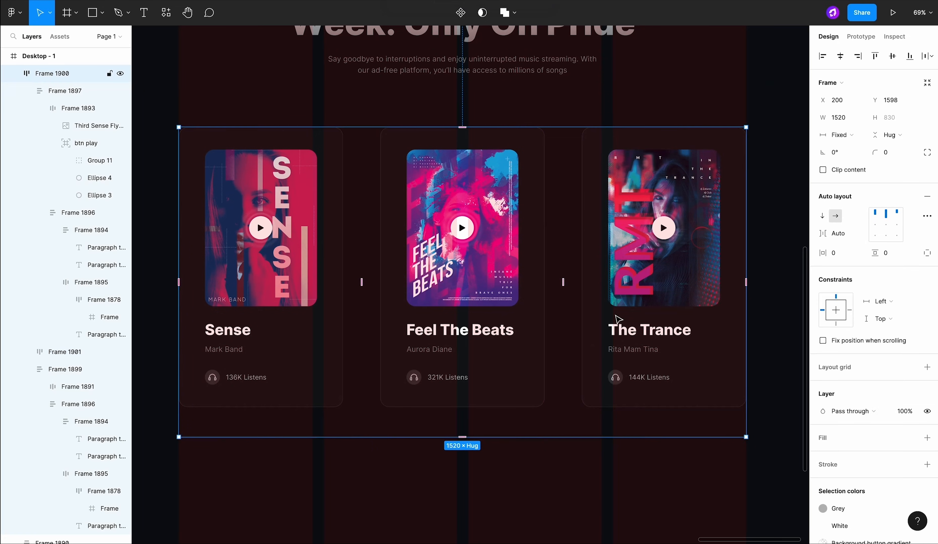
click(877, 227)
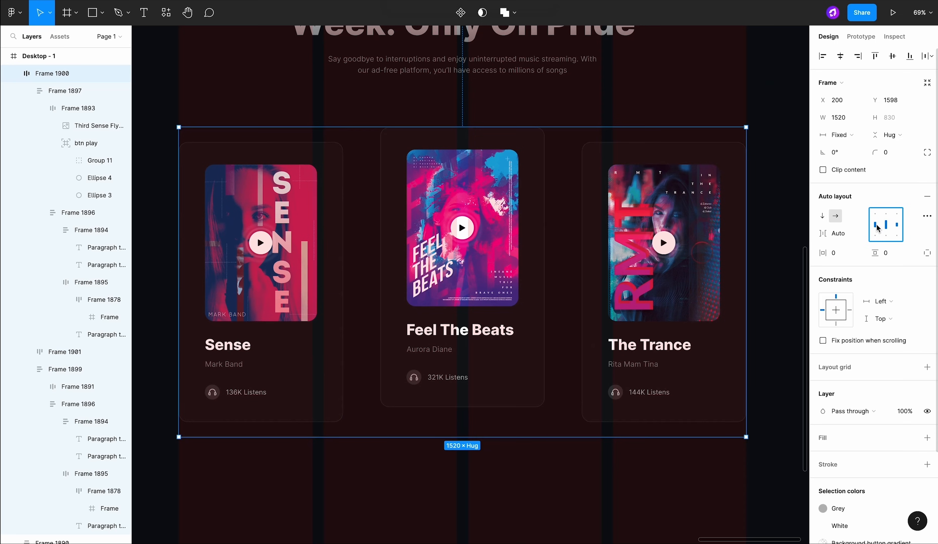
Step: Detach the Feel The Beats card's fill and make it a linear gradient with a 90% first stop
click(537, 151)
click(910, 349)
click(823, 367)
click(692, 262)
click(707, 284)
click(791, 445)
text(90)
key(Return)
Step: Make the first gradient stop fully opaque, the right stop 15%, and the fill 20% opacity
drag(799, 432, 802, 433)
click(795, 446)
click(800, 249)
click(793, 448)
key(Return)
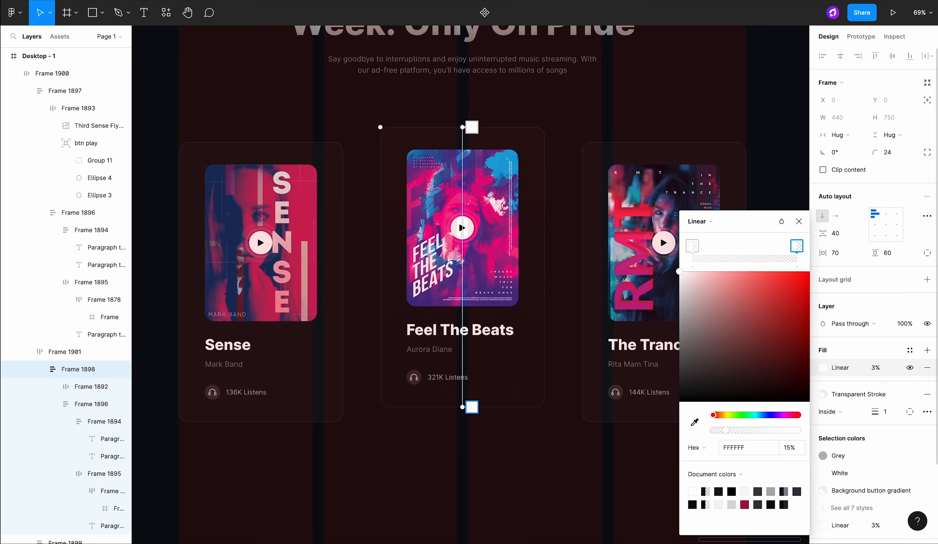
click(874, 370)
text(20)
key(Return)
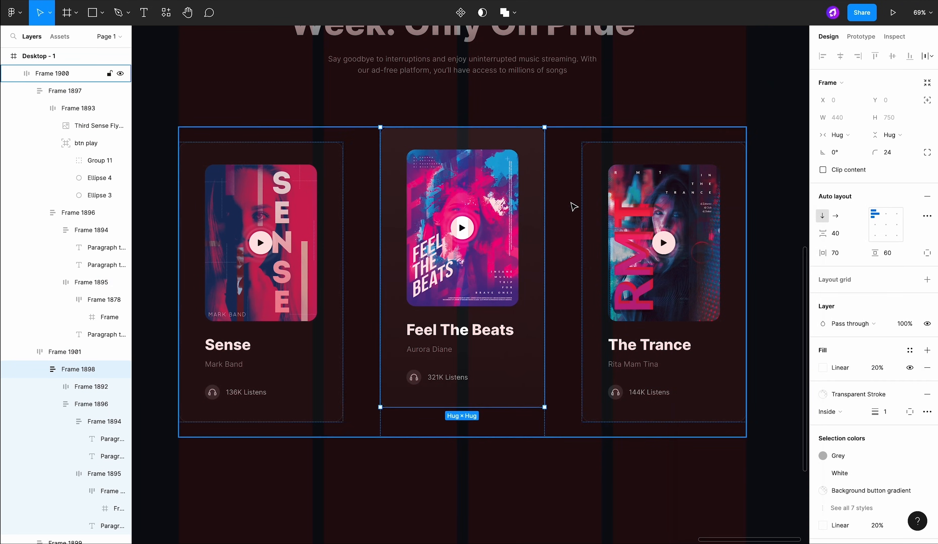
Step: Stack the section heading and card row in one auto-layout column with a 138 gap
click(565, 211)
scroll(565, 211, down, 3)
scroll(565, 211, up, 2)
click(562, 179)
shift+click(556, 156)
shift+click(502, 272)
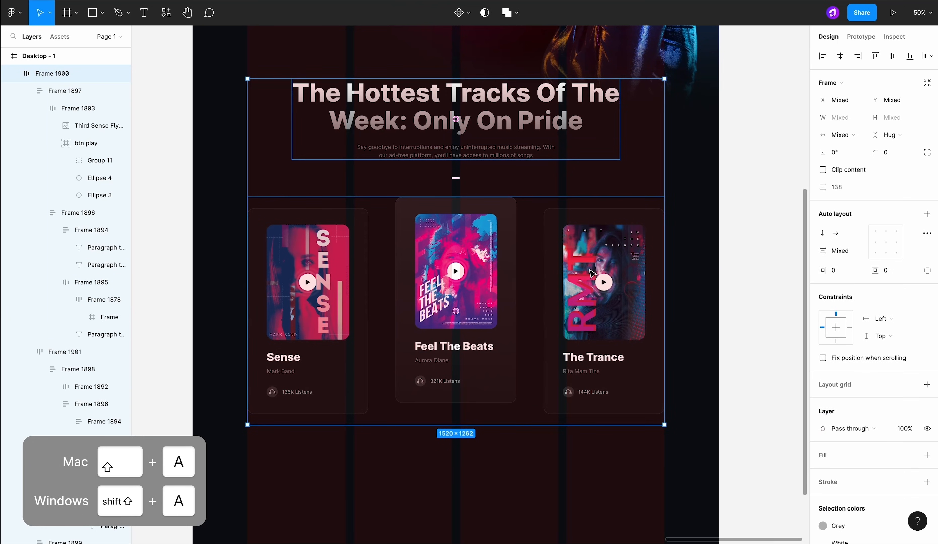
key(shift+a)
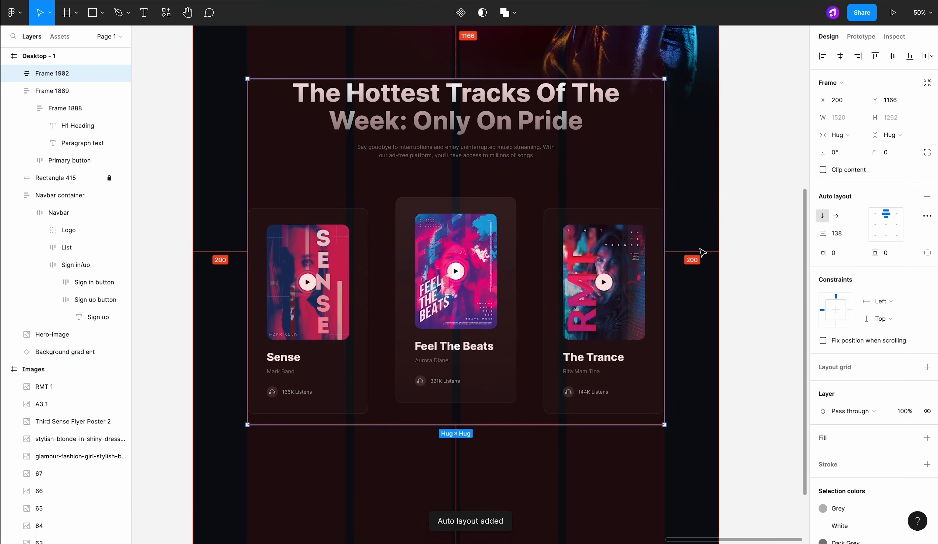
click(838, 233)
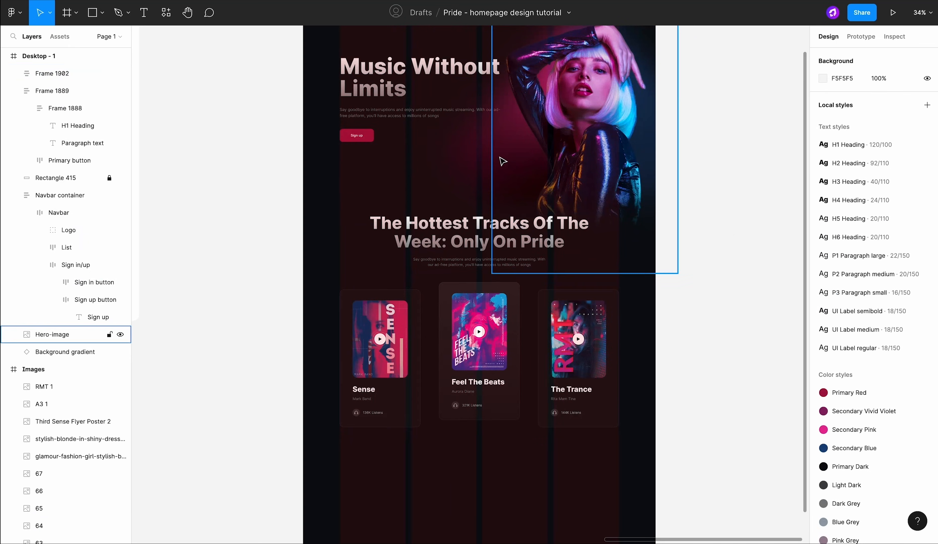
Step: Duplicate the Background gradient below, rotate it to -90°, and resize it into a band behind the cards
click(491, 159)
scroll(491, 160, down, 1)
alt+drag(492, 161, 492, 413)
shift+drag(512, 314, 566, 381)
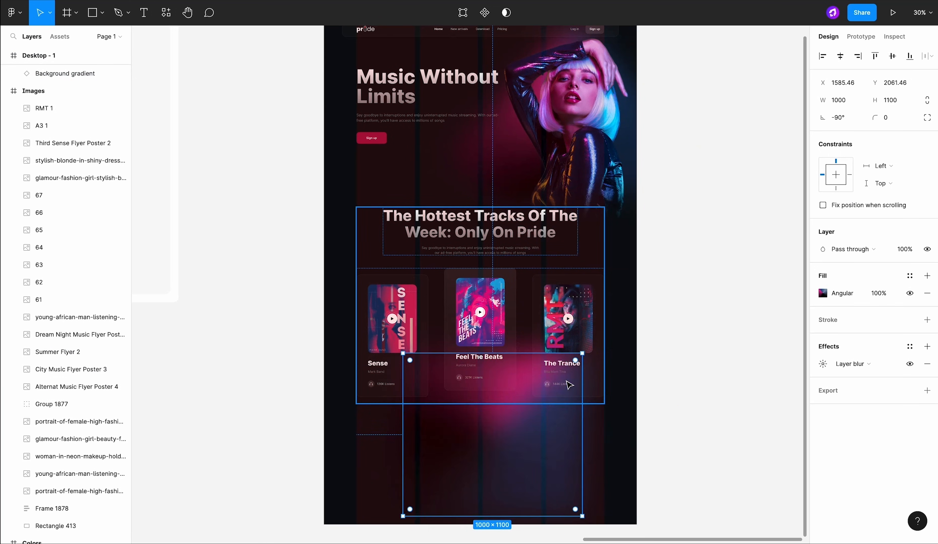
scroll(569, 385, down, 2)
drag(442, 478, 442, 374)
drag(402, 345, 325, 360)
drag(583, 345, 616, 293)
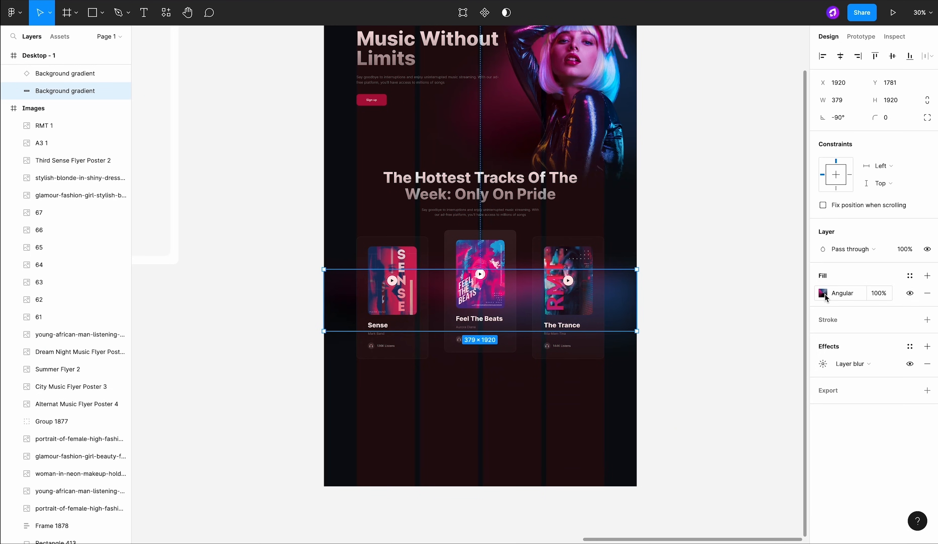
Step: Recolour the band's angular gradient with the sampled dark page colour and a softened pink E52996 stop
click(824, 294)
key(i)
click(371, 366)
drag(577, 328, 435, 350)
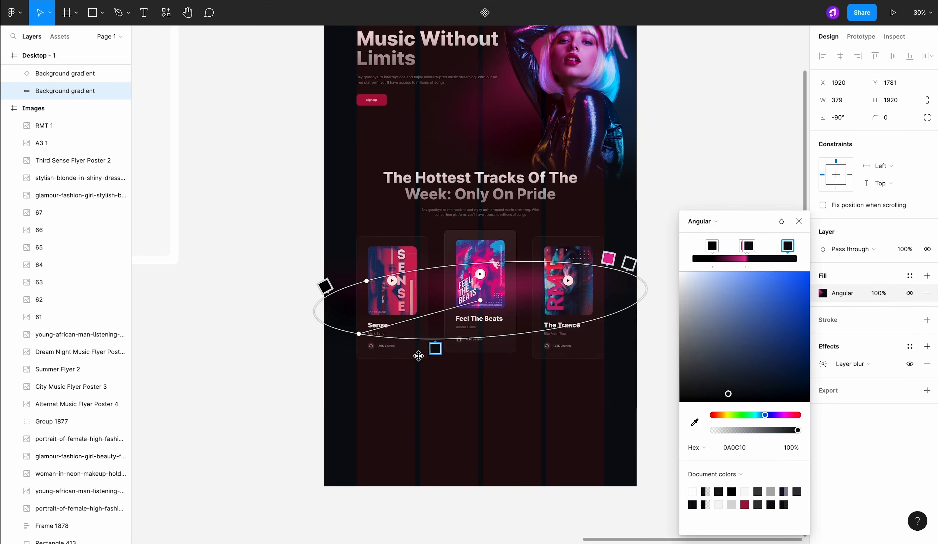
drag(606, 259, 463, 246)
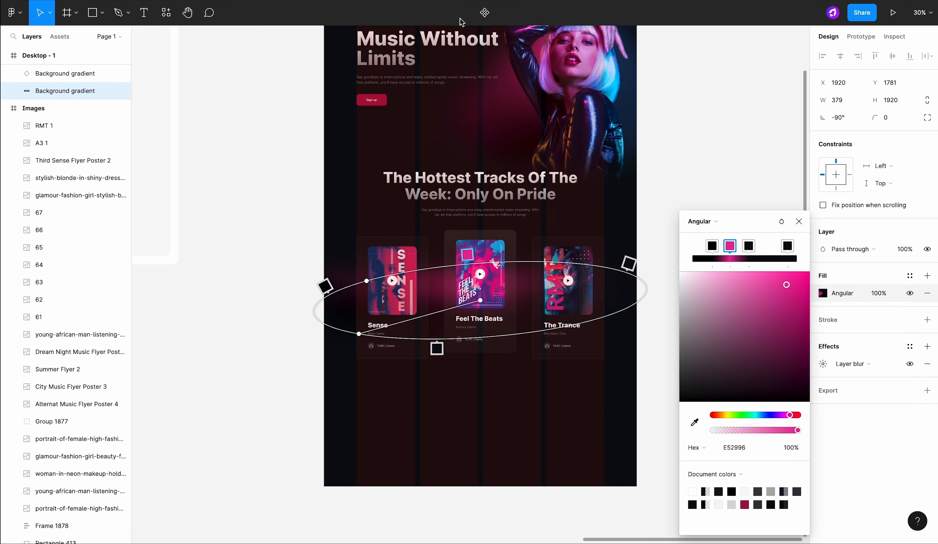
click(765, 431)
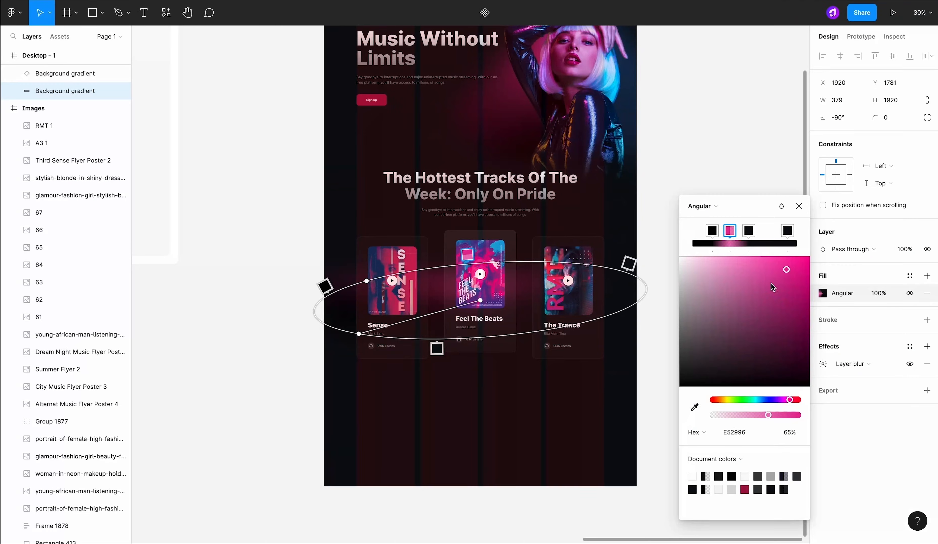
drag(775, 415, 784, 415)
drag(486, 260, 499, 256)
Step: Thicken the glow band behind the track cards
click(553, 230)
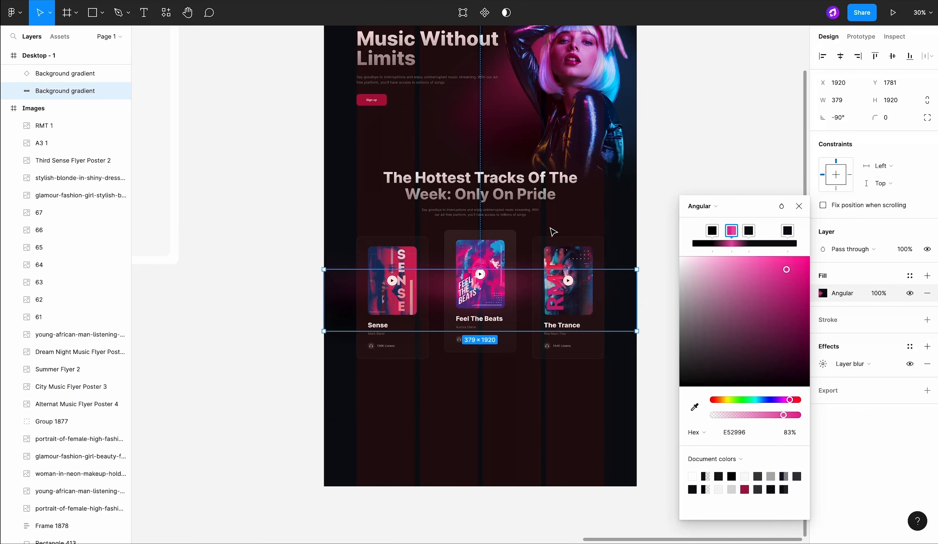
click(628, 282)
drag(621, 269, 621, 250)
click(610, 394)
click(616, 295)
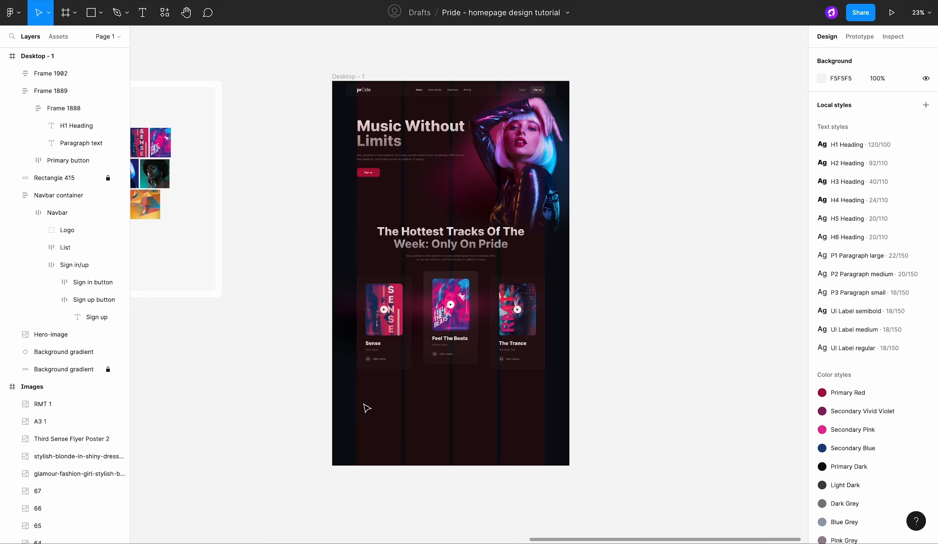
scroll(366, 408, down, 1)
Step: Drag the Desktop - 1 frame's bottom edge down, raising its height beyond 4103
scroll(409, 391, down, 3)
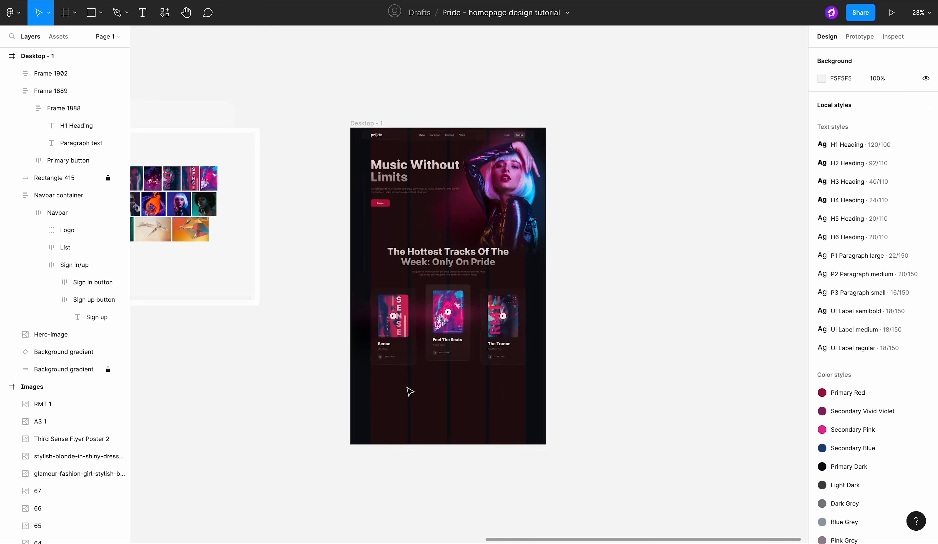
click(370, 145)
click(370, 149)
scroll(436, 336, down, 5)
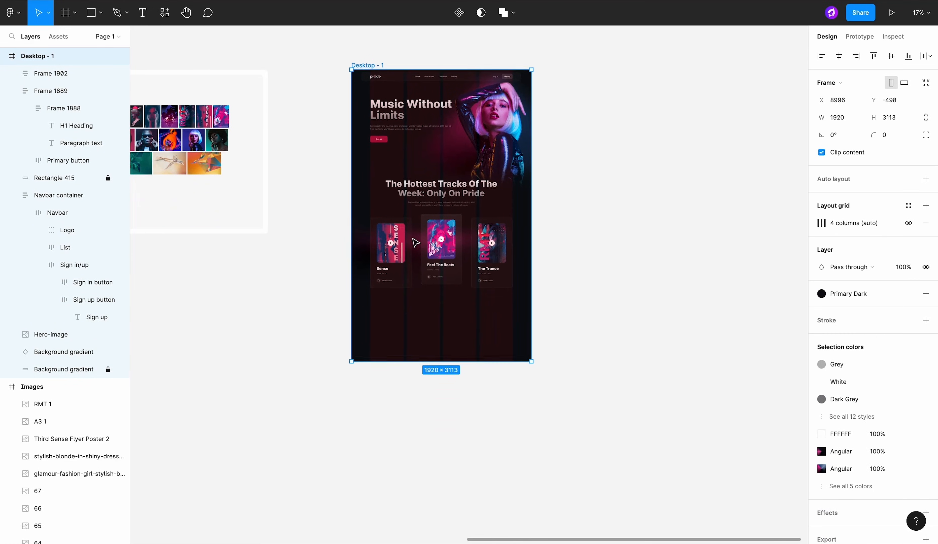
drag(424, 355, 422, 520)
click(585, 386)
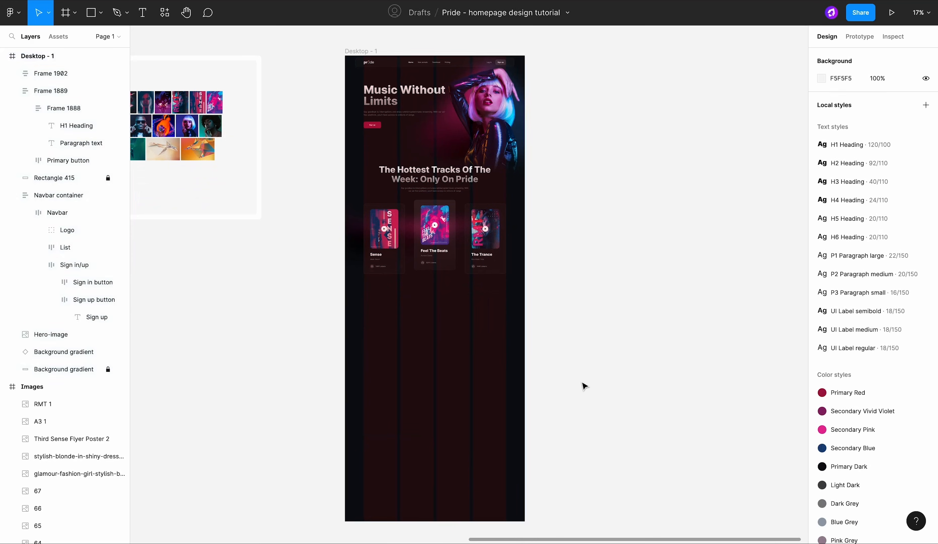
scroll(596, 382, up, 2)
scroll(596, 381, left, 2)
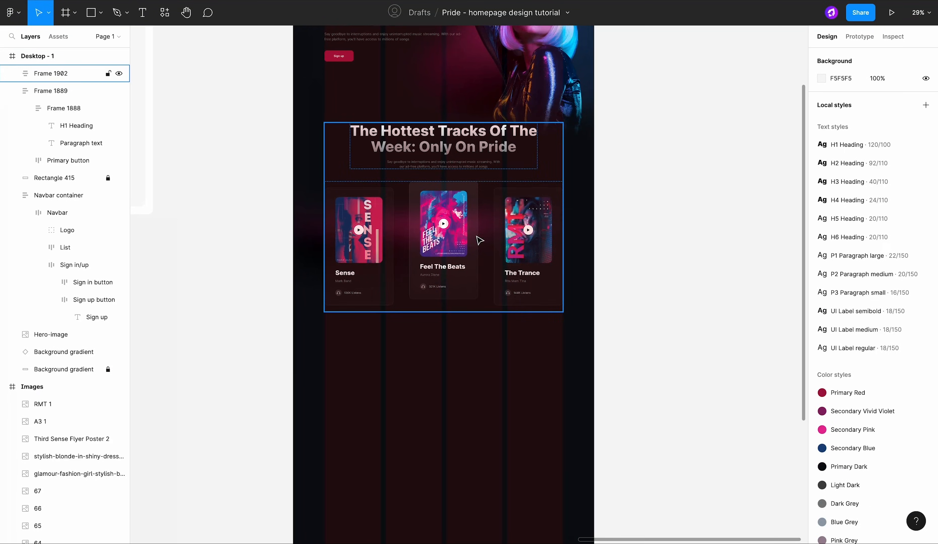
Step: Move the section heading frame below the track cards
click(440, 159)
drag(439, 154, 429, 385)
scroll(438, 383, up, 5)
scroll(435, 380, down, 2)
scroll(435, 380, left, 2)
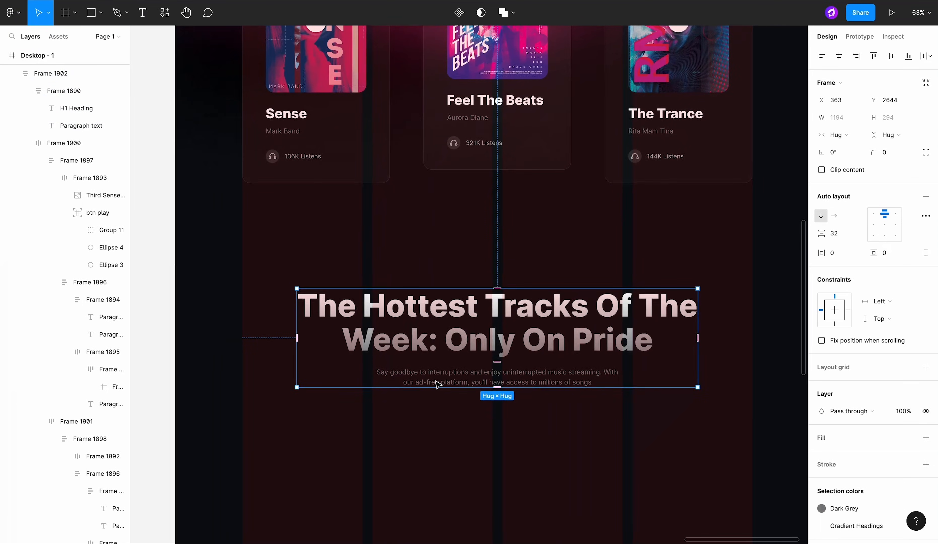
Step: Left-align the heading and retitle it 'Explore Endless Music Libraries'
click(872, 223)
double_click(604, 322)
click(821, 292)
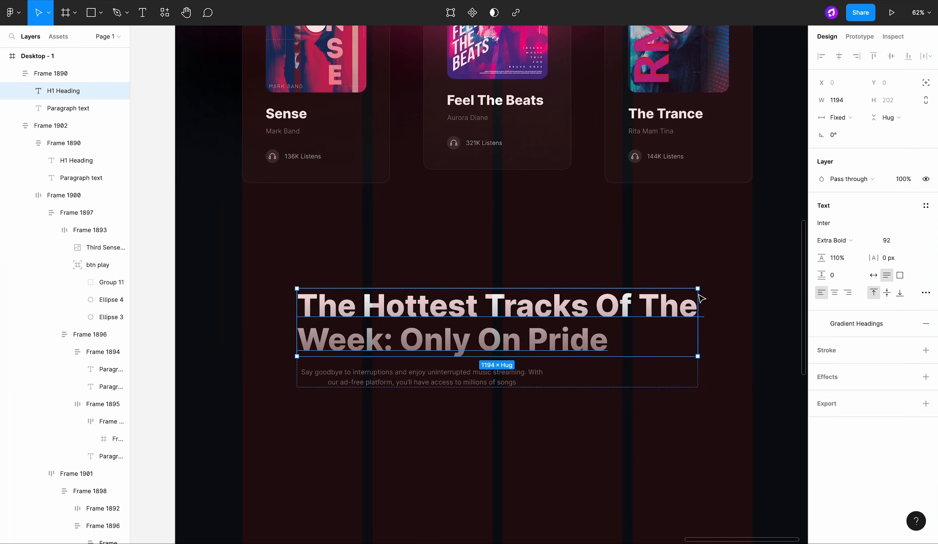
double_click(664, 307)
text(Explore Endless Ny)
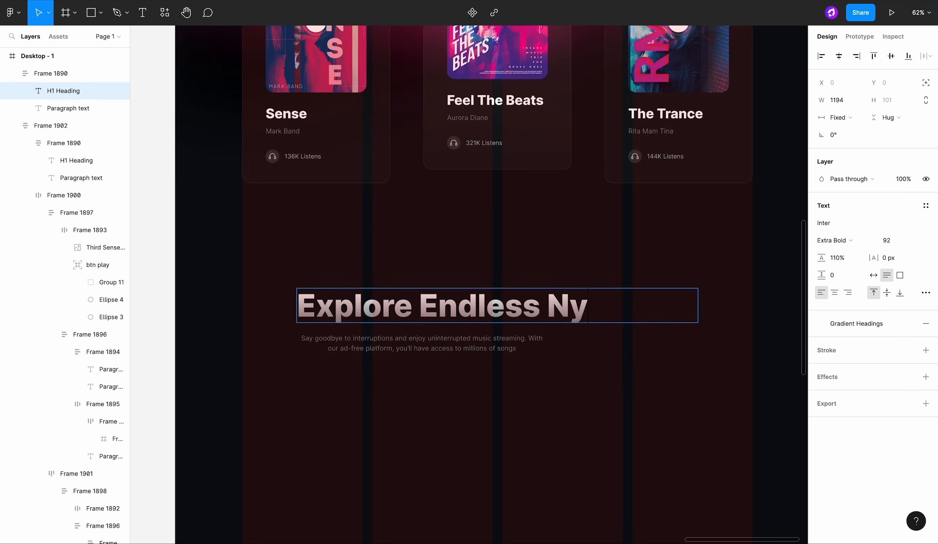
text(ries)
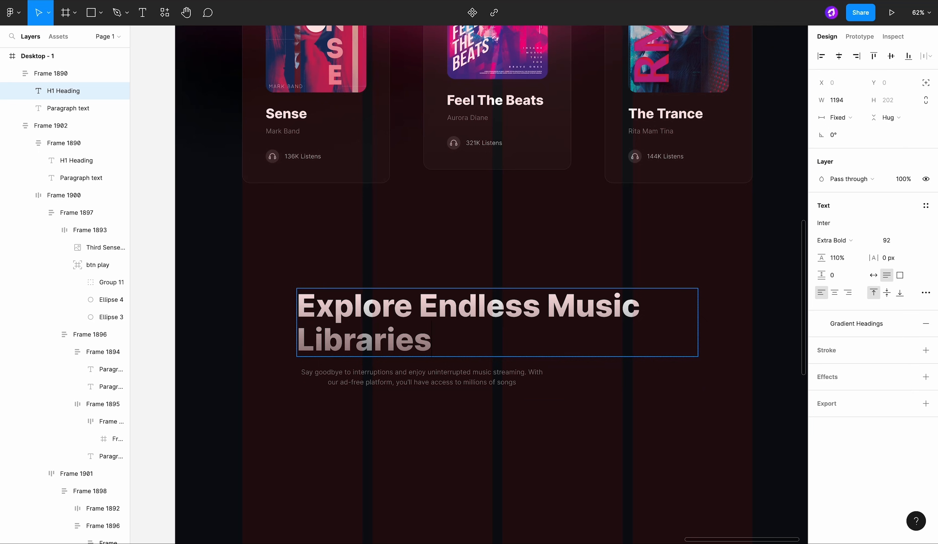
key(Escape)
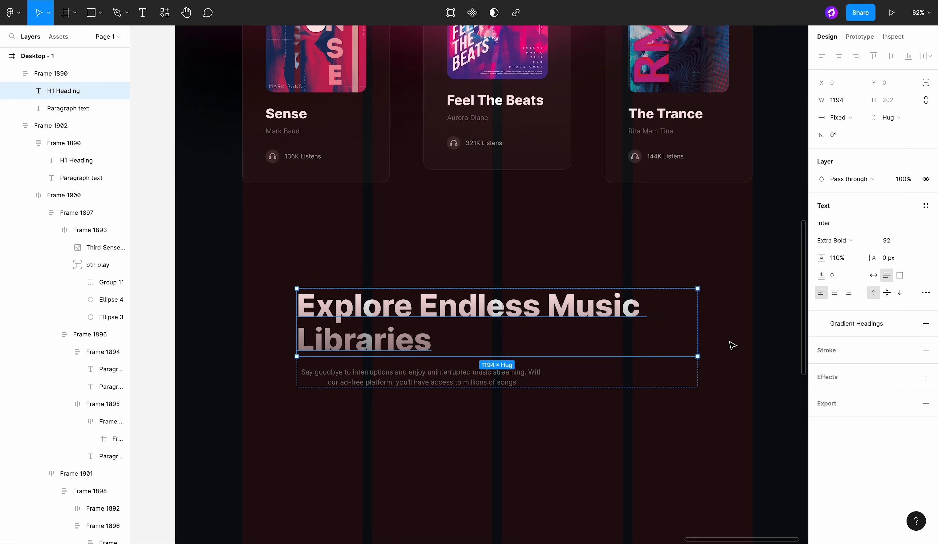
Step: Left-align the paragraph under the heading
click(520, 375)
key(ctrl+alt+l)
click(486, 320)
key(Escape)
Step: Set the heading to Fill container, narrow the block, and move it to X 200
drag(698, 331, 603, 337)
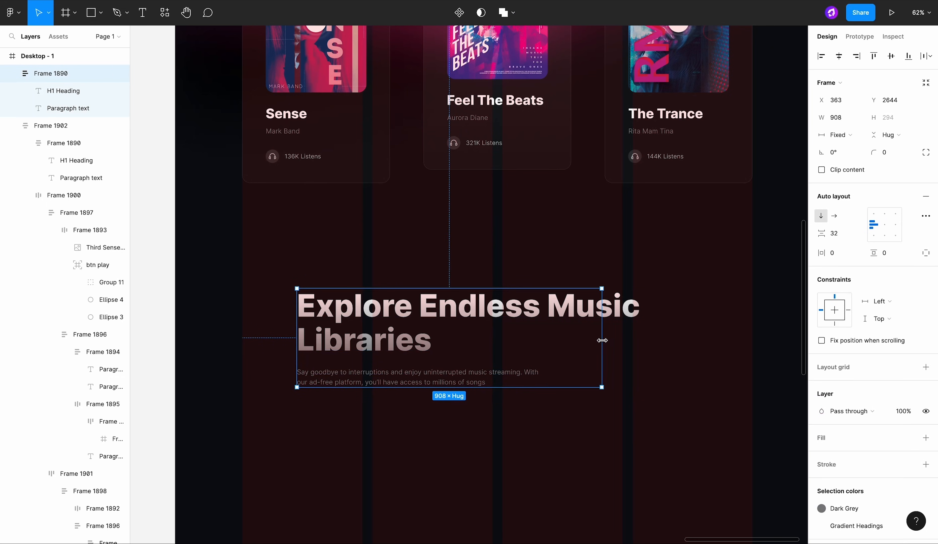
click(571, 310)
click(841, 117)
click(857, 145)
key(Escape)
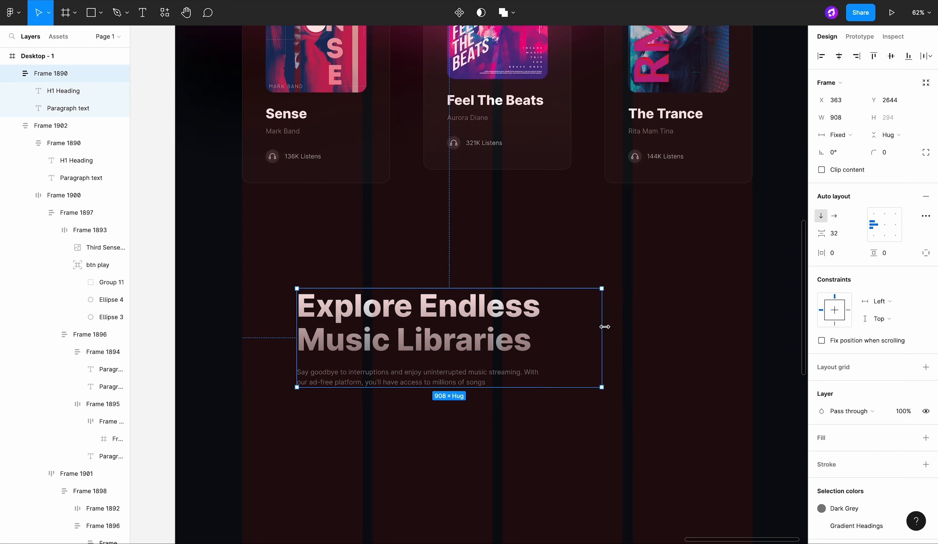
drag(468, 339, 413, 338)
drag(545, 323, 493, 330)
Step: Narrow the heading block (Frame 1890) to fit the column
double_click(467, 345)
click(445, 387)
click(514, 363)
scroll(515, 361, up, 5)
click(409, 310)
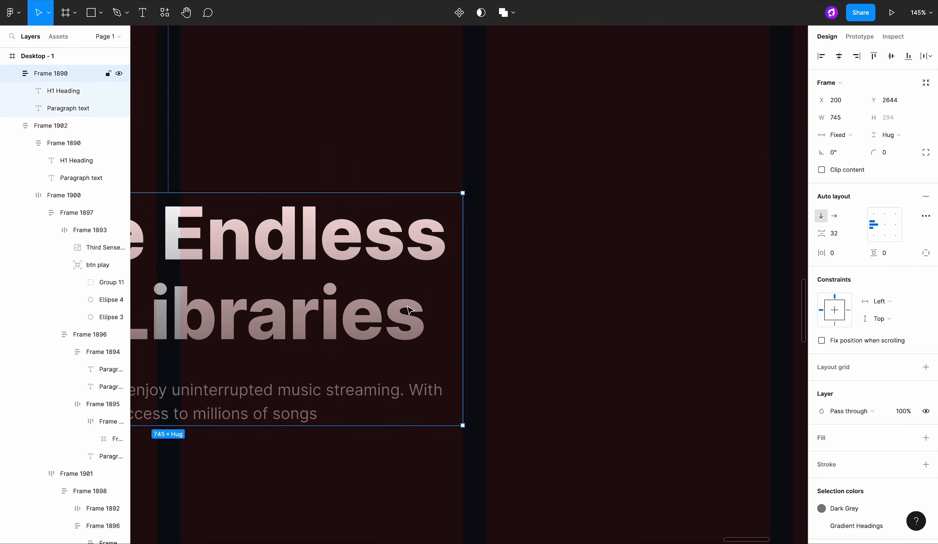
scroll(464, 275, up, 10)
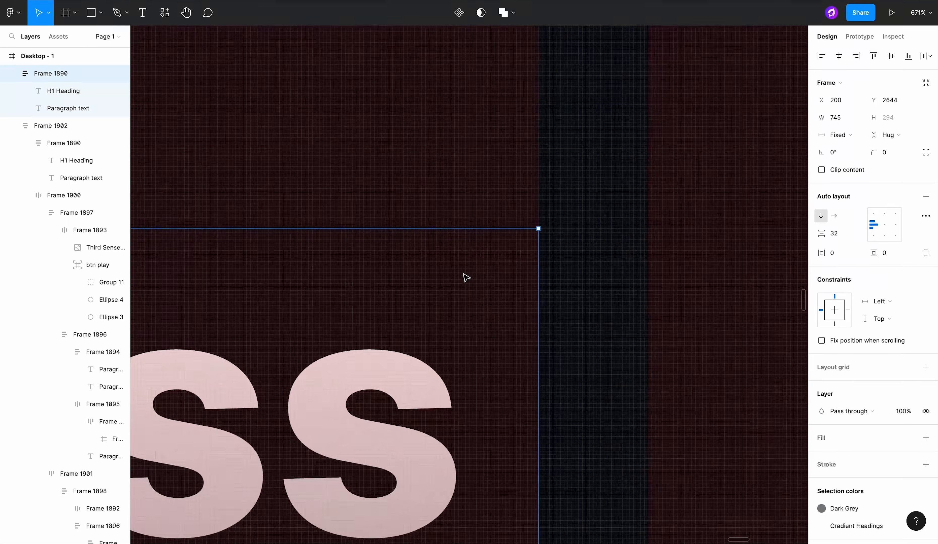
scroll(463, 274, down, 12)
click(423, 349)
Step: Paste the small arrow icon and move it into the right column
key(ctrl+v)
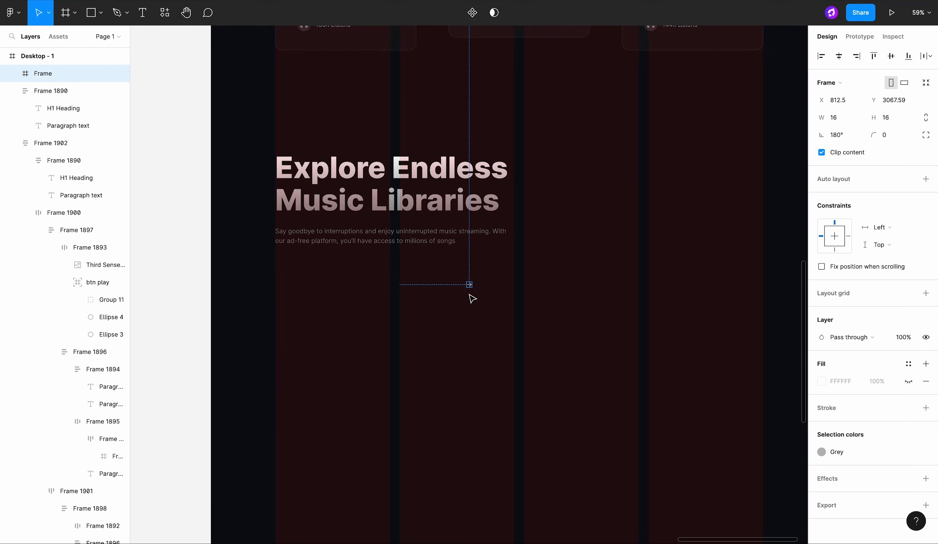
drag(474, 290, 668, 251)
scroll(668, 251, up, 5)
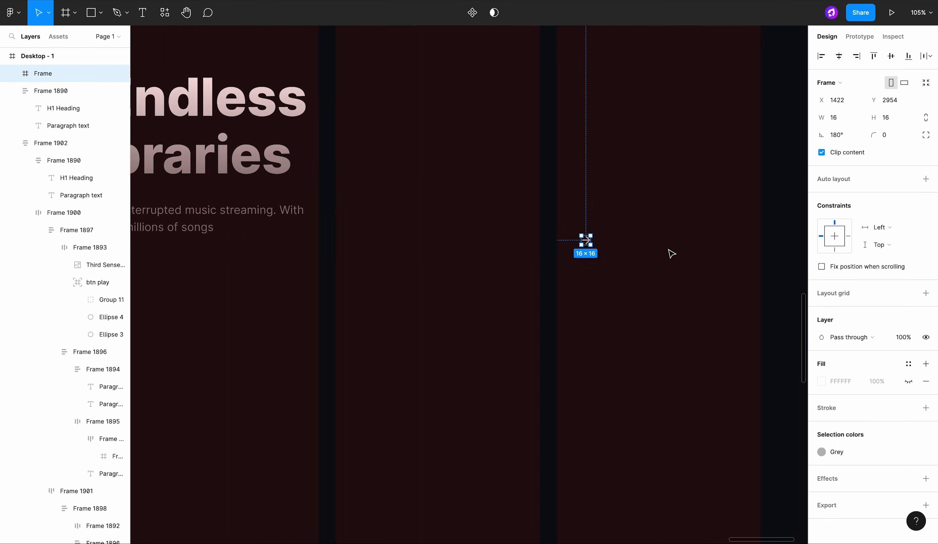
click(579, 265)
scroll(578, 264, up, 2)
Step: Draw a 55×55 circle with no fill and a Dark Grey outline
click(101, 12)
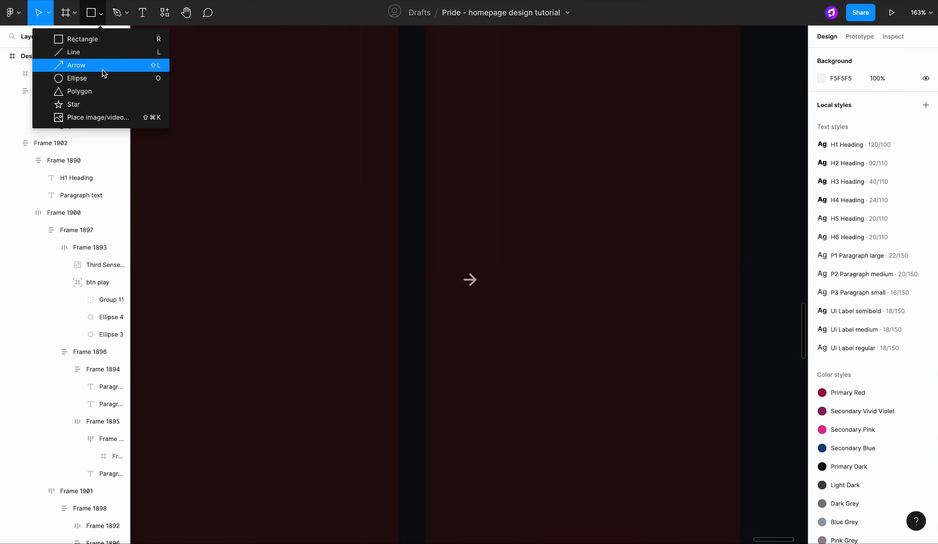
click(93, 75)
drag(454, 154, 503, 204)
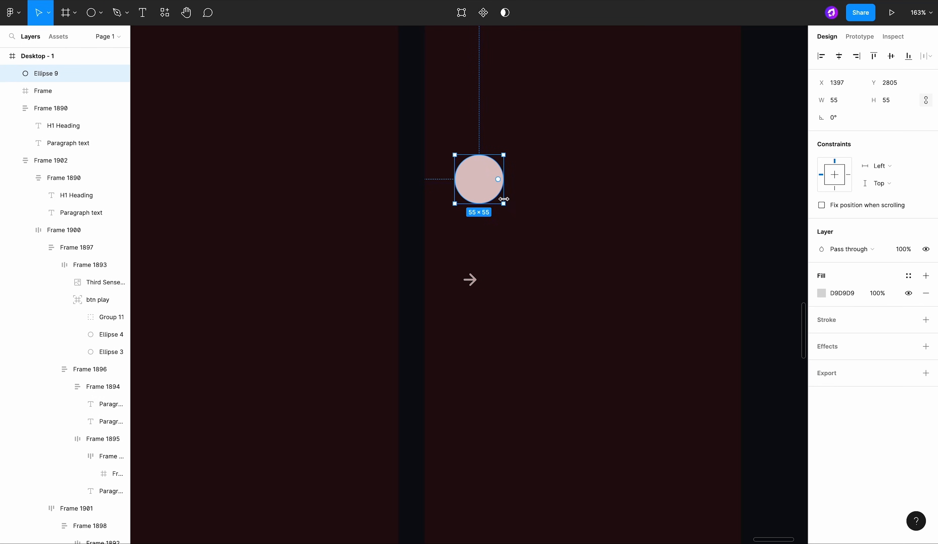
click(926, 294)
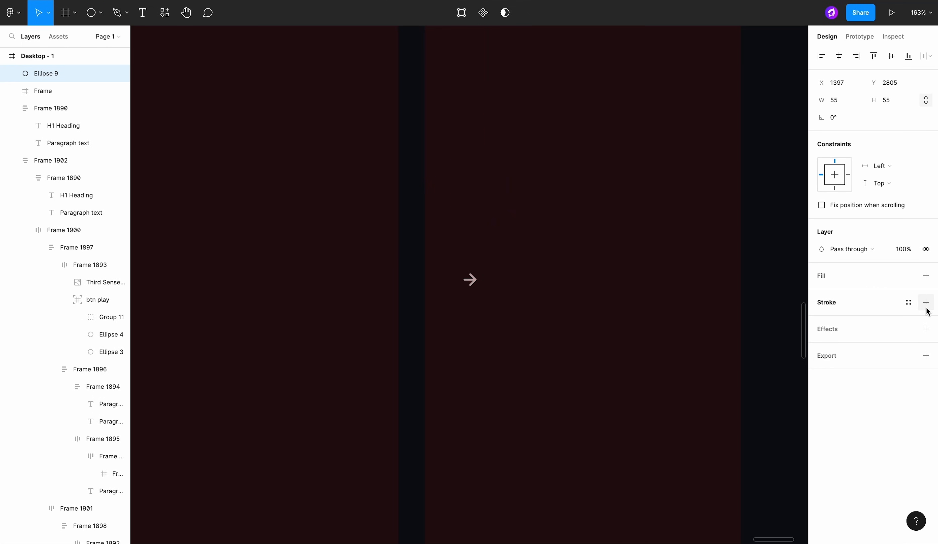
click(926, 302)
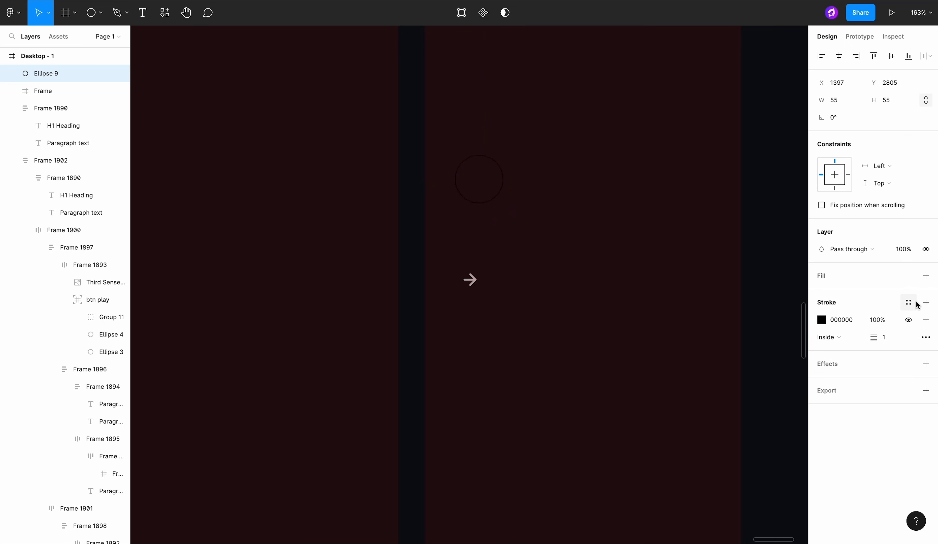
click(908, 302)
scroll(859, 439, down, 1)
scroll(860, 440, up, 3)
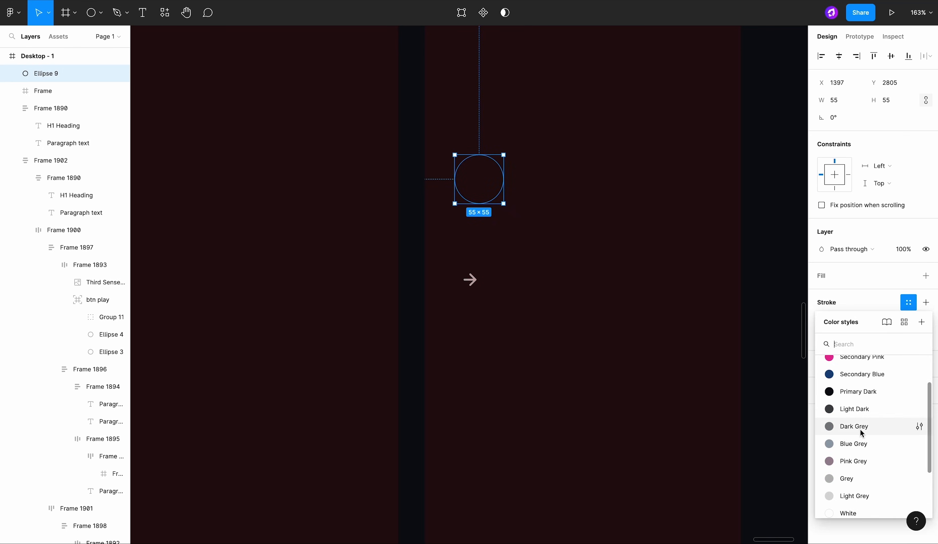
click(859, 429)
Step: Centre the arrow inside the circle and wrap both in an auto-layout frame
drag(478, 183, 477, 239)
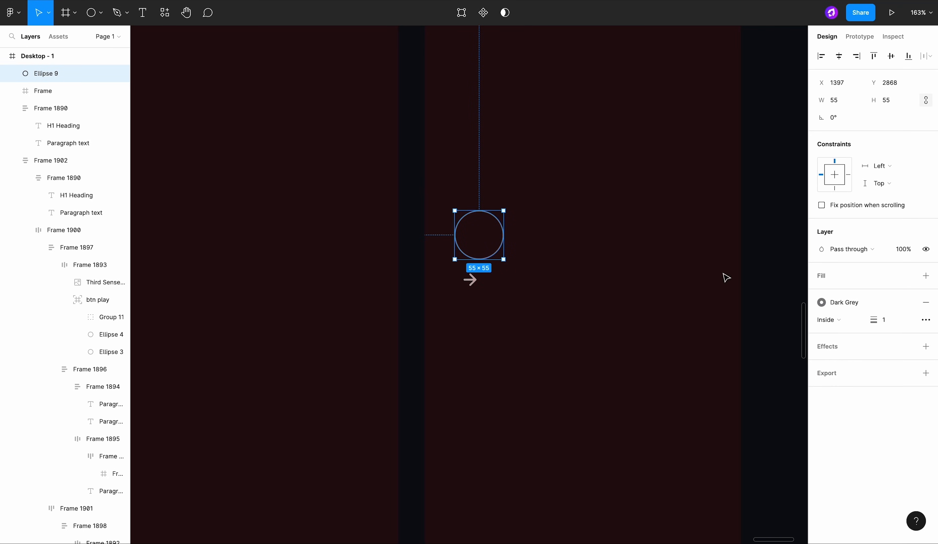
click(716, 328)
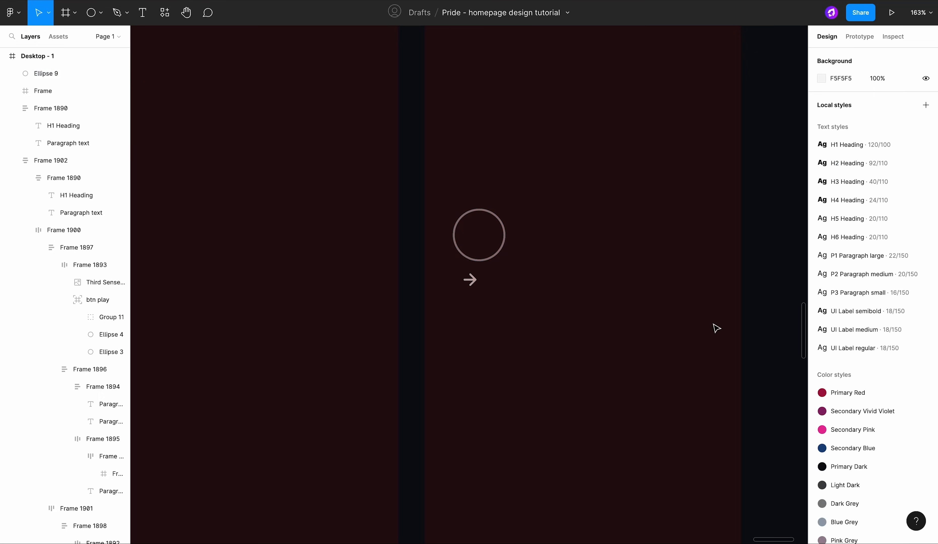
drag(471, 281, 481, 242)
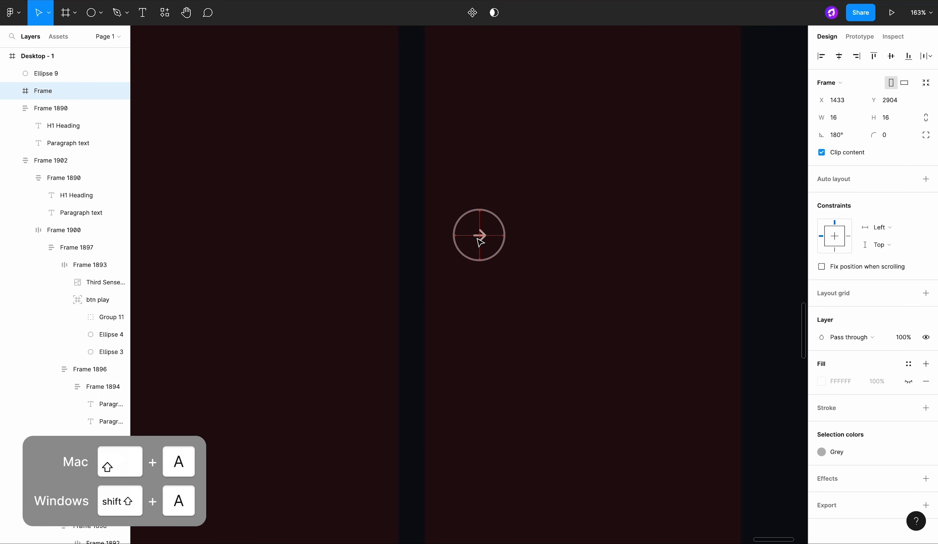
shift+click(503, 236)
key(shift+a)
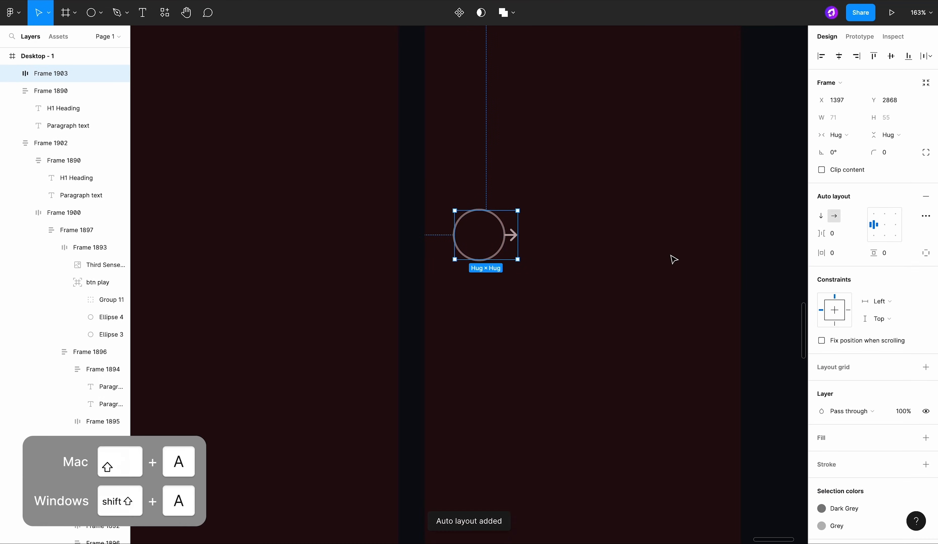
click(516, 239)
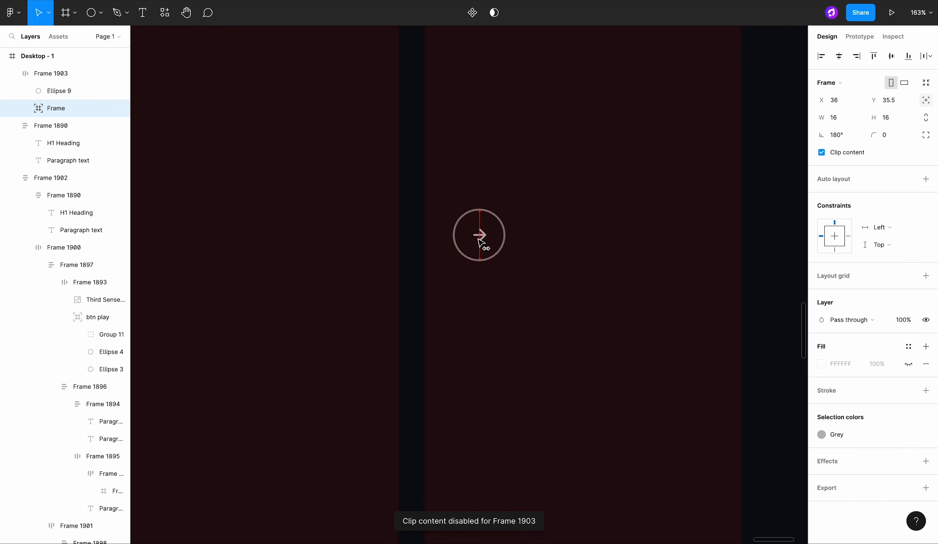
scroll(479, 241, up, 5)
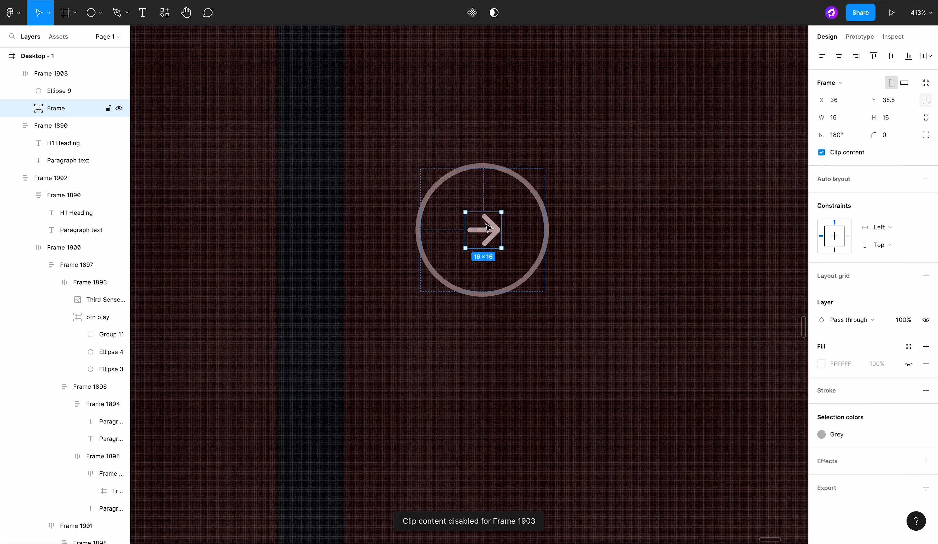
drag(494, 225, 486, 231)
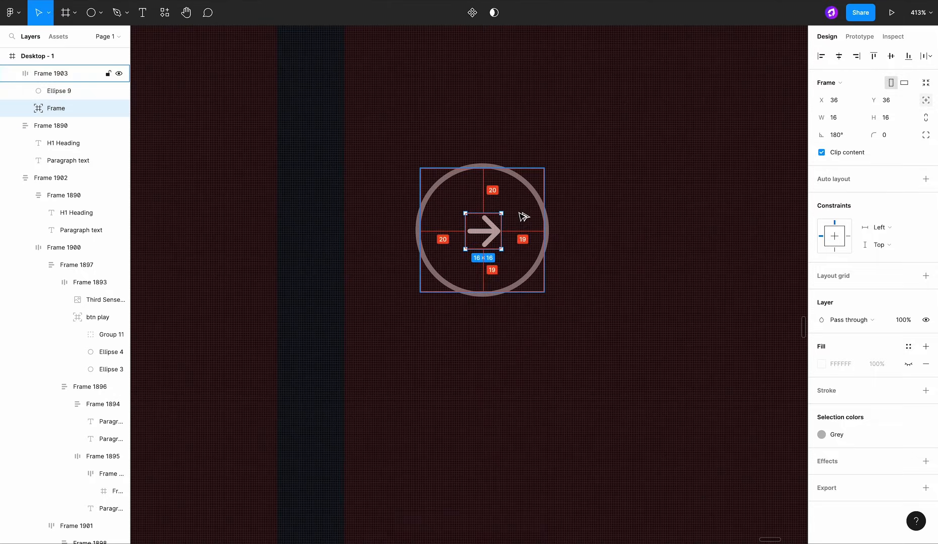
Step: Place a duplicate of the arrow button beside the original
click(584, 171)
scroll(585, 172, down, 6)
scroll(585, 174, up, 2)
drag(508, 217, 458, 275)
Step: Rotate the left arrow 180° and group both buttons in an auto-layout row with a 24 gap
click(460, 276)
click(564, 232)
shift+click(506, 236)
key(shift+a)
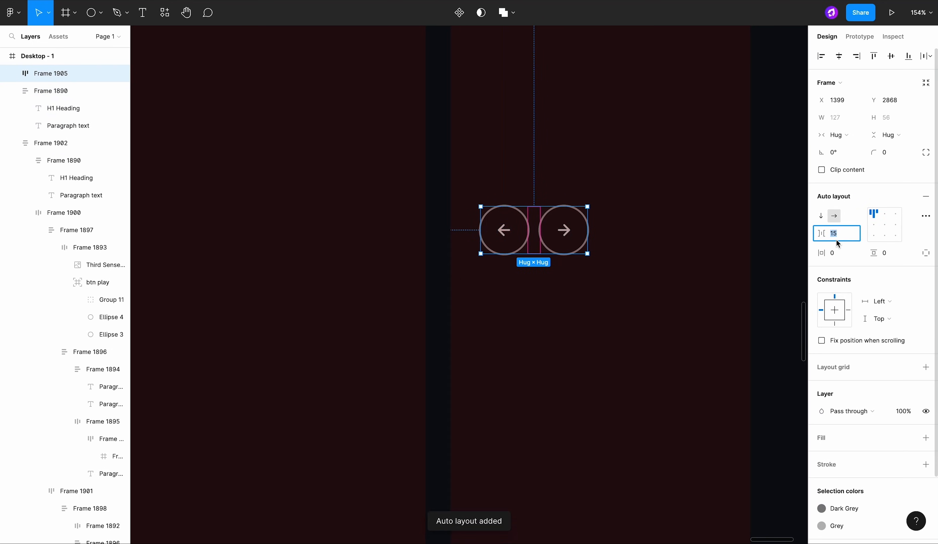
text(24)
key(Return)
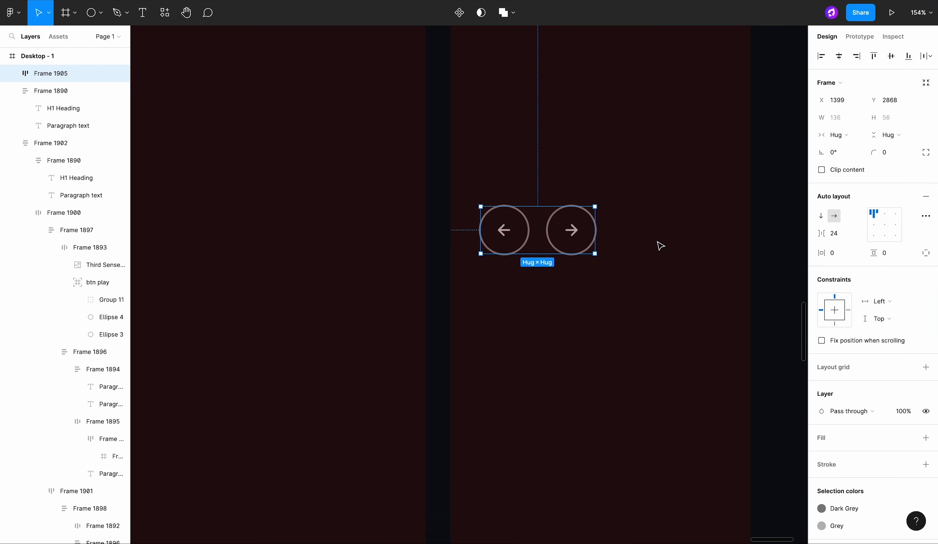
Step: Try the Dark Grey and Light Grey colour styles on the right arrow button
double_click(576, 241)
click(862, 425)
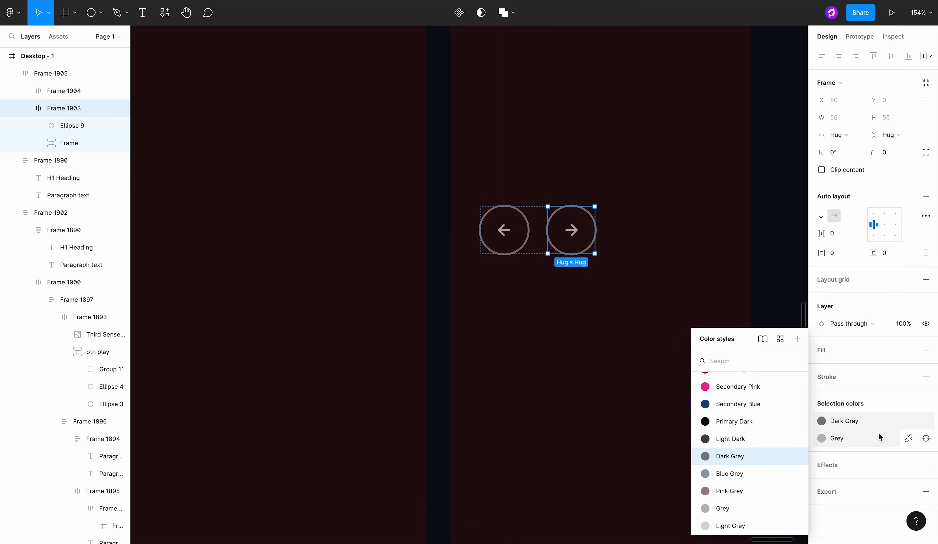
click(837, 438)
click(729, 493)
click(690, 458)
scroll(689, 458, down, 5)
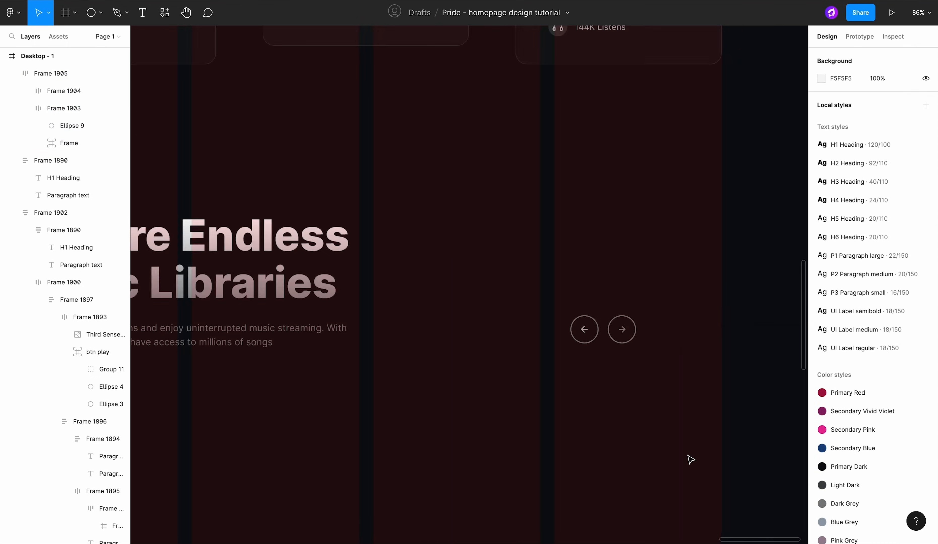
scroll(689, 458, up, 5)
click(529, 249)
double_click(590, 241)
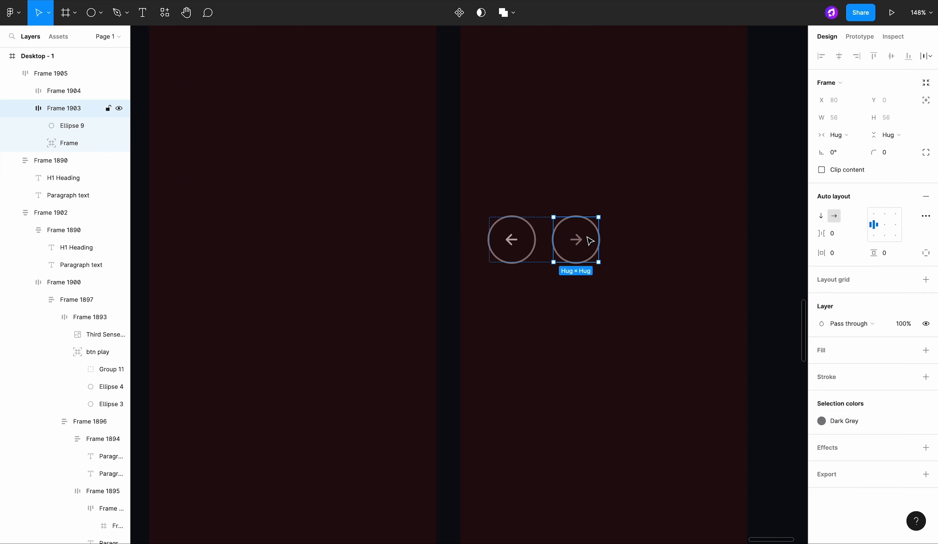
click(856, 418)
scroll(763, 453, down, 2)
click(748, 472)
click(739, 441)
Step: Dim the left button and its arrow with the Light Dark style
click(519, 244)
click(522, 245)
click(842, 413)
click(770, 425)
click(744, 417)
double_click(516, 250)
click(517, 250)
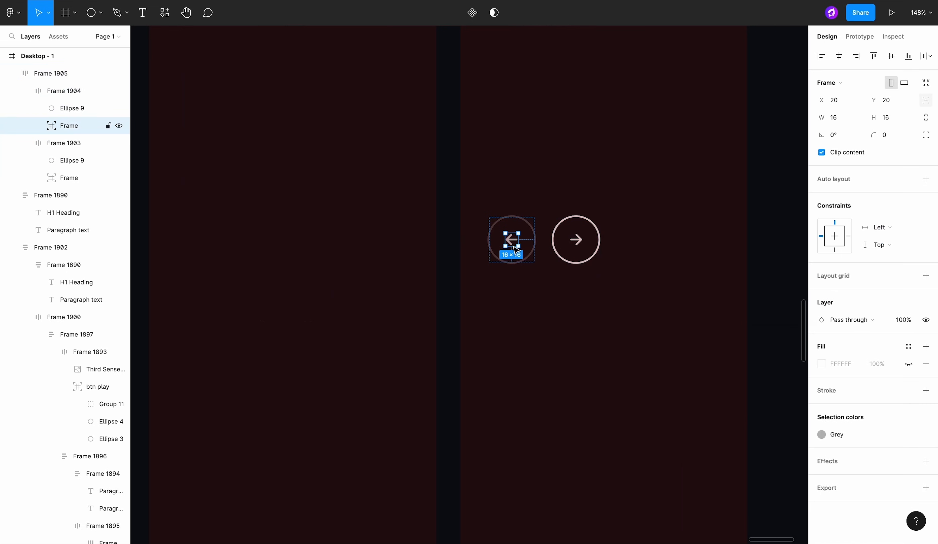
click(853, 430)
click(747, 473)
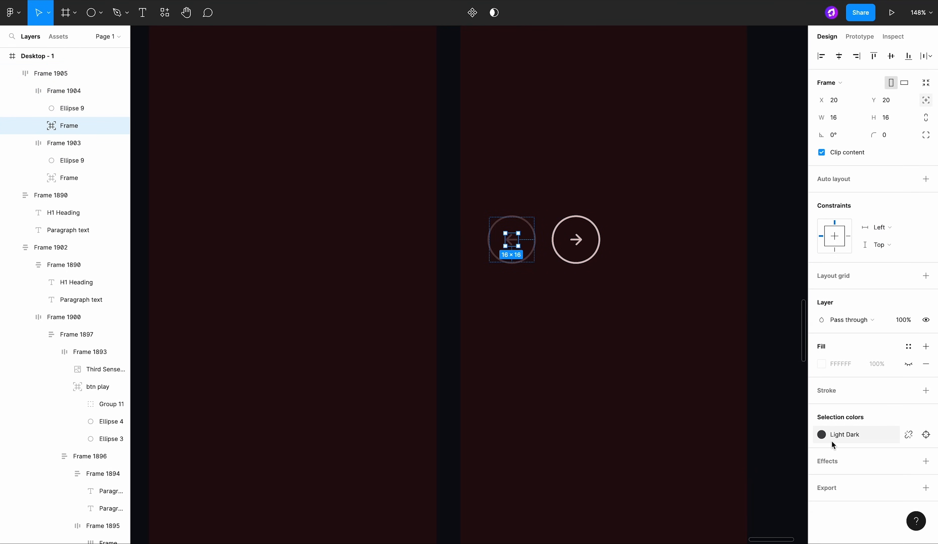
click(650, 415)
Step: Set the right arrow button's colour to the Grey style
scroll(649, 414, down, 5)
scroll(640, 377, up, 3)
click(607, 343)
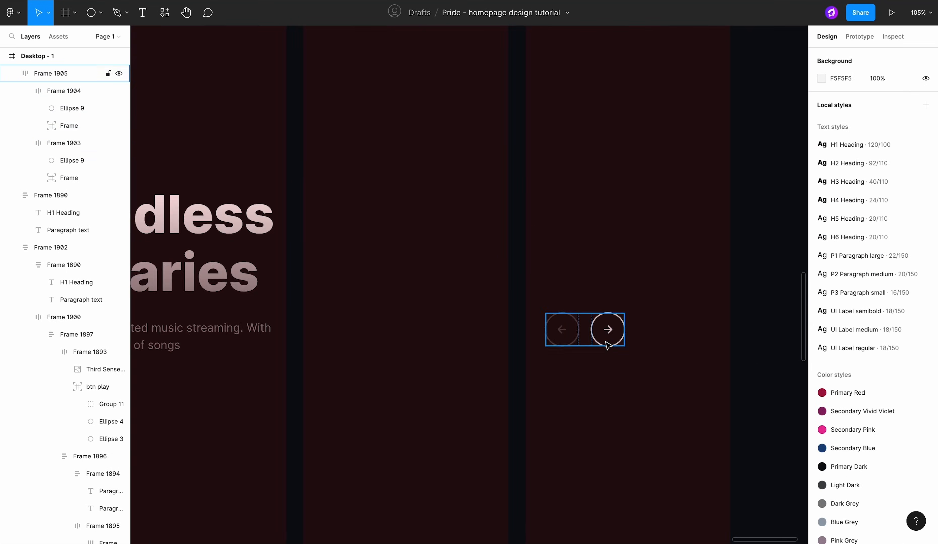
scroll(607, 344, up, 4)
click(608, 336)
click(834, 420)
click(754, 429)
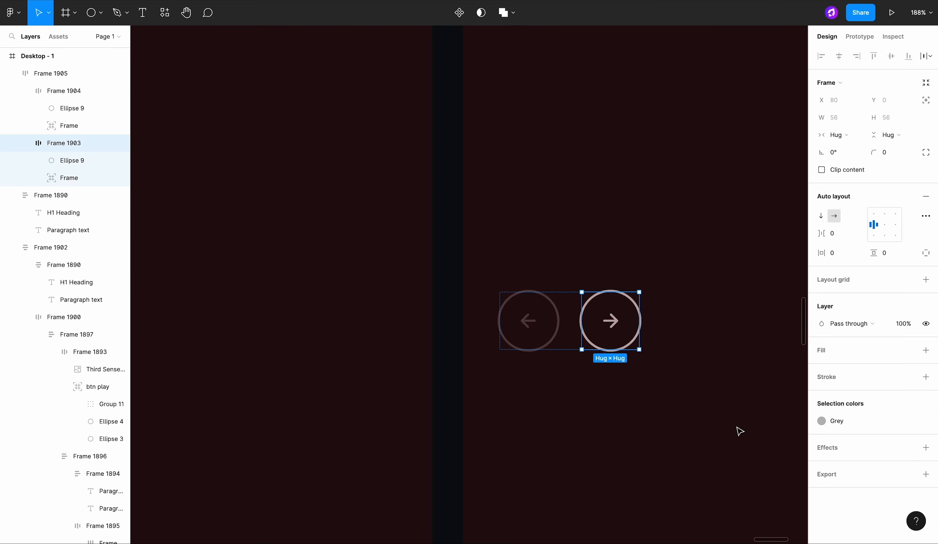
click(740, 422)
scroll(490, 210, down, 5)
Step: Align the arrow buttons with the paragraph and wrap them with the heading in an auto-layout row
click(533, 251)
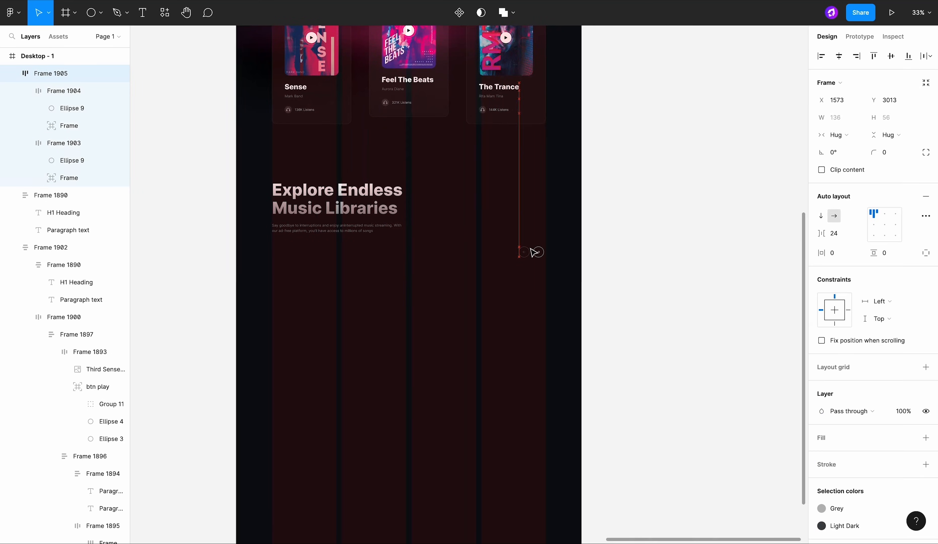
click(540, 209)
scroll(540, 210, down, 2)
scroll(538, 205, left, 1)
click(563, 219)
scroll(562, 220, up, 3)
drag(561, 224, 560, 196)
shift+click(324, 166)
key(shift+a)
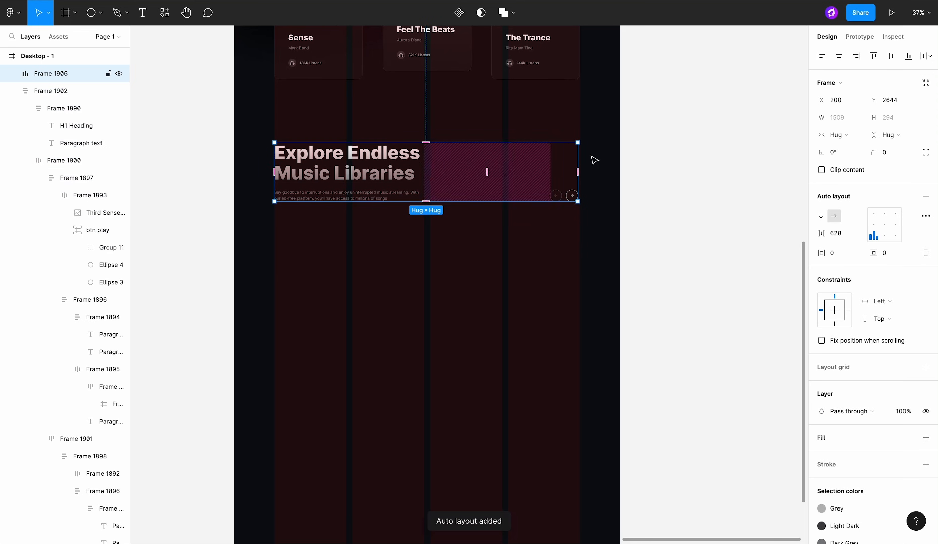
Step: Widen the row to 1520 and set its spacing to Space between
scroll(549, 199, up, 2)
scroll(613, 193, up, 5)
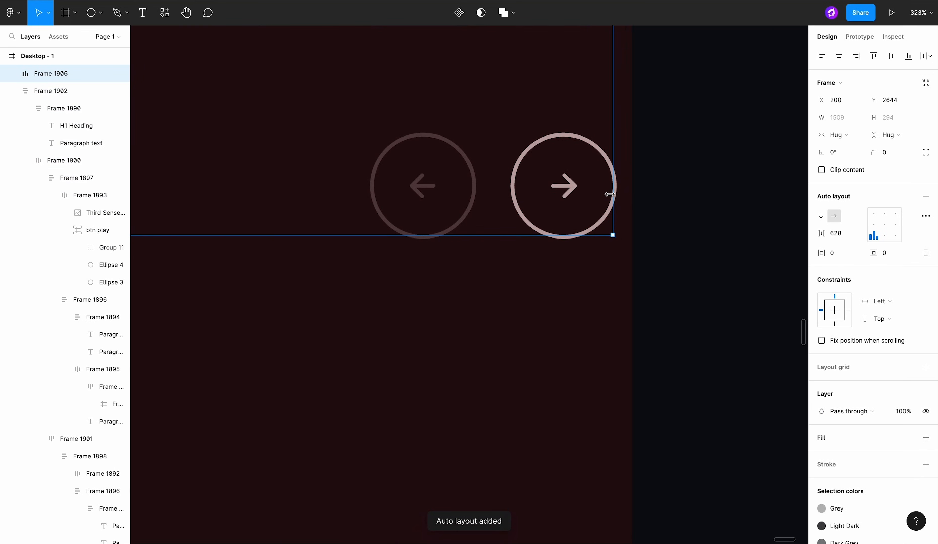
drag(613, 194, 628, 193)
scroll(628, 193, down, 5)
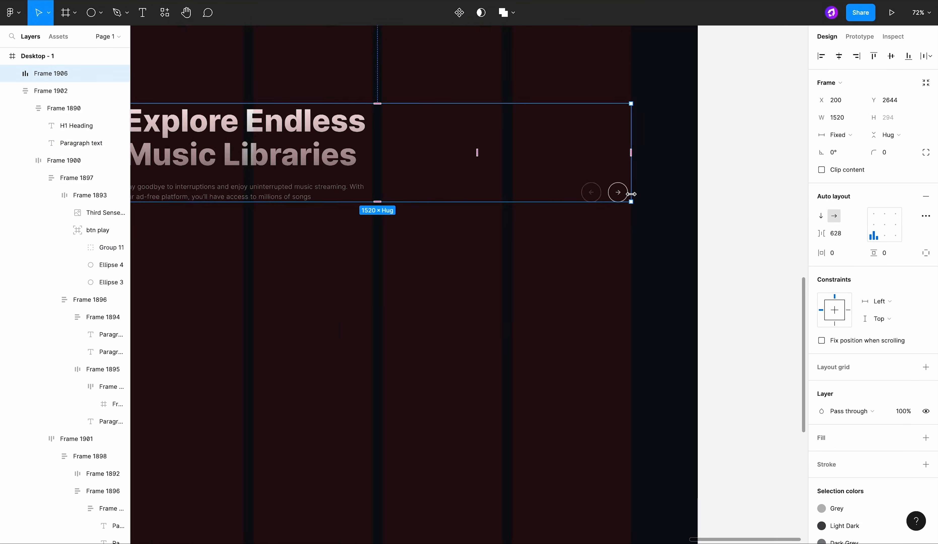
click(926, 216)
click(779, 322)
click(655, 178)
scroll(486, 259, down, 5)
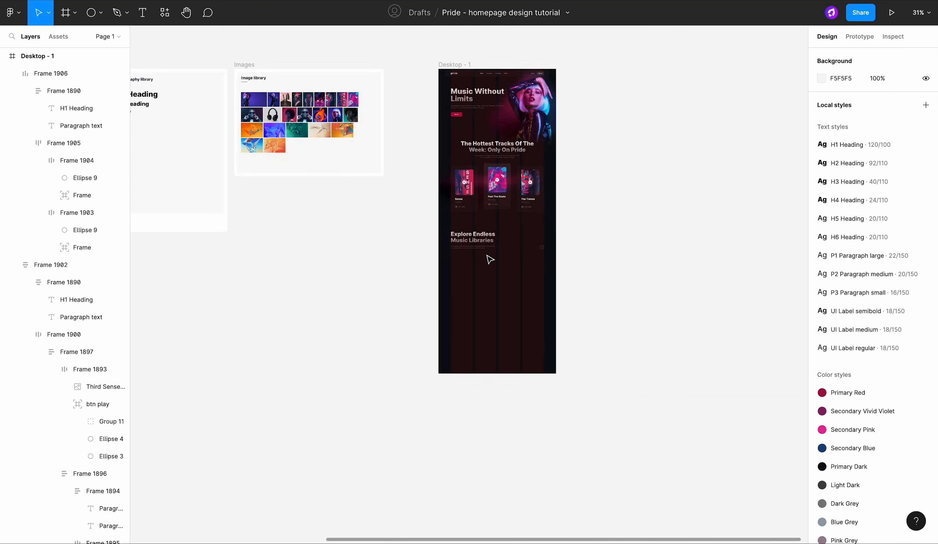
Step: Drag four poster images from the image library under the Explore heading
scroll(487, 255, left, 3)
scroll(431, 142, up, 5)
click(391, 157)
shift+click(357, 157)
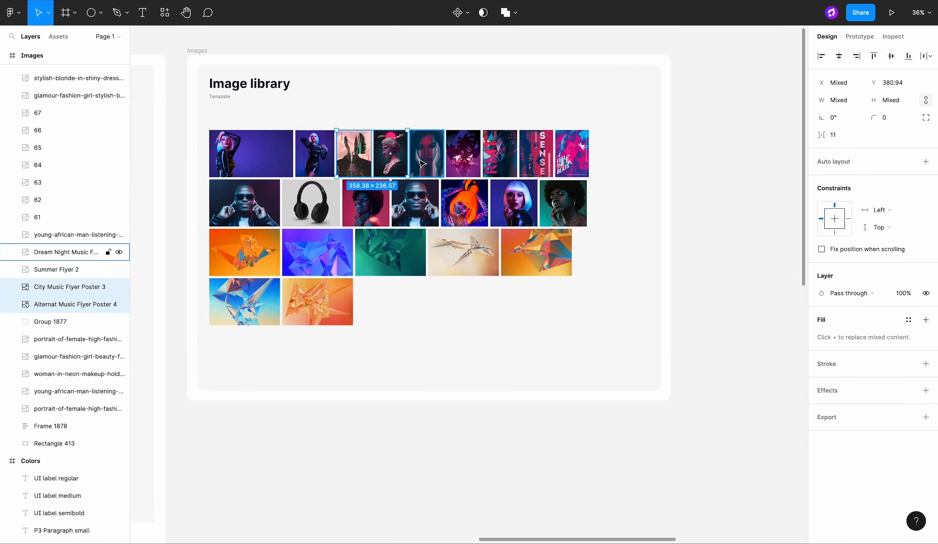
shift+click(423, 163)
shift+click(455, 160)
scroll(454, 159, down, 5)
alt+drag(452, 159, 681, 385)
Step: Move the statue poster to the start of the row and set its width to 358
scroll(681, 385, up, 5)
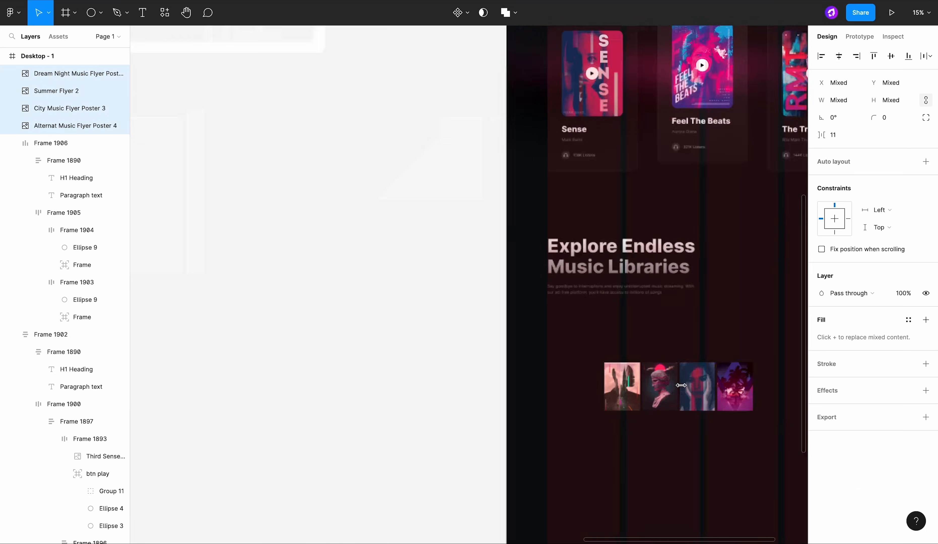
scroll(681, 385, up, 4)
scroll(677, 378, right, 3)
scroll(671, 373, down, 1)
click(539, 370)
drag(538, 371, 372, 370)
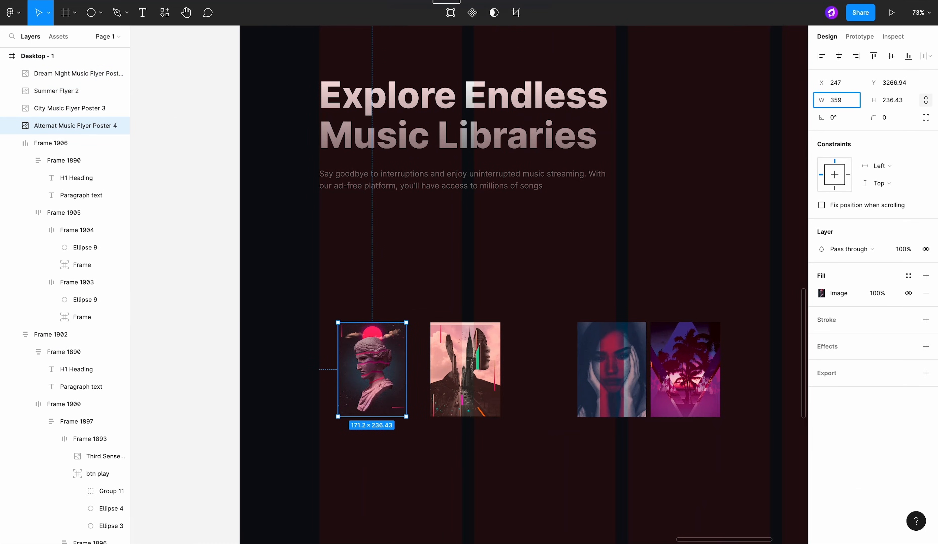
key(Return)
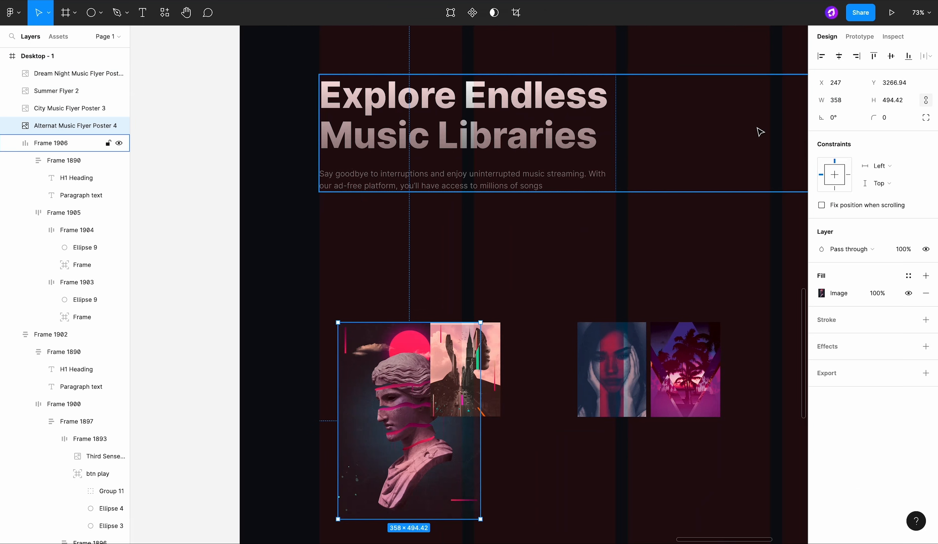
scroll(417, 492, down, 2)
scroll(437, 486, up, 5)
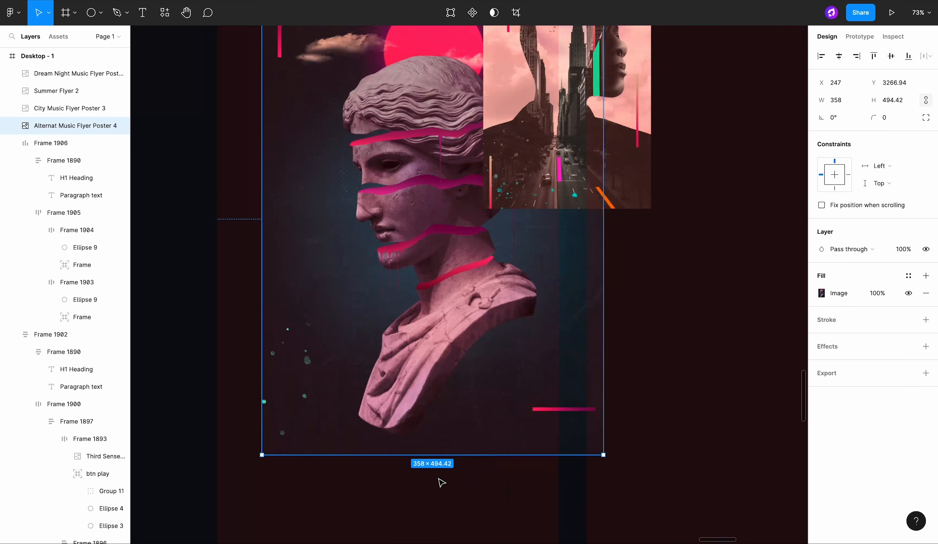
Step: Switch the statue poster's image fill to Crop and crop it
click(823, 294)
click(695, 308)
click(698, 331)
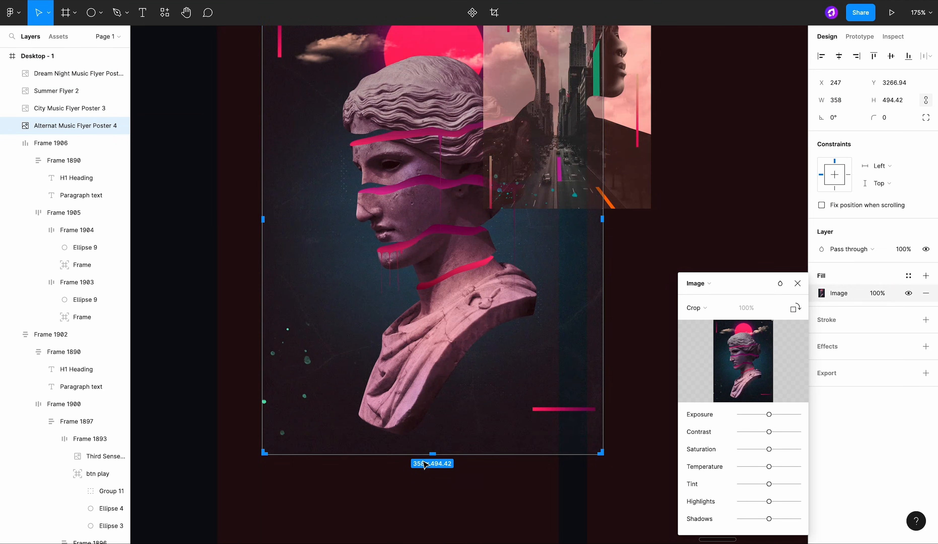
scroll(459, 458, up, 8)
scroll(459, 458, up, 4)
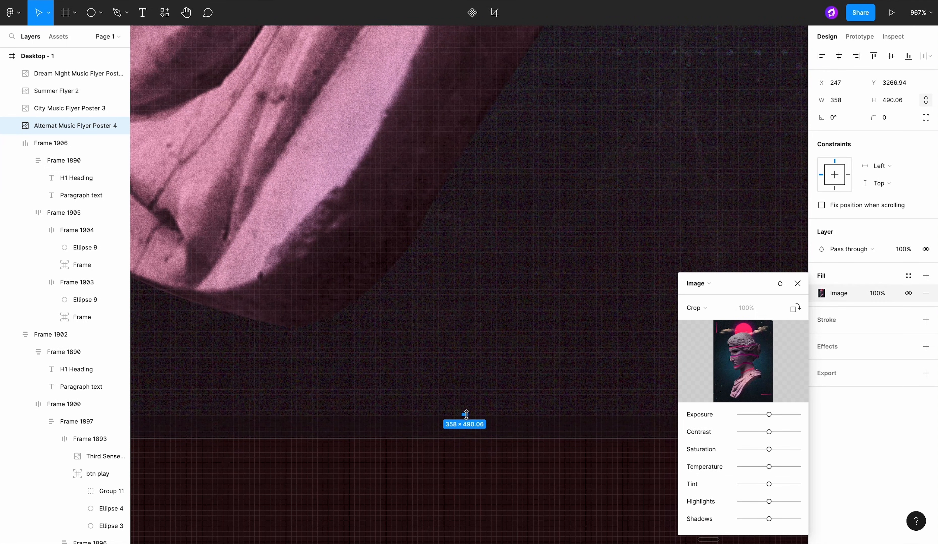
key(Return)
click(488, 476)
click(480, 413)
click(481, 462)
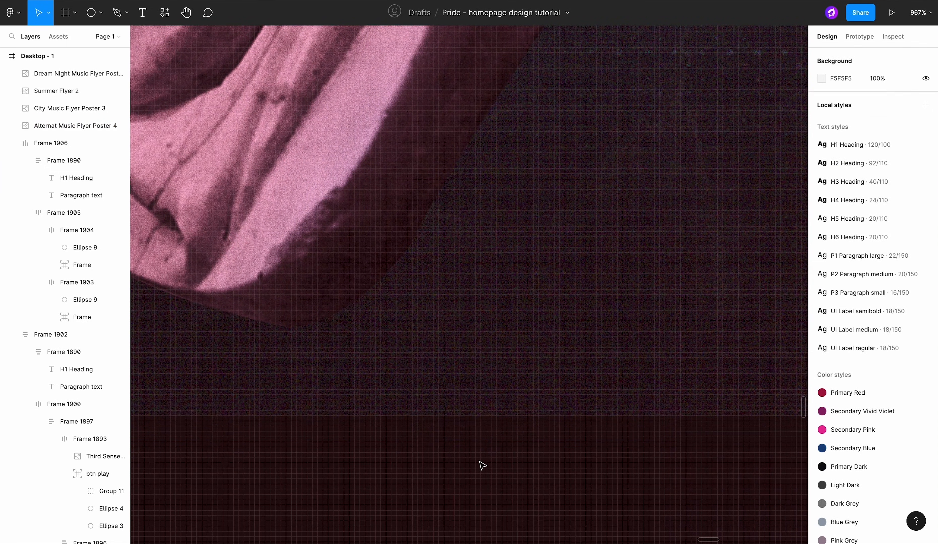
scroll(480, 462, down, 10)
scroll(483, 466, right, 1)
Step: Move the city poster right of the statue poster and set its width to 358
drag(503, 274, 591, 394)
scroll(589, 395, down, 3)
scroll(588, 395, right, 3)
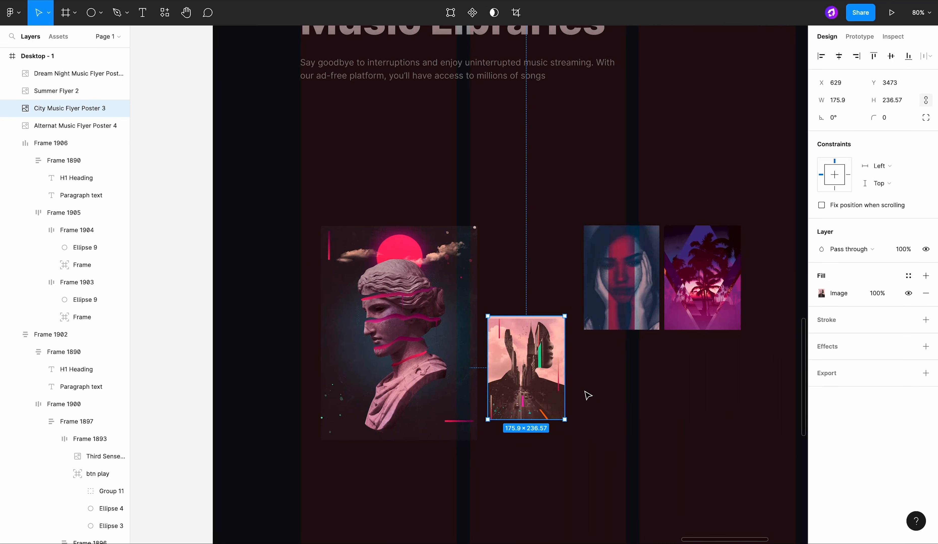
text(358)
key(Return)
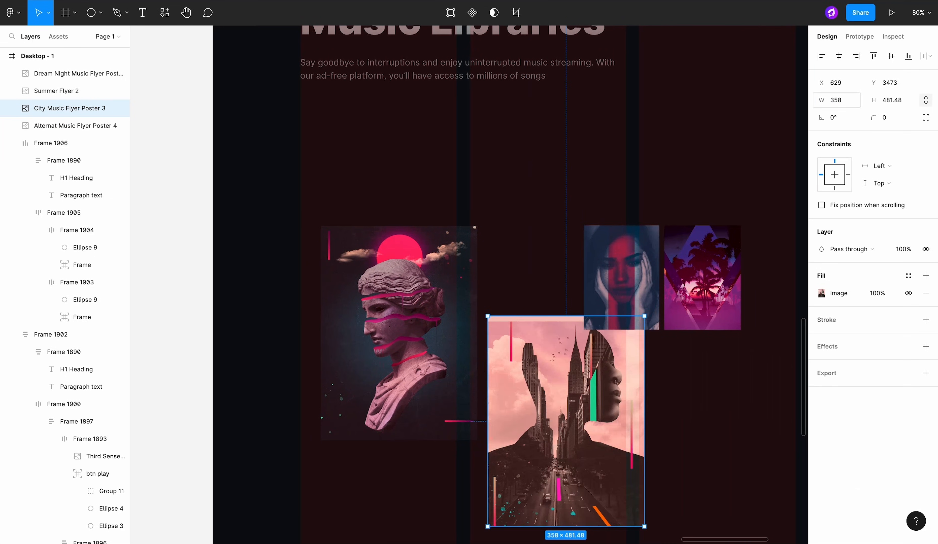
scroll(623, 329, down, 5)
scroll(625, 330, up, 3)
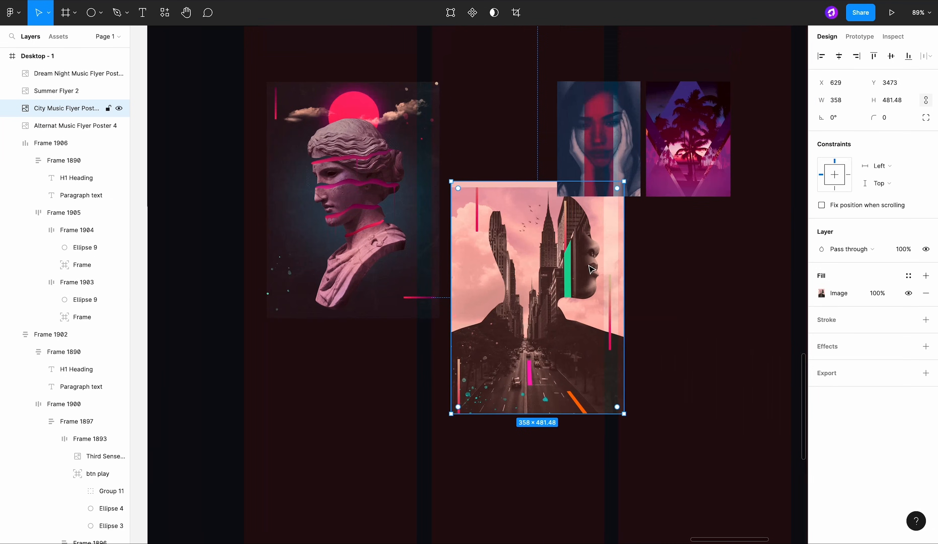
Step: Crop the city poster and trim its height to 490
double_click(570, 215)
scroll(568, 214, up, 3)
scroll(528, 166, up, 5)
scroll(528, 165, up, 2)
drag(519, 170, 513, 153)
scroll(521, 158, up, 5)
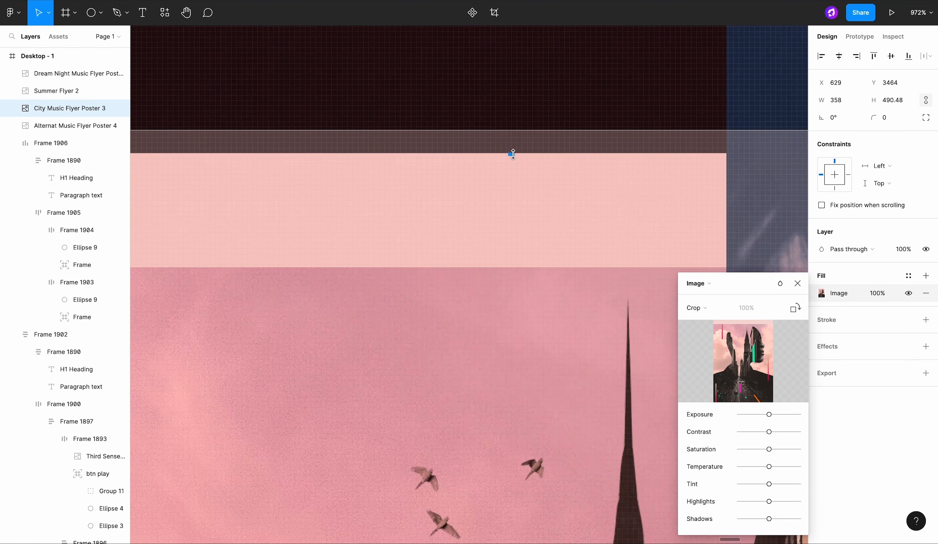
key(Escape)
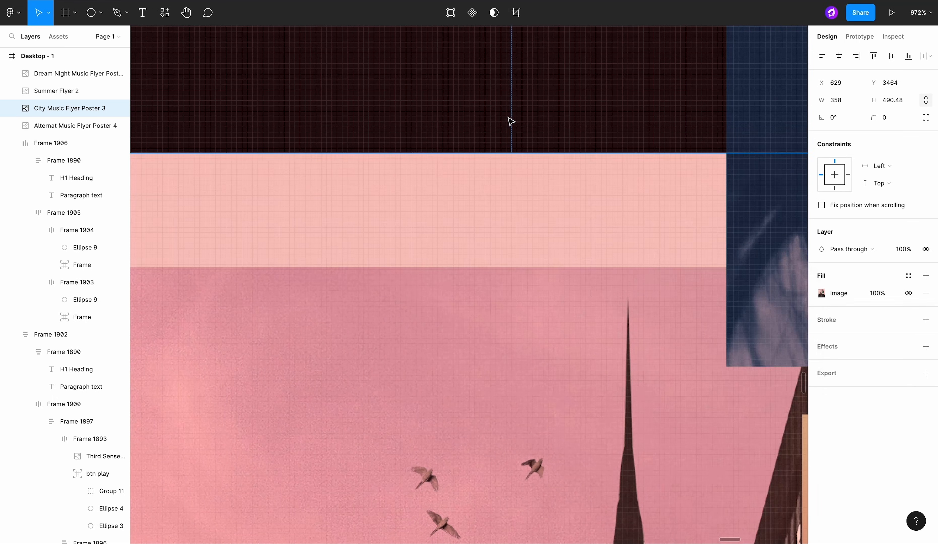
key(Escape)
click(517, 152)
drag(517, 152, 517, 152)
key(Escape)
Step: Adjust the statue poster's height to about 490
scroll(541, 138, down, 10)
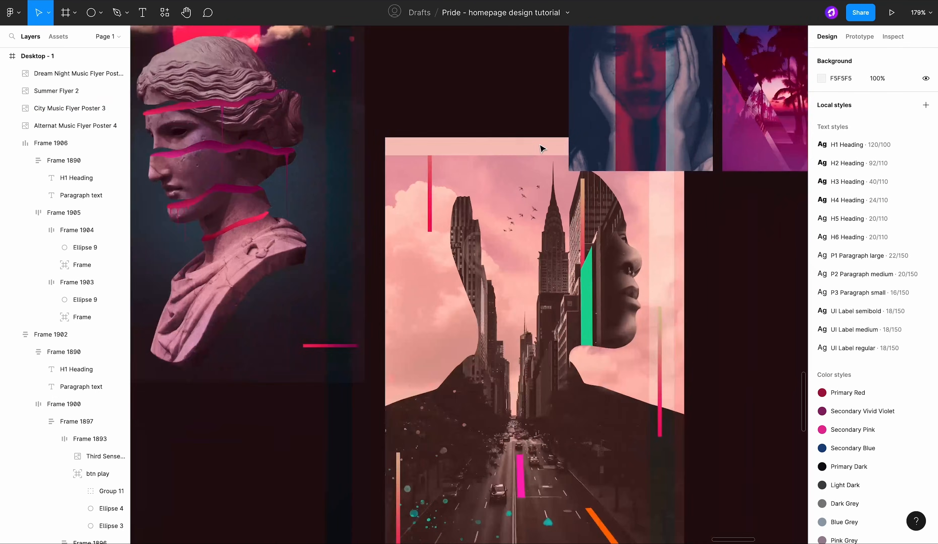
scroll(542, 148, down, 3)
click(323, 308)
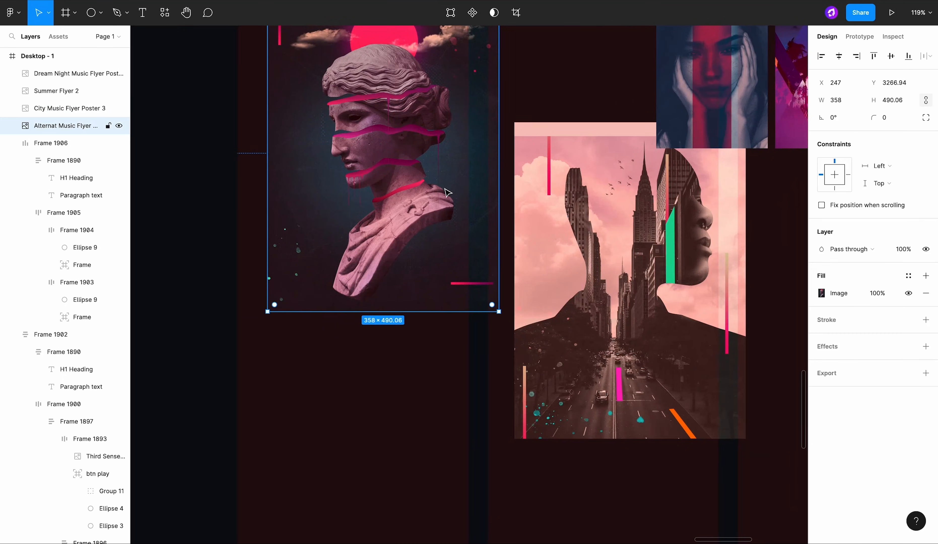
scroll(322, 312, up, 10)
drag(335, 327, 335, 331)
key(Escape)
scroll(362, 384, down, 12)
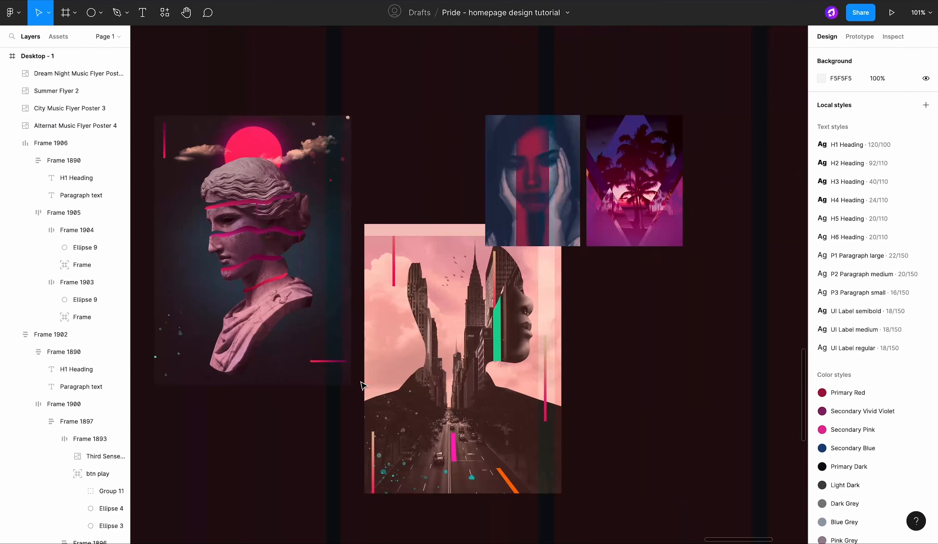
Step: Resize the woman portrait poster to 358 wide and 490 tall
click(537, 205)
scroll(537, 204, right, 3)
scroll(537, 204, up, 3)
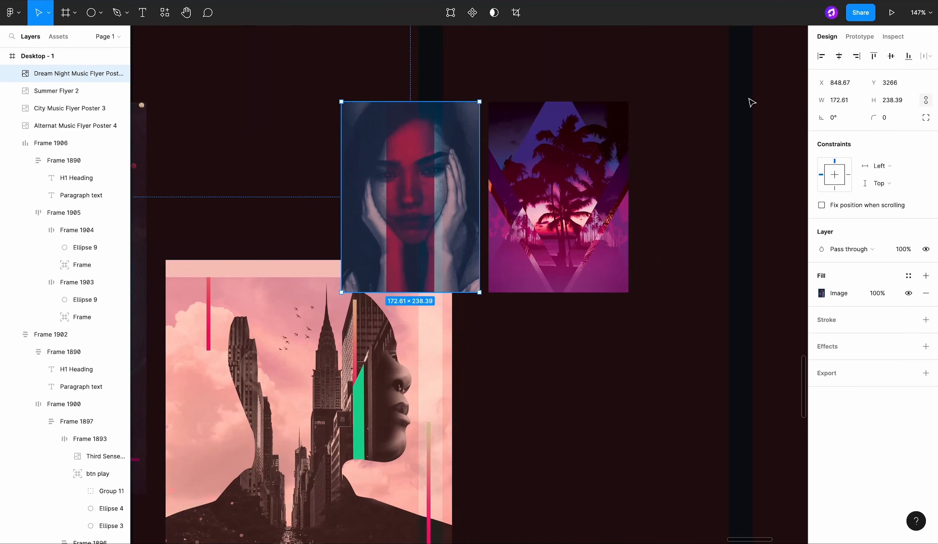
text(358)
key(Return)
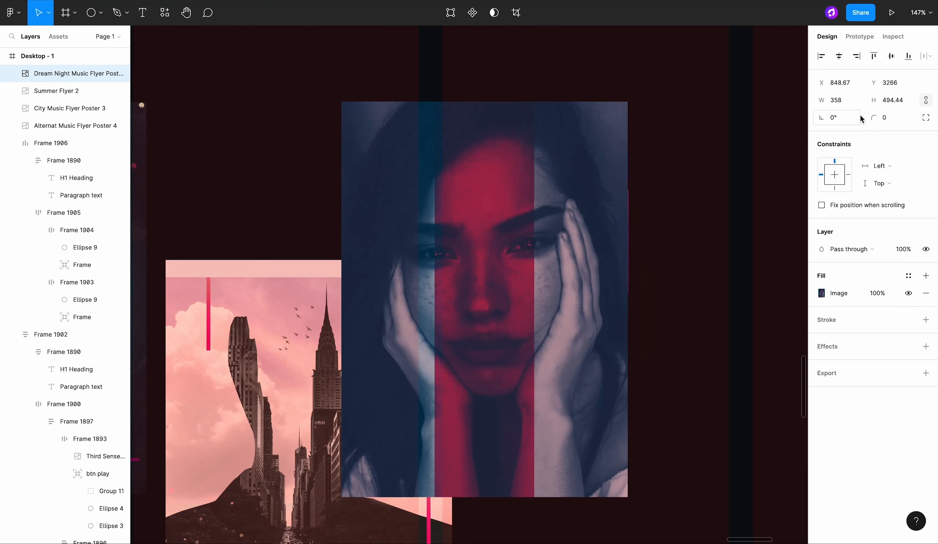
scroll(486, 497, up, 5)
scroll(523, 467, right, 3)
drag(522, 428, 460, 434)
click(534, 449)
Step: Move the palm-tree poster into the row and resize it to 358 × 490
scroll(534, 448, down, 8)
drag(572, 290, 606, 341)
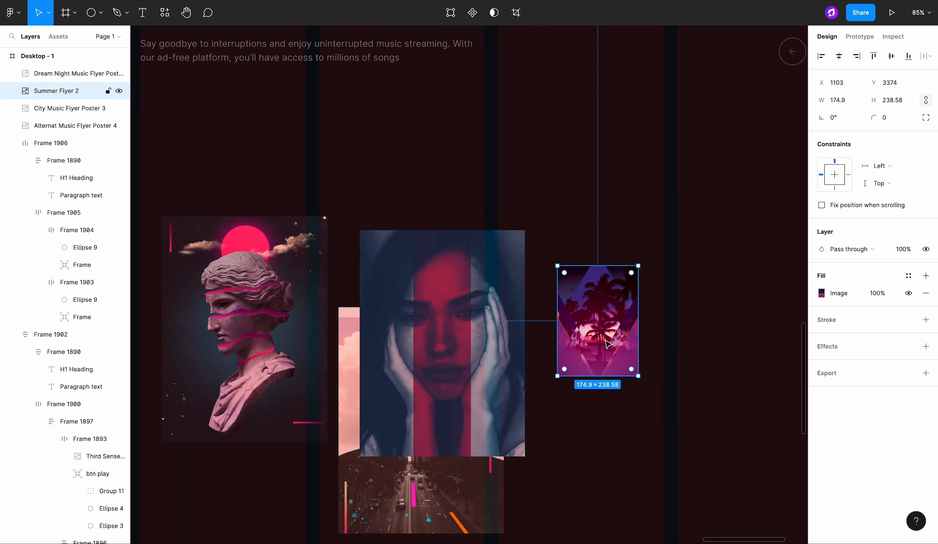
text(358)
key(Return)
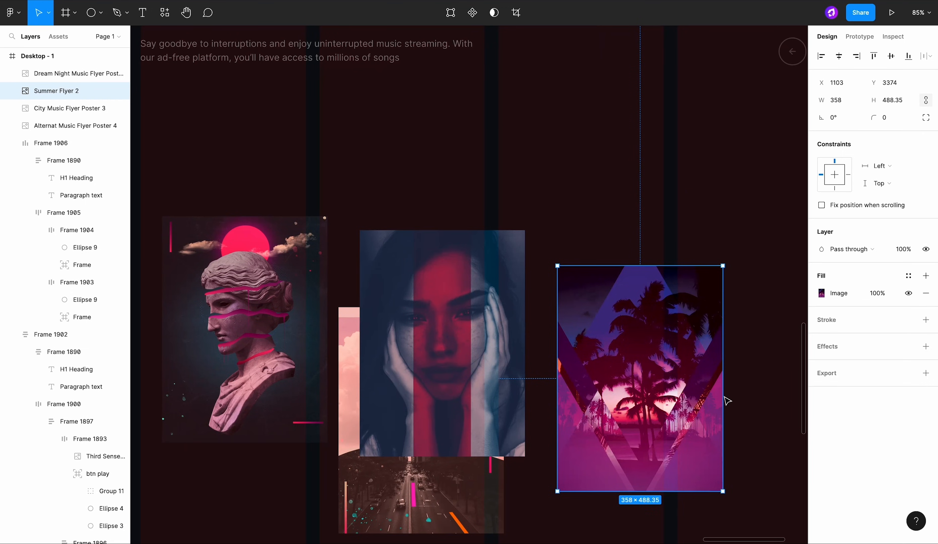
scroll(693, 497, up, 4)
drag(647, 477, 647, 480)
Step: Align all four posters on one level
click(647, 498)
scroll(647, 498, down, 6)
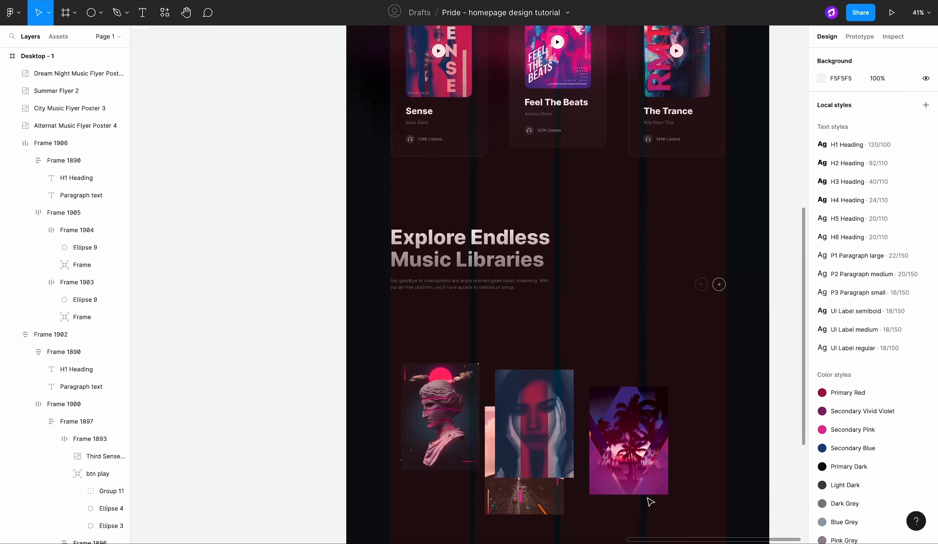
scroll(651, 503, down, 2)
scroll(651, 502, right, 1)
click(598, 420)
shift+click(516, 406)
shift+click(456, 410)
shift+click(430, 412)
click(891, 56)
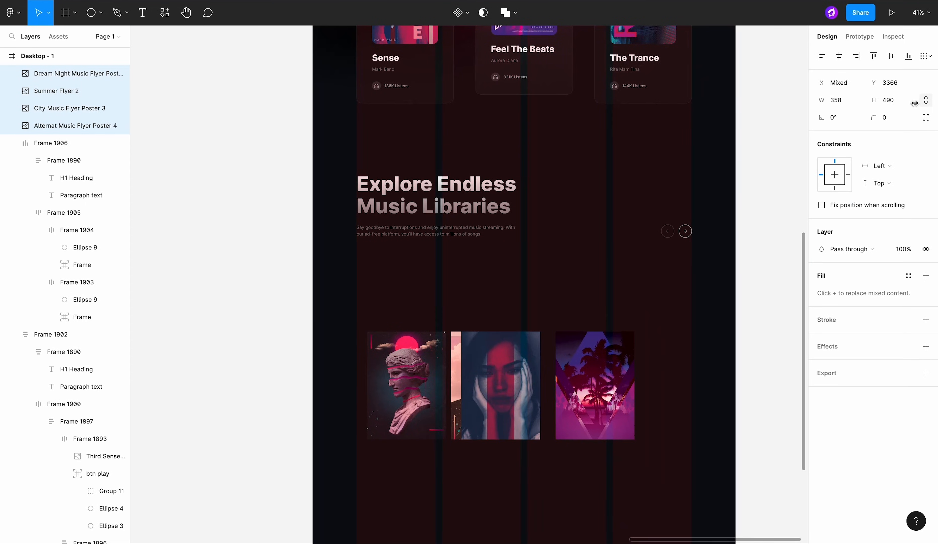
click(927, 58)
click(899, 81)
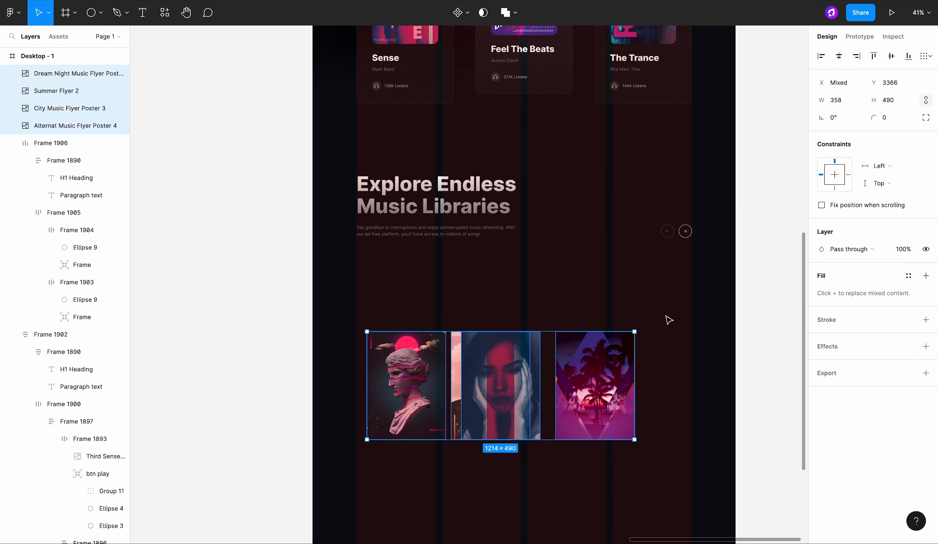
Step: Move the portrait poster to the row's end and space the four posters evenly
click(665, 316)
click(586, 389)
shift+click(511, 393)
drag(510, 392, 682, 397)
click(544, 392)
click(609, 397)
drag(596, 397, 560, 396)
shift+click(662, 377)
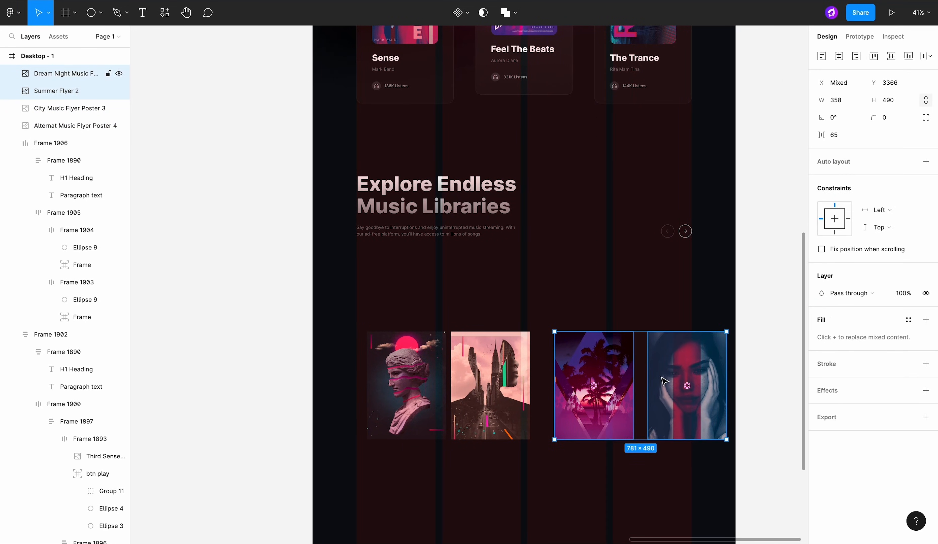
shift+click(486, 392)
shift+click(427, 395)
click(930, 56)
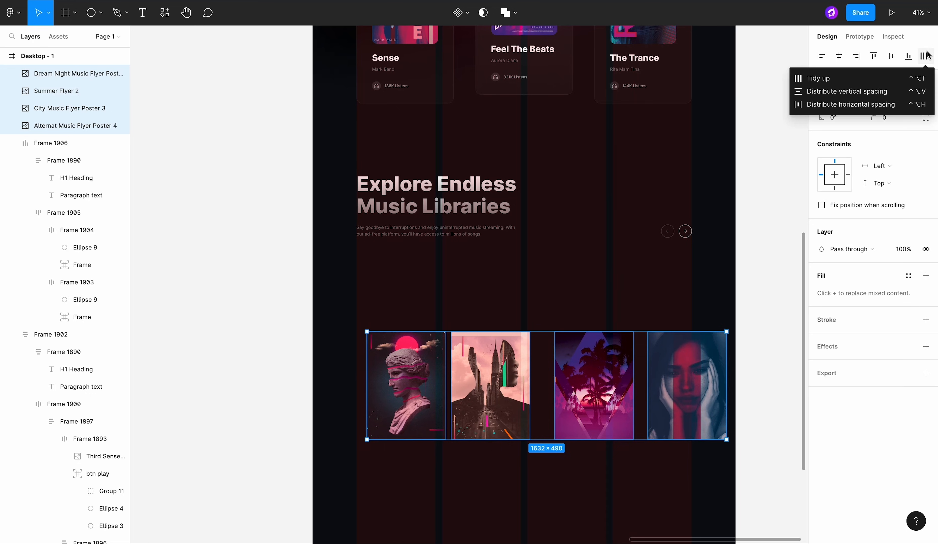
click(822, 78)
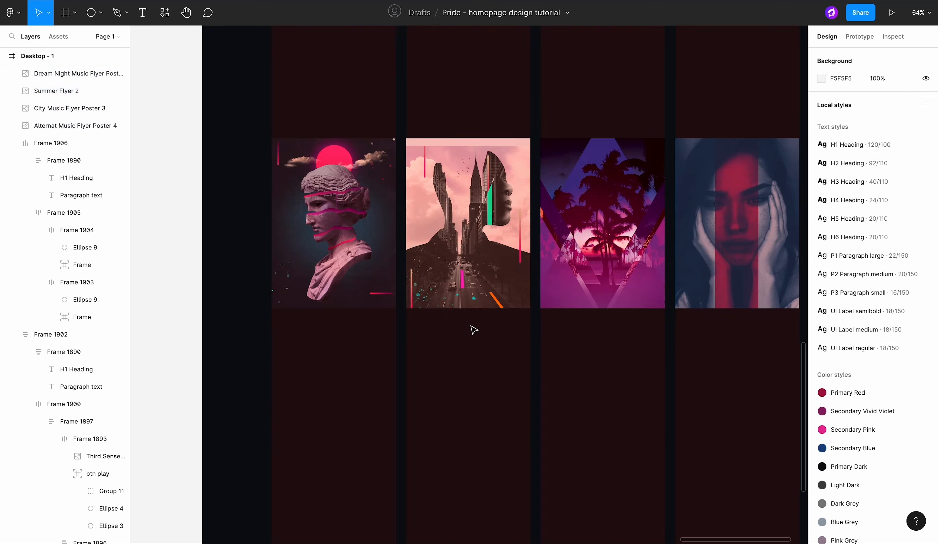
Step: Wrap the statue, city, palm and fourth poster each in its own frame with Frame selection
click(381, 297)
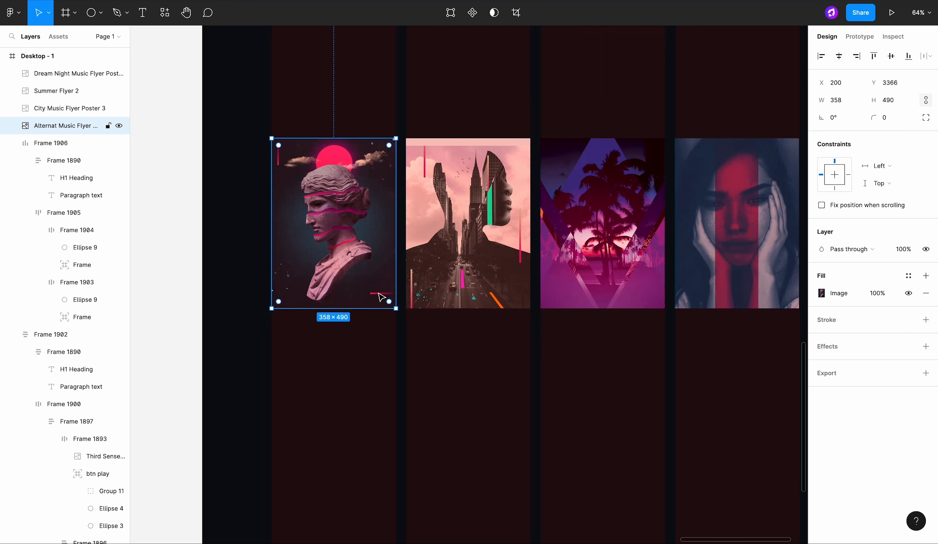
right_click(381, 297)
click(427, 357)
click(465, 224)
right_click(465, 225)
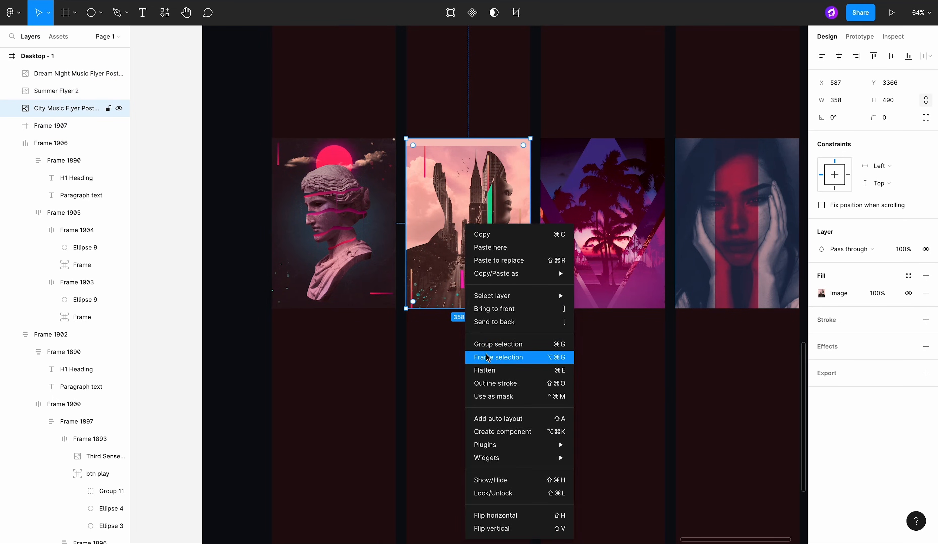
click(487, 357)
right_click(578, 283)
click(607, 357)
scroll(609, 360, right, 2)
right_click(648, 283)
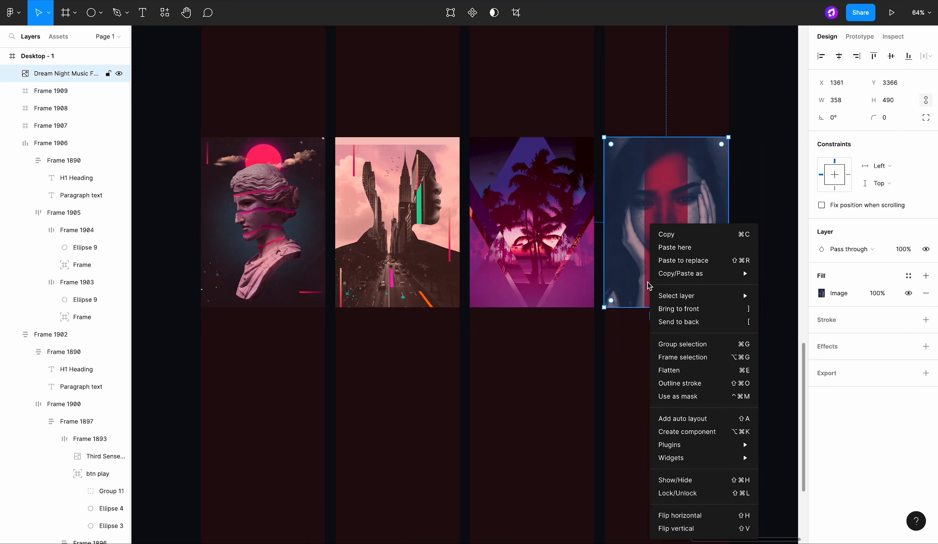
click(666, 357)
click(656, 359)
scroll(655, 359, down, 2)
scroll(656, 359, up, 2)
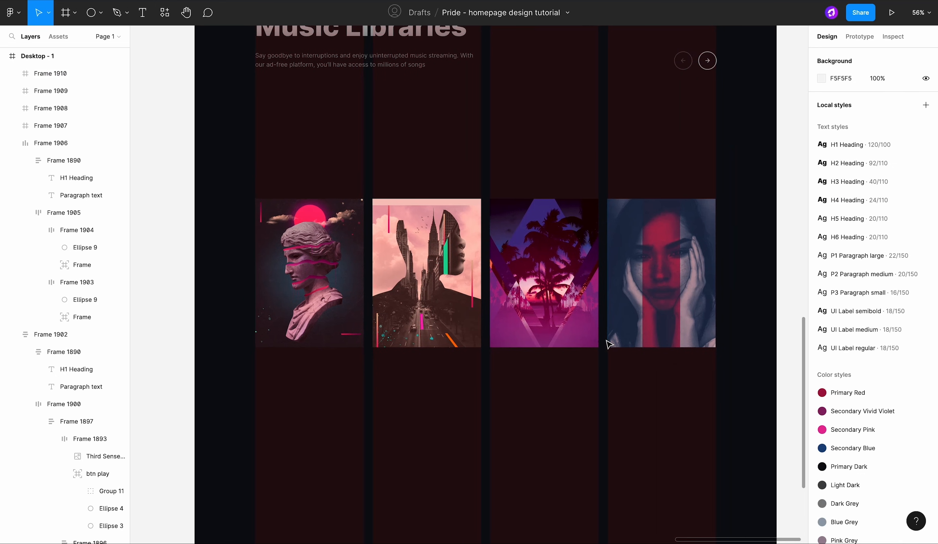
Step: Duplicate the Explore heading below the posters, retype it as 'Hip Hop' with auto width
scroll(592, 339, up, 2)
double_click(429, 64)
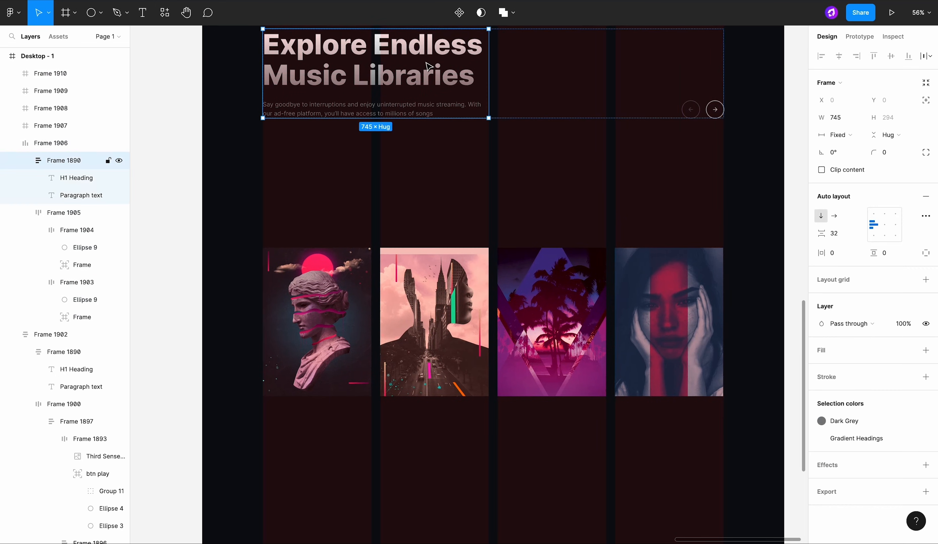
drag(429, 63, 425, 443)
key(Return)
text(Hi)
key(Escape)
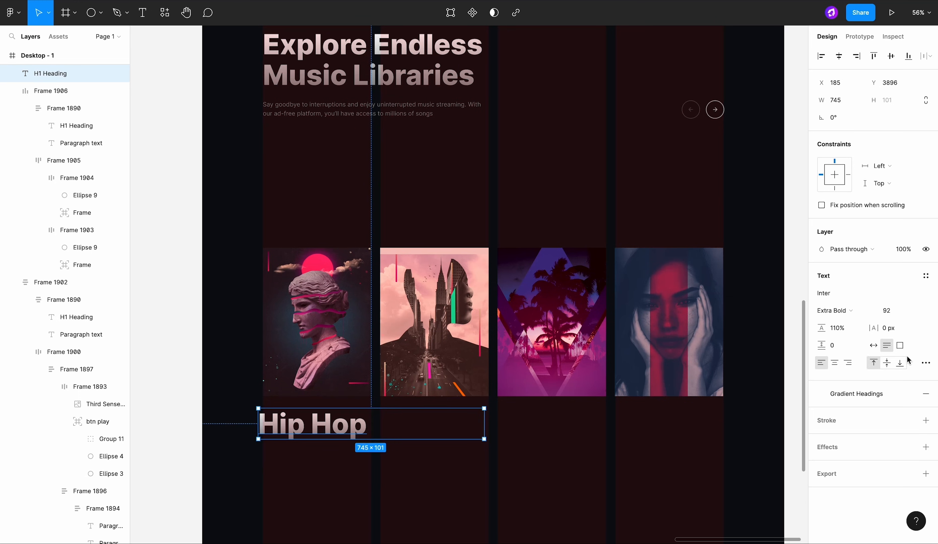
click(925, 362)
click(756, 378)
Step: Give 'Hip Hop' the H3 Heading style and White colour, and place it on the first poster
click(367, 437)
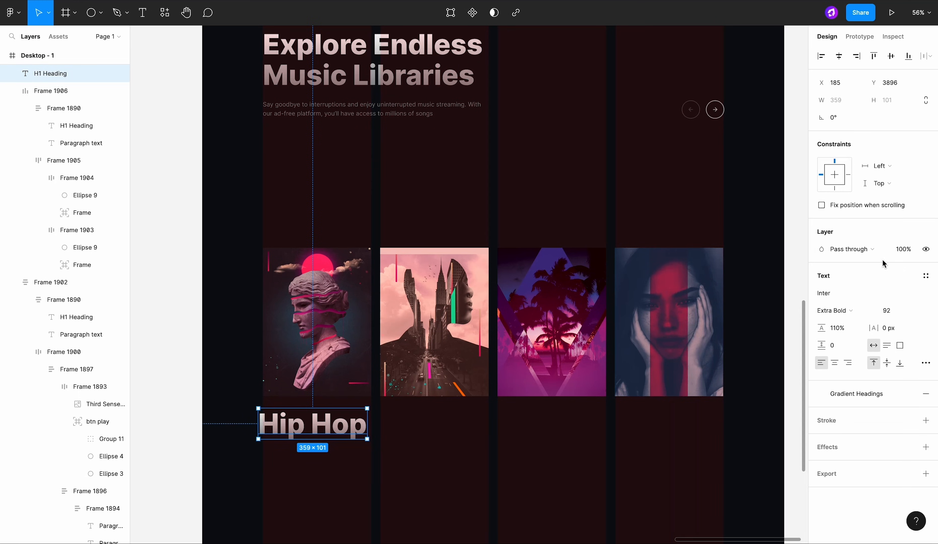
click(925, 277)
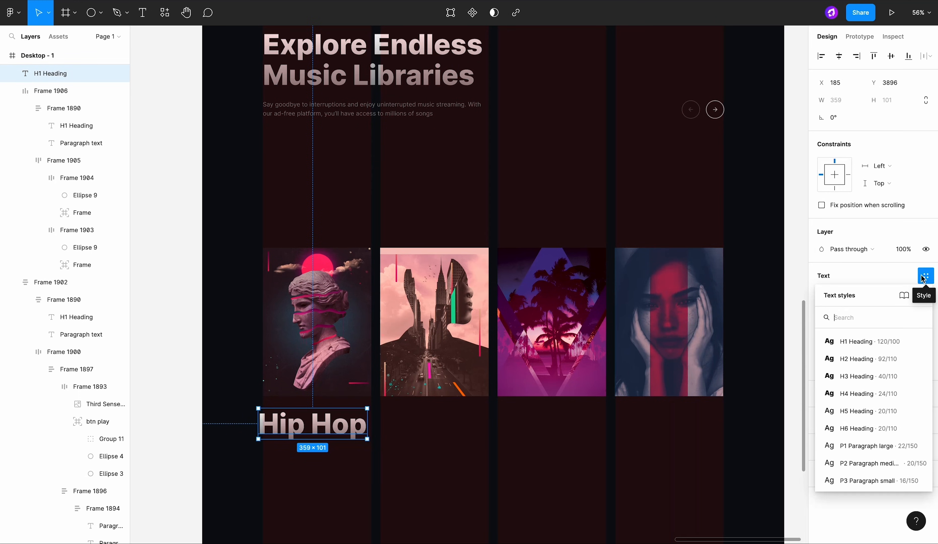
click(868, 376)
click(854, 324)
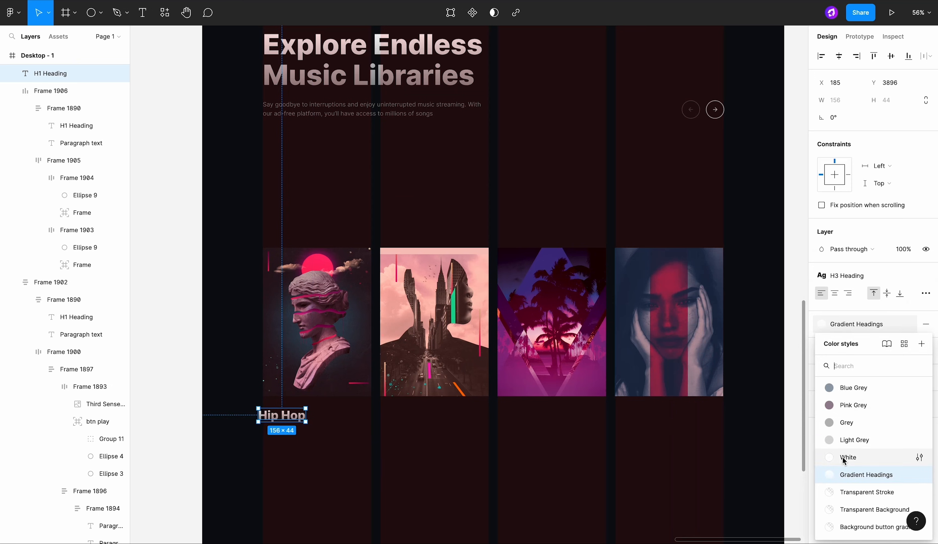
click(897, 453)
drag(295, 415, 360, 390)
Step: Add a '312 songs' label with UI Label medium style in Light Grey
scroll(314, 355, up, 5)
double_click(357, 389)
scroll(356, 388, down, 2)
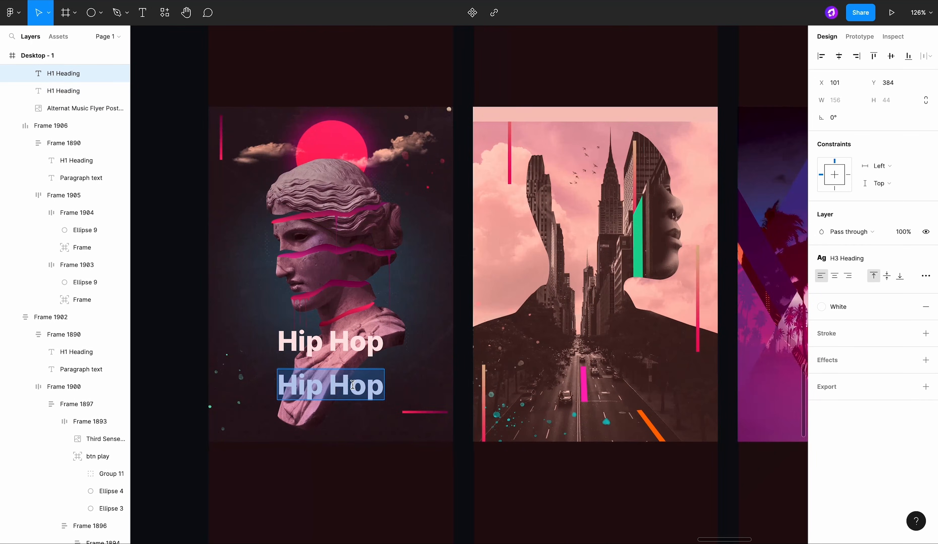
text(312 songs)
key(Escape)
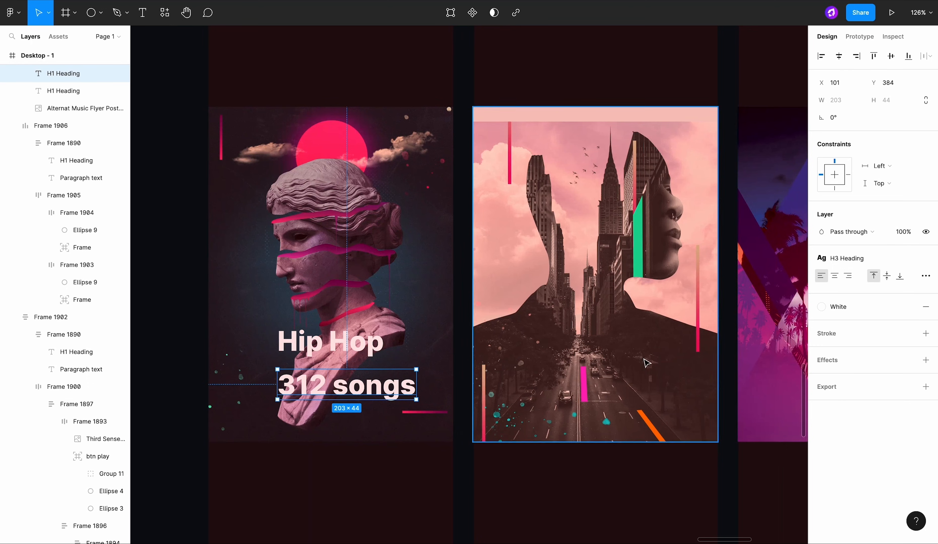
click(847, 258)
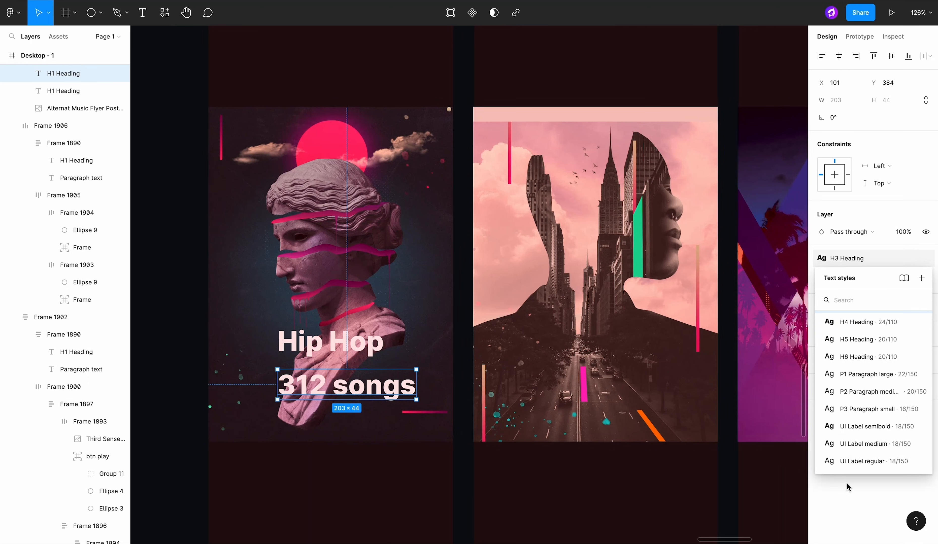
click(860, 444)
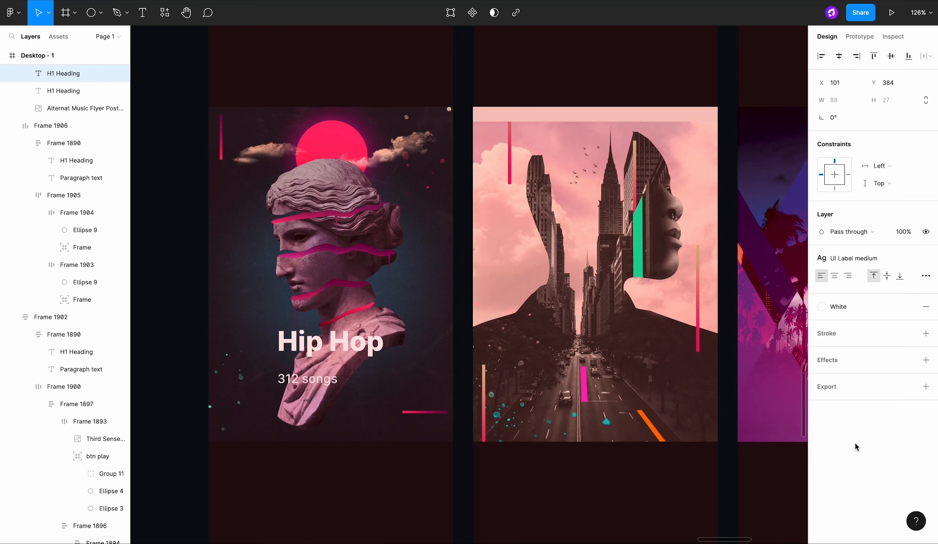
click(867, 313)
click(864, 420)
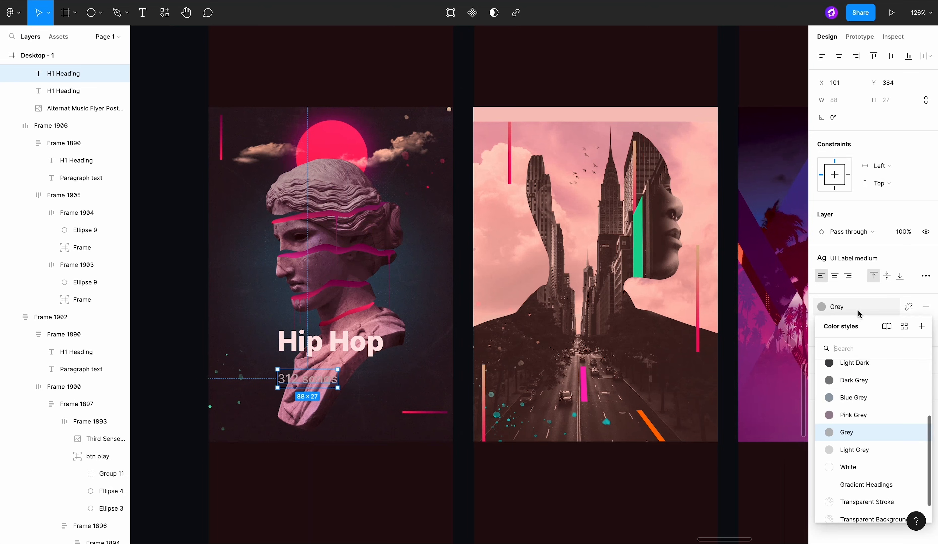
click(846, 449)
click(765, 474)
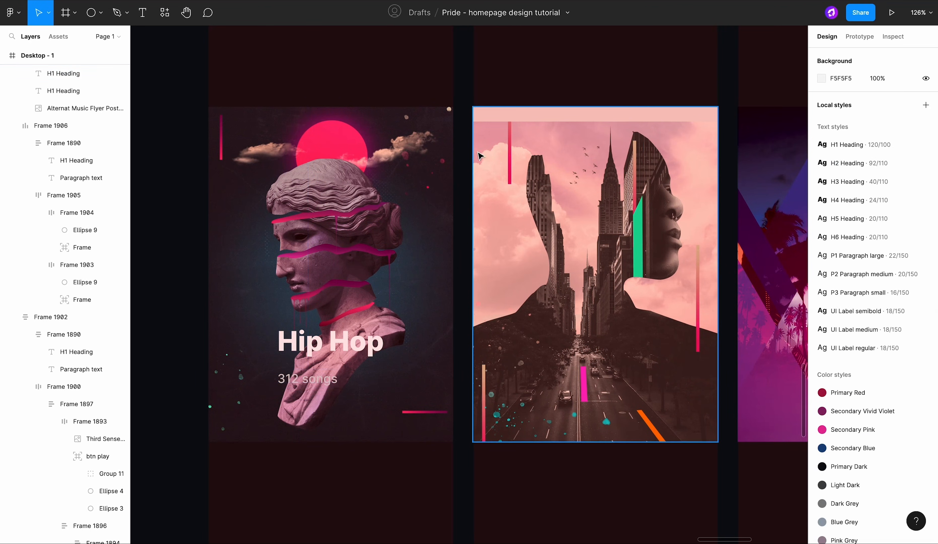
Step: Paste a music-note icon beside '312 songs' and join them in an auto layout row with gap 8
key(ctrl+v)
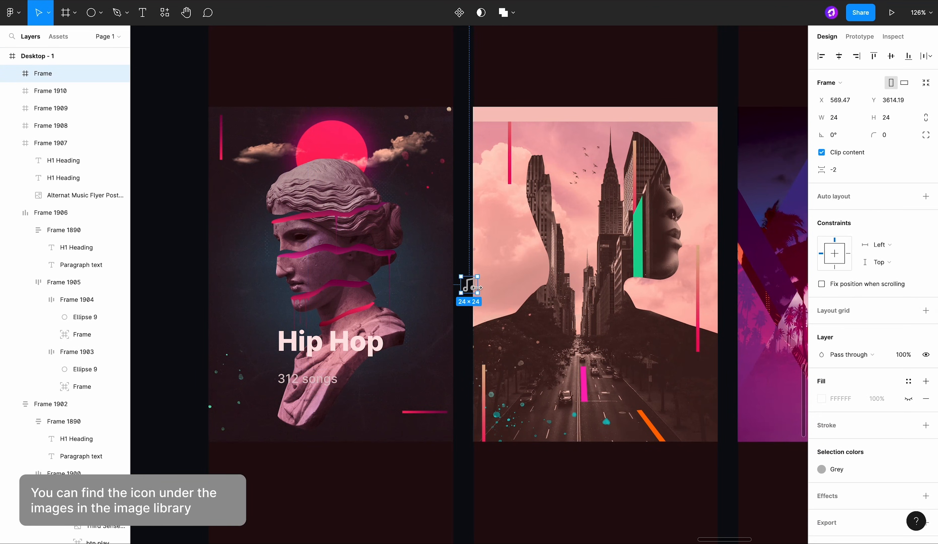
drag(473, 292, 273, 401)
scroll(272, 400, up, 5)
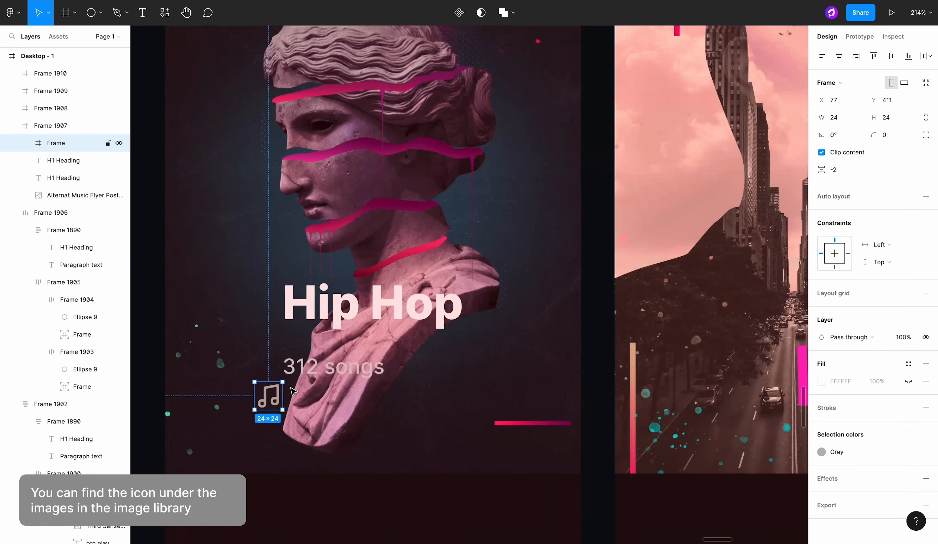
click(325, 368)
drag(324, 368, 333, 397)
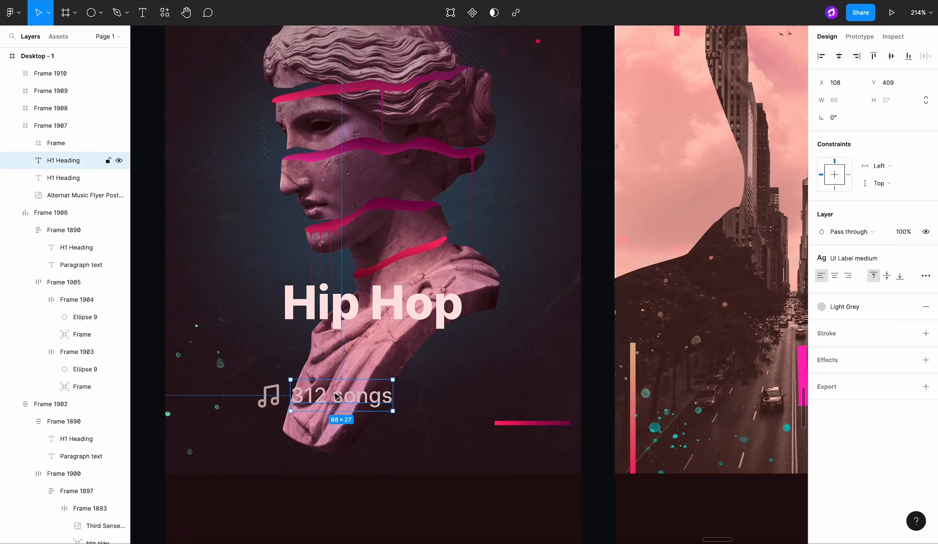
shift+click(272, 399)
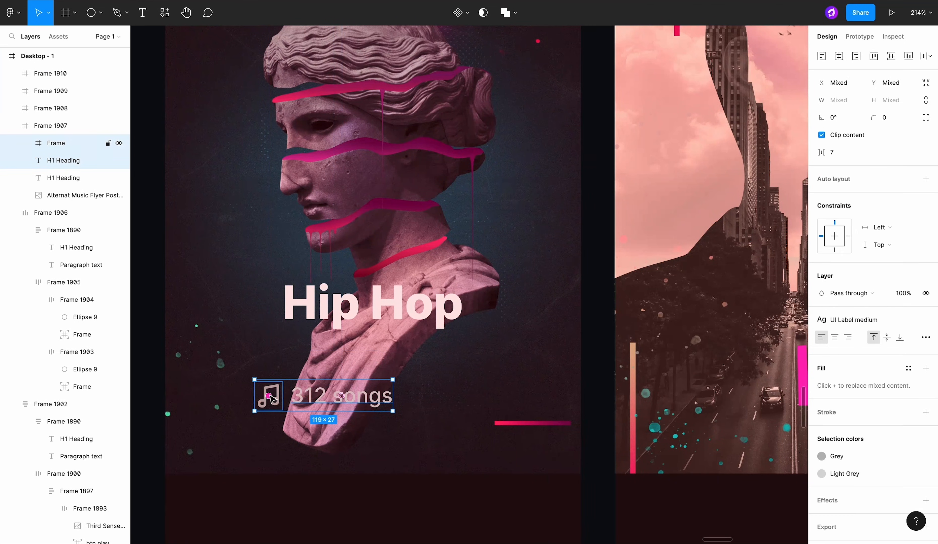
click(926, 180)
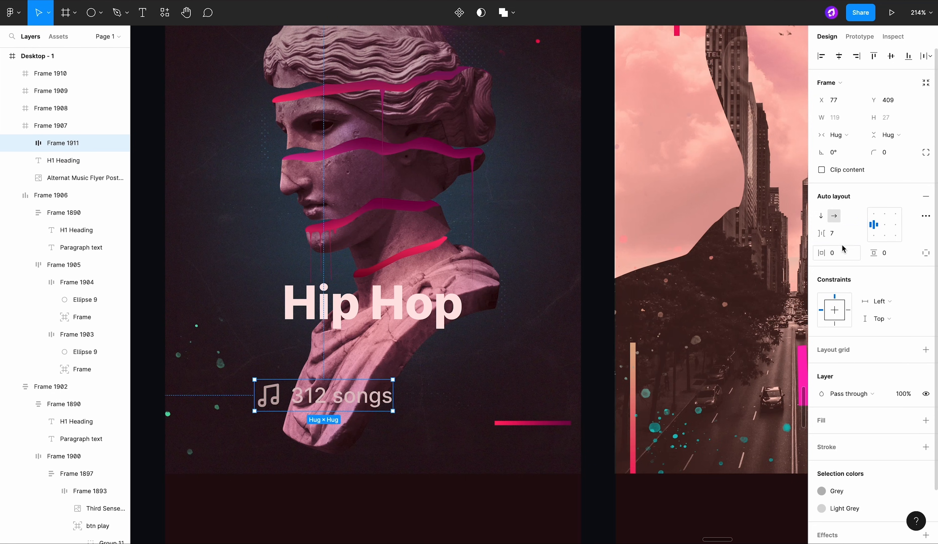
text(8)
key(Return)
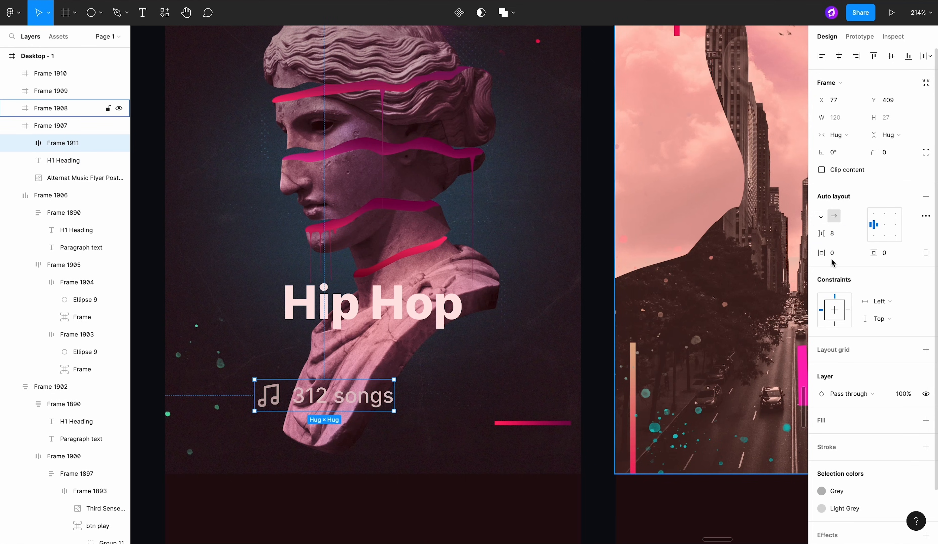
Step: Stack Hip Hop above the song-count row in vertical auto layout, gap 16, centred on the poster
shift+click(408, 322)
key(shift+a)
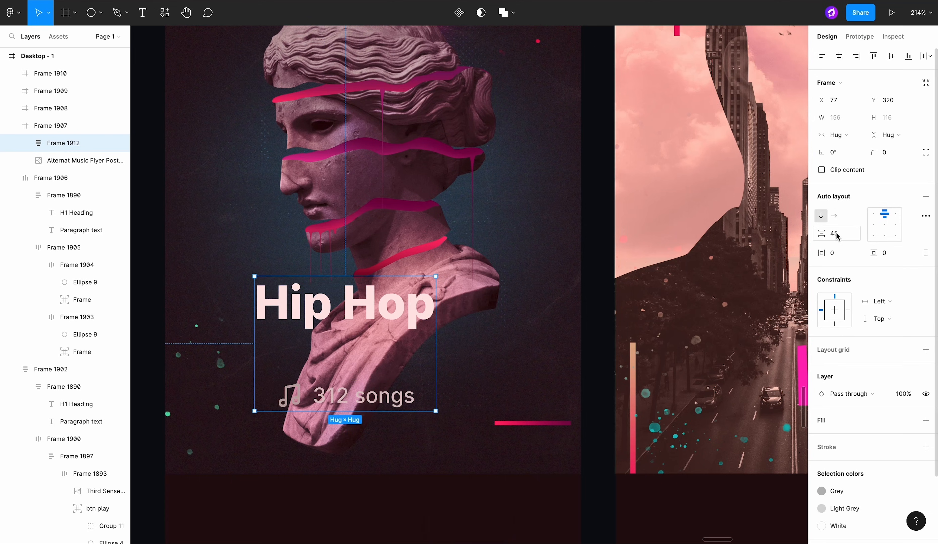
key(Return)
scroll(402, 324, down, 5)
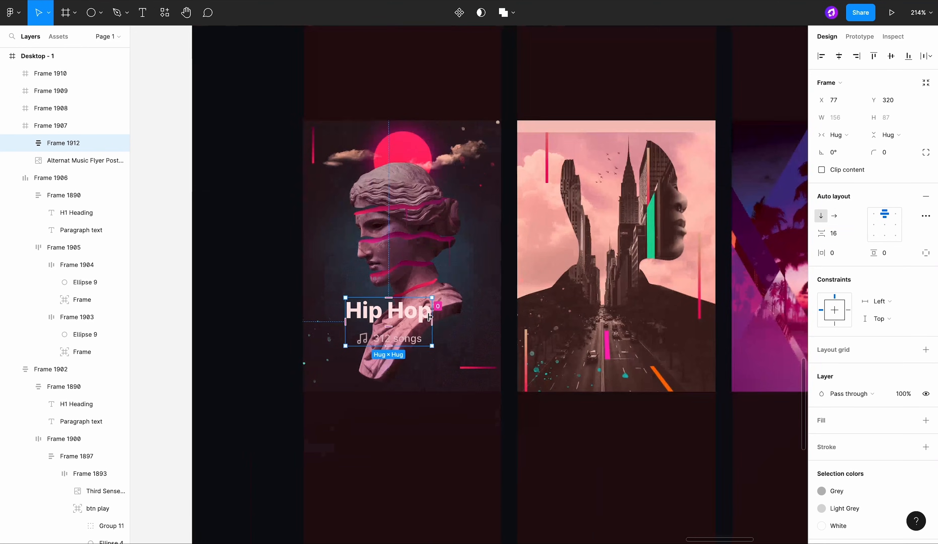
click(840, 56)
key(Down)
key(Down)
key(Down)
key(Down)
key(Down)
key(Down)
key(Down)
key(Down)
key(Down)
key(Down)
key(Down)
key(Down)
key(Down)
key(Down)
key(Down)
key(Down)
key(Down)
key(Down)
key(Down)
key(Down)
key(Down)
key(Down)
key(Down)
key(Down)
key(Down)
key(Down)
key(Down)
key(Down)
key(Down)
key(Down)
key(Down)
click(476, 421)
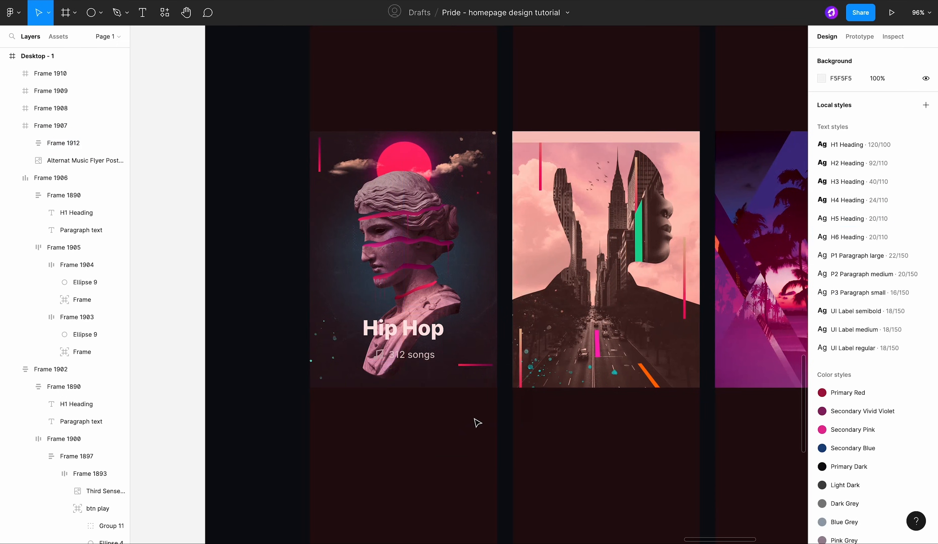
scroll(476, 422, down, 3)
Step: Draw a rectangle across the first poster's bottom, extending it slightly past the poster edges
scroll(476, 422, up, 2)
click(101, 12)
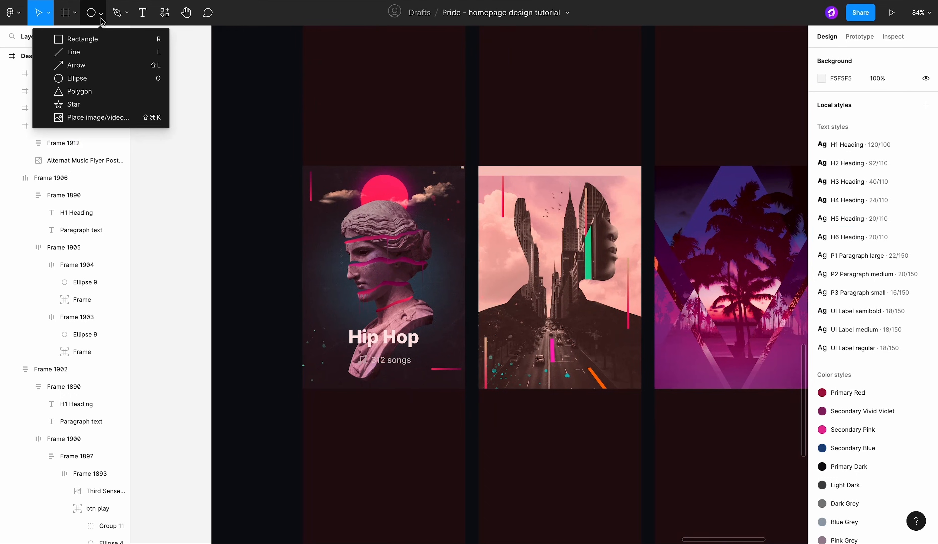
click(102, 38)
mouse_move(304, 311)
mouse_down()
mouse_move(425, 431)
mouse_move(464, 373)
mouse_move(435, 471)
mouse_move(428, 372)
mouse_up()
click(445, 295)
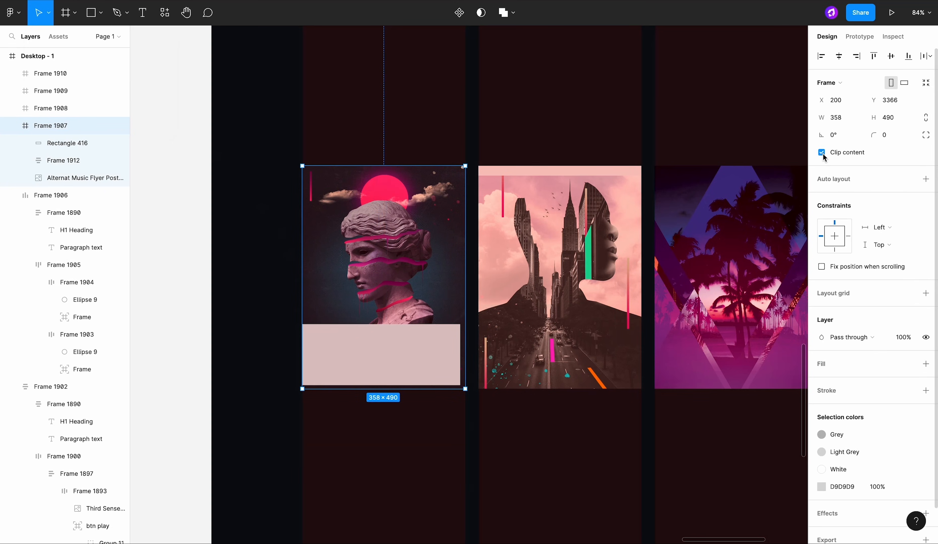
click(441, 373)
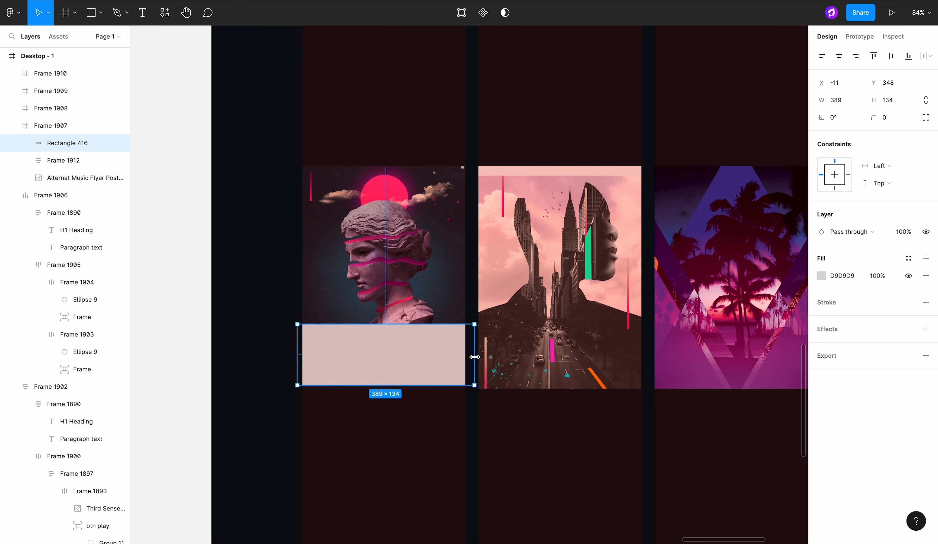
drag(440, 384, 439, 399)
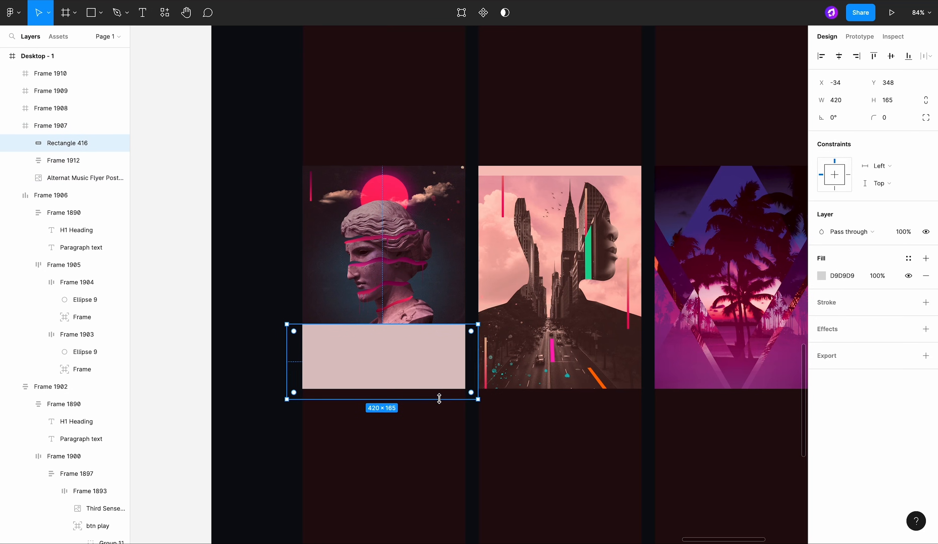
drag(479, 381, 481, 382)
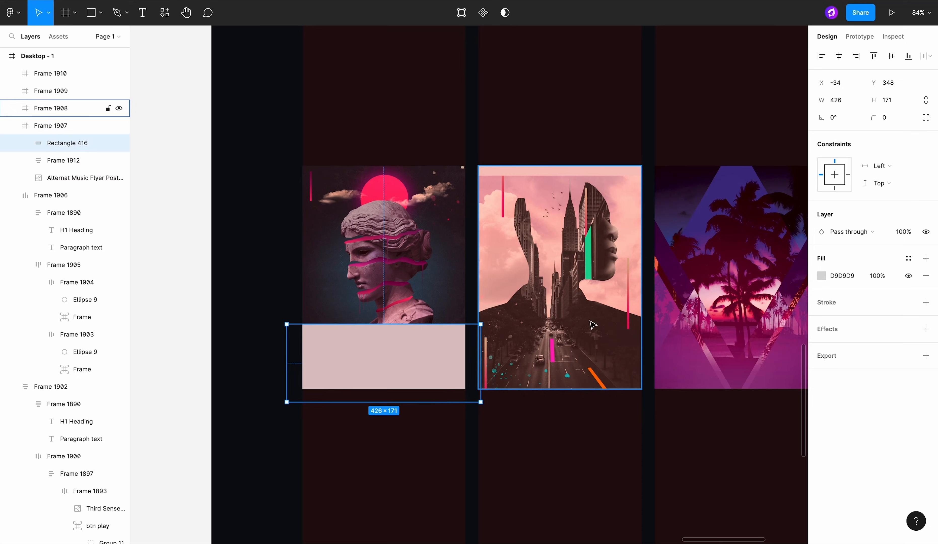
Step: Fill the rectangle with the eyedropped dark colour 0B131D and add a strong layer blur
click(820, 275)
click(695, 421)
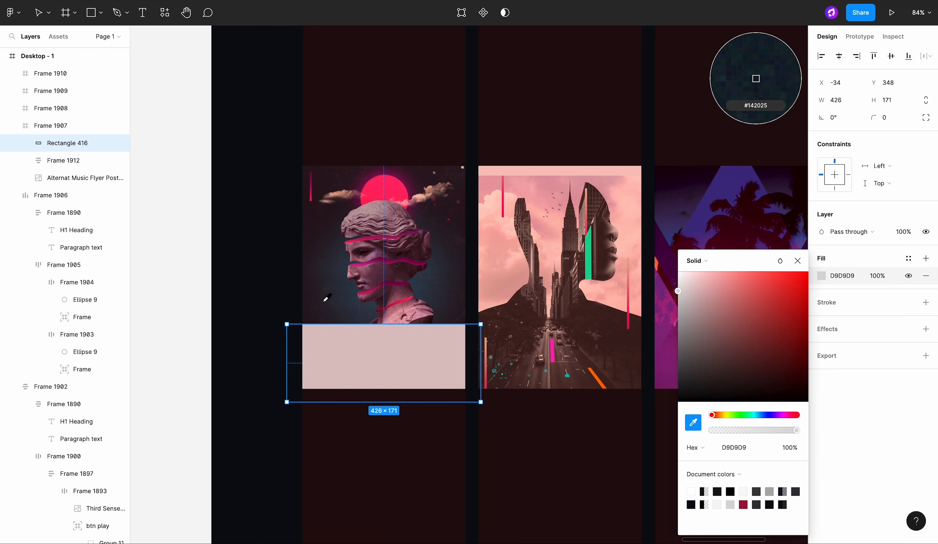
click(314, 214)
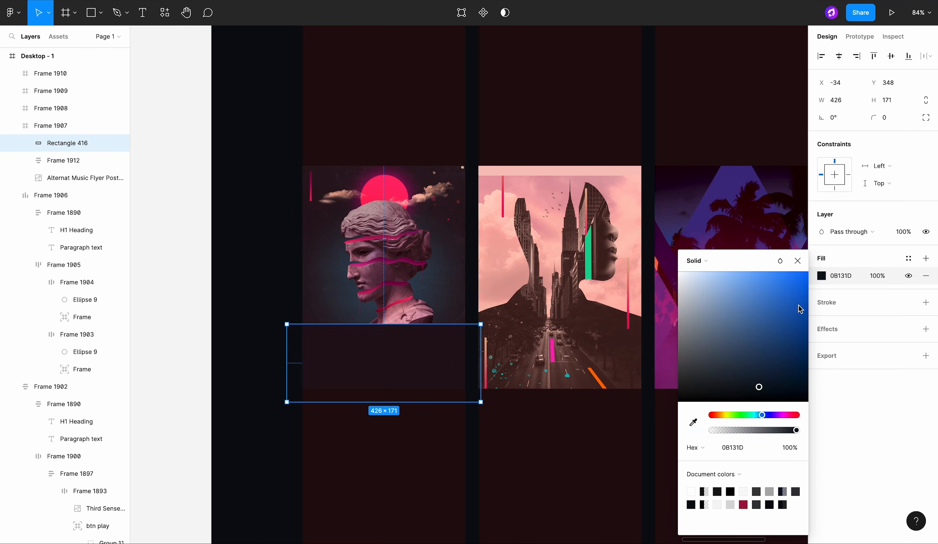
click(922, 329)
click(863, 346)
click(874, 359)
click(822, 346)
drag(695, 374, 773, 376)
drag(693, 373, 880, 370)
Step: Send the overlay behind the Frame 1912 label and lower its fill opacity to 65%
click(822, 275)
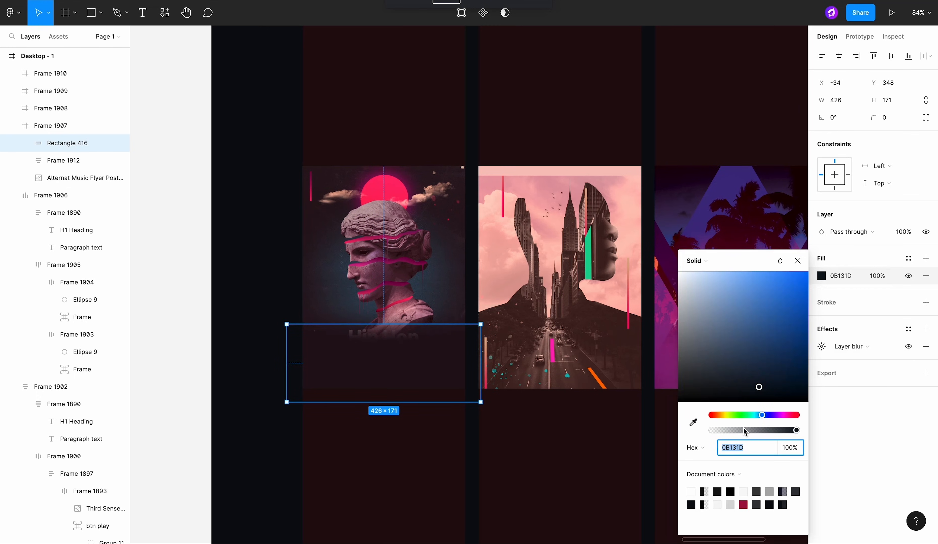
key(super+bracketleft)
click(765, 430)
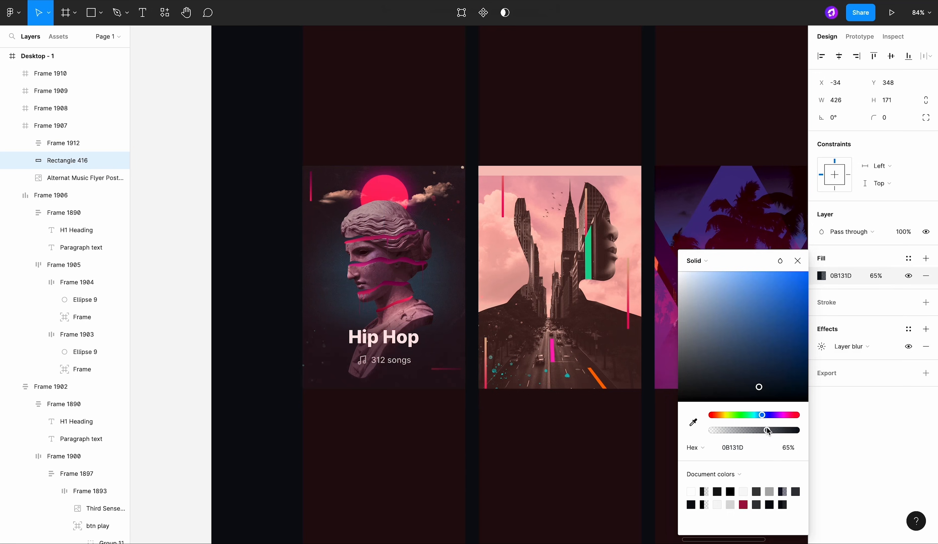
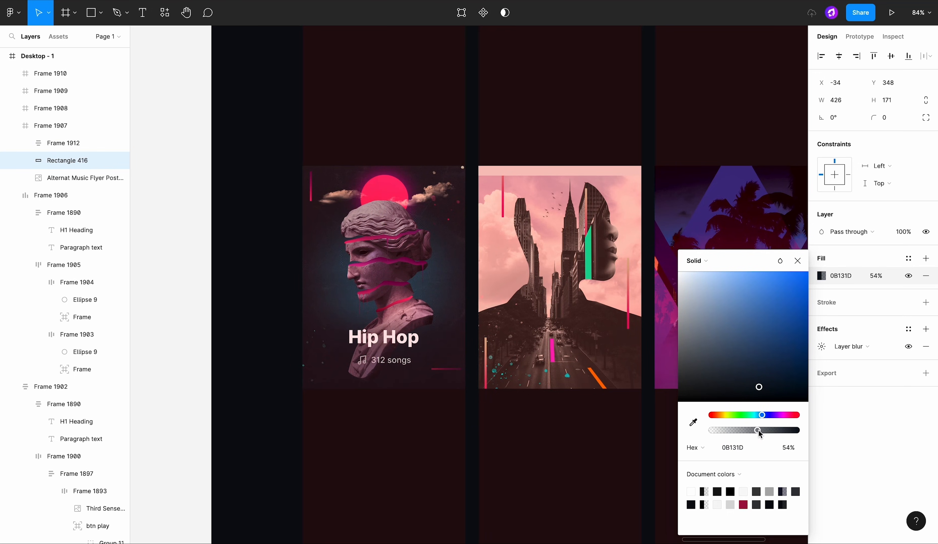
Step: Close the overlay's fill settings, deselect, and pan to the Hottest Tracks and music library cards
key(shift+Return)
scroll(575, 439, down, 2)
click(647, 98)
scroll(648, 98, down, 6)
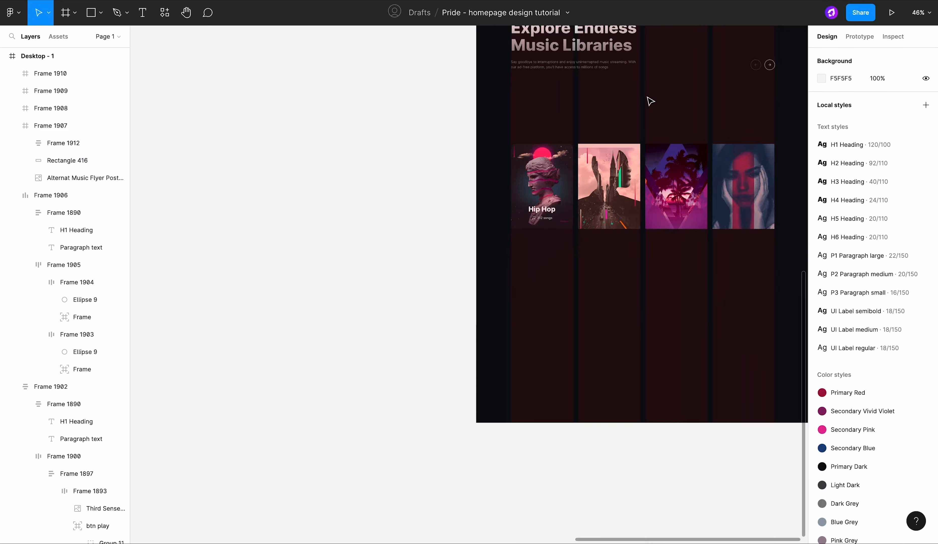
scroll(650, 101, up, 8)
scroll(651, 101, right, 4)
Step: Copy the Feel The Beats play button onto the Hip Hop library card
click(486, 174)
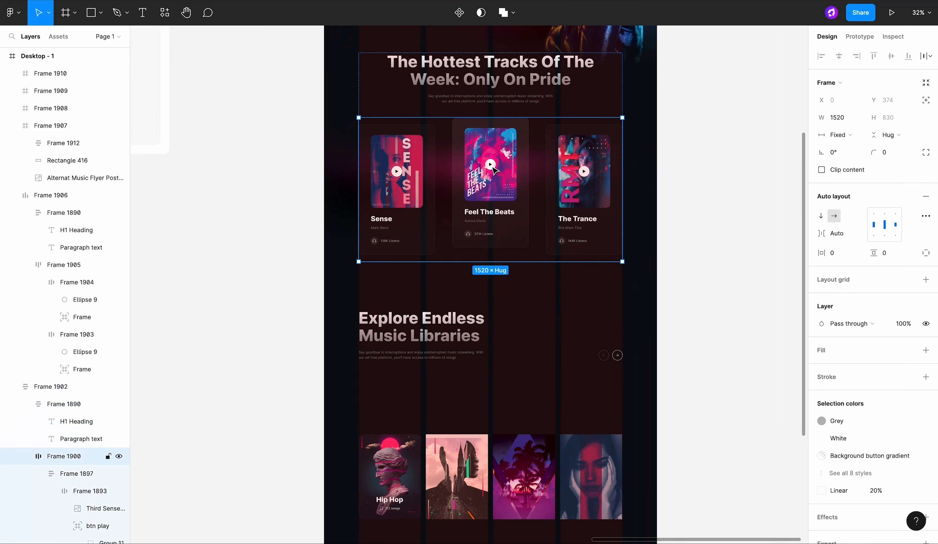
double_click(489, 171)
double_click(492, 170)
alt+drag(492, 167, 493, 408)
scroll(497, 408, down, 2)
scroll(497, 407, left, 1)
scroll(499, 407, up, 5)
drag(621, 167, 347, 352)
scroll(348, 351, up, 3)
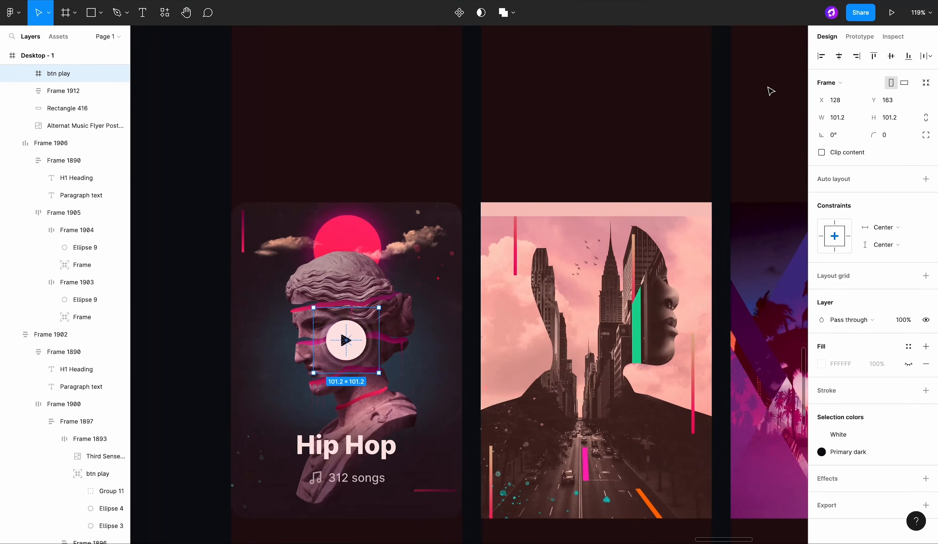
scroll(674, 180, down, 5)
click(675, 181)
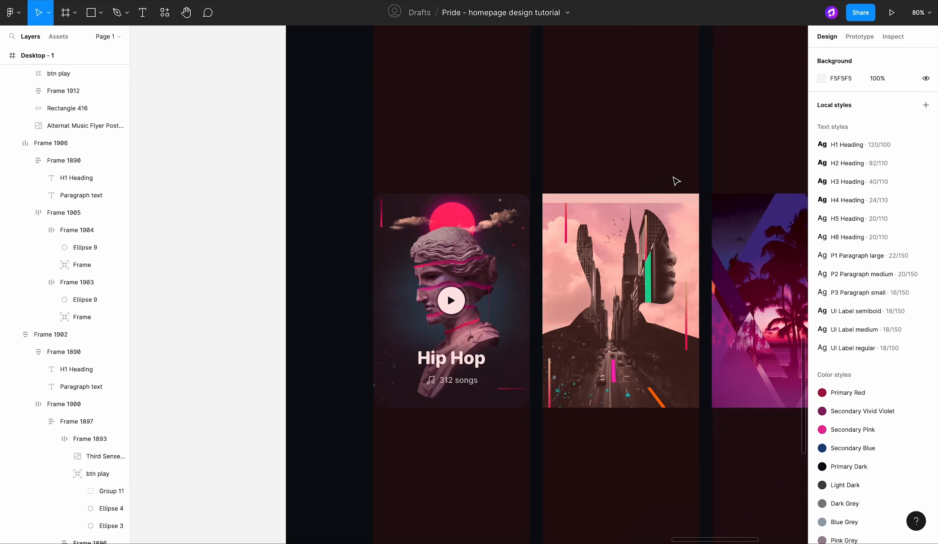
Step: Nudge the Hip Hop card's play button up by one pixel
scroll(551, 246, up, 3)
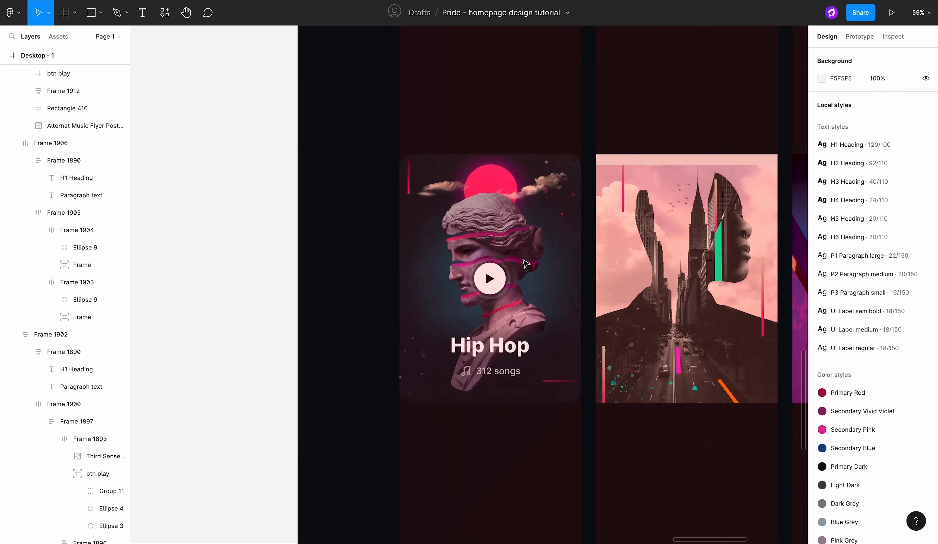
click(490, 261)
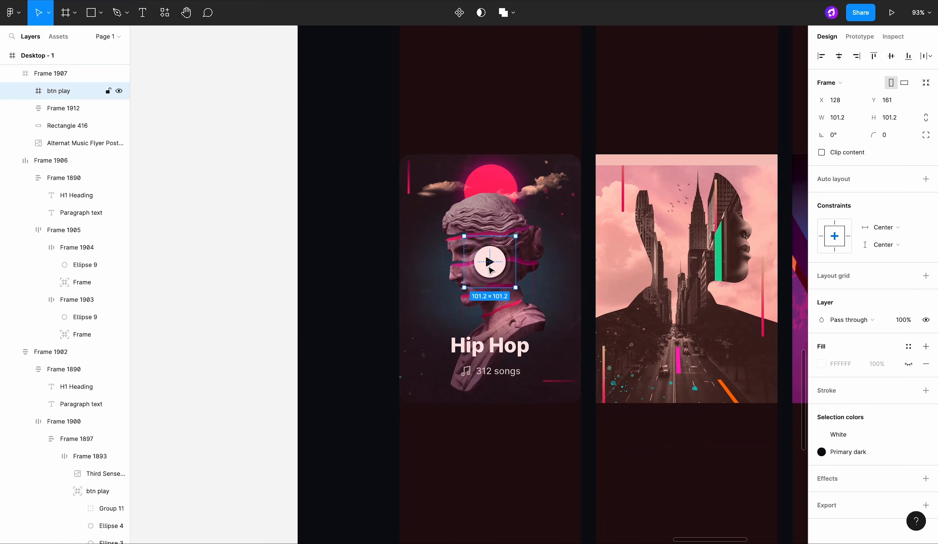
key(Up)
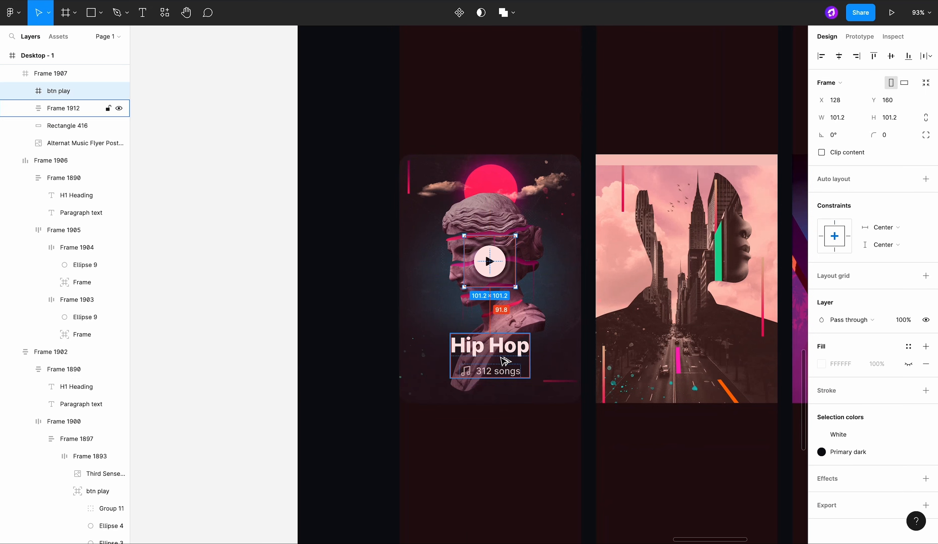
click(534, 143)
scroll(536, 140, down, 5)
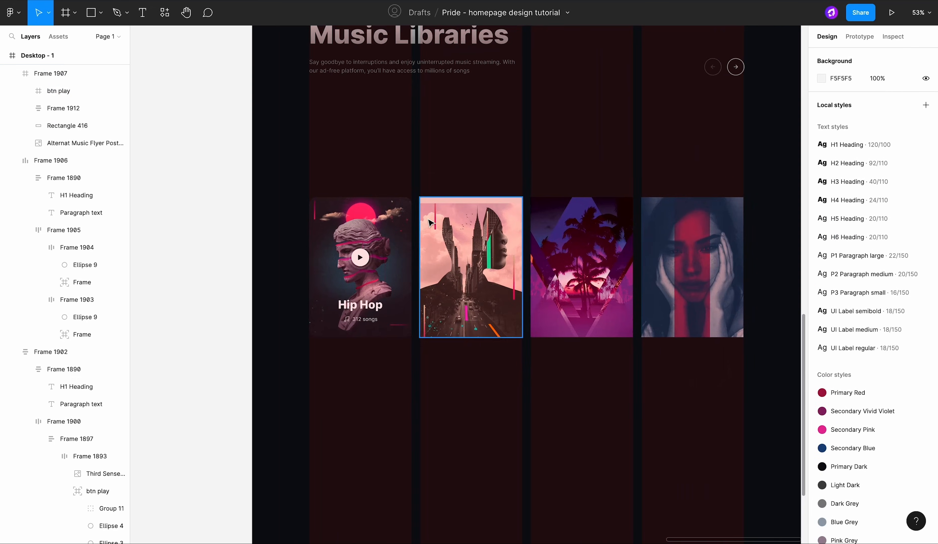
Step: Wrap the play button and Hip Hop title in auto layout and copy it onto the second and third cards
click(360, 257)
shift+click(365, 309)
key(shift+a)
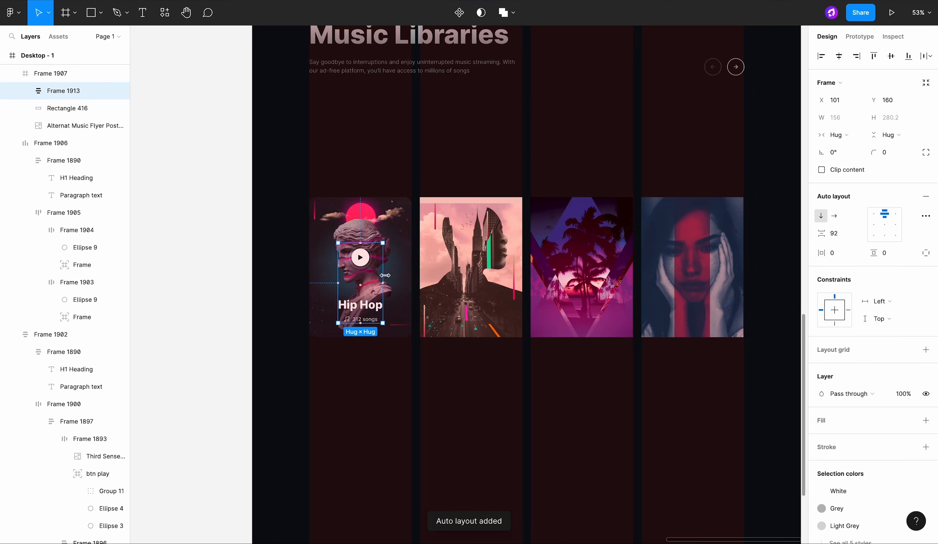
drag(371, 277, 482, 276)
drag(482, 277, 693, 277)
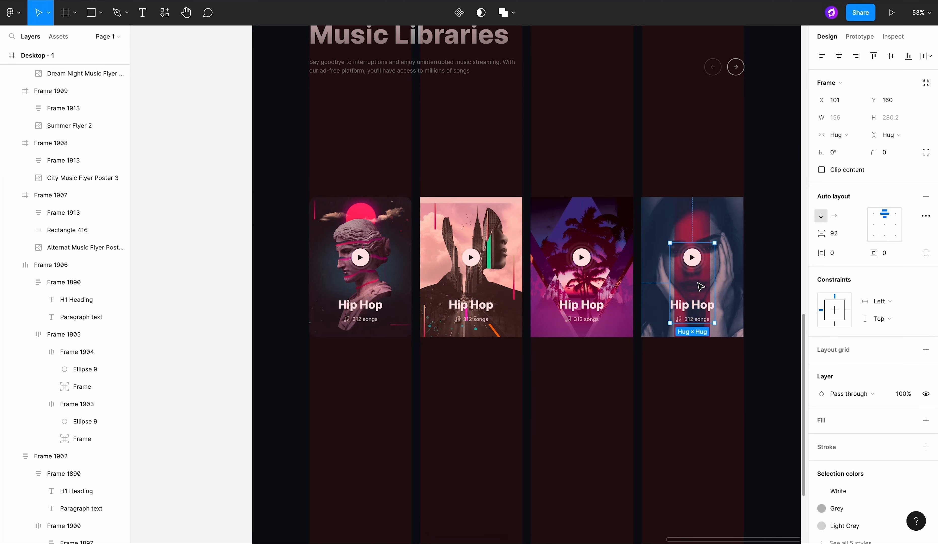
Step: Retitle the second card 'Soul' and centre its overlay horizontally
key(Escape)
scroll(661, 389, down, 2)
scroll(546, 346, up, 2)
ctrl+click(501, 321)
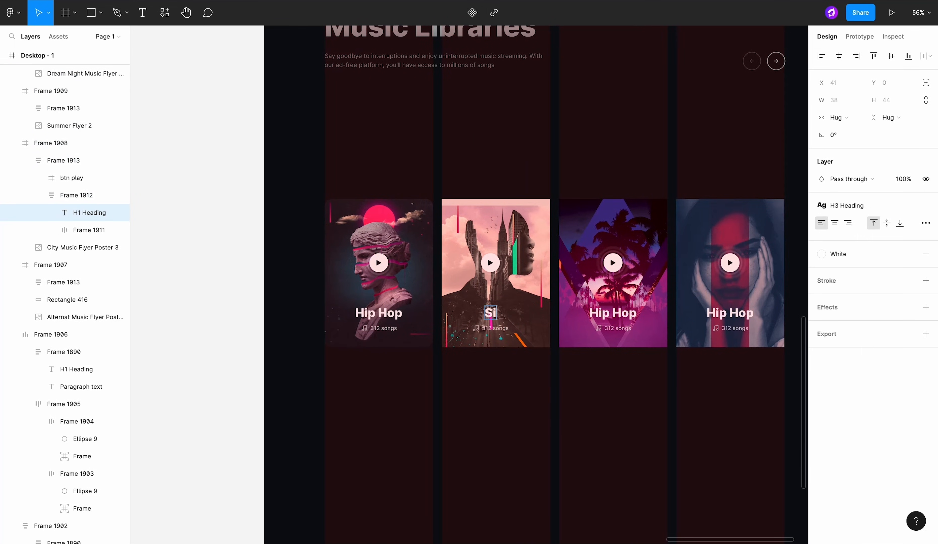
key(Escape)
double_click(505, 324)
click(490, 296)
double_click(490, 296)
click(839, 57)
Step: Change the Soul card's count to 814 songs and re-centre its overlay
scroll(498, 325, up, 5)
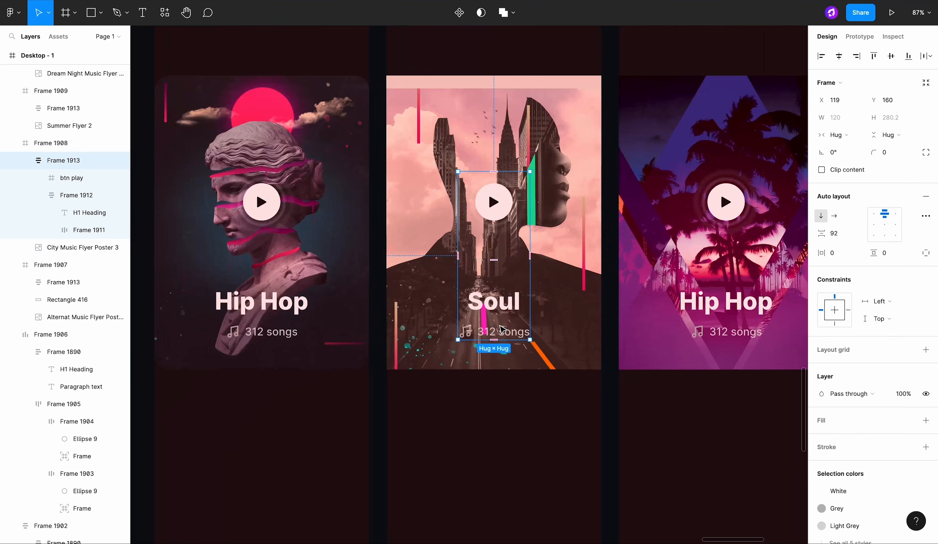
ctrl+click(497, 334)
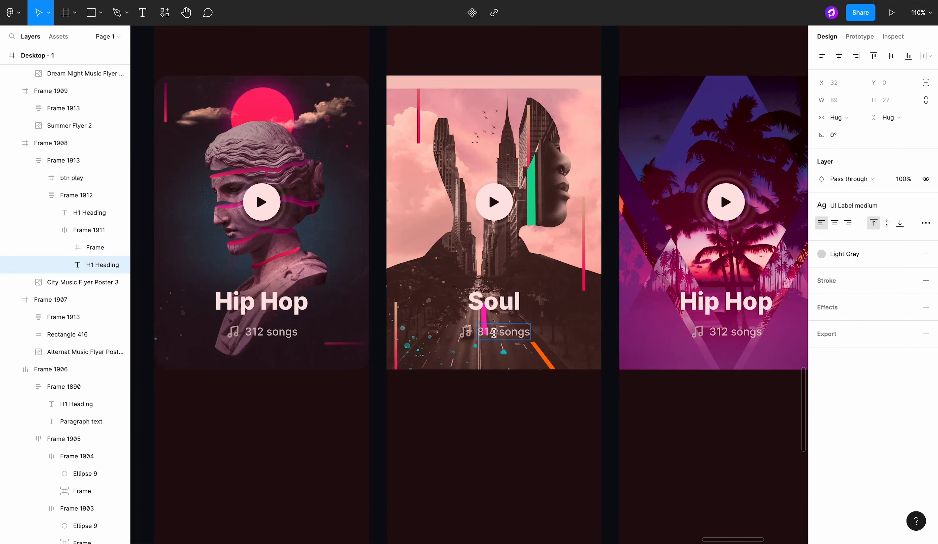
double_click(507, 256)
scroll(506, 255, right, 1)
click(839, 56)
Step: Retitle the third card 'Summer hits' with 375 songs and centre its overlay
scroll(660, 155, right, 2)
double_click(589, 265)
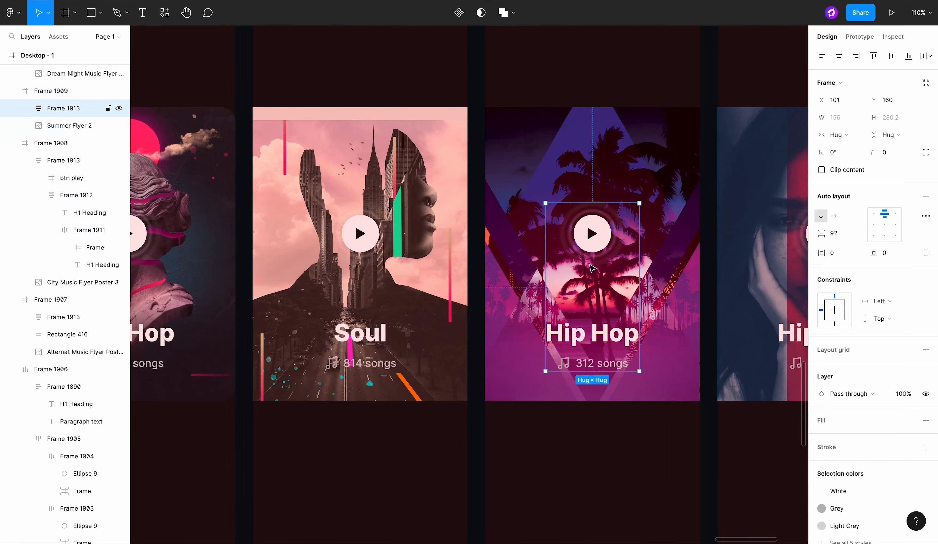
scroll(592, 268, right, 3)
scroll(593, 269, down, 1)
double_click(515, 295)
text(Summer h)
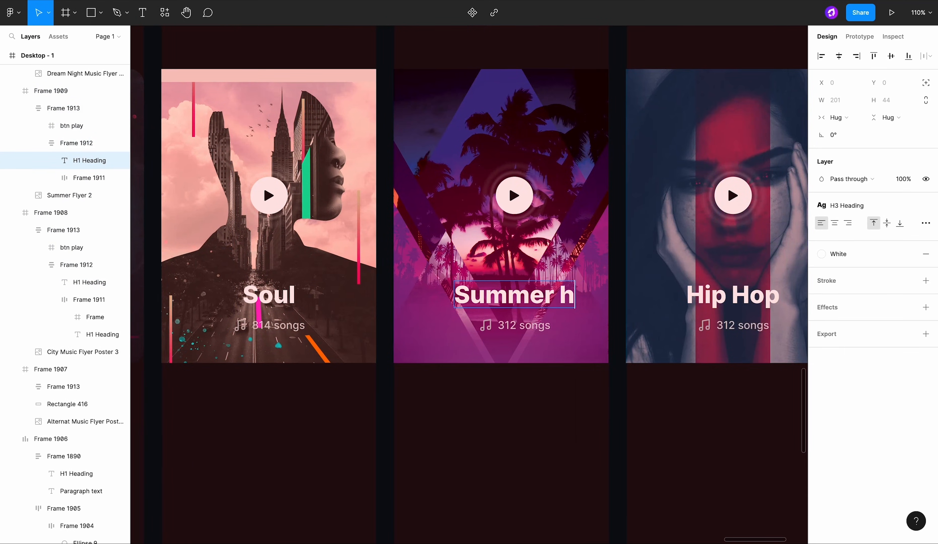
text(its)
ctrl+click(537, 326)
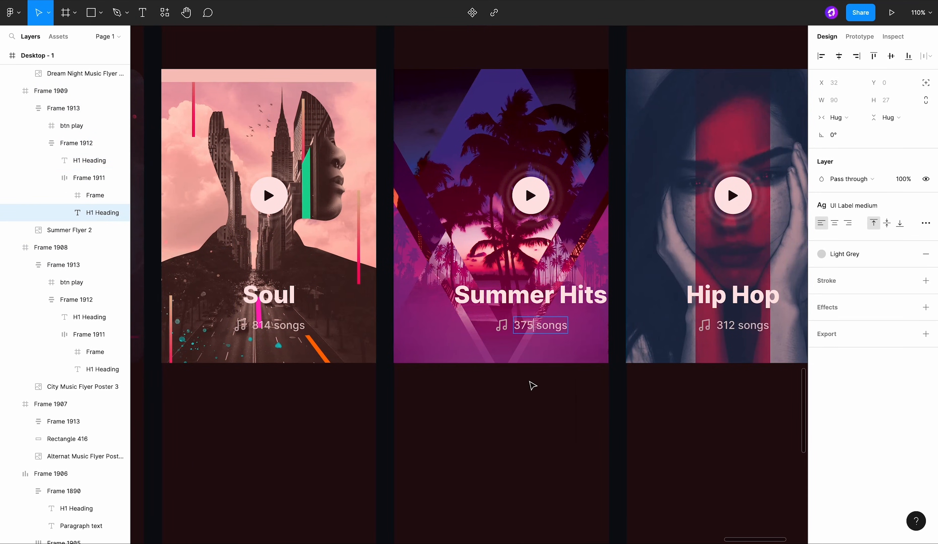
click(549, 296)
click(577, 183)
click(839, 56)
Step: Retitle the fourth card 'R&B'
scroll(562, 163, down, 5)
scroll(560, 258, up, 2)
scroll(560, 258, right, 2)
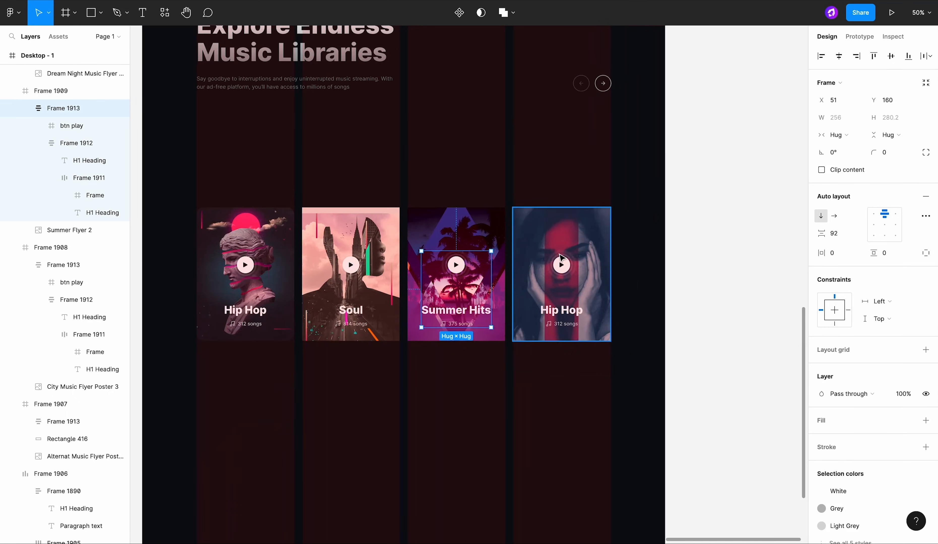
click(559, 260)
scroll(560, 258, right, 1)
scroll(524, 292, up, 5)
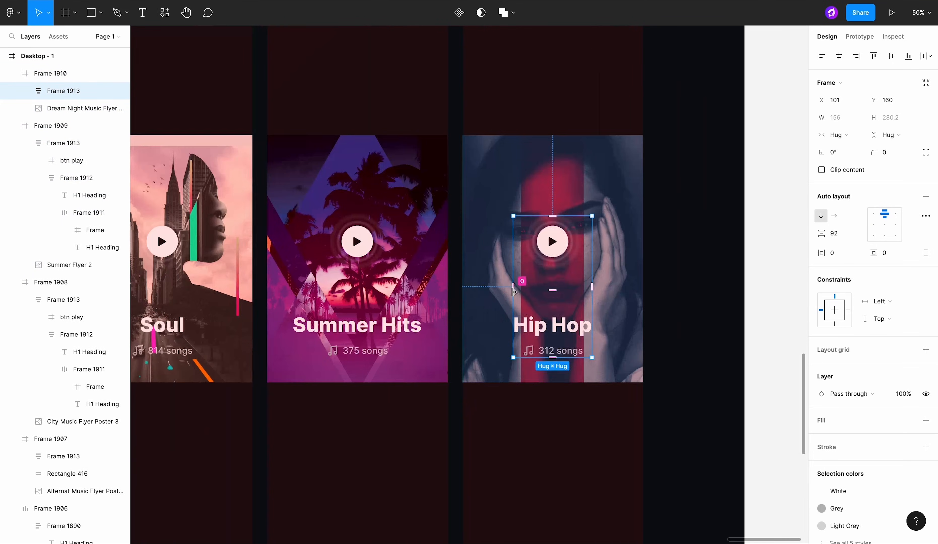
double_click(535, 310)
text(R)
Step: Change the R&B card's count to 731 songs and centre its overlay horizontally
drag(535, 350, 577, 350)
scroll(577, 349, up, 3)
key(BackSpace)
text(731 songs)
click(556, 456)
scroll(556, 456, down, 3)
double_click(540, 384)
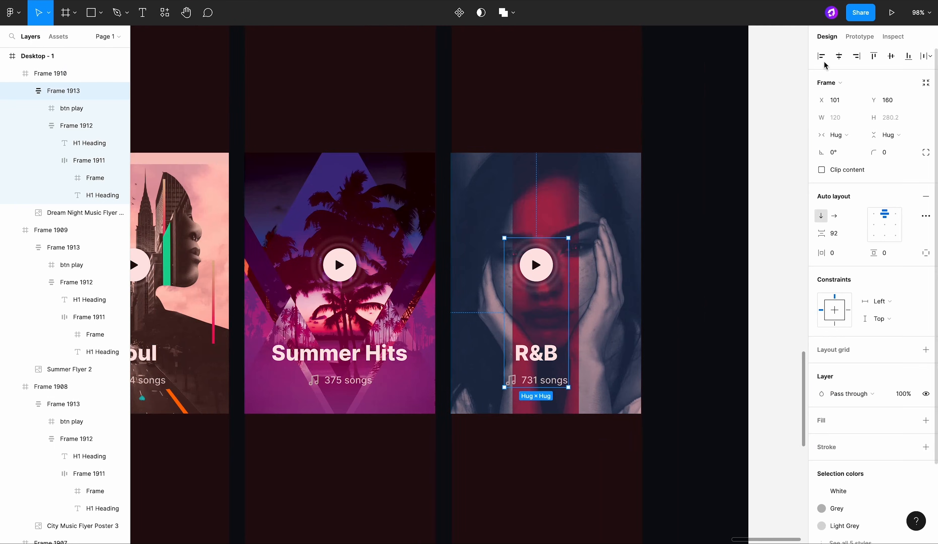
click(838, 56)
click(719, 160)
scroll(719, 160, down, 4)
scroll(718, 160, down, 3)
scroll(553, 192, up, 3)
Step: Copy the Hip Hop card's dark blur rectangle to below the Soul card
click(448, 253)
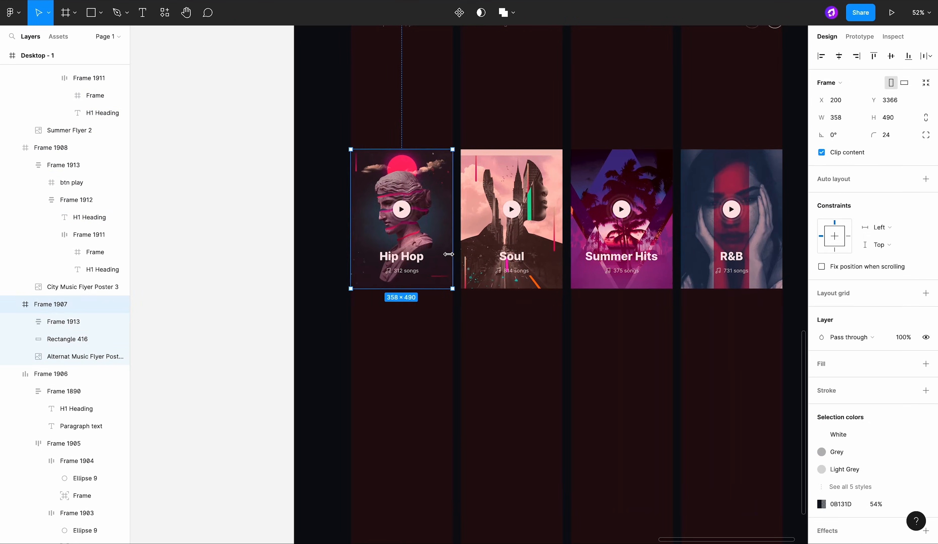
double_click(438, 267)
scroll(438, 267, up, 2)
scroll(438, 267, up, 2)
drag(438, 267, 580, 333)
click(581, 287)
scroll(581, 287, right, 2)
shift+click(660, 282)
scroll(660, 283, right, 2)
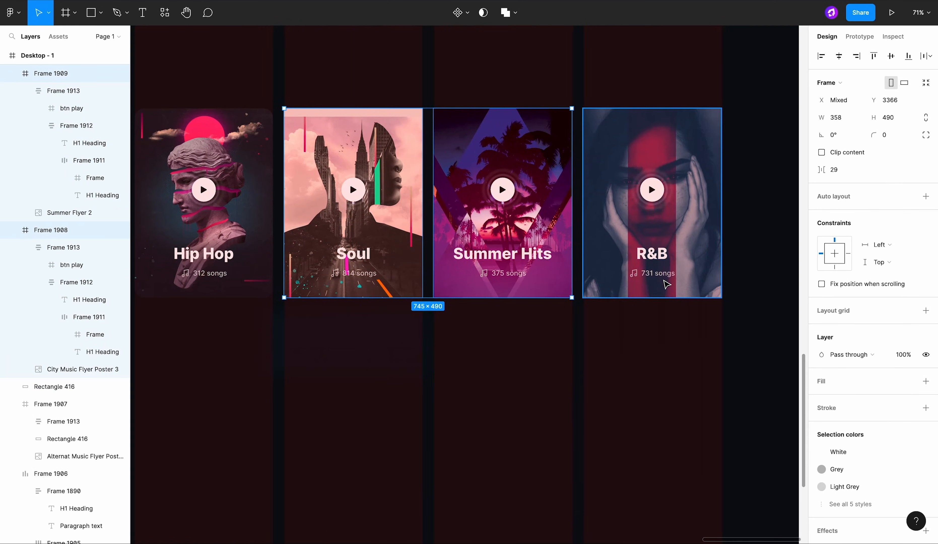
shift+click(665, 284)
click(653, 324)
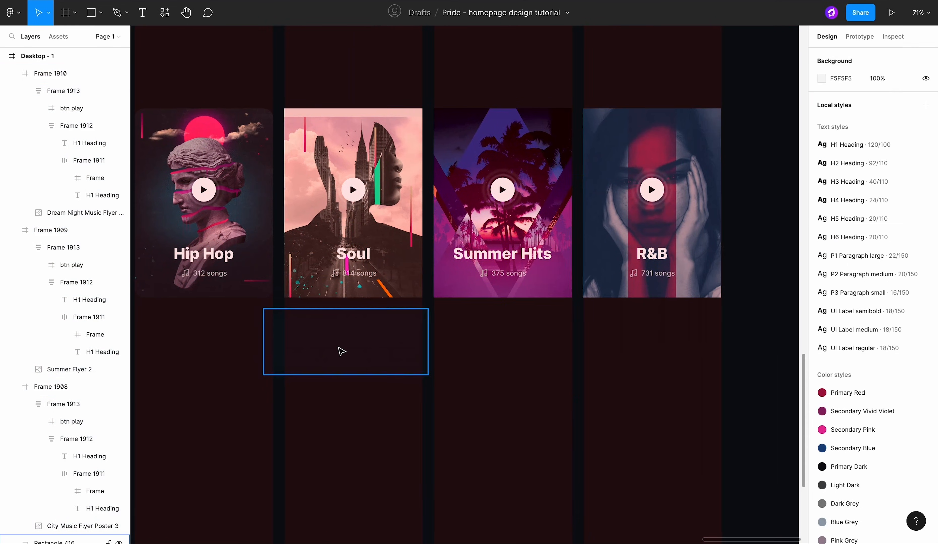
Step: Place the copied blur rectangle on the Soul card's bottom, just behind its content
click(342, 352)
drag(342, 352, 346, 261)
key(ctrl+z)
key(ctrl+z)
key(ctrl+z)
key(ctrl+z)
key(ctrl+z)
drag(391, 402, 413, 267)
scroll(389, 269, left, 2)
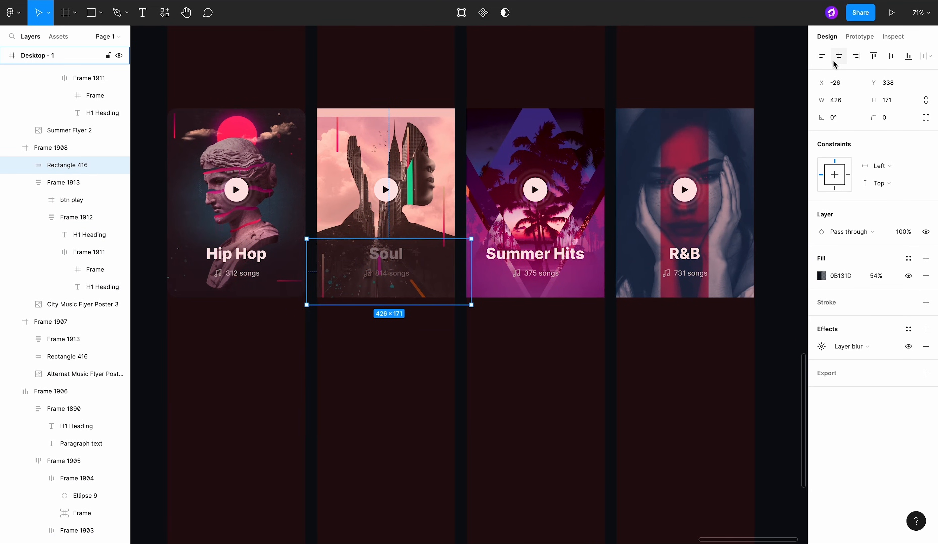
key([)
key(ctrl+])
scroll(455, 191, up, 4)
scroll(455, 191, left, 2)
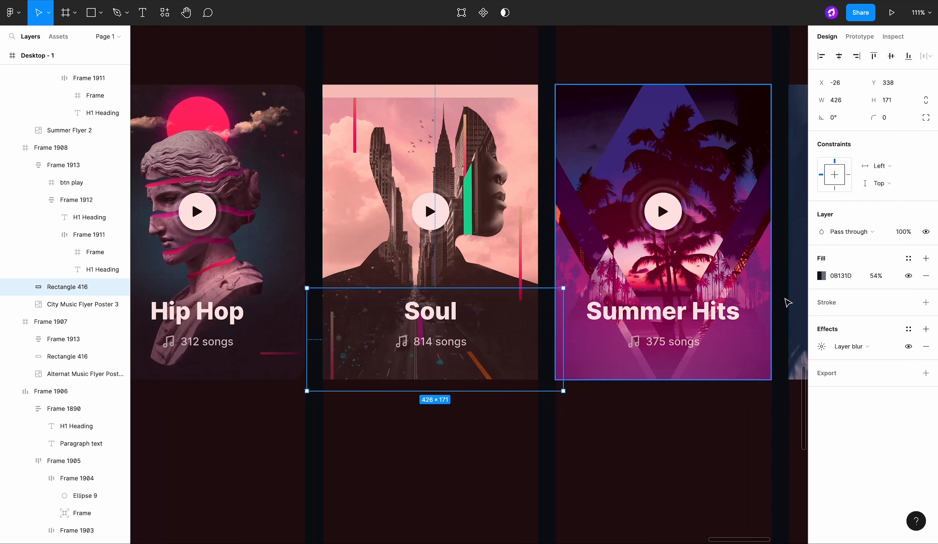
Step: Eyedrop a new fill colour into the Soul overlay and lower its opacity
click(821, 276)
click(694, 422)
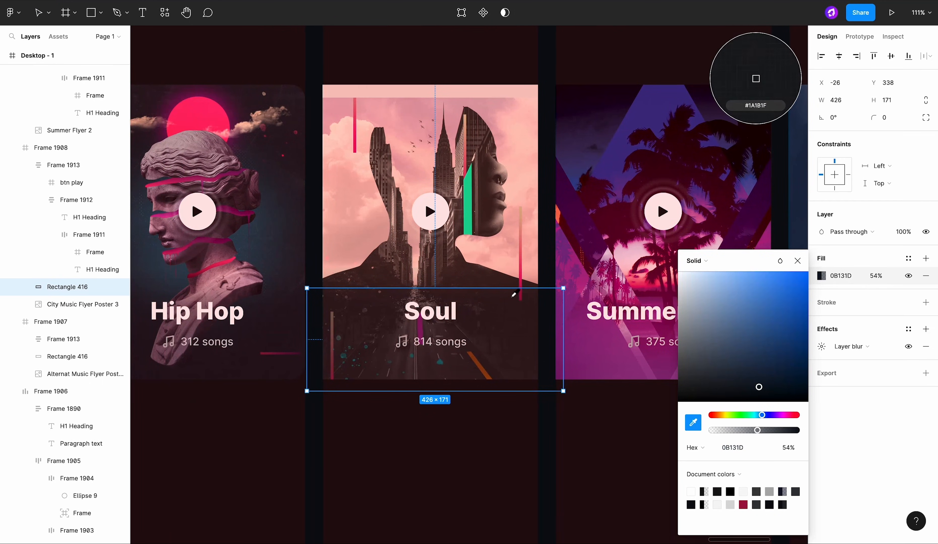
click(756, 79)
drag(757, 430, 785, 432)
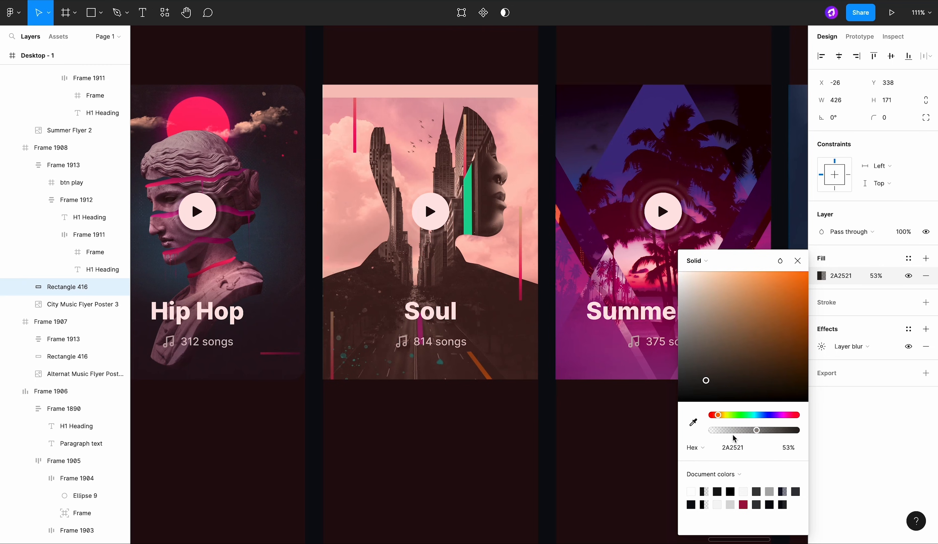
click(611, 439)
scroll(612, 439, down, 5)
scroll(611, 440, right, 2)
scroll(602, 419, up, 3)
Step: Copy the blur rectangle onto the Summer Hits card, nudge it down, and send it behind the text
double_click(430, 392)
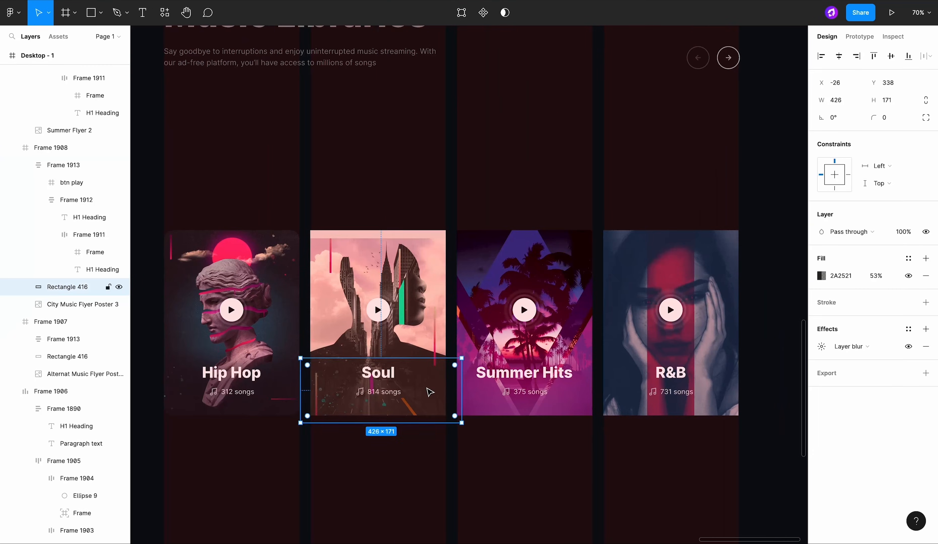
click(563, 391)
key(ctrl+z)
key(ctrl+z)
key(ctrl+z)
drag(417, 381, 571, 386)
key(Down)
key(Down)
key(Down)
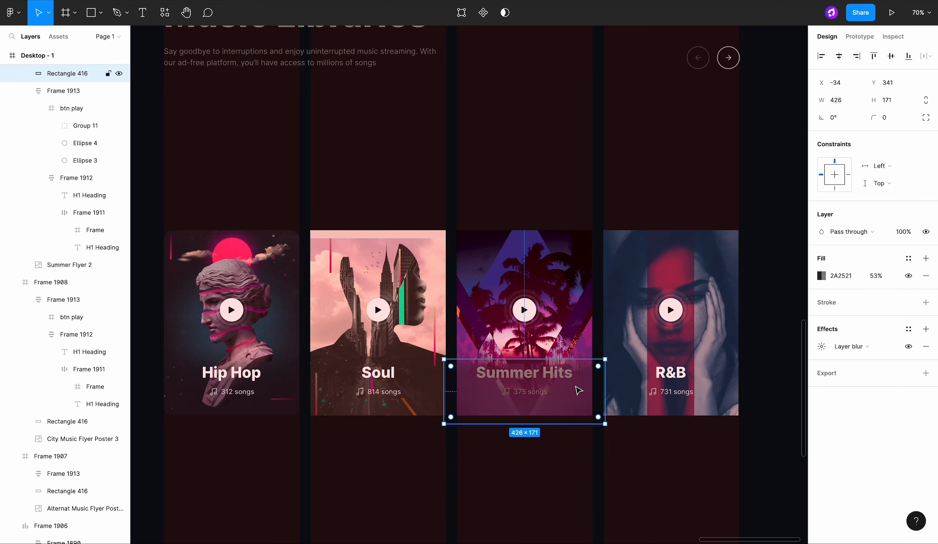
key(ctrl+bracketleft)
Step: Tint the Summer Hits overlay with purple from its artwork at 40%, then sample black
click(821, 275)
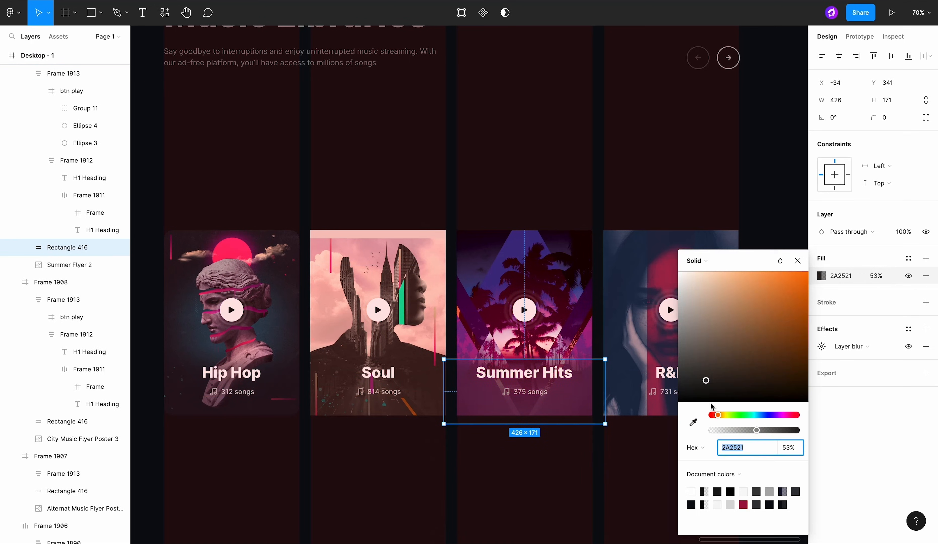
key(i)
click(576, 346)
drag(768, 330, 774, 337)
drag(749, 433, 733, 431)
click(693, 422)
click(756, 78)
click(623, 461)
scroll(623, 461, down, 5)
scroll(625, 462, up, 3)
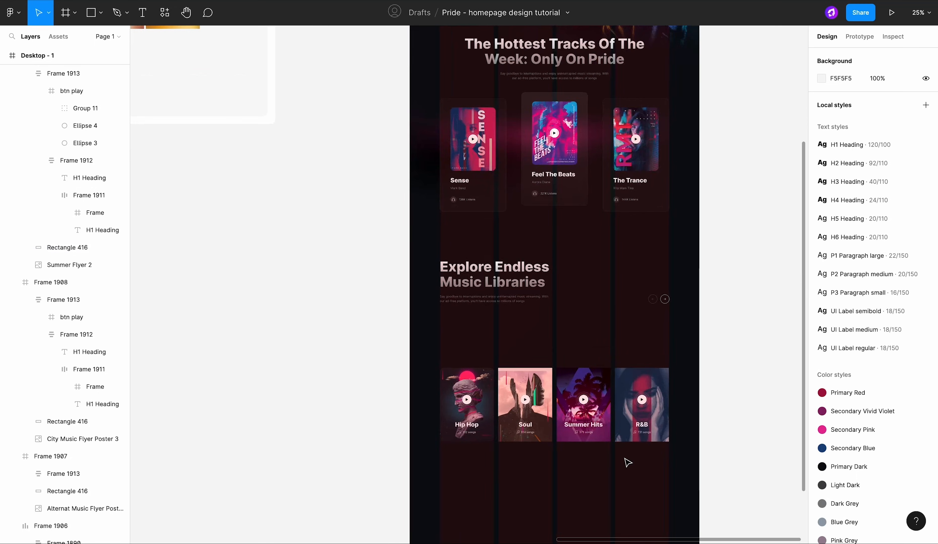
scroll(628, 455, up, 3)
Step: Resample a dark tone from the Summer Hits artwork and set the overlay to 24% opacity
click(595, 423)
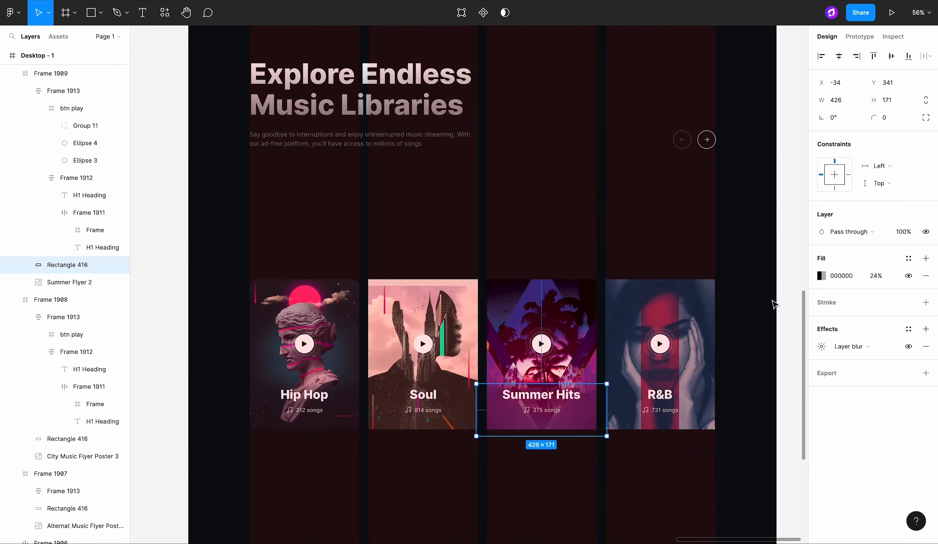
click(821, 276)
drag(732, 430, 736, 430)
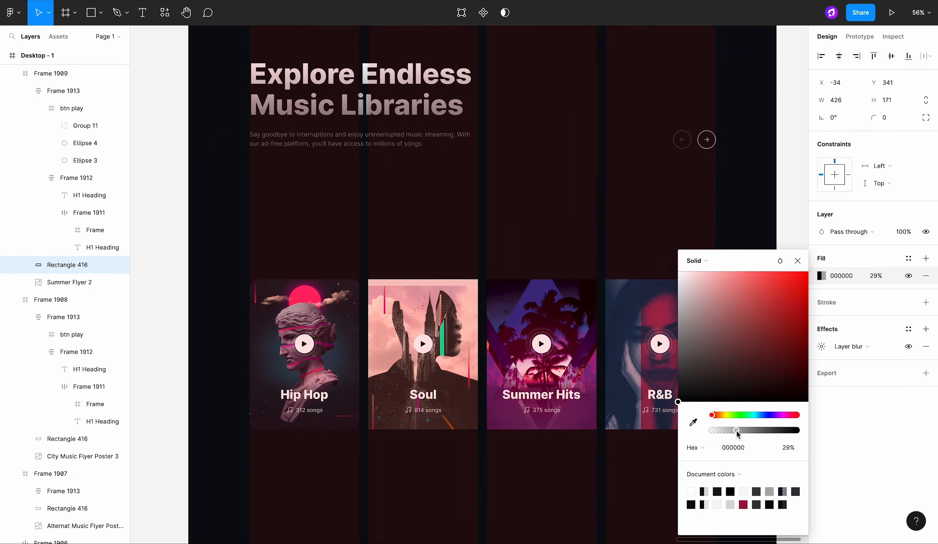
click(693, 422)
click(581, 294)
drag(746, 428, 732, 429)
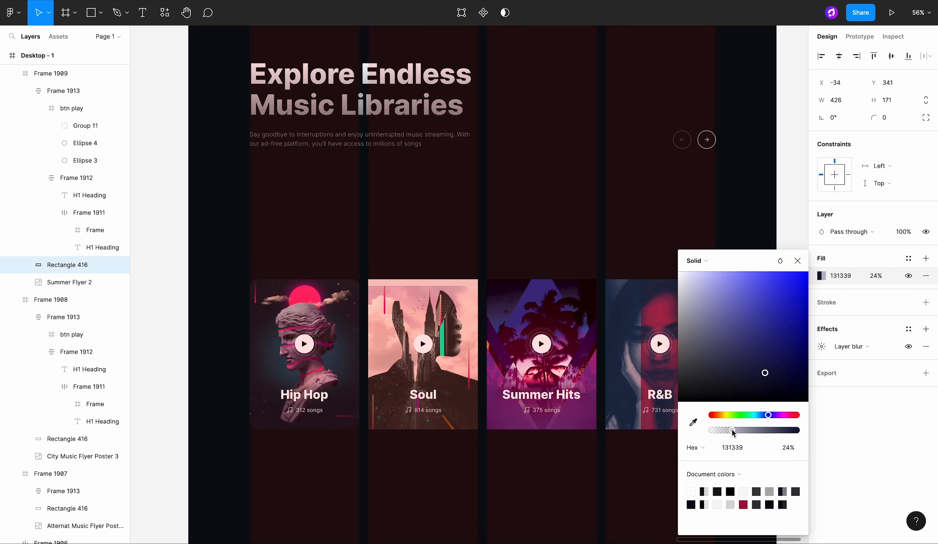
click(638, 481)
scroll(639, 482, down, 3)
Step: Move a copy of the overlay rectangle onto the R&B card and centre it horizontally
super+click(565, 450)
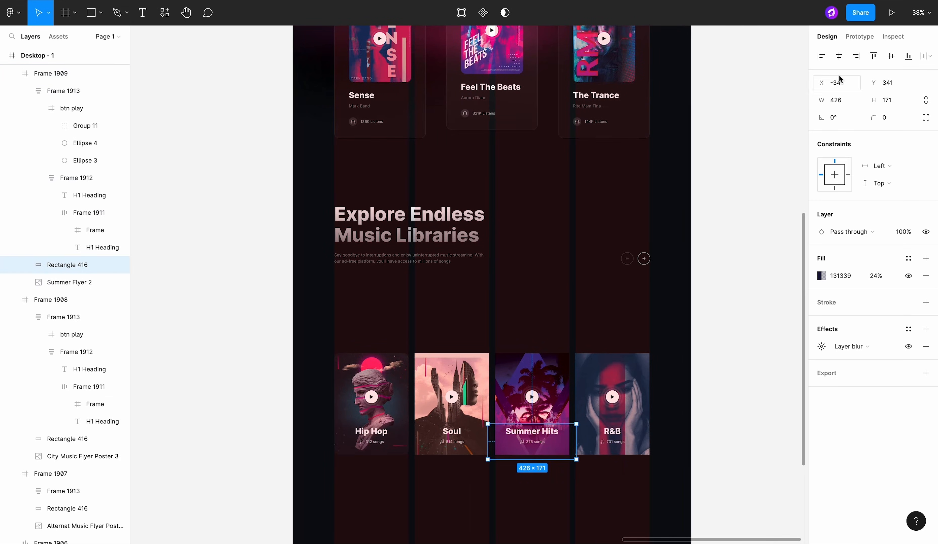
click(722, 412)
drag(553, 445, 637, 445)
scroll(637, 444, up, 3)
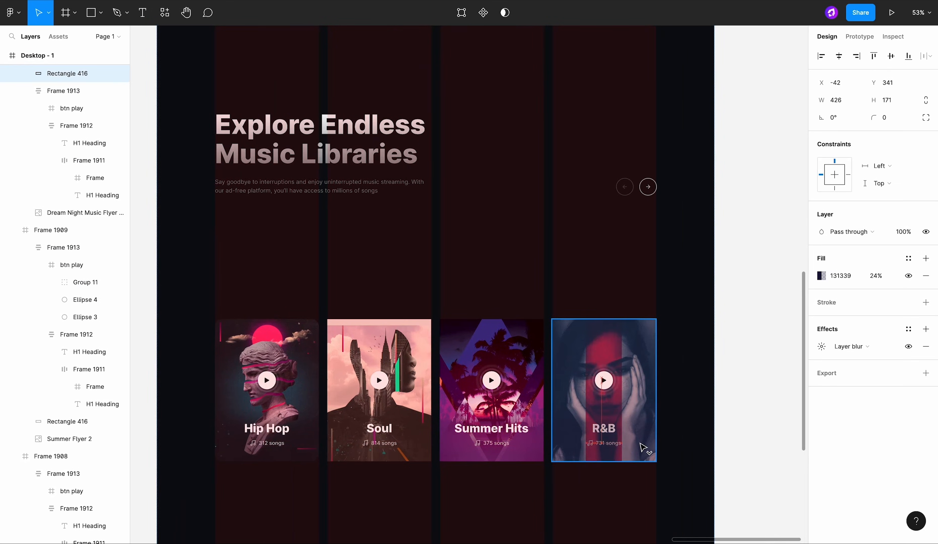
click(685, 432)
scroll(685, 431, up, 3)
super+click(632, 440)
click(839, 57)
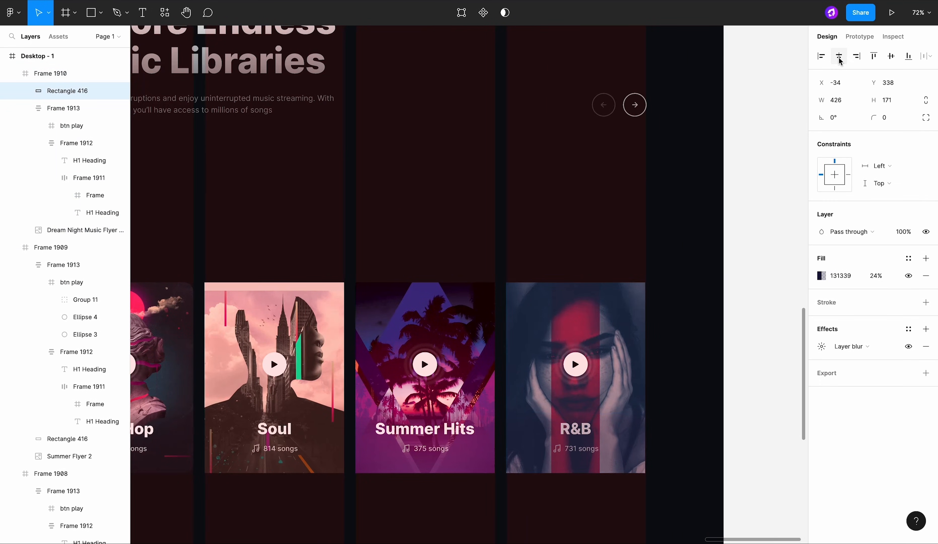
Step: Recolour the R&B overlay to blue 022F4D at 48% and send it behind the text
click(821, 275)
click(694, 422)
click(617, 353)
drag(796, 430, 753, 431)
key(super+bracketleft)
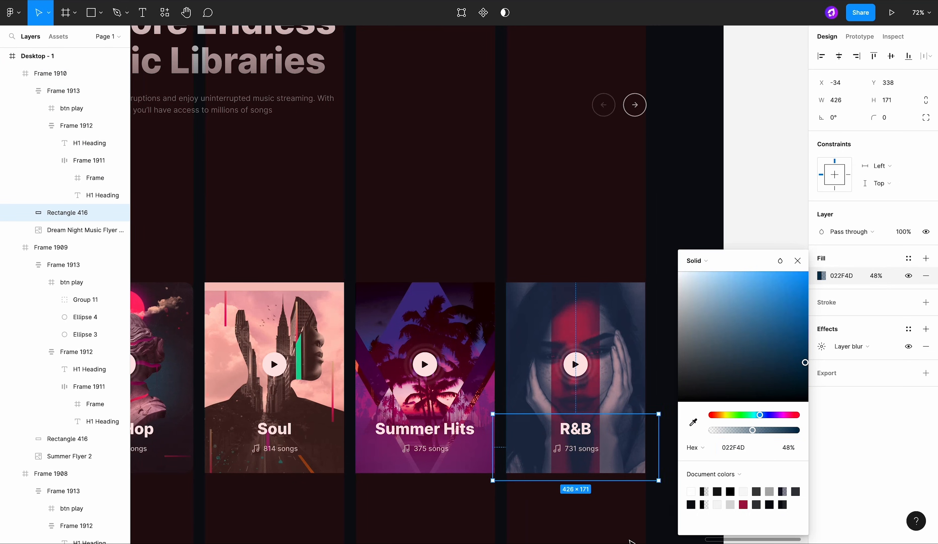
click(630, 541)
scroll(631, 540, down, 5)
scroll(632, 539, down, 3)
Step: Wrap the R&B, Summer Hits, Soul and Hip Hop cards in a horizontal auto layout row
click(654, 399)
shift+click(588, 416)
shift+click(513, 422)
shift+click(462, 411)
key(shift+a)
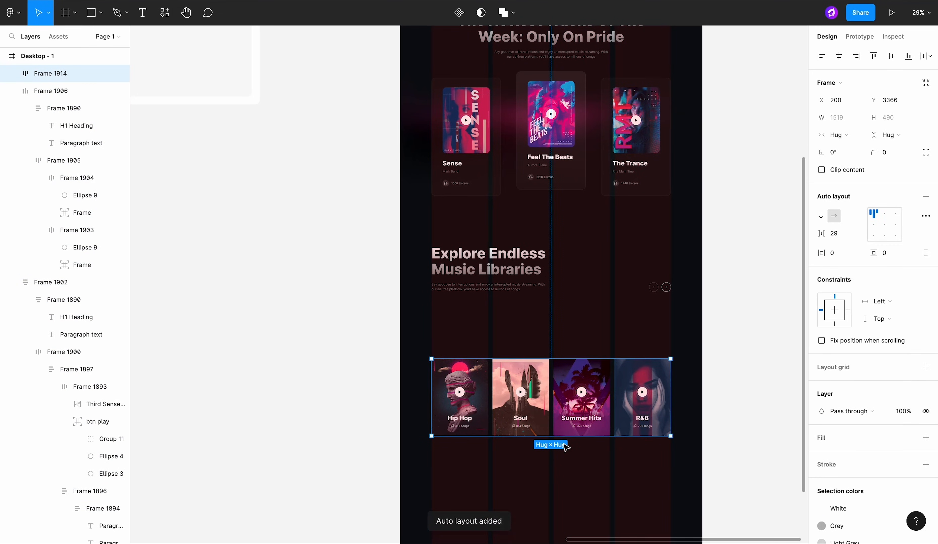
Step: Spread the four cards across the row with space-between spacing
scroll(691, 431, up, 3)
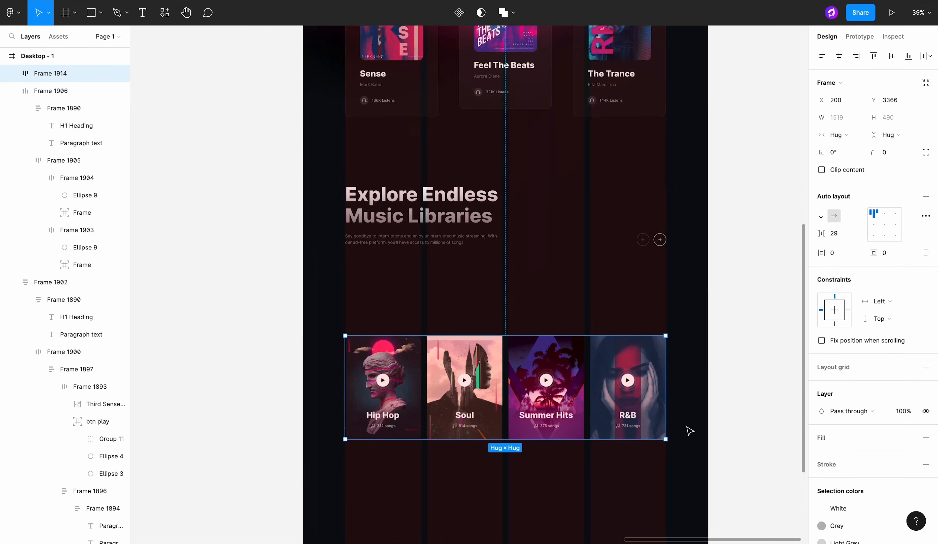
click(926, 215)
click(780, 308)
click(779, 317)
click(699, 437)
Step: Remove auto layout from the card row
scroll(702, 439, down, 1)
scroll(602, 423, up, 3)
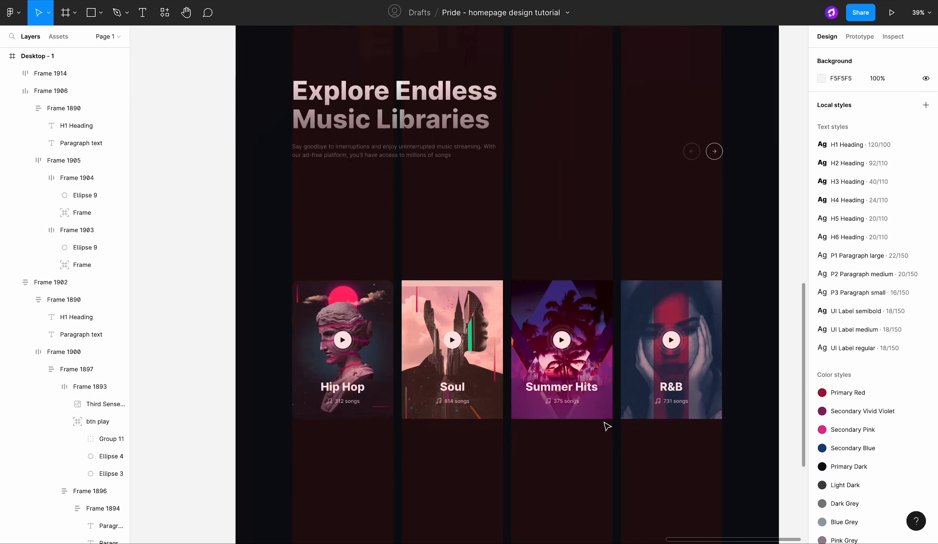
double_click(494, 413)
shift+click(567, 399)
shift+click(640, 399)
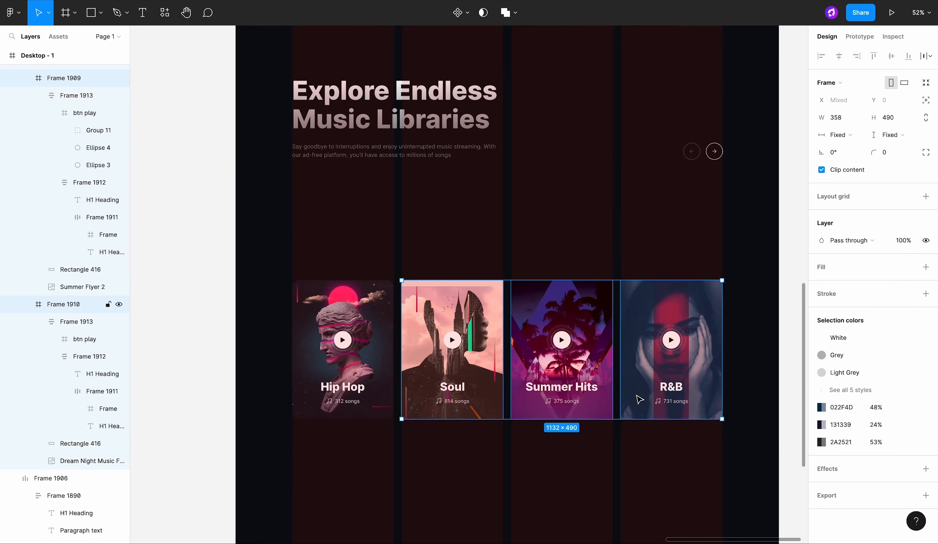
click(562, 440)
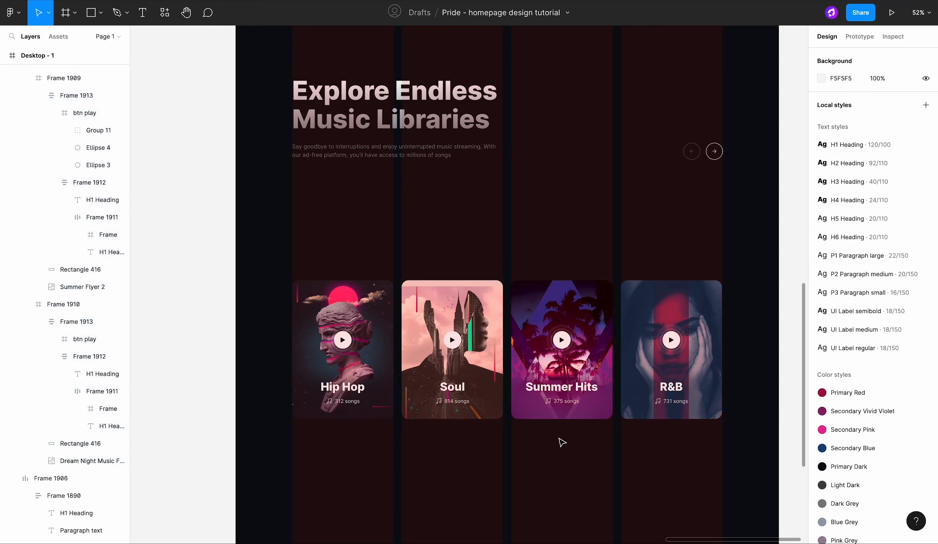
scroll(562, 441, up, 3)
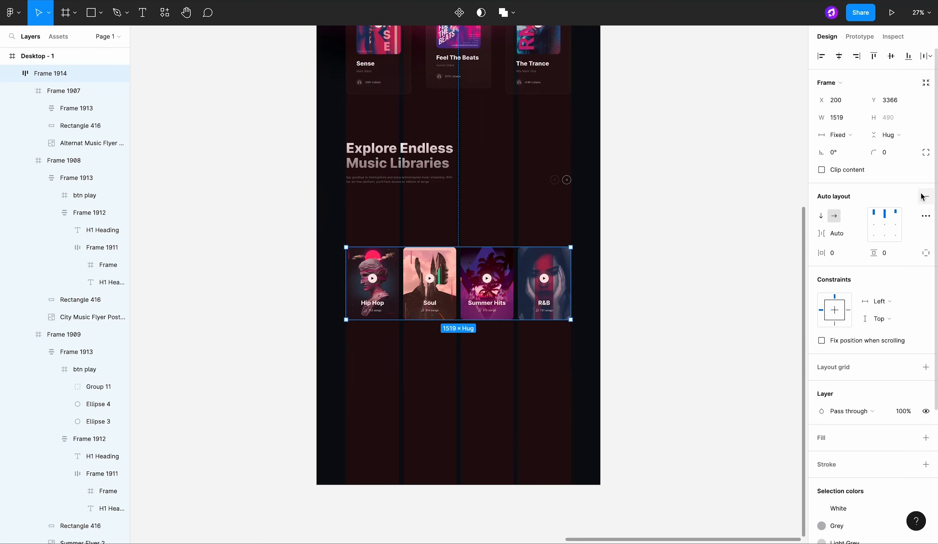
click(922, 196)
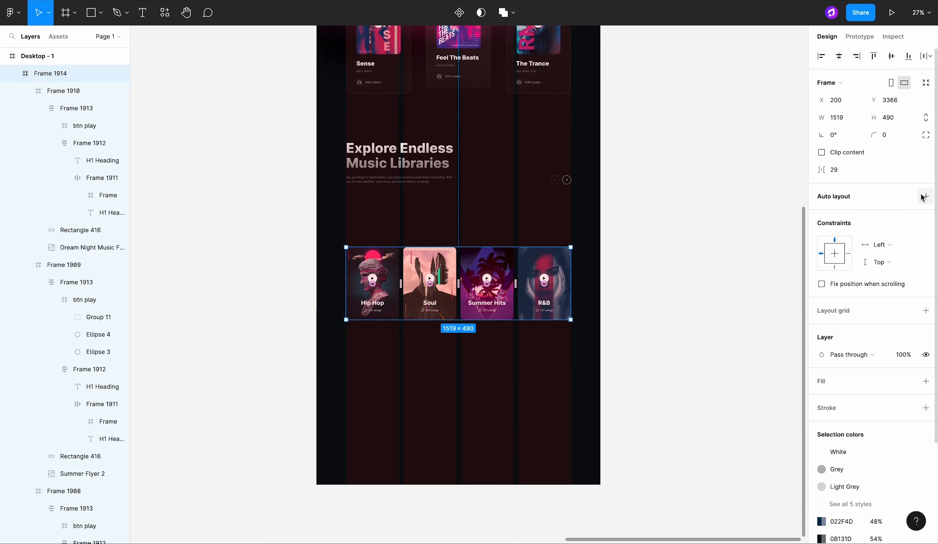
click(626, 299)
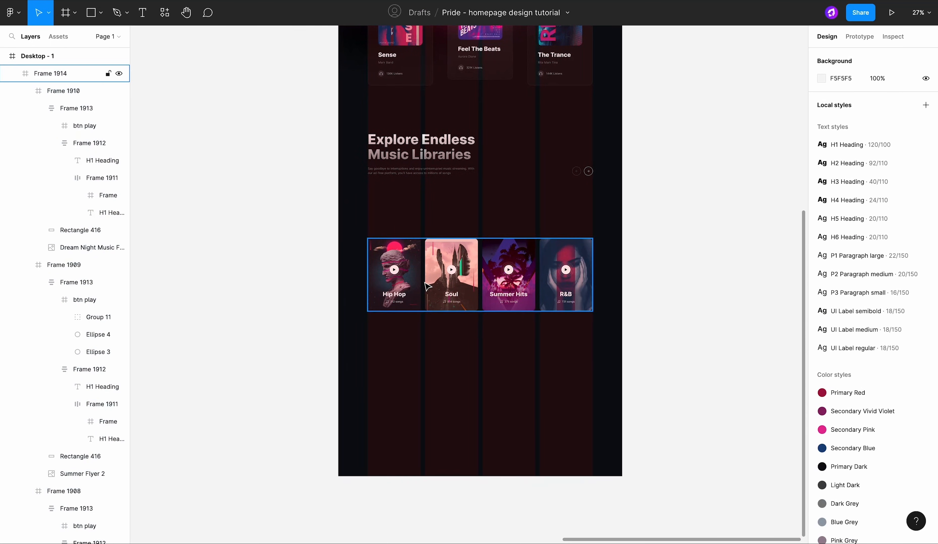
Step: Ungroup the cards from their row frame and duplicate the Hip Hop card directly beneath it
scroll(428, 286, up, 5)
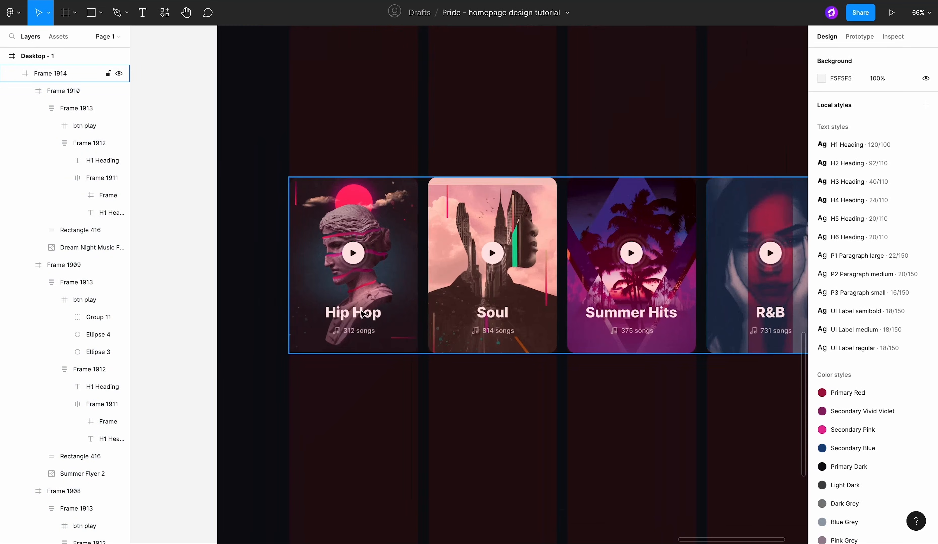
click(360, 315)
right_click(430, 280)
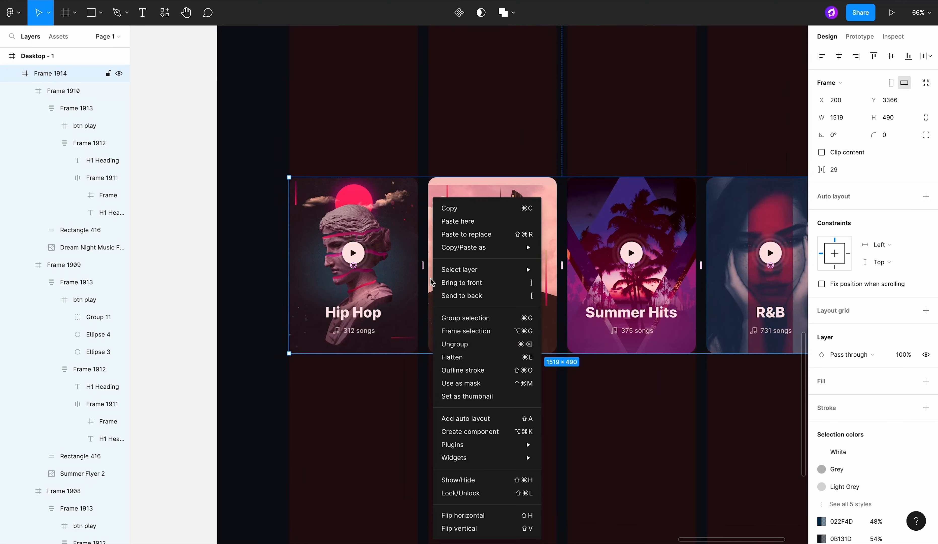
click(453, 343)
click(454, 365)
click(317, 274)
drag(316, 275, 319, 440)
Step: Delete the copy's text and play button and shrink it to a strip about 50 px high
double_click(349, 477)
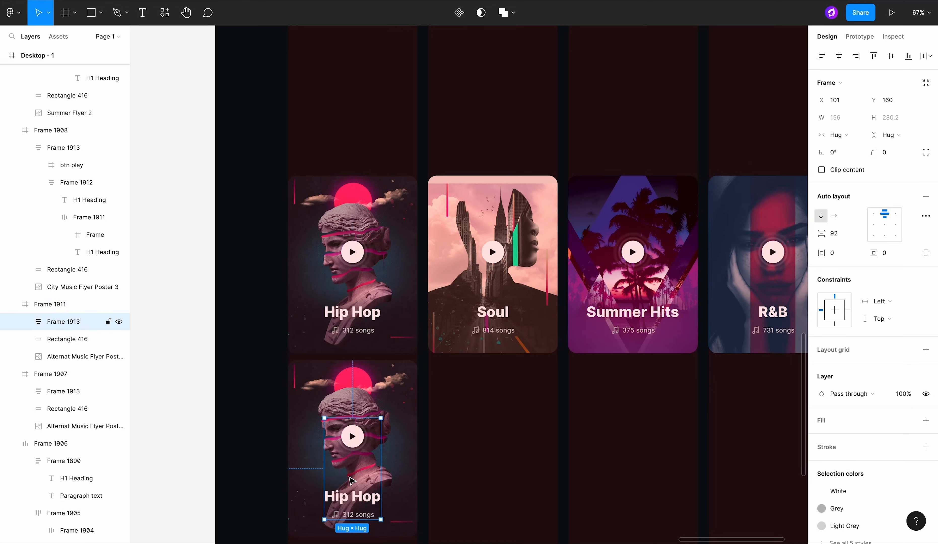
key(Delete)
scroll(357, 487, down, 1)
drag(386, 335, 373, 480)
scroll(373, 499, up, 5)
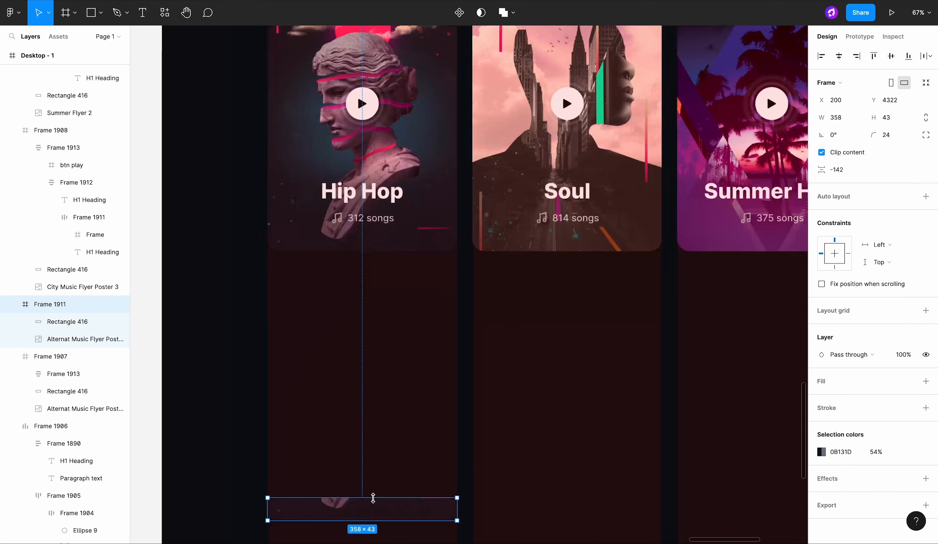
drag(381, 442, 407, 188)
Step: Add a Layer blur effect to the strip
click(926, 479)
click(822, 496)
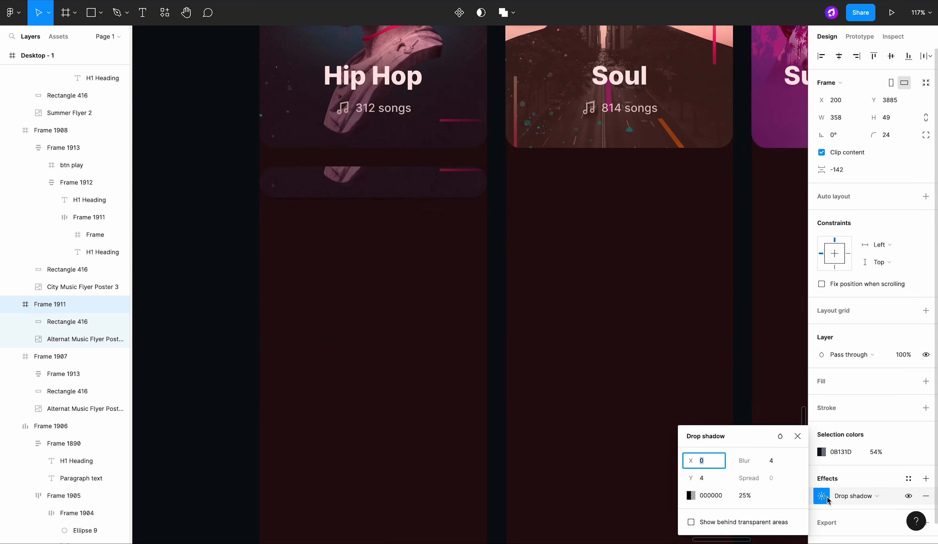
click(885, 496)
click(869, 509)
click(824, 497)
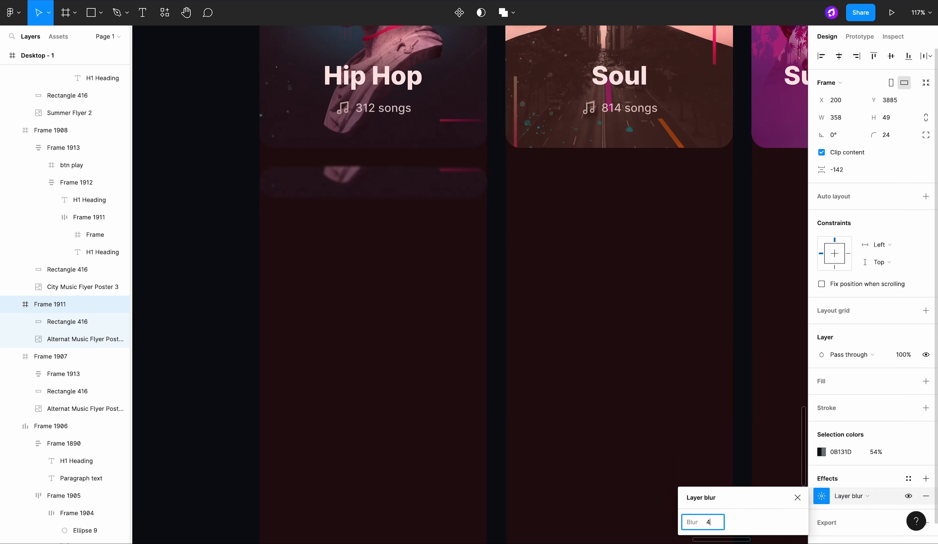
click(702, 421)
Step: Group the blurred strip and Hip Hop card in auto layout with a 42 gap
scroll(702, 421, down, 5)
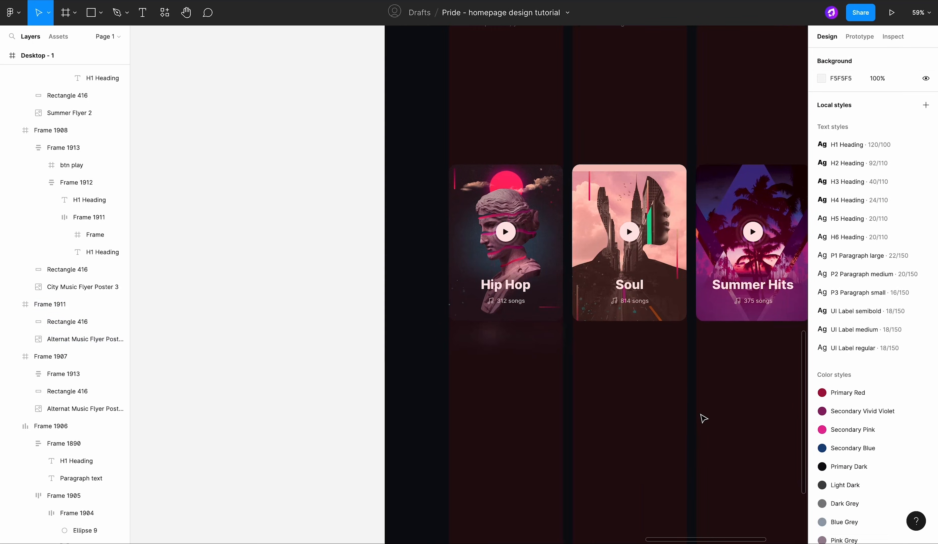
scroll(578, 374, up, 5)
click(512, 339)
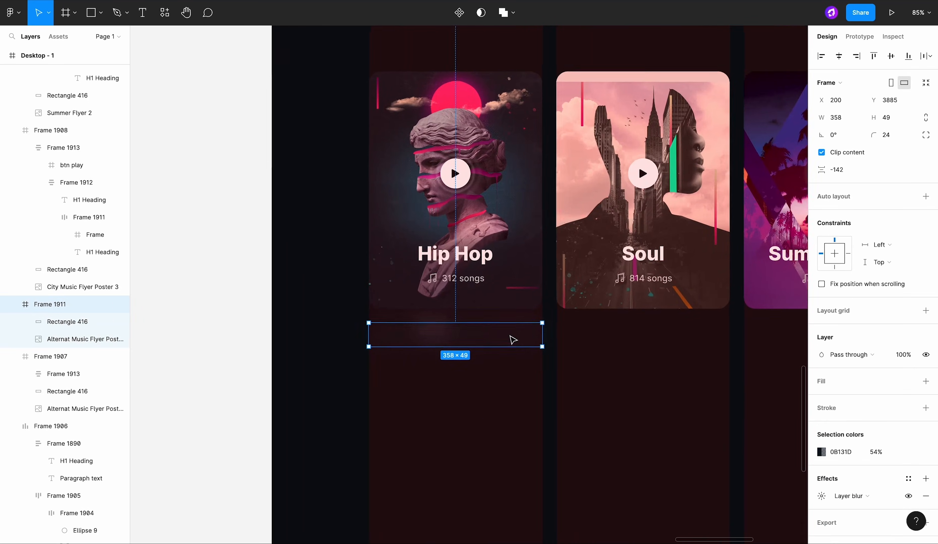
scroll(442, 339, up, 4)
scroll(446, 345, down, 4)
shift+click(469, 302)
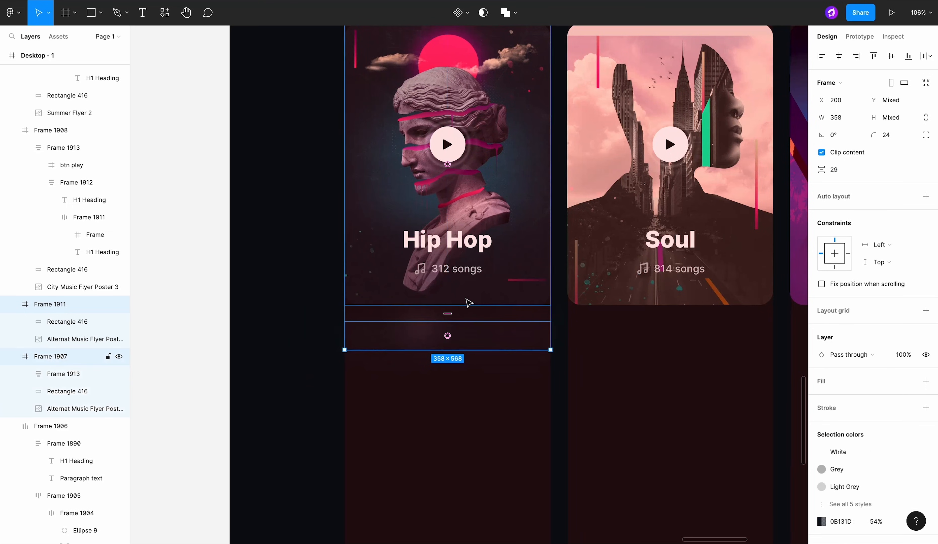
key(shift+a)
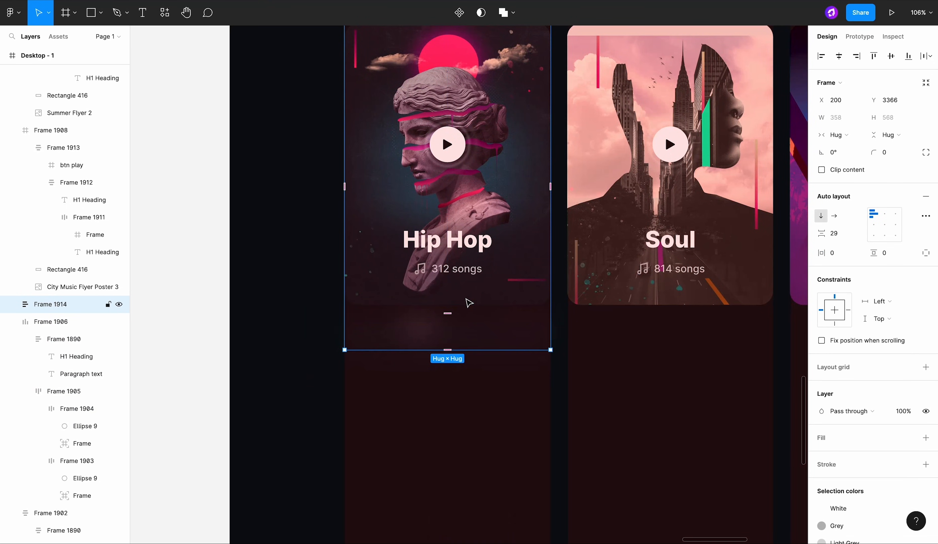
click(835, 232)
text(42)
key(Return)
click(567, 361)
scroll(566, 362, down, 4)
scroll(567, 364, right, 3)
Step: Duplicate the Soul card below itself, delete the copy's text and play button, and shrink it to a strip
scroll(535, 362, up, 3)
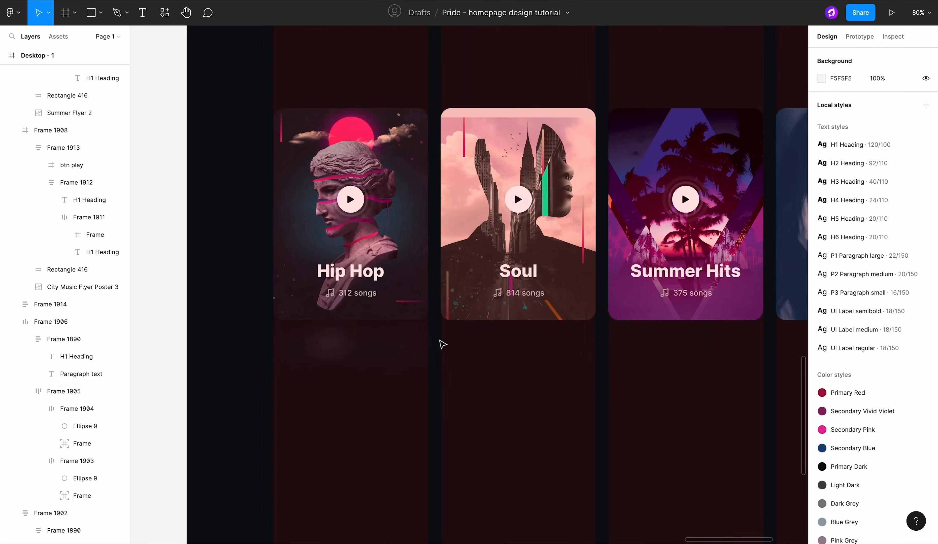
click(417, 338)
alt+drag(551, 266, 537, 485)
double_click(522, 445)
key(Delete)
click(517, 470)
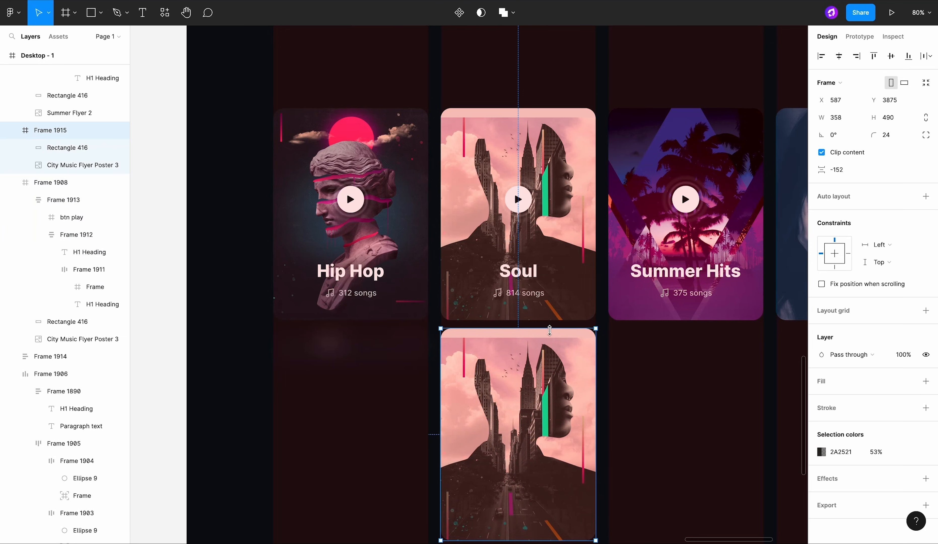
drag(510, 541, 505, 349)
double_click(398, 355)
click(504, 351)
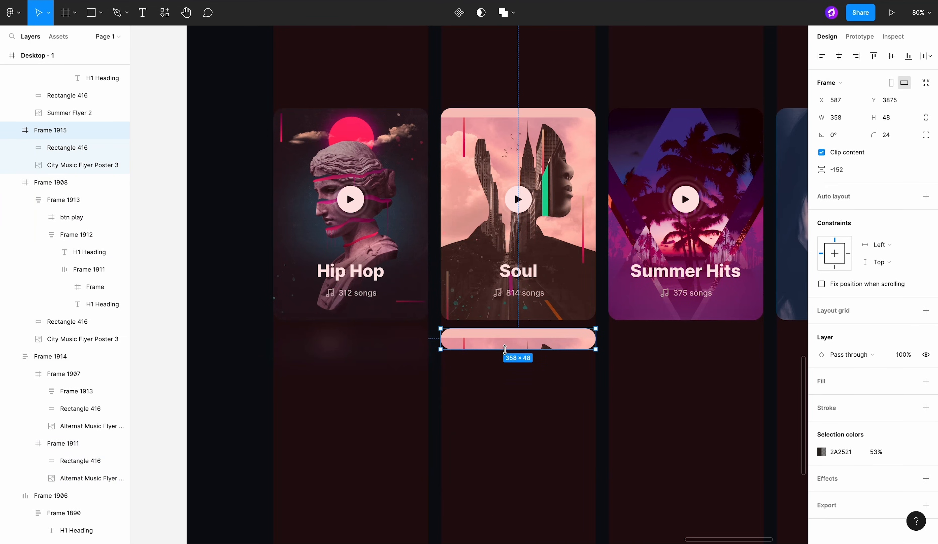
Step: Round the strip's corners to 48 and add a layer blur effect
scroll(504, 350, up, 5)
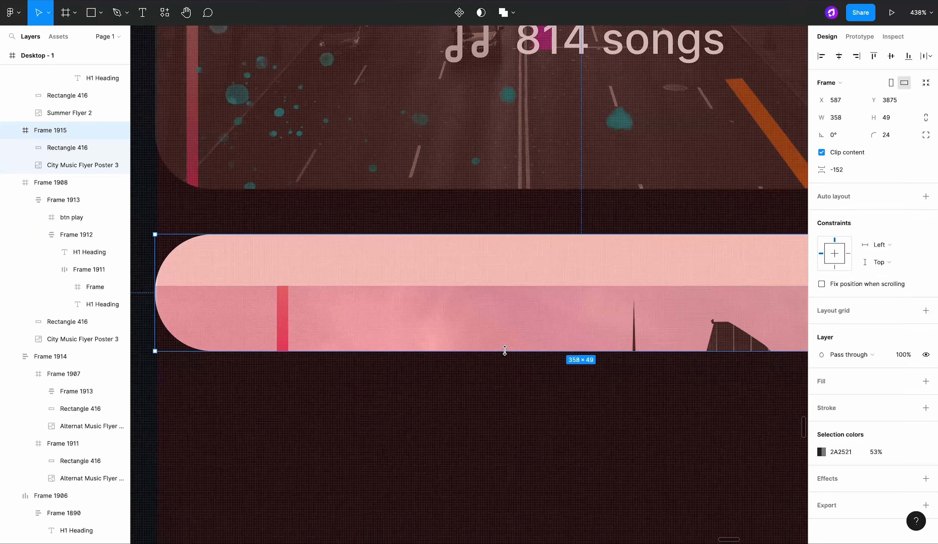
scroll(507, 413, down, 6)
scroll(517, 383, right, 1)
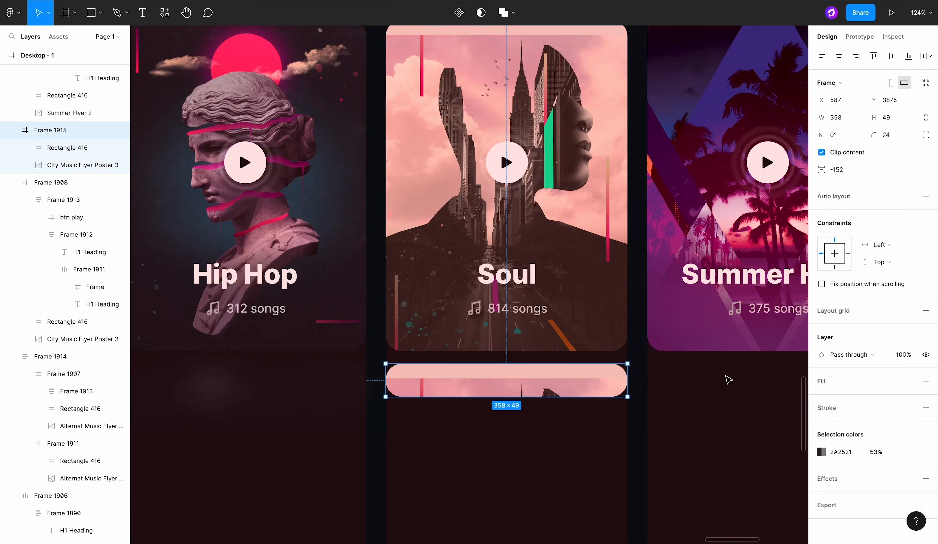
drag(877, 129, 52, 135)
drag(875, 134, 875, 134)
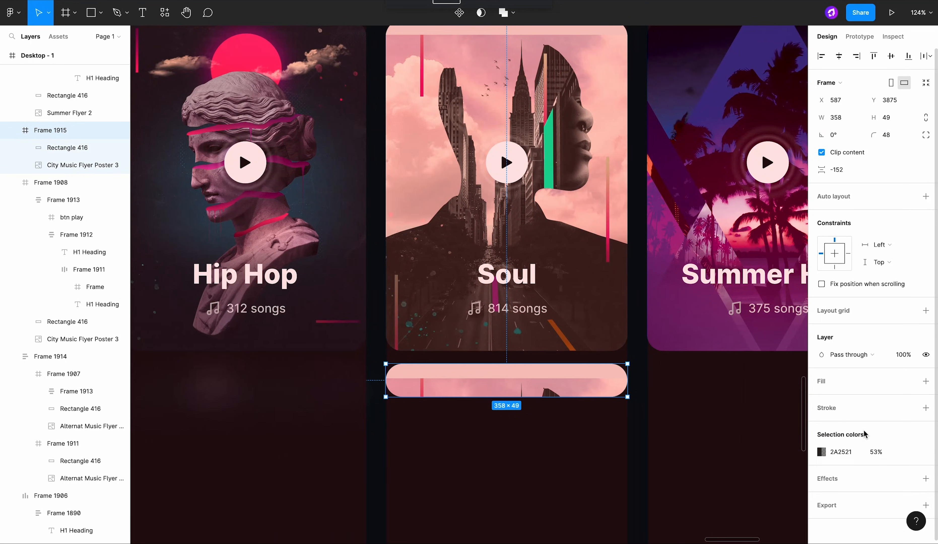
click(925, 479)
click(851, 496)
click(870, 507)
Step: Undo the blur and corner edits, restoring the copy to full card height
scroll(719, 440, down, 5)
double_click(626, 412)
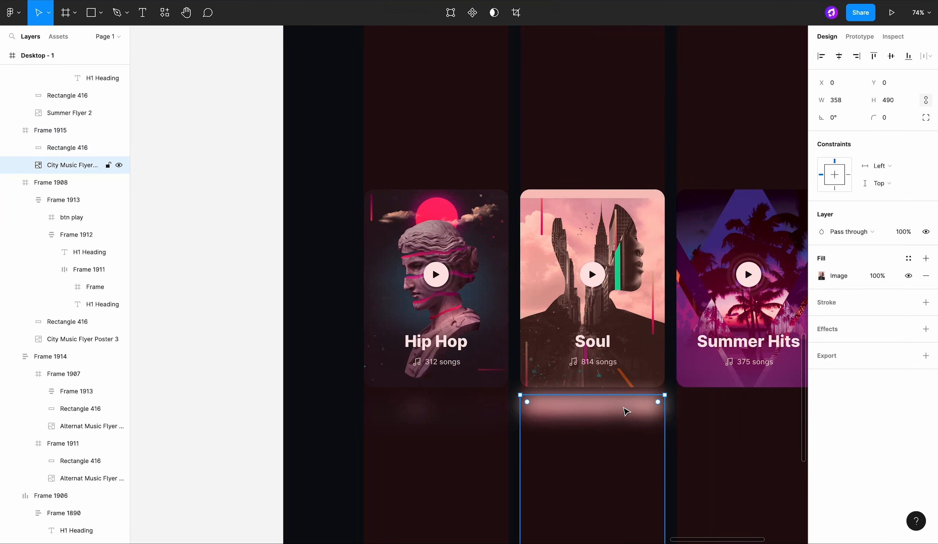
key(ctrl+z)
key(ctrl+z)
key(ctrl+z)
key(ctrl+z)
key(ctrl+z)
key(ctrl+z)
key(ctrl+z)
key(ctrl+z)
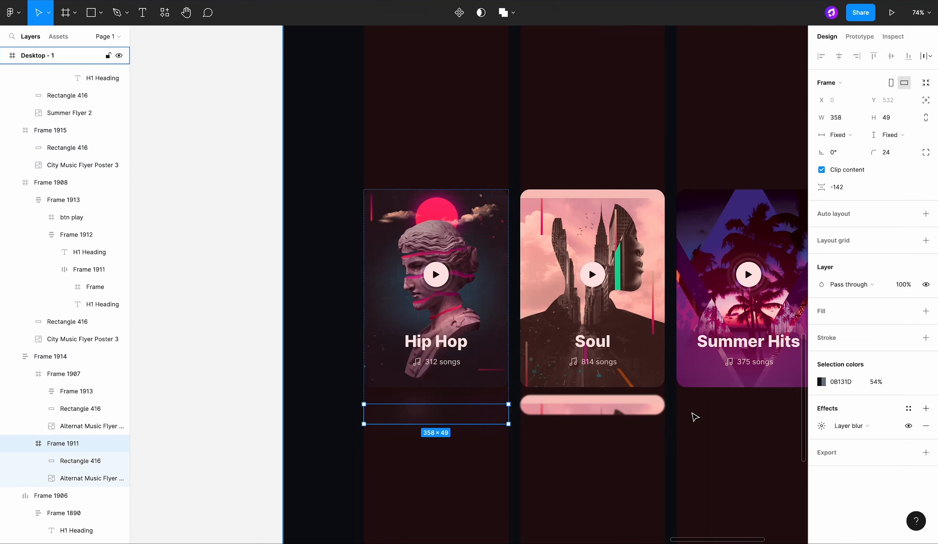
key(ctrl+z)
key(ctrl+z)
click(692, 413)
double_click(648, 409)
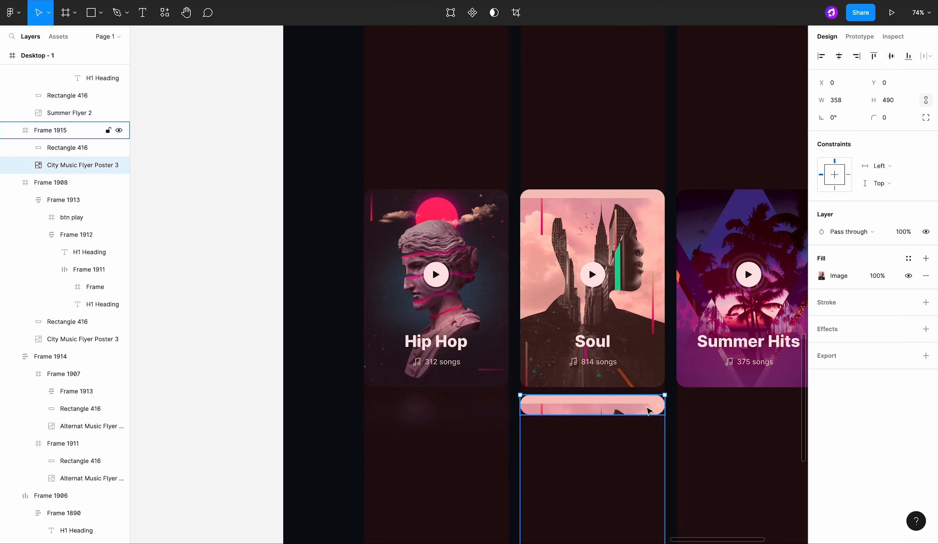
scroll(650, 399, down, 3)
key(ctrl+z)
key(ctrl+z)
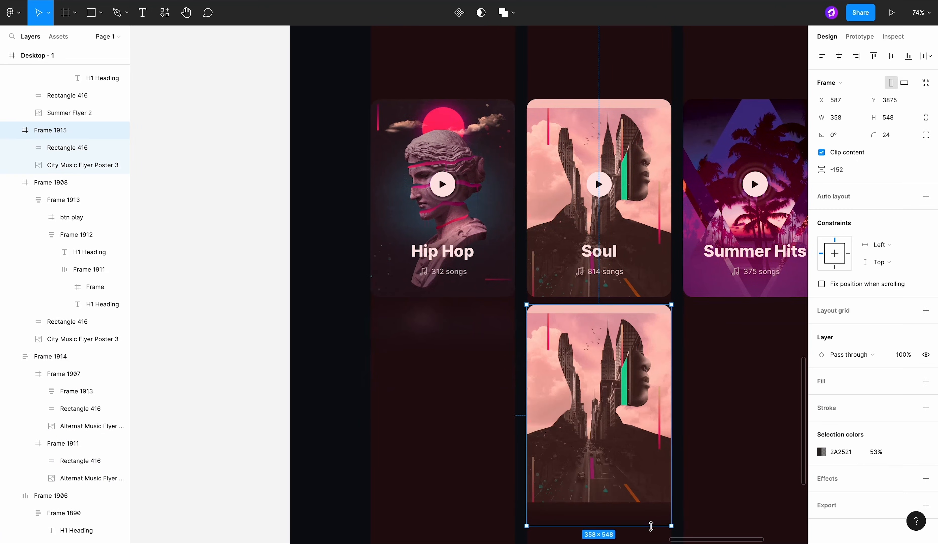
Step: Shrink the Soul copy to a 358×49 bar with 53 corner radius and Layer blur 49
drag(641, 304, 646, 489)
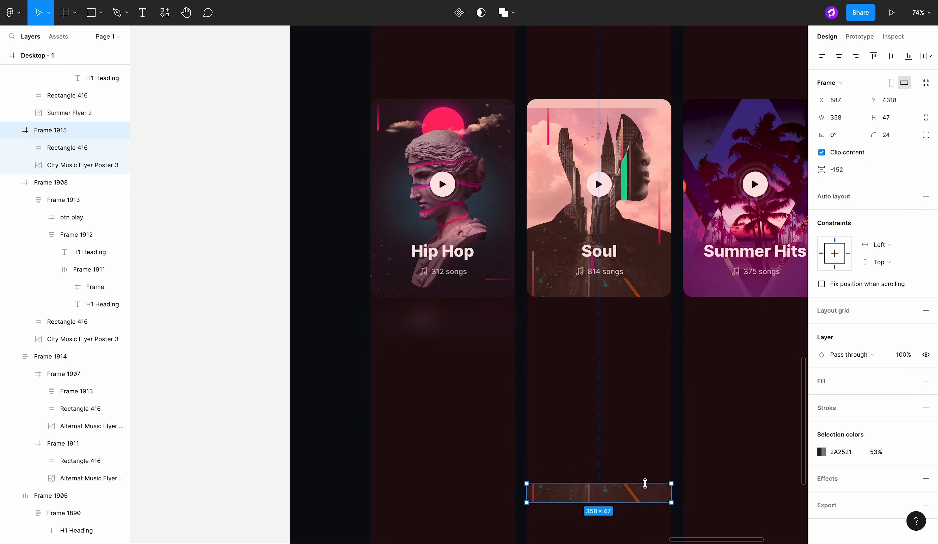
drag(874, 135, 245, 150)
scroll(846, 417, down, 1)
click(926, 476)
click(856, 494)
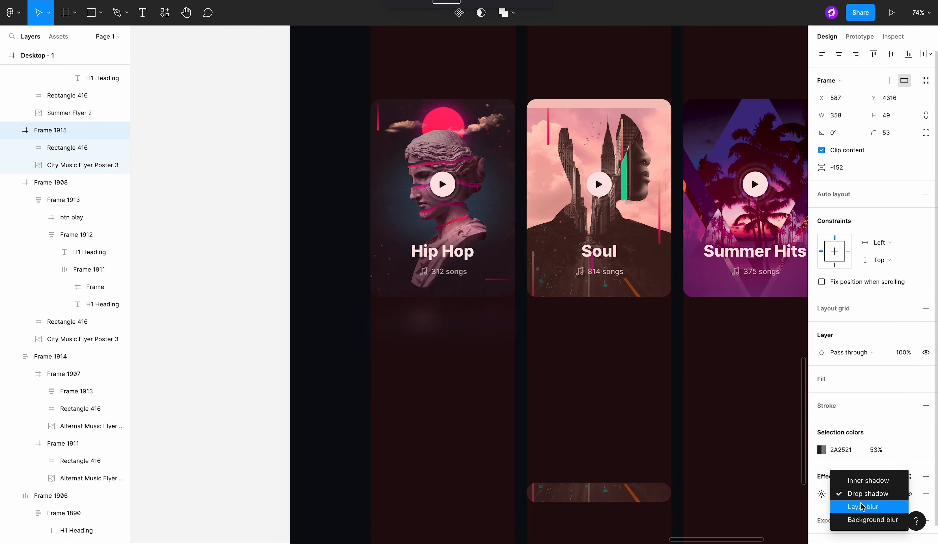
click(850, 505)
click(822, 493)
text(9)
key(Return)
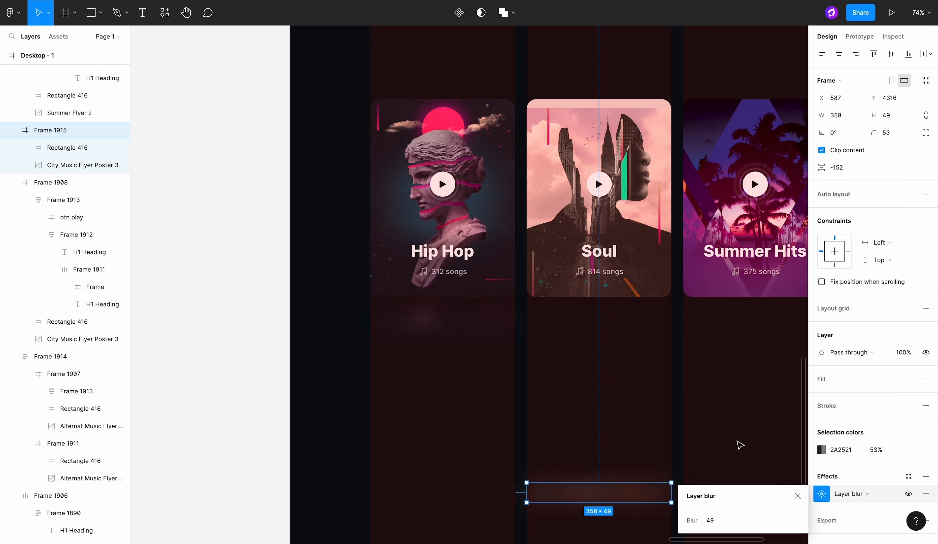
Step: Move the blurred bar beneath the Soul card at 80% opacity and wrap both in auto layout
drag(614, 499, 613, 326)
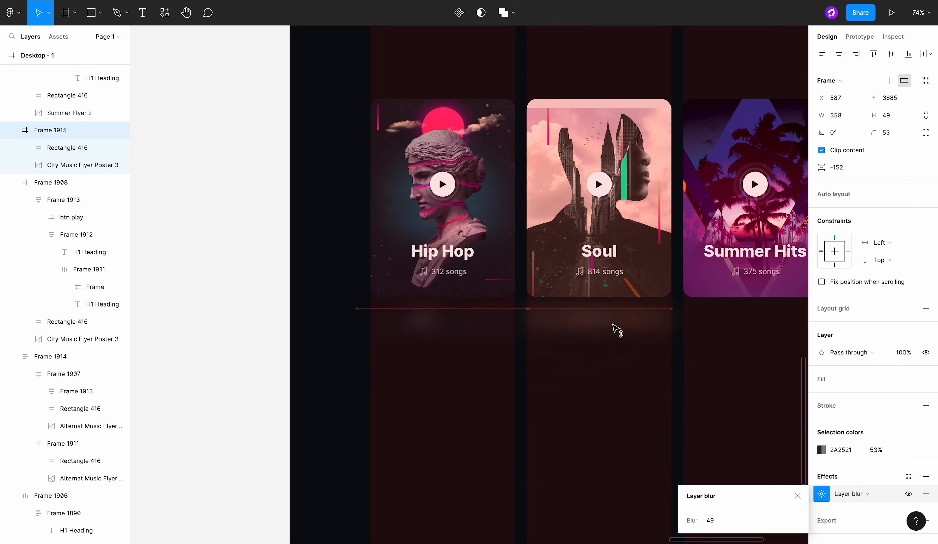
click(900, 357)
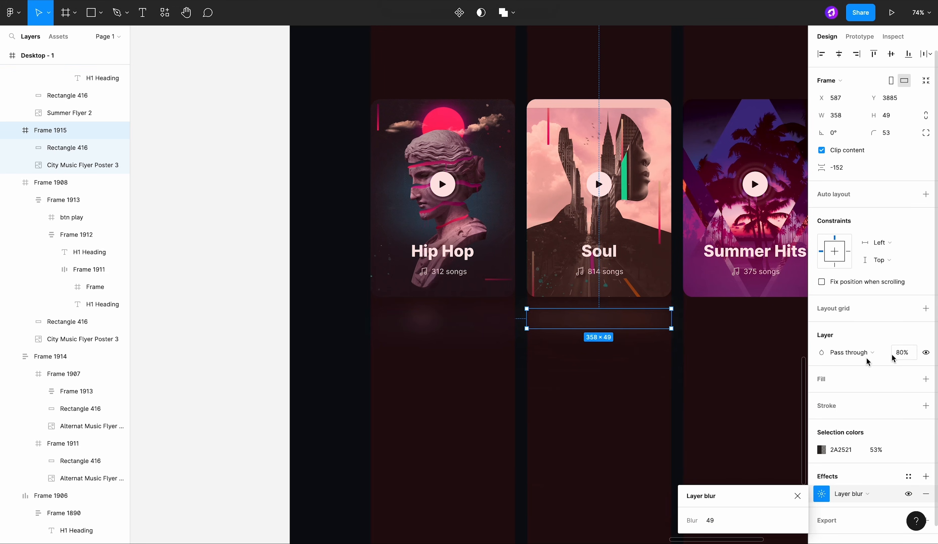
click(702, 385)
scroll(702, 385, down, 4)
scroll(688, 378, right, 2)
scroll(672, 370, up, 3)
click(561, 336)
shift+click(559, 281)
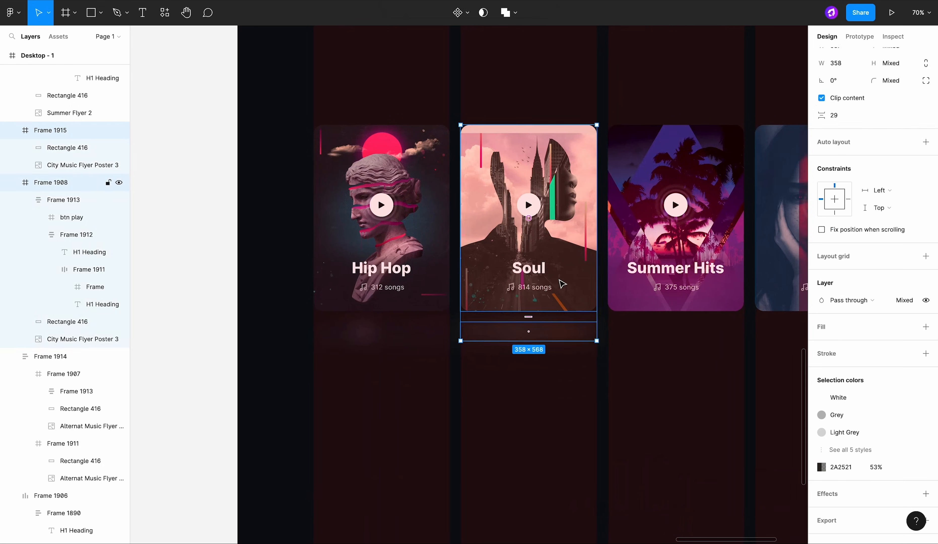
key(shift+a)
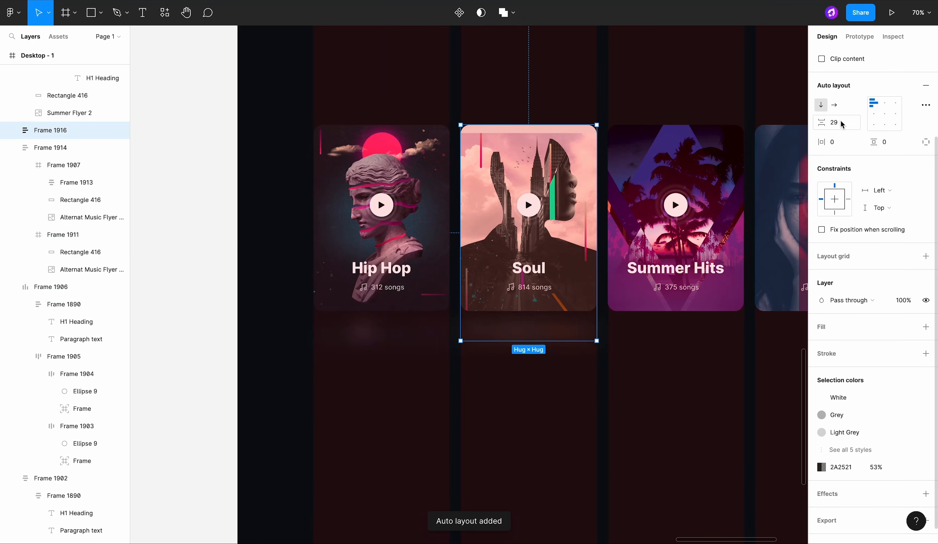
Step: Duplicate the Summer Hits card below, clear its play button and text, and shrink it to a thin bar
click(637, 269)
scroll(603, 275, right, 5)
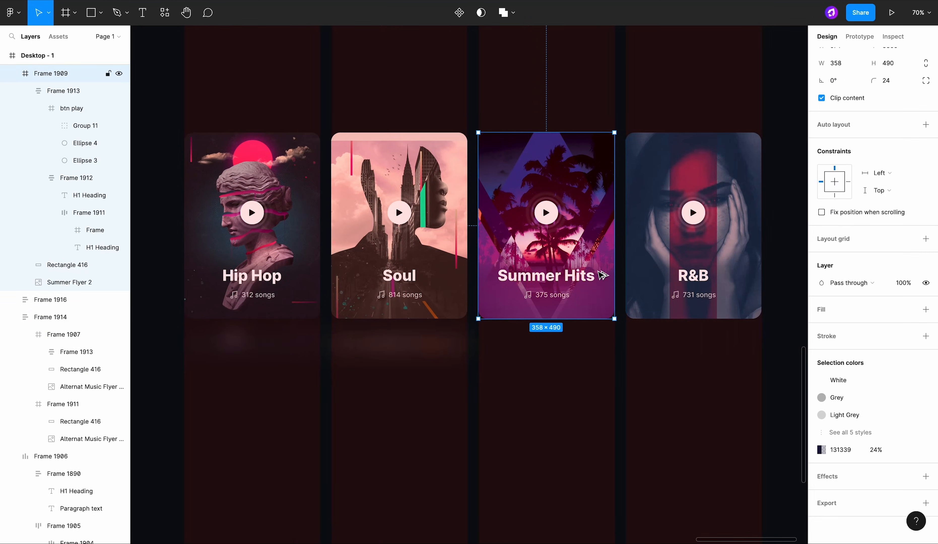
alt+drag(599, 272, 599, 452)
double_click(563, 459)
key(BackSpace)
click(557, 384)
drag(562, 308, 554, 482)
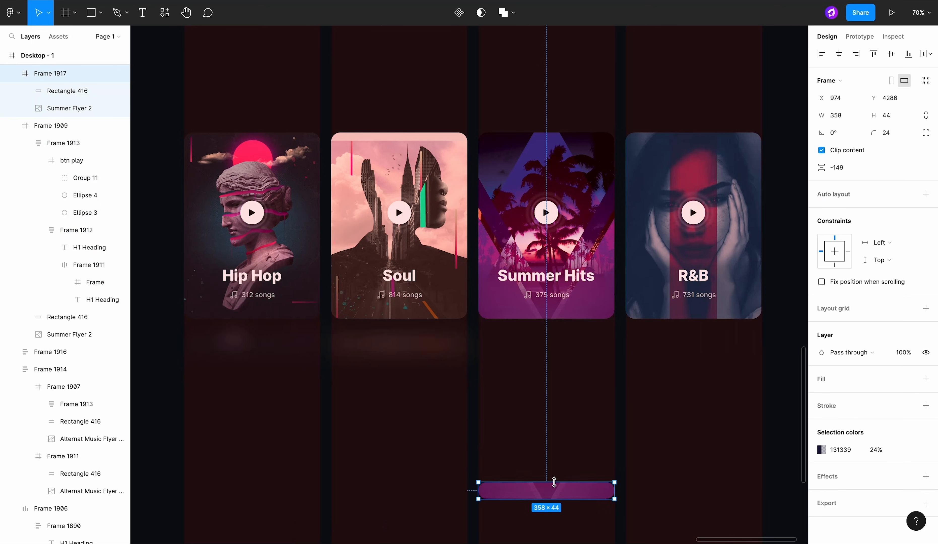
Step: Give the bar Layer blur 49 and 50% opacity, positioned beneath the Summer Hits card
click(926, 476)
click(848, 493)
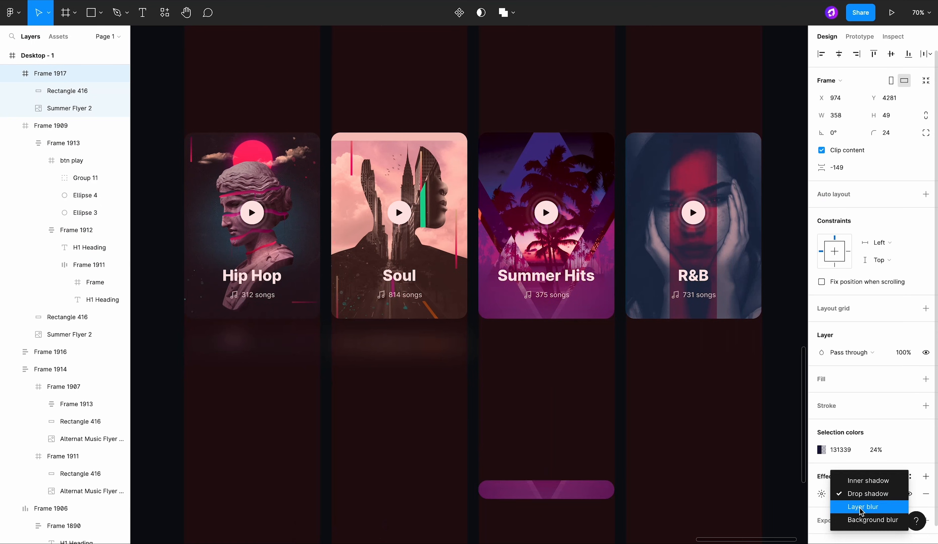
click(857, 503)
click(822, 494)
text(49)
drag(534, 488, 534, 350)
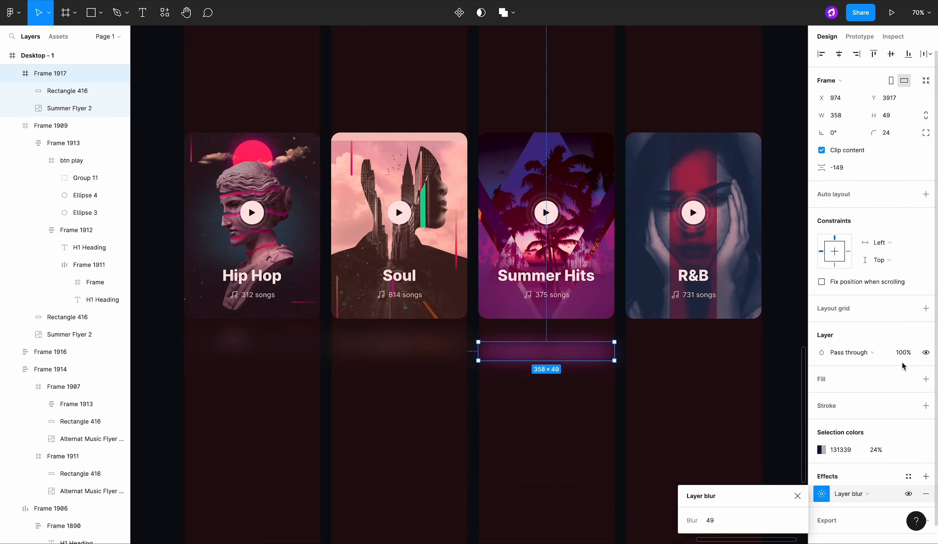
click(903, 352)
text(50)
key(Return)
Step: Wrap the Summer Hits card and its blurred bar in auto layout
click(694, 407)
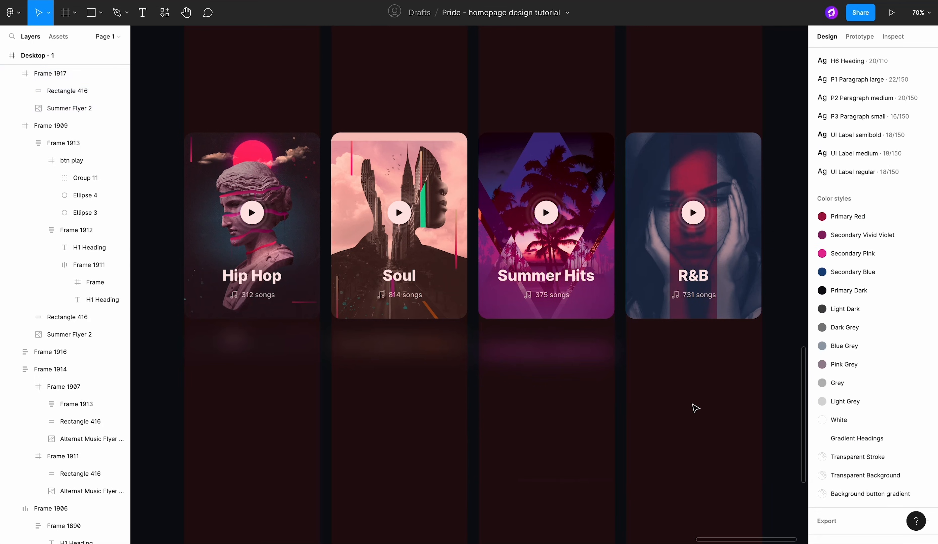
scroll(673, 418, down, 3)
click(601, 362)
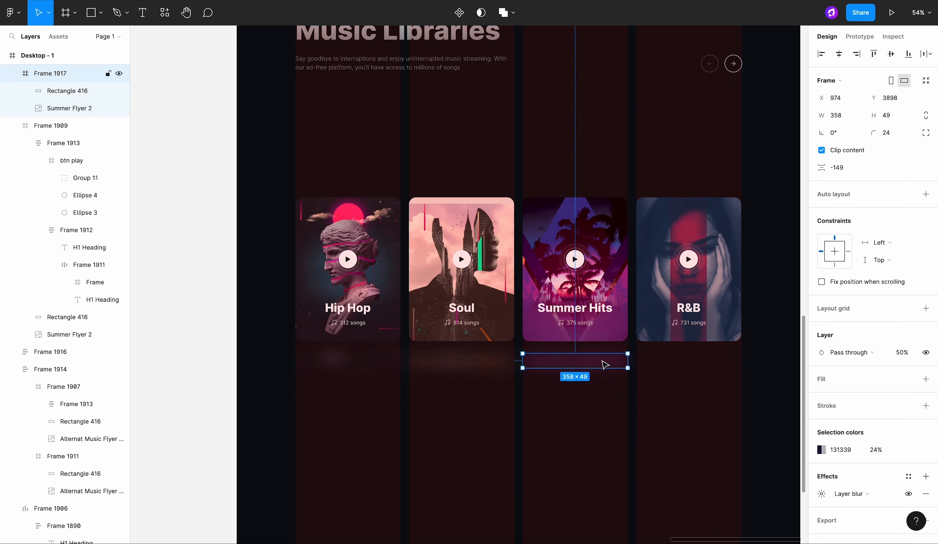
shift+click(598, 333)
key(shift+a)
click(498, 303)
click(572, 292)
click(688, 282)
click(609, 367)
Step: Duplicate the R&B card below, clear its play button and text, and shrink it to a 358×49 bar
click(689, 323)
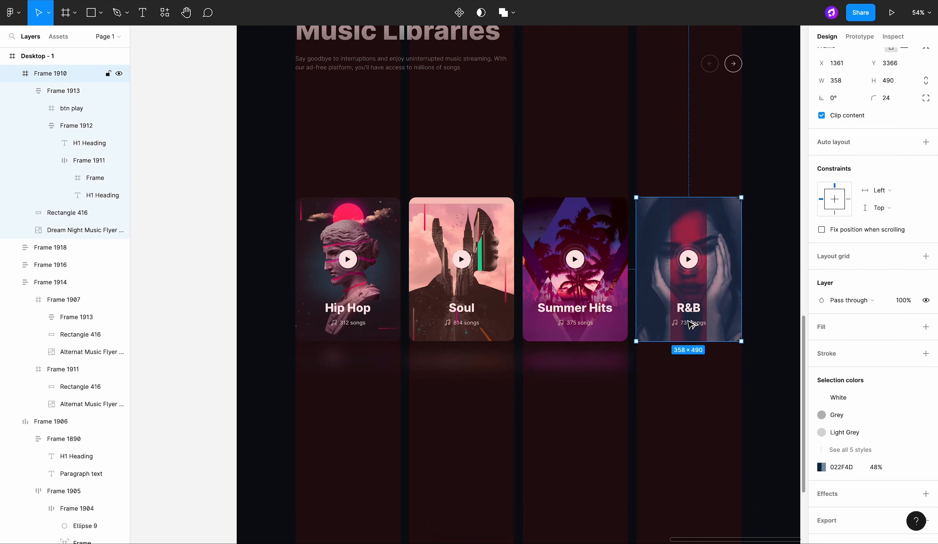
drag(688, 324, 687, 489)
double_click(687, 488)
key(Return)
key(BackSpace)
click(689, 491)
drag(700, 365, 699, 496)
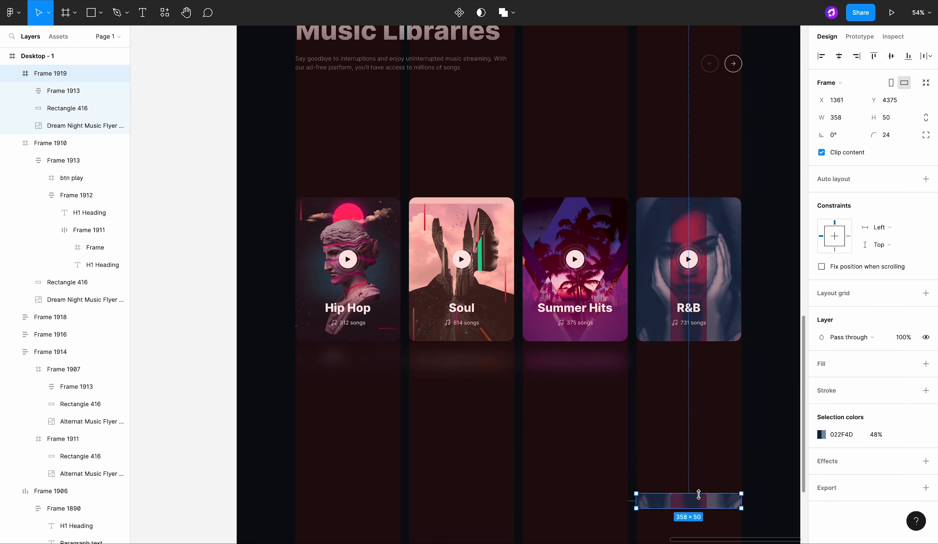
ctrl+scroll(698, 495, up, 10)
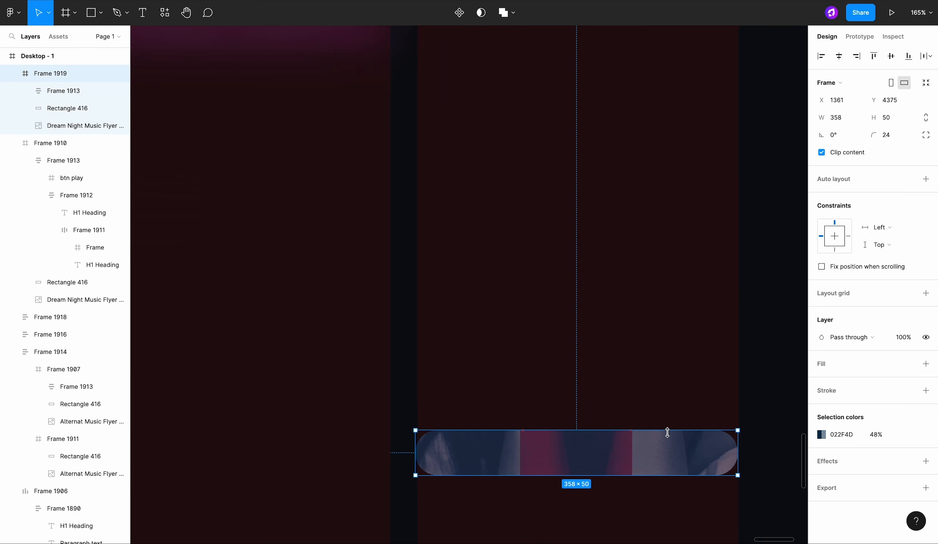
ctrl+scroll(668, 432, up, 10)
ctrl+scroll(667, 429, down, 5)
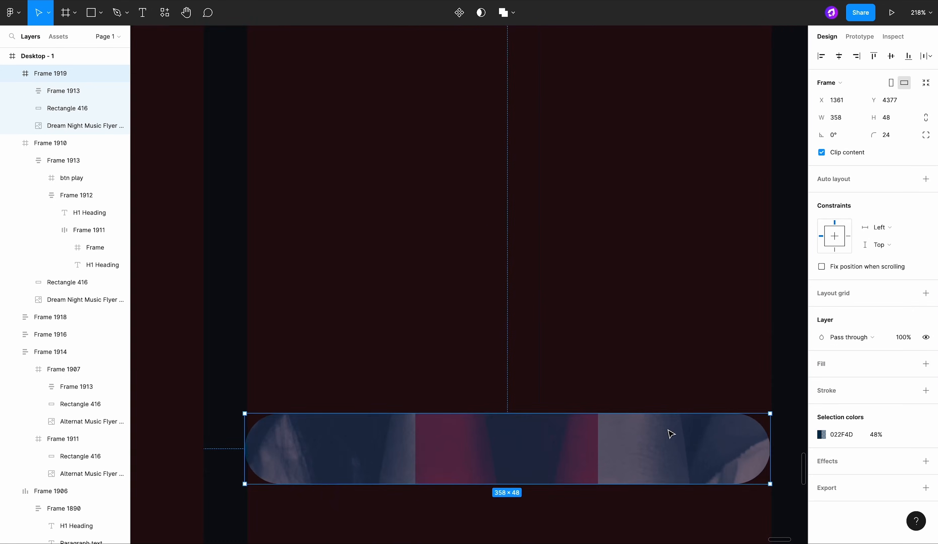
ctrl+scroll(670, 433, up, 2)
drag(651, 406, 638, 408)
ctrl+scroll(643, 411, up, 5)
ctrl+scroll(639, 408, down, 6)
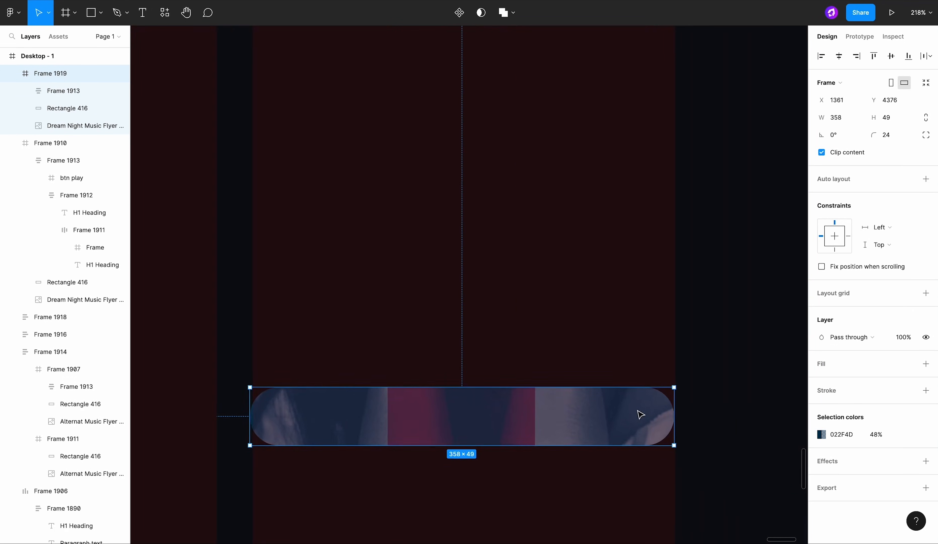
Step: Add a Layer blur of 40 to the R&B bar
click(925, 462)
click(856, 478)
click(874, 489)
click(826, 475)
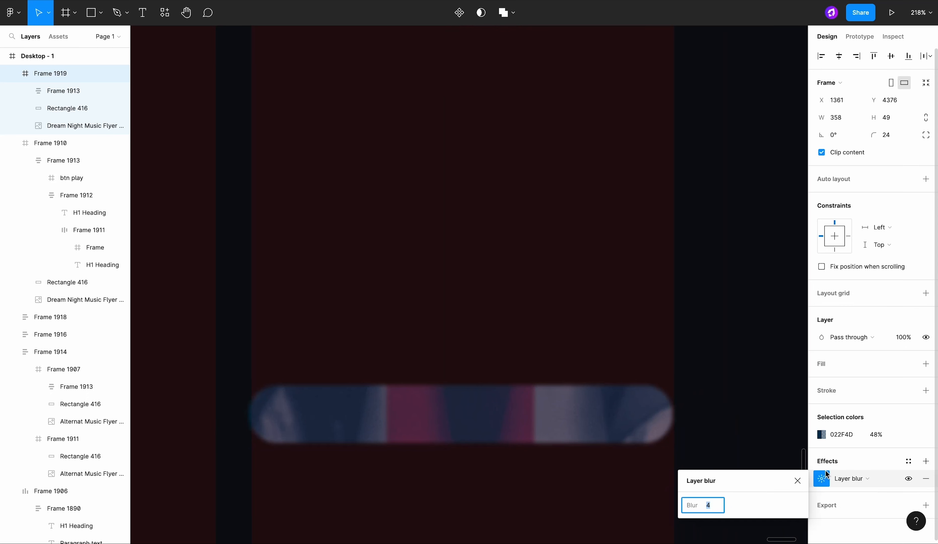
text(40)
key(Return)
Step: Move the blurred bar under the R&B card, adjust its opacity, and wrap both in auto layout
click(603, 378)
ctrl+scroll(600, 375, down, 5)
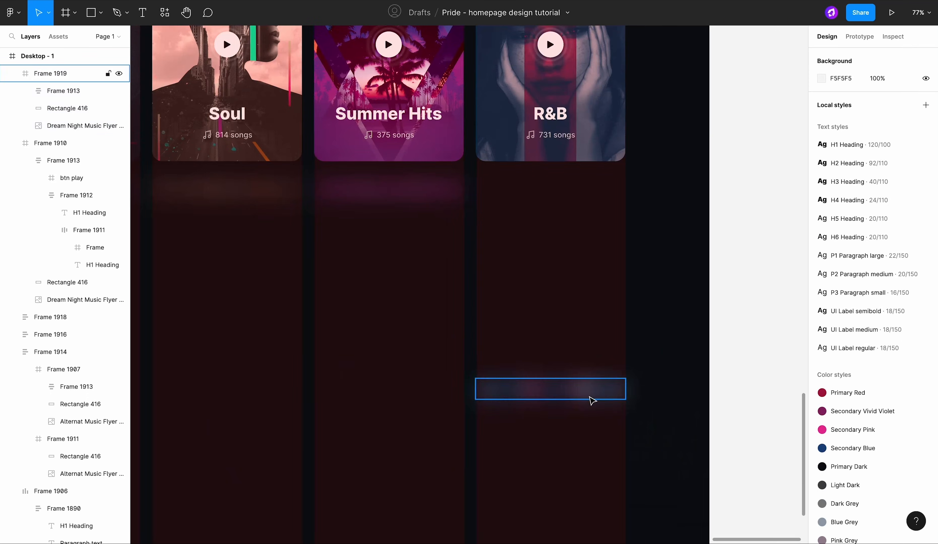
drag(592, 399, 590, 202)
scroll(590, 202, up, 3)
click(902, 337)
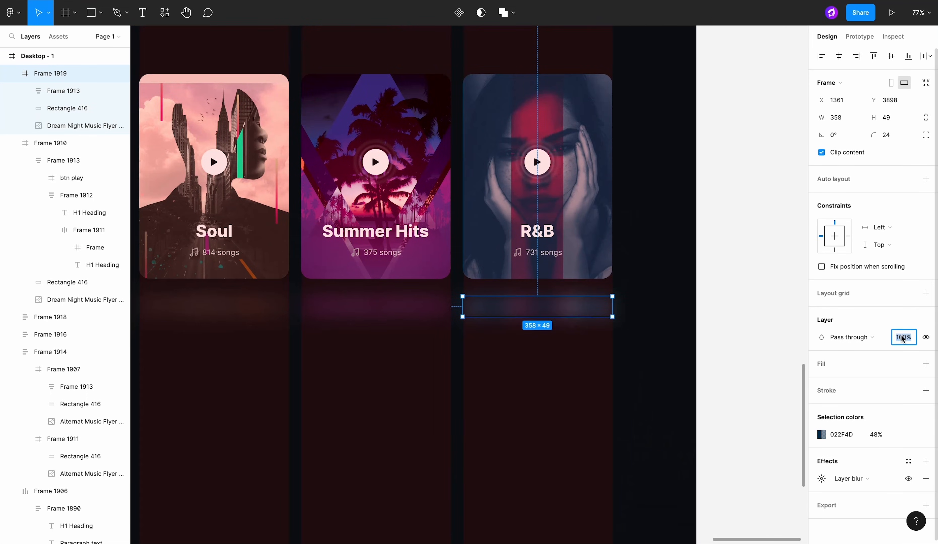
click(617, 379)
ctrl+scroll(617, 379, down, 4)
click(596, 331)
shift+click(598, 269)
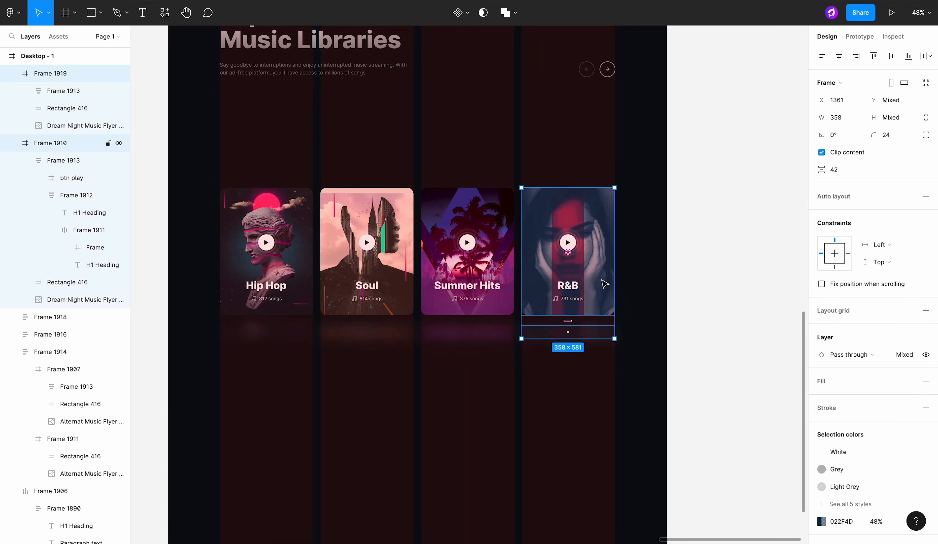
key(shift+a)
Step: Select all four genre cards and move them up together
click(694, 297)
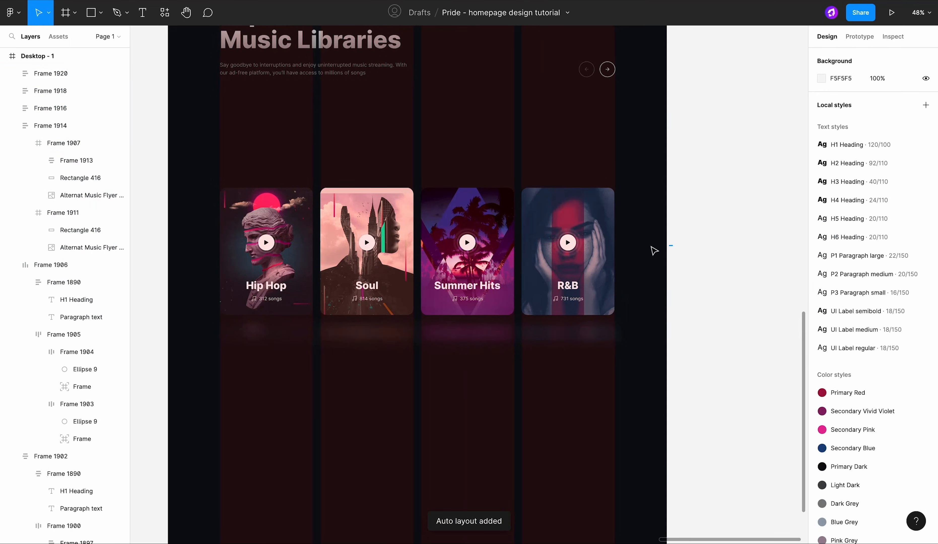
drag(669, 247, 275, 337)
drag(381, 294, 385, 216)
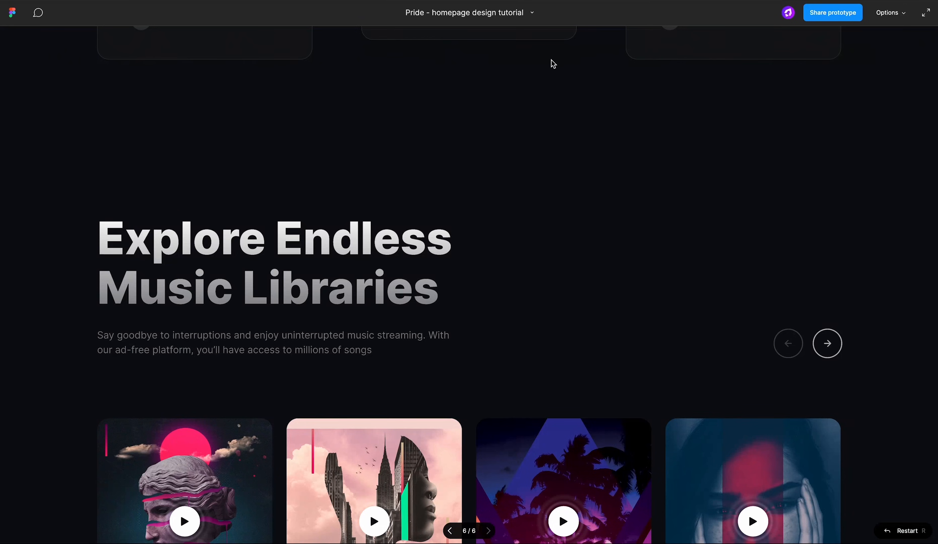
Step: Exit the prototype preview back to the Figma design editor
scroll(551, 182, down, 6)
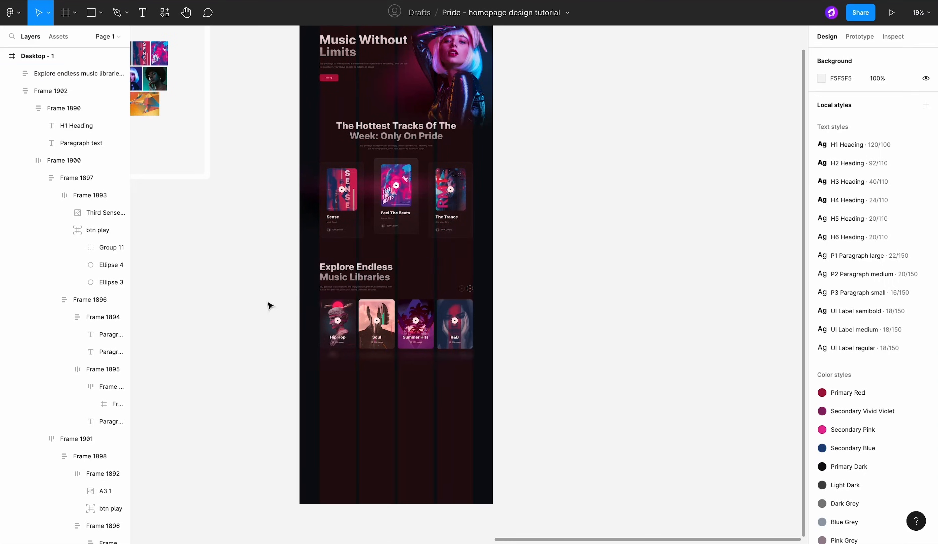
click(338, 318)
Step: Copy the Explore heading group below the cards and retype its heading as 'Trending Artists'
click(335, 317)
scroll(377, 238, down, 1)
triple_click(386, 238)
alt+drag(389, 237, 428, 352)
double_click(426, 352)
double_click(425, 352)
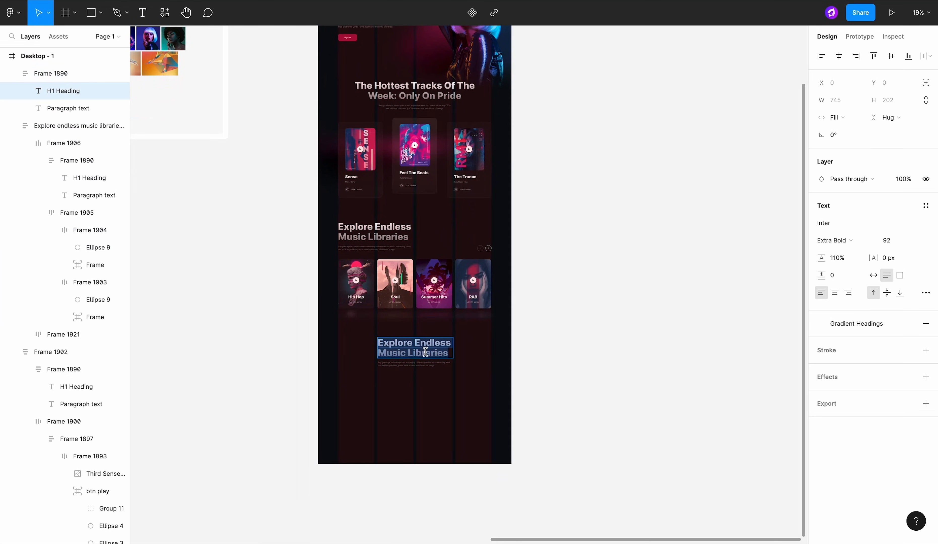
scroll(426, 350, up, 1)
text(Trending Artists)
click(926, 205)
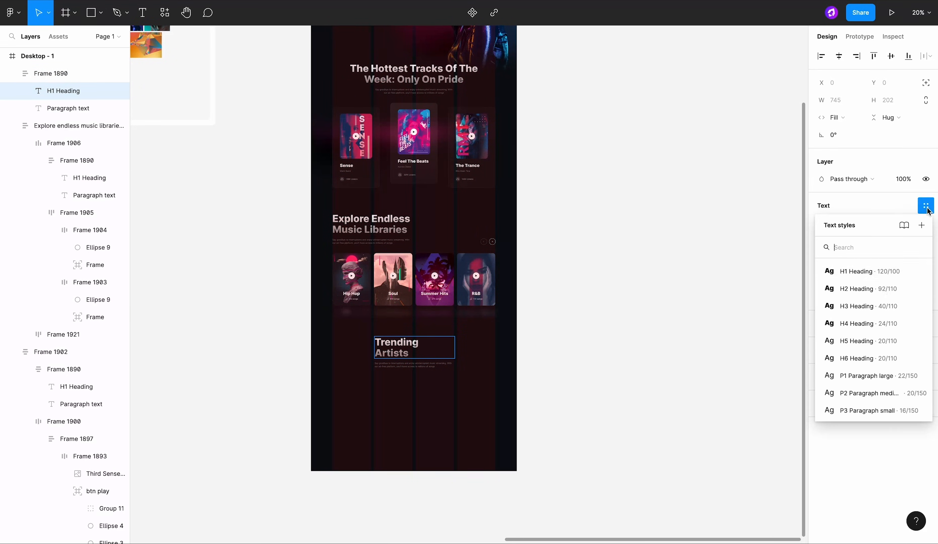
click(870, 293)
key(Escape)
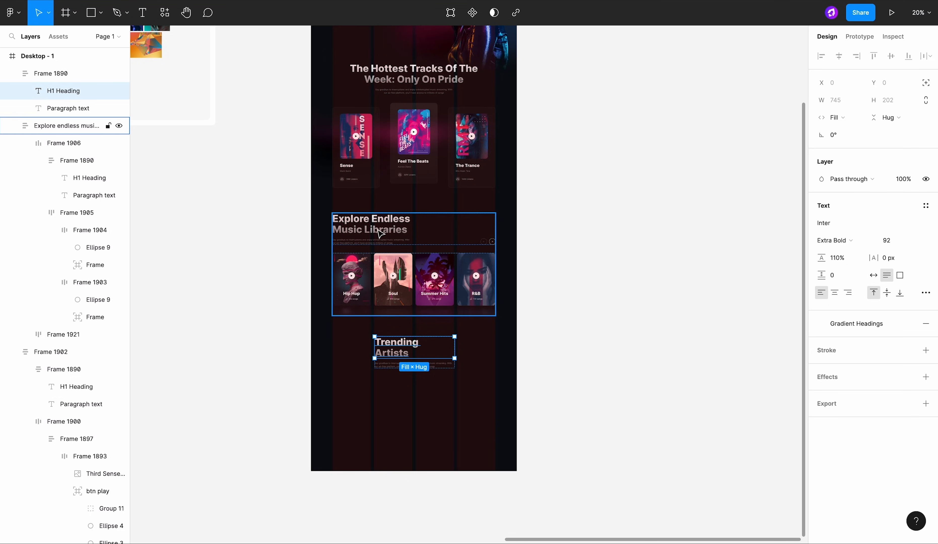
Step: Apply the H2 Heading style and make the heading auto width on one line
click(925, 206)
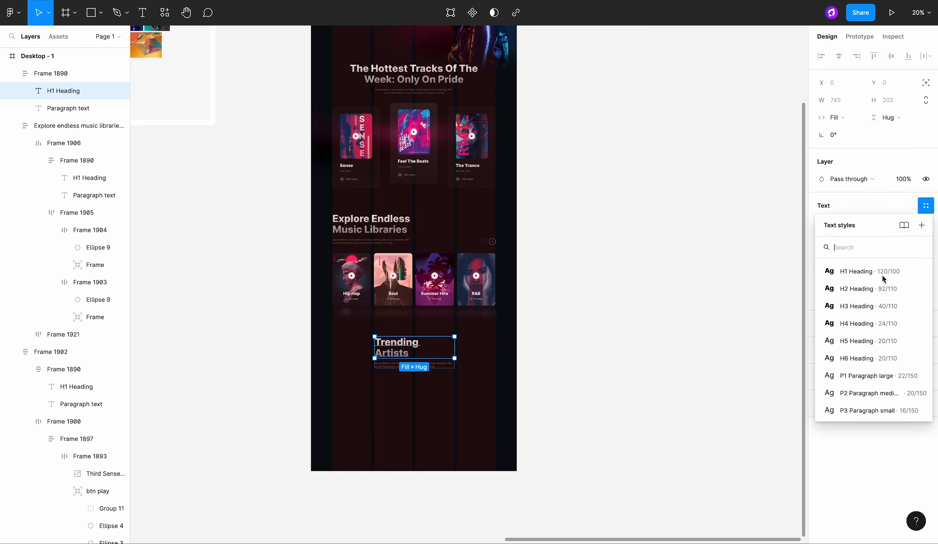
click(856, 294)
click(926, 223)
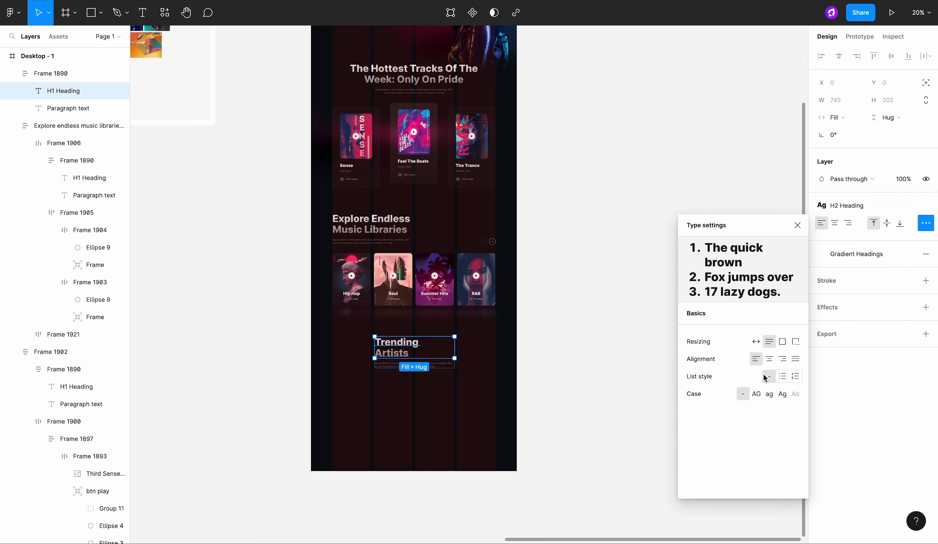
click(756, 343)
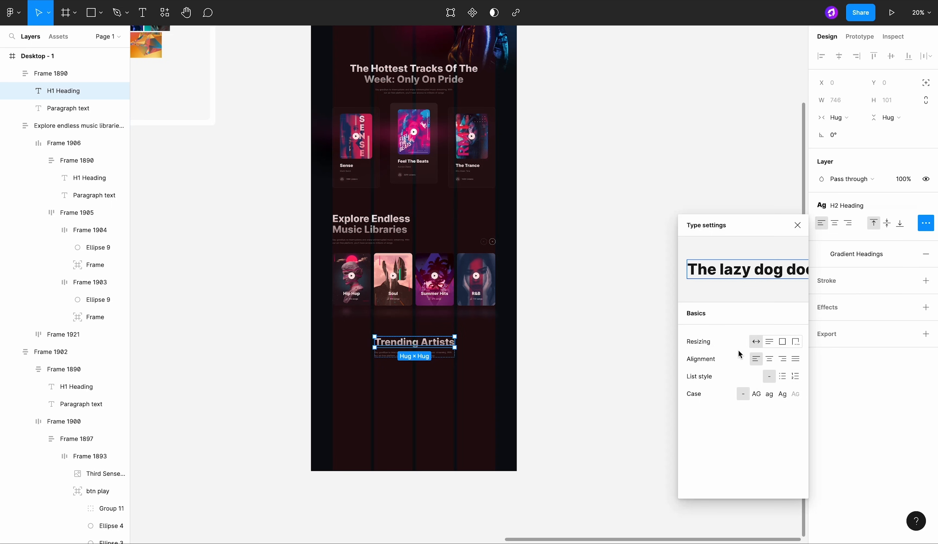
click(602, 362)
scroll(534, 275, up, 5)
scroll(519, 378, down, 2)
scroll(468, 350, up, 3)
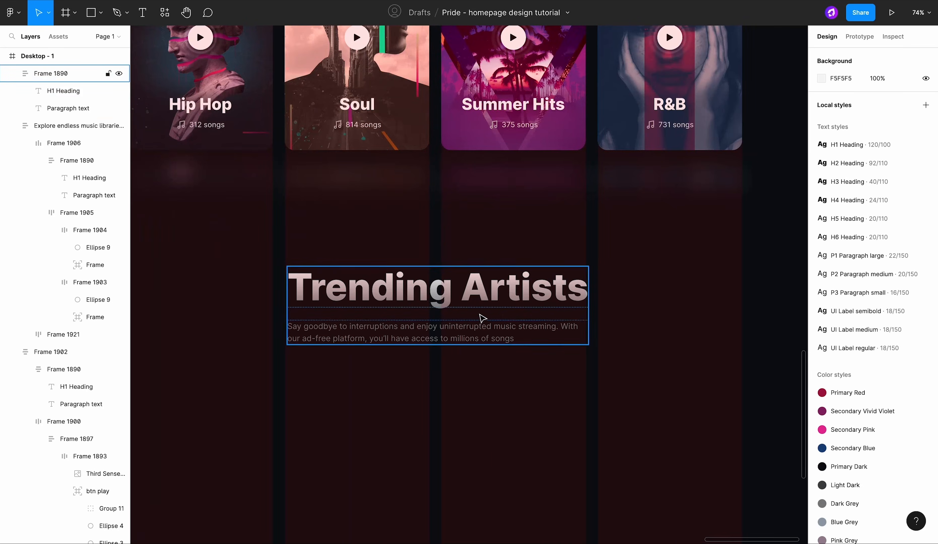
Step: Set the paragraph width to 1000 and centre-align its text
click(568, 329)
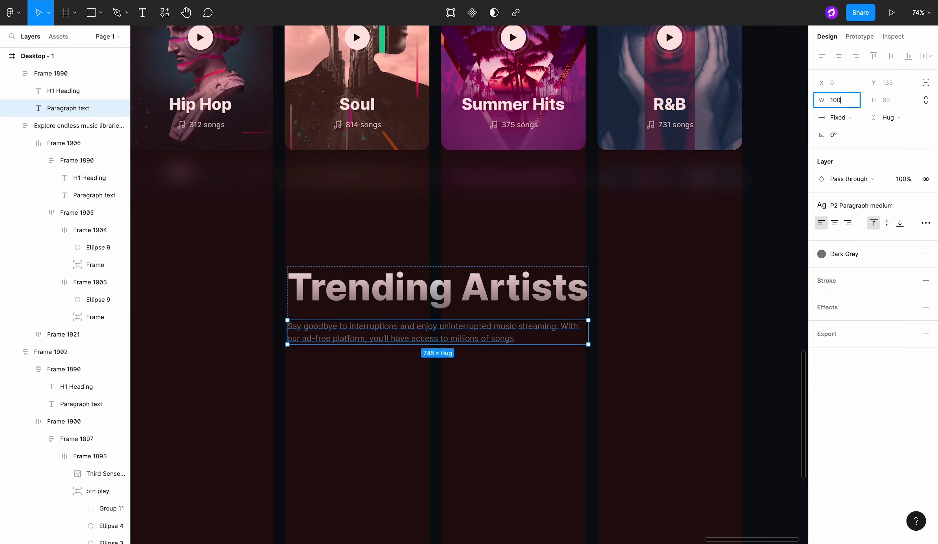
key(Return)
click(691, 141)
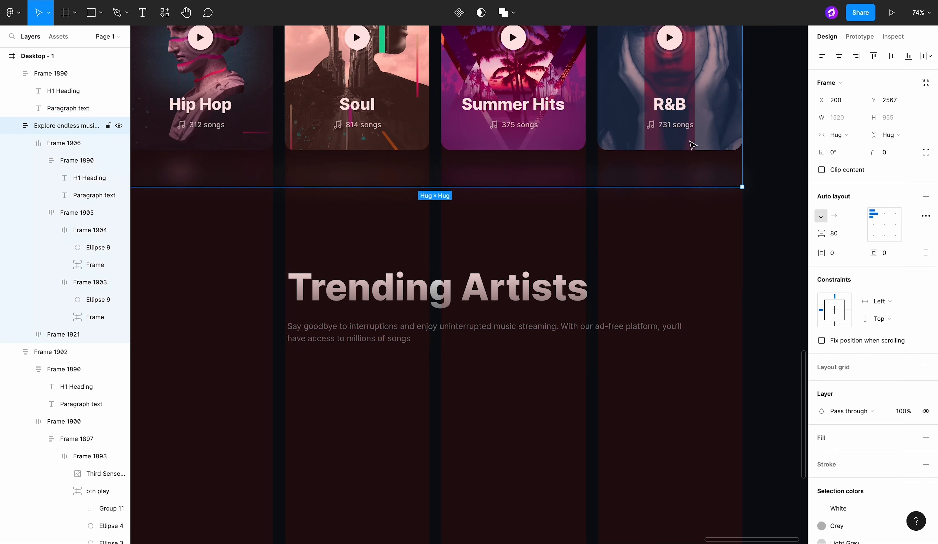
double_click(517, 302)
click(570, 326)
click(834, 223)
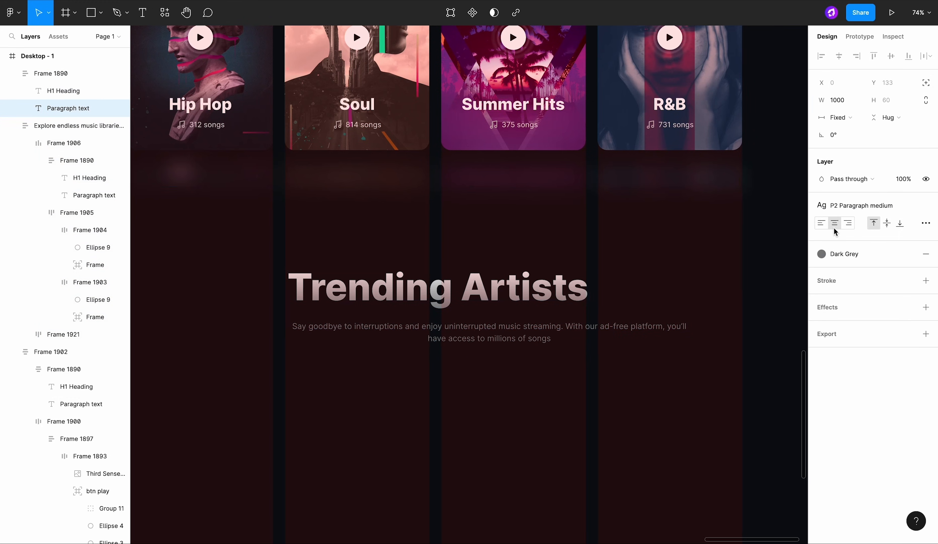
Step: Centre the group's contents, make it hug contents, and move it toward the page centre
click(695, 285)
click(572, 291)
click(884, 224)
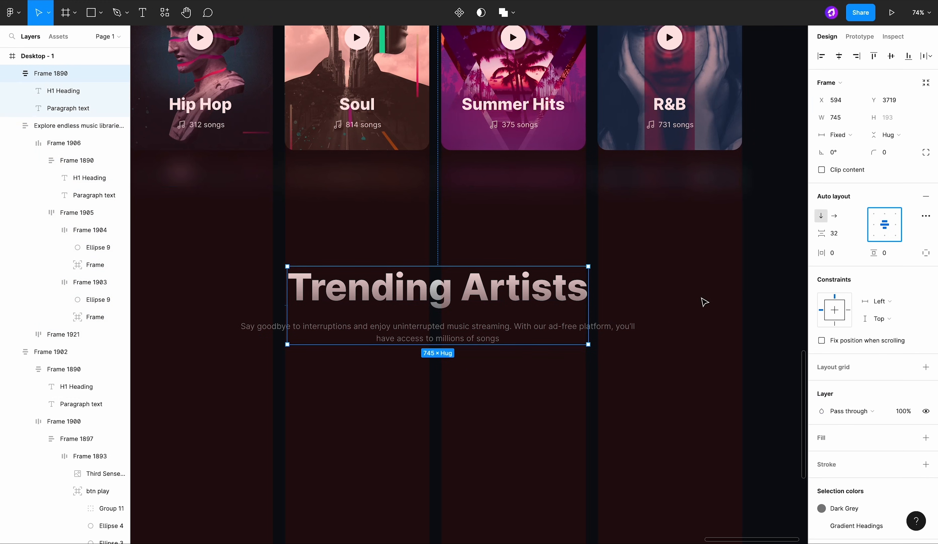
click(837, 135)
click(859, 148)
click(666, 261)
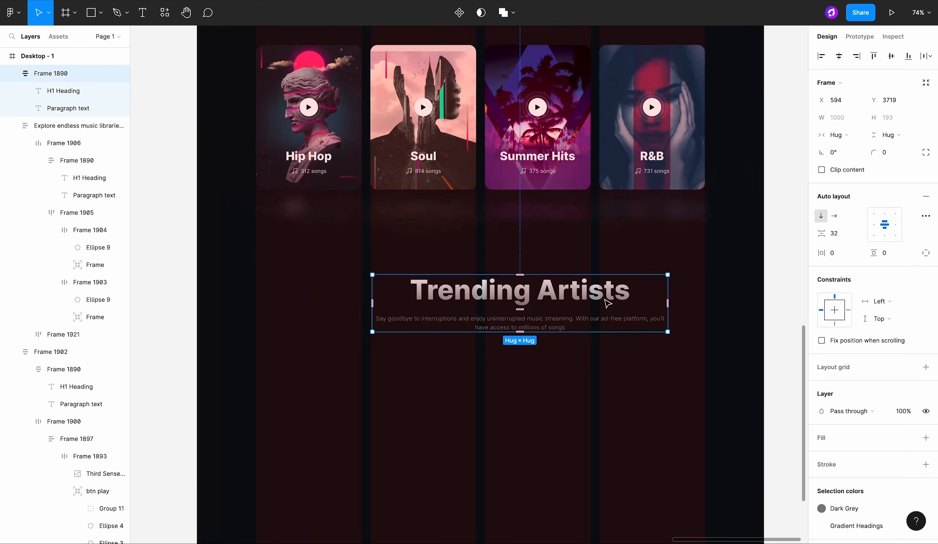
drag(605, 299, 589, 302)
double_click(590, 317)
click(667, 266)
double_click(593, 329)
Step: Finish the Trending Artists paragraph so it ends "…we've got you covered."
scroll(526, 352, up, 3)
text(D)
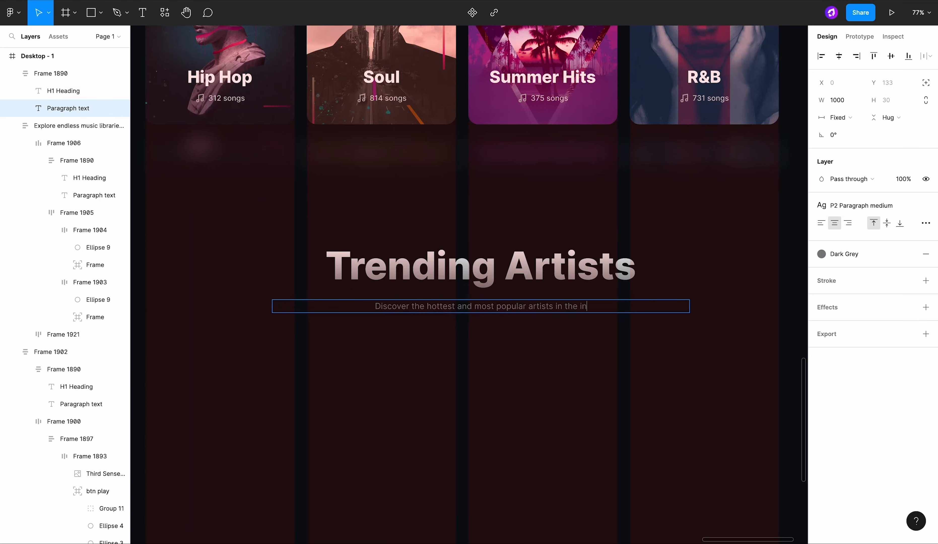
text(y today. Keep your music)
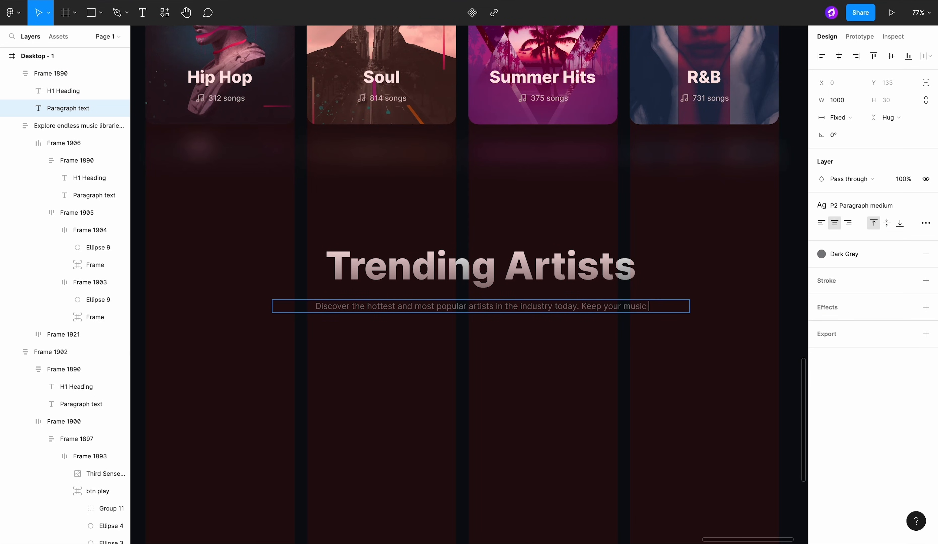
text(-to-date)
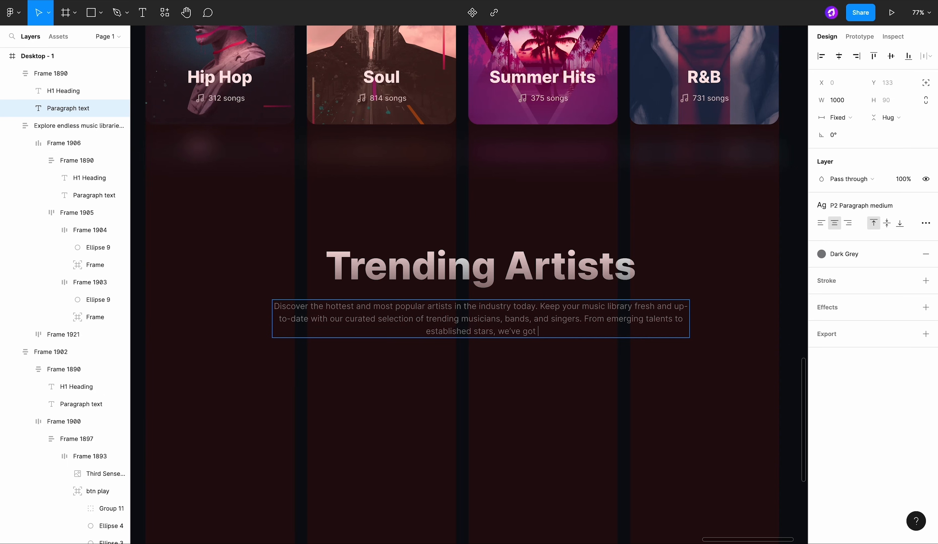
text(d.)
click(563, 386)
Step: Centre the Trending Artists group horizontally on the page
scroll(562, 384, down, 4)
click(546, 358)
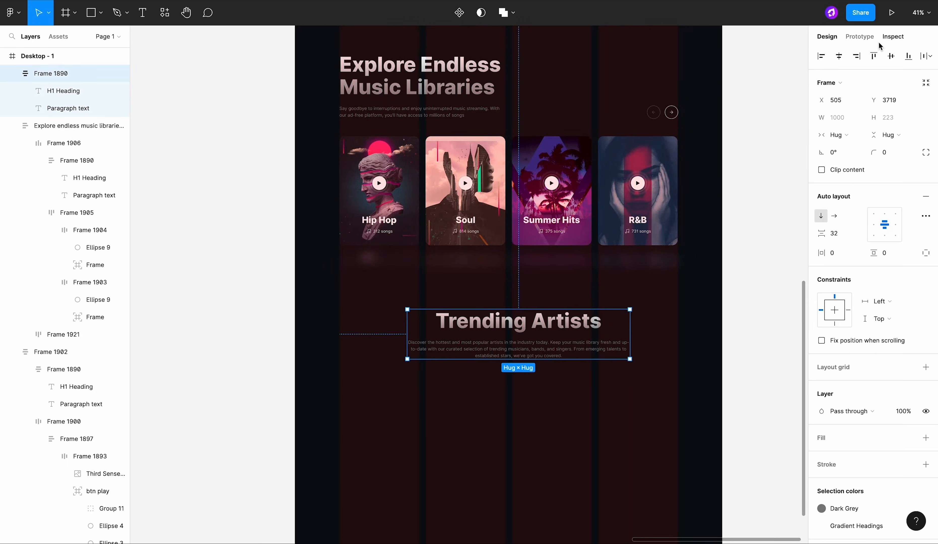
click(840, 59)
click(752, 228)
scroll(749, 230, down, 2)
double_click(586, 310)
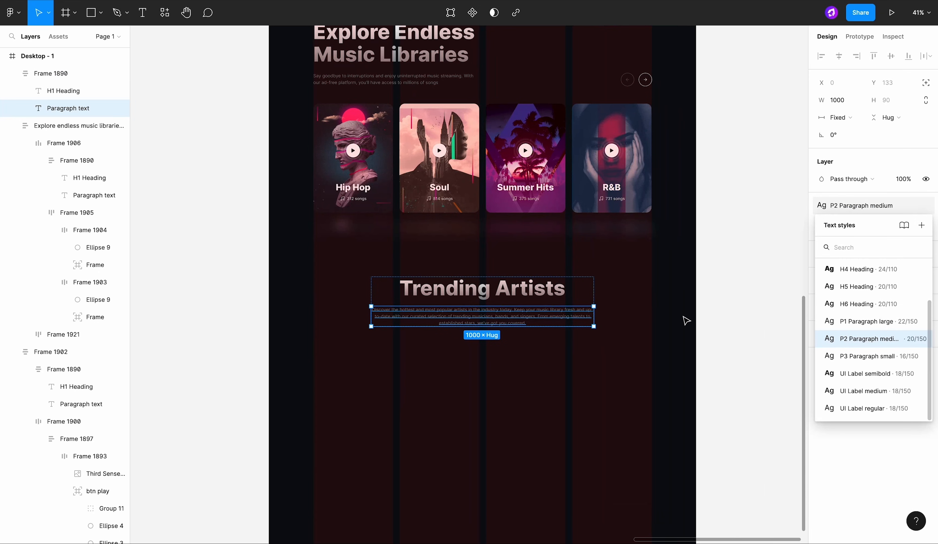
Step: Extend the Desktop - 1 frame's height to 7534
key(Escape)
key(Escape)
scroll(686, 320, down, 5)
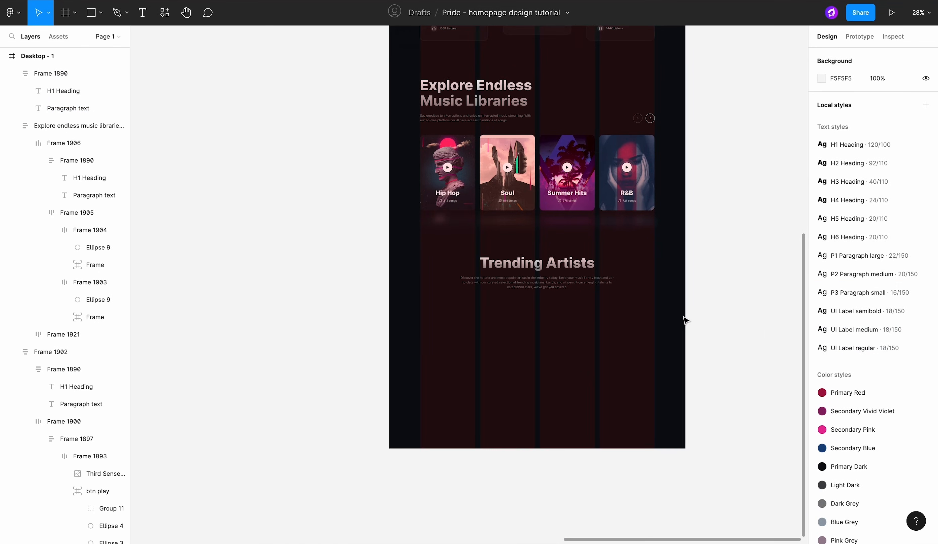
scroll(686, 320, down, 1)
click(609, 121)
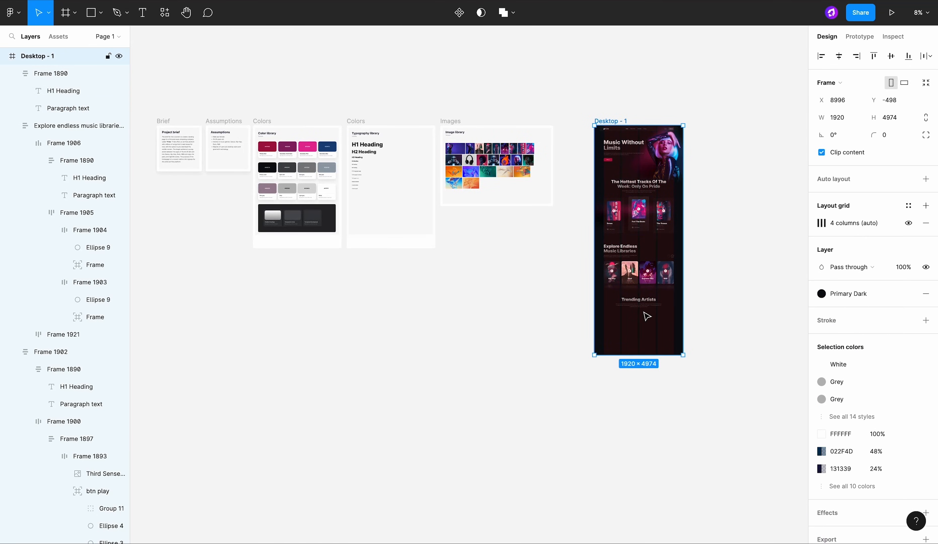
drag(641, 398, 648, 472)
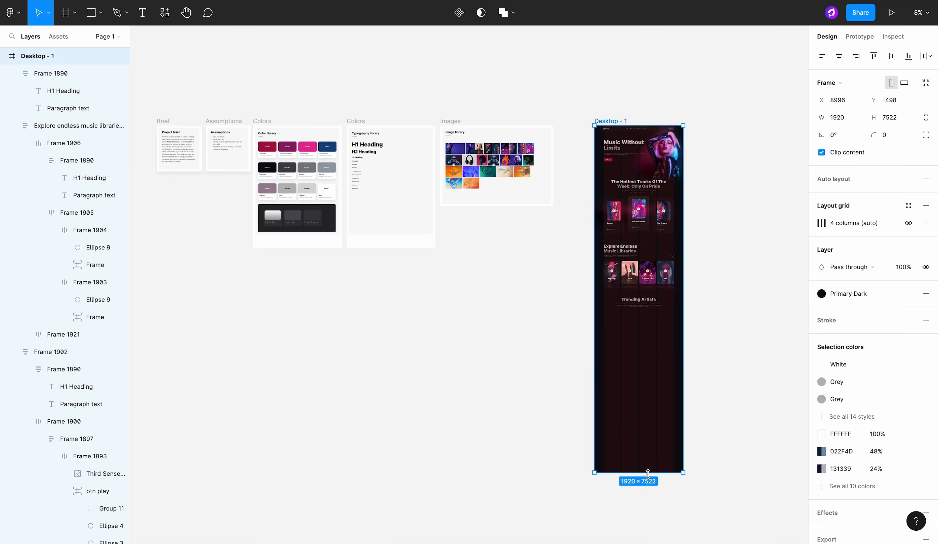
click(584, 389)
Step: Copy five artist portraits from the image library into a row beneath Trending Artists
scroll(580, 171, up, 8)
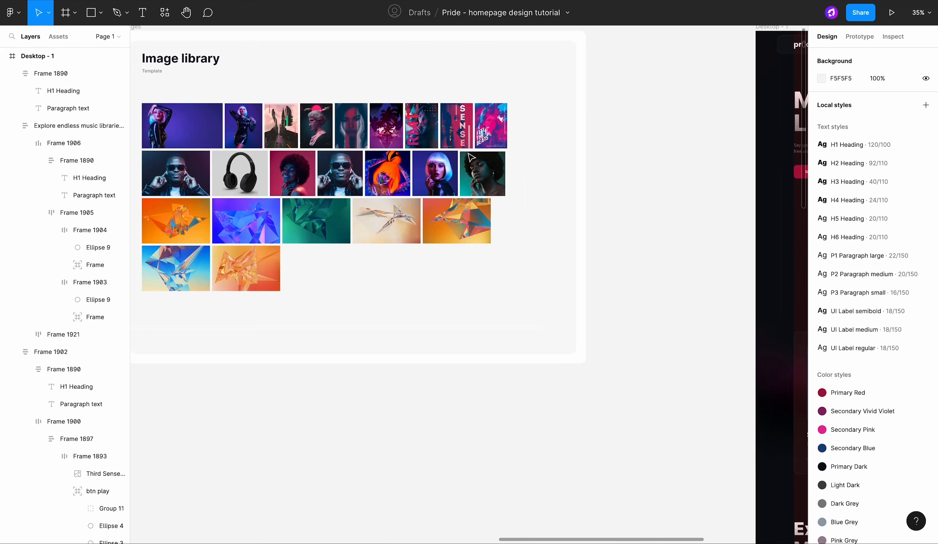
click(472, 159)
shift+click(435, 167)
shift+click(388, 172)
shift+click(354, 189)
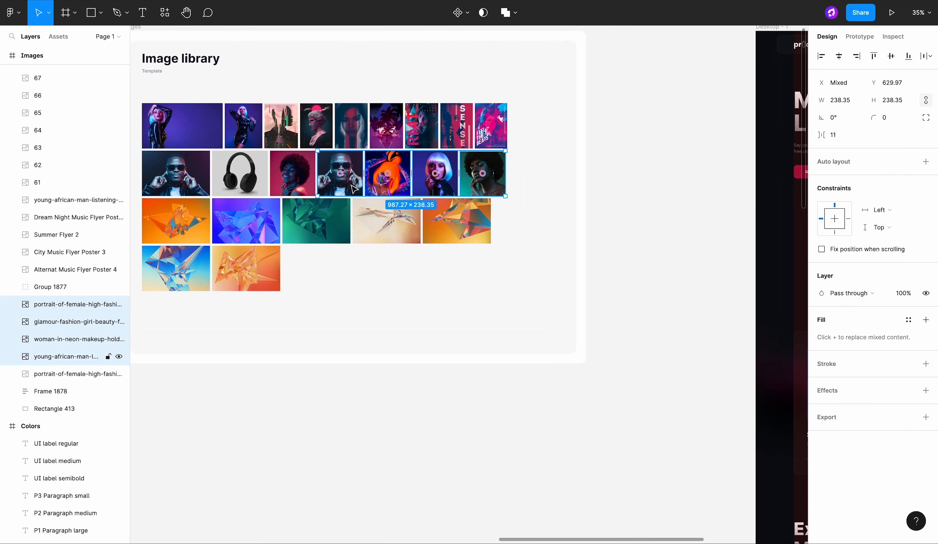
shift+click(308, 187)
scroll(315, 189, down, 4)
drag(329, 183, 331, 411)
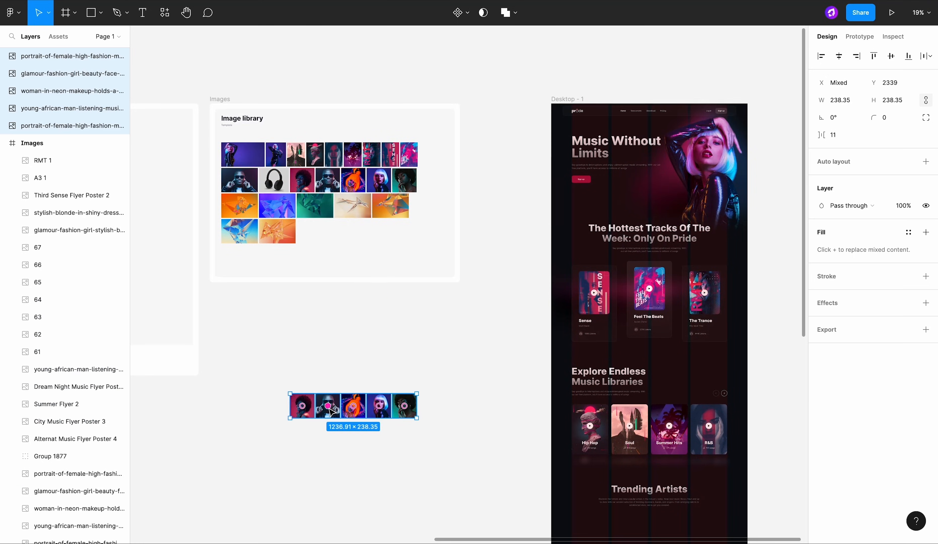
scroll(327, 339, down, 4)
drag(320, 258, 603, 392)
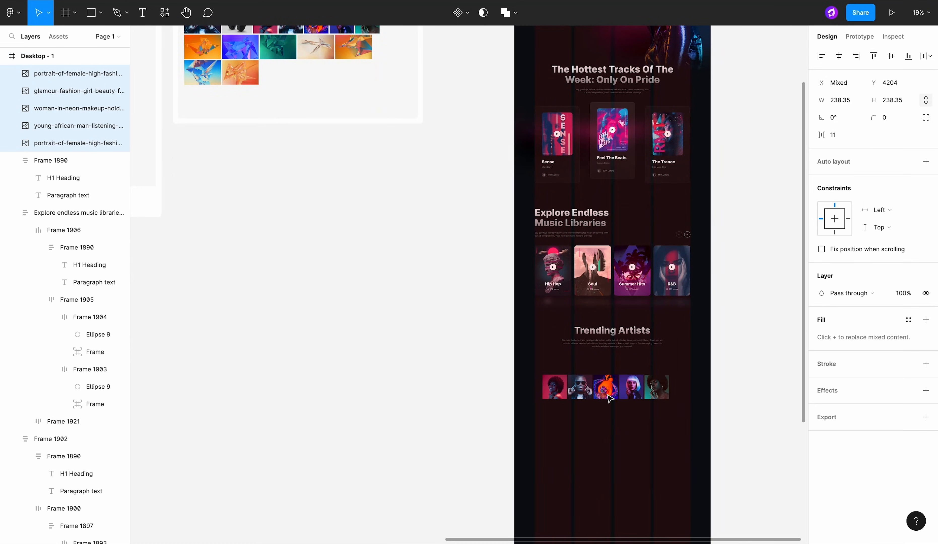
scroll(603, 393, up, 5)
Step: Round the corners of the five artist portraits into full circles
scroll(598, 334, down, 1)
click(598, 334)
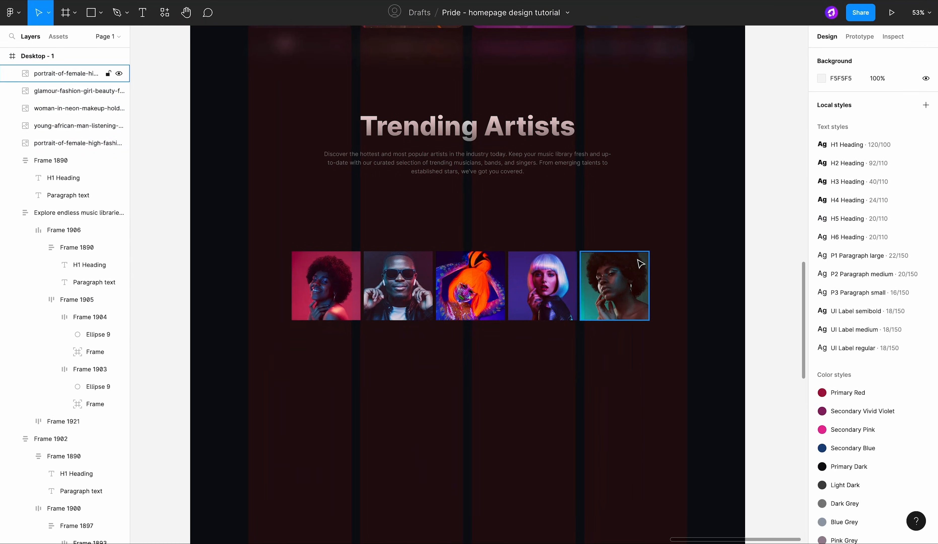
click(638, 263)
shift+click(542, 279)
shift+click(486, 285)
shift+click(406, 295)
shift+click(329, 299)
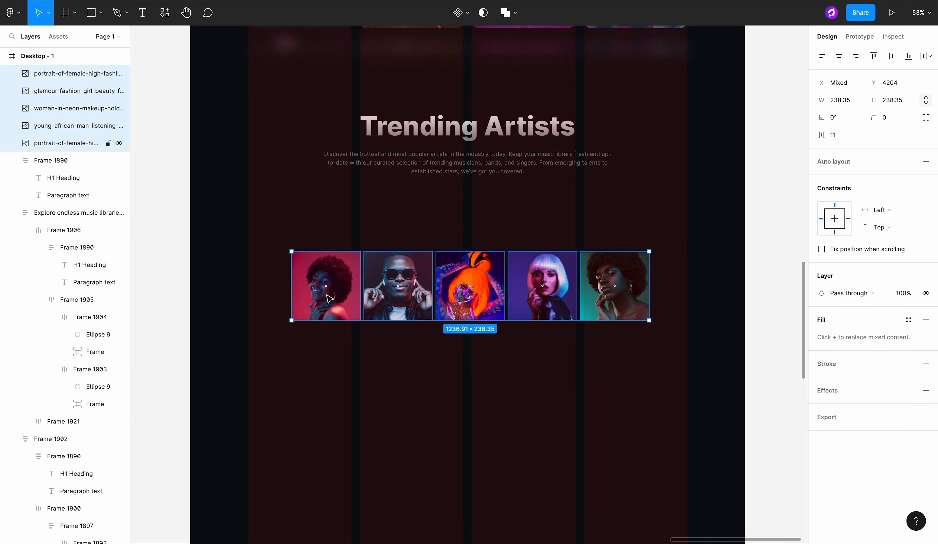
mouse_move(873, 117)
mouse_down()
mouse_move(889, 118)
mouse_move(876, 118)
mouse_up()
drag(12, 119, 13, 121)
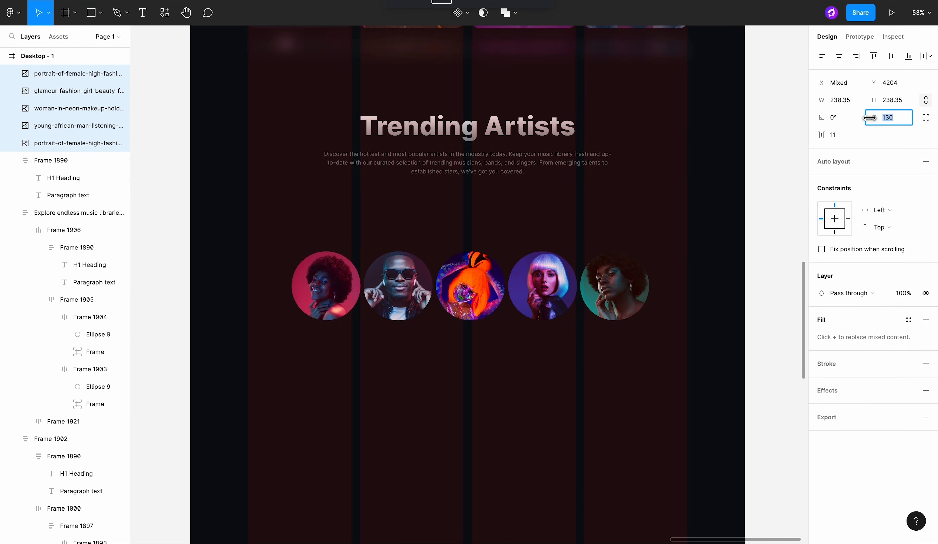
click(758, 161)
Step: Scale the five artist circles down to 200 × 200 each
scroll(682, 194, down, 3)
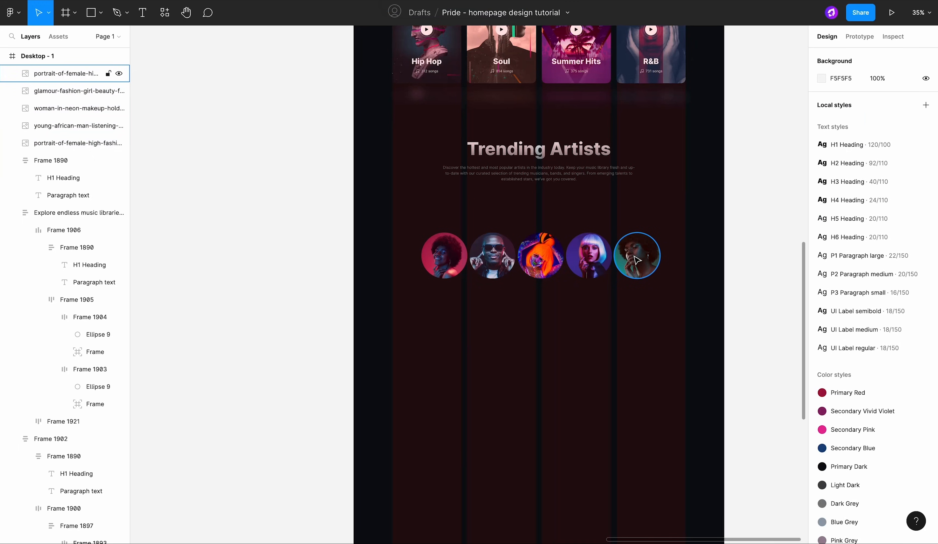
click(637, 258)
shift+click(589, 256)
shift+click(540, 256)
shift+click(492, 256)
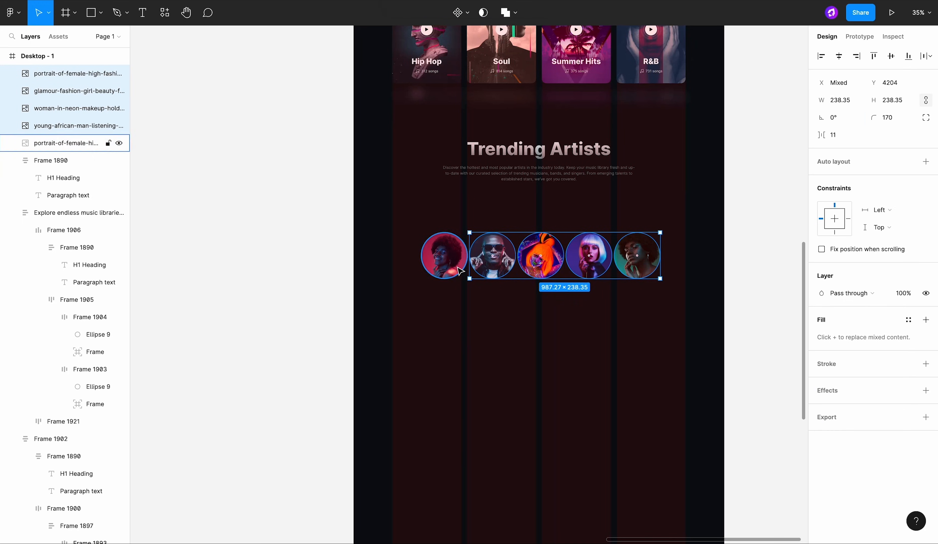
shift+click(461, 271)
key(k)
drag(655, 246, 623, 252)
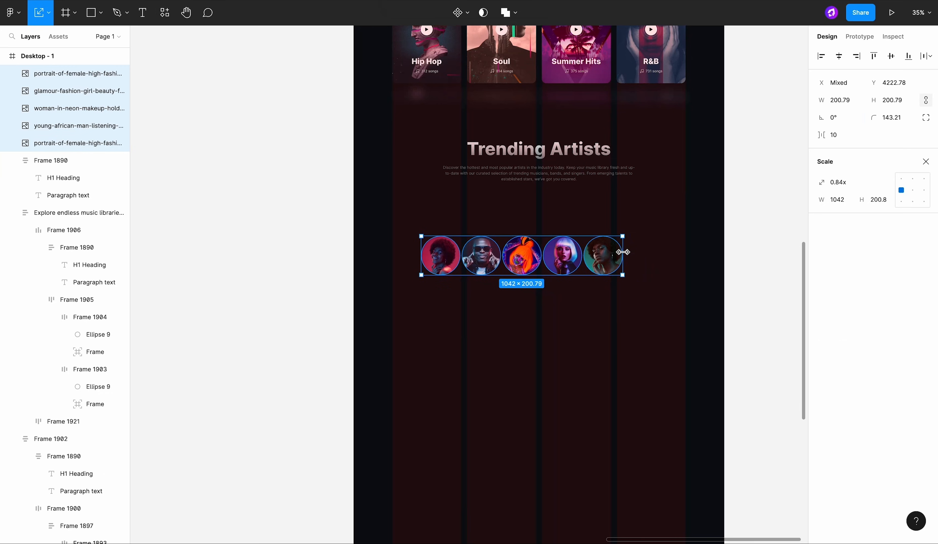
text(200)
key(Return)
click(709, 197)
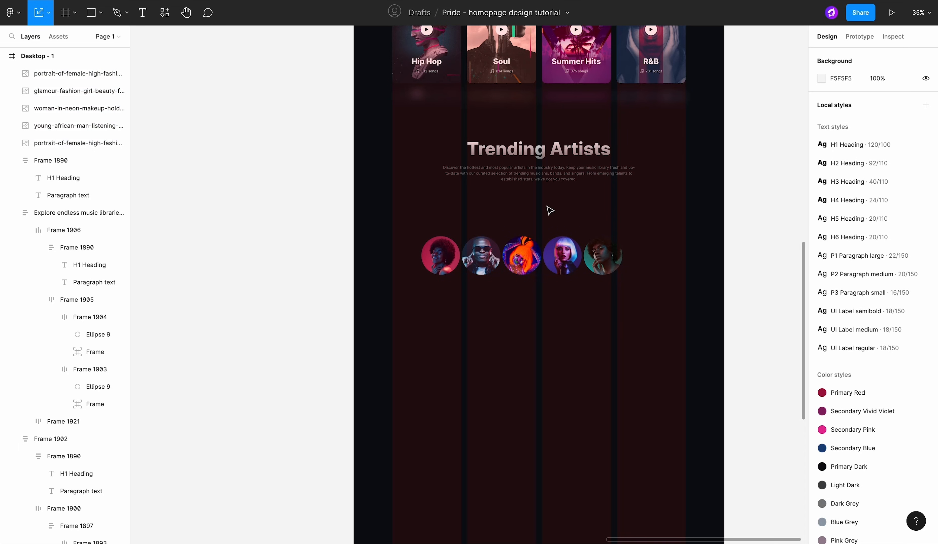
Step: Stack 'Luna Blaze', '16 songs' and 'Explore' text layers under the last portrait
click(144, 14)
scroll(454, 285, up, 10)
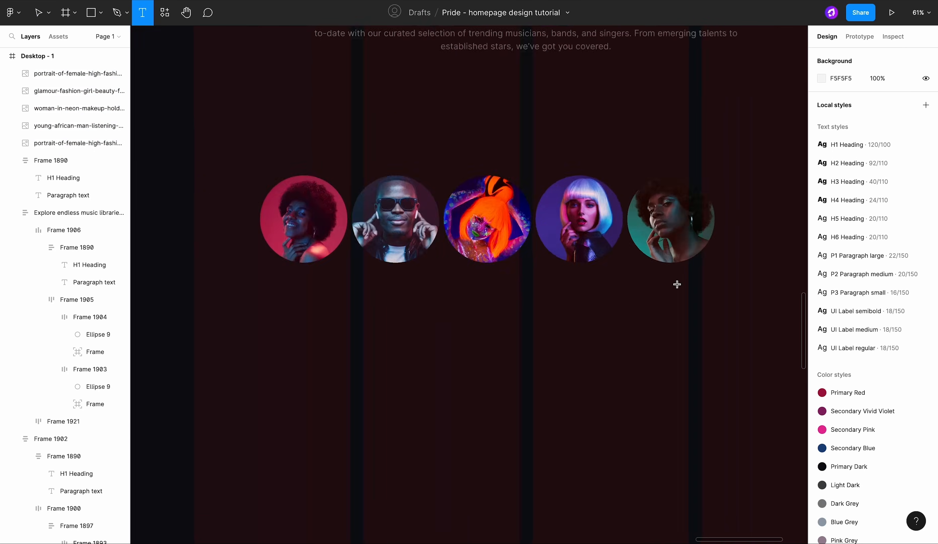
click(595, 287)
text(Luna Blaze)
click(693, 299)
click(595, 304)
drag(595, 305, 583, 407)
key(Return)
text(16 songs)
click(656, 358)
key(Return)
text(Explore)
key(Escape)
key(Escape)
Step: Colour '16 songs' with the Grey style and 'Explore' with Light Grey
click(581, 343)
click(909, 324)
click(885, 488)
click(573, 407)
click(852, 280)
click(852, 281)
click(908, 324)
scroll(858, 461, down, 1)
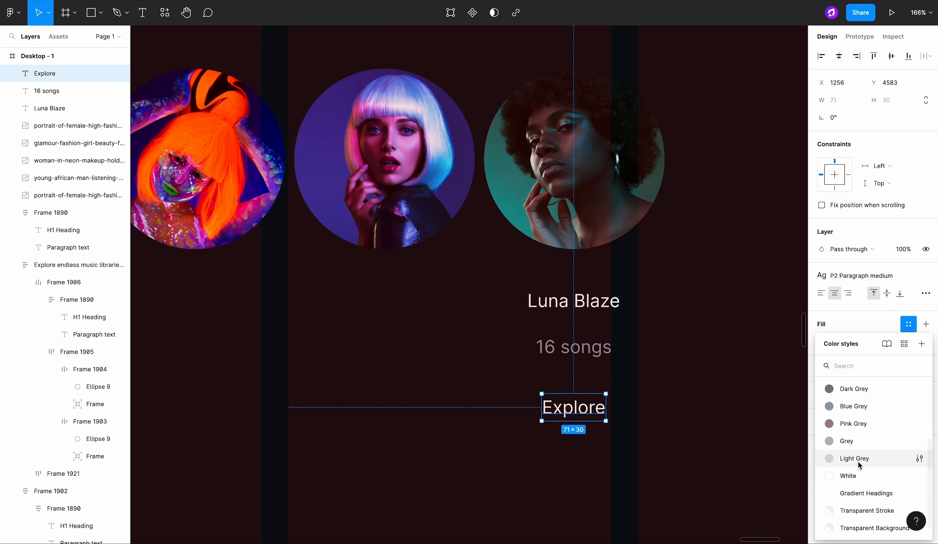
click(858, 461)
click(756, 460)
Step: Select the Explore and 16 songs texts beneath the portrait
scroll(756, 461, right, 3)
scroll(578, 425, down, 3)
click(507, 410)
scroll(508, 412, up, 5)
click(564, 402)
scroll(561, 398, down, 2)
click(501, 405)
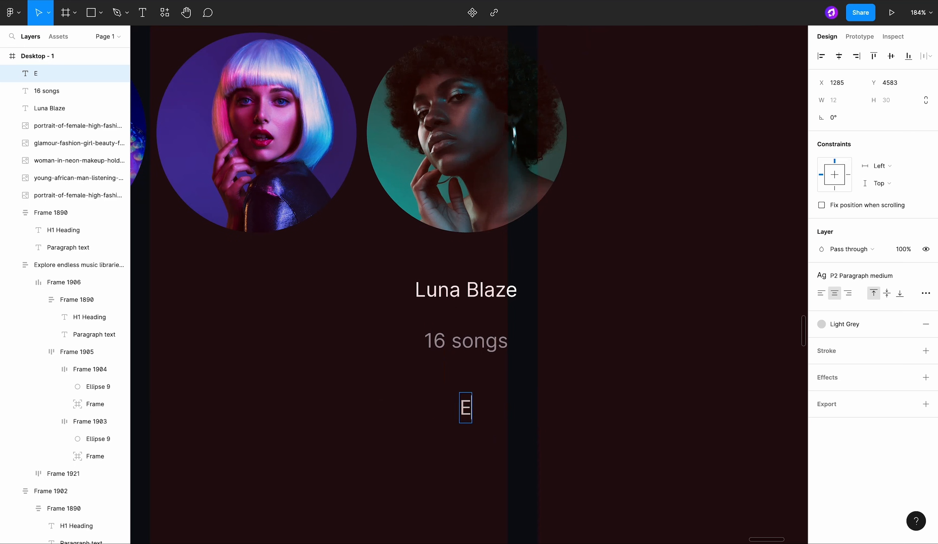
click(467, 341)
Step: Group name and count in a left-aligned auto layout, then add Explore beneath
shift+click(467, 290)
key(shift+a)
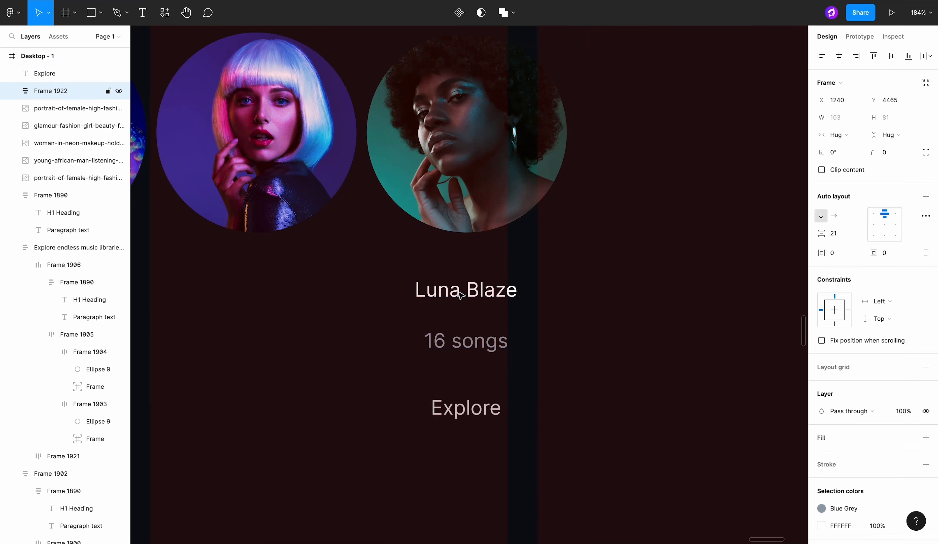
click(874, 224)
click(482, 407)
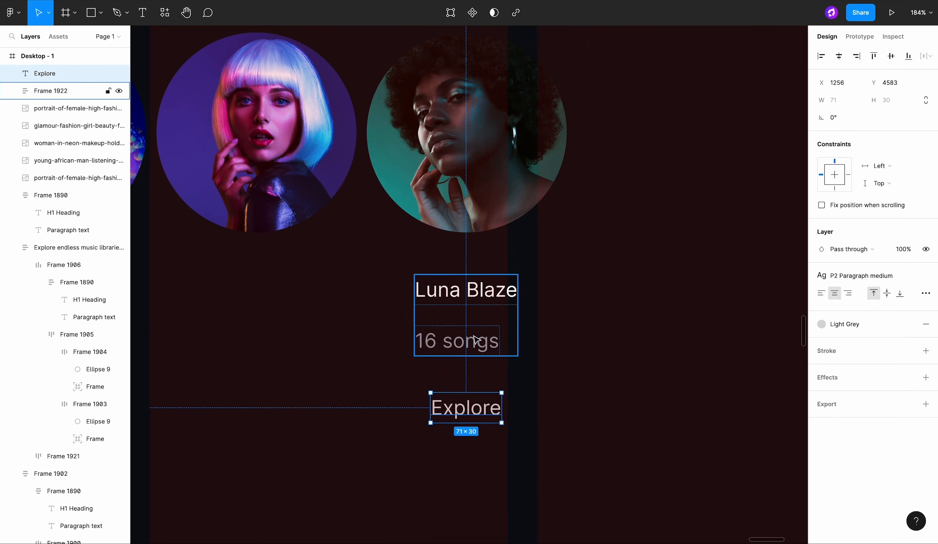
shift+click(473, 341)
key(shift+a)
click(872, 215)
Step: Paste an arrow beside Explore in a horizontal auto layout with 8 spacing
key(ctrl+v)
drag(468, 278, 510, 412)
shift+click(475, 416)
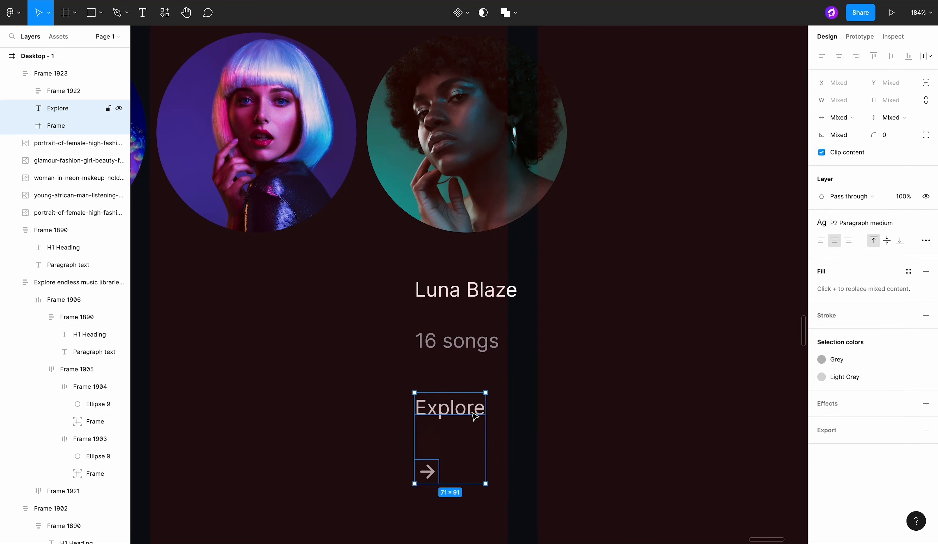
key(shift+a)
click(835, 215)
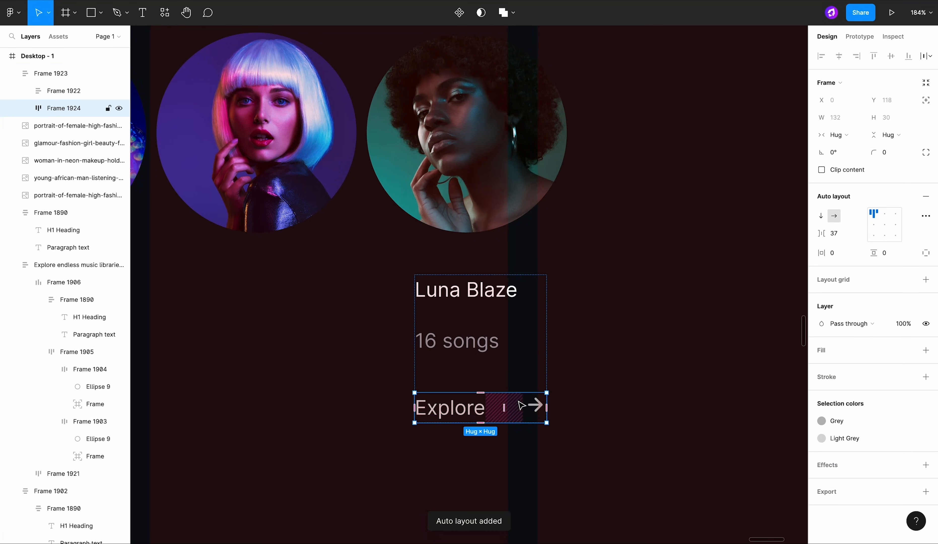
double_click(528, 405)
click(504, 408)
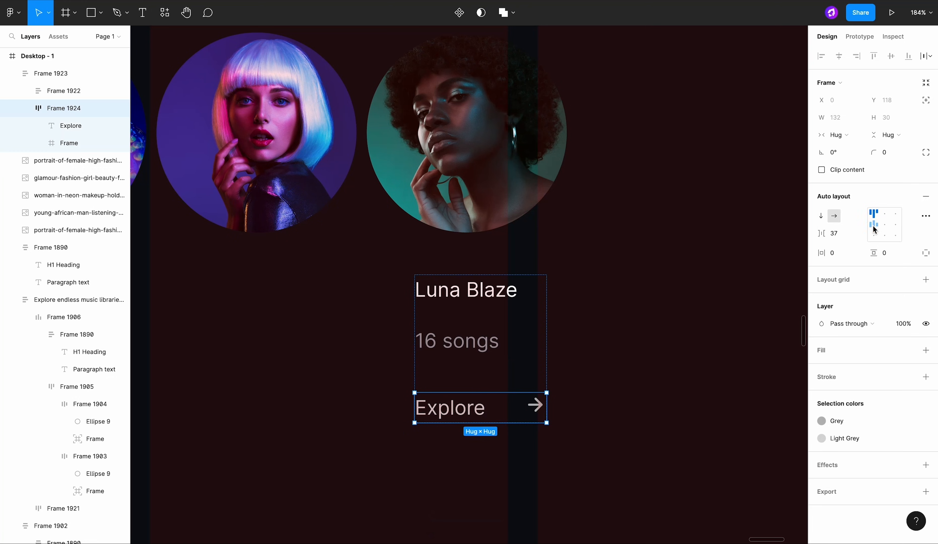
text(8)
key(Return)
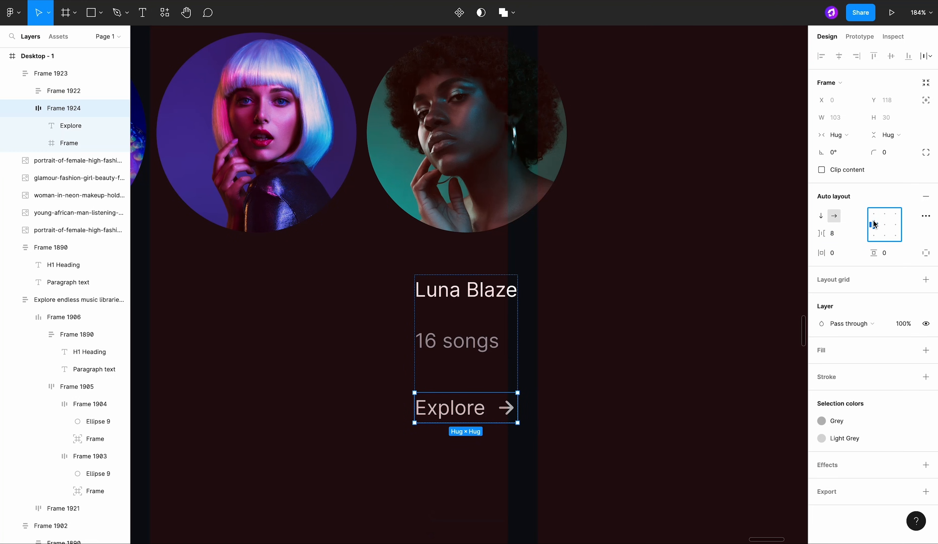
Step: Recolour the Explore label from Light Grey to Grey
click(700, 306)
scroll(653, 341, down, 3)
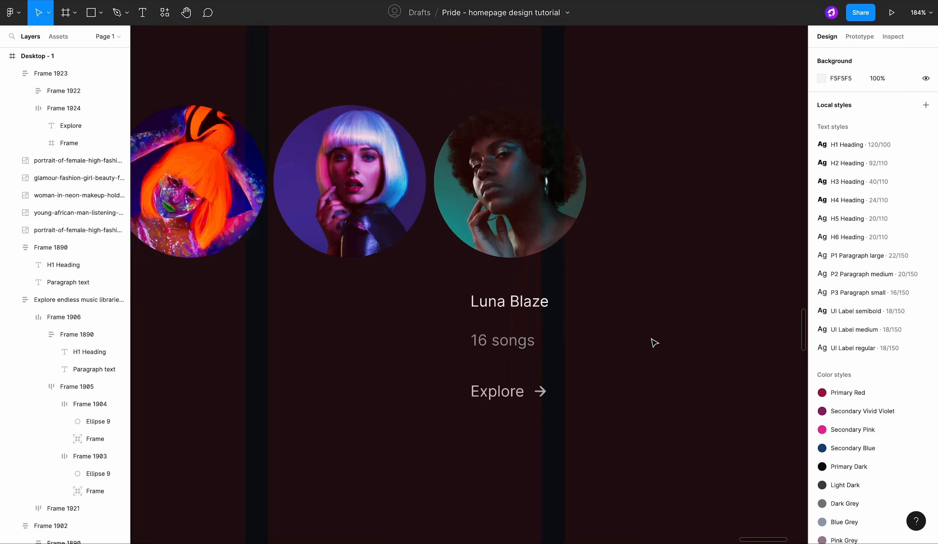
scroll(653, 341, right, 1)
double_click(508, 388)
click(837, 438)
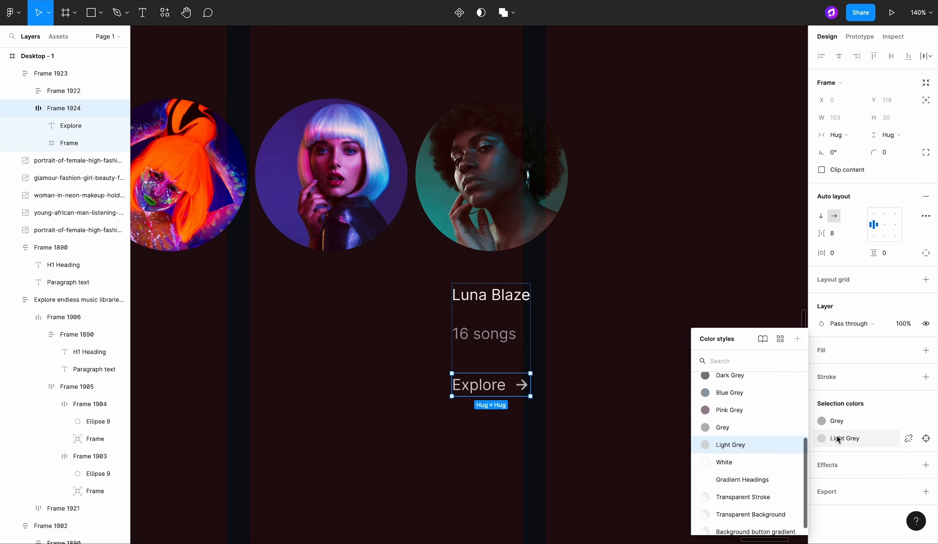
click(792, 424)
click(752, 441)
scroll(751, 441, down, 5)
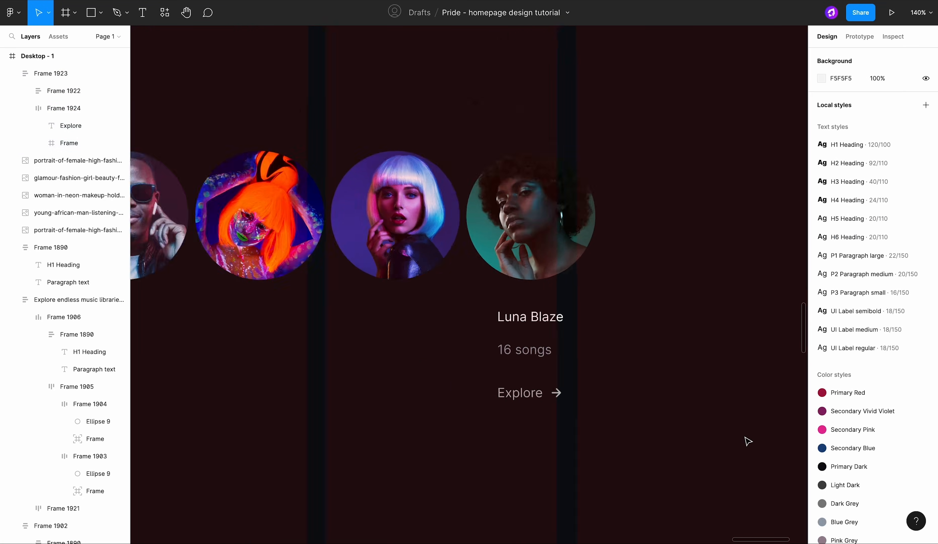
scroll(569, 439, up, 5)
Step: Stack the last portrait and its text group into an auto-layout card with 24 spacing
click(487, 400)
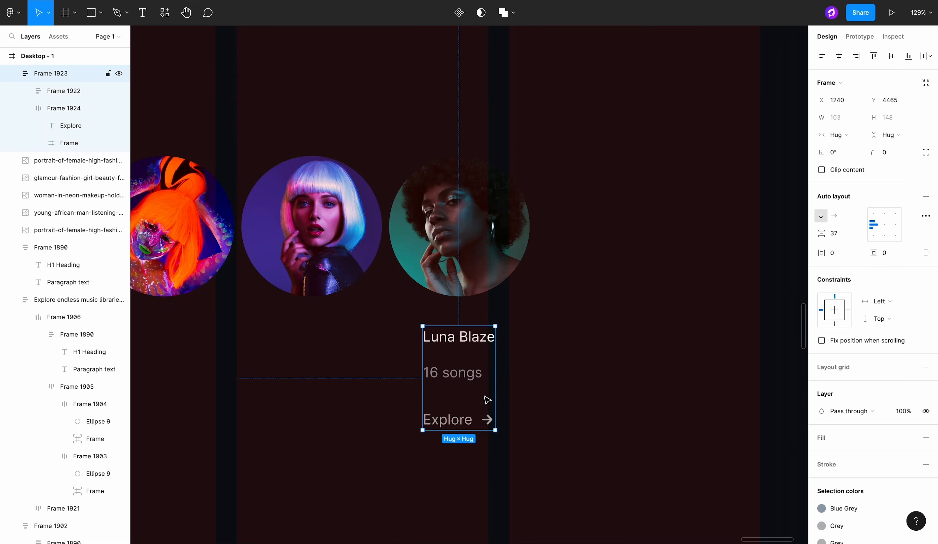
shift+click(500, 261)
key(shift+a)
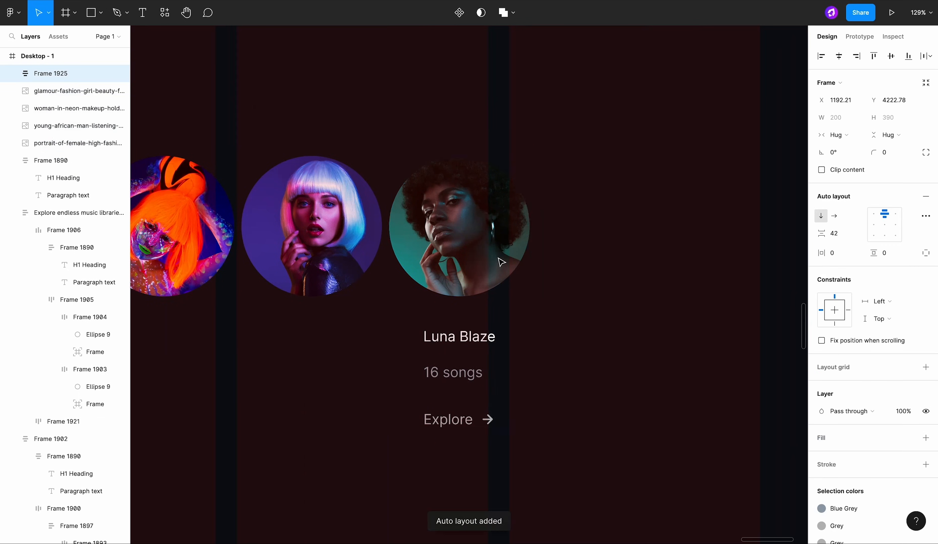
click(848, 229)
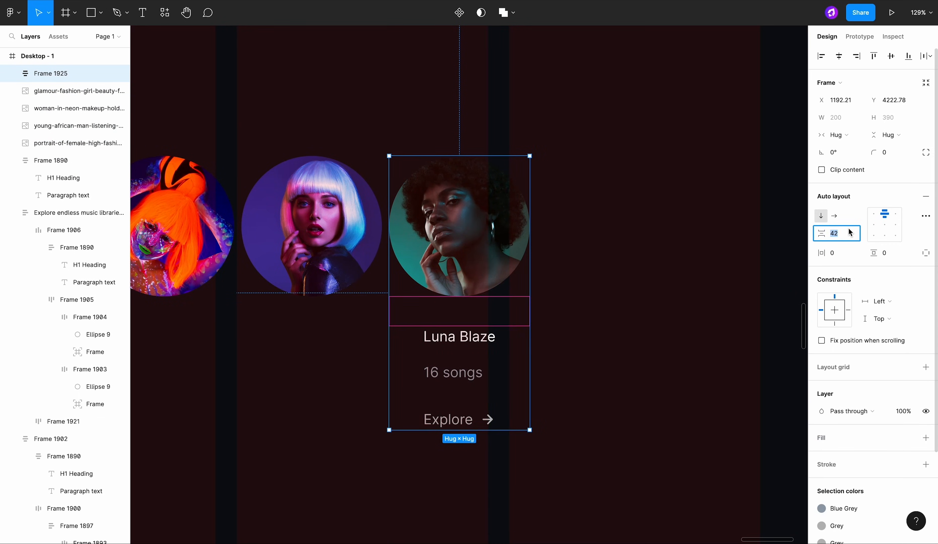
text(24)
key(Return)
Step: Apply a bold heading style to 'Luna Blaze' and UI Label medium to '16 songs'
double_click(476, 331)
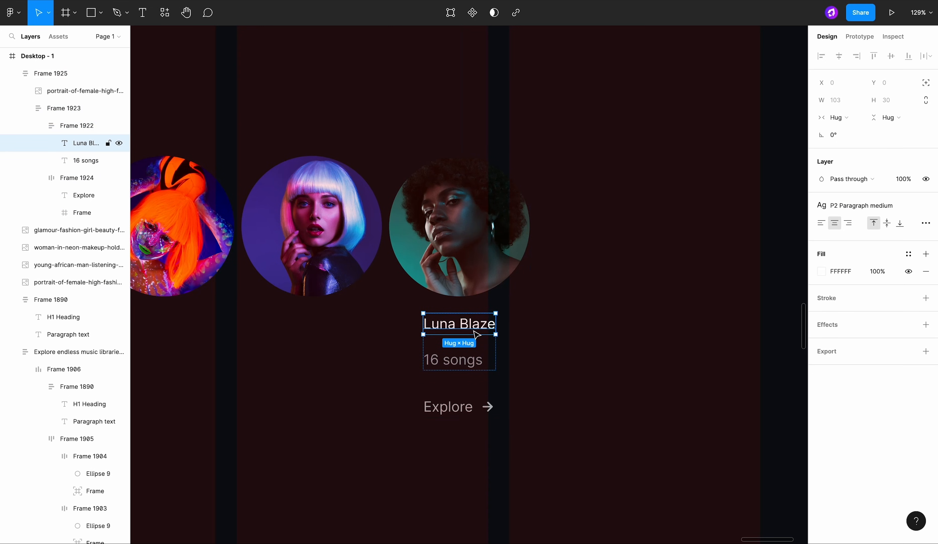
click(873, 206)
scroll(894, 295, up, 2)
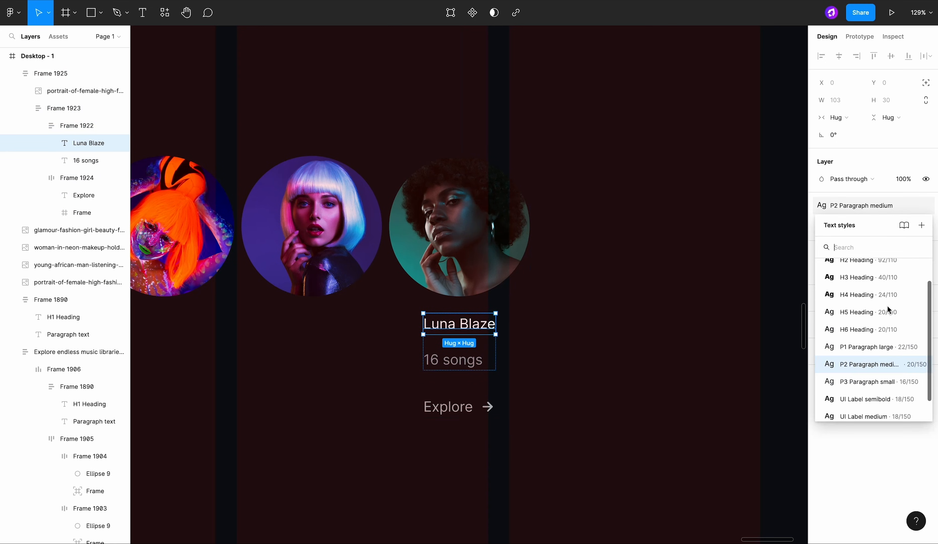
click(887, 308)
click(466, 363)
click(862, 205)
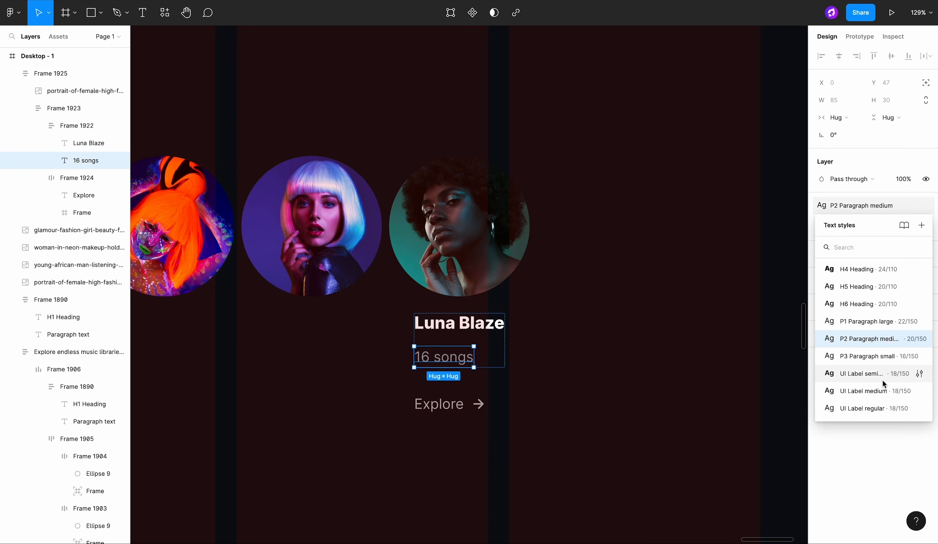
click(870, 390)
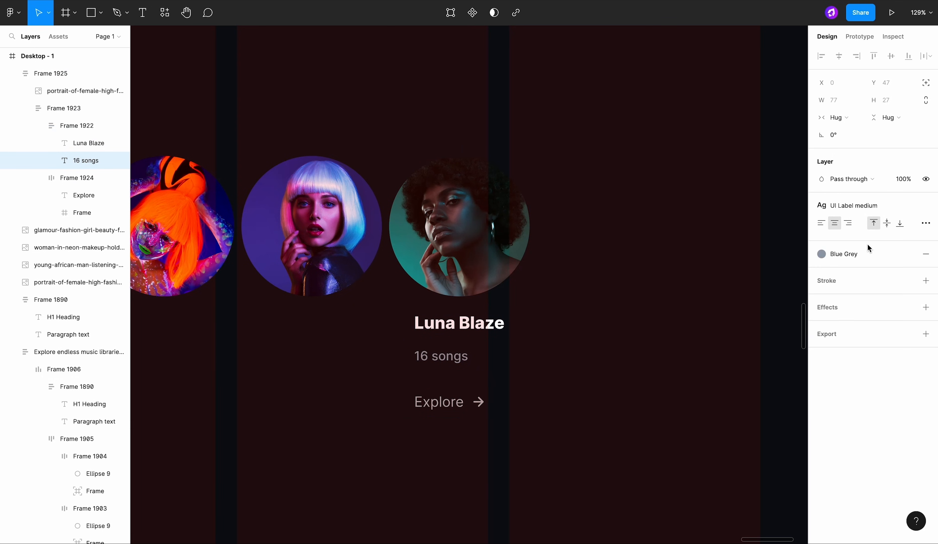
click(861, 205)
click(777, 290)
click(776, 290)
Step: Set 16 spacing between name and song count and 40 spacing above the Explore row
click(482, 348)
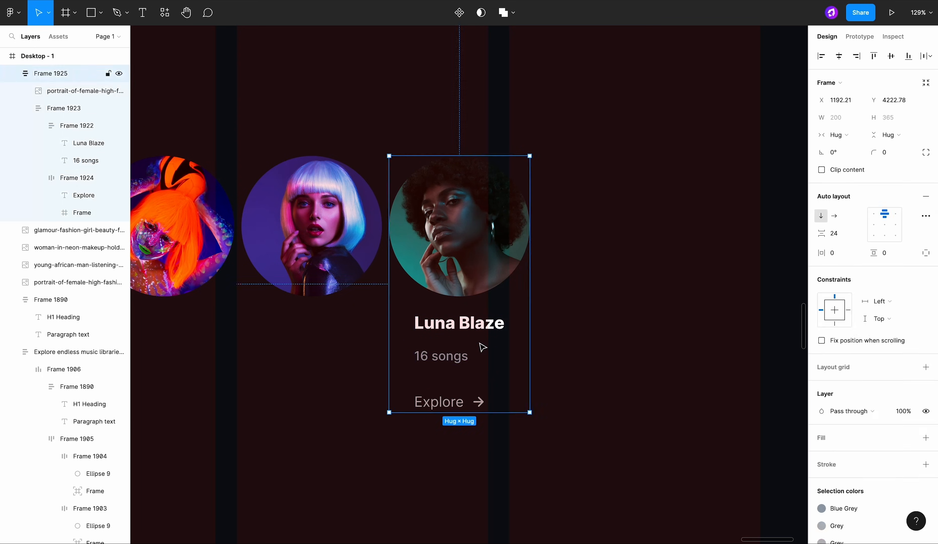
double_click(483, 347)
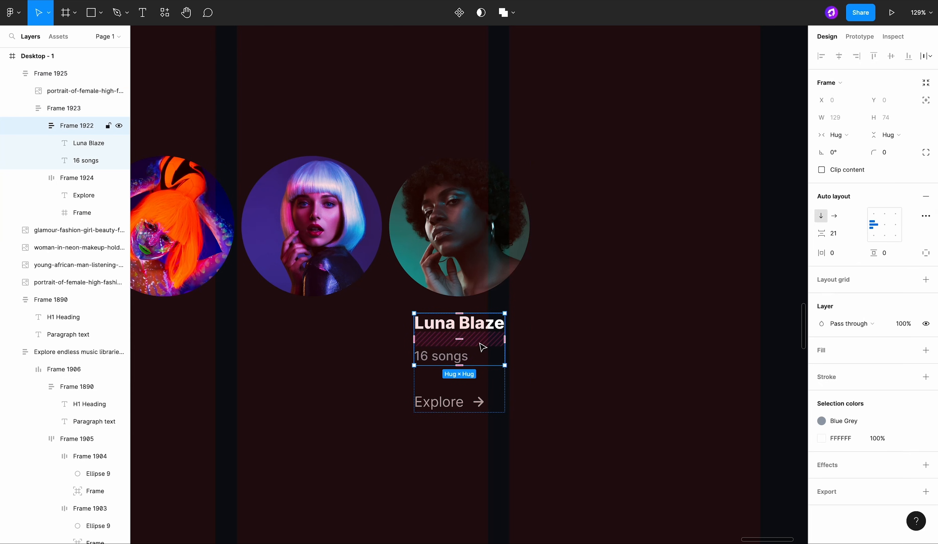
click(837, 233)
text(16)
key(Return)
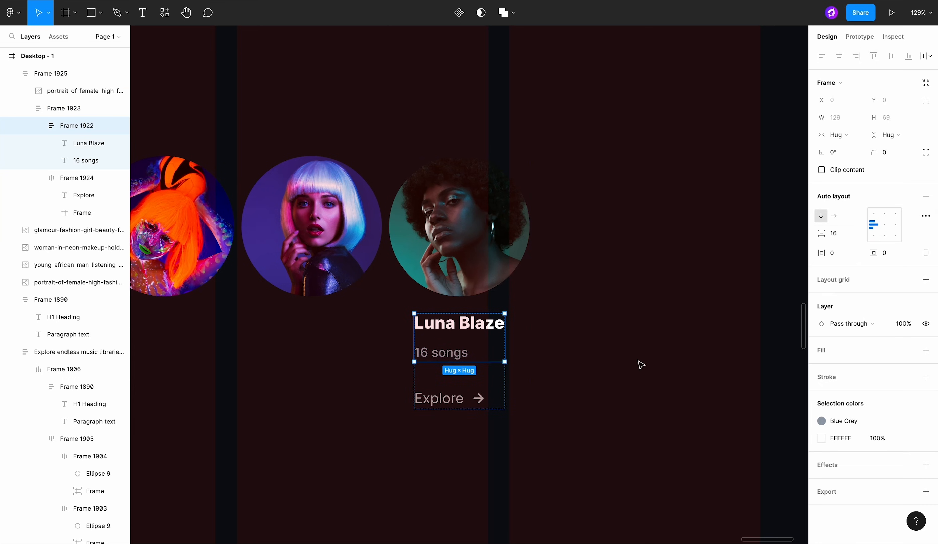
click(638, 361)
double_click(466, 376)
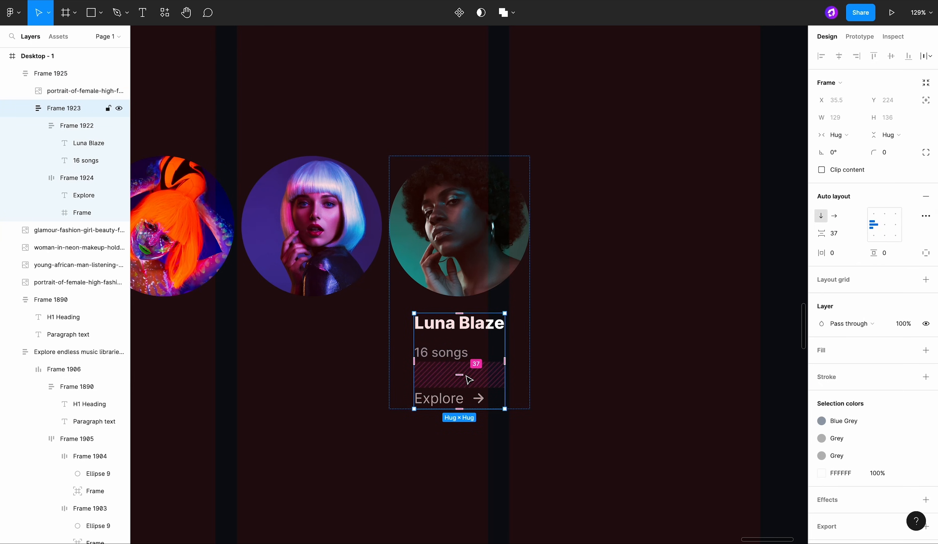
click(847, 236)
text(40)
key(Return)
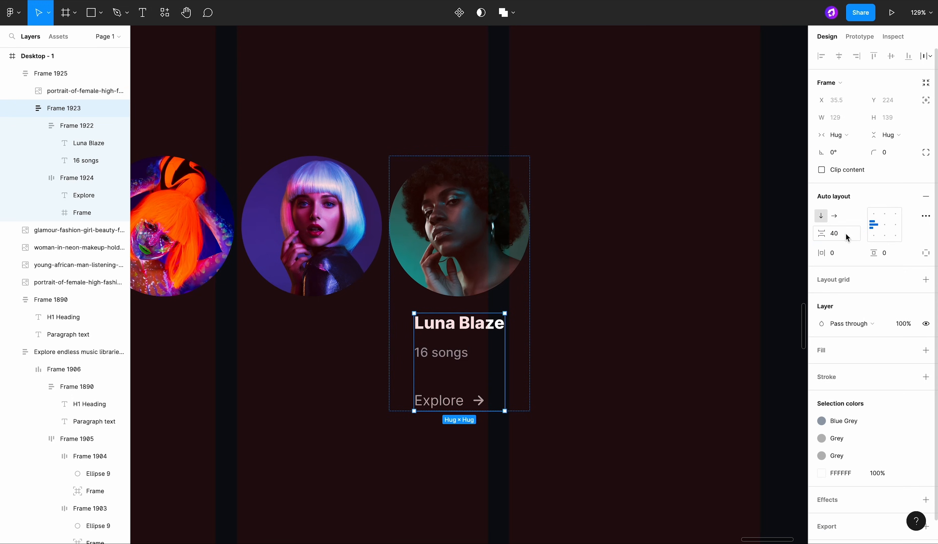
click(598, 267)
Step: Give the artist card 32 horizontal padding and 40 vertical padding
click(511, 278)
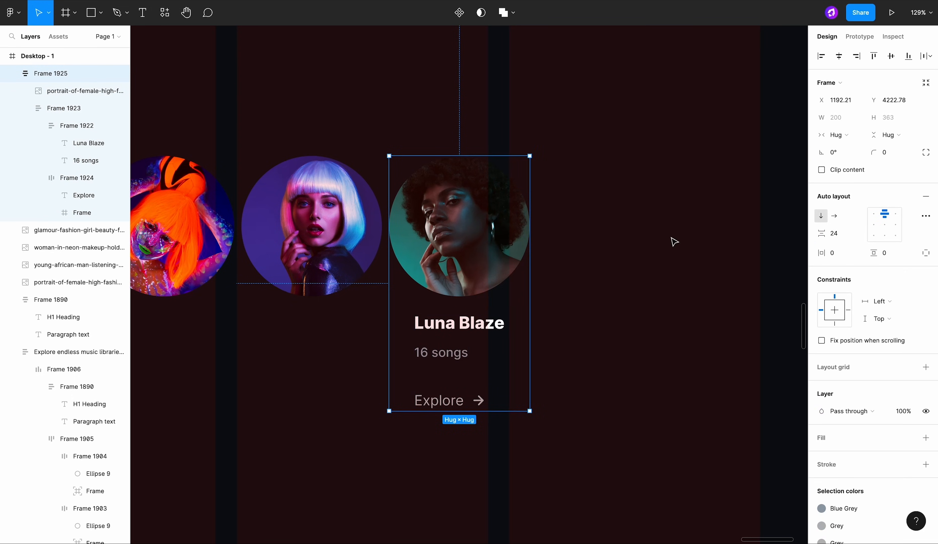
click(693, 302)
click(528, 272)
text(32)
key(Return)
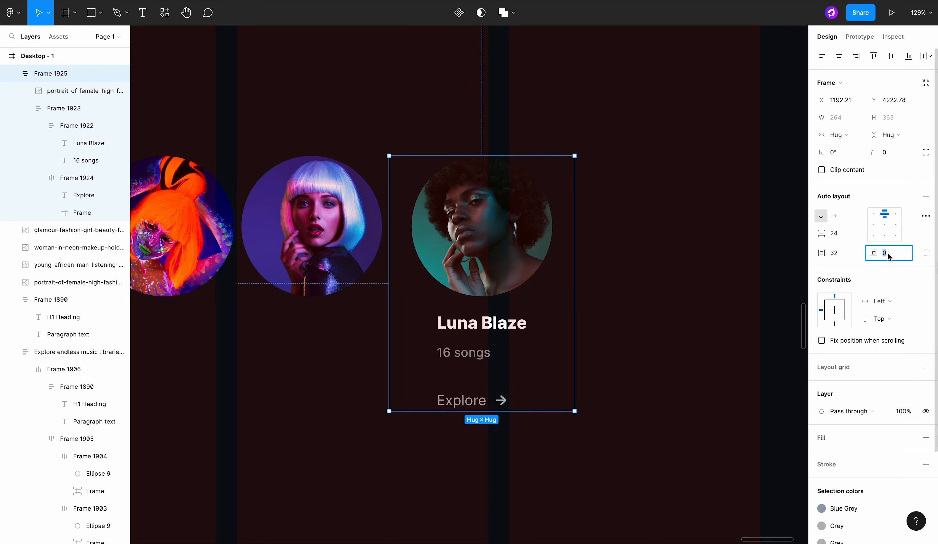
key(Return)
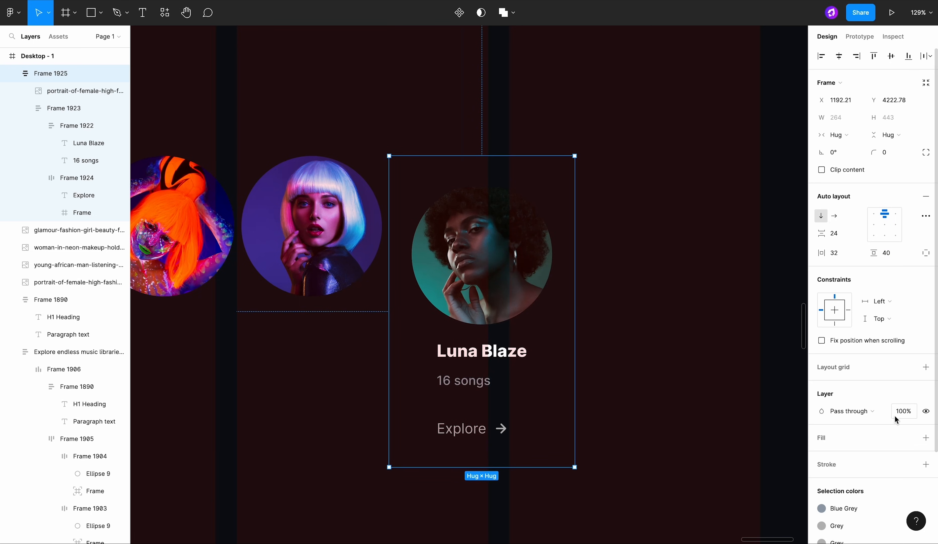
Step: Apply the Transparent Background fill style and Transparent Stroke border style to the card
click(910, 437)
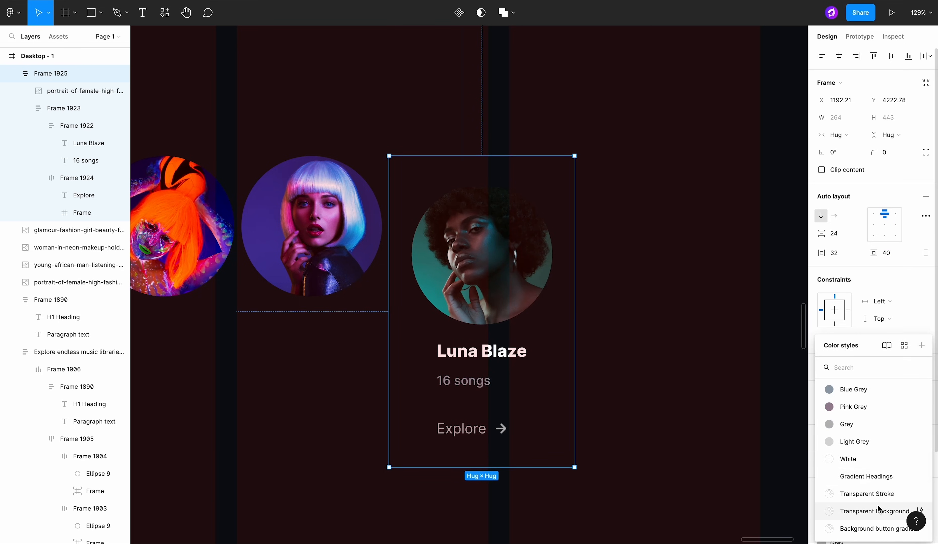
click(861, 509)
scroll(875, 499, down, 4)
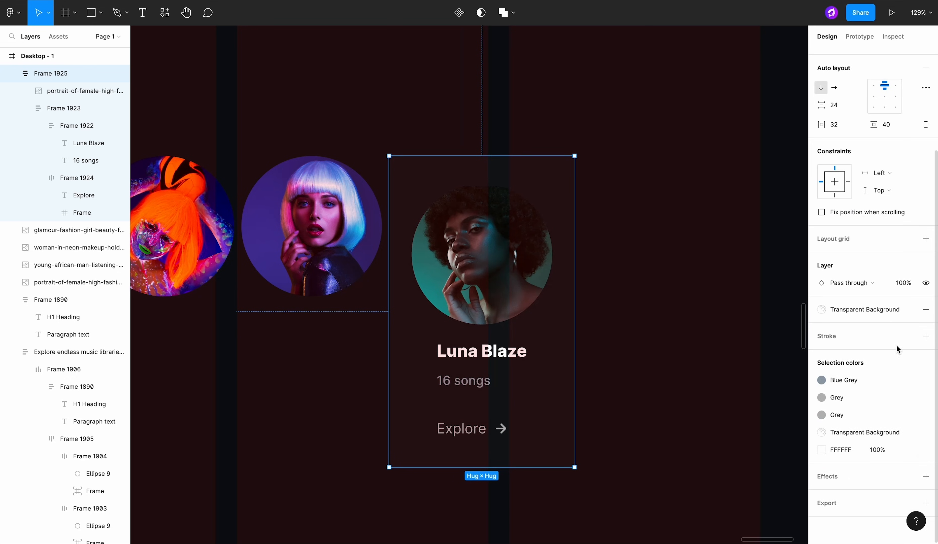
click(909, 336)
scroll(889, 411, down, 3)
click(876, 494)
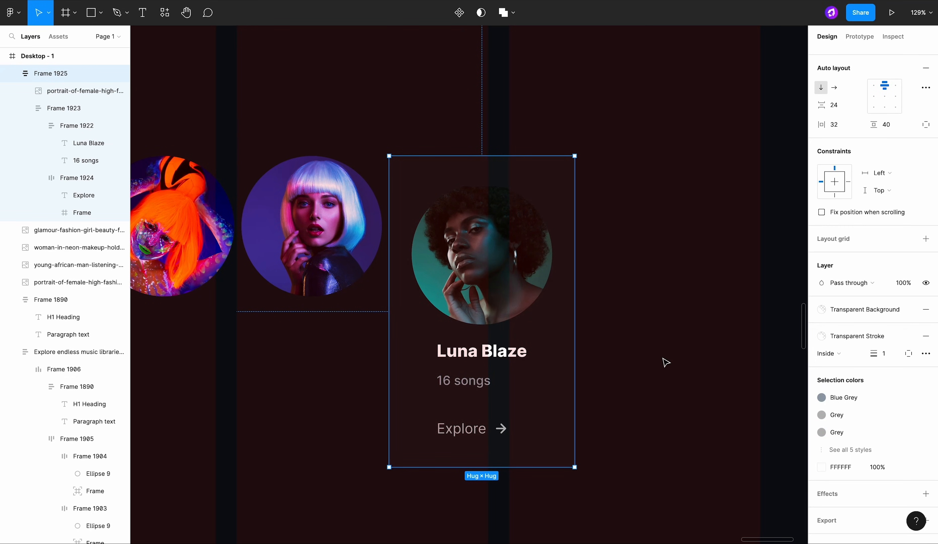
Step: Round the card's corners and shift the Luna Blaze card slightly right
scroll(897, 167, up, 3)
click(894, 136)
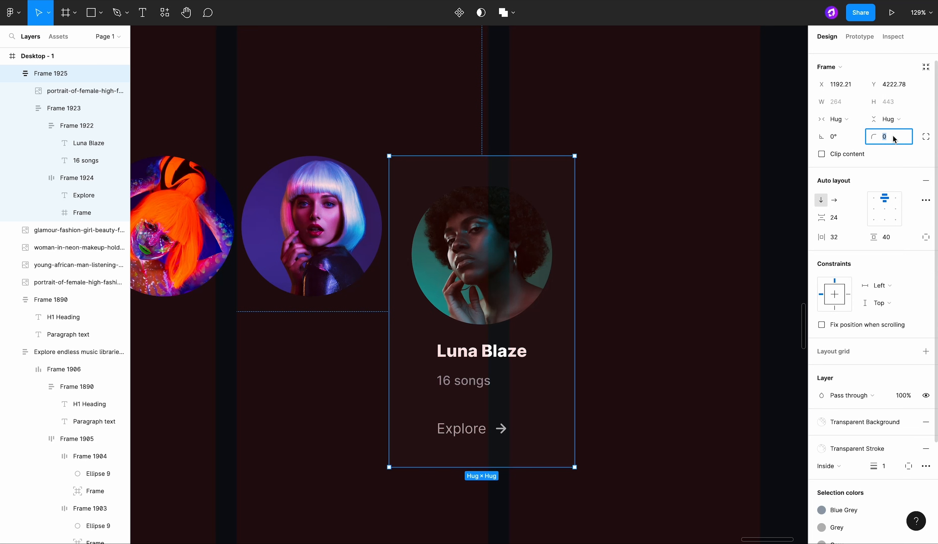
click(637, 222)
scroll(637, 222, down, 3)
drag(584, 237, 604, 241)
Step: Add a drop shadow to the portrait, coloured teal 03A19D sampled from the photo
click(742, 215)
scroll(742, 215, up, 3)
double_click(500, 296)
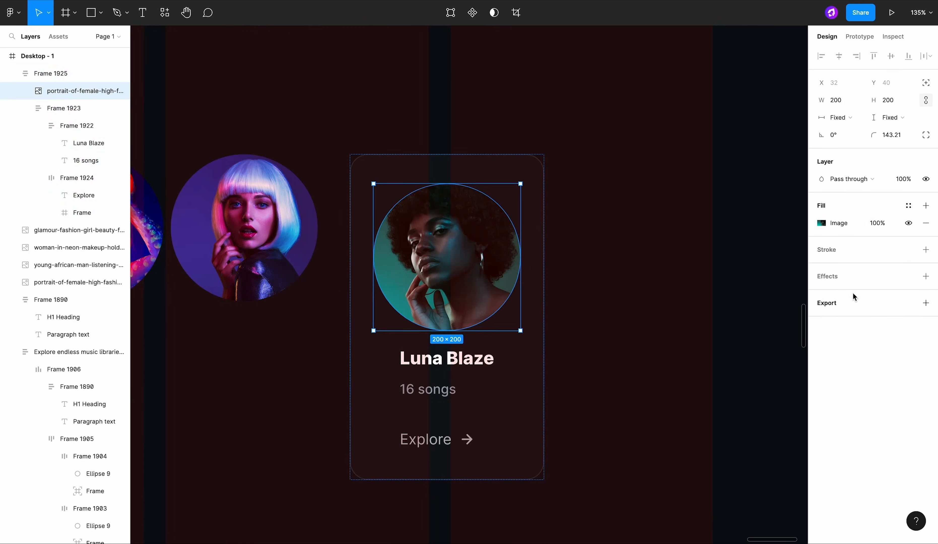
click(931, 277)
click(822, 294)
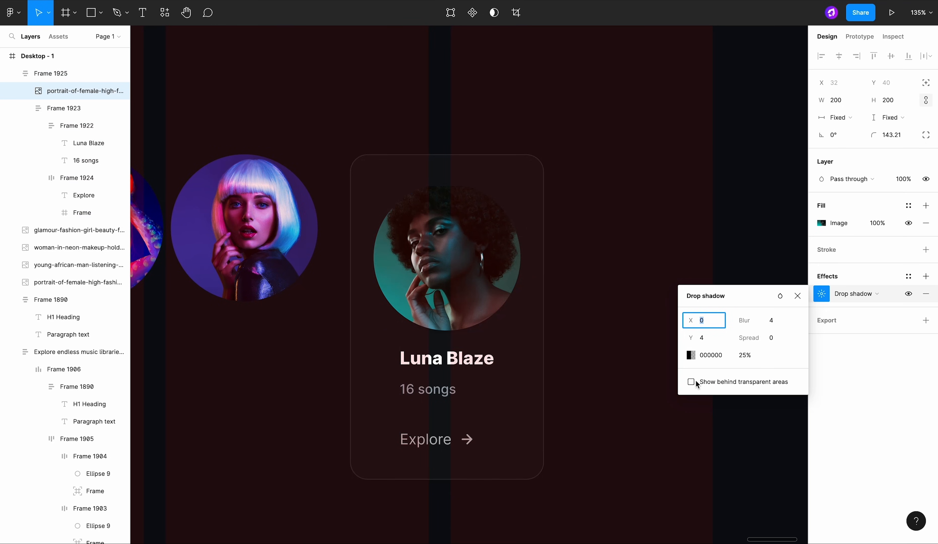
click(690, 355)
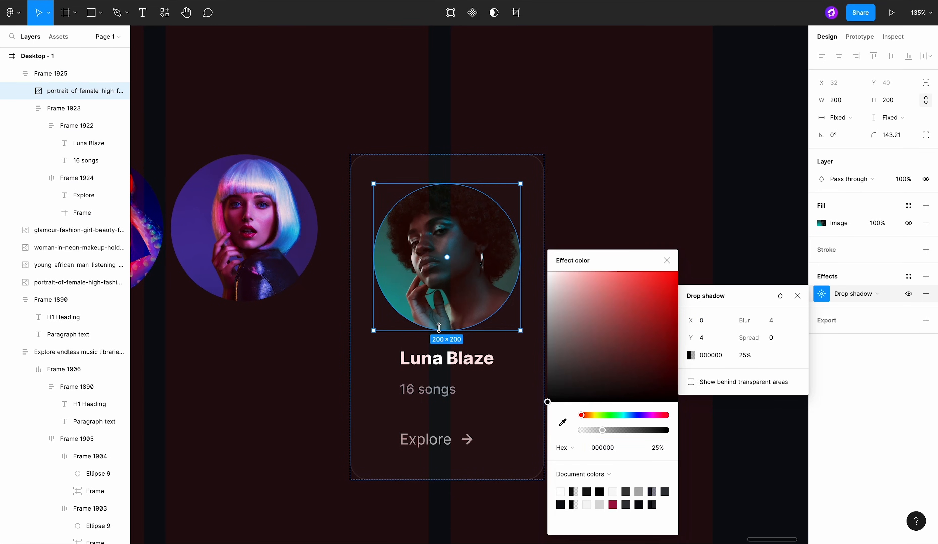
key(i)
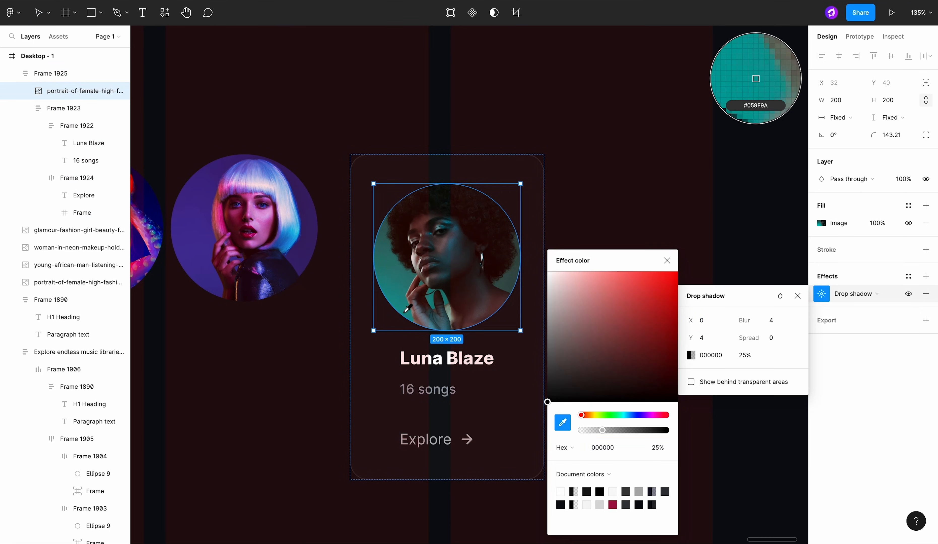
click(410, 311)
Step: Push the teal shadow down to Y 20, blur it to 28, and fade its opacity
scroll(506, 377, up, 2)
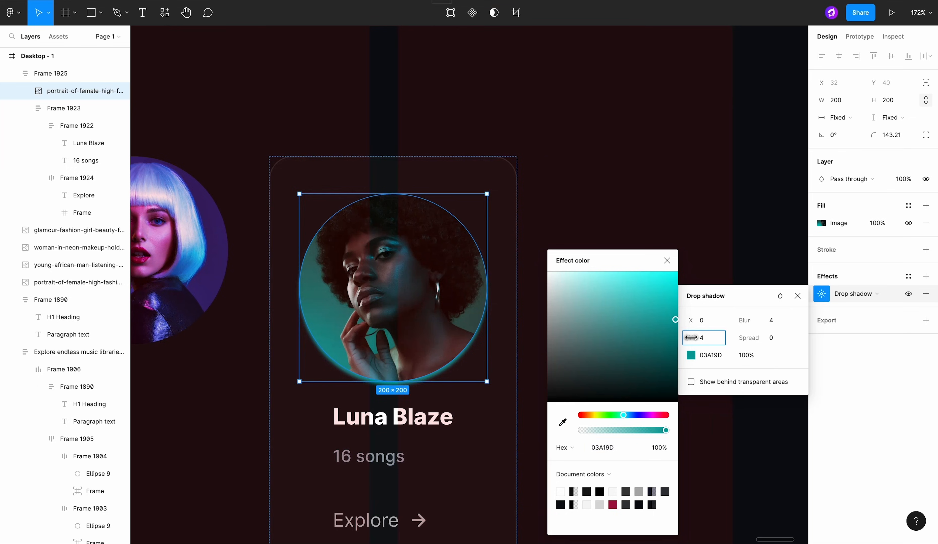
drag(691, 338, 707, 338)
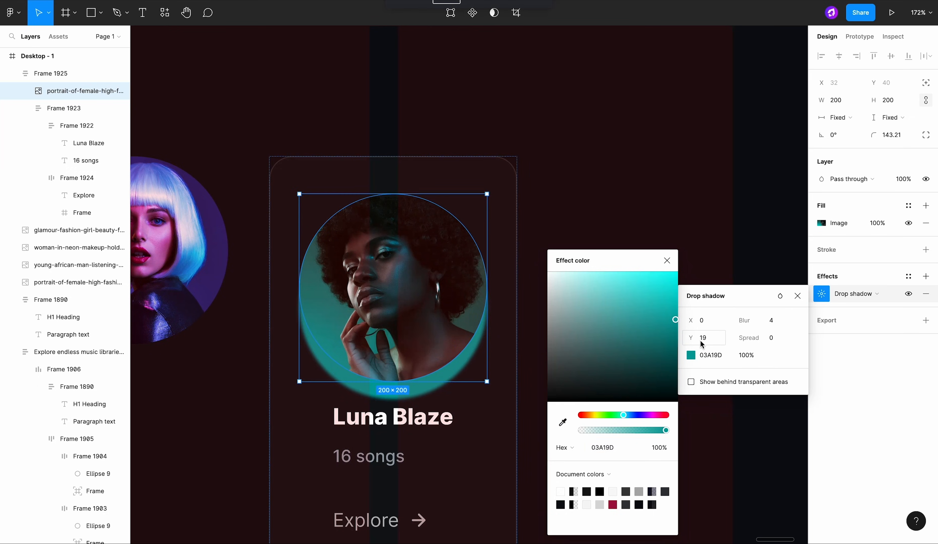
drag(691, 338, 693, 340)
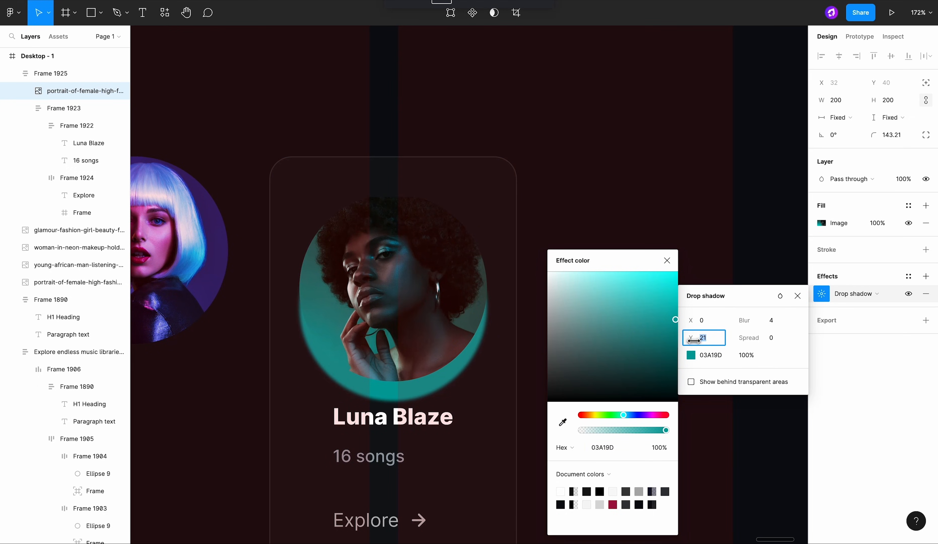
drag(743, 321, 877, 330)
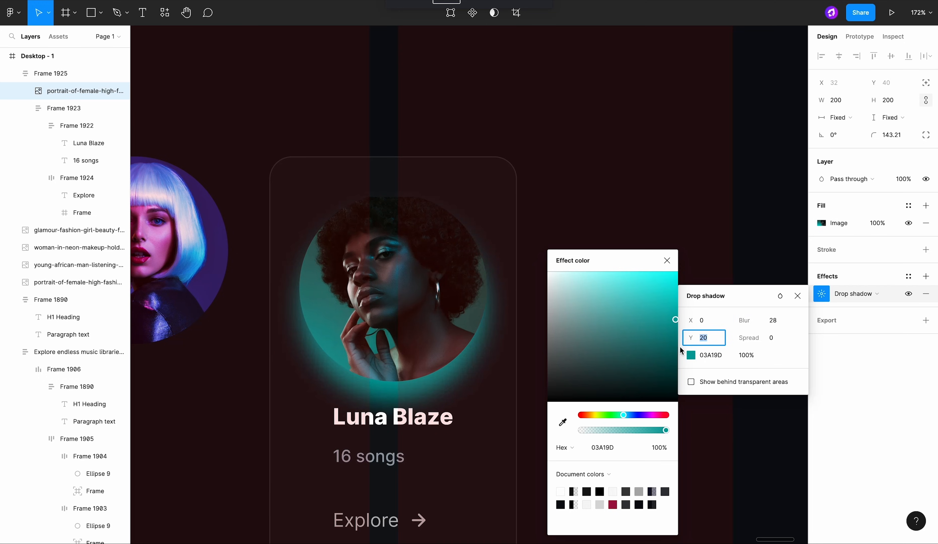
drag(626, 430, 598, 430)
Step: Reopen the portrait's drop shadow and reduce its vertical offset to 15
click(674, 226)
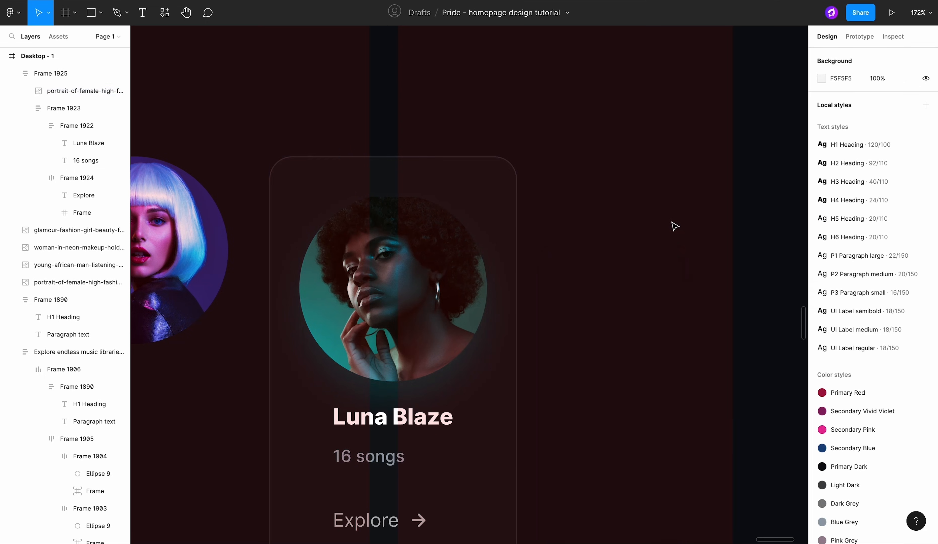
scroll(655, 216, down, 5)
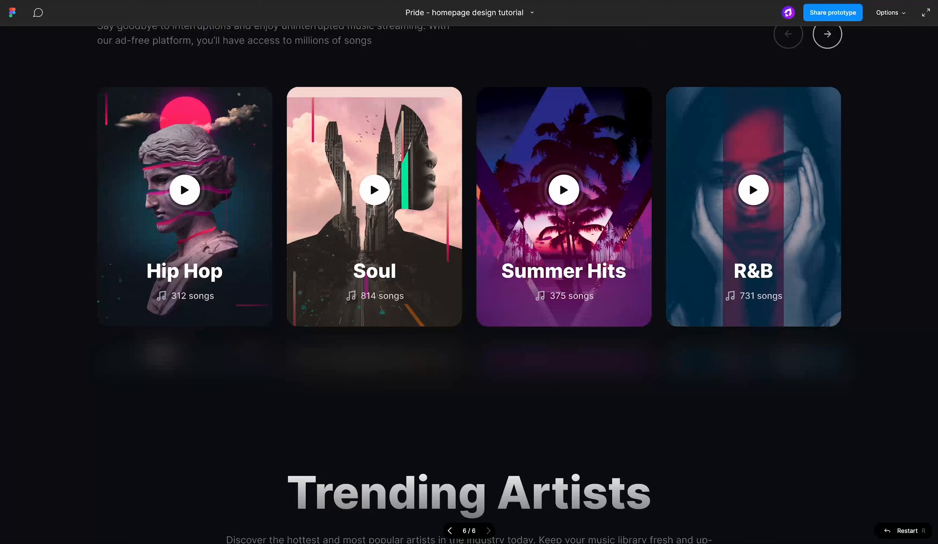
scroll(574, 139, down, 4)
scroll(572, 140, down, 6)
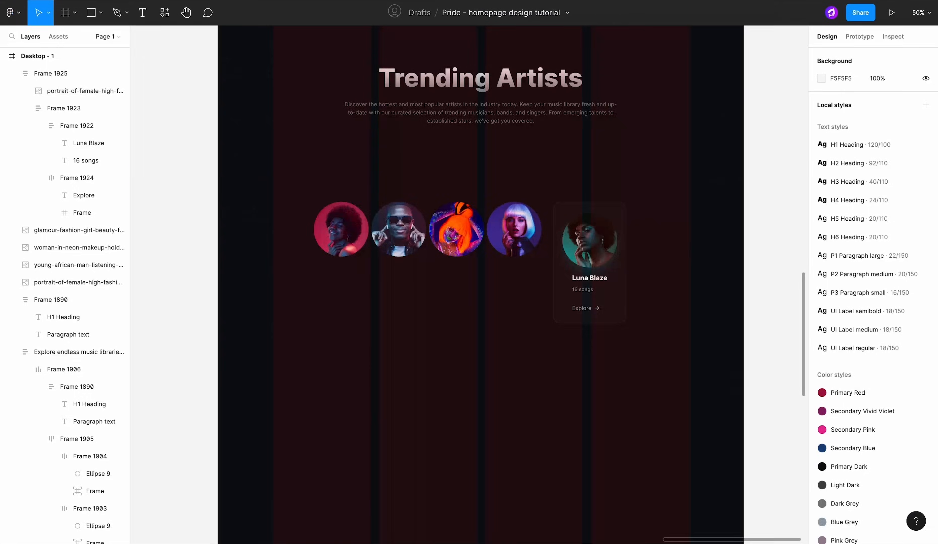
scroll(610, 245, up, 5)
click(610, 246)
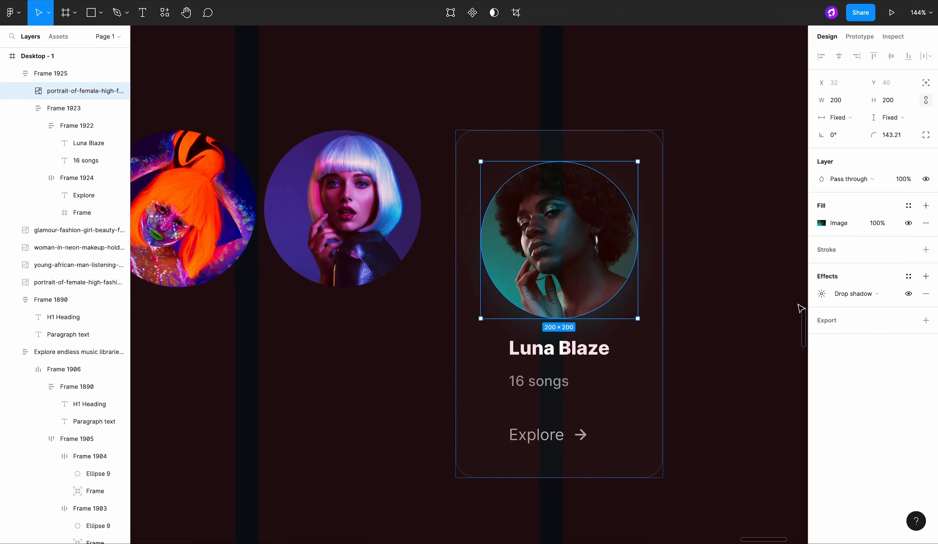
click(822, 294)
click(691, 355)
drag(687, 335, 686, 336)
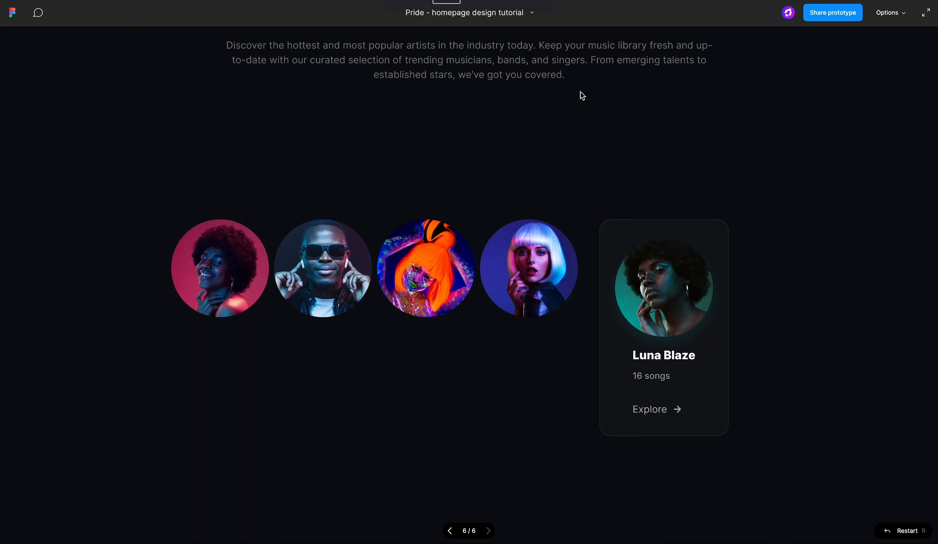
scroll(582, 99, down, 2)
scroll(582, 101, up, 3)
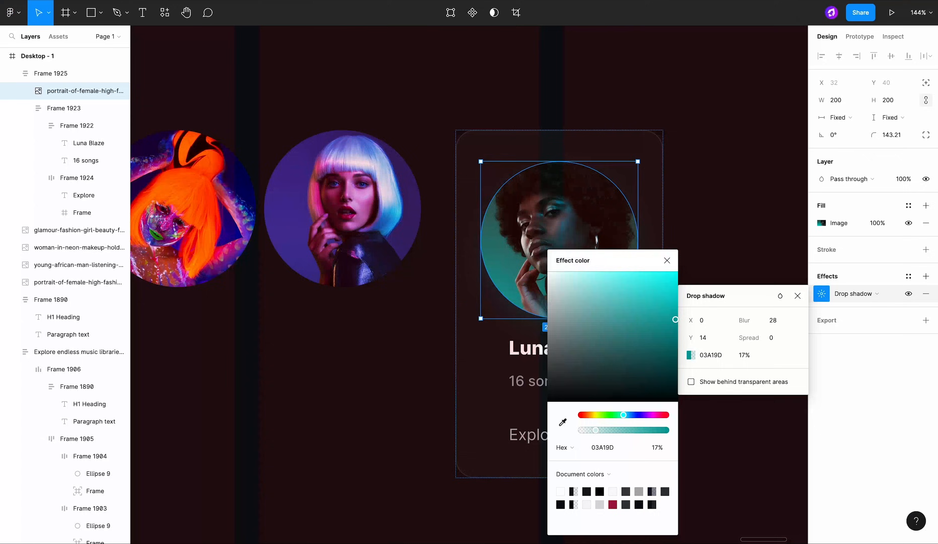
click(606, 121)
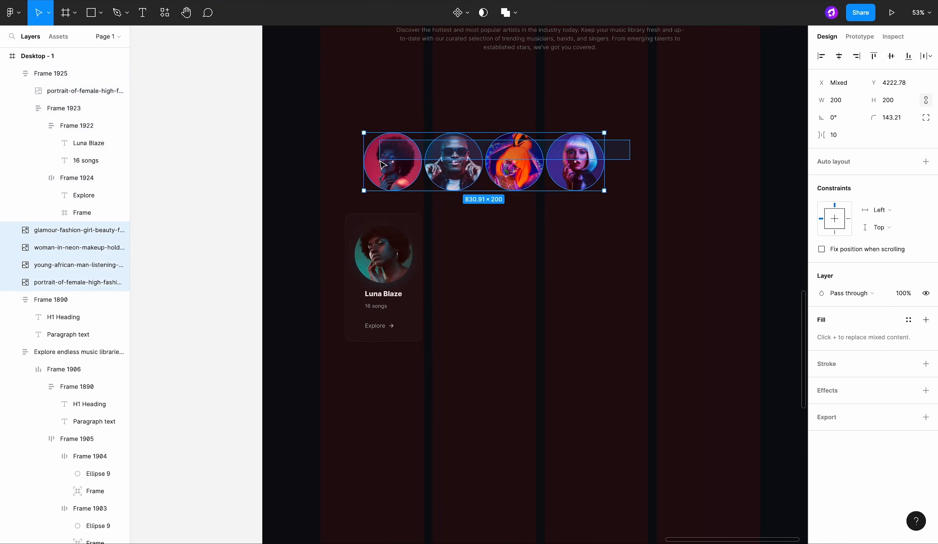
Step: Place the four artist circles beside the card and duplicate the card to the right
drag(434, 156, 550, 288)
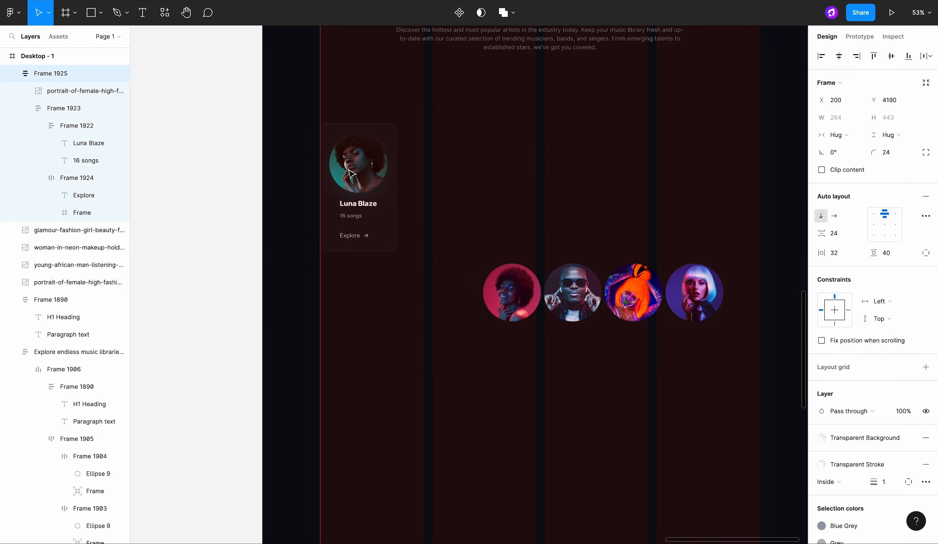
scroll(523, 224, up, 3)
drag(368, 203, 736, 212)
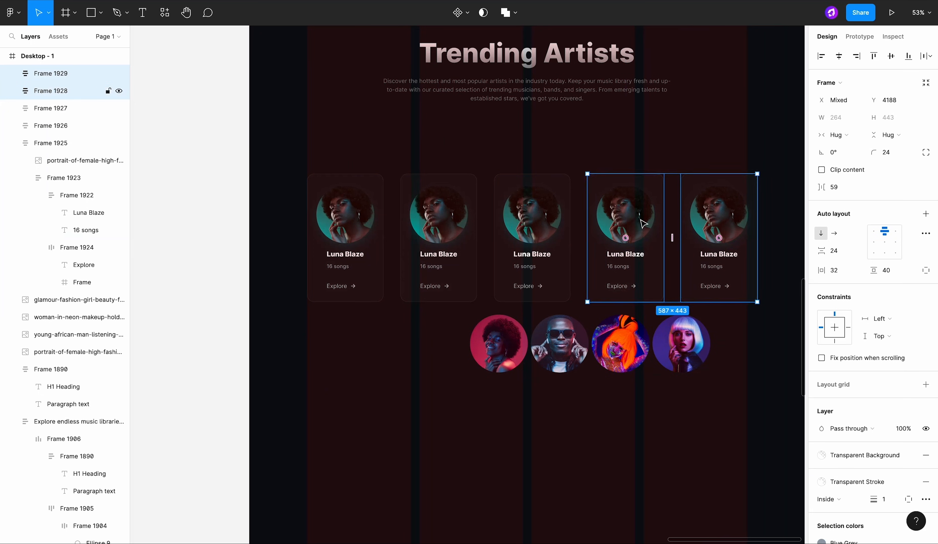
click(624, 147)
scroll(580, 249, down, 2)
Step: Swap the purple-wig and orange neon portraits into the second and third cards
click(503, 361)
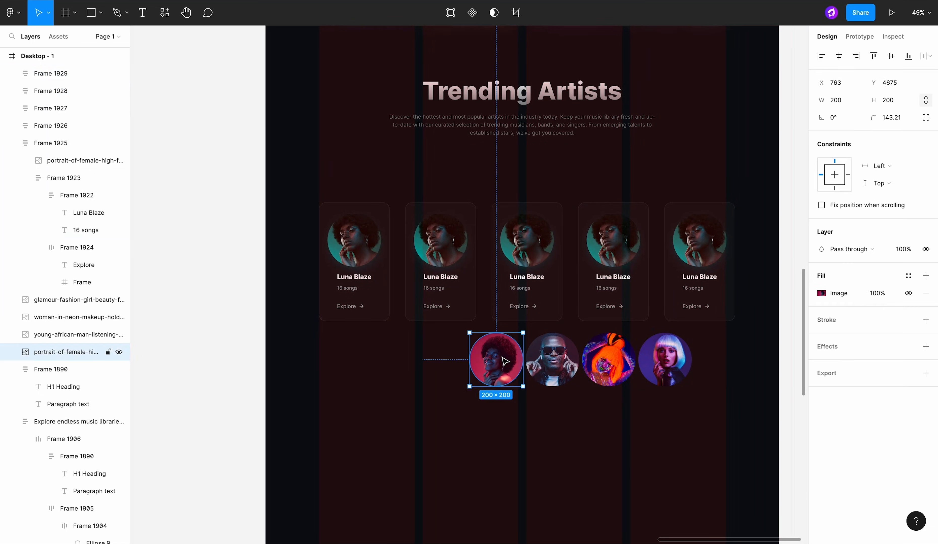
drag(502, 357, 488, 371)
drag(665, 359, 433, 281)
click(447, 249)
key(Delete)
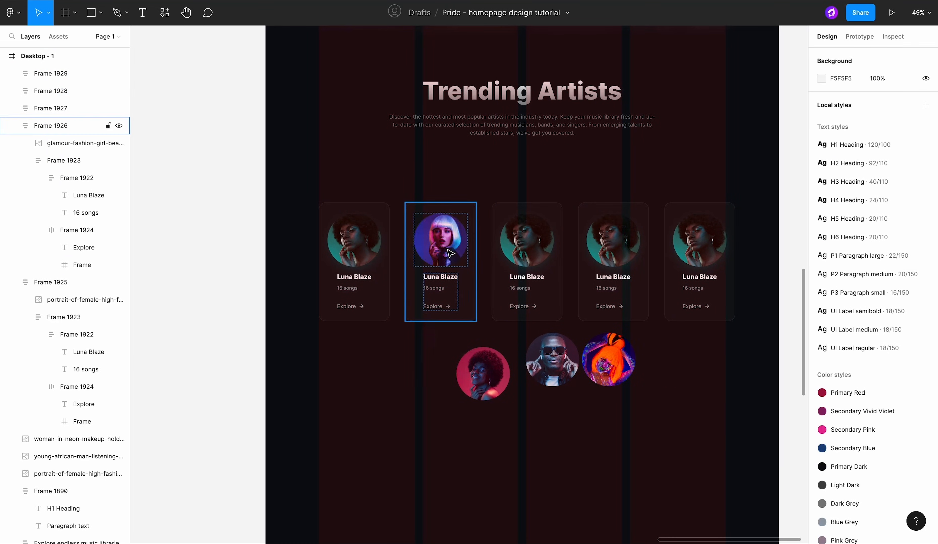
drag(608, 358, 526, 301)
click(532, 257)
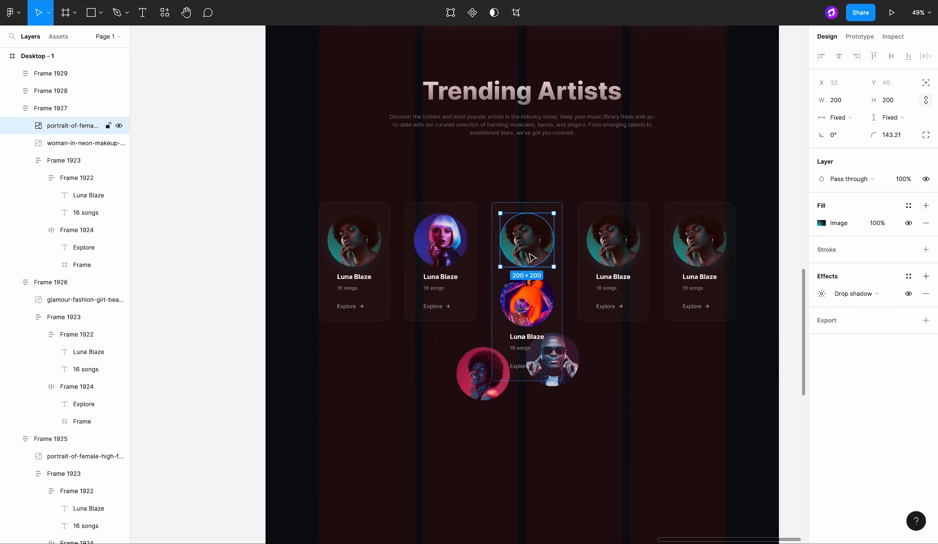
key(Delete)
Step: Swap the sunglasses and pink portraits into the fourth and fifth cards
scroll(532, 257, right, 3)
scroll(532, 257, up, 1)
drag(498, 383, 555, 268)
click(554, 268)
key(Delete)
drag(451, 381, 641, 283)
click(641, 267)
key(Delete)
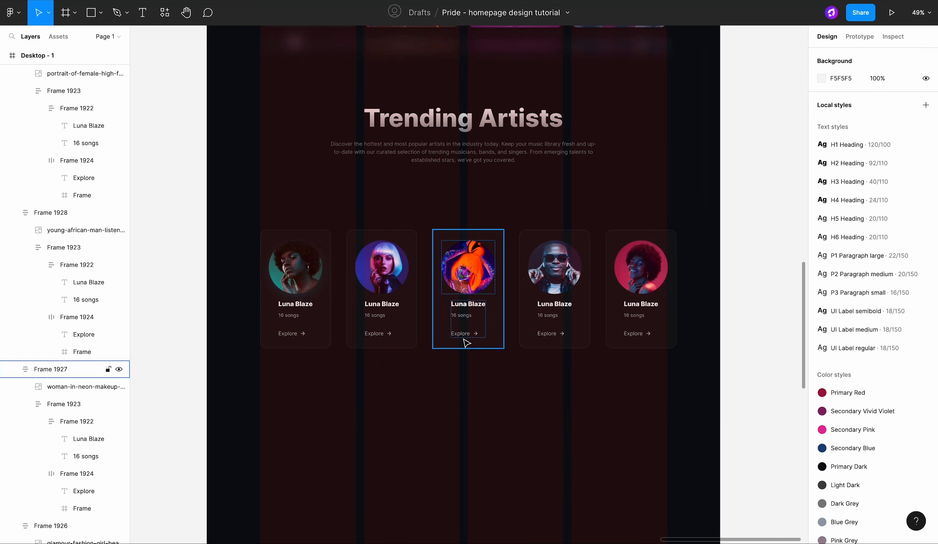
Step: Rename the second card 'Aria Van Rose' with 32 songs and the third 'Scarlet Rose'
double_click(382, 303)
scroll(382, 304, up, 2)
text(Aria Van Rose)
double_click(376, 318)
text(32 songs)
click(503, 303)
double_click(503, 304)
text(Scarlet Rose)
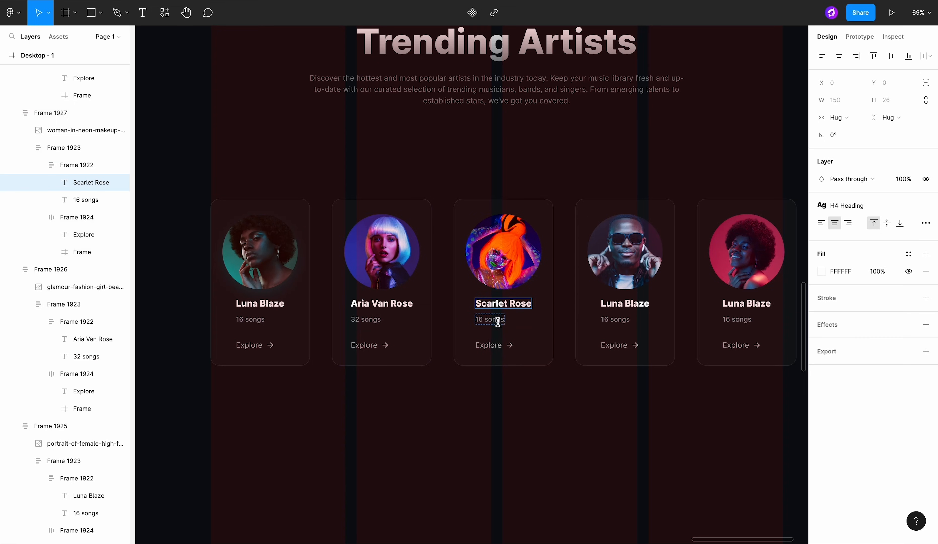
double_click(496, 319)
text(2)
Step: Rename the fourth card Noah West (23 songs) and the last Nova Star (11 songs)
double_click(622, 303)
text(Noa)
double_click(612, 320)
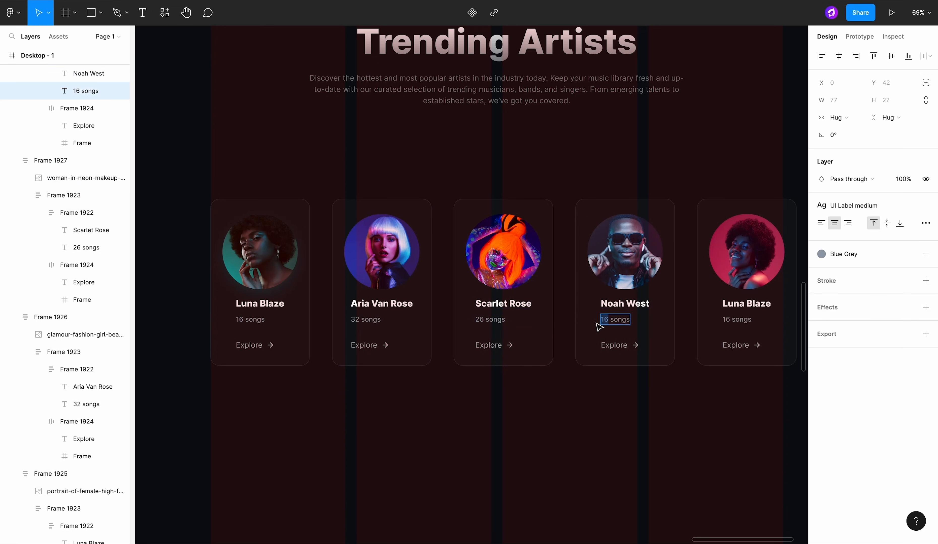
key(Escape)
key(Escape)
scroll(527, 435, down, 2)
scroll(537, 424, right, 3)
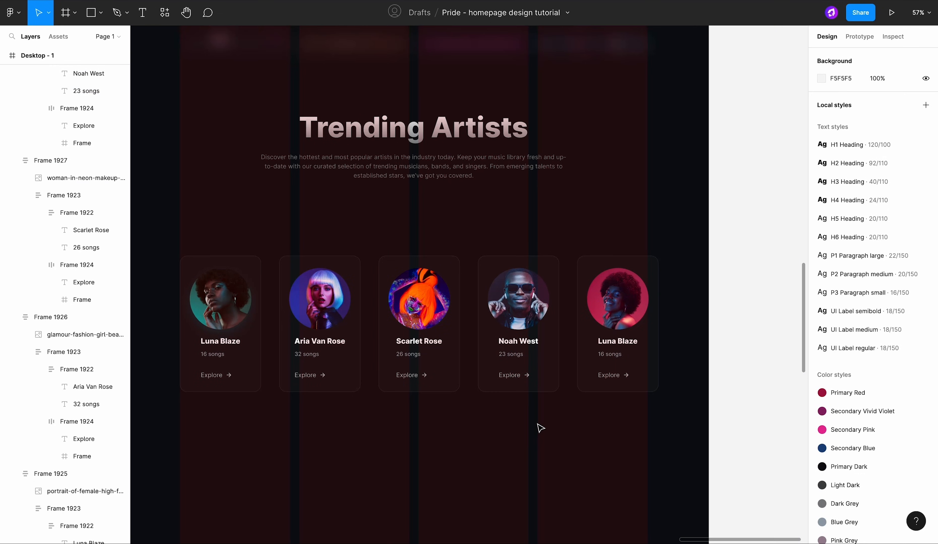
scroll(609, 355, up, 3)
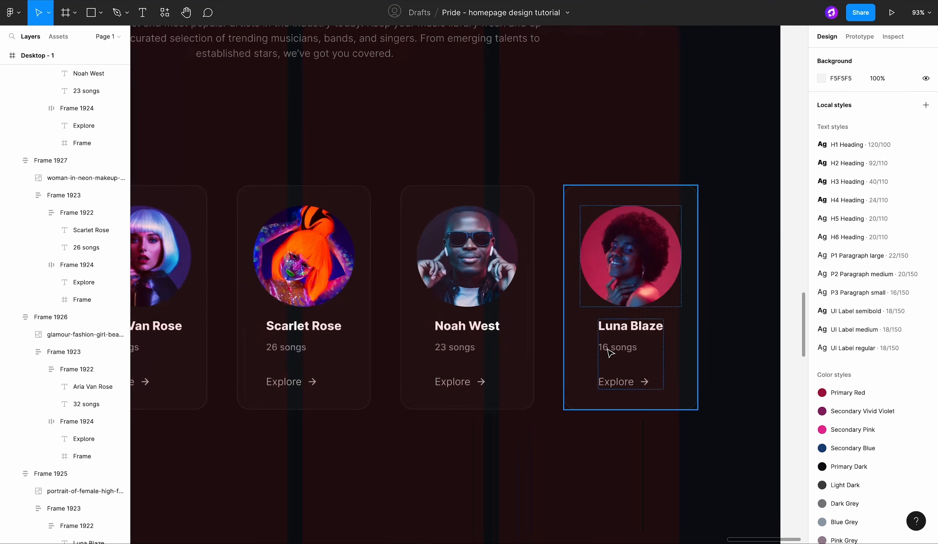
double_click(622, 326)
text(Nova Star)
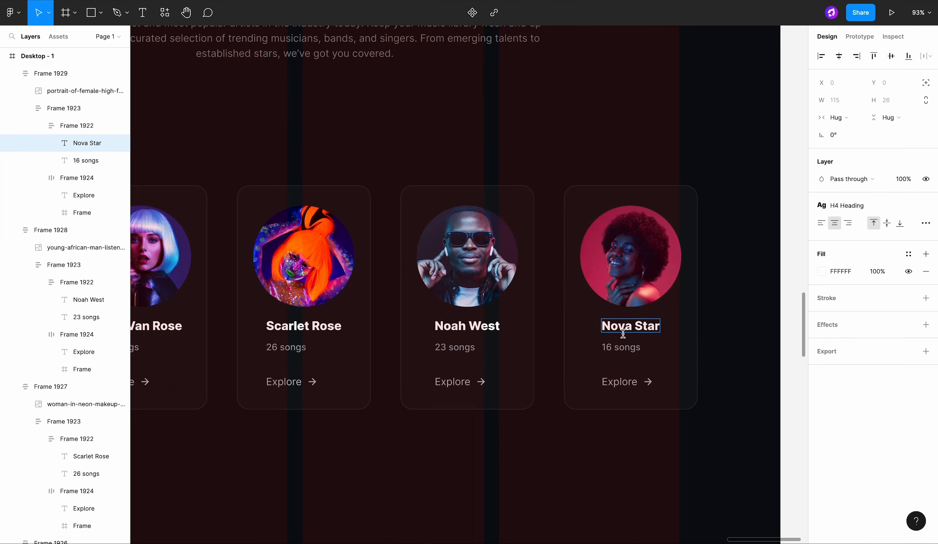
click(612, 345)
key(BackSpace)
text(1)
Step: Preview the prototype and scroll through the five-card Trending Artists row
click(608, 410)
scroll(607, 412, down, 3)
click(599, 434)
scroll(548, 435, left, 2)
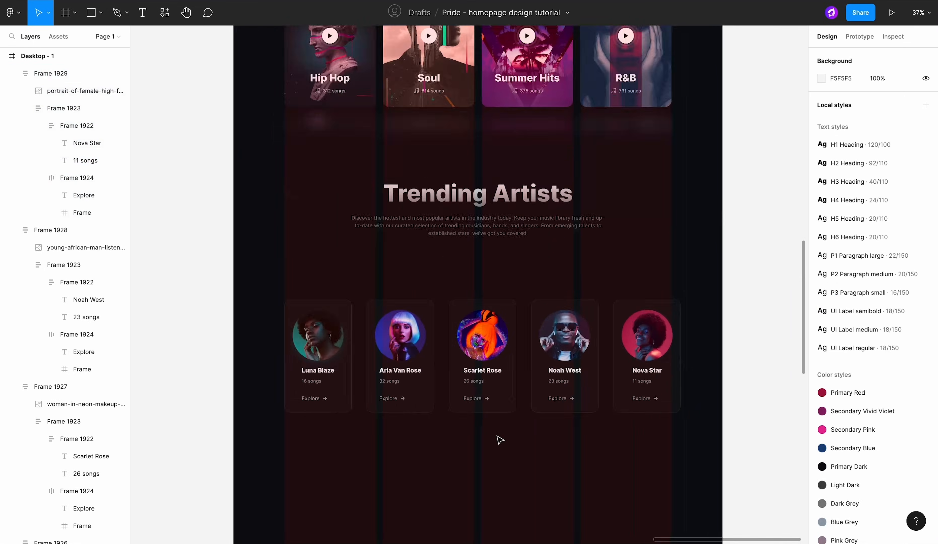
scroll(496, 438, up, 2)
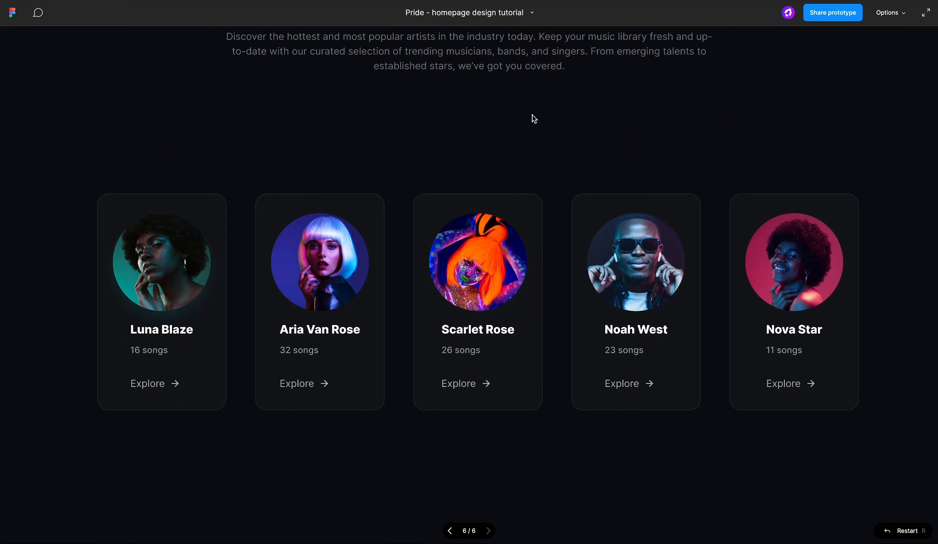
scroll(534, 119, up, 3)
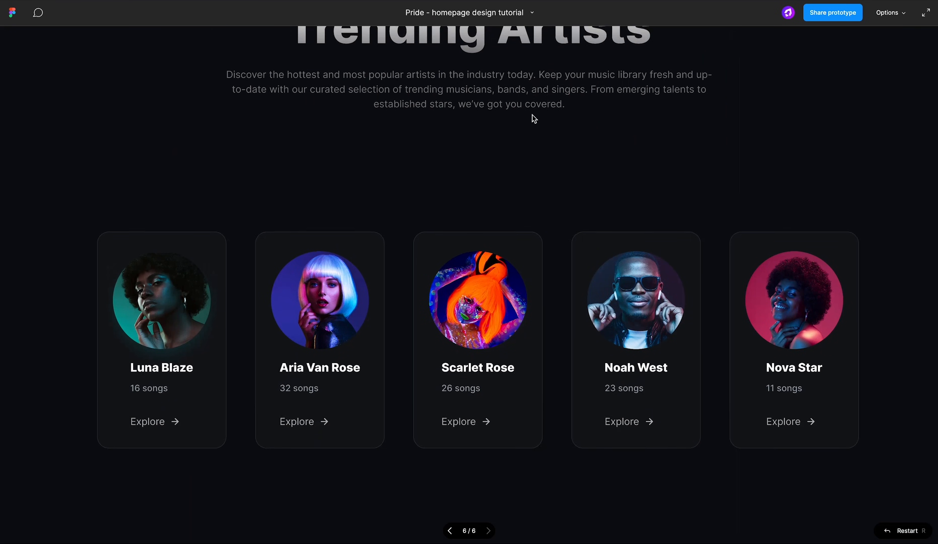
scroll(534, 119, down, 2)
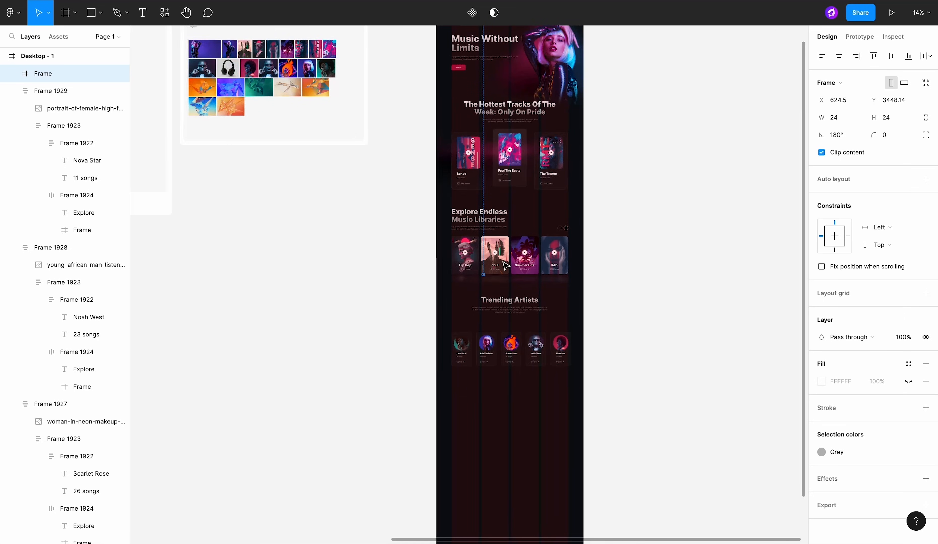
Step: Unlock the pink background gradient and move it into Desktop - 1
key(Escape)
right_click(450, 158)
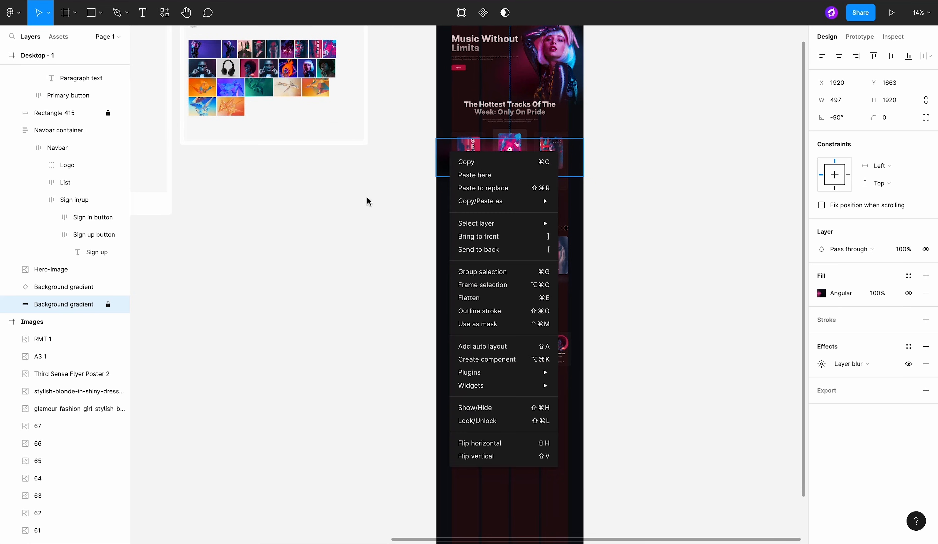
click(108, 307)
click(108, 305)
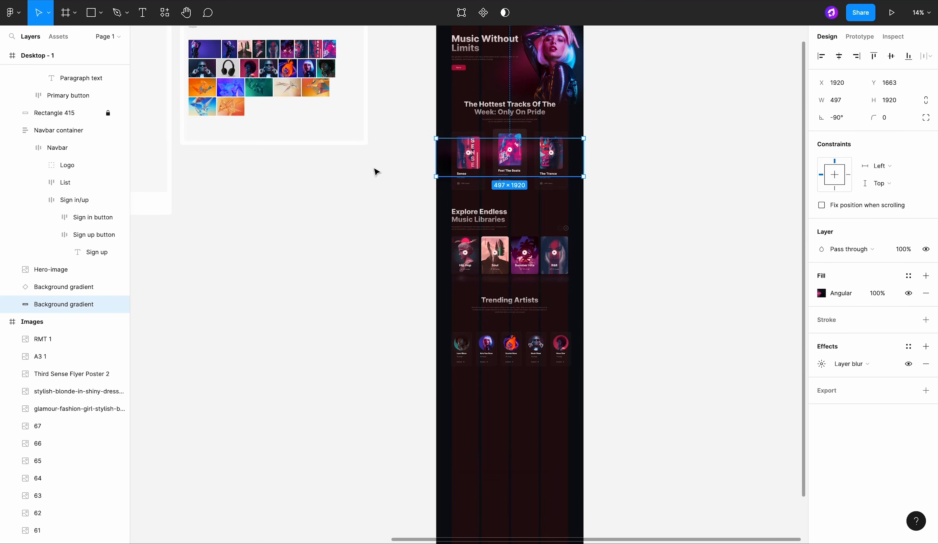
key(Escape)
scroll(496, 387, up, 5)
click(500, 301)
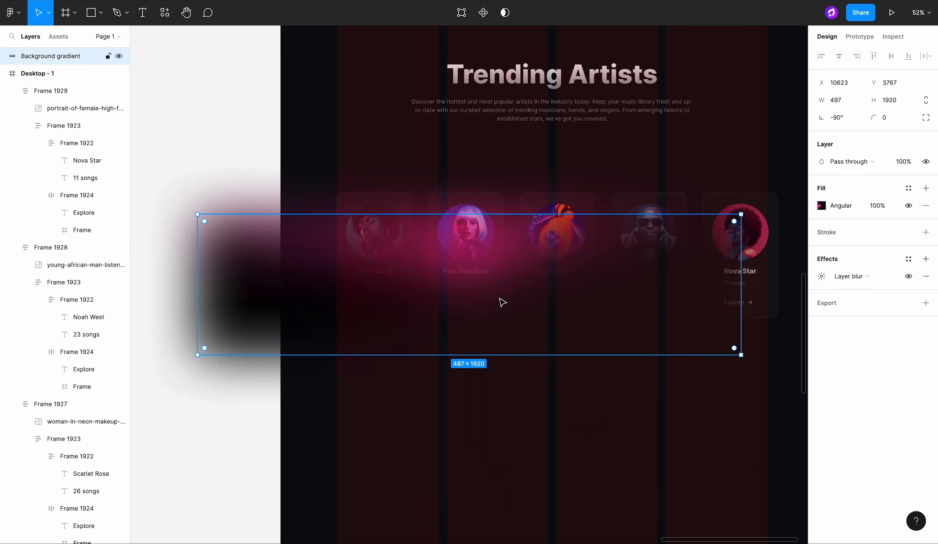
drag(561, 297, 605, 313)
Step: Send the glow behind the artist cards and stretch it above and below them to 771 × 1920
scroll(561, 298, down, 3)
scroll(561, 298, right, 1)
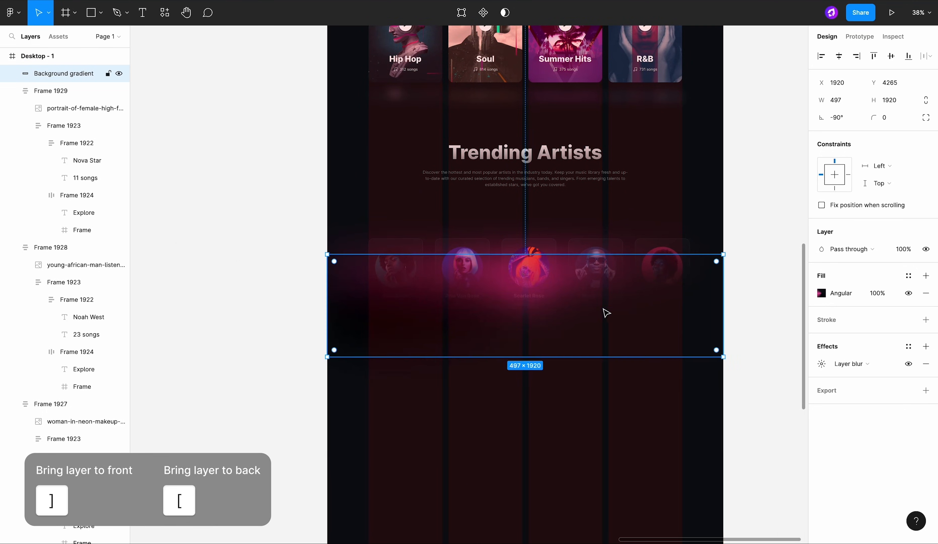
key([)
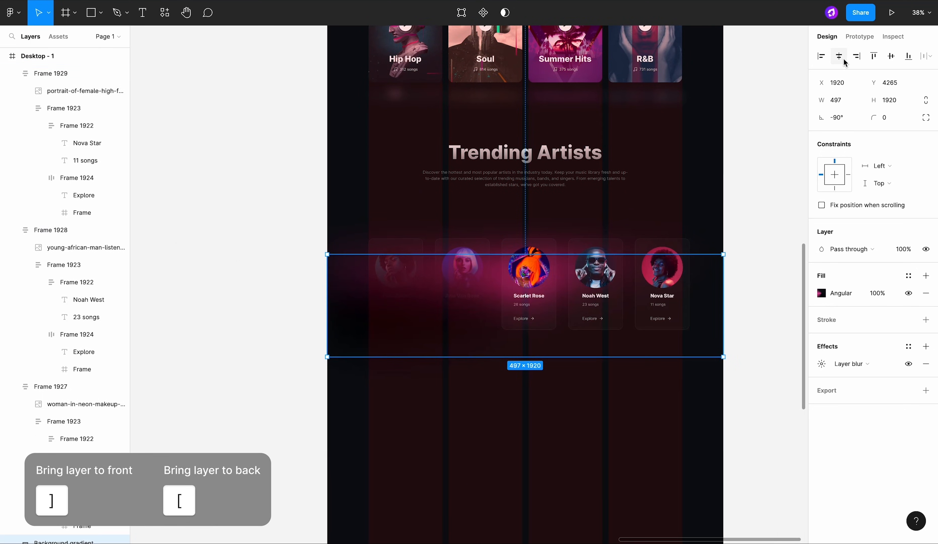
scroll(773, 156, up, 2)
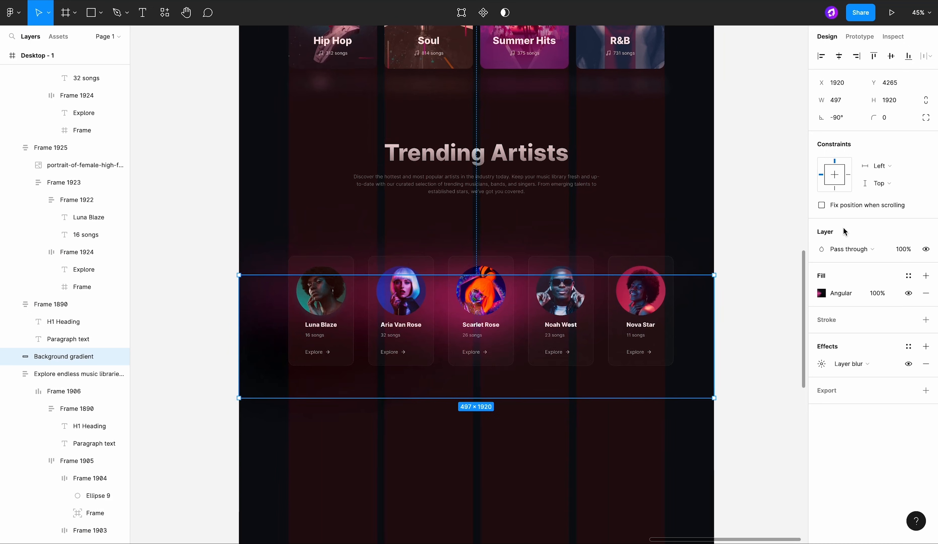
click(821, 293)
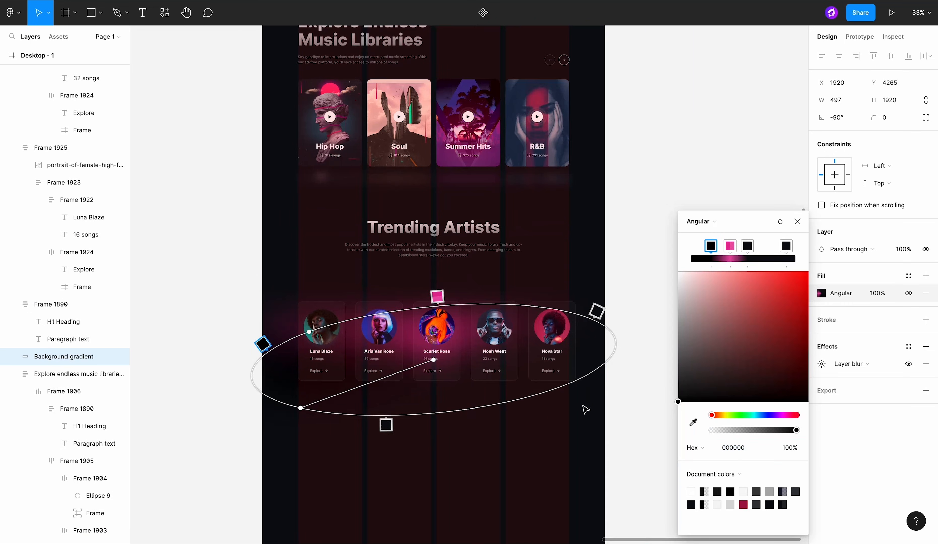
key(Escape)
drag(575, 317, 576, 261)
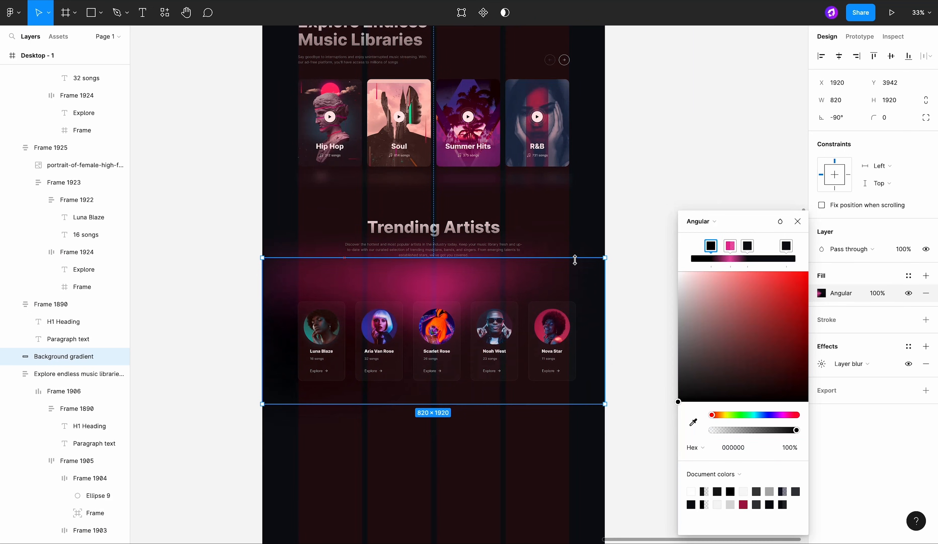
mouse_move(551, 404)
mouse_down()
mouse_move(549, 412)
mouse_move(550, 385)
mouse_move(552, 399)
mouse_up()
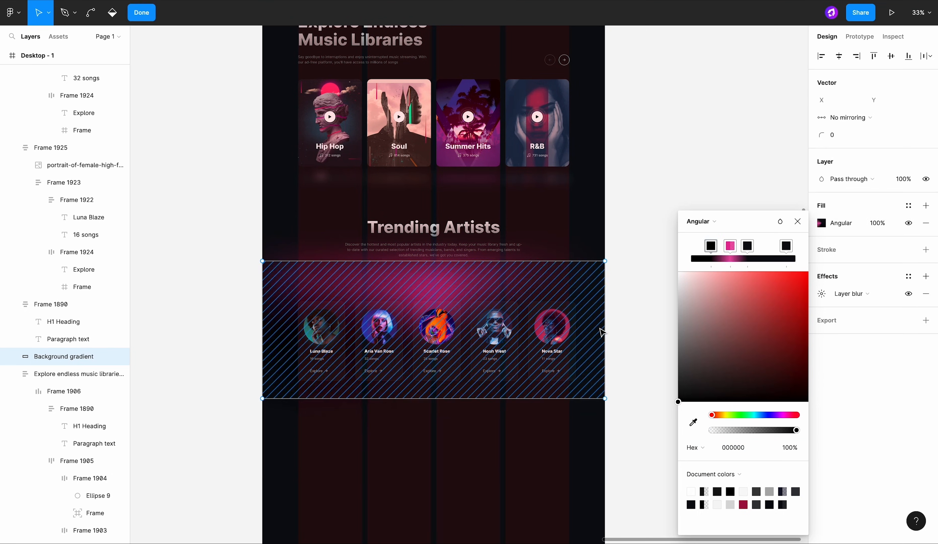
click(821, 293)
Step: Eyedrop dark 0A0C10 and Secondary Blue 18457C into the glow's angular gradient stops
click(821, 293)
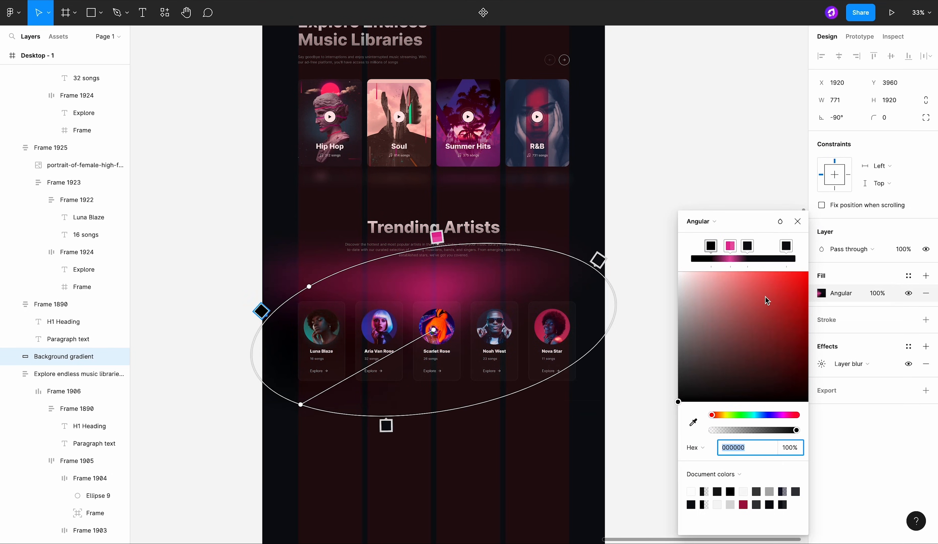
click(437, 237)
click(694, 422)
click(566, 456)
click(386, 426)
click(693, 422)
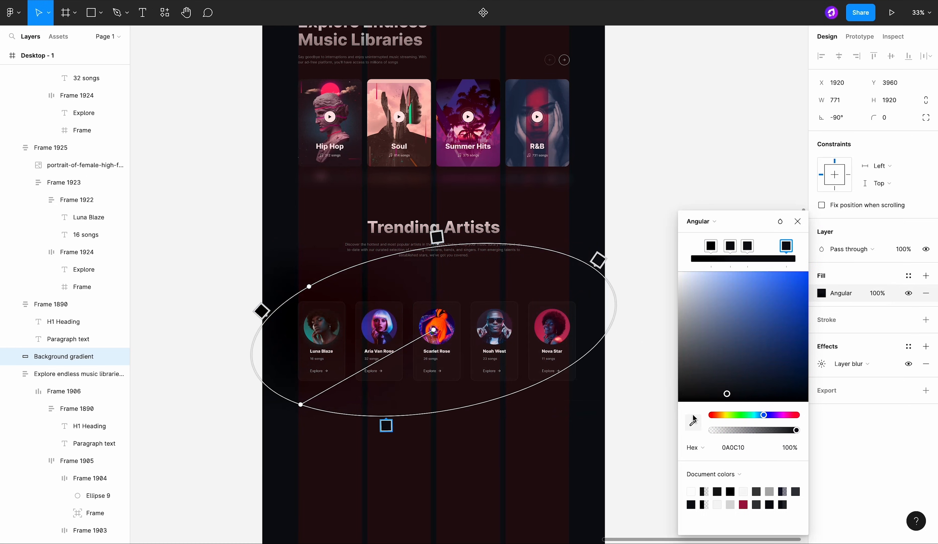
scroll(616, 418, down, 5)
scroll(293, 241, up, 5)
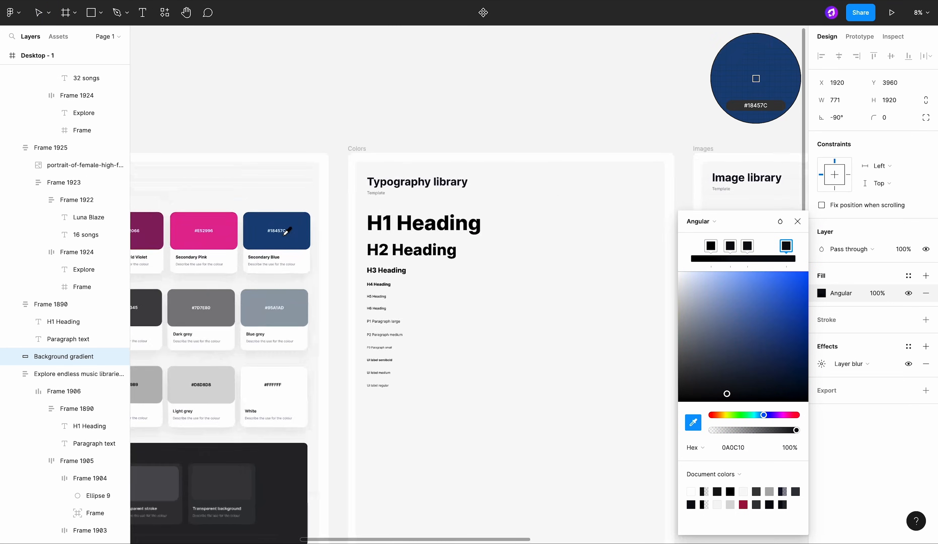
scroll(293, 241, down, 3)
click(293, 242)
scroll(294, 244, down, 3)
scroll(293, 243, right, 5)
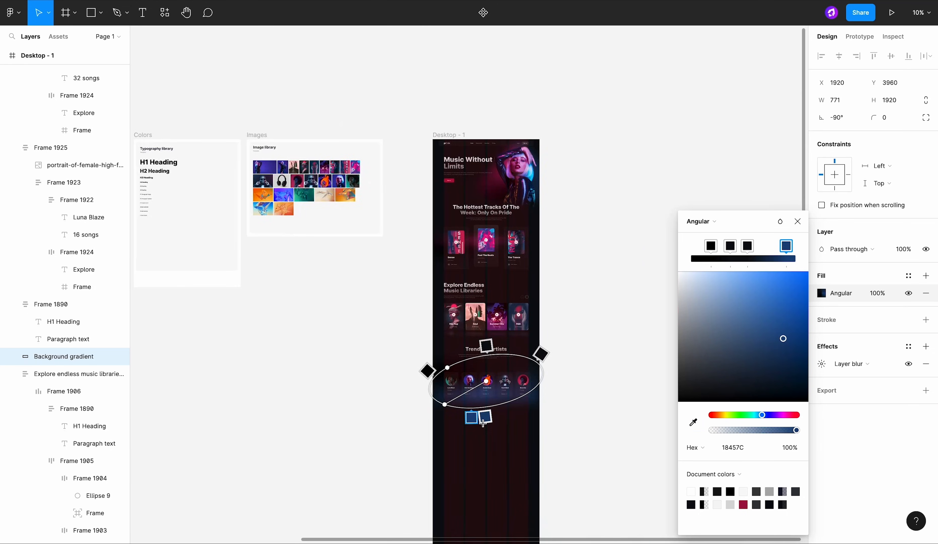
scroll(485, 424, up, 6)
Step: Flatten and tilt the gradient ellipse beneath the cards and set the blue stop to 57% opacity
drag(429, 364, 419, 363)
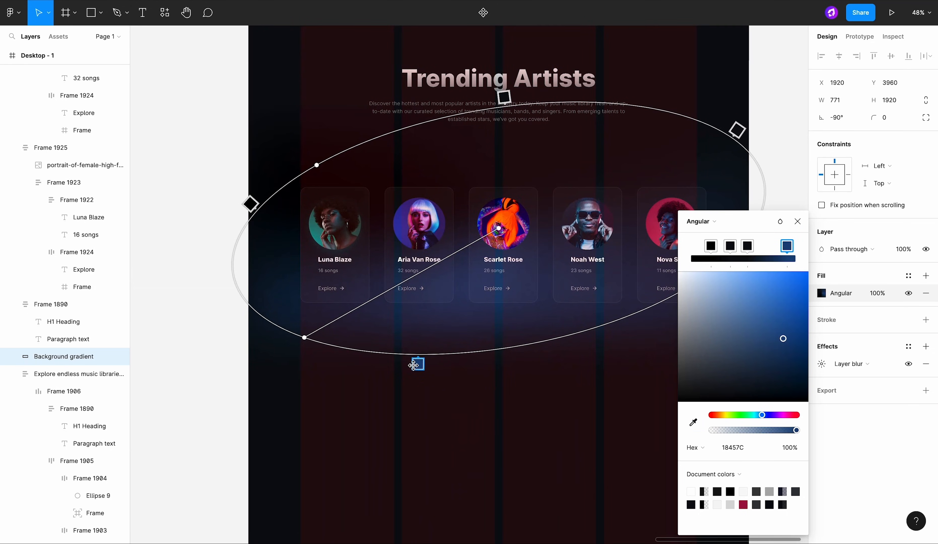
mouse_move(305, 338)
mouse_down()
mouse_move(300, 304)
mouse_move(300, 328)
mouse_up()
scroll(300, 328, down, 2)
drag(444, 165, 434, 167)
drag(312, 211, 302, 259)
drag(300, 328, 290, 285)
drag(590, 251, 588, 261)
drag(310, 320, 394, 331)
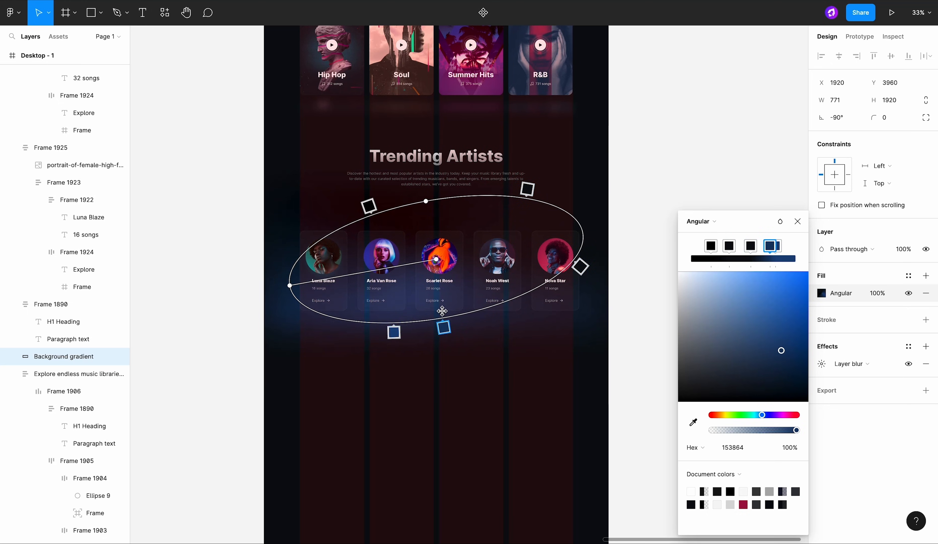
drag(426, 201, 429, 217)
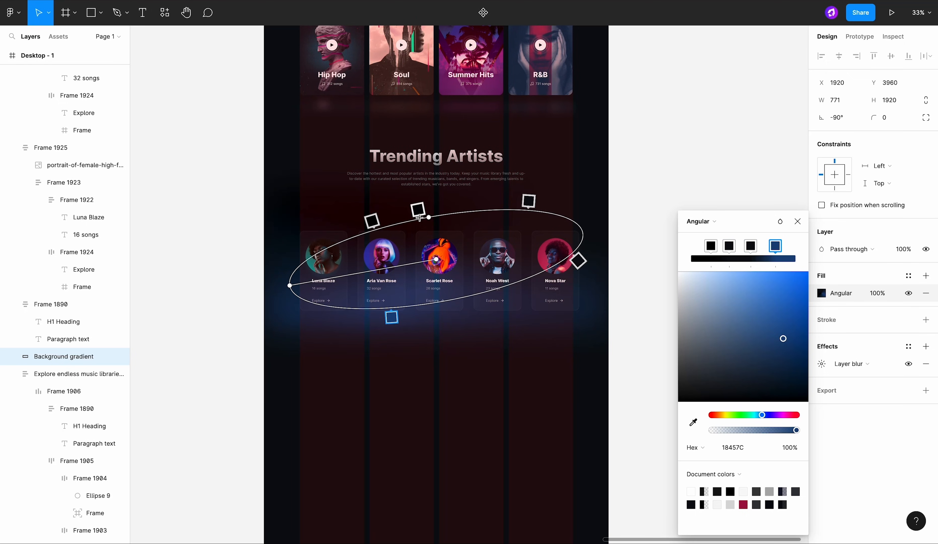
mouse_move(288, 285)
mouse_down()
mouse_move(285, 277)
mouse_move(280, 299)
mouse_up()
drag(772, 430, 761, 433)
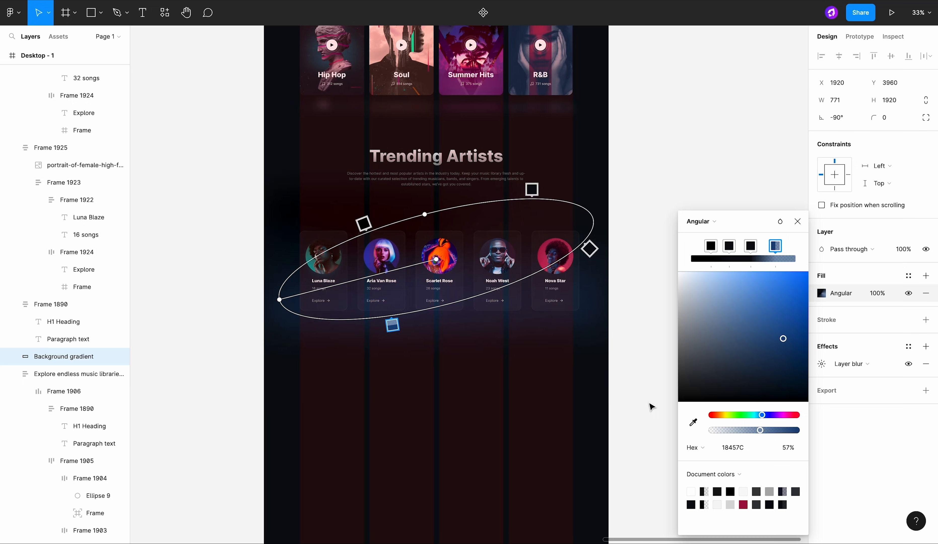
click(618, 377)
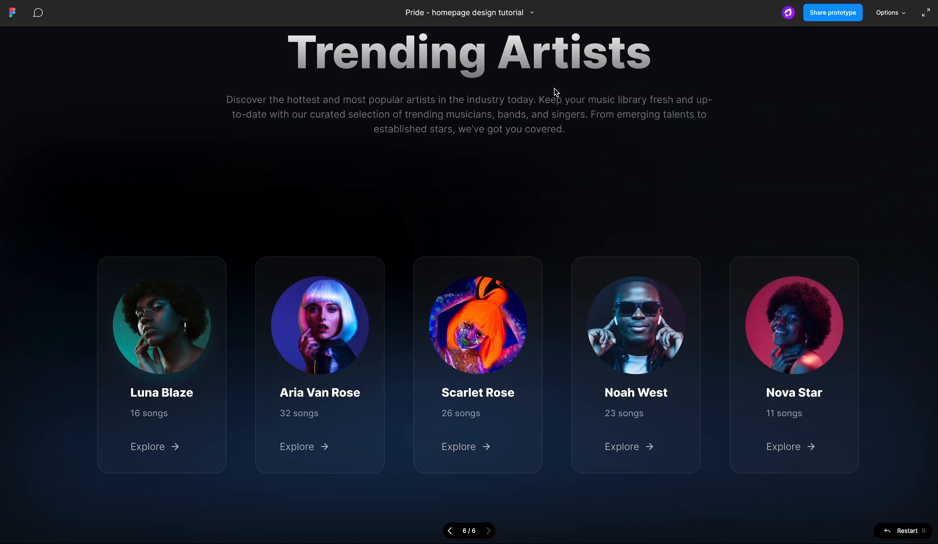
Step: Lock the bottom, middle and top Background gradient layers in the Layers panel
scroll(556, 92, down, 3)
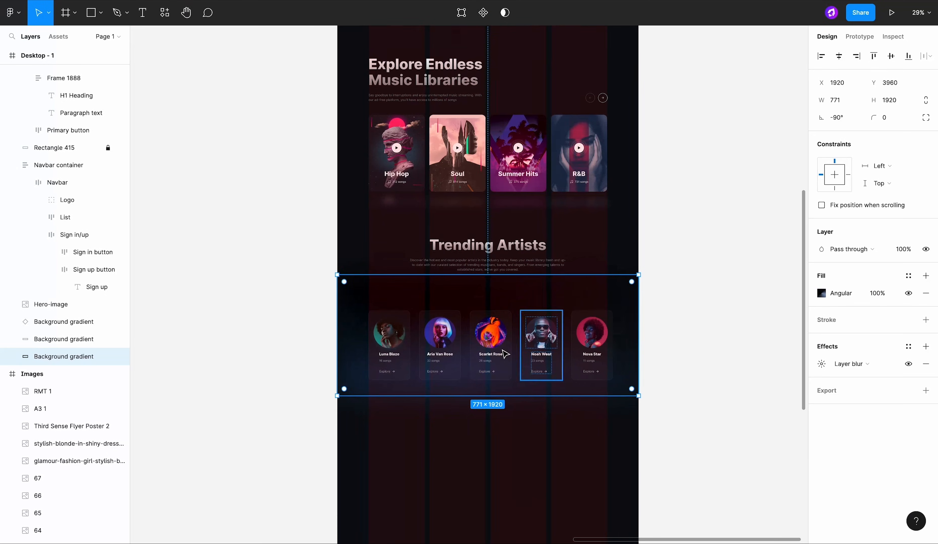
click(108, 358)
click(105, 339)
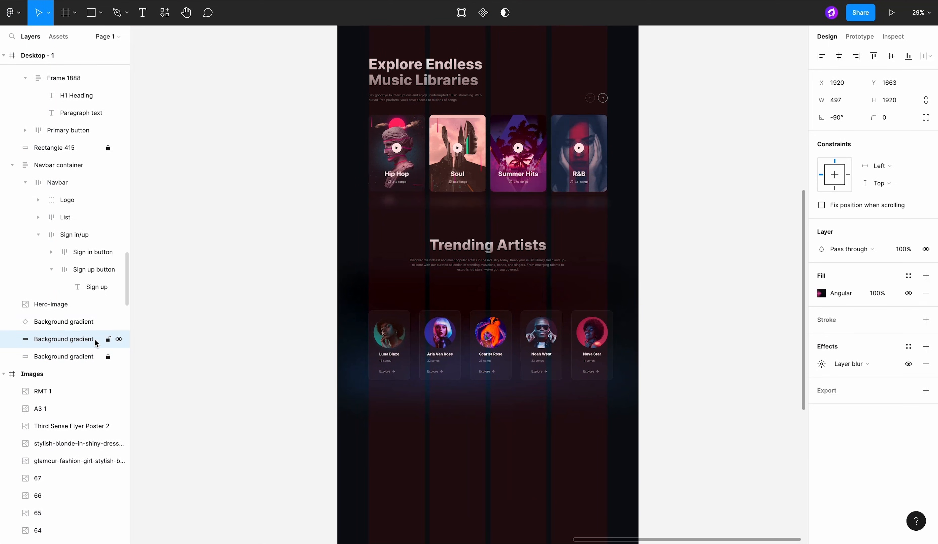
click(108, 323)
Step: Wrap the Luna Blaze, Aria Van Rose, Scarlet Rose, Noah West and Nova Star cards in an auto-layout row
click(299, 453)
scroll(324, 433, right, 2)
click(389, 344)
shift+click(340, 347)
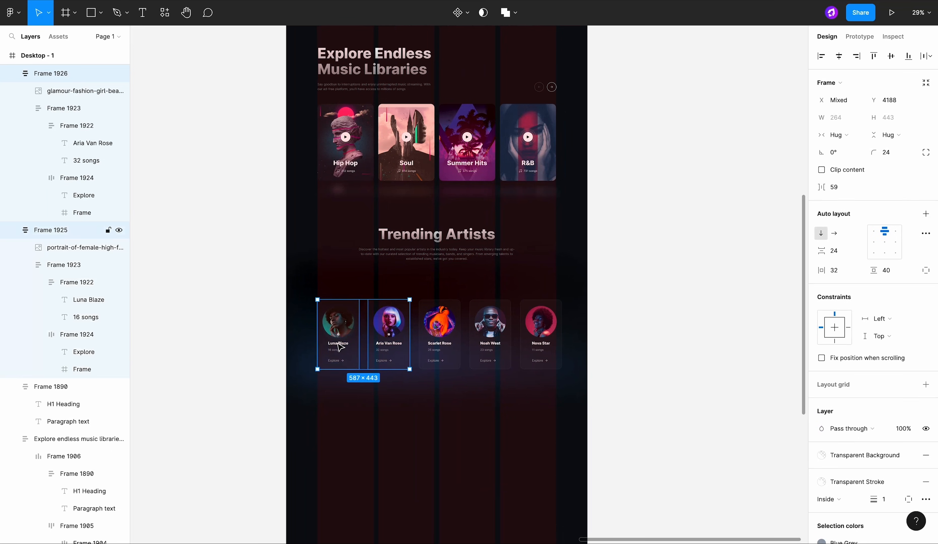
shift+click(439, 345)
shift+click(485, 344)
shift+click(549, 343)
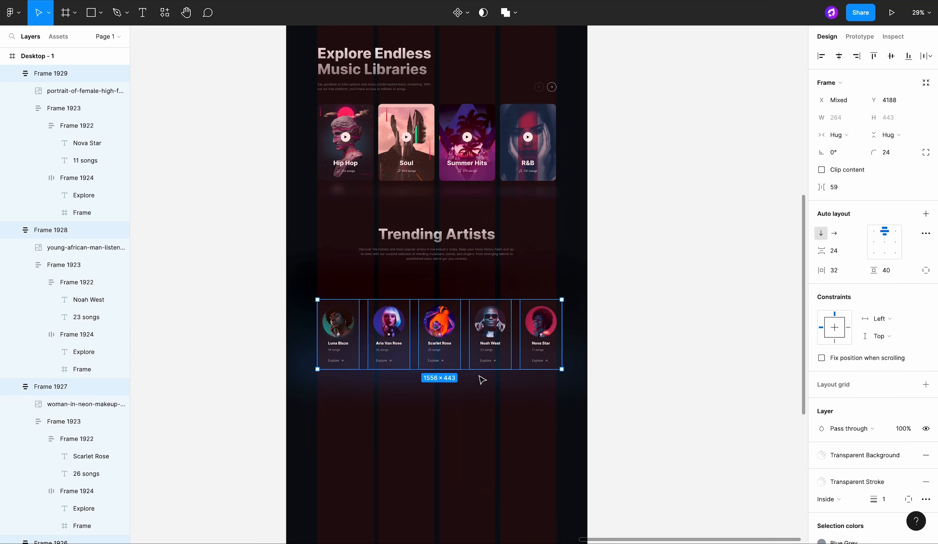
scroll(482, 381, up, 5)
key(shift+a)
scroll(483, 379, down, 4)
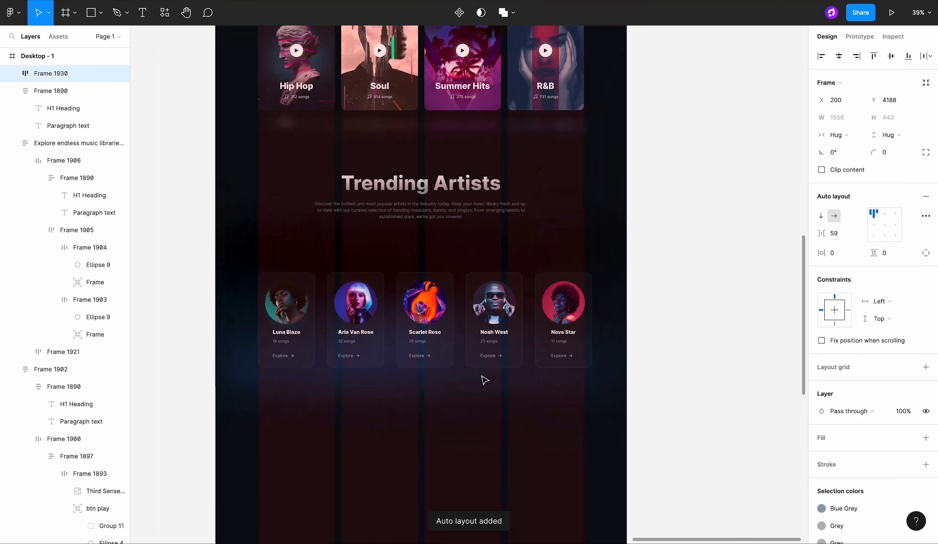
Step: Set the card row's spacing mode to Space between
click(926, 215)
click(787, 309)
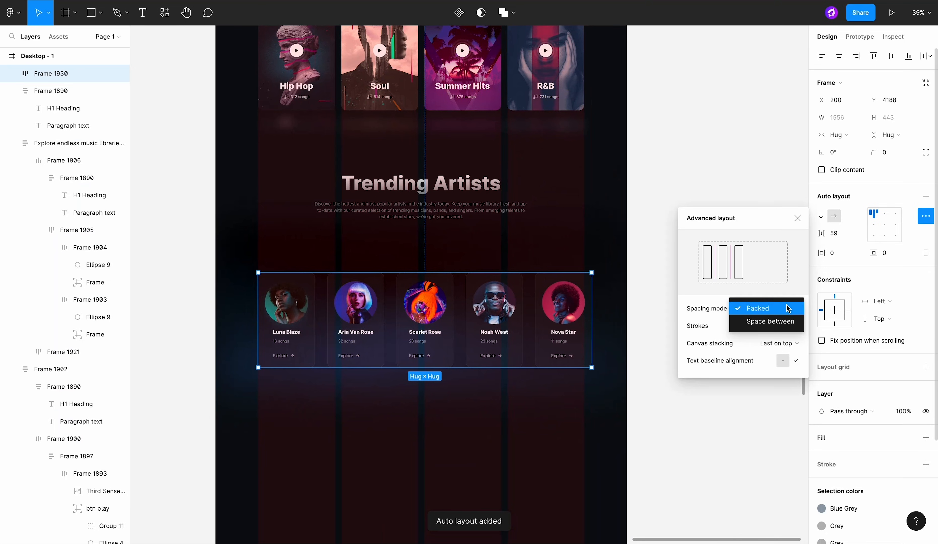
click(770, 321)
scroll(600, 325, up, 4)
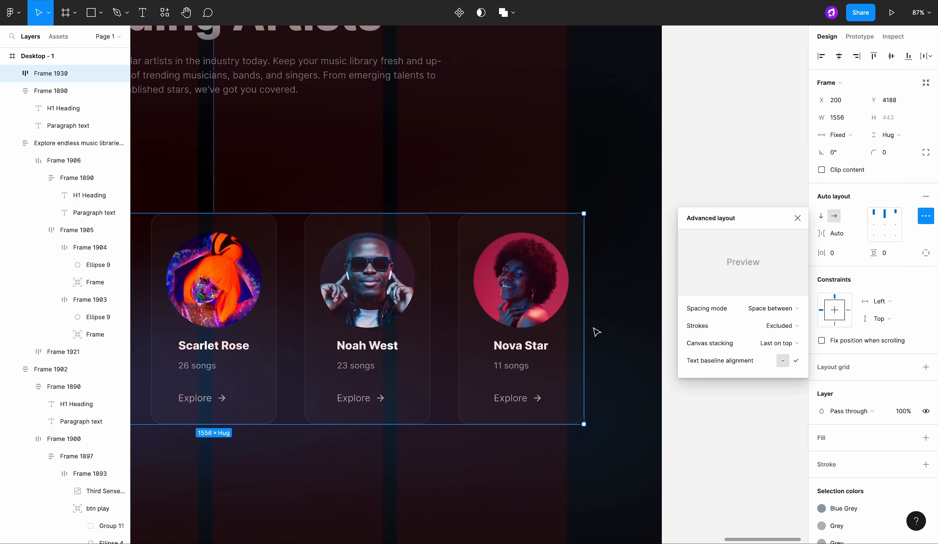
scroll(597, 331, down, 3)
scroll(590, 330, left, 5)
Step: Check the row's distance to the page edges and narrow it to 1520 wide
key(alt)
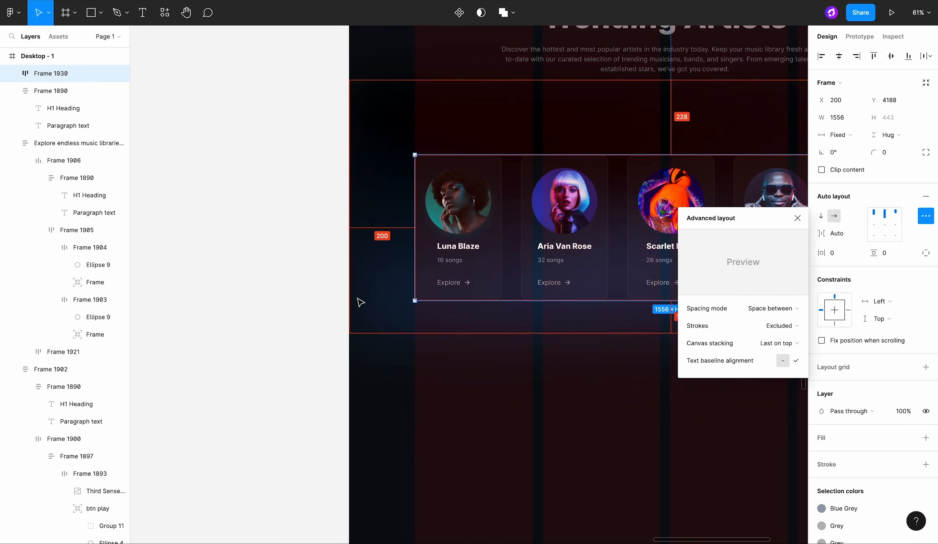
scroll(357, 299, down, 4)
scroll(360, 300, right, 6)
key(alt)
scroll(472, 271, up, 3)
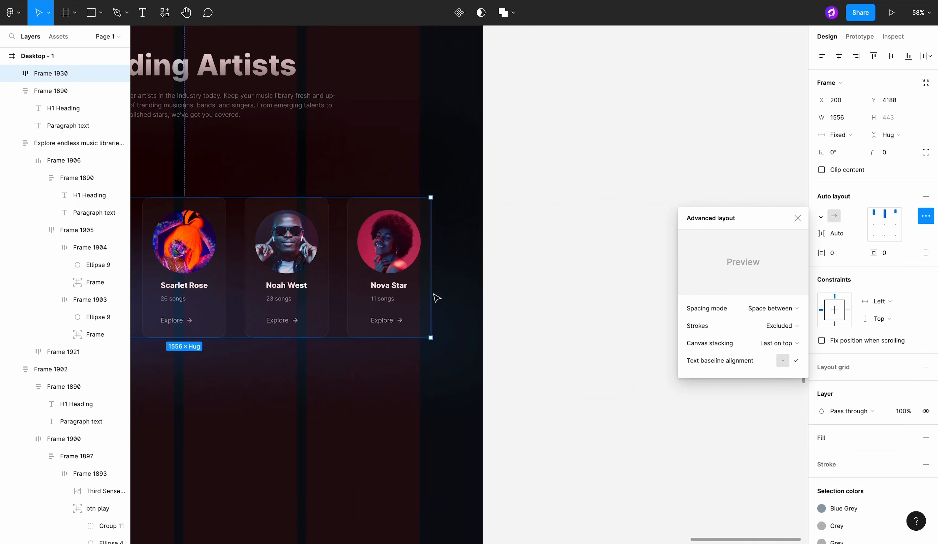
scroll(437, 299, up, 3)
drag(438, 306, 415, 306)
key(alt)
scroll(511, 299, down, 5)
scroll(511, 299, up, 2)
scroll(511, 299, left, 3)
double_click(373, 283)
Step: Wrap the Aria Van Rose and Noah West cards each in their own auto layout
scroll(374, 282, up, 3)
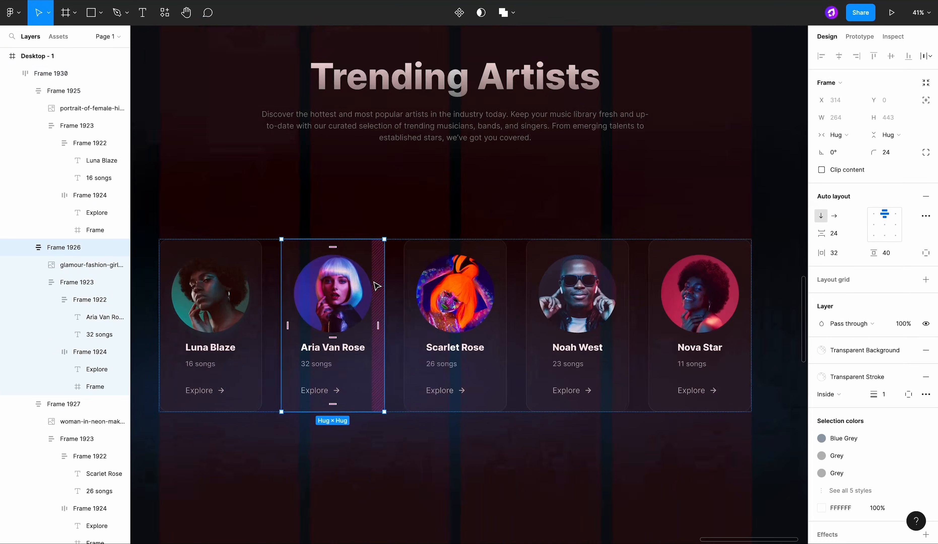
key(shift+a)
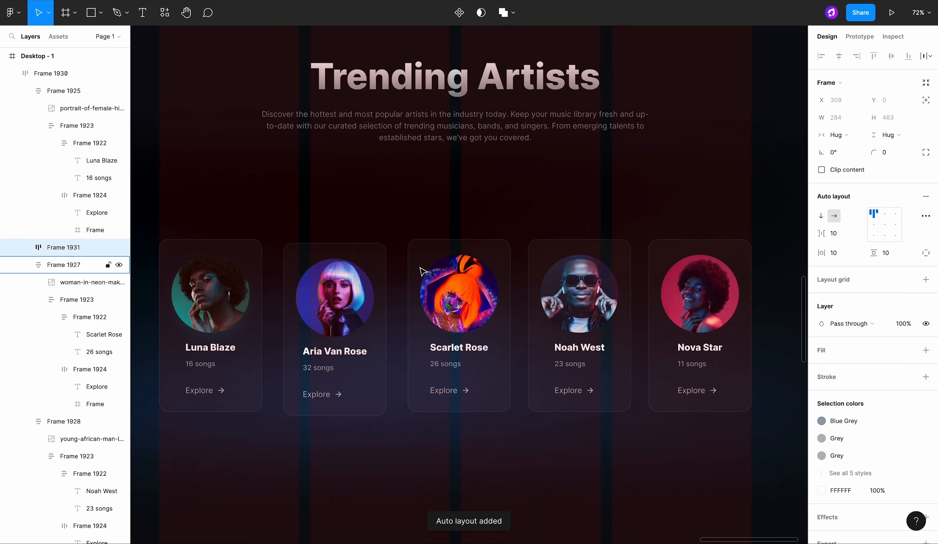
scroll(488, 297, right, 2)
click(549, 299)
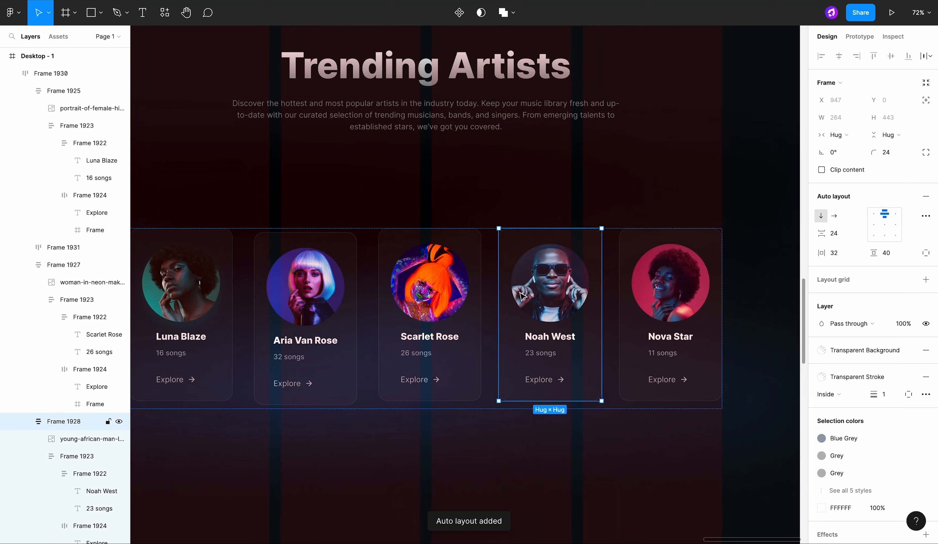
key(shift+a)
Step: Give the Aria Van Rose wrapper 0 horizontal, 0 bottom and 80 top padding
click(329, 291)
click(835, 254)
text(0)
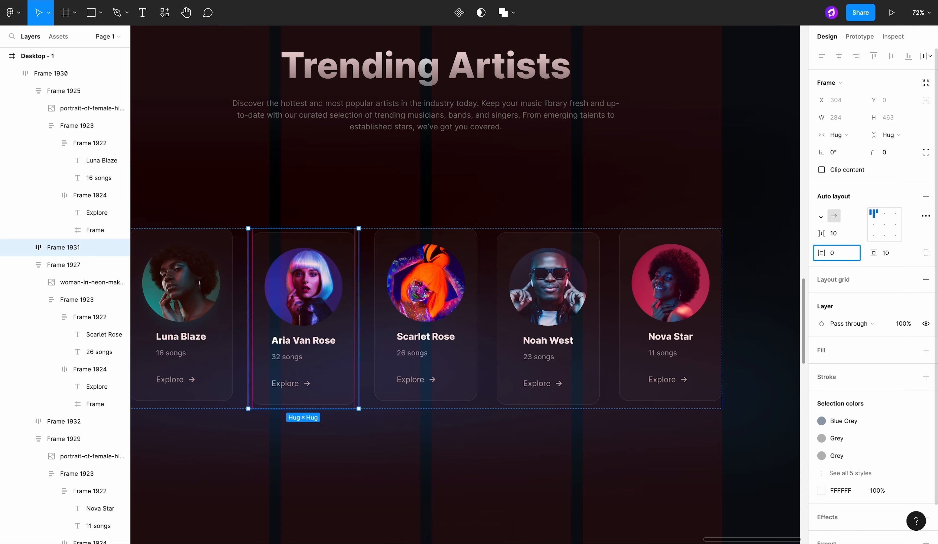
key(Return)
click(926, 253)
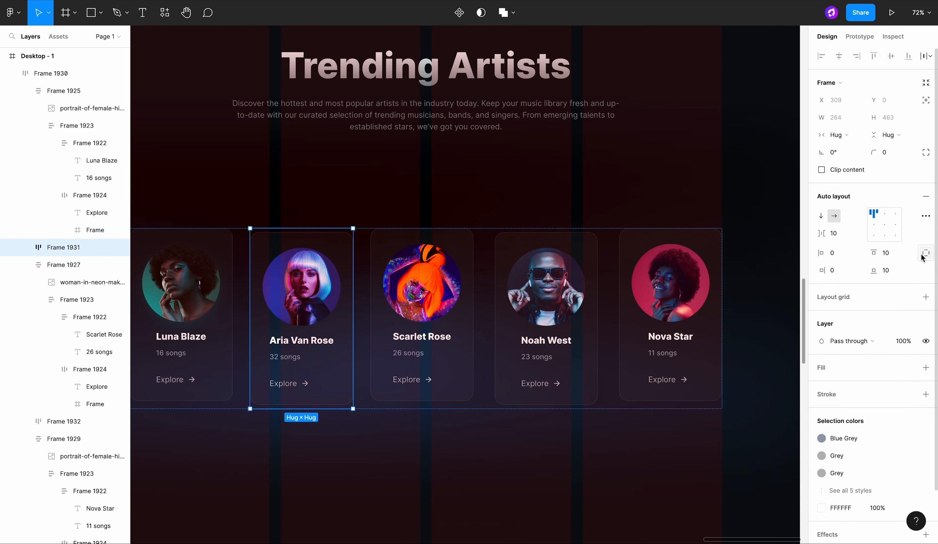
click(886, 277)
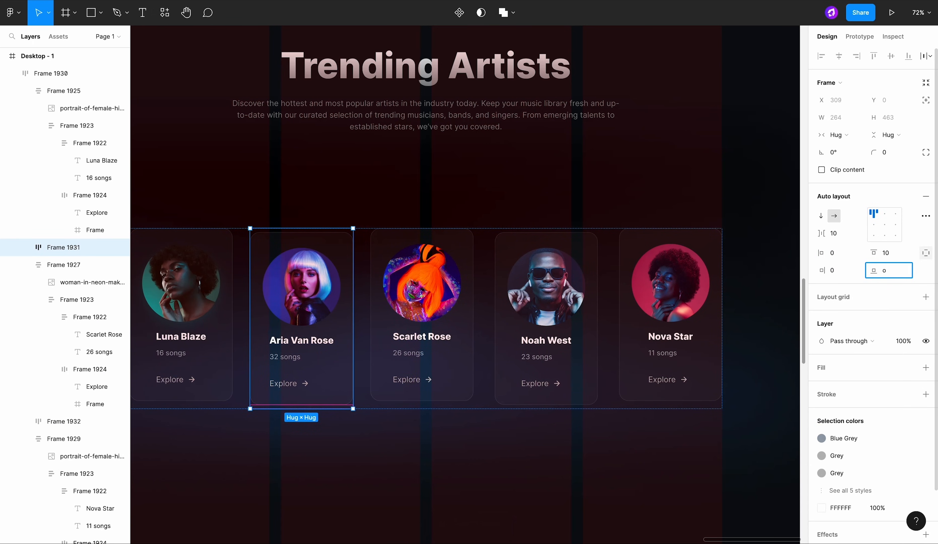
key(Return)
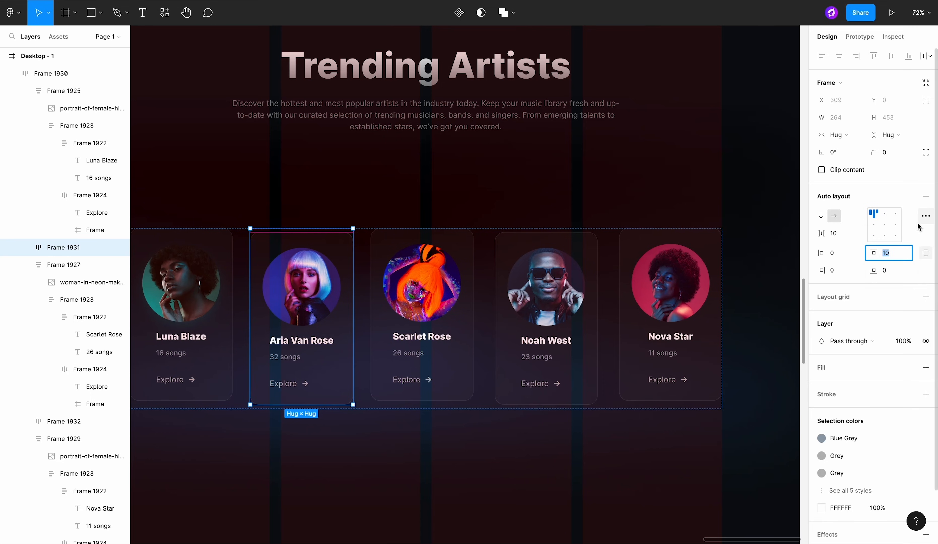
key(Return)
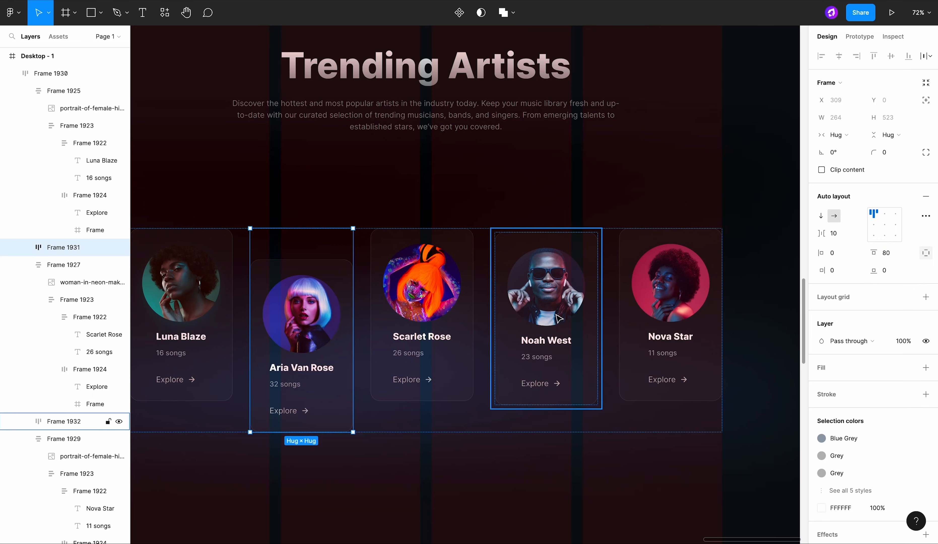
Step: Give the Noah West wrapper 0 horizontal, 0 bottom and 80 top padding
click(546, 314)
click(834, 254)
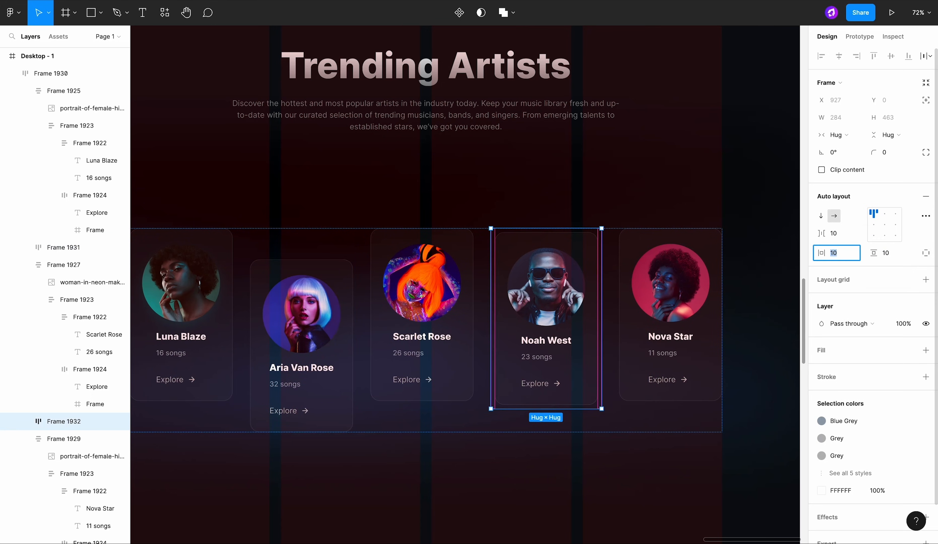
text(0)
key(Return)
click(926, 253)
click(892, 270)
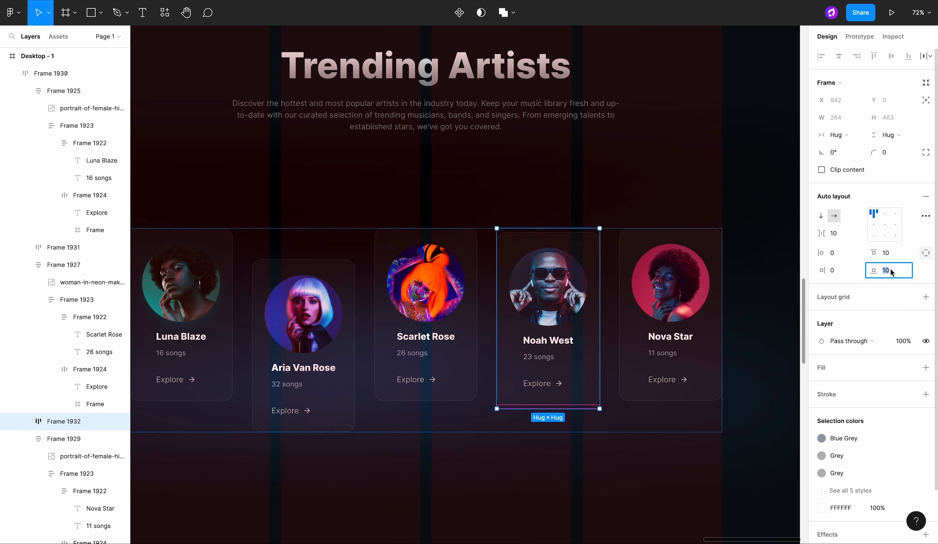
text(0)
key(Return)
click(887, 254)
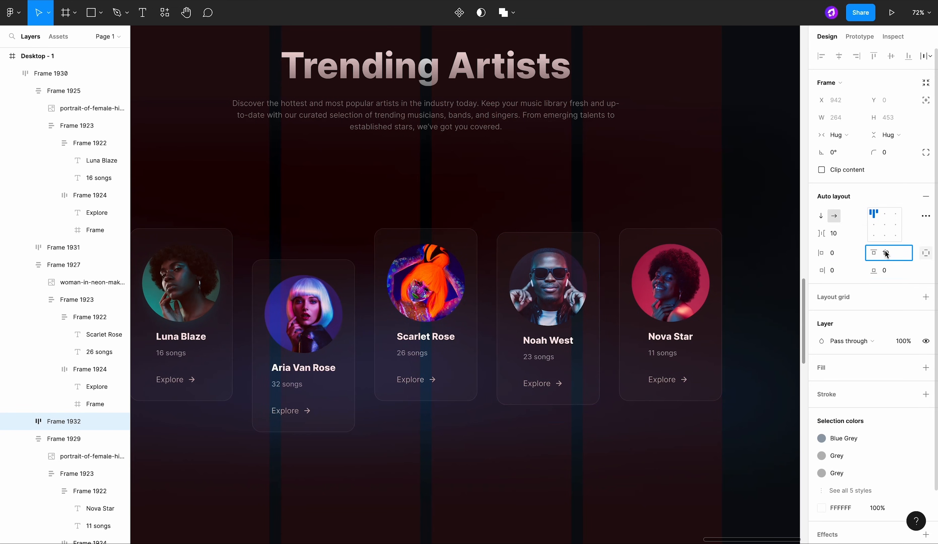
text(0)
key(Return)
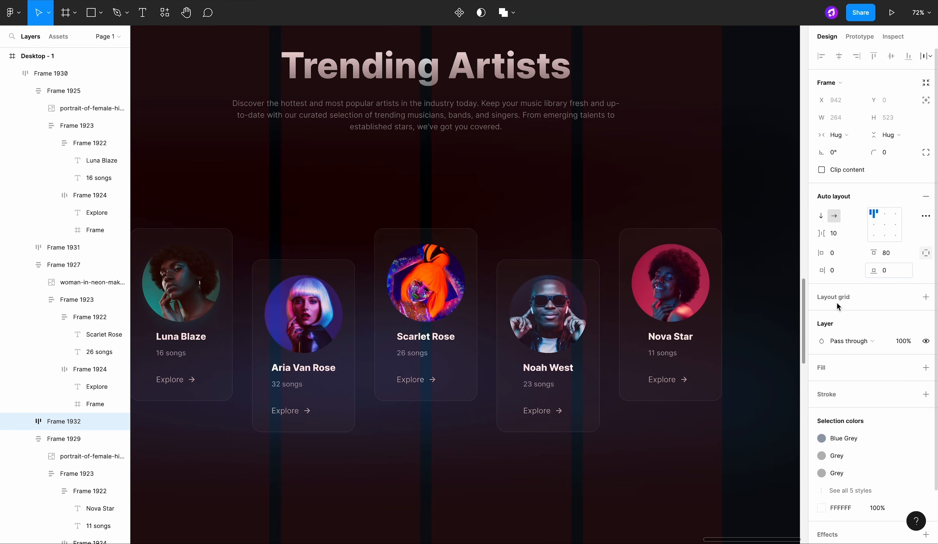
click(747, 398)
scroll(746, 398, down, 3)
click(681, 381)
Step: Move the card row up and stack it with the Trending Artists heading at an 80 gap
drag(676, 378, 681, 349)
shift+click(607, 219)
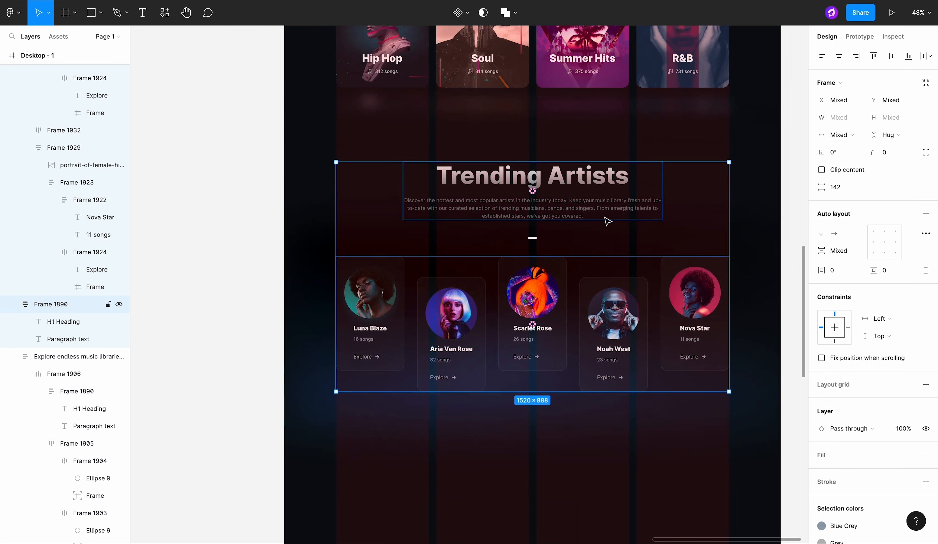
key(shift+a)
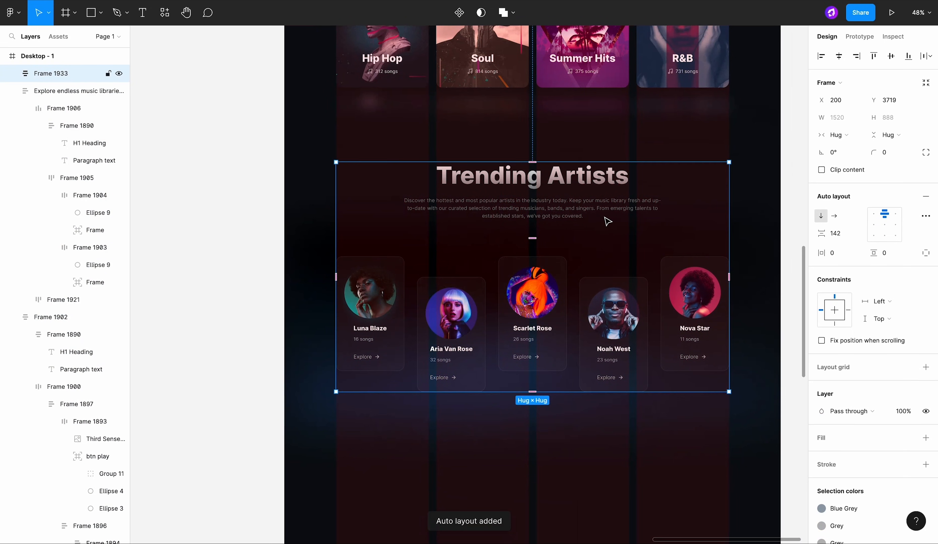
click(836, 236)
text(80)
key(Return)
click(558, 406)
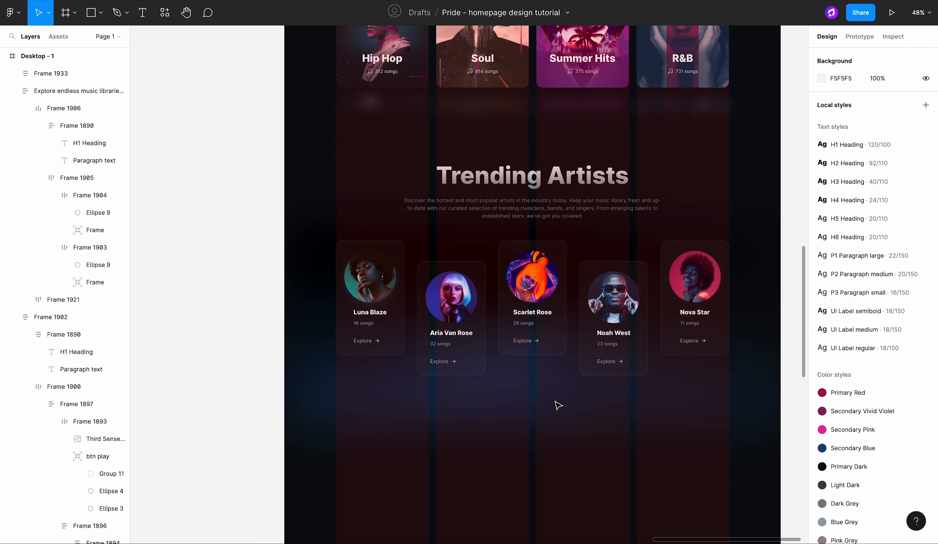
Step: Shift the blue Background gradient glow up to Y 3874, behind the staggered artist cards
right_click(557, 404)
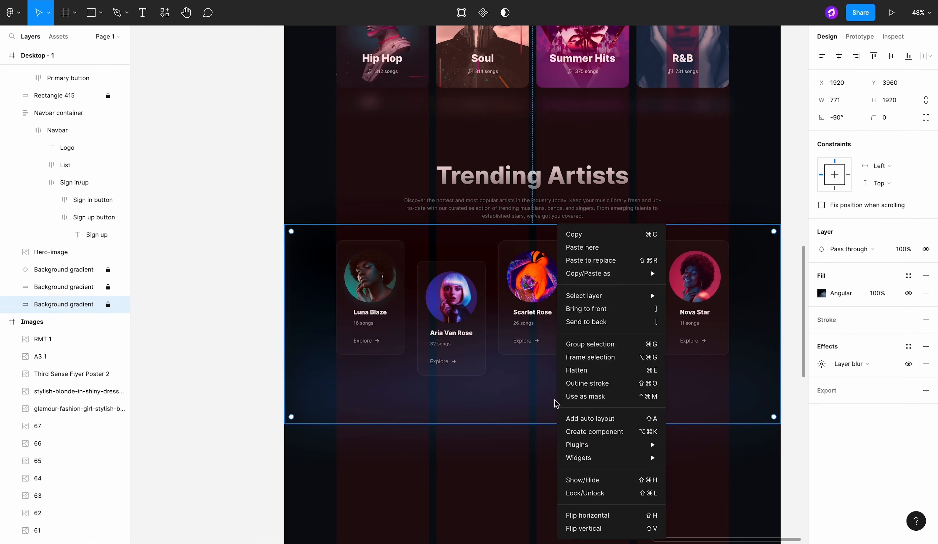
click(111, 310)
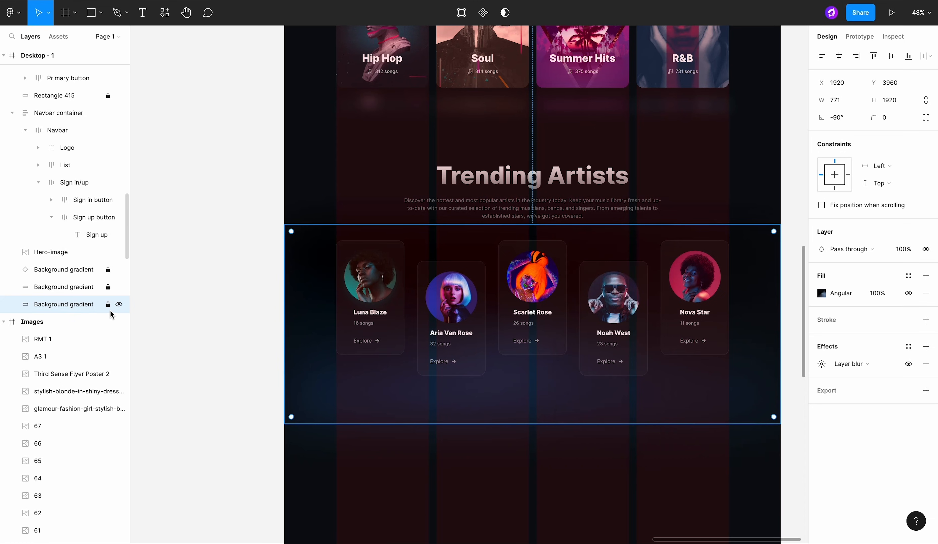
drag(377, 367, 377, 346)
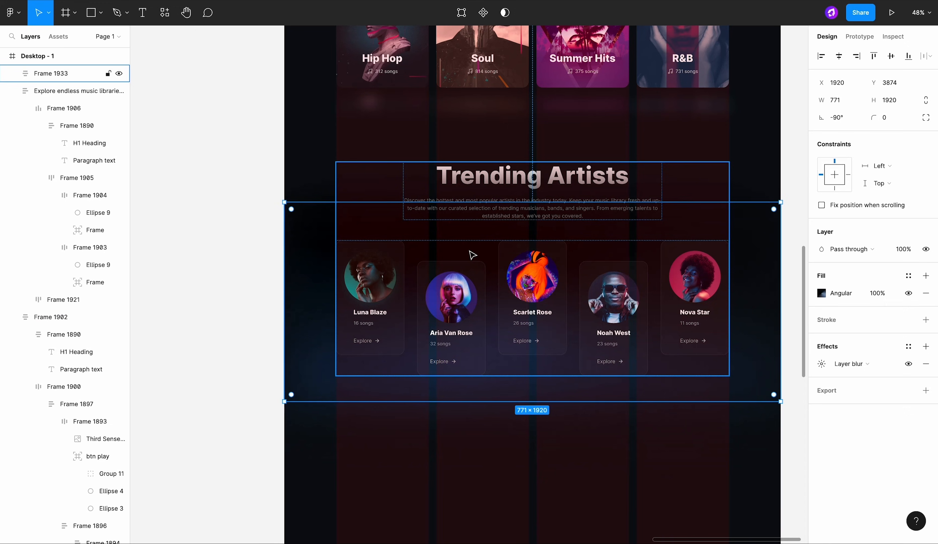
shift+click(492, 208)
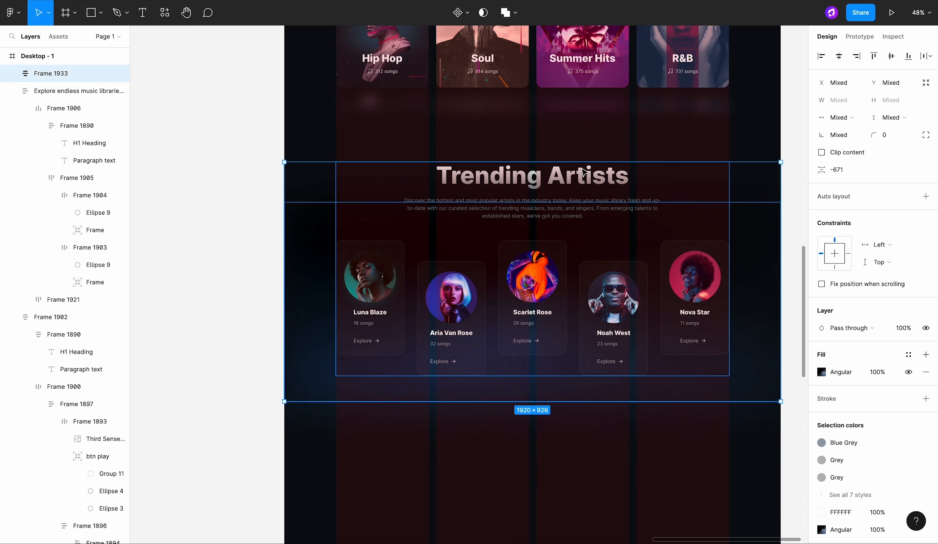
click(593, 209)
mouse_move(746, 216)
mouse_down()
mouse_move(749, 226)
mouse_move(750, 218)
mouse_up()
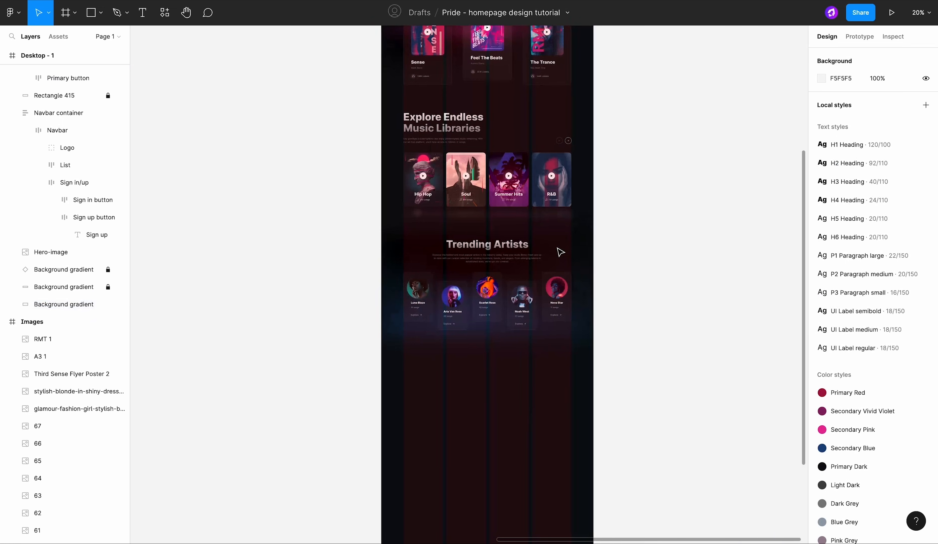
scroll(561, 252, up, 6)
click(439, 147)
Step: Place a copy of the hero's red Sign up button below the Trending Artists cards
click(439, 146)
scroll(438, 147, up, 5)
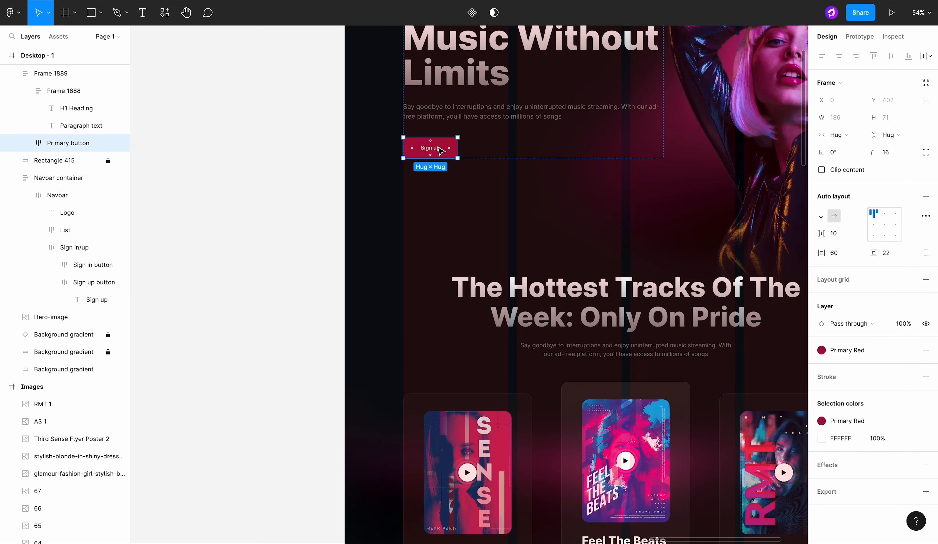
scroll(438, 150, up, 1)
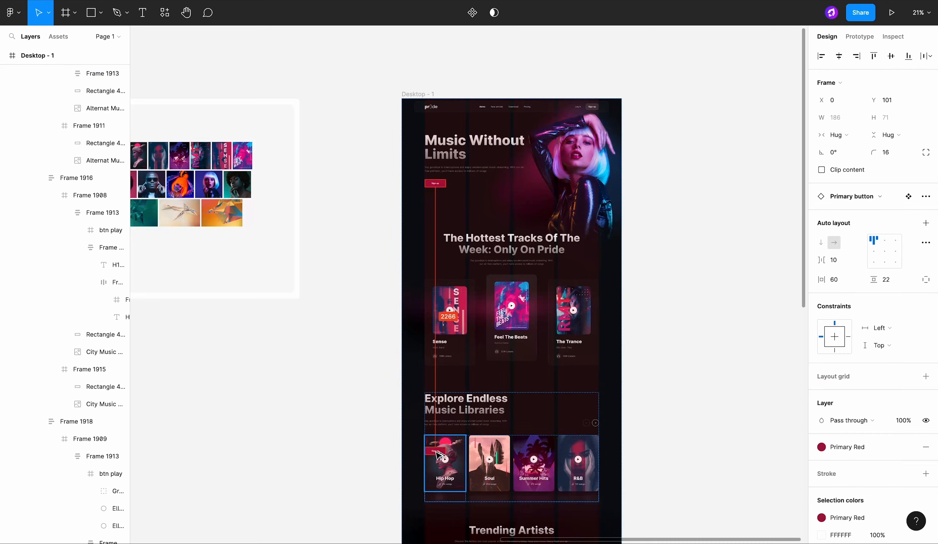
drag(429, 449, 427, 374)
scroll(429, 374, up, 2)
scroll(430, 373, down, 2)
drag(387, 314, 477, 419)
scroll(477, 428, up, 5)
Step: Change the copied button's label from Sign up to 'See all (382)'
double_click(479, 420)
double_click(478, 419)
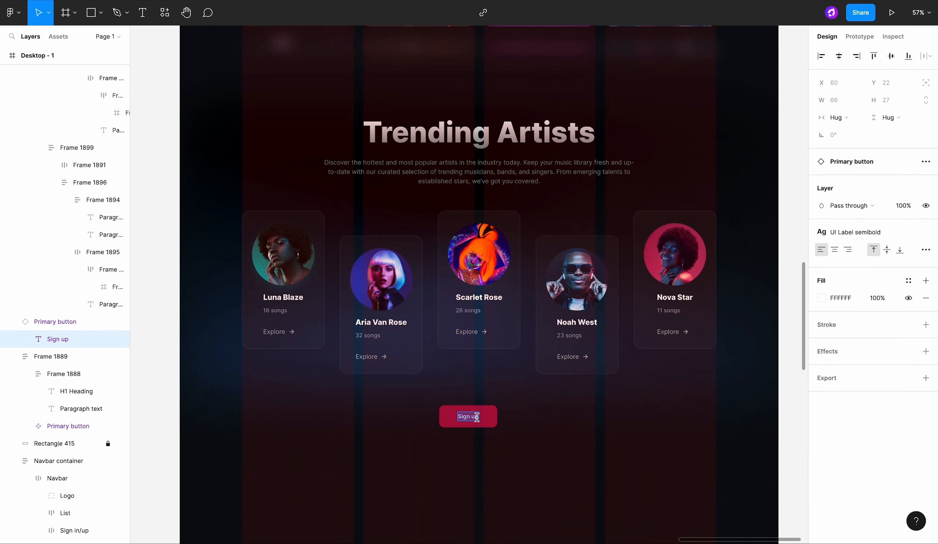
scroll(477, 419, up, 3)
text(Se)
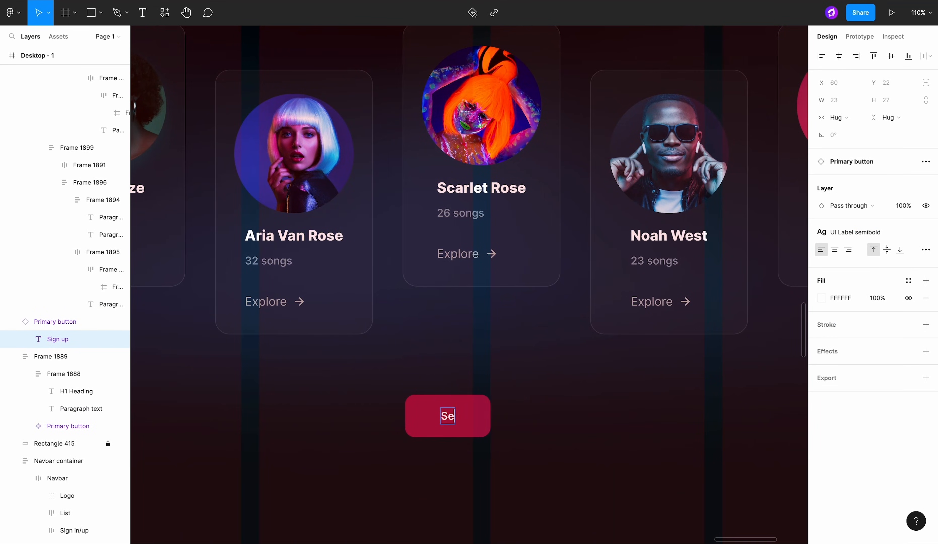
text(e all (382)
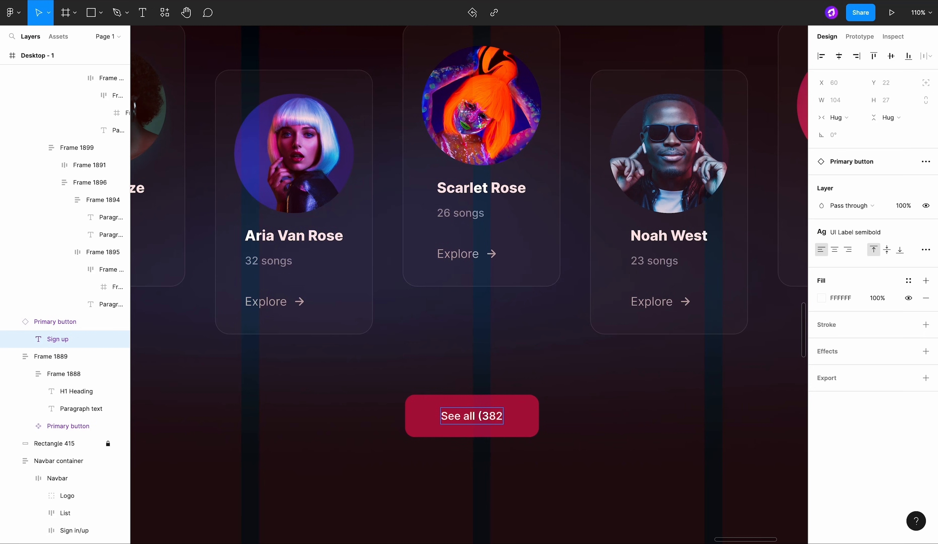
text())
click(577, 426)
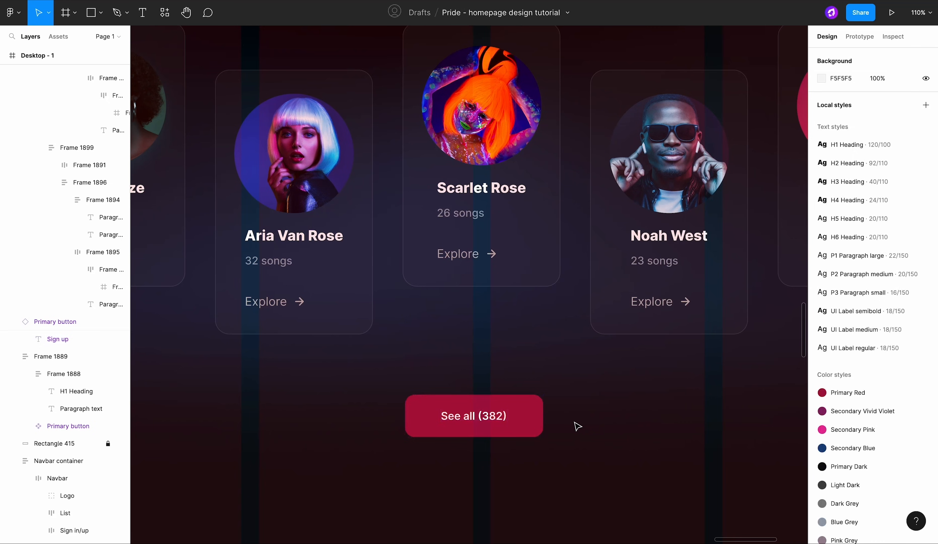
Step: Copy the blonde woman photo from the Images frame to below Trending Artists
scroll(577, 426, down, 5)
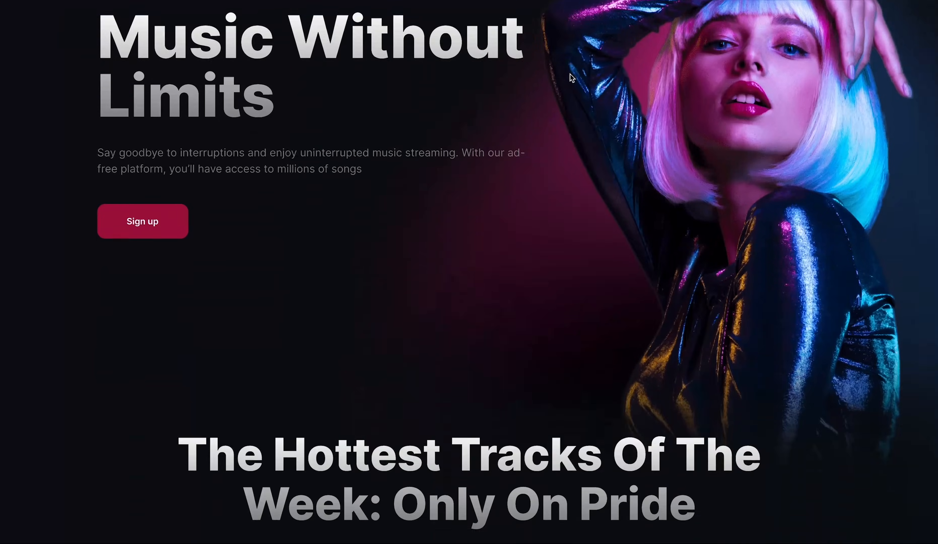
scroll(571, 78, down, 10)
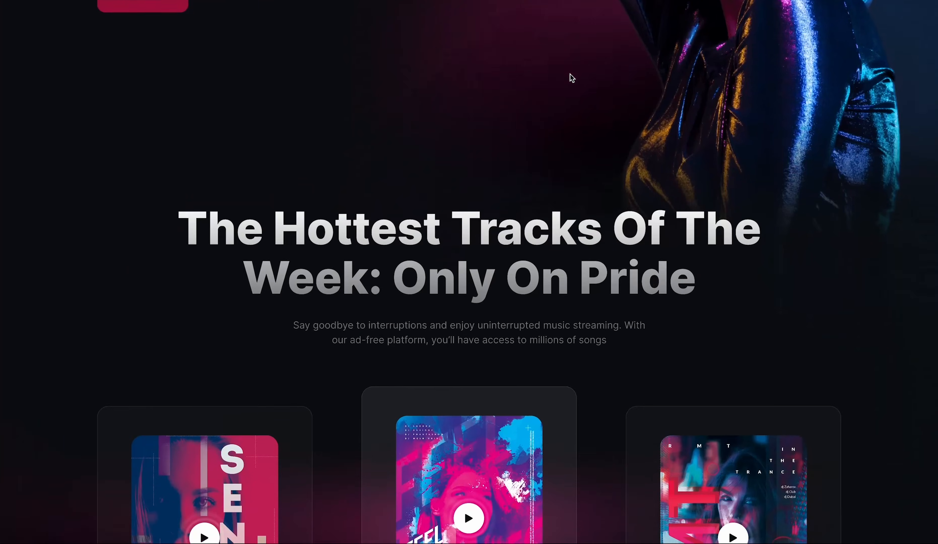
scroll(572, 78, down, 10)
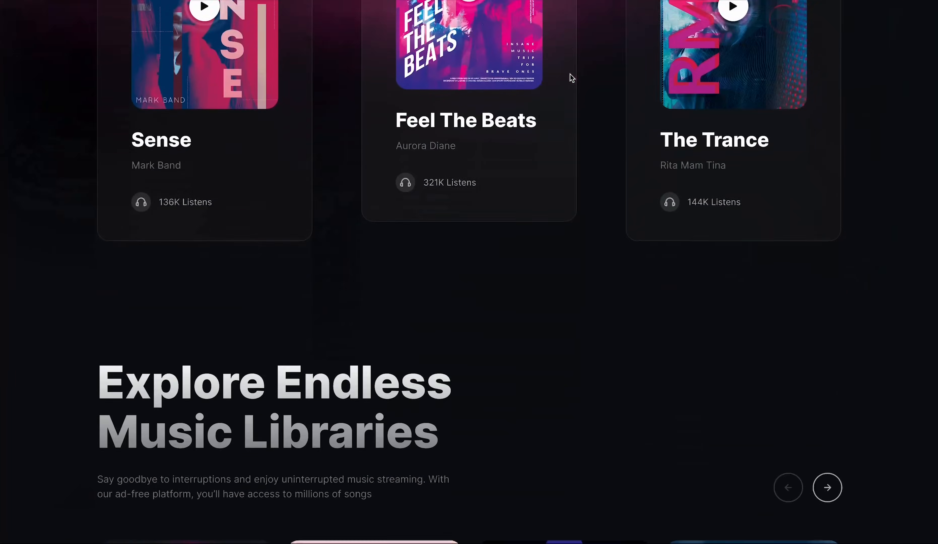
scroll(572, 78, down, 10)
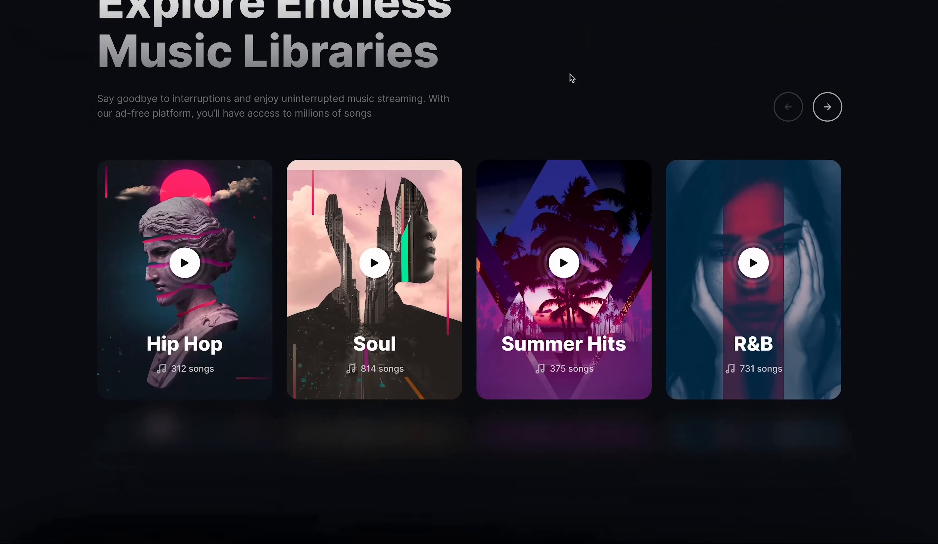
scroll(571, 77, down, 10)
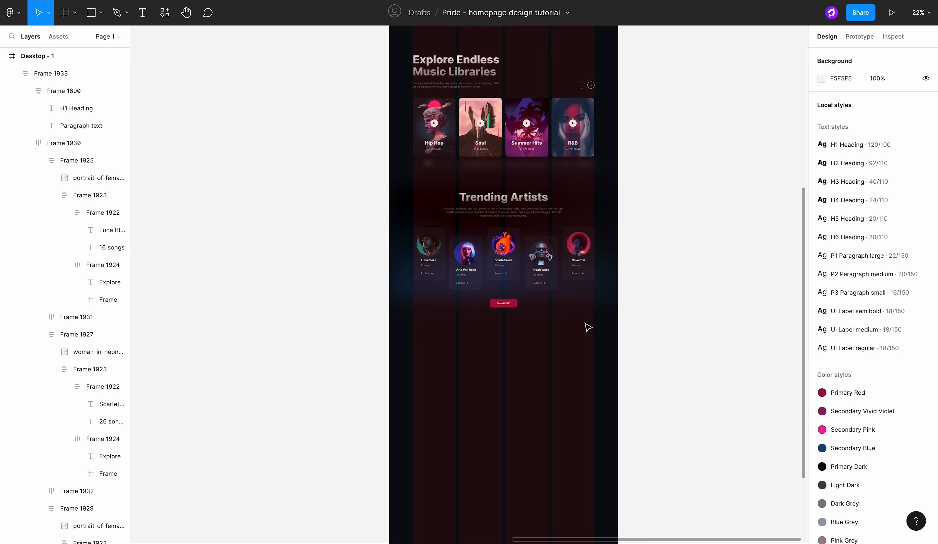
scroll(585, 324, down, 5)
scroll(585, 324, left, 3)
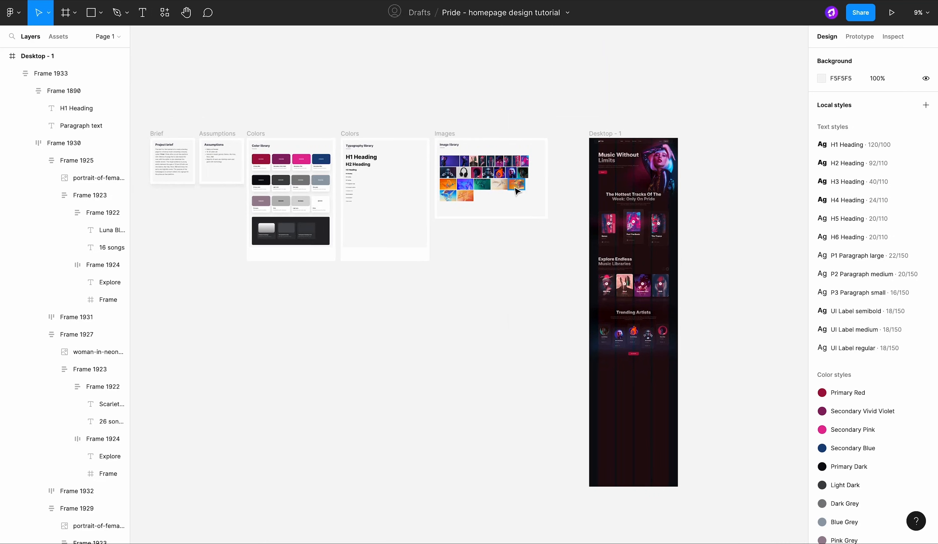
scroll(516, 188, up, 4)
scroll(424, 148, up, 8)
scroll(421, 136, down, 5)
alt+drag(421, 135, 618, 520)
scroll(423, 375, down, 3)
scroll(424, 375, down, 3)
scroll(619, 520, down, 4)
scroll(619, 520, right, 4)
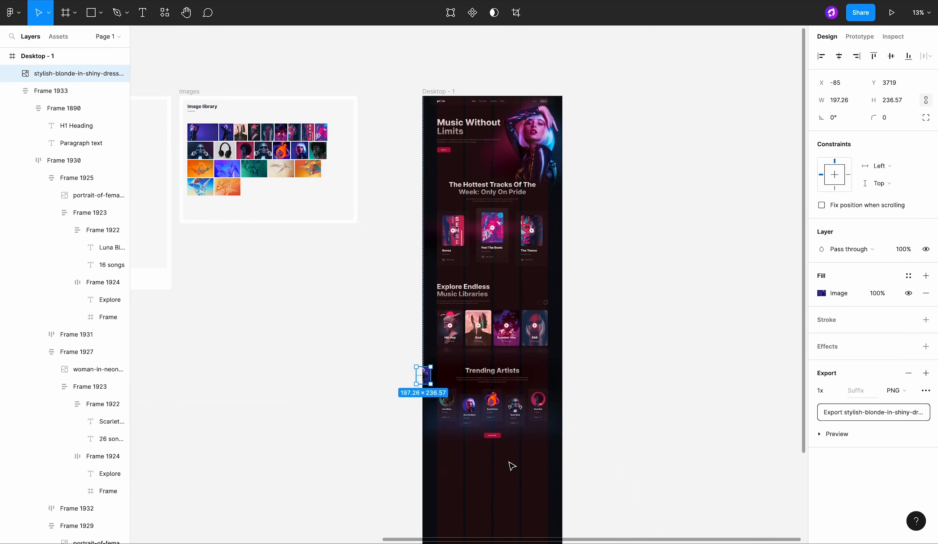
scroll(509, 462, up, 5)
drag(352, 299, 496, 463)
Step: Enlarge the blonde photo several times over with the K scale tool
scroll(489, 456, up, 5)
scroll(464, 415, down, 3)
scroll(463, 415, right, 1)
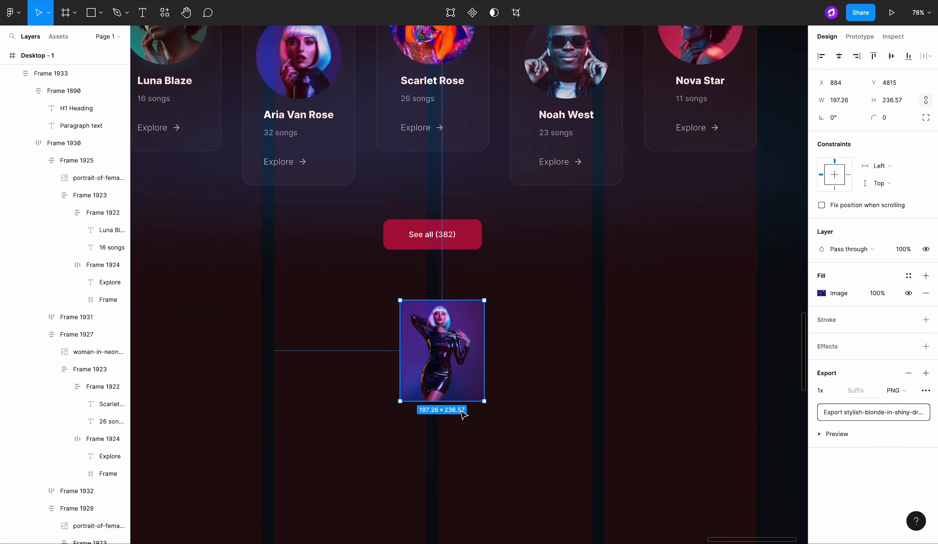
key(k)
drag(459, 403, 453, 438)
scroll(442, 494, down, 3)
scroll(486, 423, down, 2)
click(927, 144)
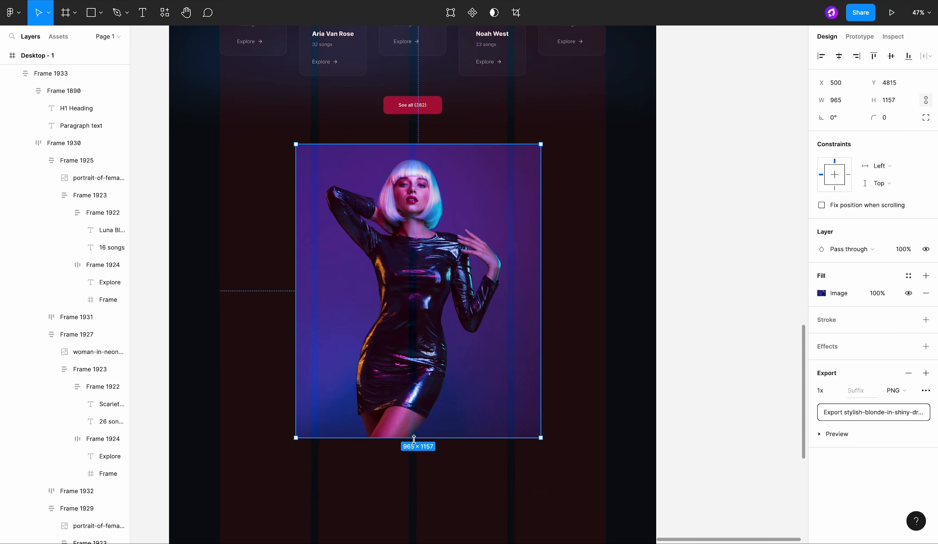
Step: Export the blonde photo as a 2x PNG
click(835, 390)
click(835, 415)
click(836, 414)
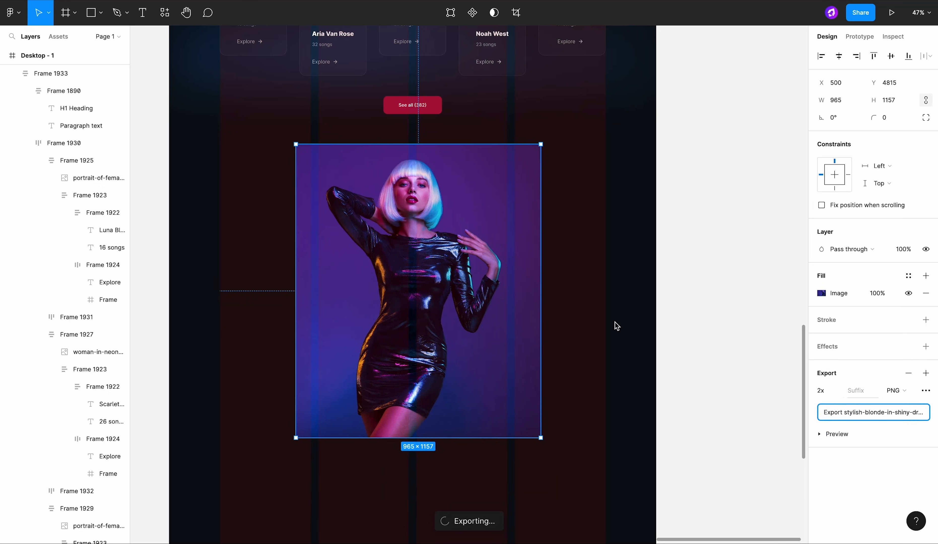
Step: Paste the background-free cut-out and delete the purple original photo
key(super+v)
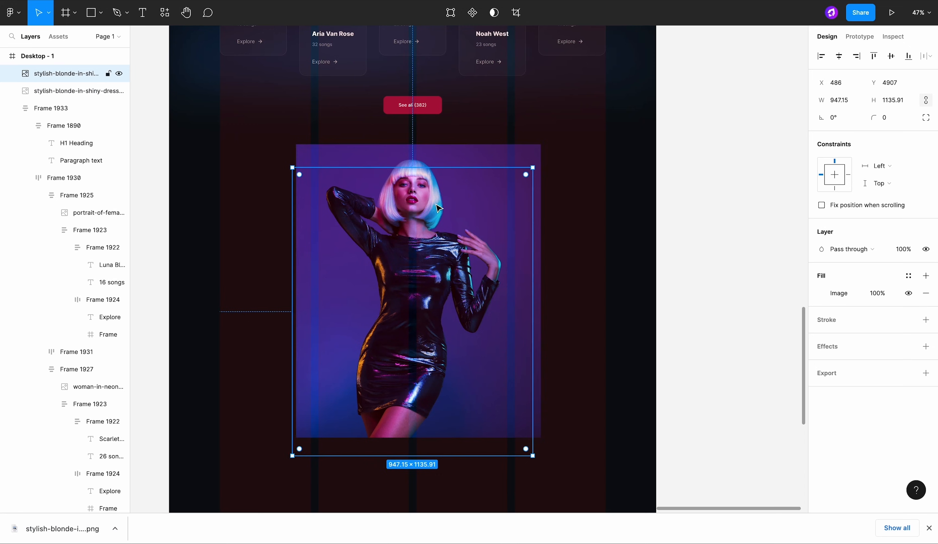
drag(436, 204, 499, 211)
drag(333, 219, 593, 210)
scroll(488, 251, down, 3)
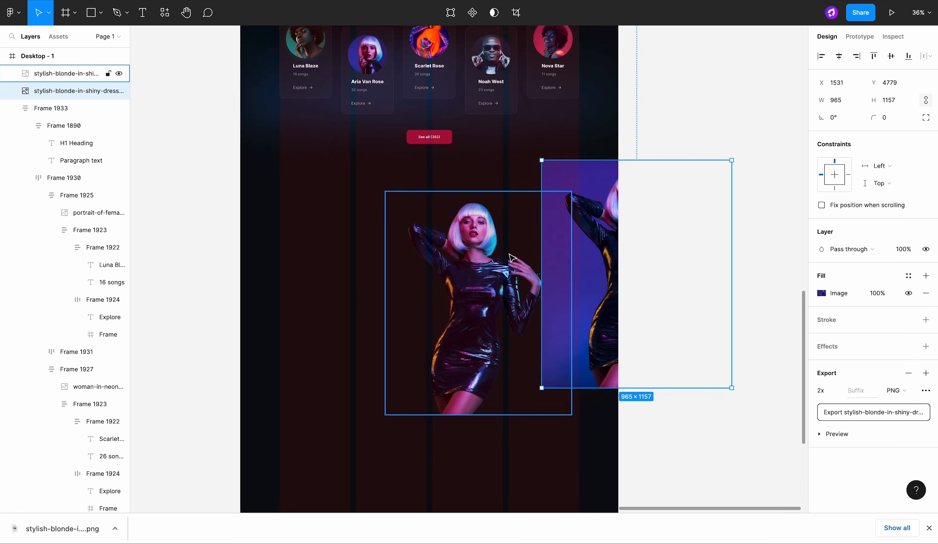
drag(487, 252, 471, 250)
click(582, 213)
key(BackSpace)
Step: Centre the cut-out horizontally on the page
click(507, 277)
scroll(507, 277, up, 3)
click(838, 56)
click(759, 115)
scroll(759, 114, down, 3)
scroll(758, 112, up, 3)
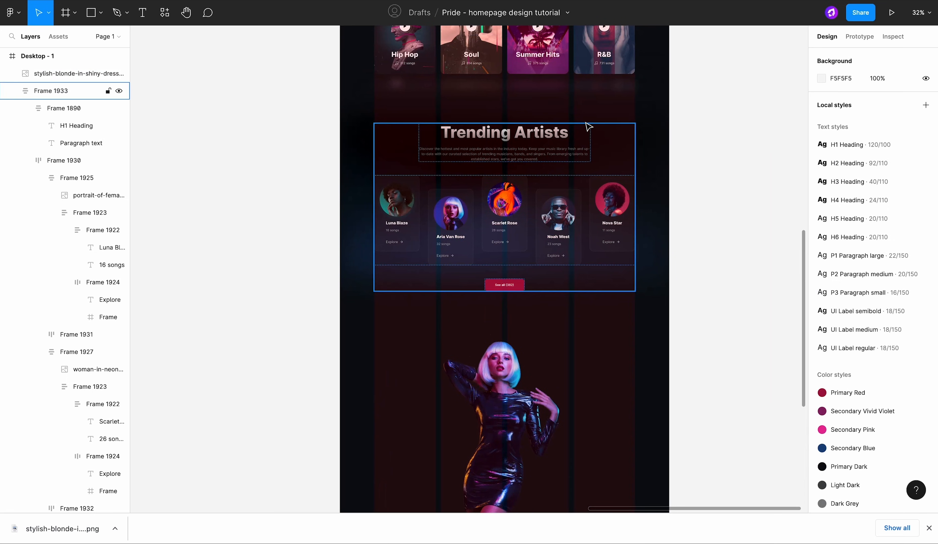
Step: Duplicate the Trending Artists heading block beside the cut-out and align it top-left
triple_click(560, 136)
click(629, 138)
double_click(556, 151)
alt+drag(555, 151, 536, 365)
scroll(521, 368, down, 2)
scroll(535, 366, up, 2)
click(408, 330)
drag(411, 323, 401, 367)
scroll(401, 368, up, 3)
click(874, 214)
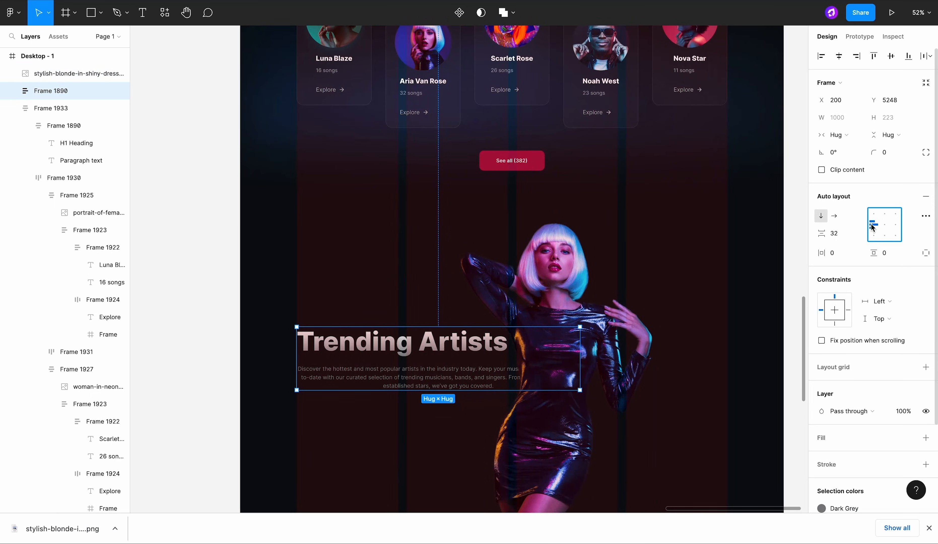
Step: Left-align the block's description paragraph and colour it Blue Grey
double_click(439, 383)
click(821, 222)
click(822, 253)
click(848, 395)
click(703, 393)
scroll(598, 378, down, 1)
scroll(560, 368, up, 3)
Step: Duplicate the paragraph above the heading and give the copy the H6 Heading style
double_click(455, 349)
double_click(373, 358)
drag(373, 355, 379, 295)
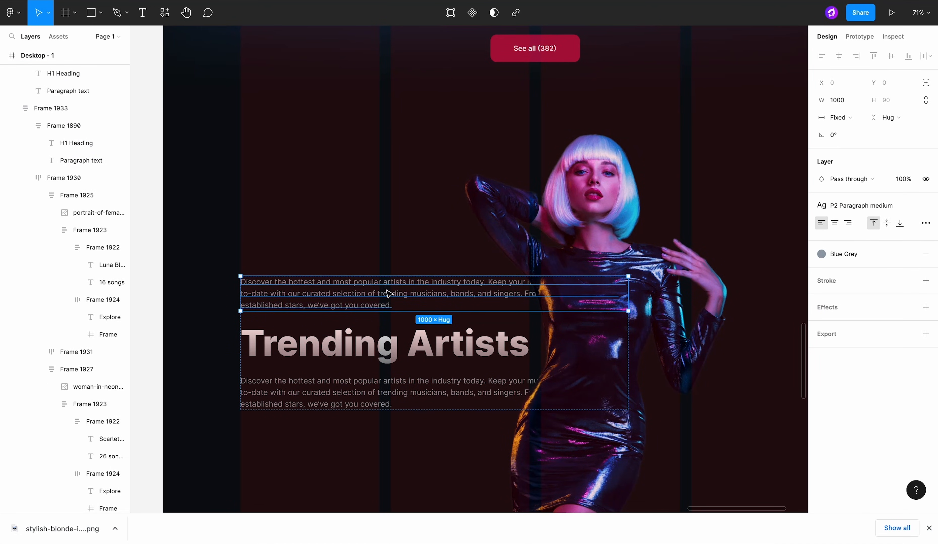
click(849, 205)
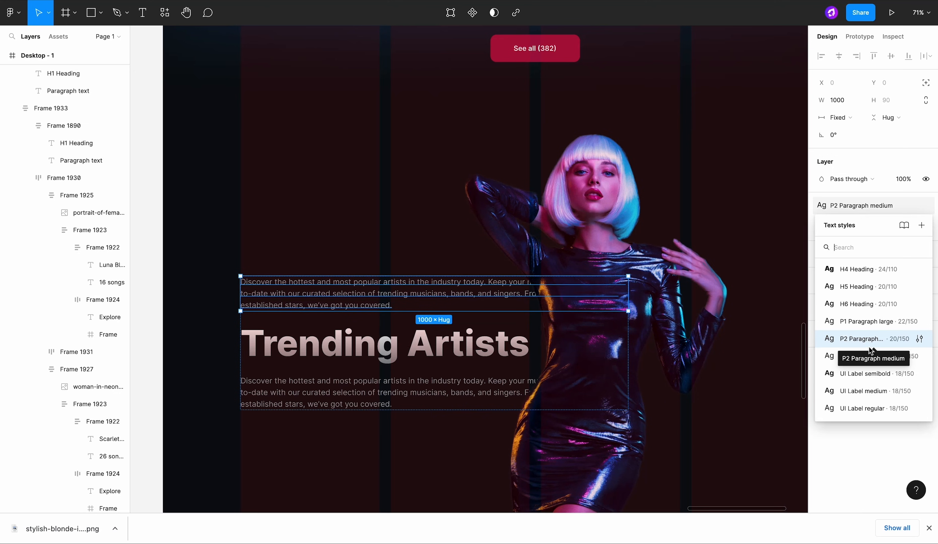
click(412, 393)
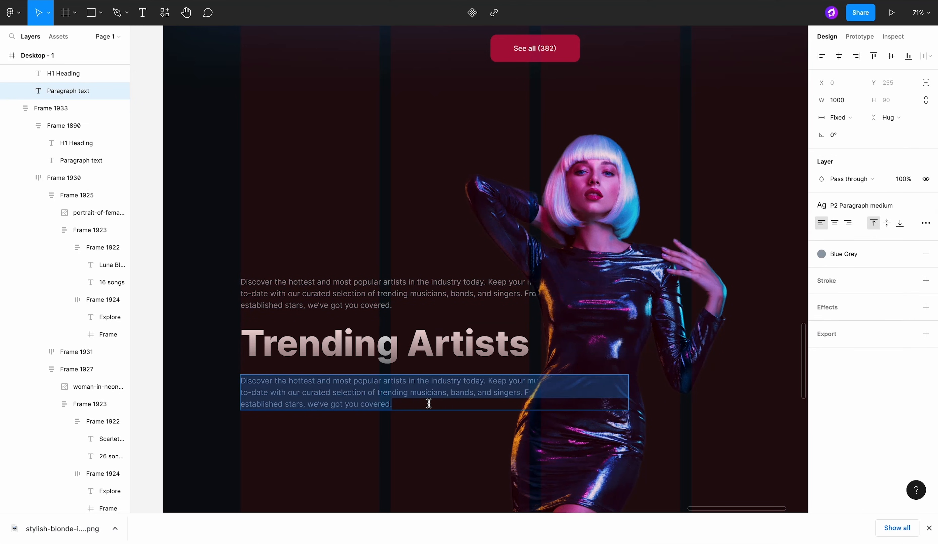
click(860, 205)
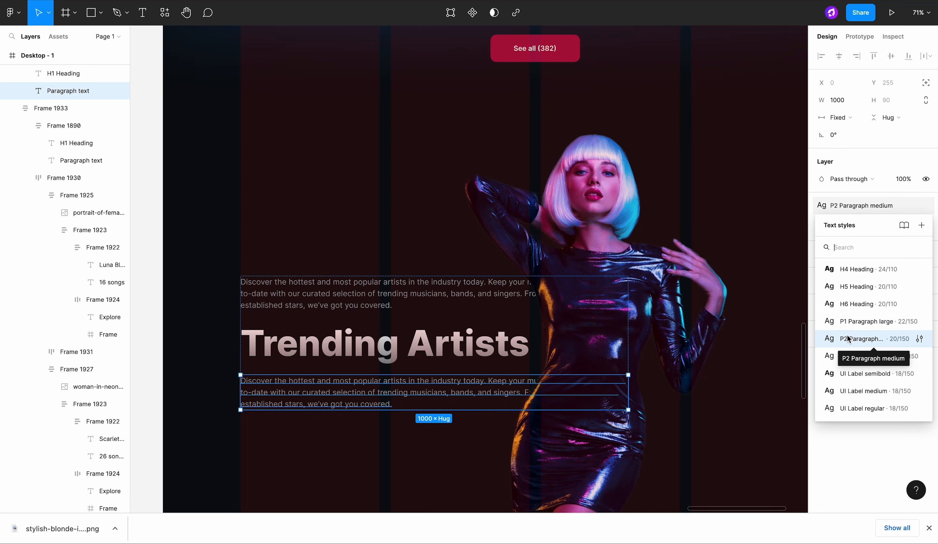
click(919, 338)
click(718, 217)
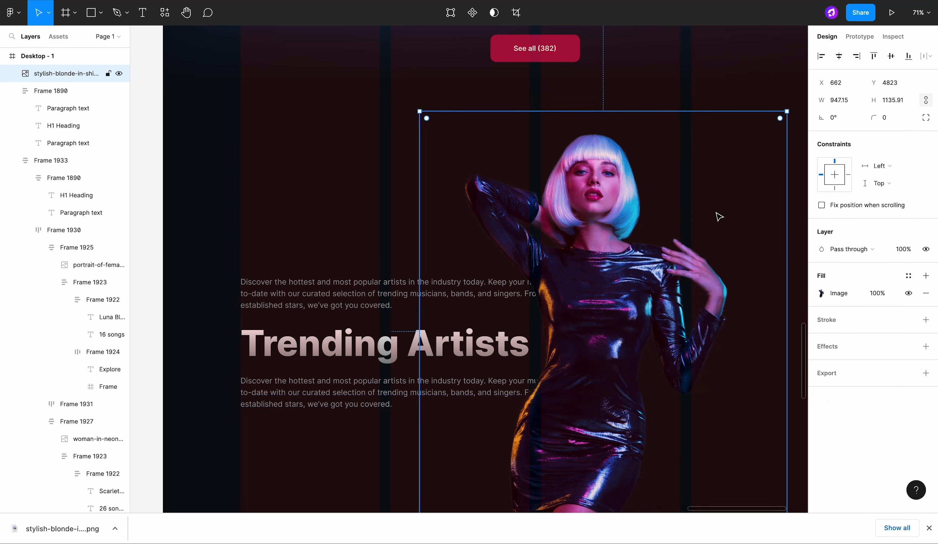
click(410, 283)
click(845, 205)
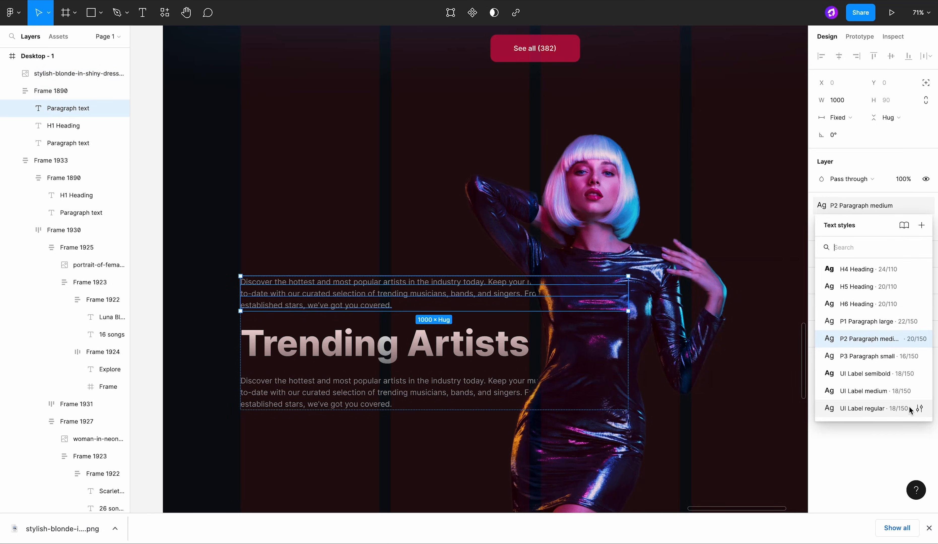
click(904, 304)
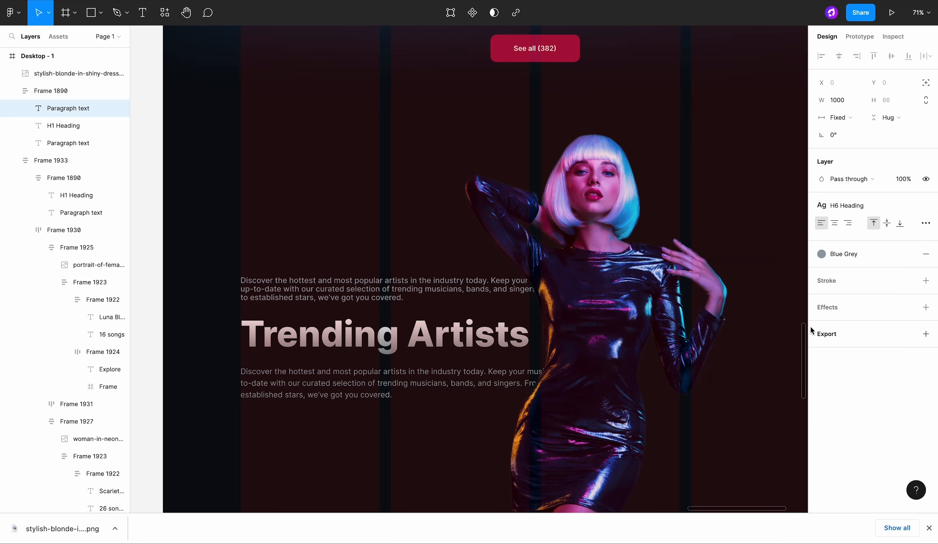
Step: Change the H6 copy to read 'Only on Pride', with width hugging its text
double_click(390, 281)
text(Only on Pride)
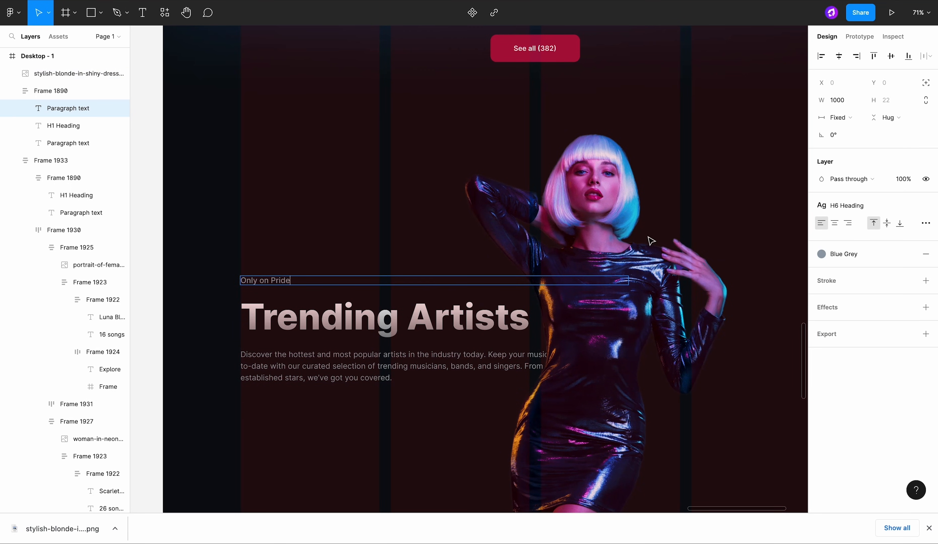
click(926, 223)
click(759, 340)
Step: Give the heading the H1 Heading style and retitle it 'Aria Van Rose'
click(493, 317)
click(798, 227)
click(856, 206)
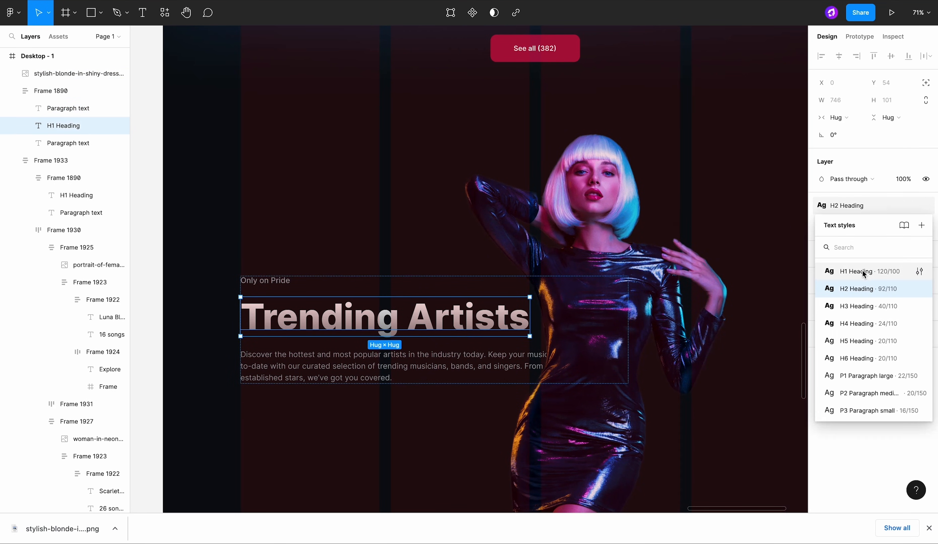
click(867, 271)
key(Return)
text(A)
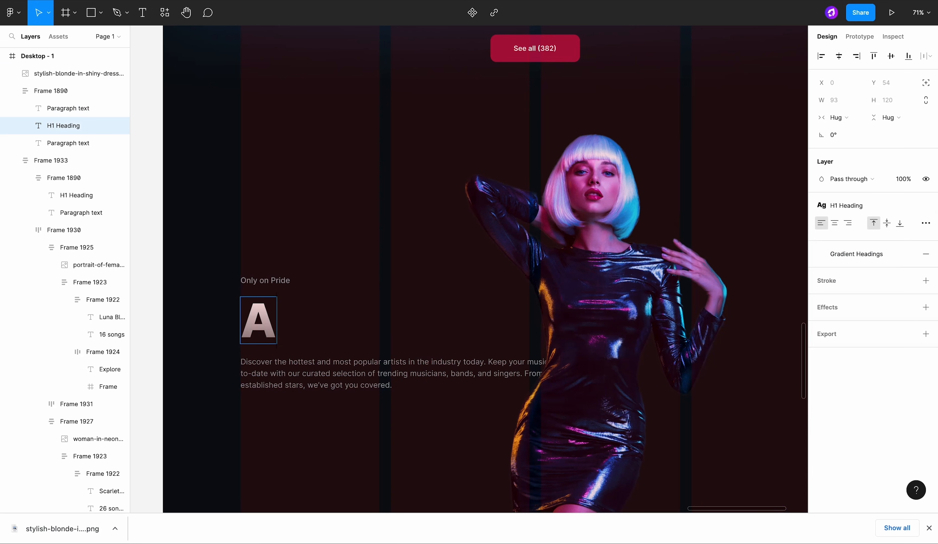
text(ria Van Rose)
key(Escape)
click(339, 408)
Step: Rewrite the paragraph as a short Aria bio ending 'emotive performances', wrapped to two lines
scroll(344, 385, up, 3)
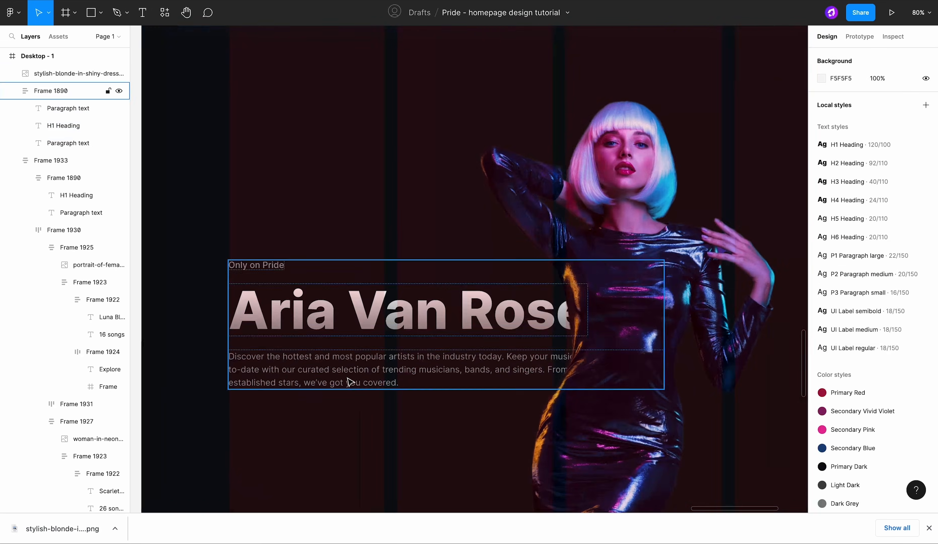
double_click(348, 381)
scroll(348, 382, up, 3)
key(Return)
text(Aria Van Rose is a)
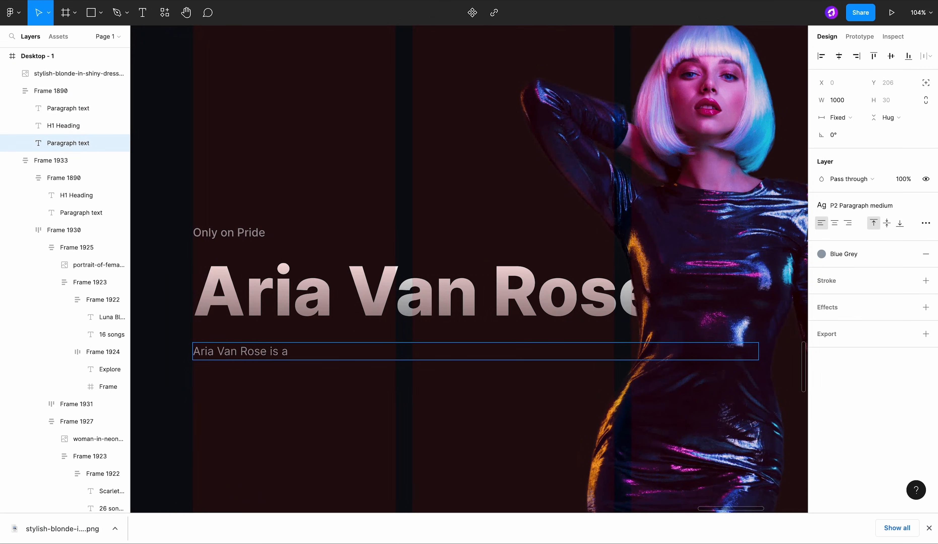
key(BackSpace)
key(BackSpace)
key(BackSpace)
text(the music industry captivating a)
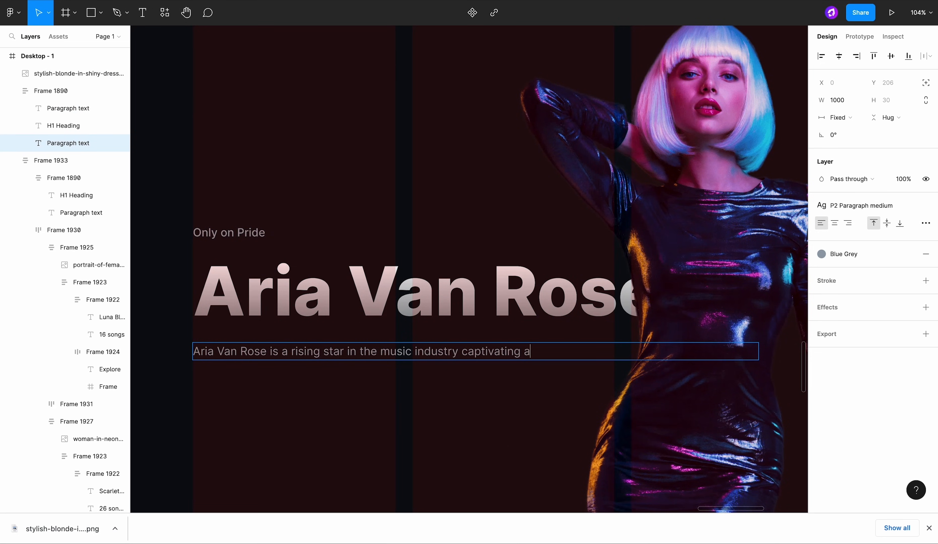
text(ith her)
key(Escape)
drag(759, 354, 484, 376)
double_click(476, 370)
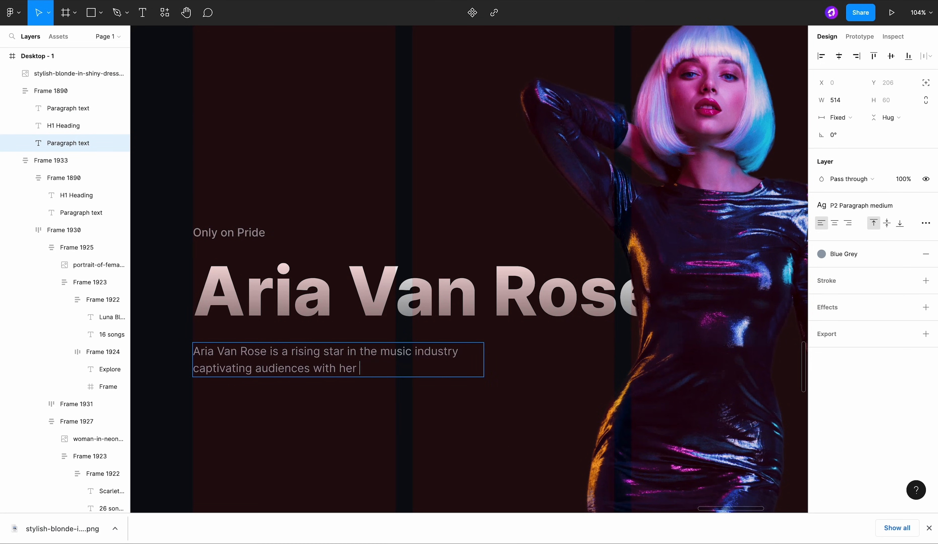
text(d emotive preformances.)
right_click(299, 388)
click(313, 394)
click(349, 406)
Step: Narrow the hero text block to a 560-wide frame
scroll(348, 406, down, 3)
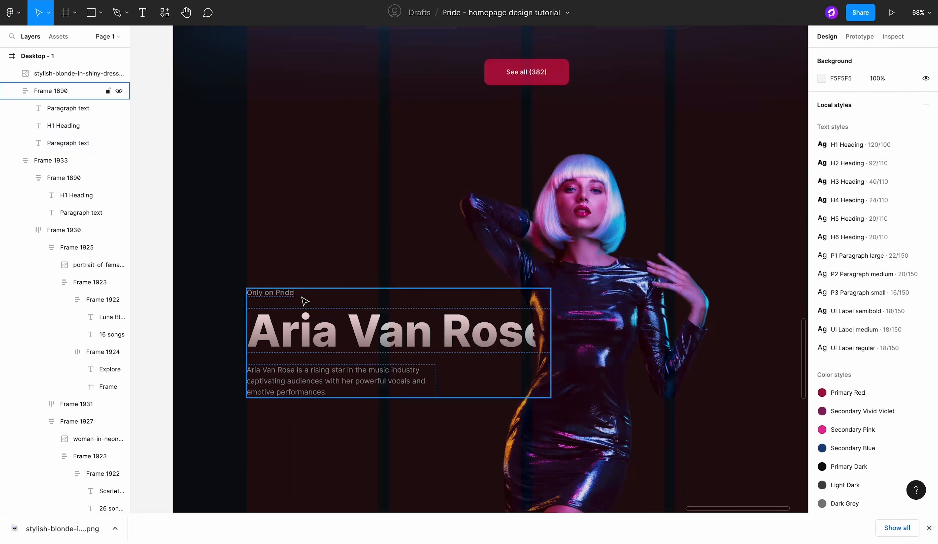
click(303, 299)
drag(550, 326, 462, 326)
Step: Make the Aria Van Rose heading, Only on Pride label and bio fill the block's width
scroll(488, 326, down, 4)
scroll(488, 331, up, 2)
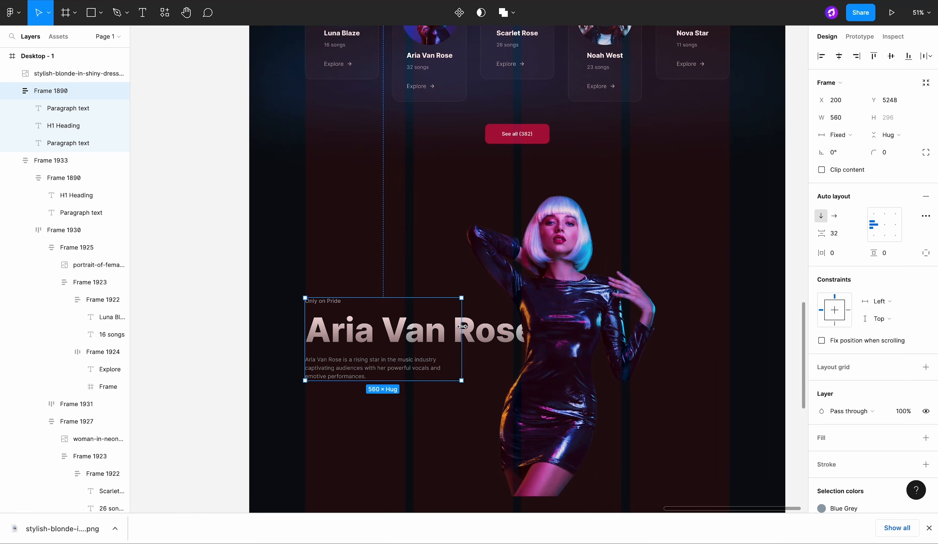
click(486, 302)
scroll(486, 301, down, 1)
double_click(408, 327)
click(841, 117)
click(846, 130)
key(shift+Tab)
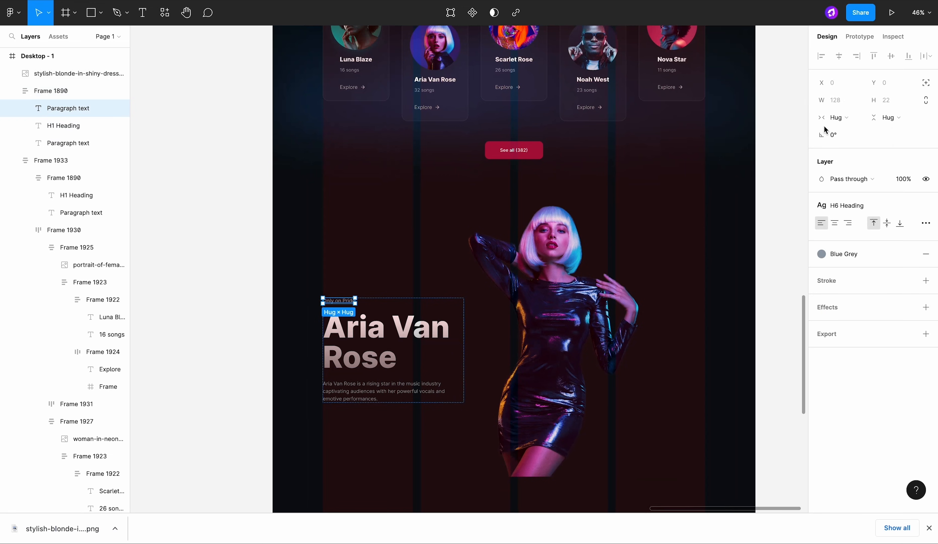
click(835, 118)
click(837, 129)
click(385, 390)
click(855, 119)
Step: Narrow the blonde portrait to 713 × 1135.91 and shift it slightly left
click(850, 141)
click(620, 240)
scroll(619, 239, down, 3)
drag(620, 240, 605, 243)
scroll(599, 245, right, 1)
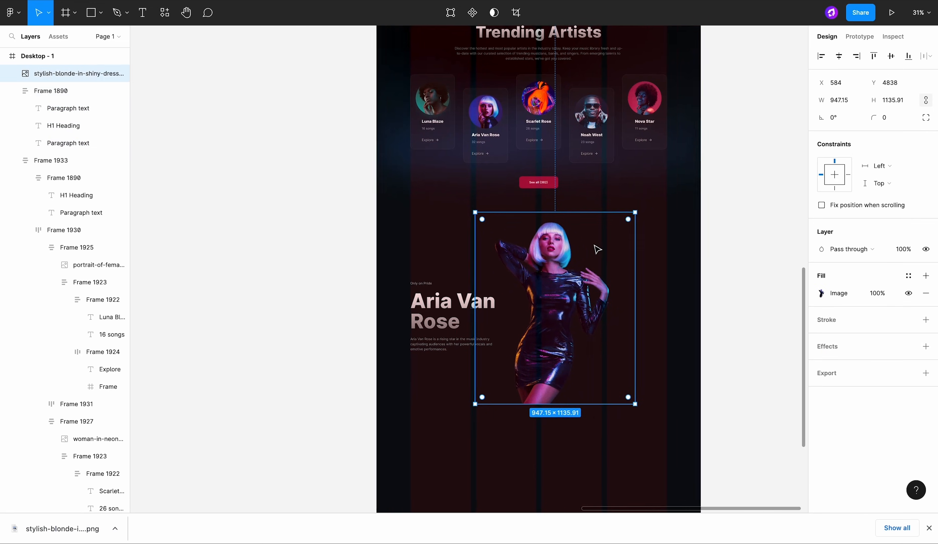
scroll(595, 246, right, 1)
key(Escape)
drag(563, 281, 543, 279)
click(614, 273)
scroll(606, 299, up, 3)
Step: Pull the Only on Pride label out of Frame 1890 to the portrait's right
click(326, 296)
click(325, 296)
drag(325, 296, 530, 261)
double_click(571, 265)
scroll(570, 265, right, 1)
key(Escape)
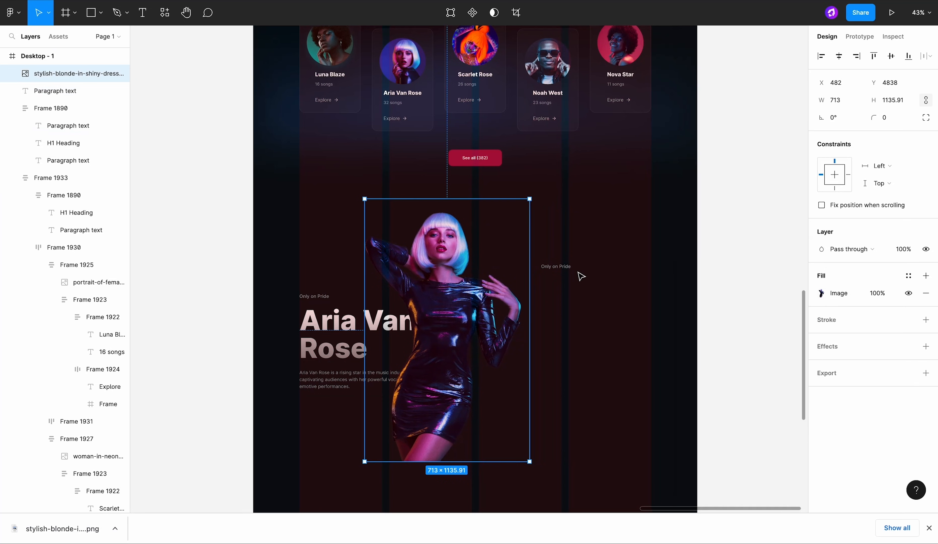
scroll(474, 268, up, 4)
click(253, 266)
Step: Retype the 'Only on Pride' label as 'Latest Songs'
scroll(254, 266, up, 1)
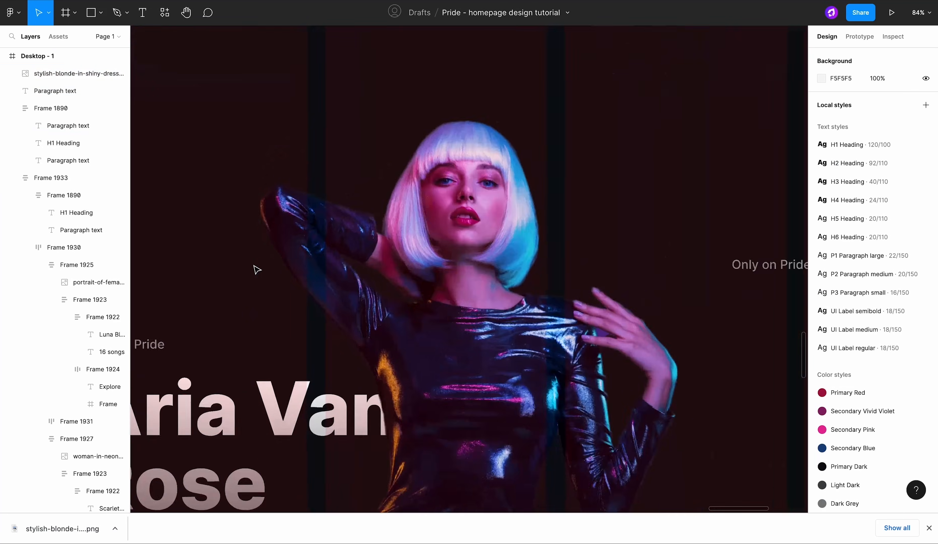
scroll(258, 267, down, 3)
scroll(266, 268, right, 2)
double_click(434, 281)
text(Latest song)
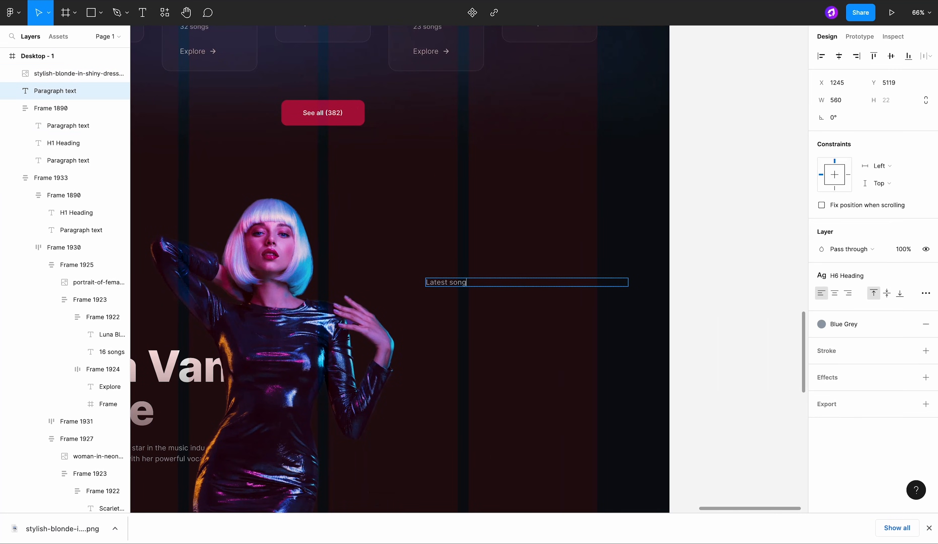
text(s)
key(Escape)
double_click(452, 282)
scroll(451, 282, up, 3)
click(452, 281)
key(BackSpace)
text(S)
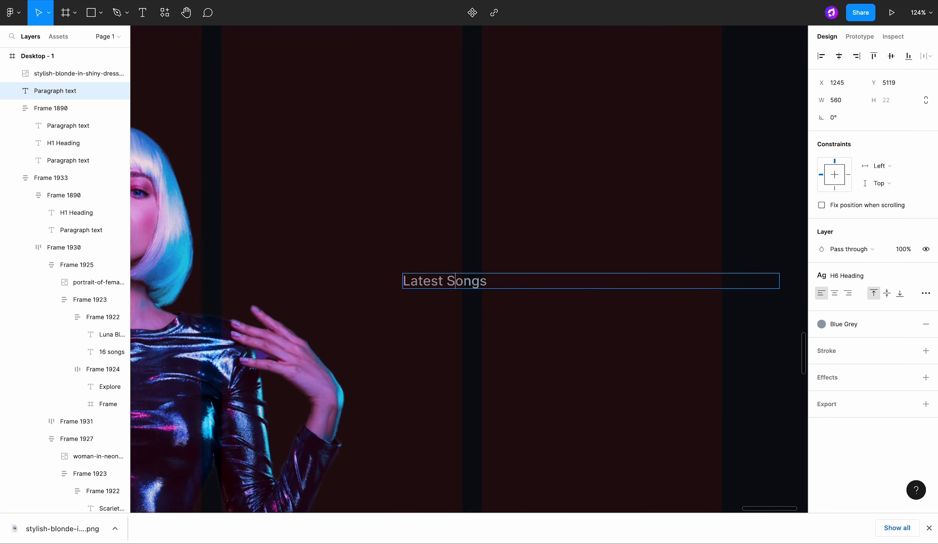
key(Escape)
Step: Make the Latest Songs text box auto width and apply the H4 Heading style
click(926, 293)
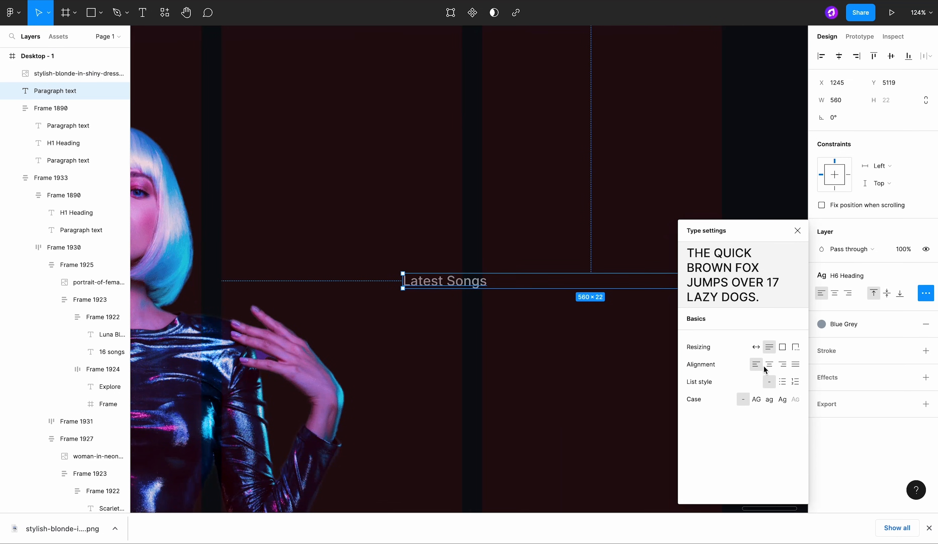
click(756, 347)
click(471, 299)
click(466, 286)
click(847, 276)
click(886, 383)
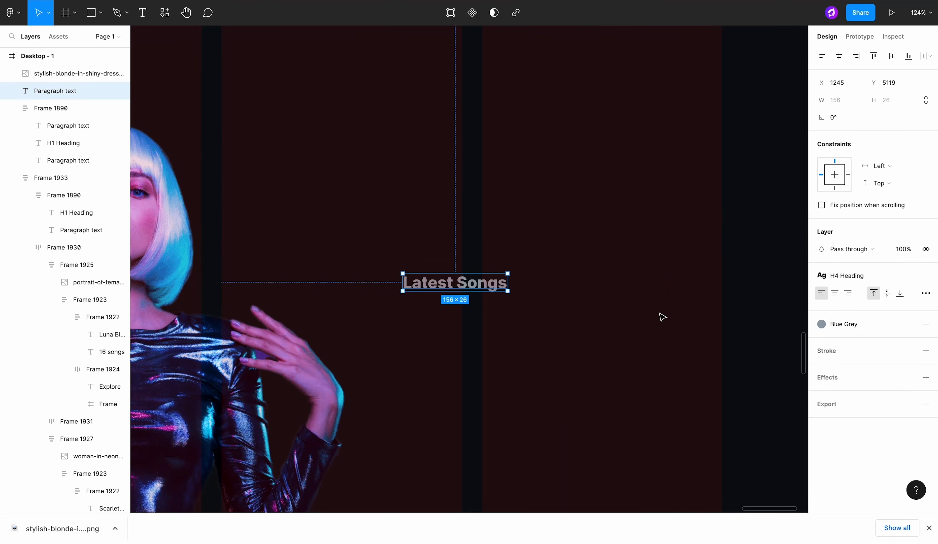
Step: Duplicate Latest Songs to the right and give the copy the UI Label medium style
drag(483, 292, 673, 292)
click(847, 276)
scroll(881, 385, down, 3)
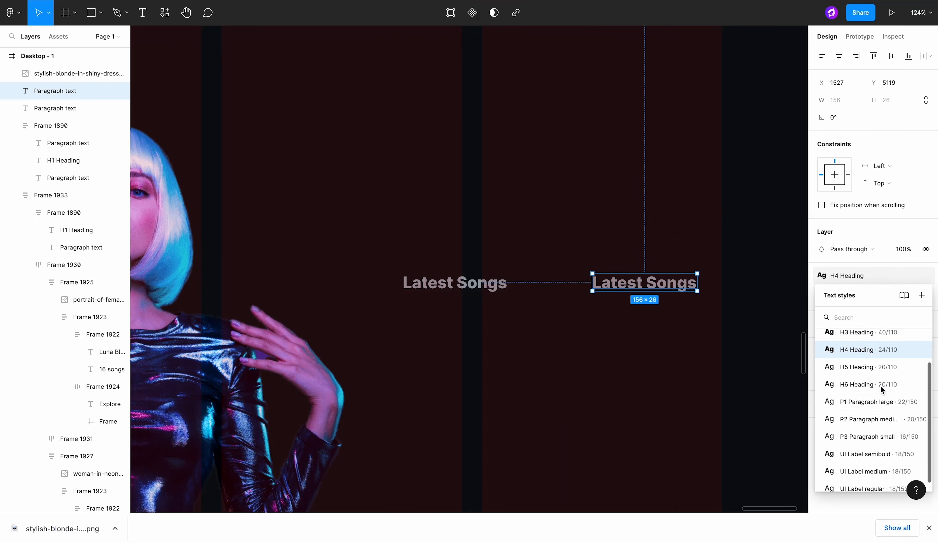
click(875, 454)
Step: Edit the H4 Heading text style so its weight is Semi Bold
key(Tab)
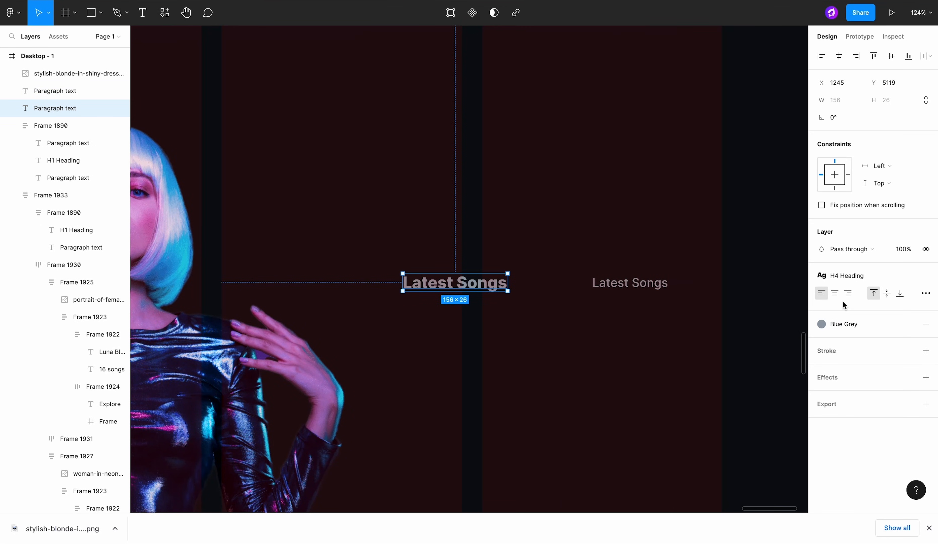
click(886, 276)
click(925, 277)
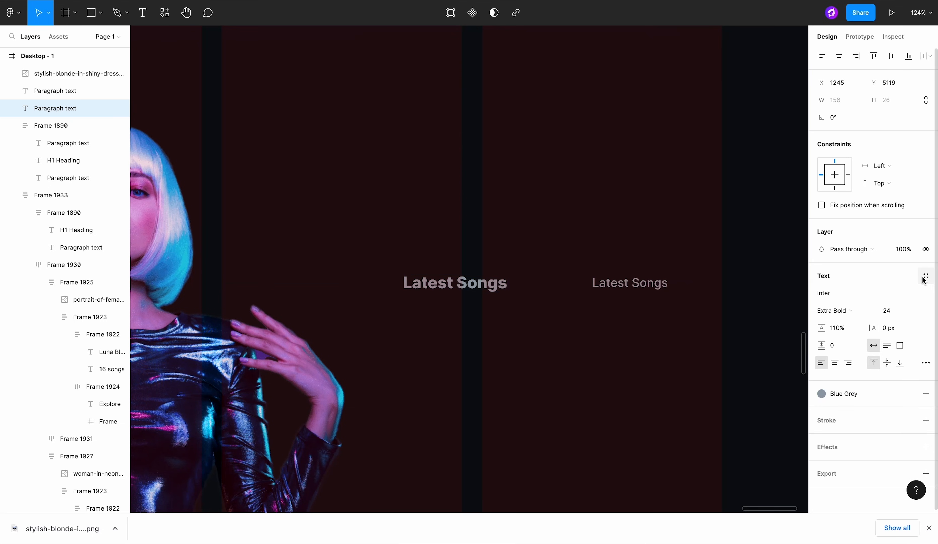
key(super+z)
click(858, 274)
click(858, 274)
click(824, 280)
click(919, 394)
click(694, 458)
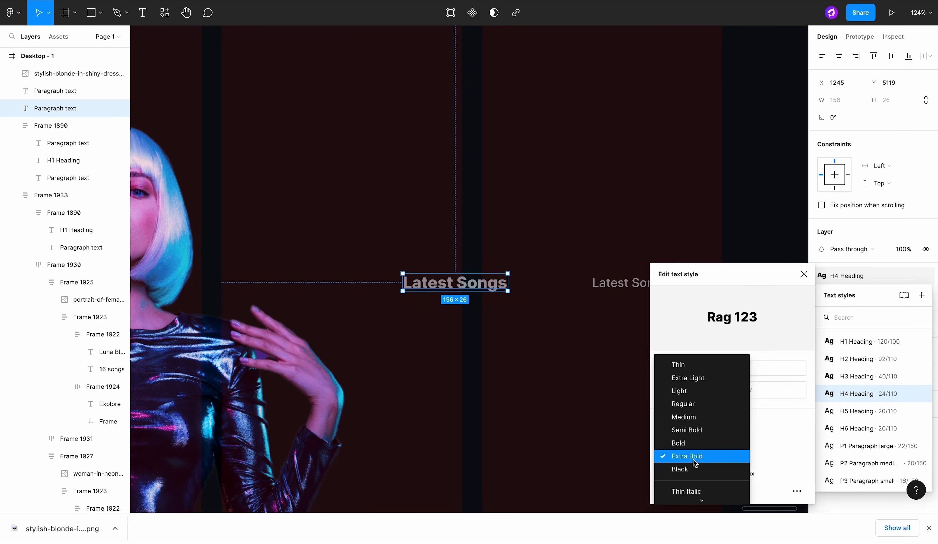
click(695, 432)
click(600, 412)
Step: Change the right-hand copy's text to 'View all'
click(620, 298)
double_click(622, 283)
text(View)
click(628, 293)
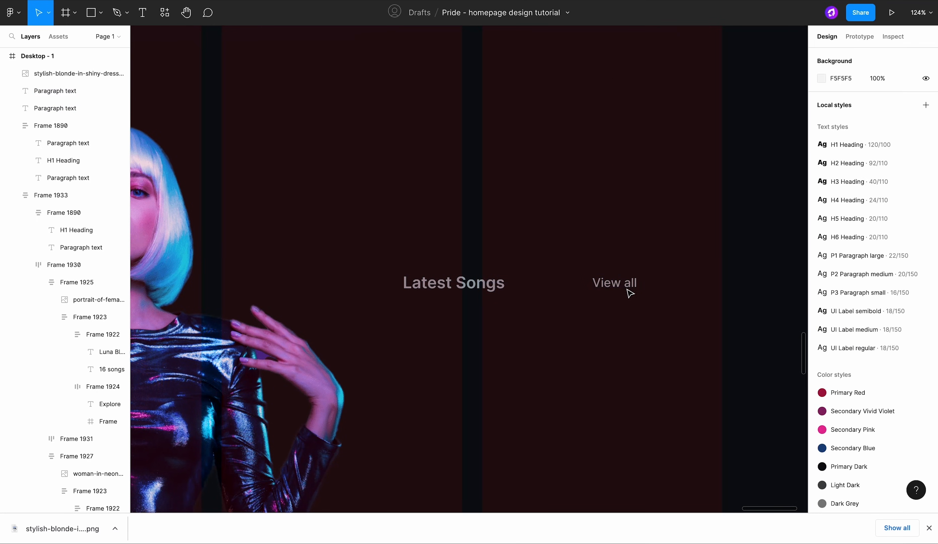
Step: Color the Latest Songs heading White, leaving View all's color unchanged
click(453, 283)
click(841, 324)
scroll(858, 389, down, 4)
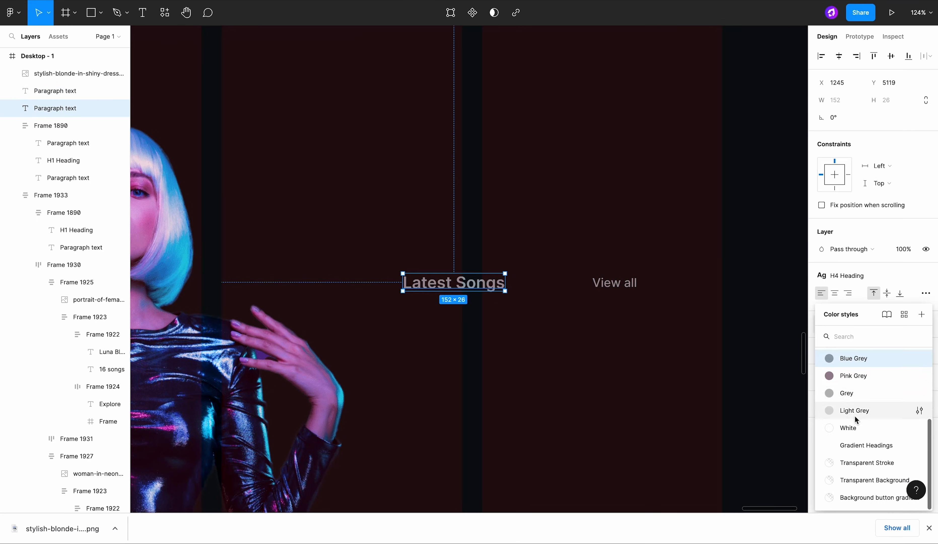
click(833, 411)
click(708, 381)
click(615, 282)
click(841, 324)
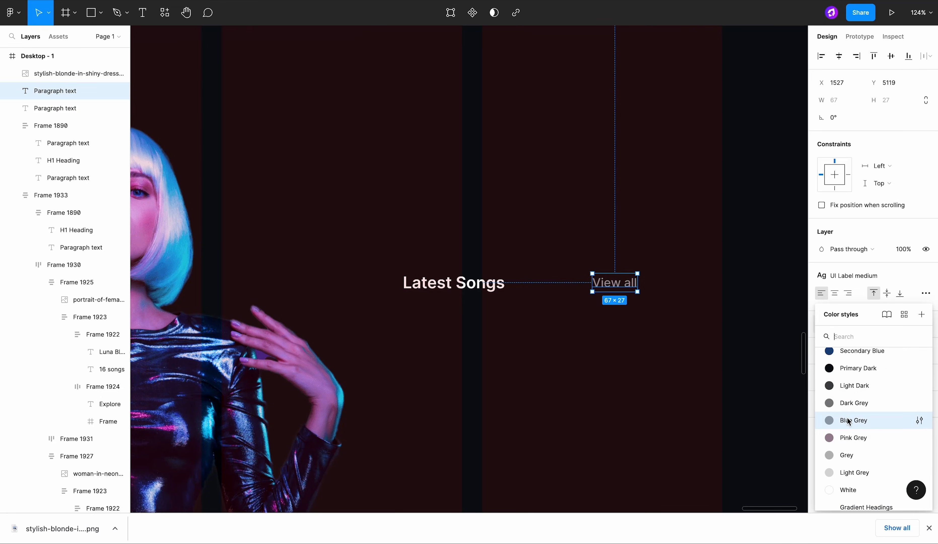
click(744, 393)
click(615, 283)
click(662, 284)
Step: Copy View all below as an 'Echoes Of Yesterday' title and shift it left
drag(615, 283, 620, 335)
double_click(620, 335)
text(Echoes Of Yesterday)
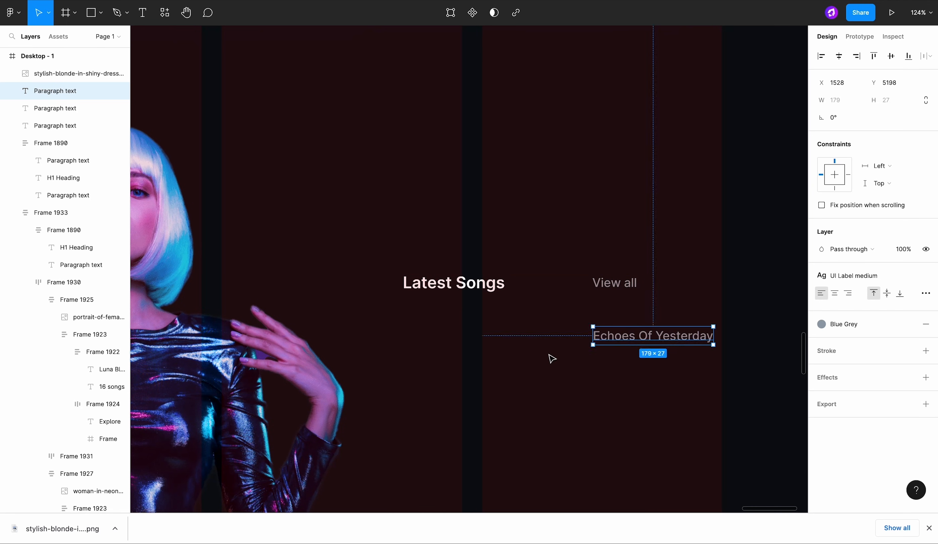
click(548, 355)
drag(610, 337, 511, 339)
click(821, 324)
Step: Color the title Dark Grey and add an artist-name copy below in UI Label regular
click(841, 403)
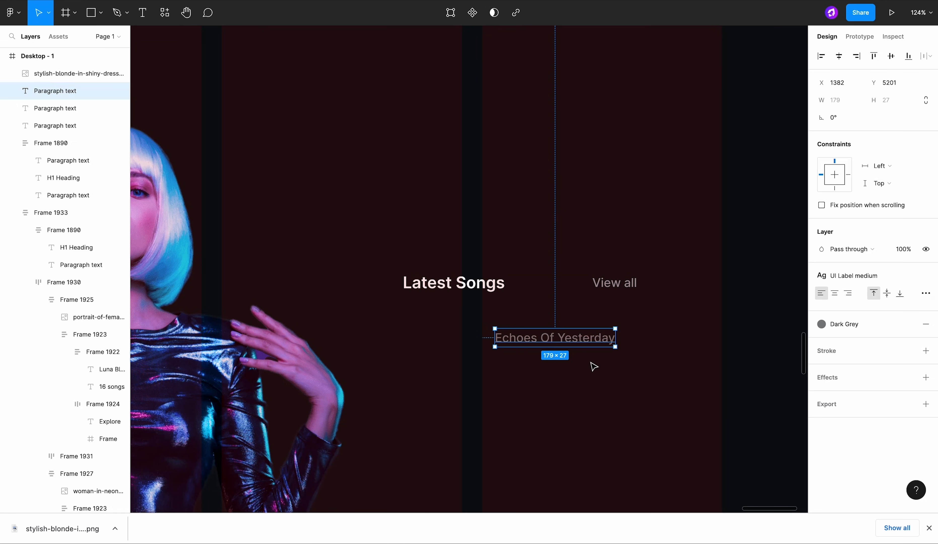
key(ctrl+d)
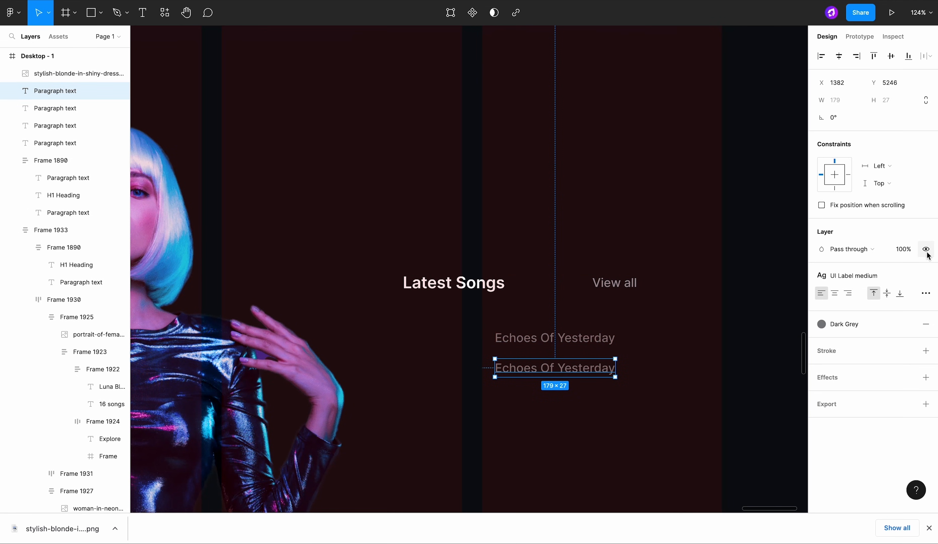
click(860, 273)
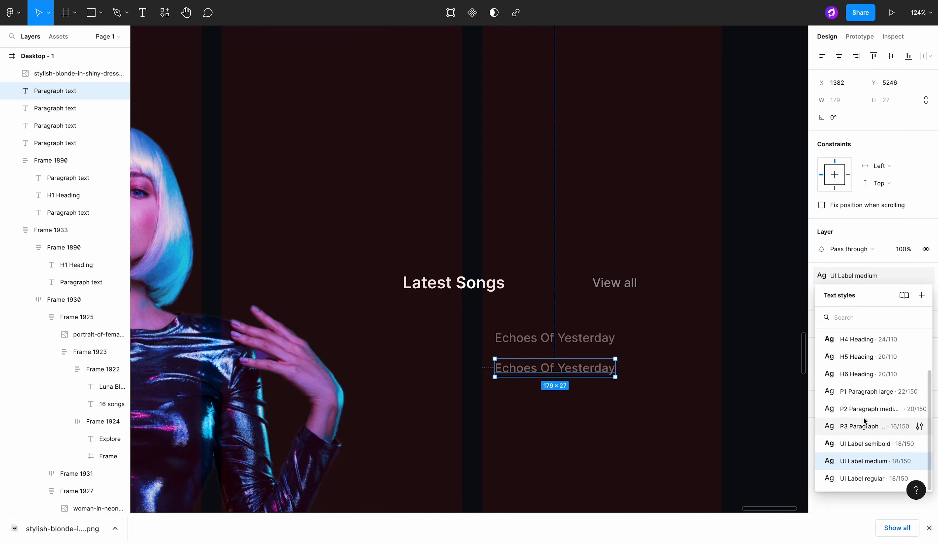
click(858, 479)
double_click(587, 369)
text(`s)
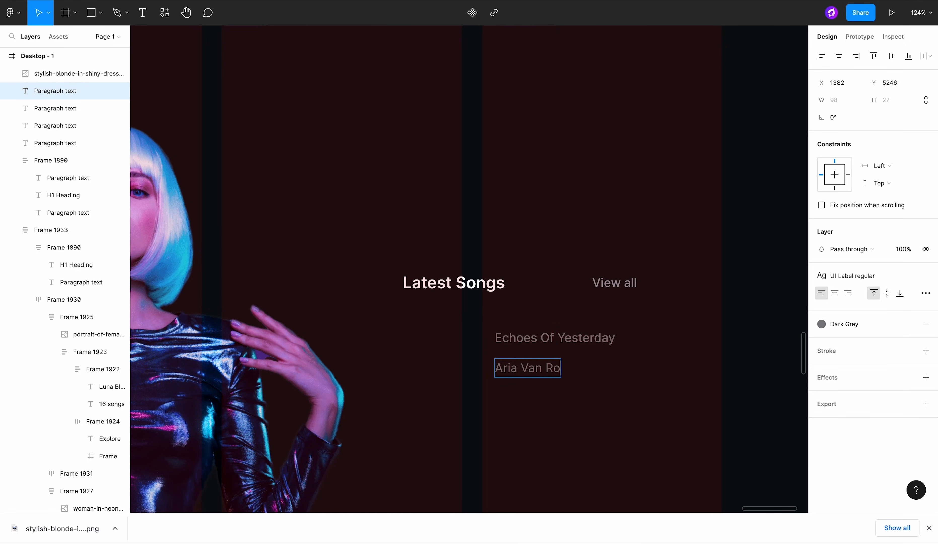
click(590, 421)
Step: Color the Echoes Of Yesterday title White
click(549, 337)
click(833, 325)
scroll(853, 380, up, 3)
scroll(853, 381, down, 5)
click(852, 426)
click(641, 417)
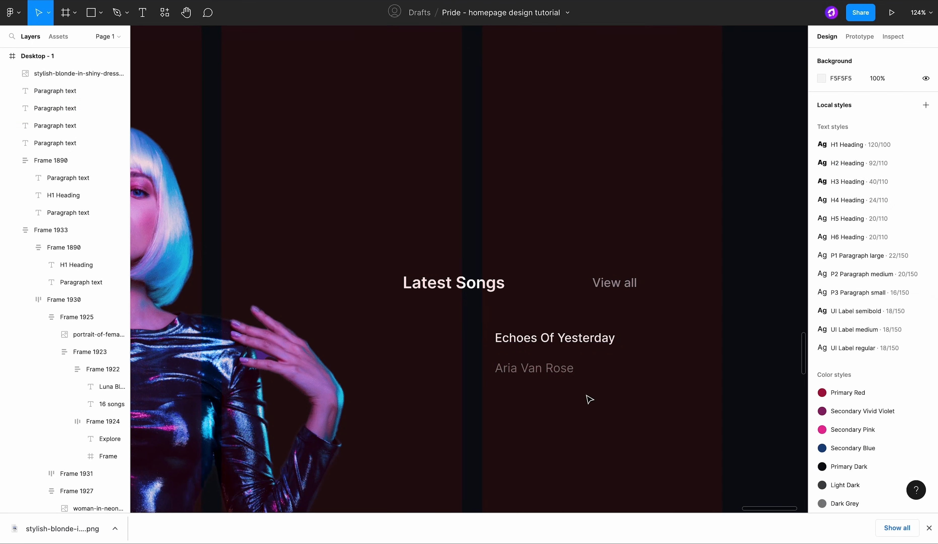
Step: Wrap the title and artist line in an auto-layout frame with an 8 px gap
click(553, 373)
shift+click(554, 340)
key(shift+a)
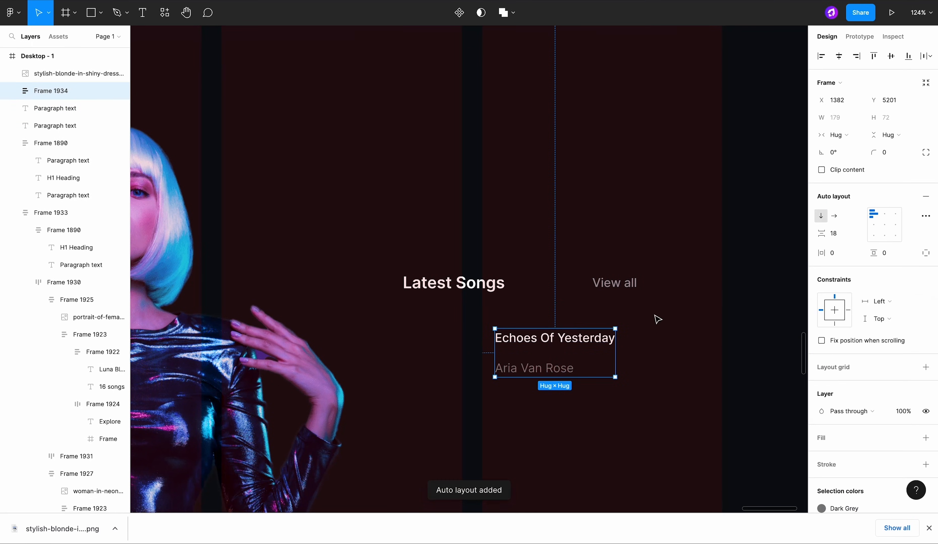
key(Return)
Step: Duplicate the seven image library tiles and move the copies onto the homepage below Aria Van Rose
click(712, 322)
scroll(712, 322, down, 10)
scroll(663, 175, up, 3)
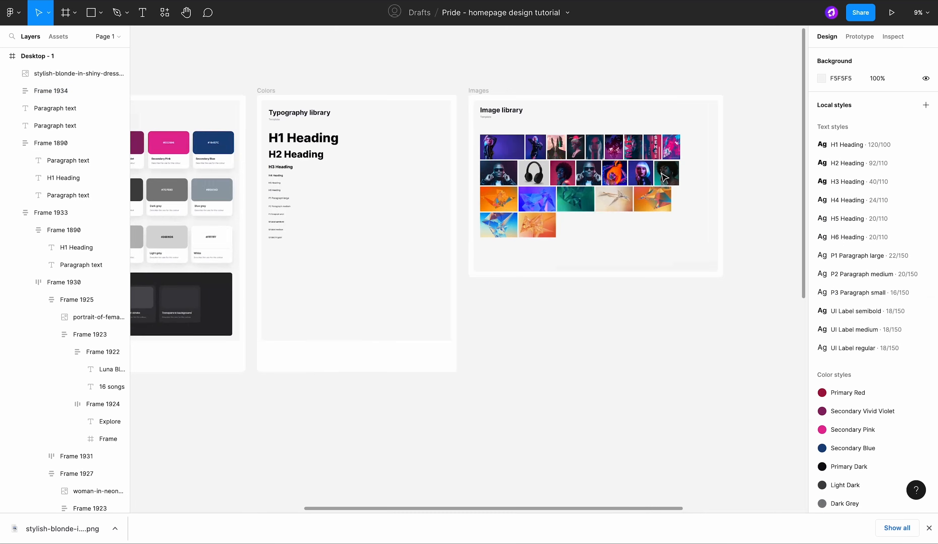
scroll(664, 177, up, 5)
click(649, 211)
shift+click(593, 210)
shift+click(538, 211)
shift+click(482, 210)
shift+click(442, 216)
shift+click(428, 248)
shift+click(478, 261)
scroll(476, 258, down, 5)
drag(476, 259, 480, 402)
scroll(479, 400, down, 5)
drag(426, 218, 595, 329)
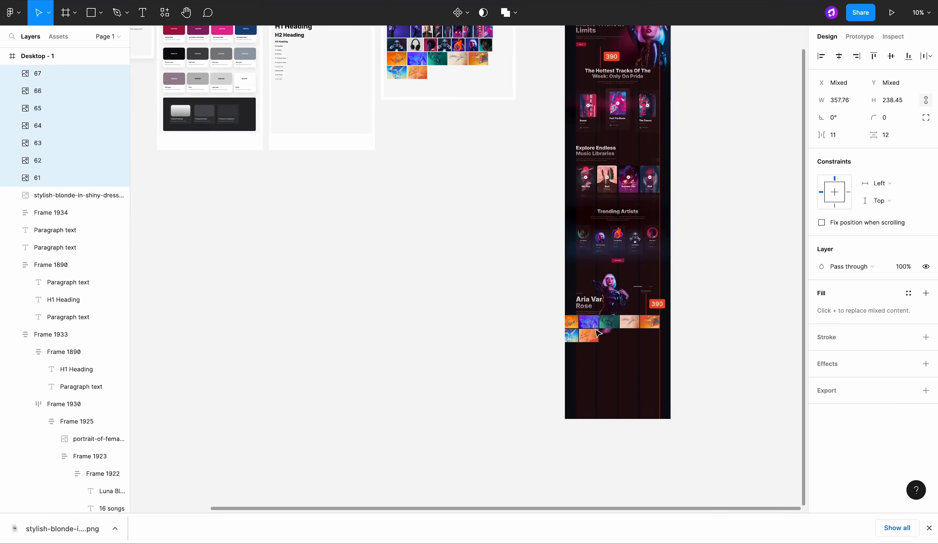
scroll(596, 333, up, 10)
Step: Trim the orange and purple image tiles into squares
click(495, 306)
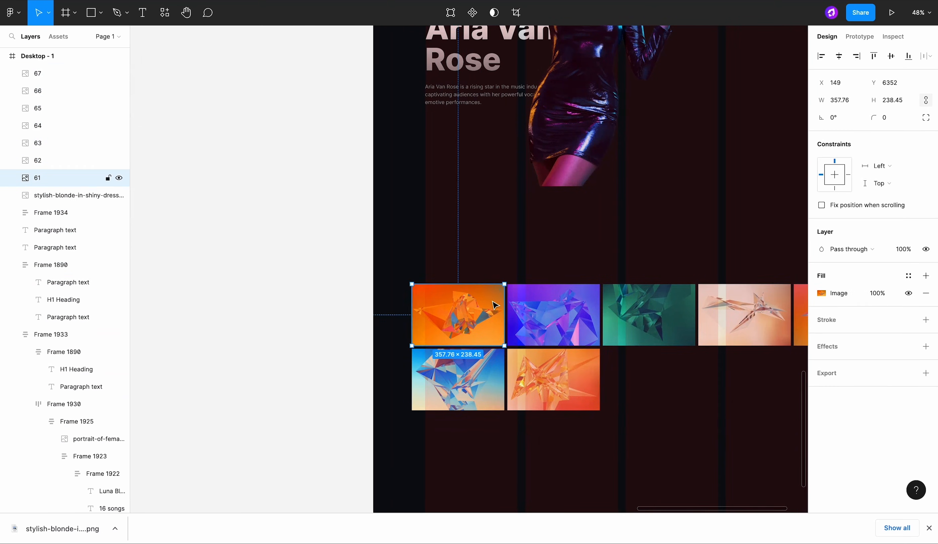
scroll(495, 306, up, 4)
drag(509, 317, 493, 317)
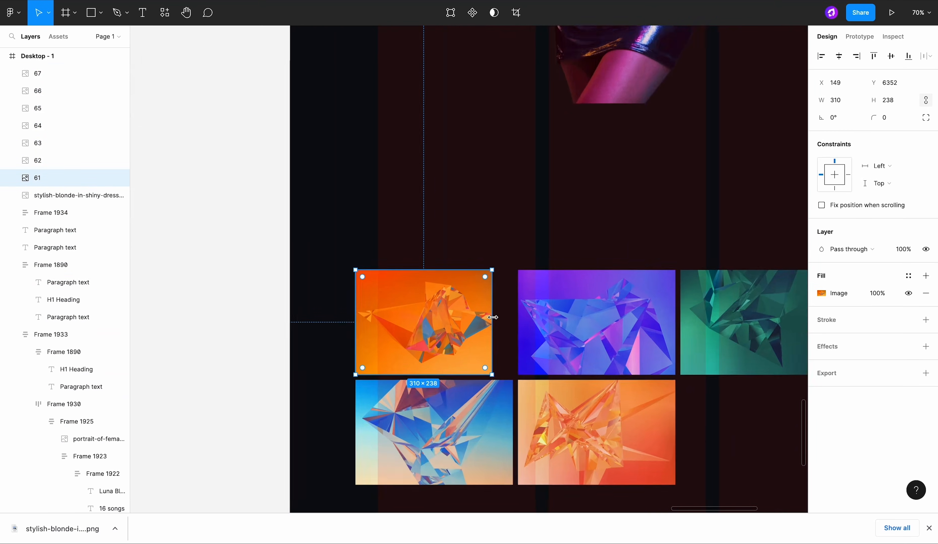
scroll(493, 318, up, 3)
drag(315, 331, 347, 332)
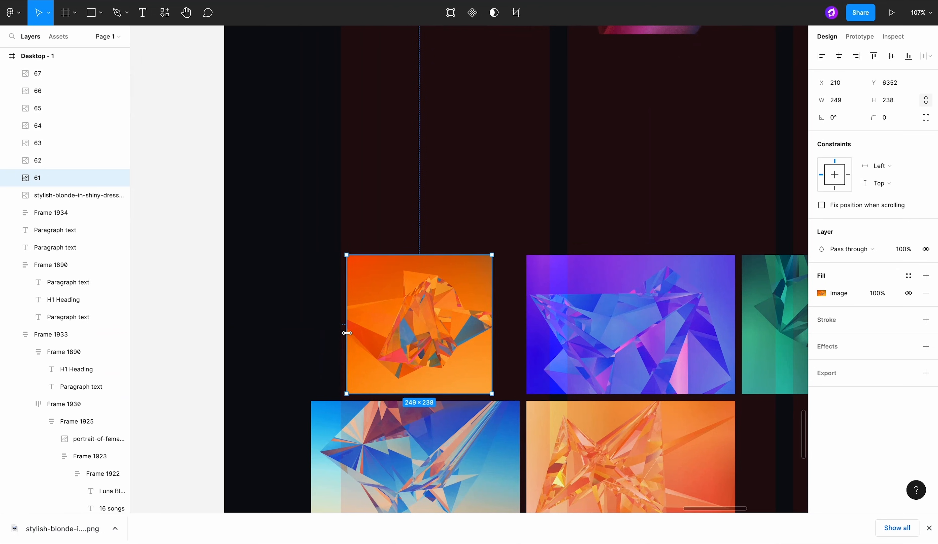
click(607, 287)
scroll(607, 287, down, 5)
drag(551, 305, 532, 302)
drag(428, 313, 444, 314)
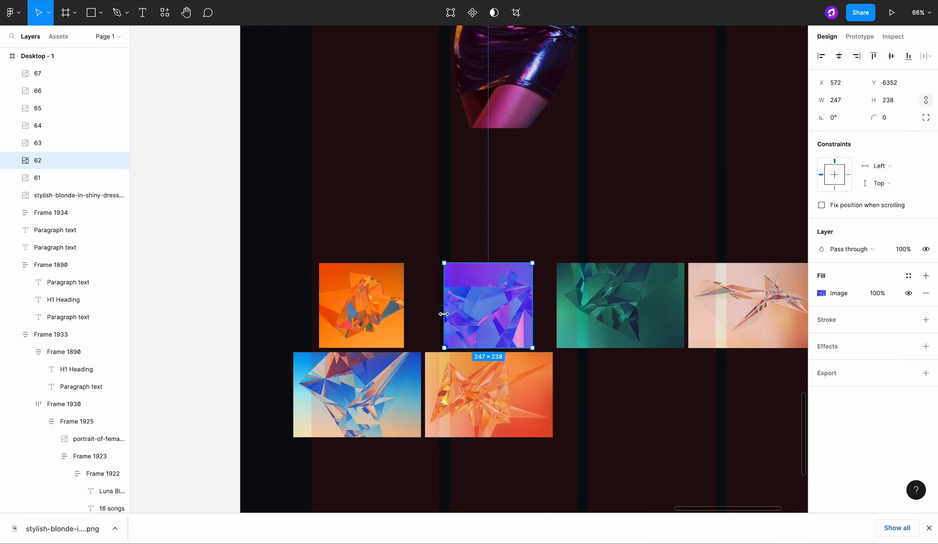
Step: Wrap the orange tile in a frame and put the purple image in a duplicate frame
click(361, 310)
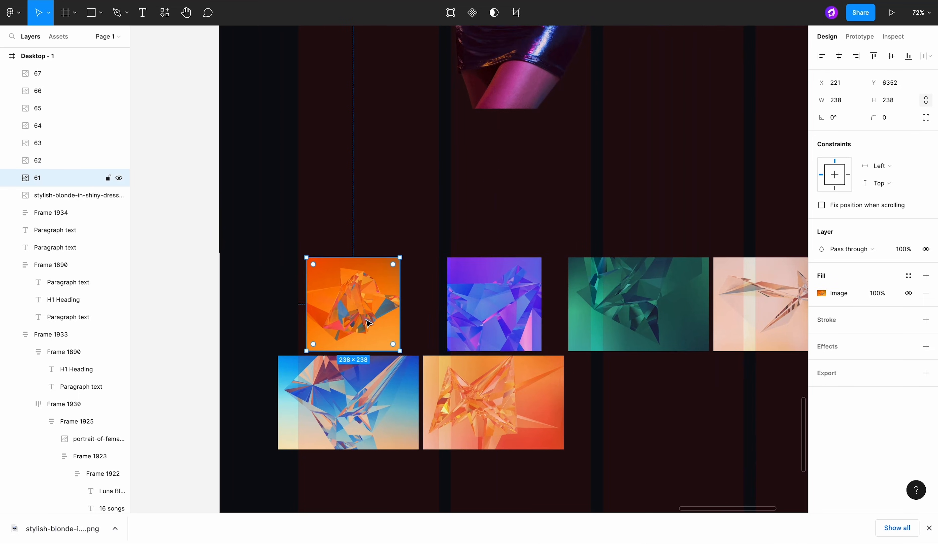
scroll(363, 321, up, 5)
right_click(368, 321)
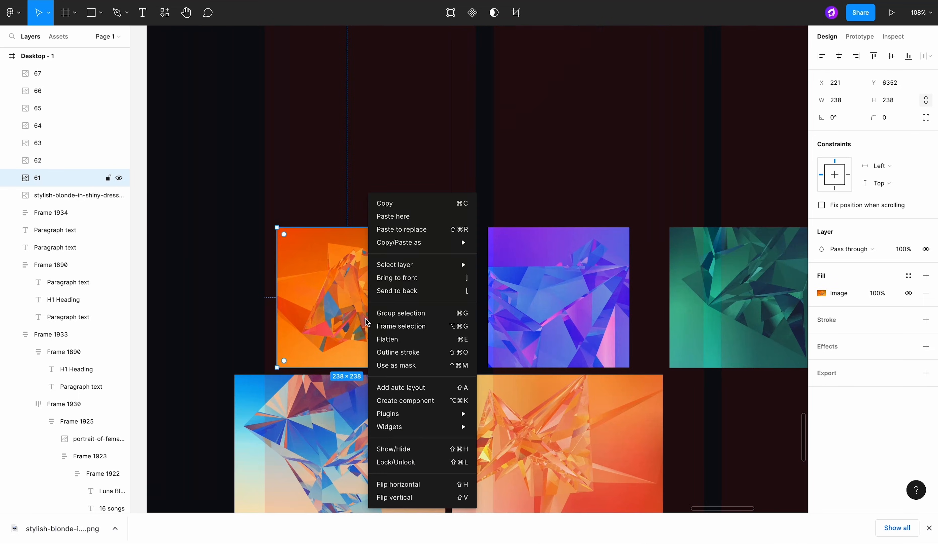
click(413, 325)
scroll(412, 324, down, 5)
drag(396, 322, 394, 224)
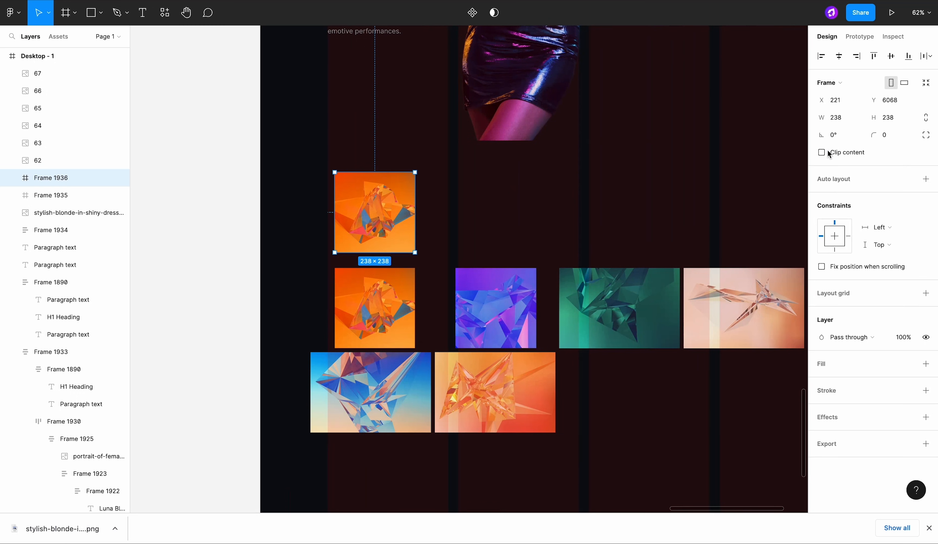
drag(501, 305, 389, 209)
scroll(387, 208, up, 3)
scroll(389, 204, up, 5)
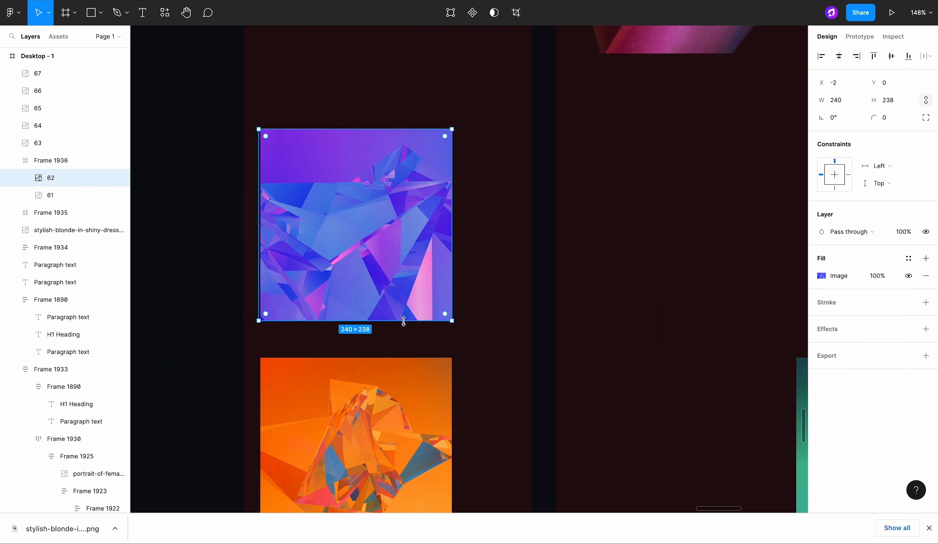
click(70, 193)
key(BackSpace)
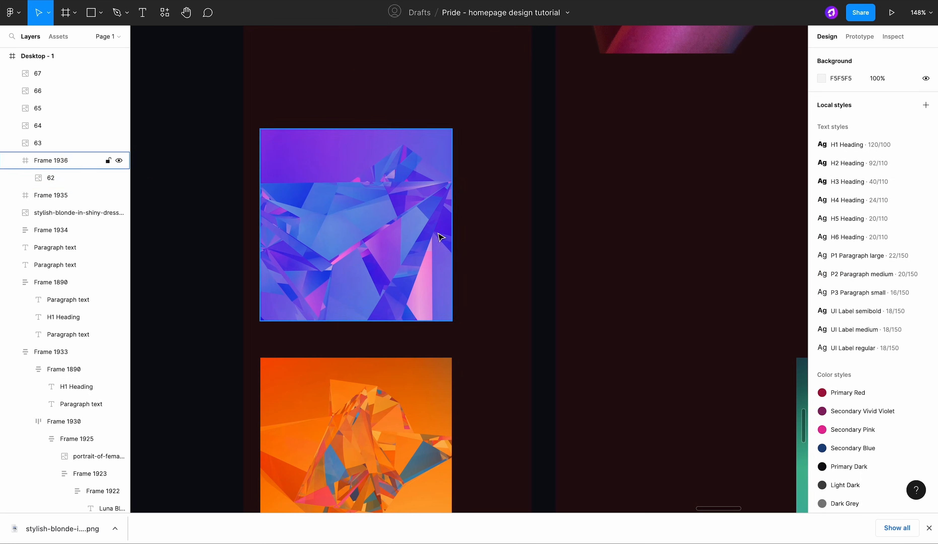
Step: Make frame copies holding the green and pink crystal images, deleting the leftover copies behind them
click(69, 161)
scroll(437, 236, down, 5)
key(ctrl+d)
drag(677, 310, 531, 227)
scroll(515, 226, up, 2)
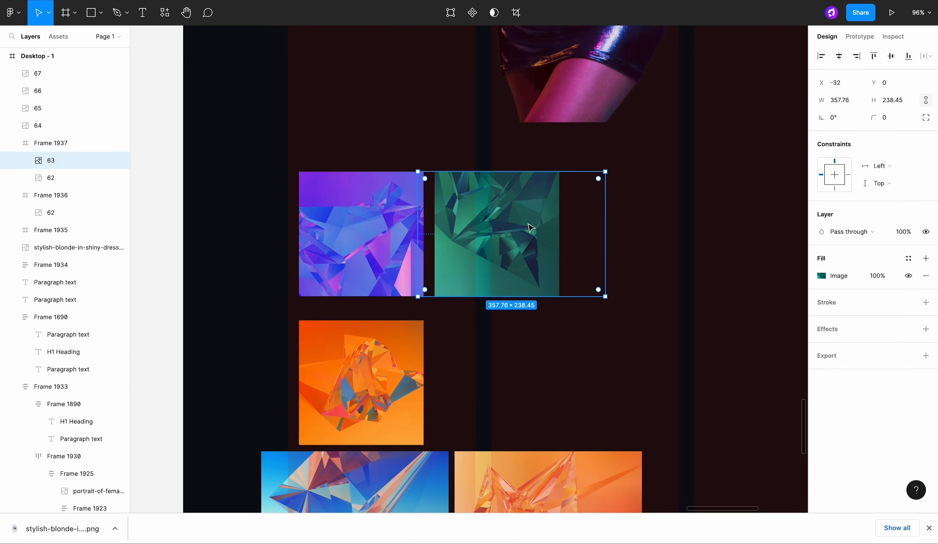
click(71, 182)
key(BackSpace)
scroll(211, 209, down, 3)
alt+drag(406, 229, 499, 230)
scroll(501, 233, right, 2)
scroll(501, 233, down, 1)
drag(649, 322, 554, 207)
click(74, 161)
key(BackSpace)
Step: Fill the fourth and fifth frame copies with the orange and blue crystal images
click(467, 204)
click(595, 209)
drag(771, 326, 582, 333)
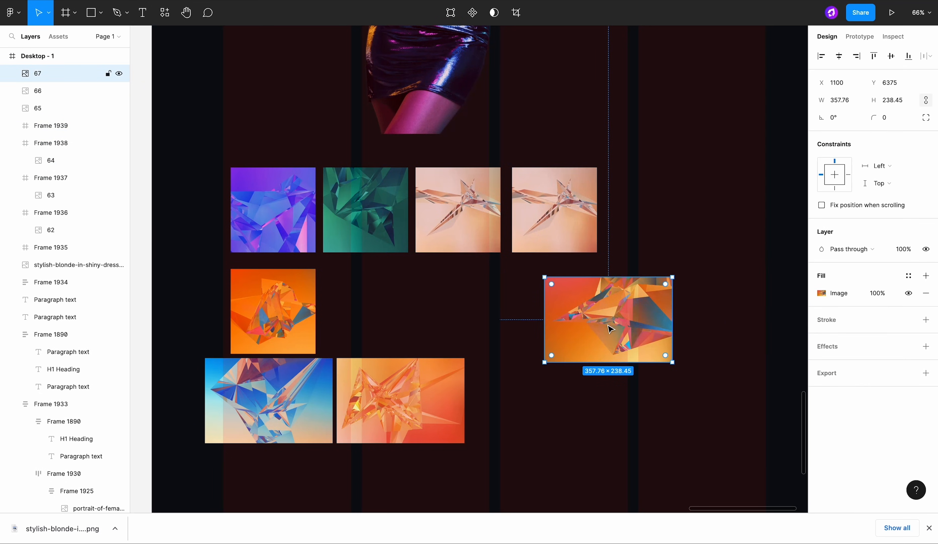
key(BackSpace)
drag(427, 381, 574, 208)
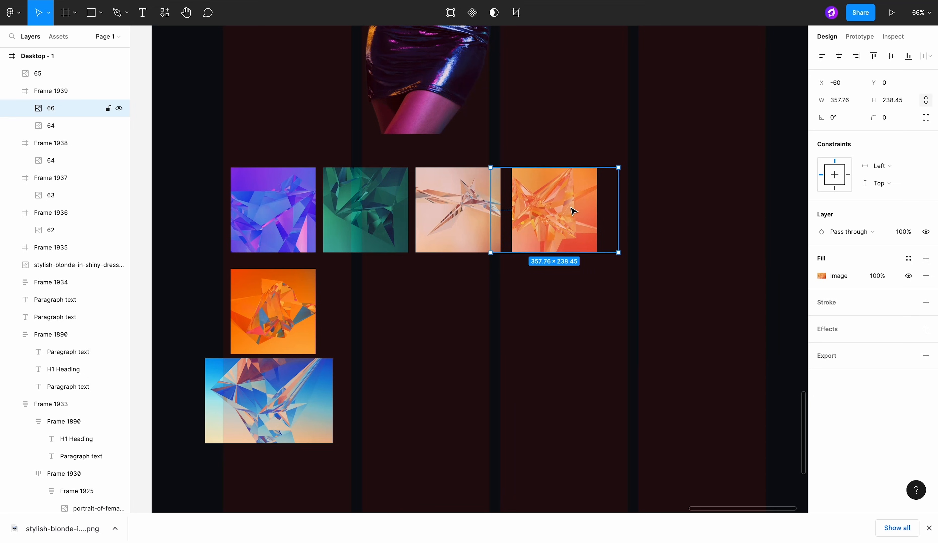
click(76, 126)
key(BackSpace)
alt+drag(528, 195, 625, 194)
drag(249, 390, 631, 198)
scroll(631, 202, up, 5)
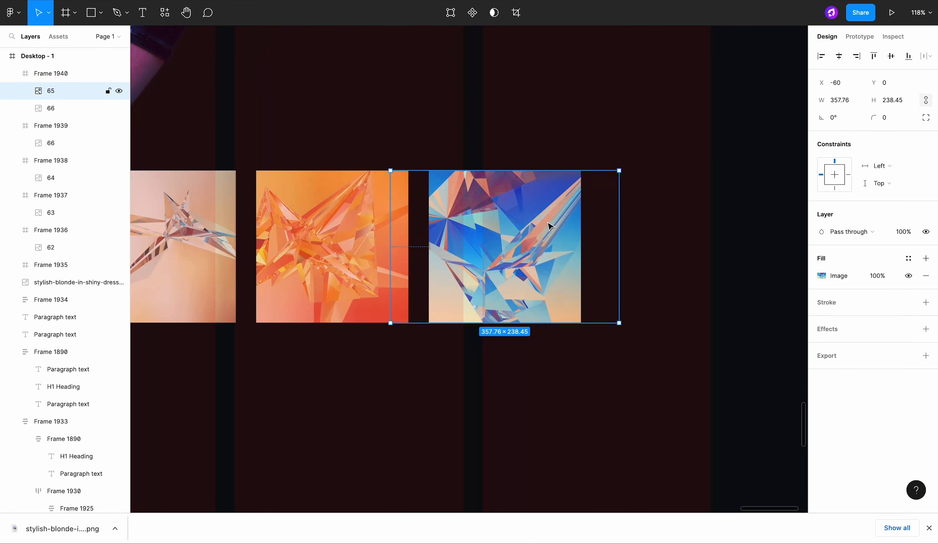
click(90, 114)
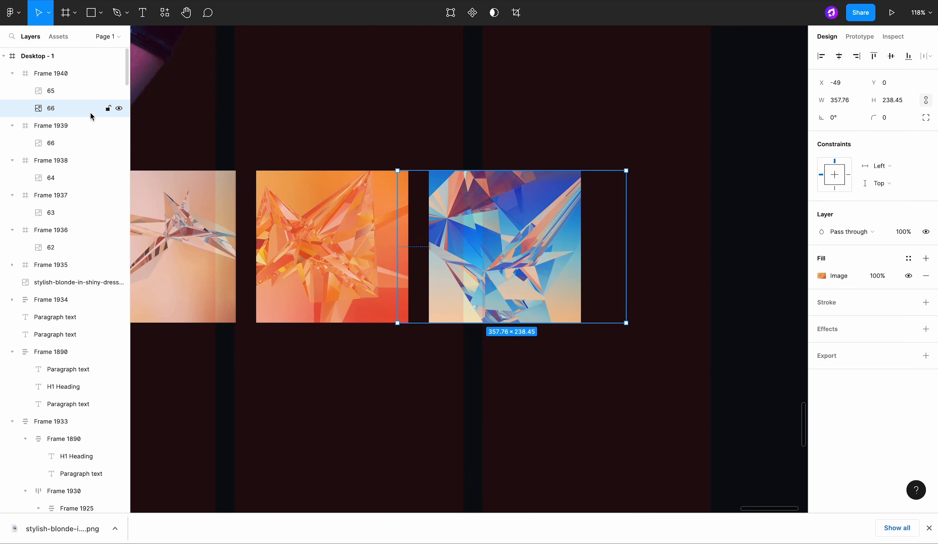
key(BackSpace)
Step: Line the five image frames up in a row beside the orange frame
scroll(420, 215, down, 5)
scroll(420, 216, left, 2)
click(192, 314)
click(230, 261)
shift+click(286, 239)
shift+click(355, 240)
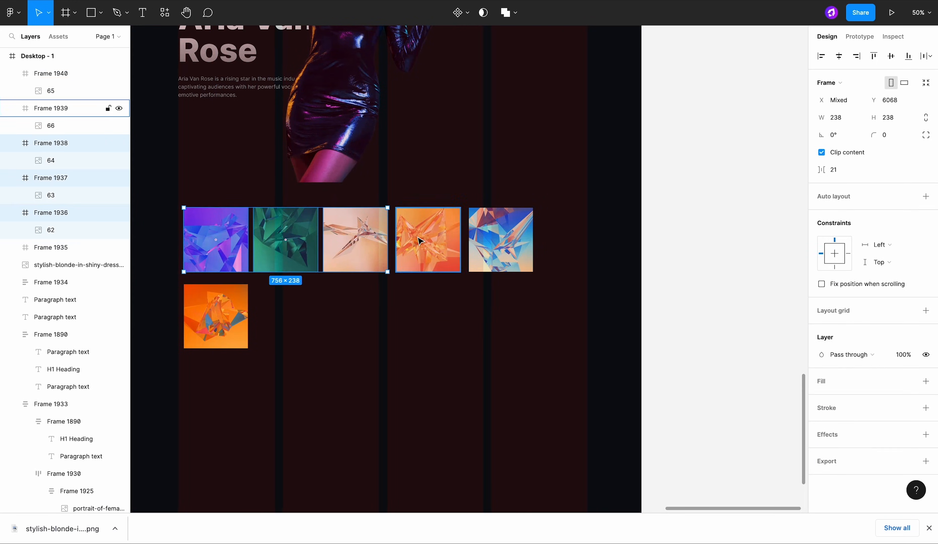
shift+click(428, 239)
shift+click(496, 248)
drag(496, 249, 566, 325)
Step: Scale the six-frame strip down proportionally to 524 × 80.1
shift+click(216, 316)
key(k)
drag(607, 298, 399, 322)
scroll(397, 323, up, 3)
scroll(451, 310, left, 2)
drag(463, 296, 398, 306)
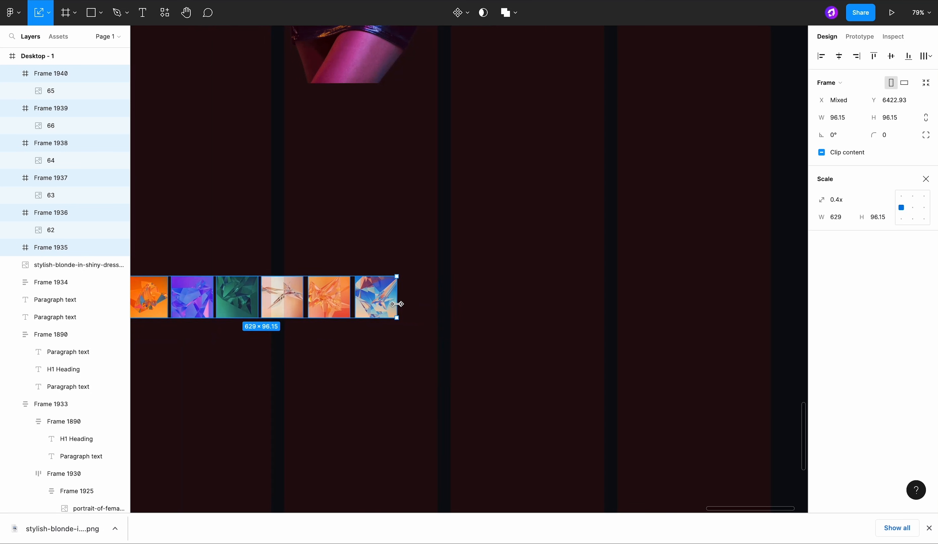
scroll(462, 285, left, 2)
drag(463, 285, 415, 293)
scroll(412, 289, up, 10)
click(484, 289)
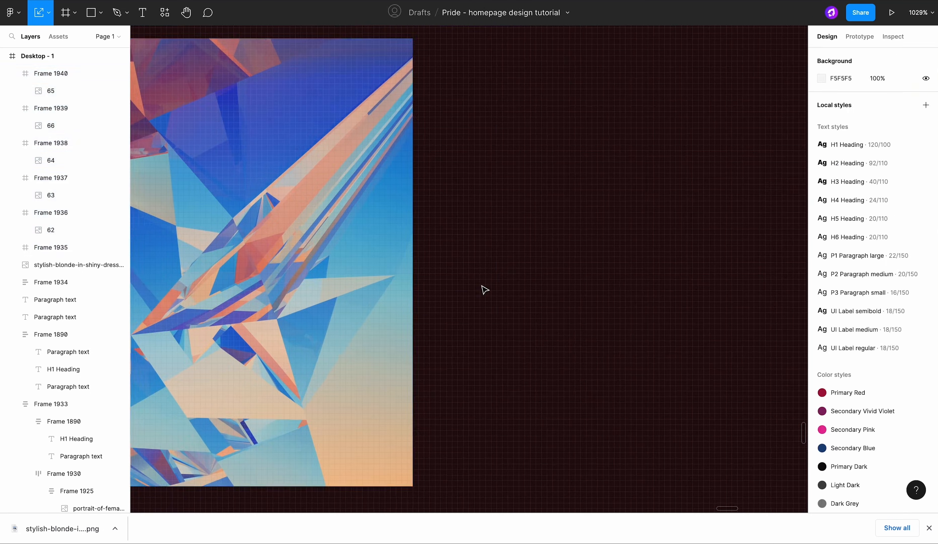
scroll(484, 289, down, 8)
Step: Move the thumbnail strip under the Latest Songs heading
click(486, 287)
scroll(441, 287, left, 3)
click(437, 287)
click(352, 287)
click(325, 281)
scroll(244, 315, down, 8)
drag(329, 290, 433, 129)
scroll(460, 98, up, 4)
click(447, 127)
Step: Give all six thumbnails a corner radius of 8
scroll(655, 249, up, 3)
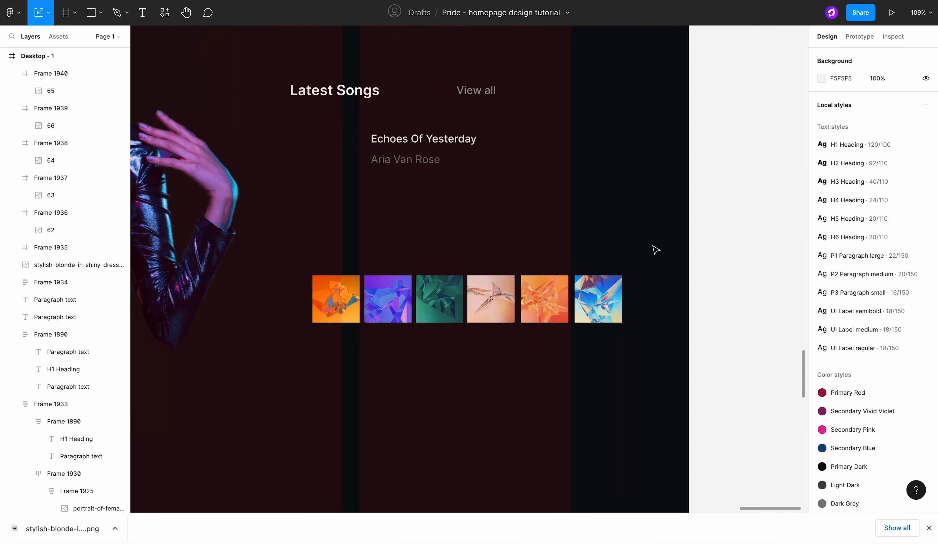
drag(656, 249, 352, 343)
text(8)
key(Return)
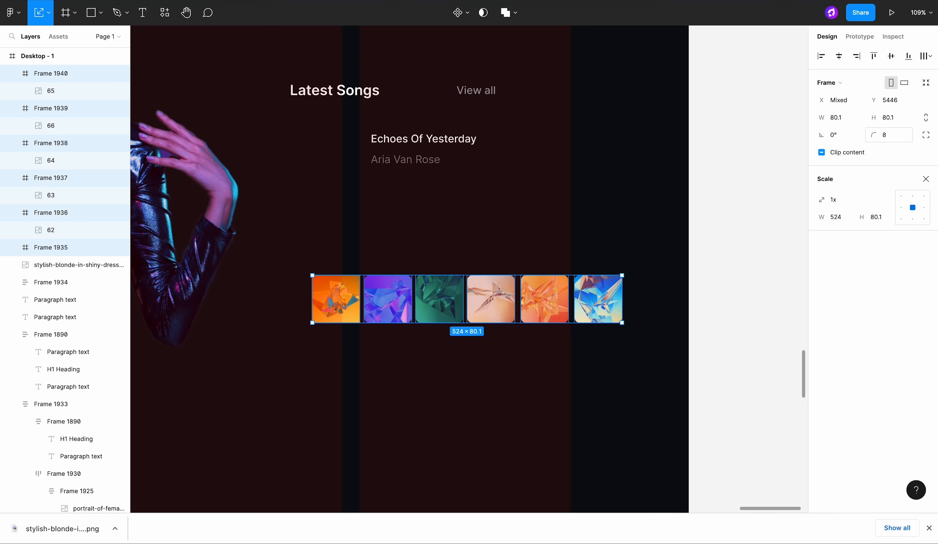
Step: Join the orange thumbnail and song title text into a centred auto-layout row with gap 24
drag(486, 297, 486, 382)
click(455, 337)
drag(337, 368, 329, 144)
shift+click(416, 159)
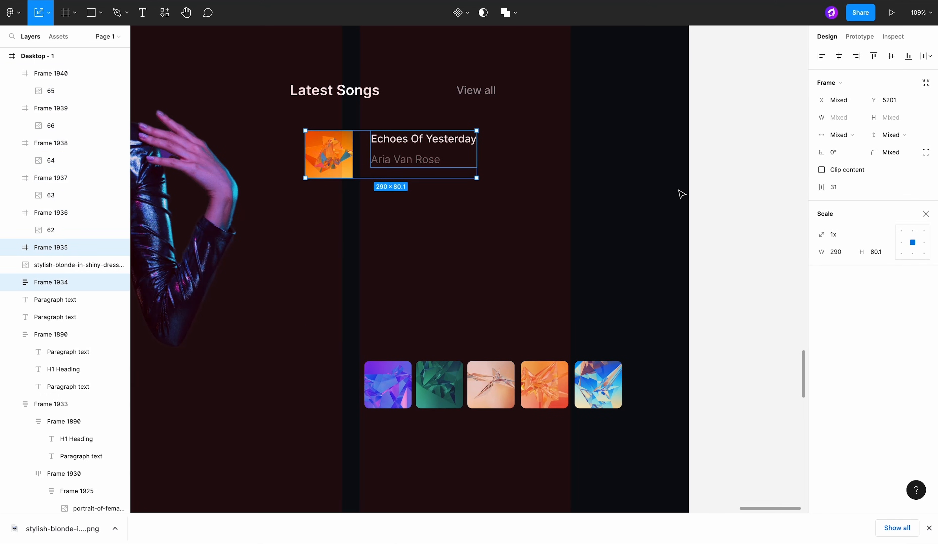
click(927, 213)
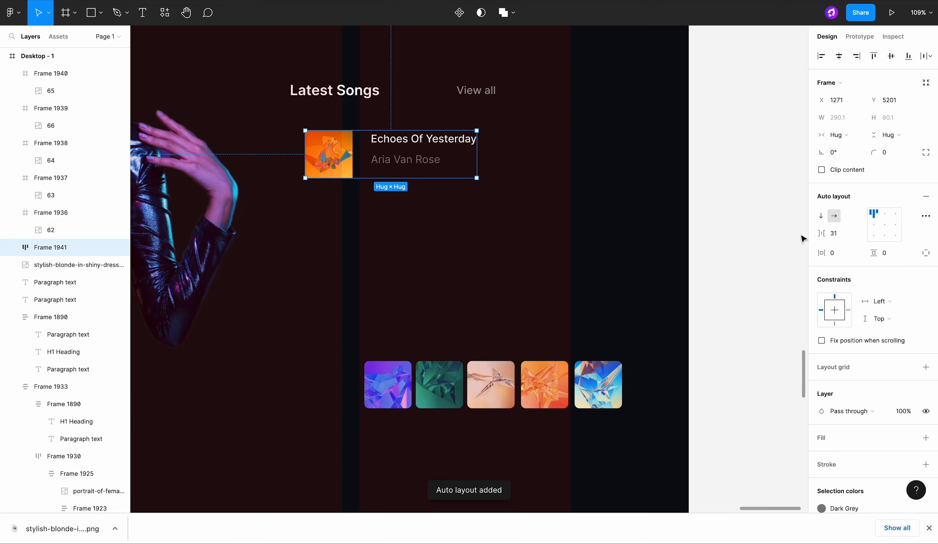
click(874, 224)
click(837, 234)
text(24)
key(Return)
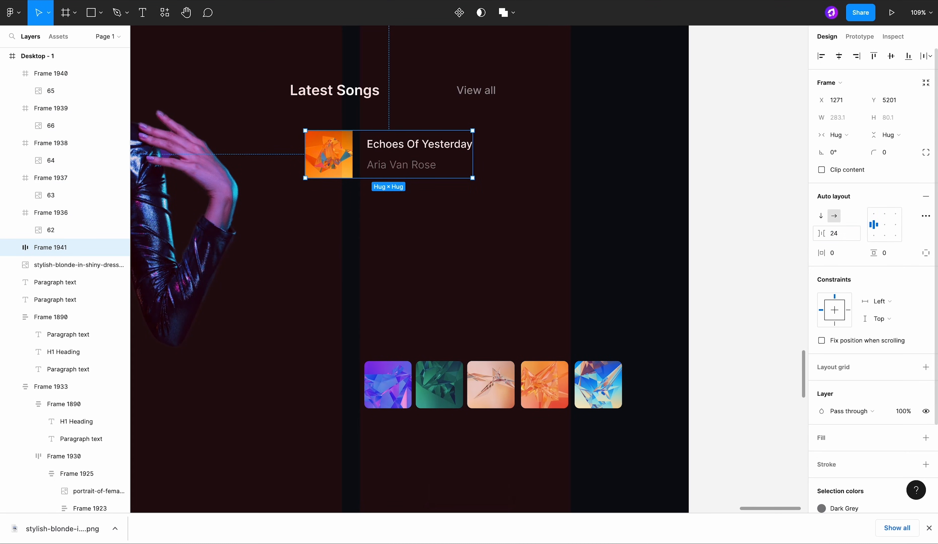
click(578, 251)
Step: Copy the Summer Hits card's play button down beside the song row
scroll(576, 248, down, 10)
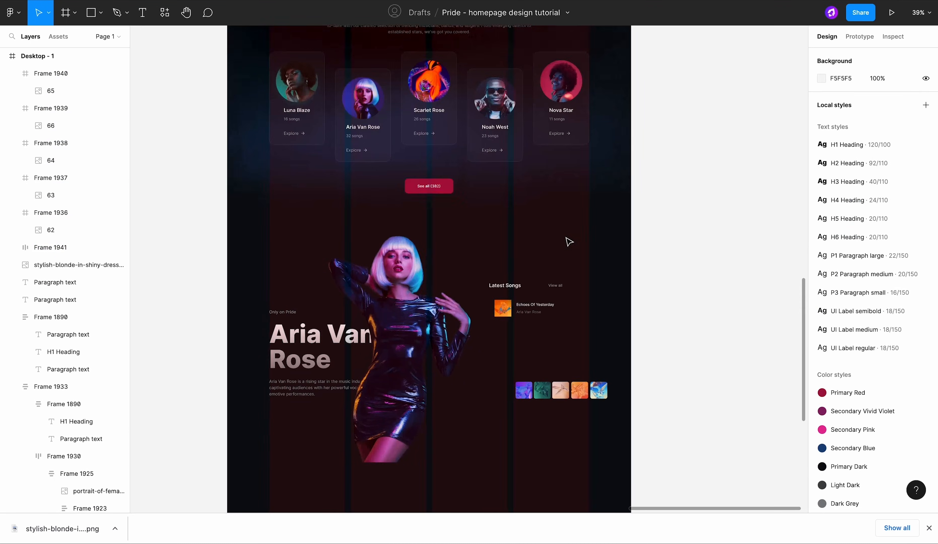
scroll(568, 242, up, 6)
ctrl+click(488, 97)
drag(488, 96, 489, 447)
scroll(489, 447, down, 5)
drag(461, 246, 565, 326)
scroll(565, 326, up, 10)
Step: Remove the play button's glow rings and outer frame, keeping only the play icon
ctrl+click(574, 322)
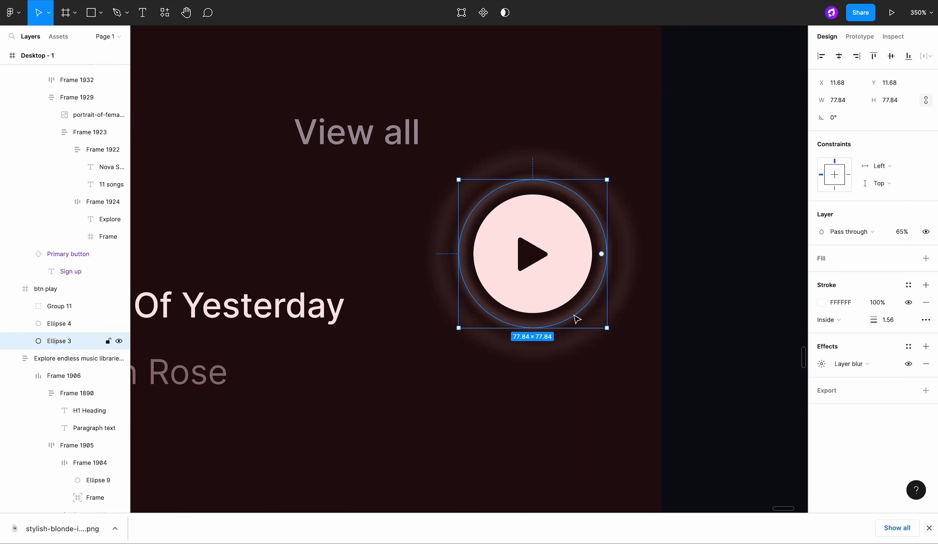
key(Delete)
ctrl+click(597, 334)
key(Delete)
click(600, 333)
double_click(561, 294)
alt+drag(561, 294, 561, 487)
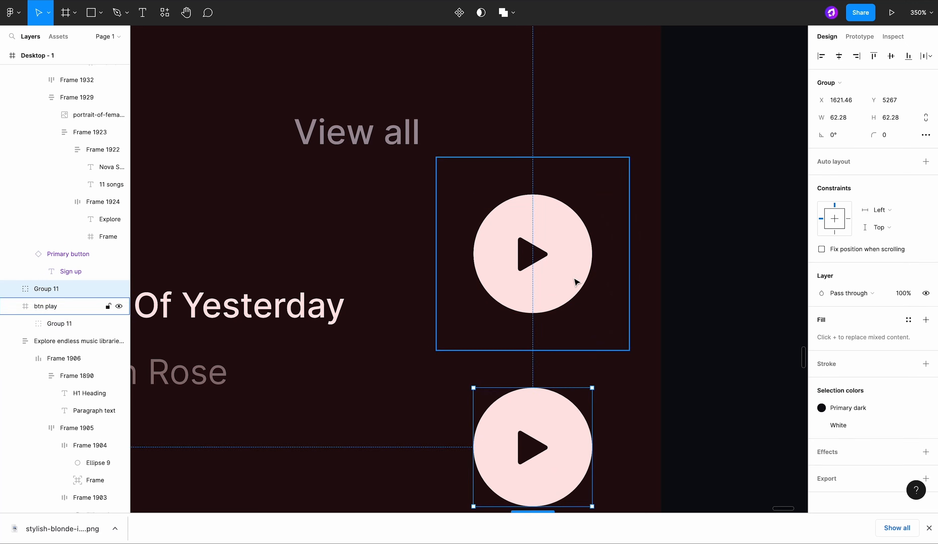
click(575, 279)
key(Delete)
Step: Place the play icon at the right end of the Echoes Of Yesterday row, sized 34
scroll(579, 257, down, 5)
click(555, 314)
scroll(553, 311, up, 3)
drag(555, 314, 593, 267)
click(853, 124)
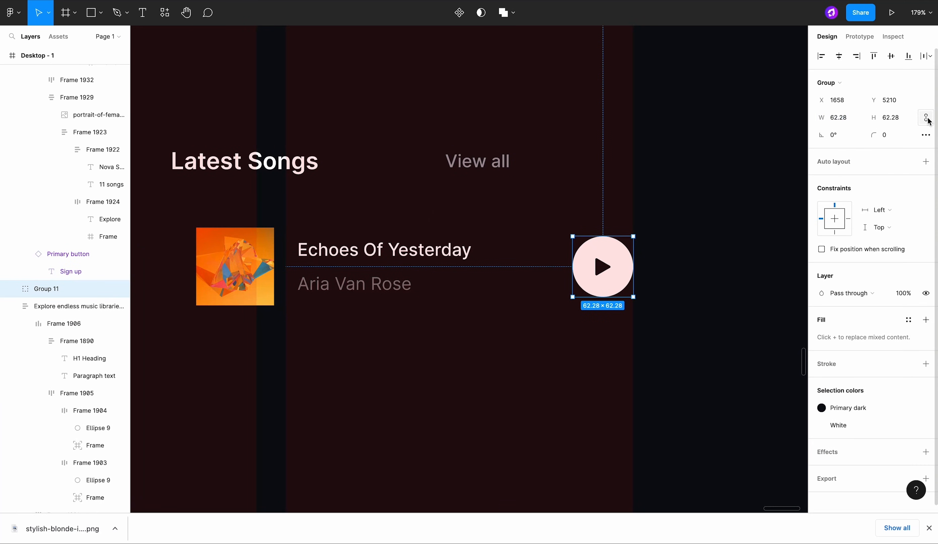
text(34)
key(Return)
Step: Line the Echoes Of Yesterday song row up with the play button
click(659, 241)
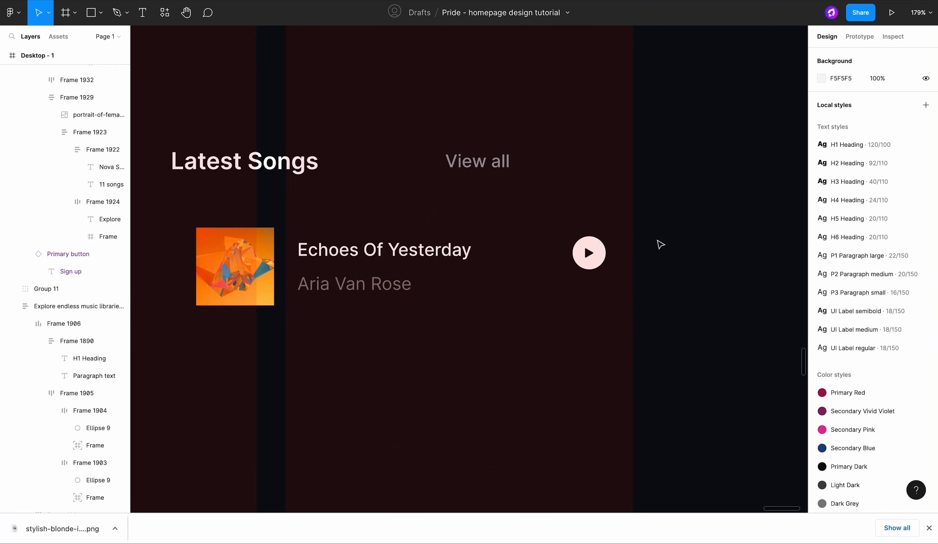
click(412, 275)
scroll(413, 275, down, 2)
drag(412, 275, 373, 275)
drag(554, 256, 575, 272)
Step: Duplicate the artist text into a Grey 2:56 duration label beside the play button
click(341, 282)
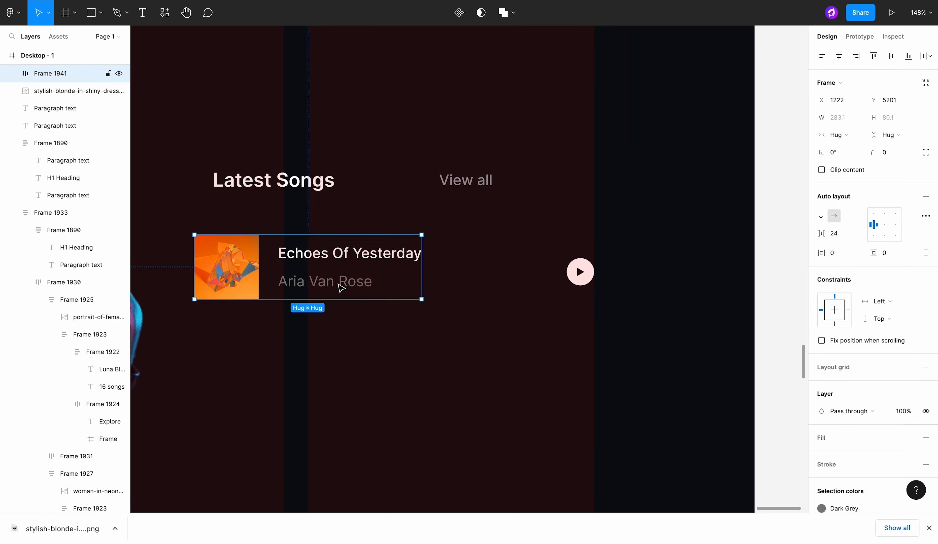
double_click(341, 282)
drag(361, 287, 540, 291)
double_click(513, 281)
text(2)
click(822, 324)
click(844, 472)
drag(456, 278, 535, 273)
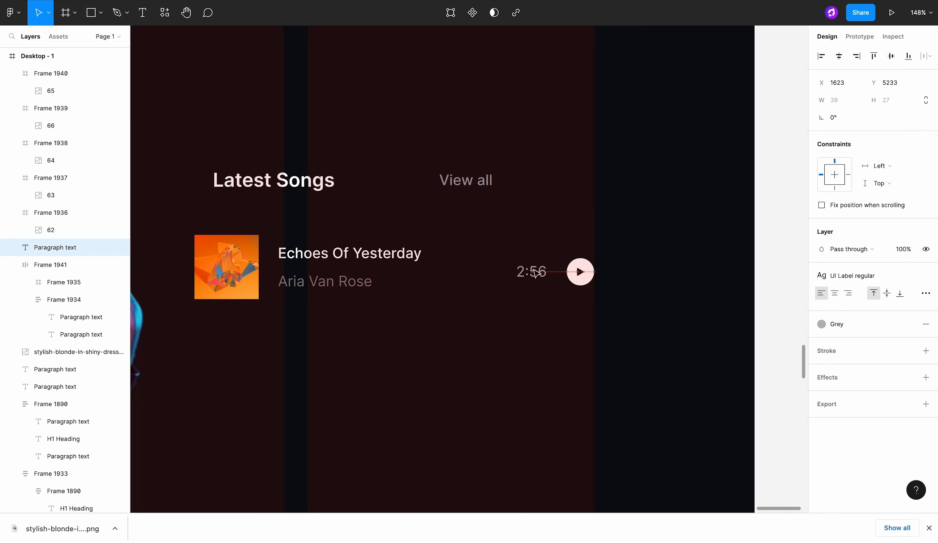
Step: Auto-layout the 2:56 label and play button with a 24 gap
shift+click(580, 273)
key(shift+a)
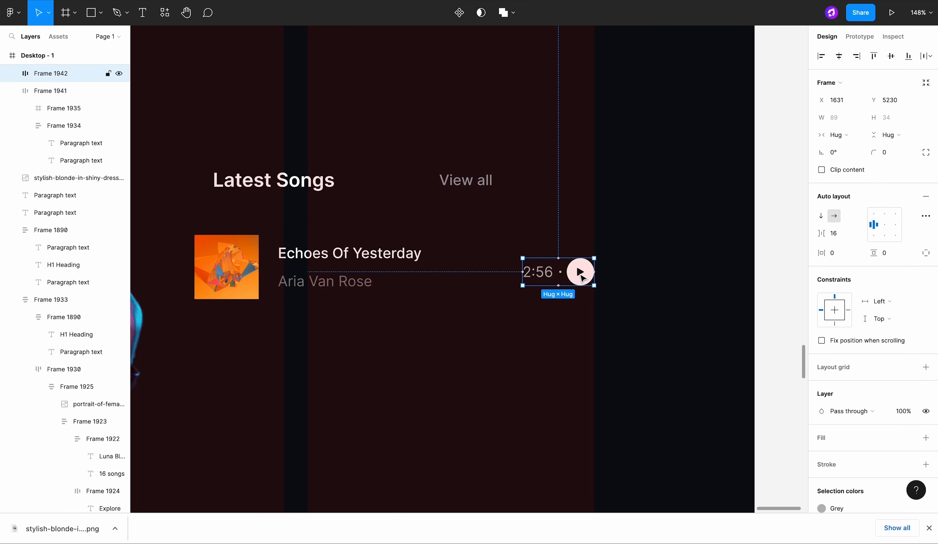
click(844, 240)
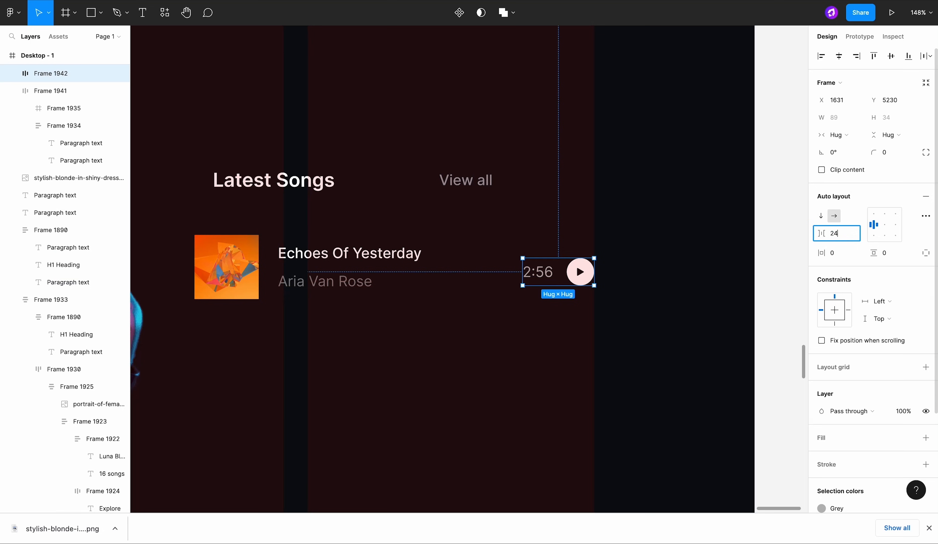
key(Return)
drag(570, 272, 564, 272)
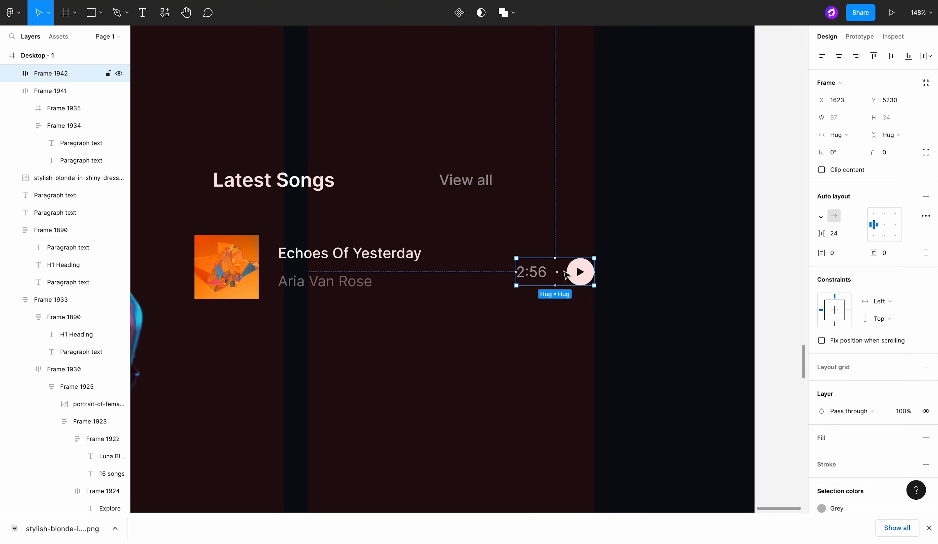
Step: Wrap the cover/title row and duration group into a 520-wide card with Space between
scroll(564, 272, down, 3)
click(467, 290)
shift+click(583, 288)
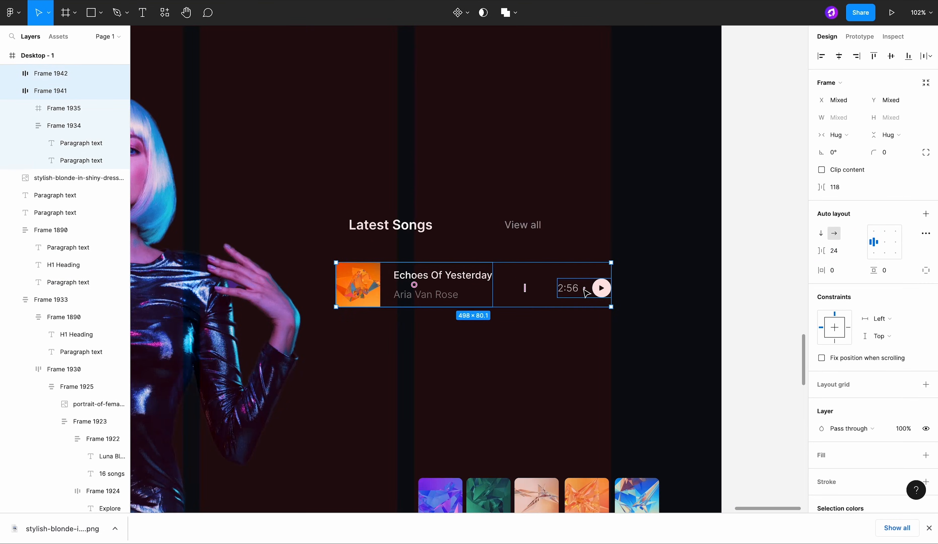
key(shift+a)
click(925, 216)
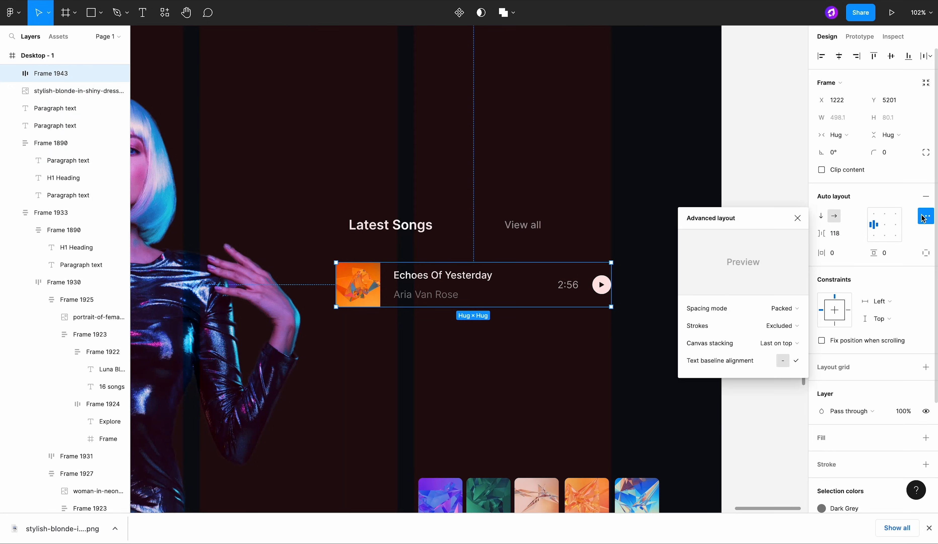
click(793, 307)
click(768, 320)
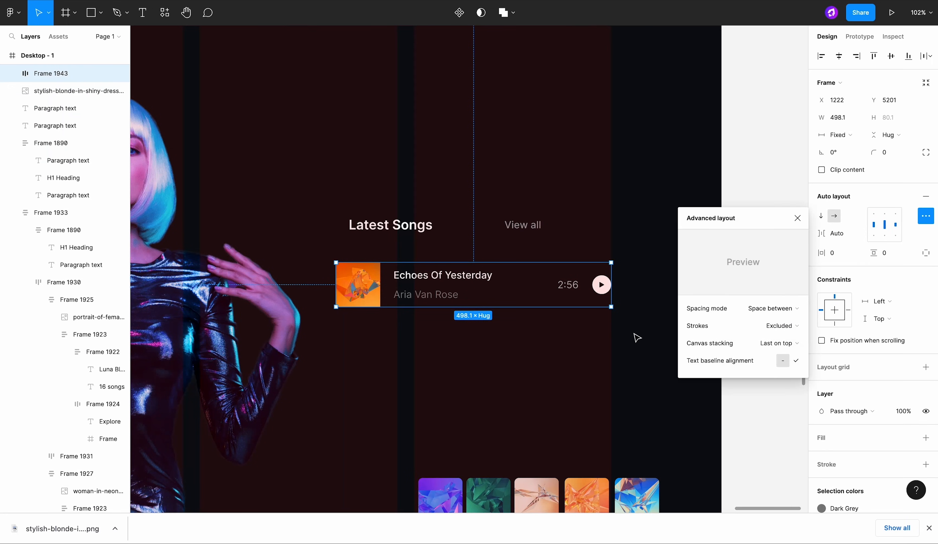
key(Escape)
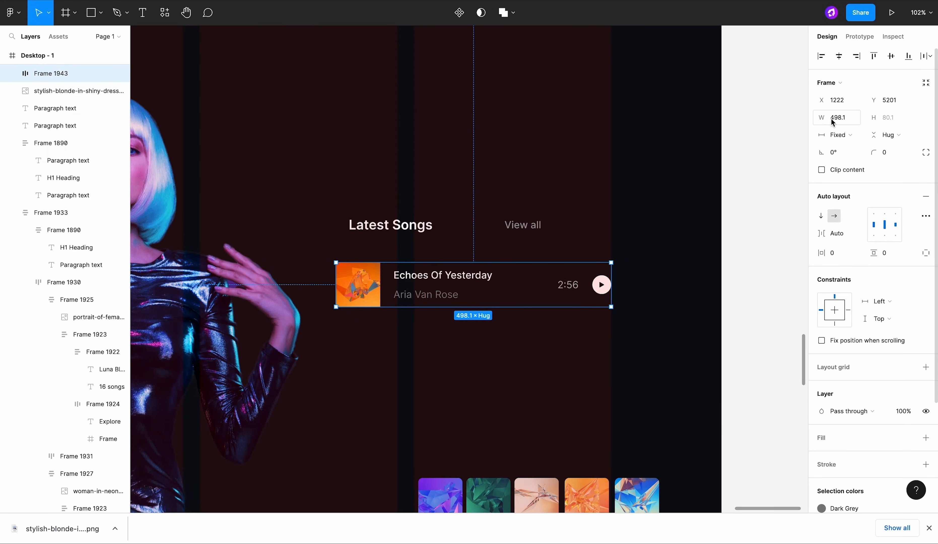
text(520)
key(Return)
Step: Move the song card to X 1200 and shift the five thumbnails further down
click(667, 212)
click(569, 286)
key(shift+Left)
key(shift+Left)
key(Left)
key(Left)
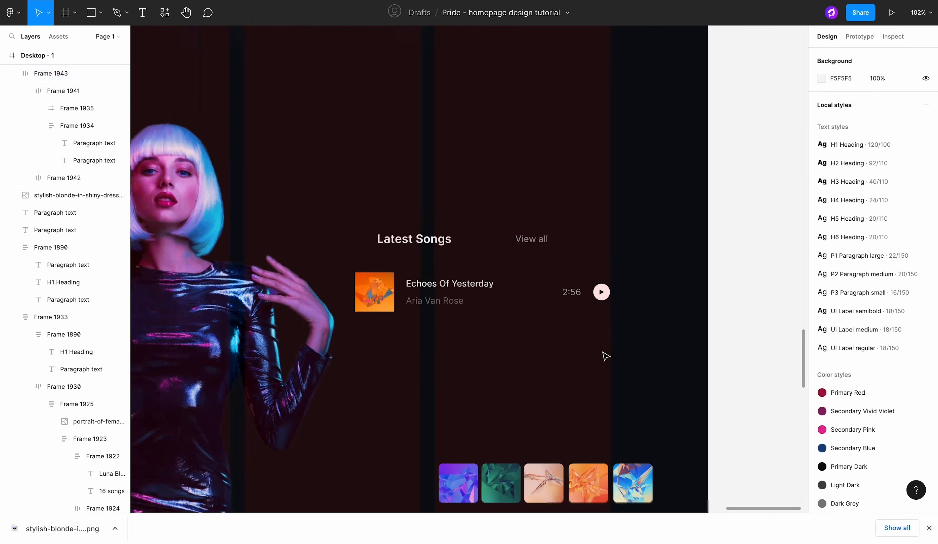
scroll(598, 337, down, 2)
click(575, 317)
scroll(558, 341, down, 3)
drag(454, 346, 625, 463)
Step: Alt-drag copies to stack six song cards, dropping the orange thumbnail on the last
alt+drag(523, 211, 523, 392)
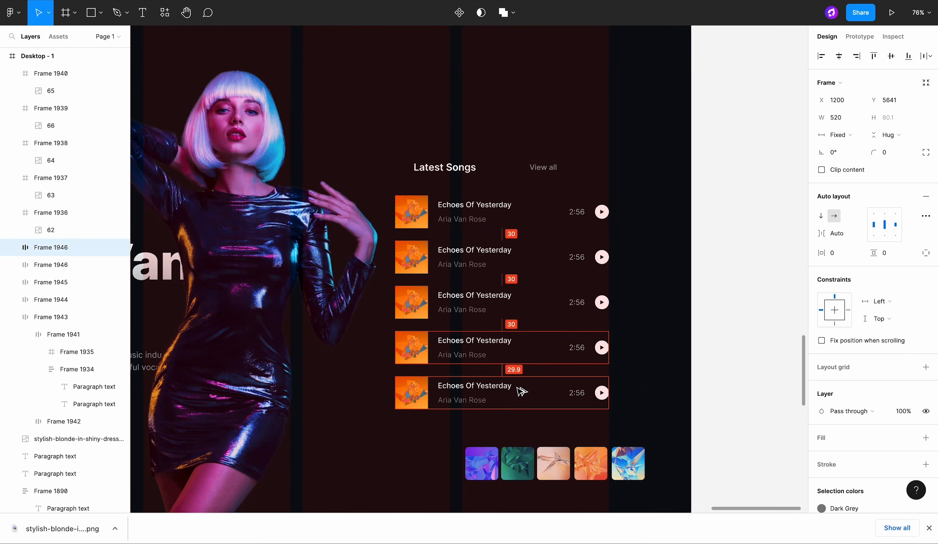
scroll(522, 391, down, 3)
drag(443, 325, 622, 354)
drag(507, 362, 507, 416)
click(485, 261)
alt+drag(484, 259, 486, 315)
drag(577, 405, 420, 322)
Step: Replace the bottom three cards' old covers with the orange, green and purple thumbnails
click(402, 326)
key(BackSpace)
drag(505, 405, 421, 283)
click(400, 283)
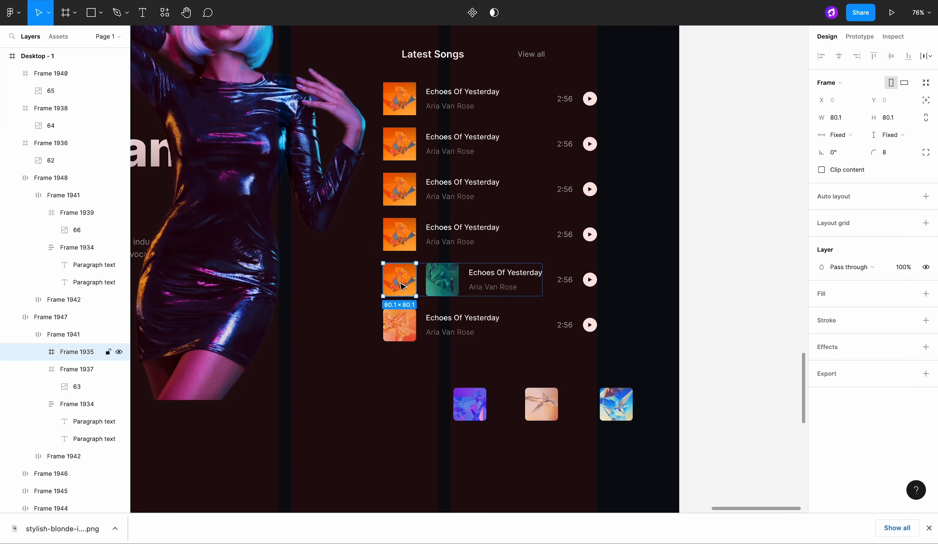
key(BackSpace)
drag(470, 404, 420, 235)
click(400, 234)
key(BackSpace)
Step: Swap the peach and blue thumbnails into the third and second cards, removing old covers
scroll(477, 255, up, 1)
drag(518, 371, 547, 416)
drag(492, 320, 448, 215)
drag(553, 420, 423, 205)
click(403, 204)
key(BackSpace)
drag(626, 423, 439, 150)
key(BackSpace)
double_click(460, 155)
key(super+z)
key(super+z)
click(413, 159)
key(BackSpace)
Step: Round the top row's orange thumbnail to an 8 corner radius
scroll(452, 146, up, 3)
double_click(408, 101)
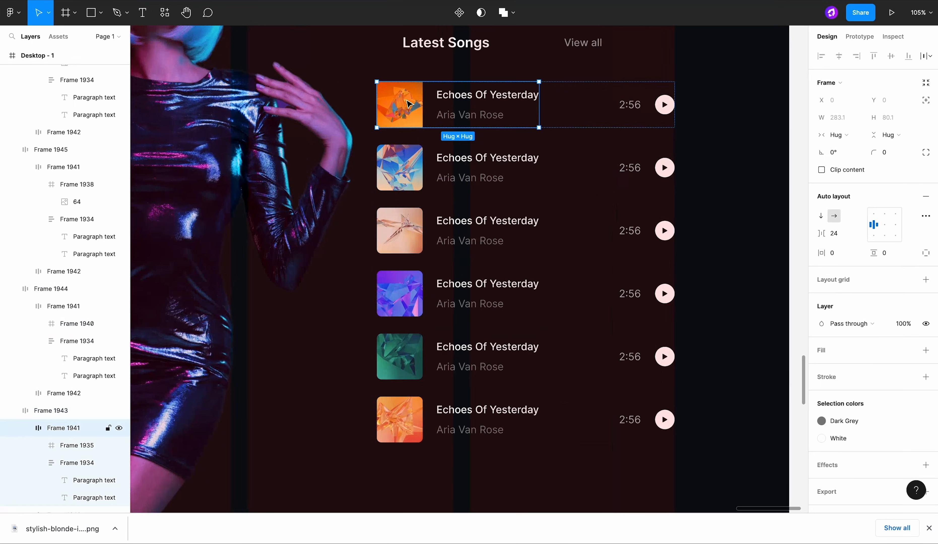
scroll(409, 103, up, 5)
double_click(417, 134)
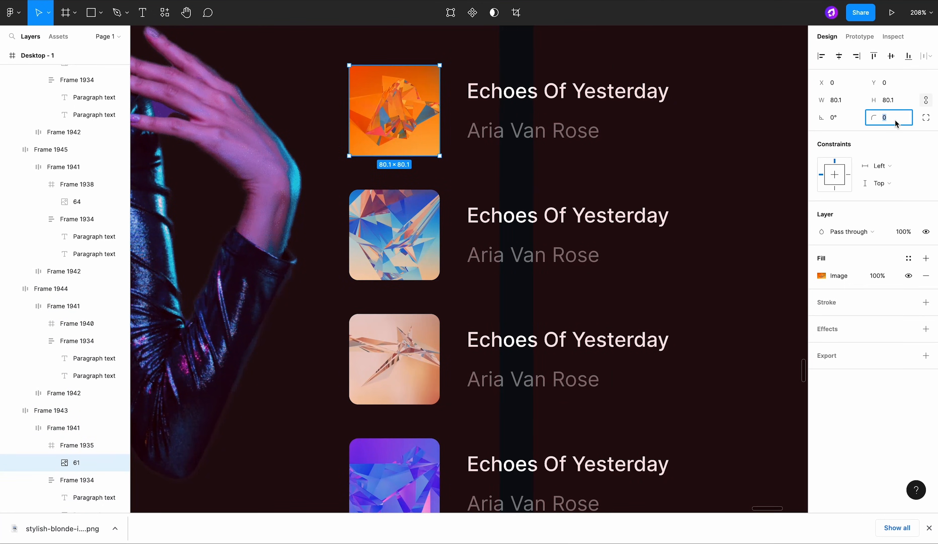
text(8)
key(Return)
click(665, 205)
Step: Retitle rows two to six: Chasing Dreams, The Sound Of Silence, Love In The Dark, Shadows Of The Past, Broken Promises
scroll(665, 204, down, 5)
double_click(493, 209)
scroll(491, 210, right, 1)
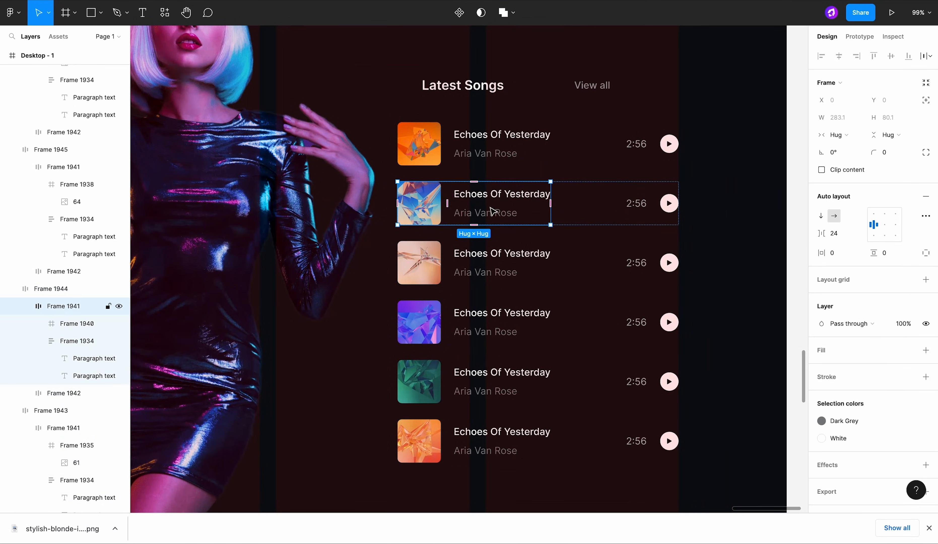
double_click(492, 212)
double_click(499, 194)
text(Chasing Dreams)
double_click(516, 257)
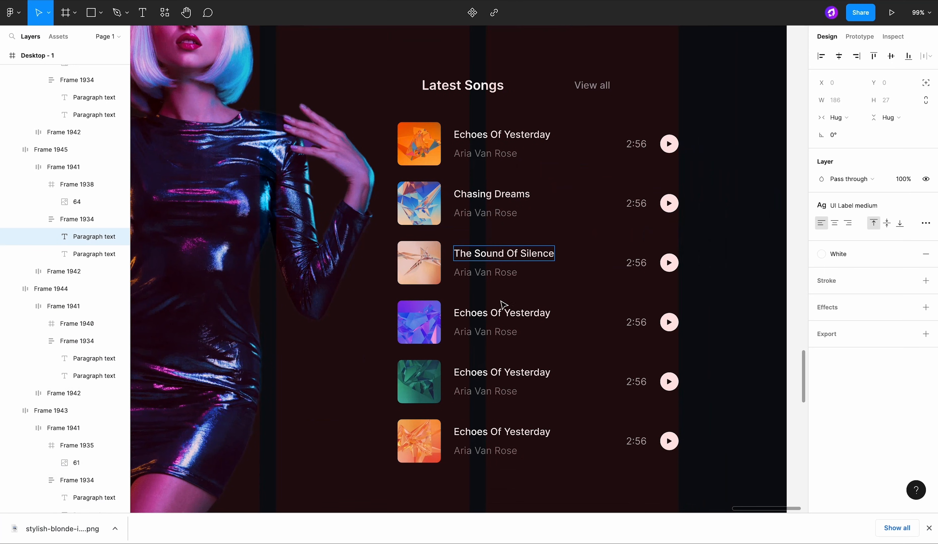
double_click(503, 312)
text(Love In The Dark)
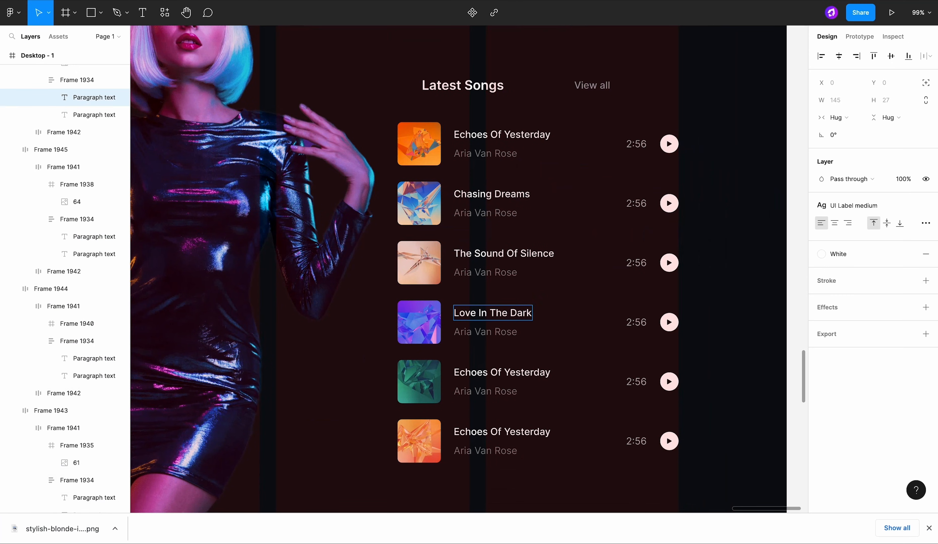
double_click(501, 373)
text(Shadows O)
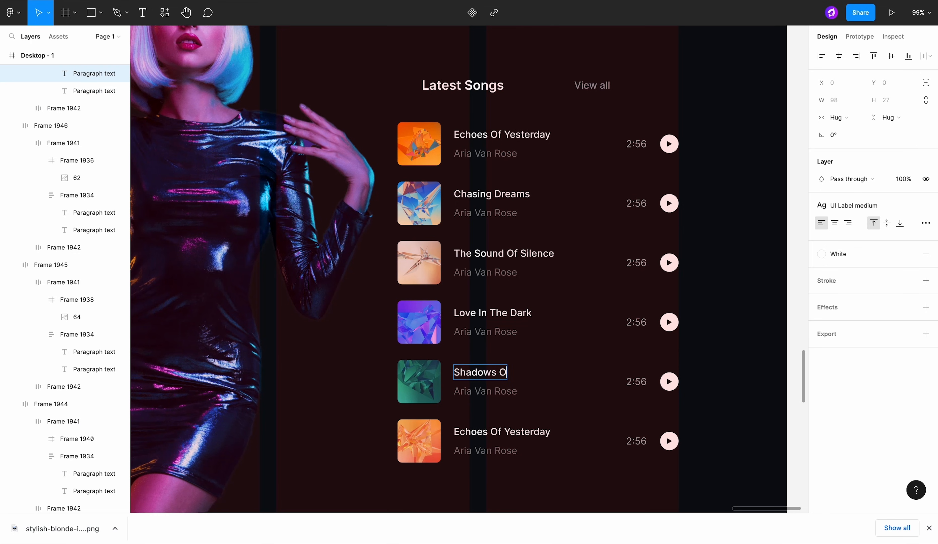
text(st)
double_click(493, 431)
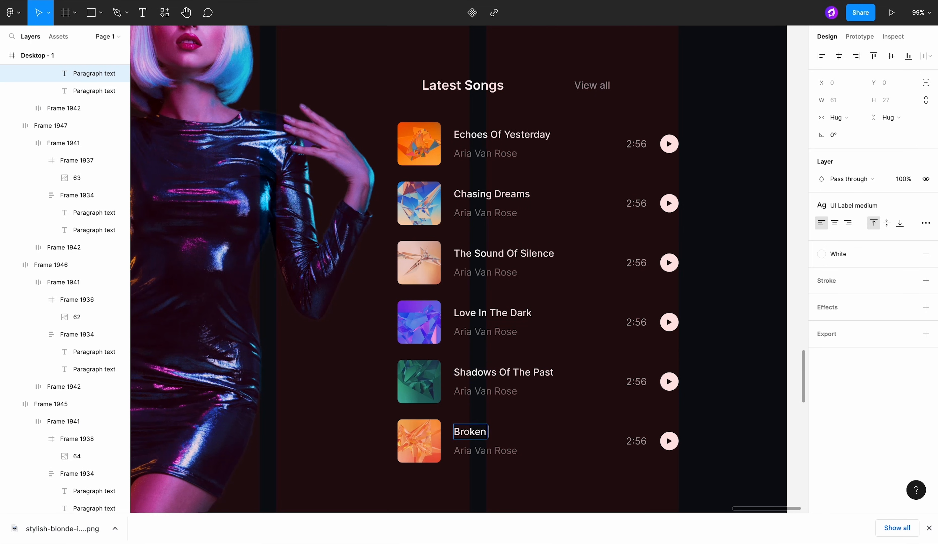
Step: Give each row a distinct duration, such as 3:56 and 3:49
double_click(635, 443)
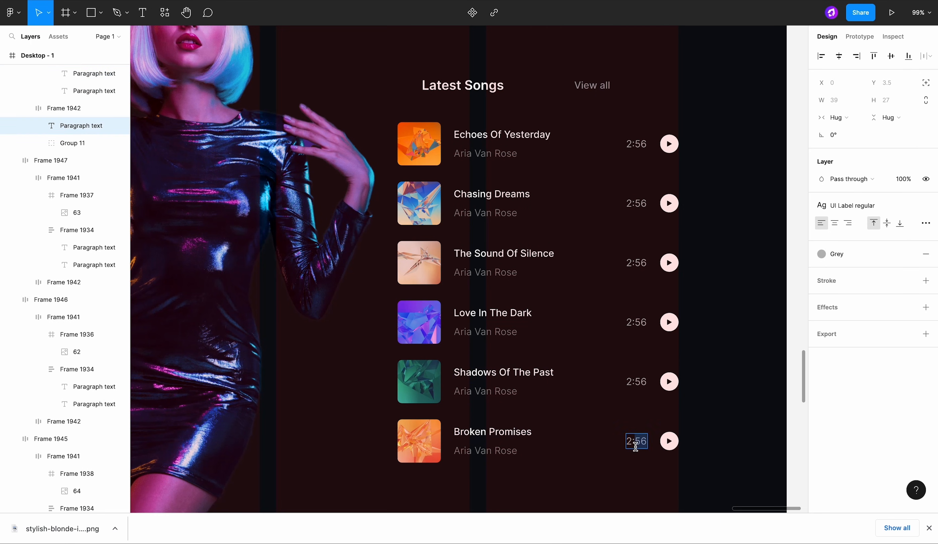
double_click(642, 382)
double_click(642, 320)
text(3:56)
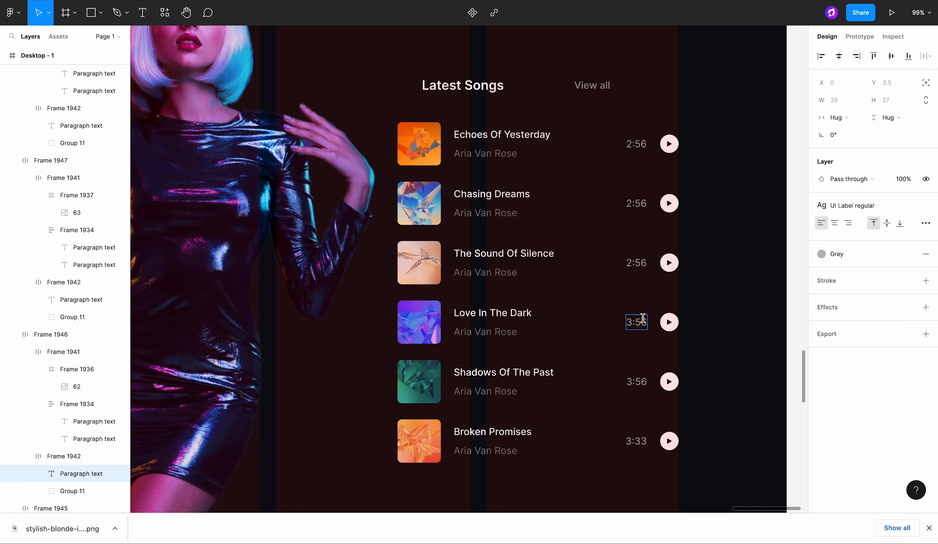
double_click(637, 260)
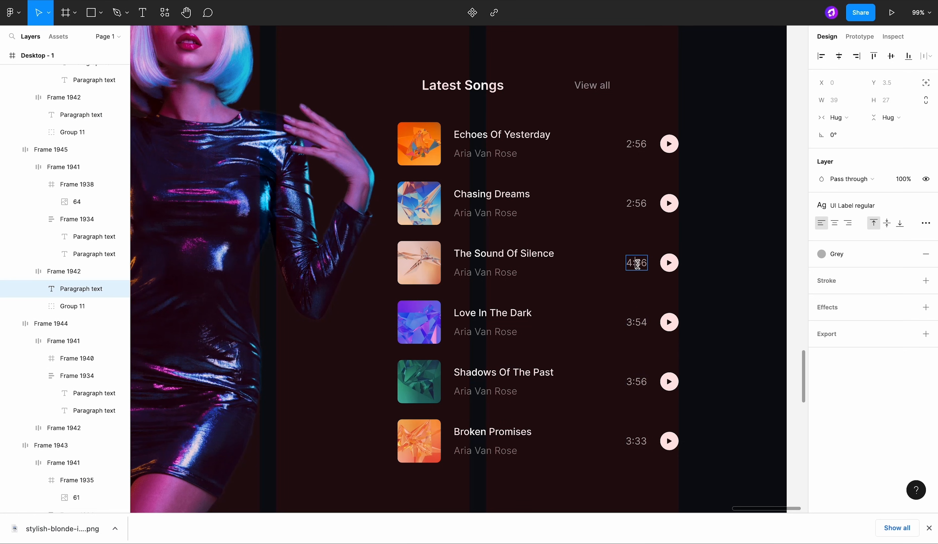
double_click(637, 204)
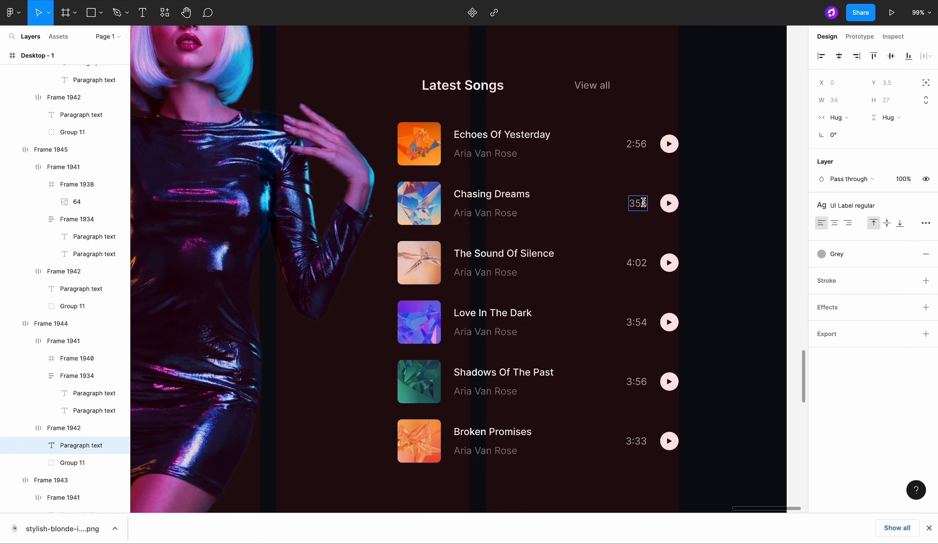
text(49)
click(705, 202)
Step: Stack the six song rows in an auto layout with a 24 gap
scroll(673, 208, down, 4)
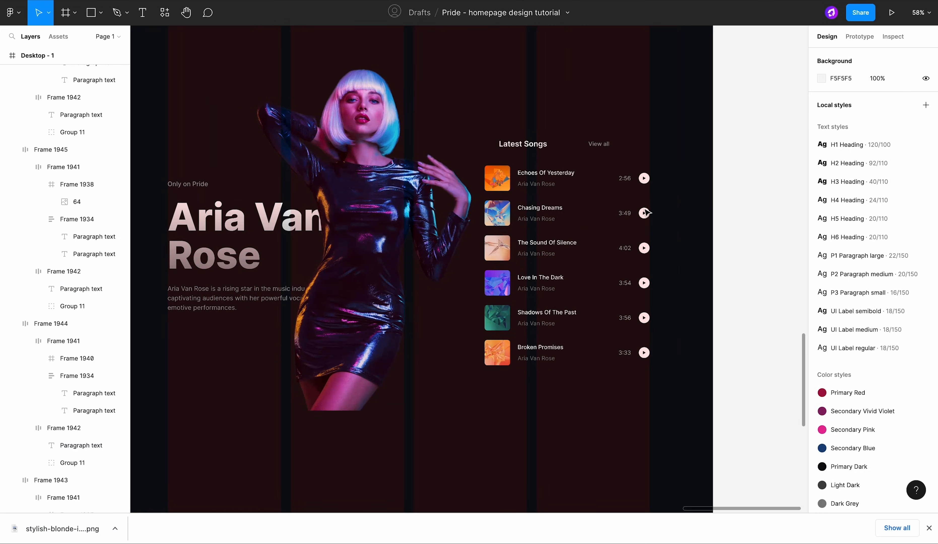
click(642, 214)
shift+click(625, 180)
shift+click(610, 246)
shift+click(606, 282)
shift+click(605, 318)
shift+click(605, 352)
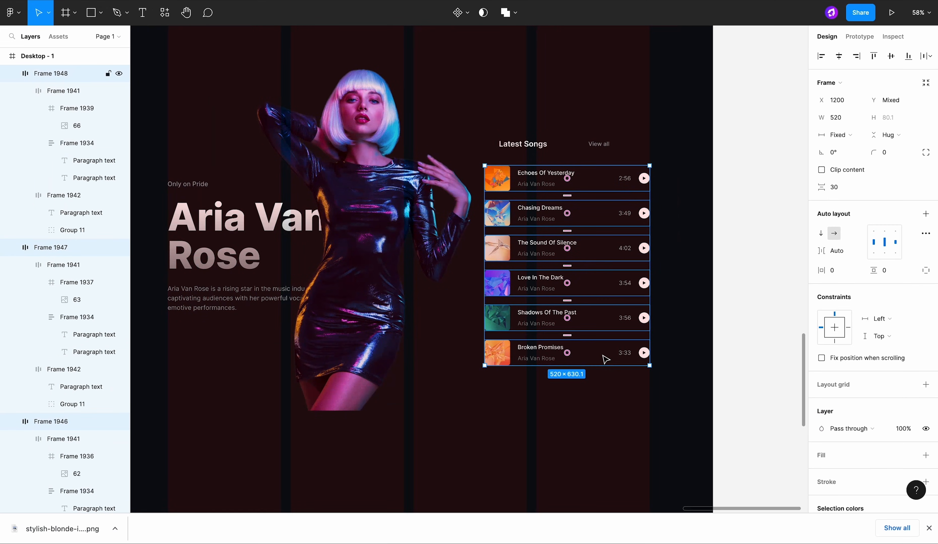
scroll(605, 360, up, 2)
key(shift+a)
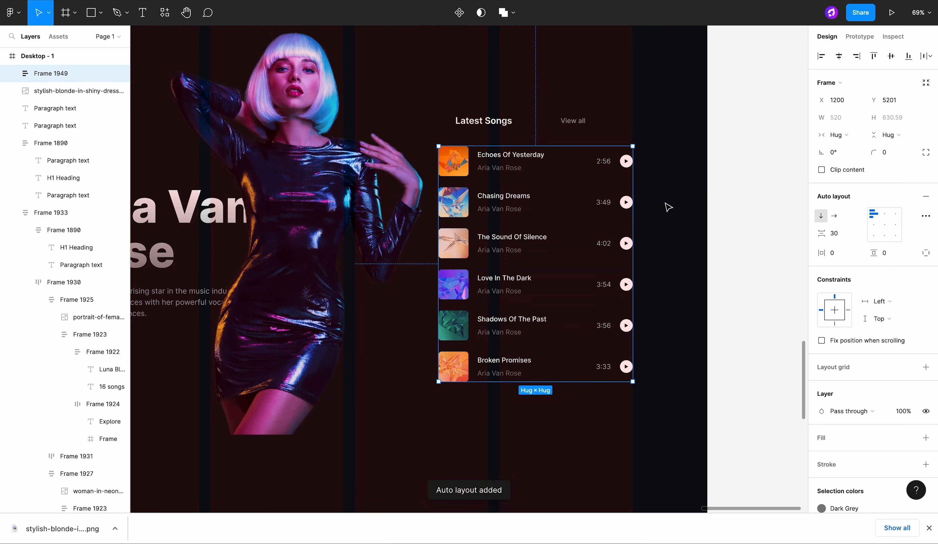
click(839, 233)
key(Return)
Step: Make Latest Songs and View all a 520-wide header row with Space between
scroll(649, 223, up, 3)
click(517, 204)
shift+click(584, 207)
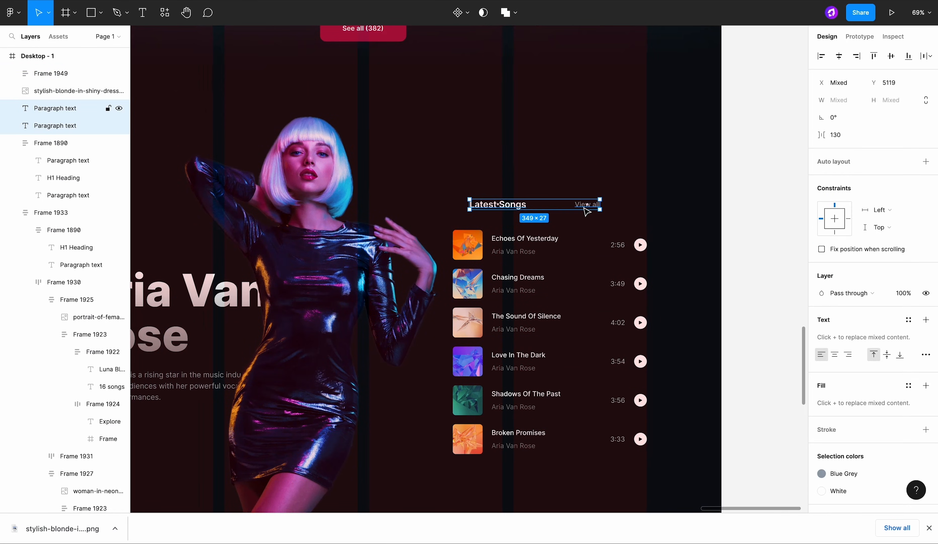
key(shift+a)
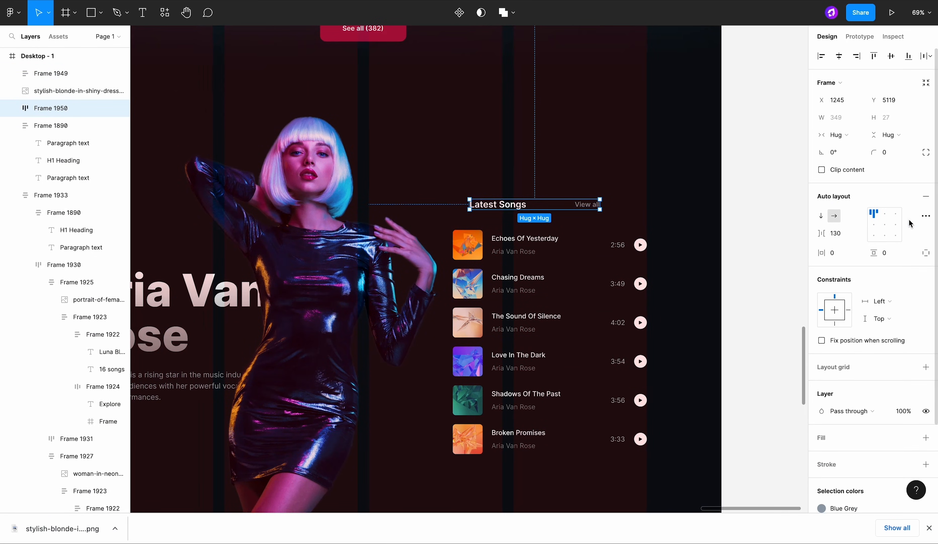
click(926, 216)
click(784, 309)
click(768, 321)
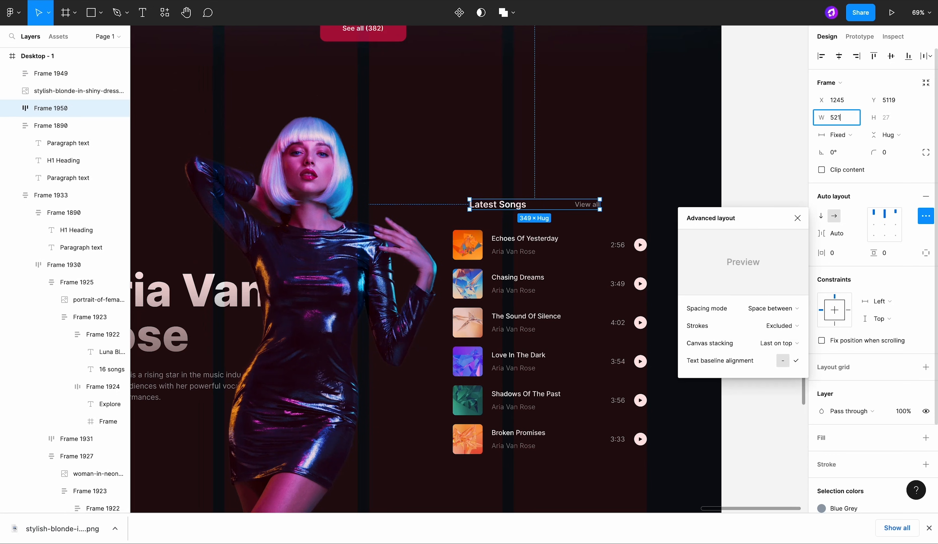
key(Return)
click(653, 138)
Step: Wrap header and song list in a card with 40 gap, 40 side and 60 vertical padding
click(602, 205)
click(581, 249)
click(587, 202)
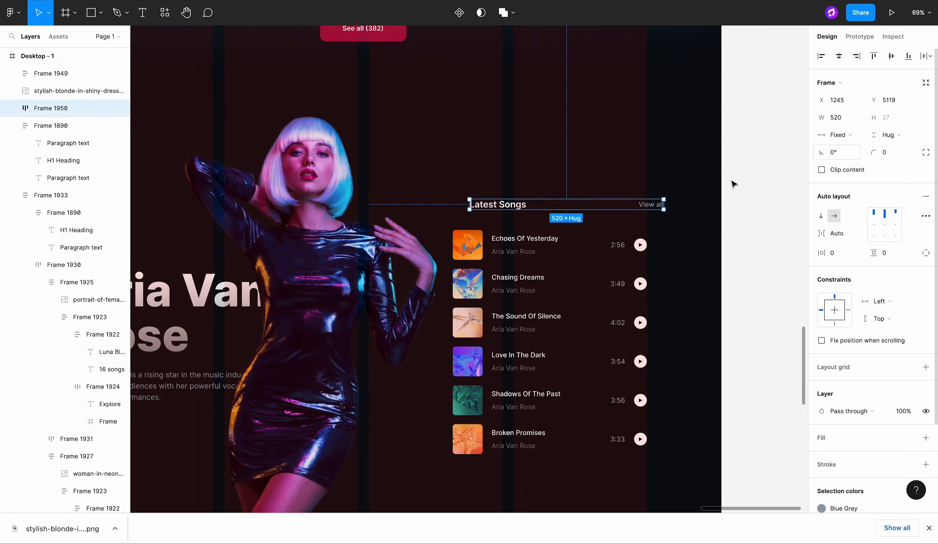
shift+click(549, 341)
key(shift+a)
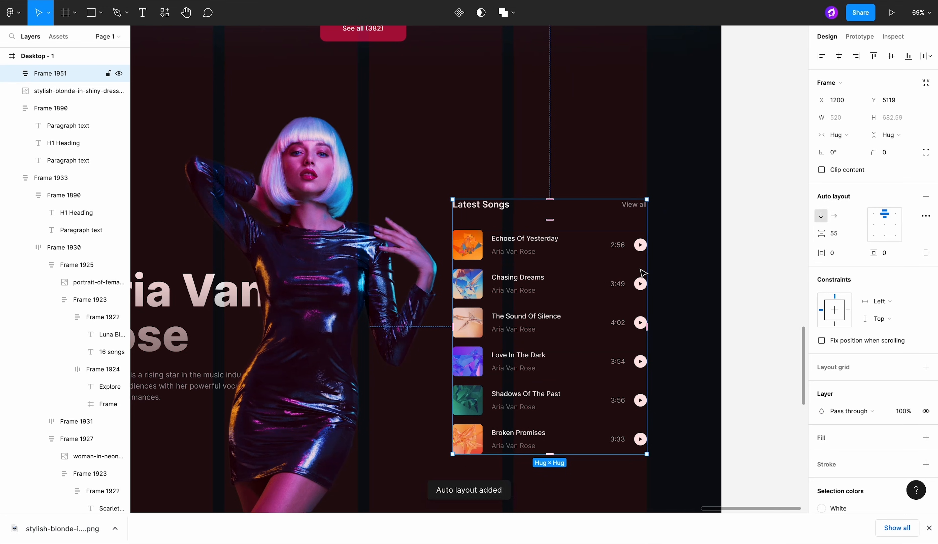
click(841, 237)
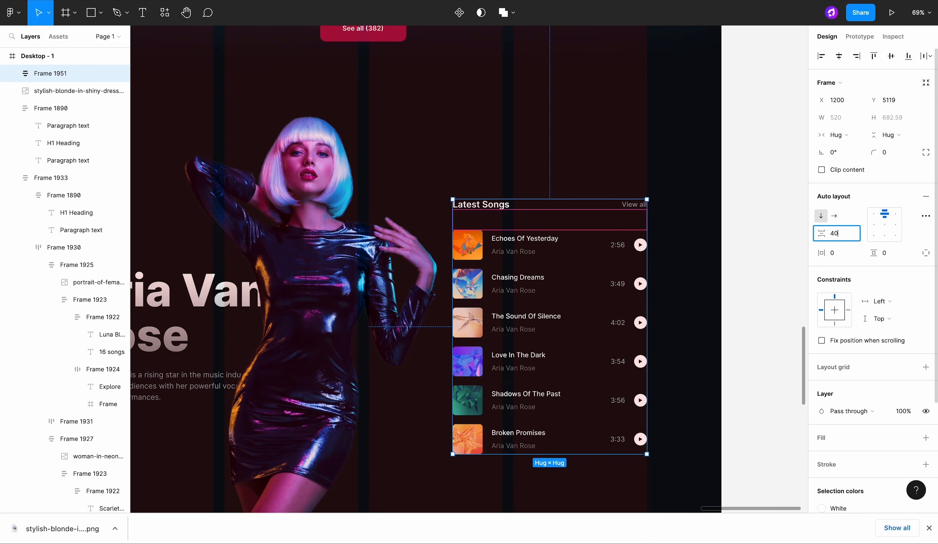
key(Return)
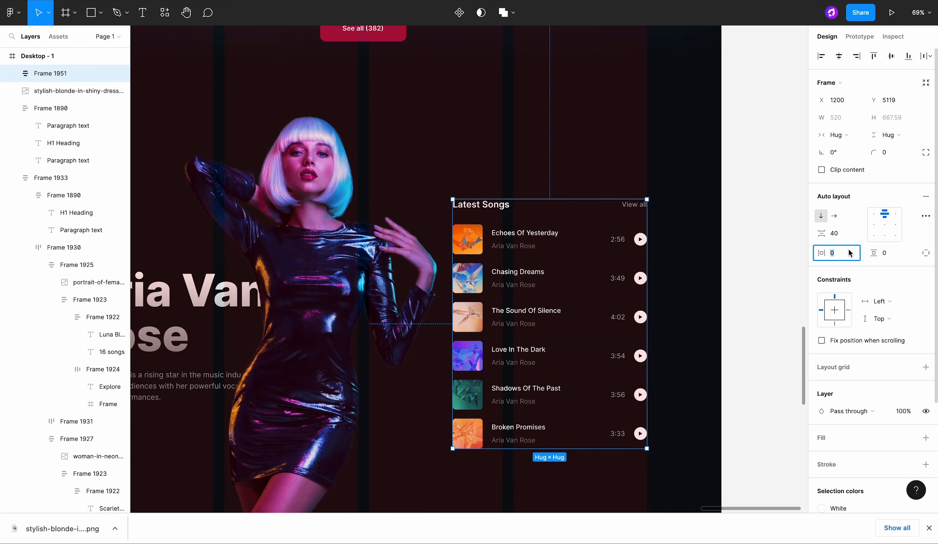
text(40)
key(Return)
text(60)
key(Return)
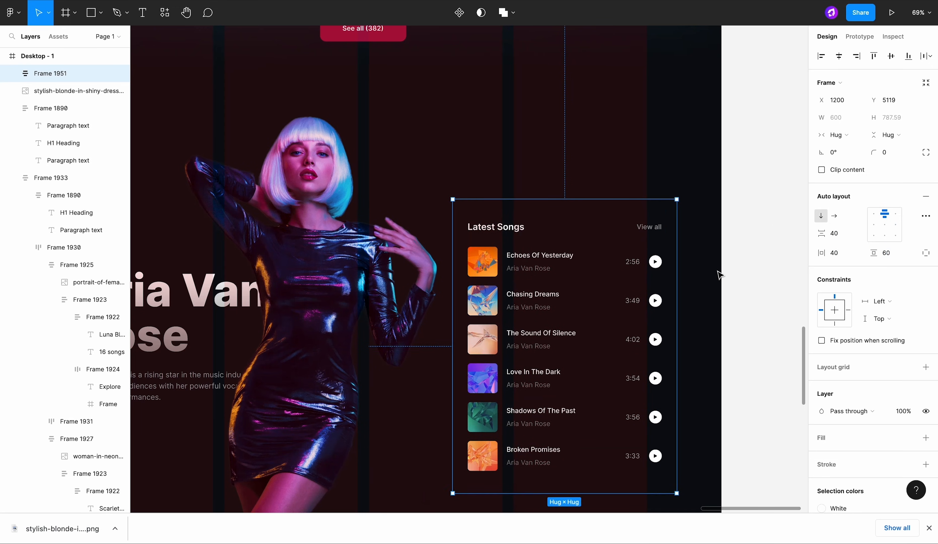
scroll(719, 273, down, 5)
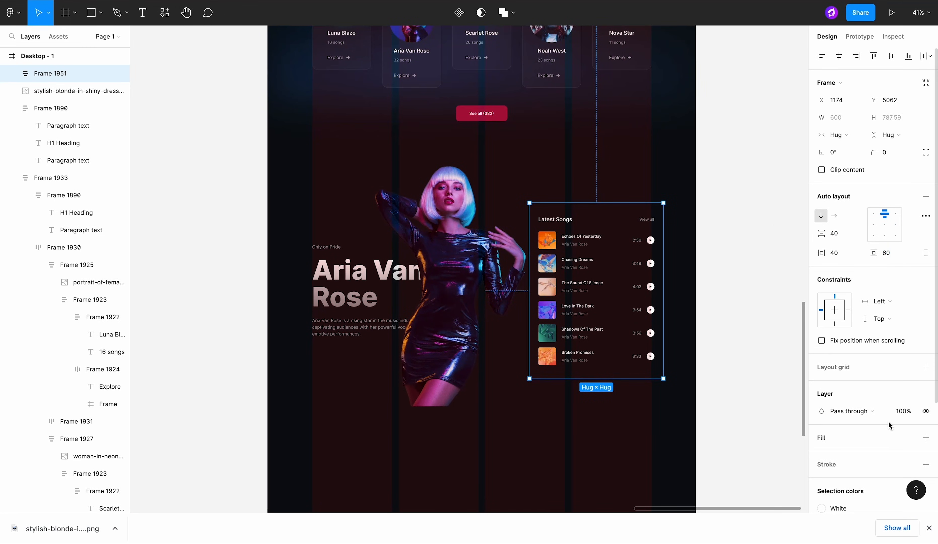
Step: Give the Latest Songs card a fill using the Transparent Background colour style
click(926, 438)
click(901, 440)
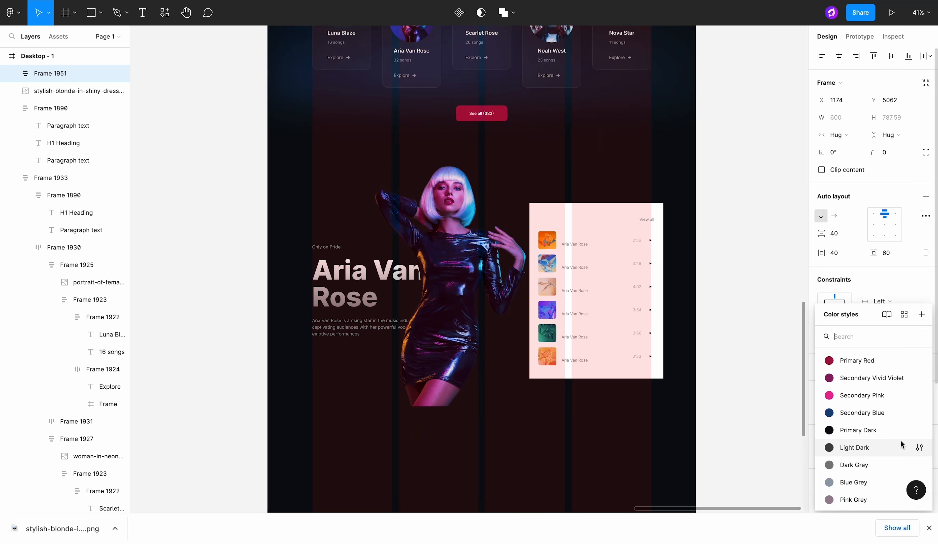
scroll(879, 451, down, 5)
click(871, 477)
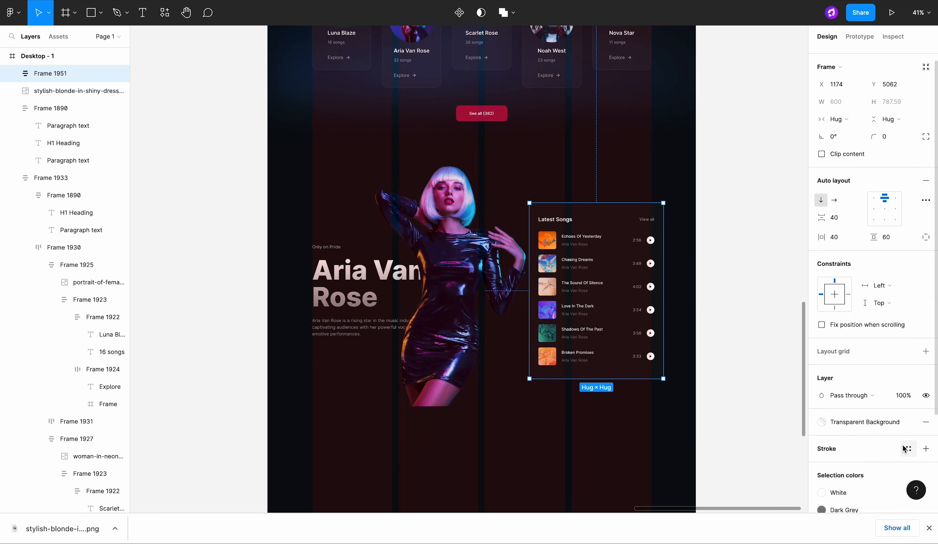
Step: Apply the Transparent Stroke style to the card's outline and set a 24 corner radius
click(895, 425)
scroll(871, 464, down, 5)
click(860, 464)
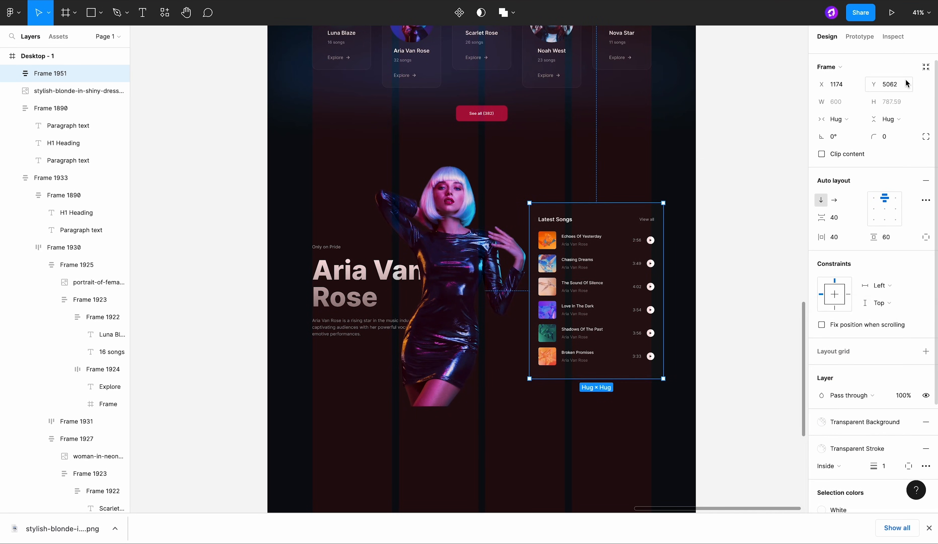
key(Return)
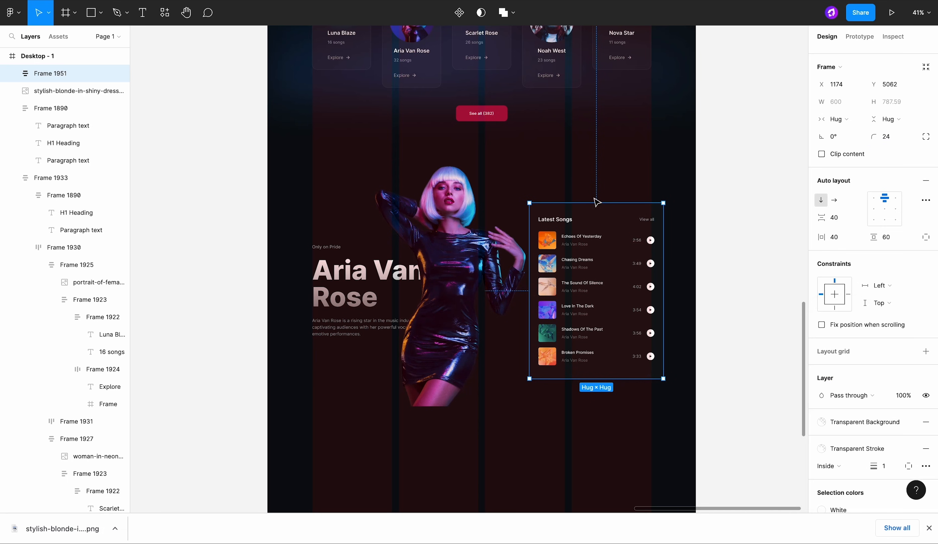
Step: Add a Background blur effect with blur 48 to the song card over the singer photo
scroll(640, 255, up, 3)
click(485, 294)
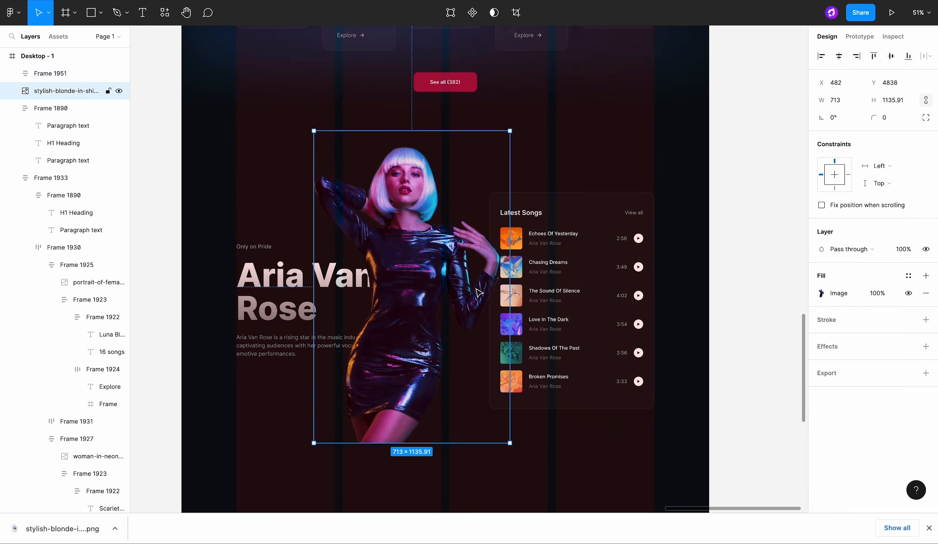
shift+drag(486, 294, 488, 294)
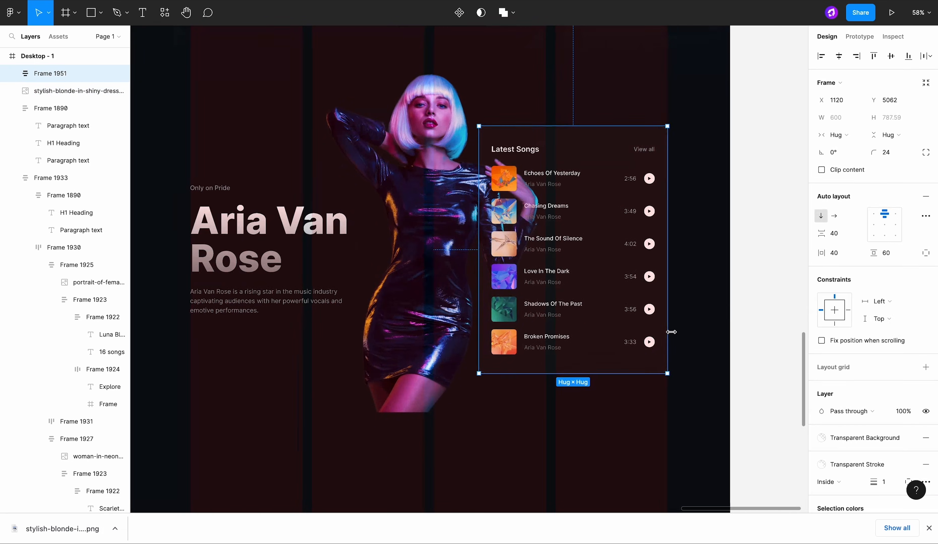
scroll(884, 393, down, 4)
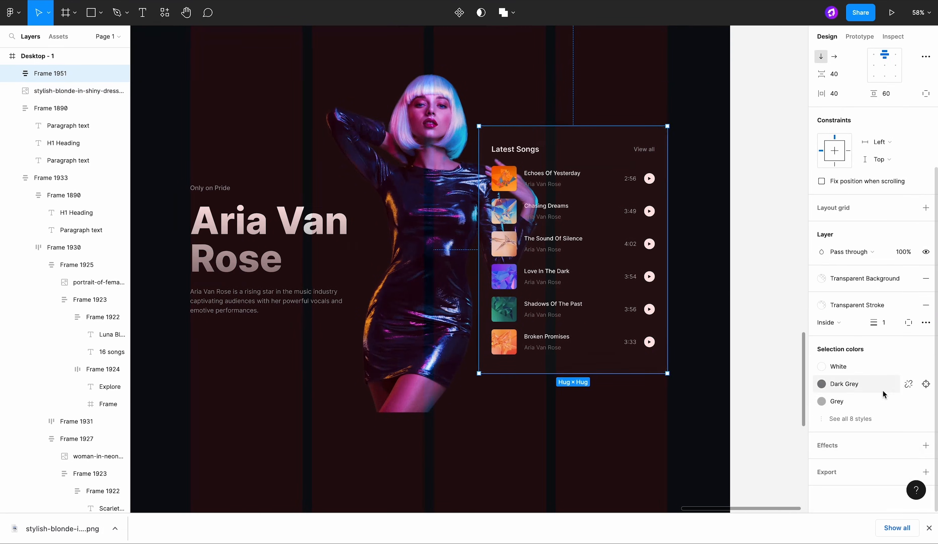
click(926, 446)
click(856, 463)
click(856, 474)
click(856, 463)
click(854, 473)
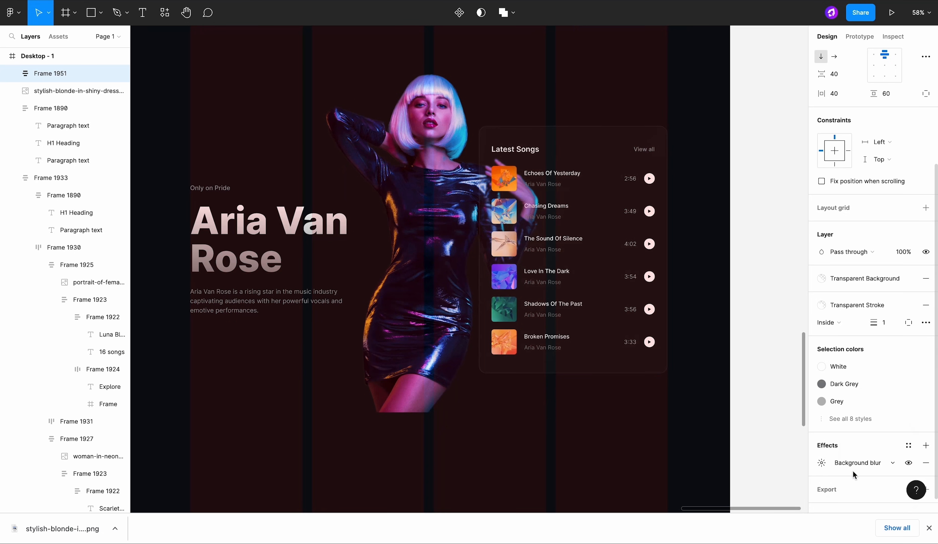
click(822, 463)
text(8)
key(Return)
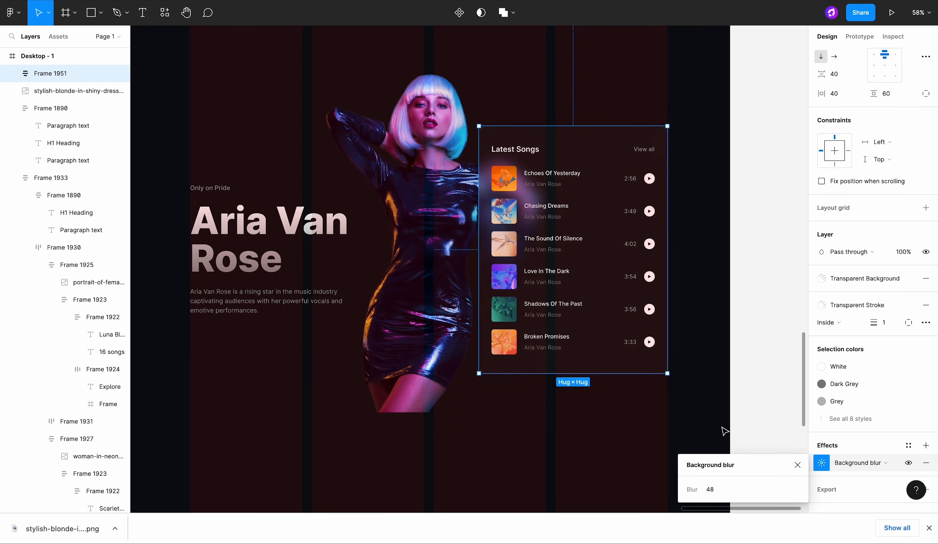
drag(684, 403, 467, 318)
Step: Align the Aria Van Rose text, singer photo and Latest Songs card on their vertical centres
scroll(894, 88, up, 3)
click(890, 56)
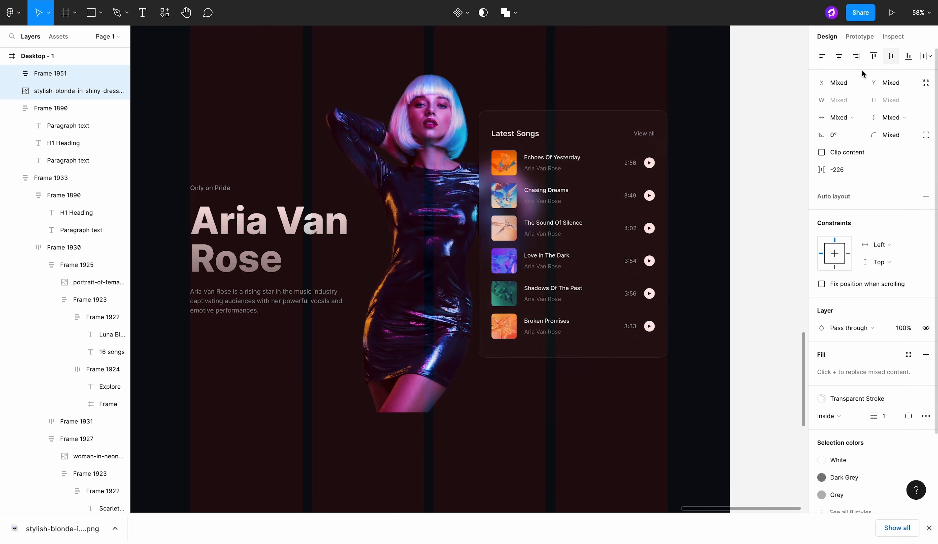
click(762, 112)
scroll(492, 194, left, 2)
scroll(492, 194, up, 1)
click(355, 243)
shift+click(473, 209)
shift+click(628, 168)
click(894, 56)
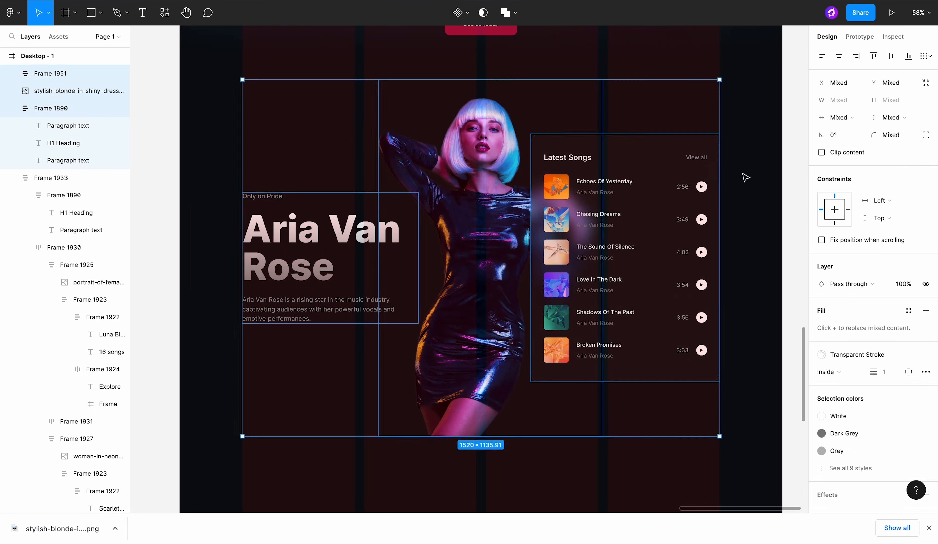
click(742, 178)
scroll(739, 173, down, 2)
click(441, 239)
shift+click(486, 224)
shift+click(667, 176)
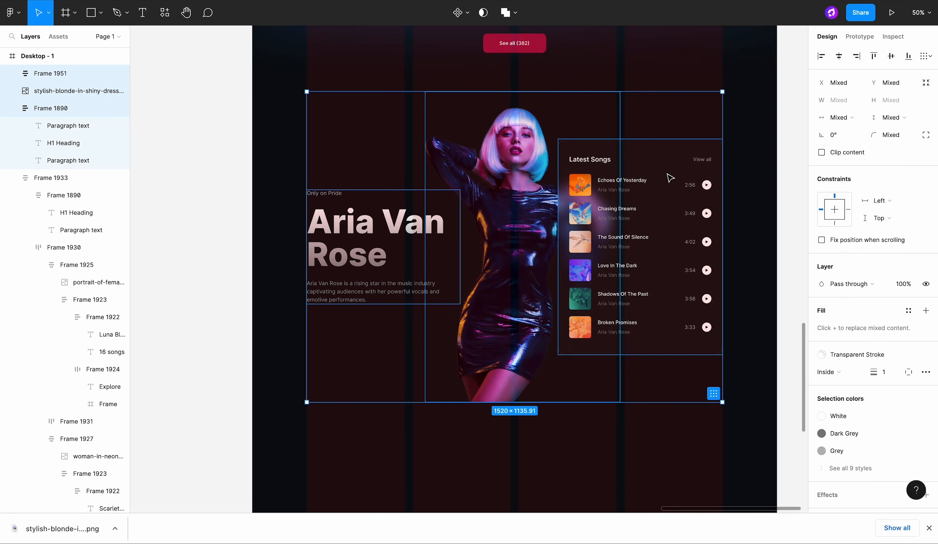
scroll(706, 193, up, 1)
scroll(705, 193, right, 1)
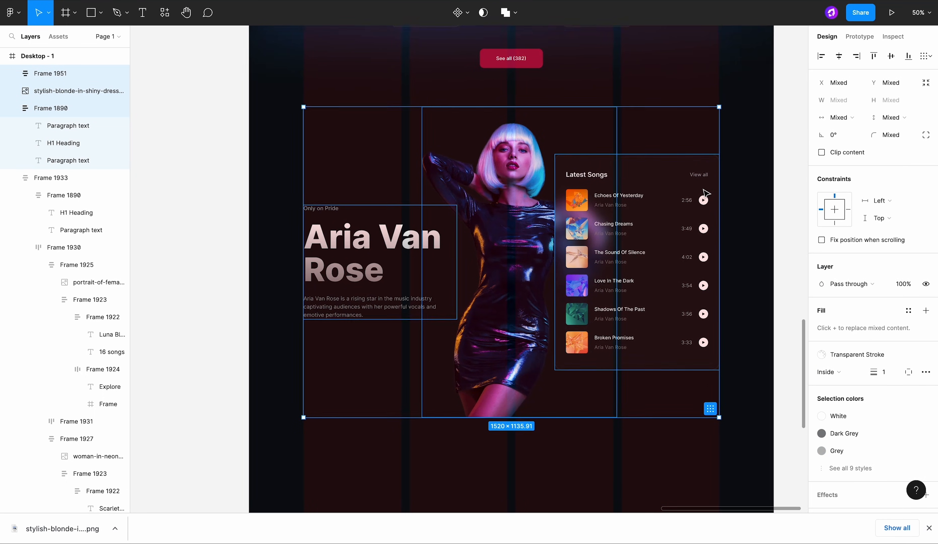
Step: Wrap the card and photo in auto layout with negative spacing so the card overlaps the photo
click(690, 196)
shift+click(531, 204)
key(shift+a)
drag(822, 233, 746, 247)
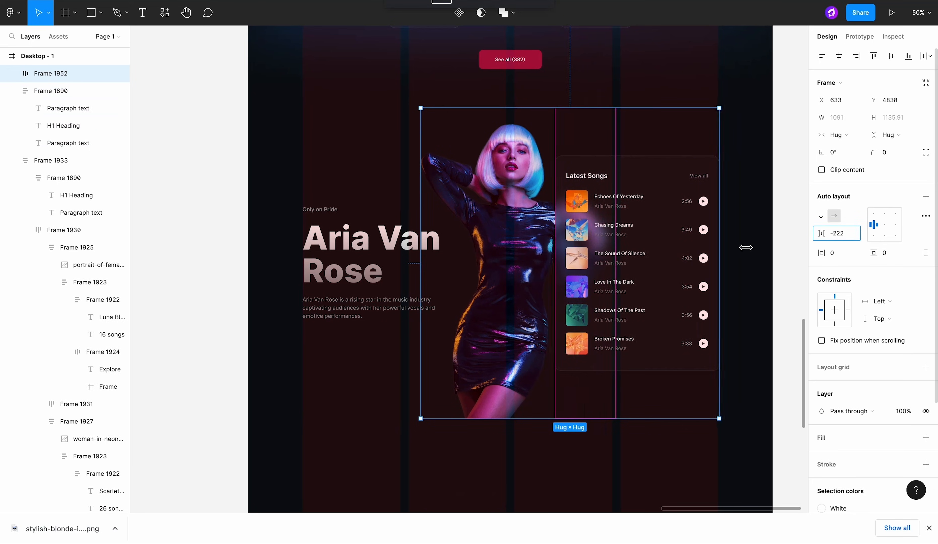
scroll(742, 408, up, 5)
scroll(686, 439, up, 3)
drag(823, 241, 686, 251)
Step: Wrap Frame 1952 and the Aria Van Rose text in auto layout with a -127 gap
click(704, 314)
scroll(704, 314, down, 7)
scroll(704, 314, up, 2)
click(658, 293)
scroll(658, 293, up, 2)
shift+click(404, 266)
key(shift+a)
scroll(742, 460, up, 8)
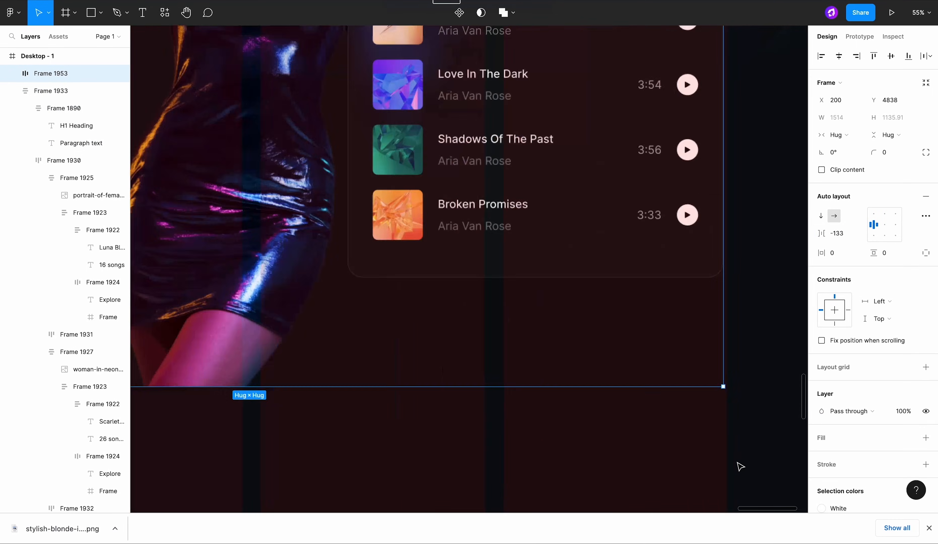
drag(822, 238, 827, 239)
Step: Resize the combined hero group Frame 1953 to 1446 wide
click(687, 312)
scroll(687, 312, down, 8)
click(679, 262)
drag(685, 258, 666, 256)
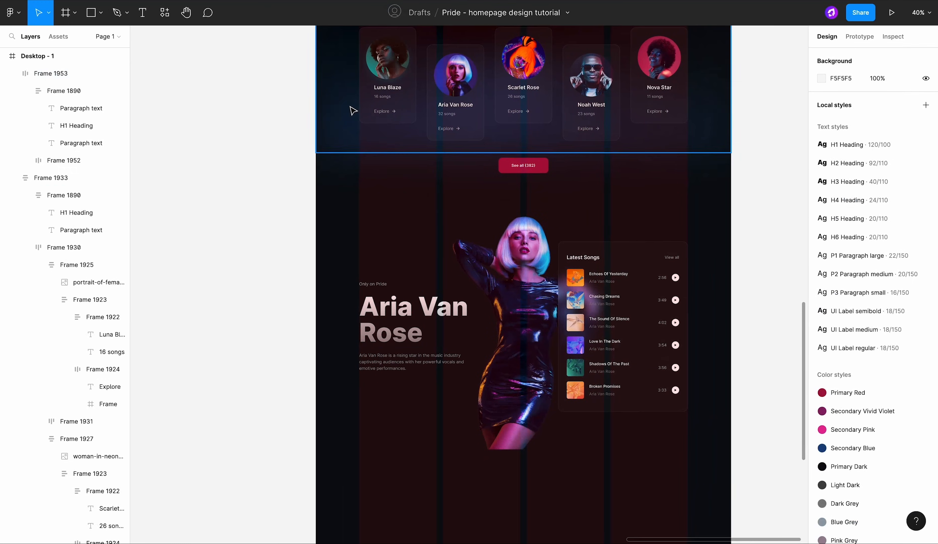
Step: Move the Background gradient layer down behind the artist section and rotate its angular gradient
scroll(343, 347, down, 2)
click(343, 347)
drag(338, 343, 340, 360)
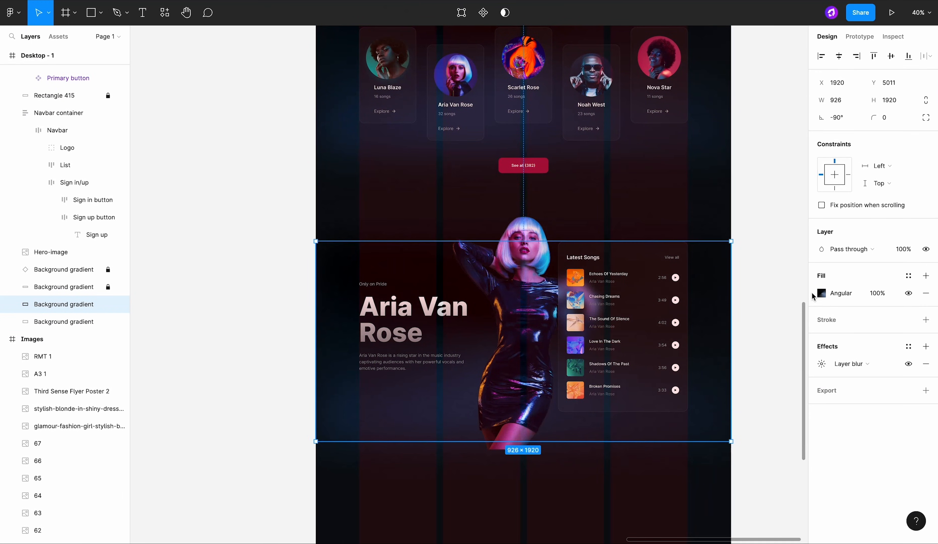
click(821, 293)
scroll(621, 284, right, 4)
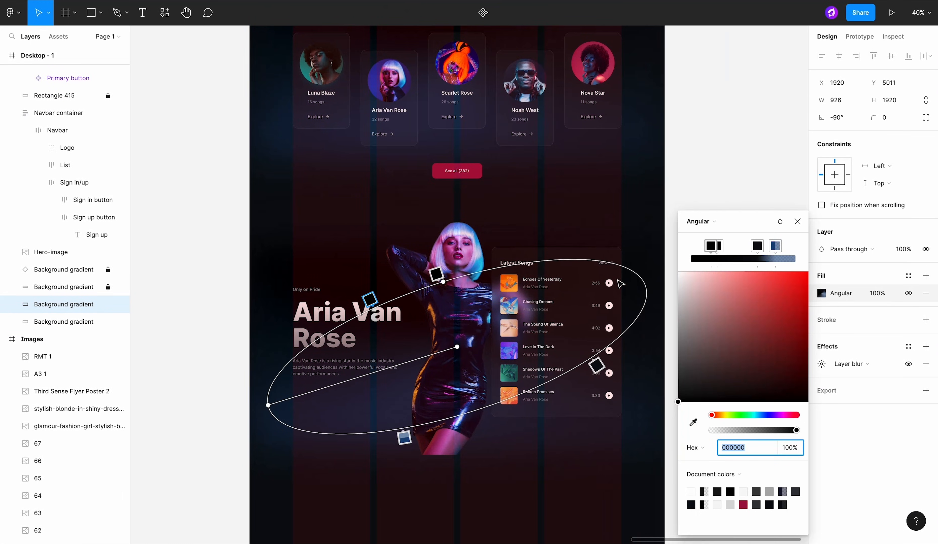
drag(263, 408, 311, 284)
Step: Set a gradient stop to pink E52996 and reposition the blue and black stops
click(689, 420)
scroll(609, 364, down, 8)
scroll(609, 363, up, 1)
click(286, 168)
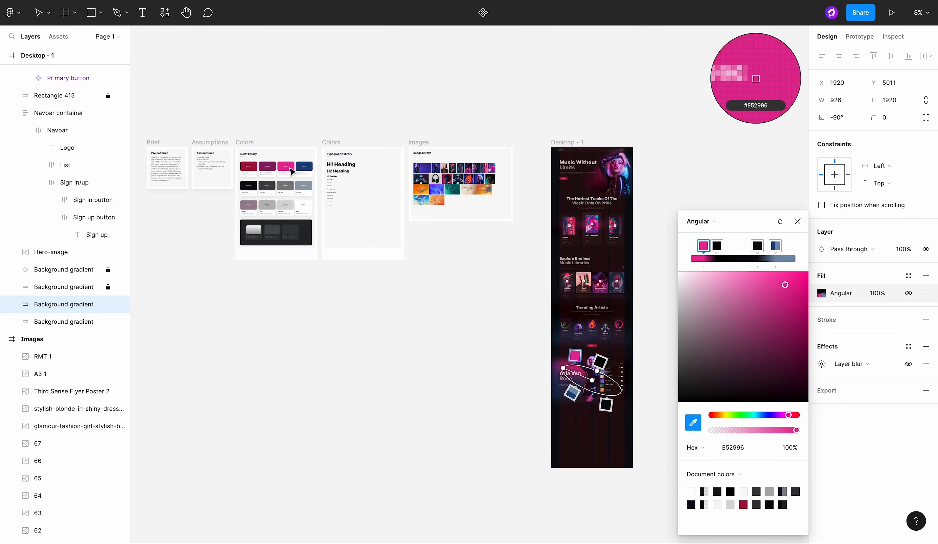
scroll(613, 376, up, 7)
drag(441, 379, 444, 368)
drag(493, 399, 527, 409)
drag(526, 303, 548, 316)
click(520, 411)
key(Escape)
Step: Unlock Rectangle 415 and place a duplicate of it below the artist section
scroll(551, 496, down, 5)
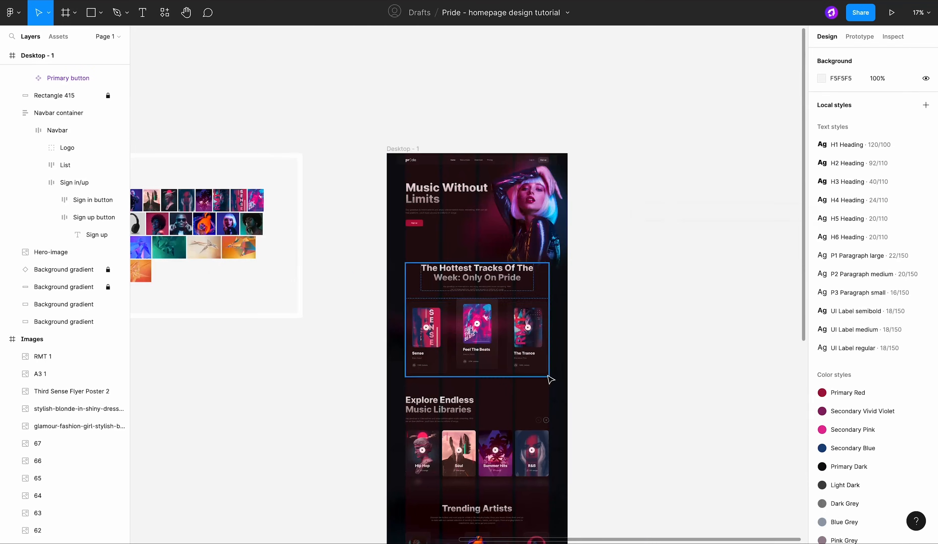
click(107, 96)
click(404, 274)
scroll(404, 273, down, 2)
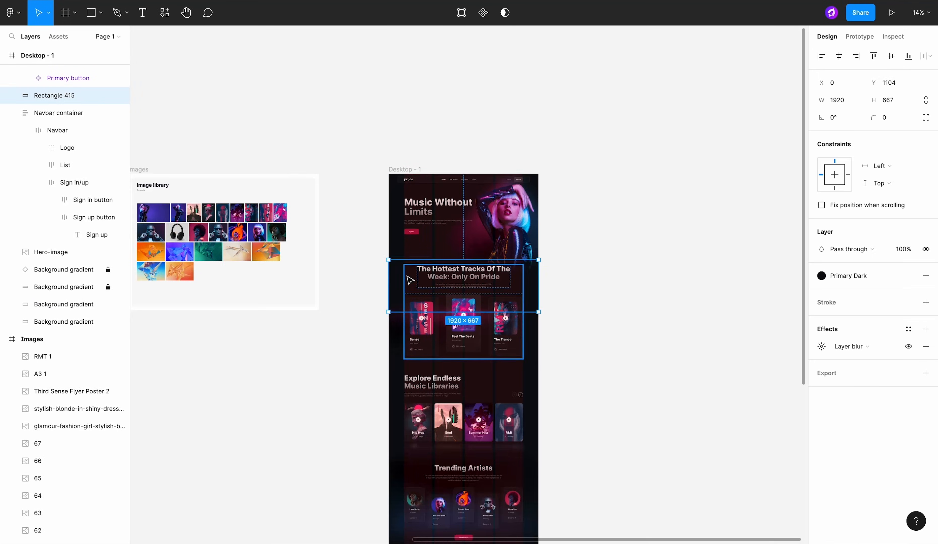
drag(407, 277, 410, 515)
scroll(411, 515, down, 6)
drag(422, 305, 513, 407)
scroll(455, 412, up, 10)
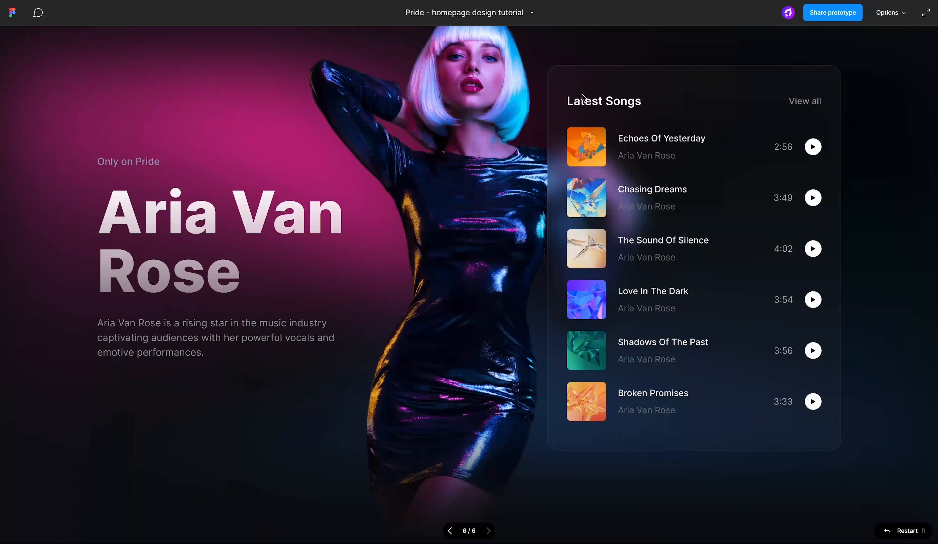
scroll(581, 94, up, 2)
scroll(582, 95, down, 2)
scroll(506, 72, up, 2)
scroll(506, 71, down, 2)
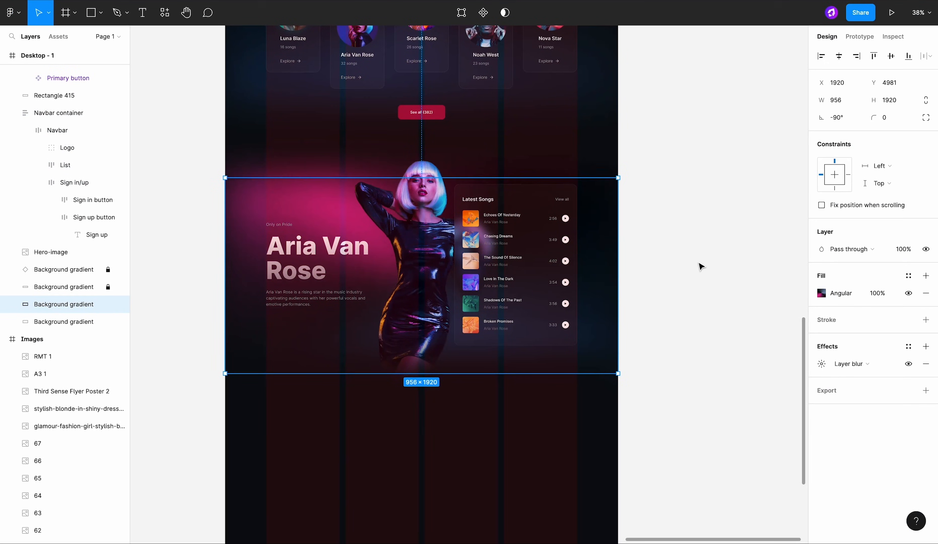
Step: Readjust the gradient ellipse's rotation and centre position
click(822, 293)
mouse_move(284, 215)
mouse_down()
mouse_move(277, 232)
mouse_move(290, 228)
mouse_up()
drag(422, 276, 446, 246)
drag(290, 228, 297, 204)
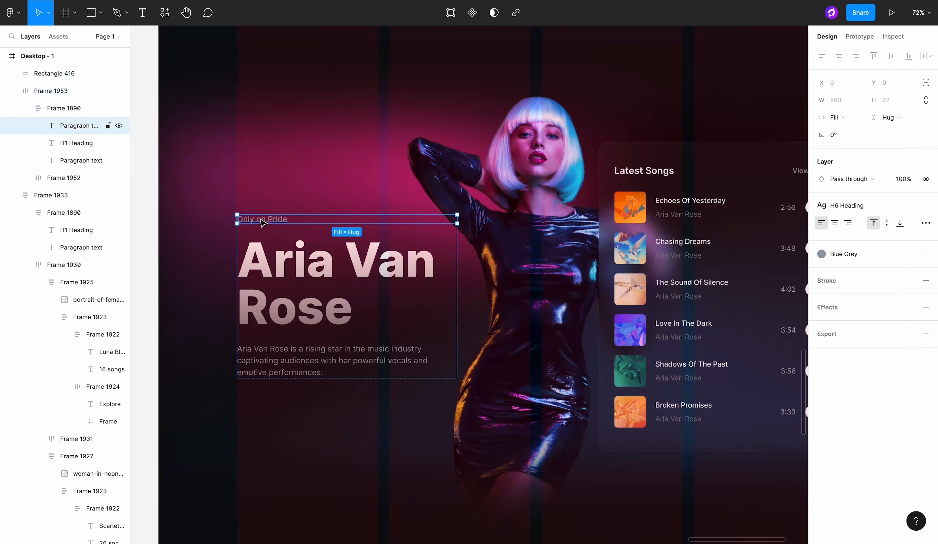
Step: Colour the Only on Pride text with the Pink Grey style
click(821, 253)
click(859, 399)
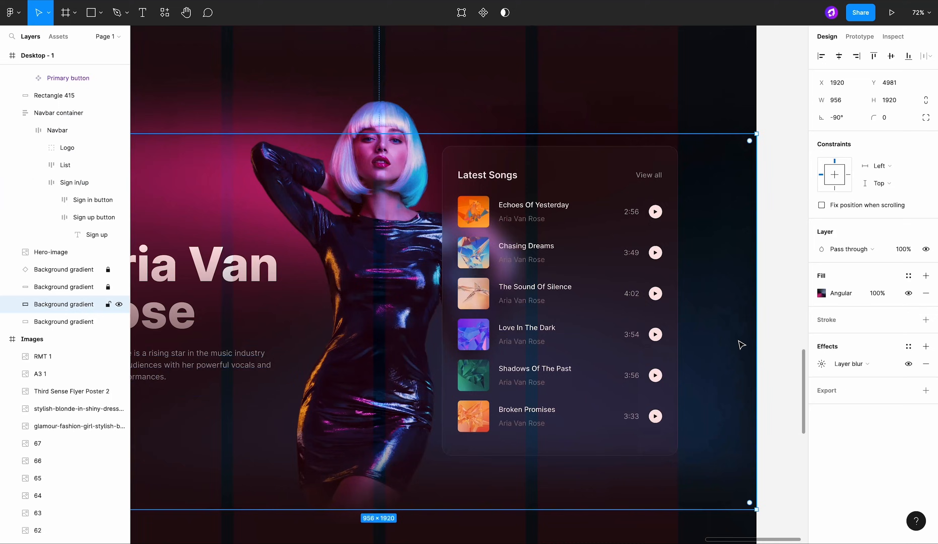
scroll(681, 432, up, 5)
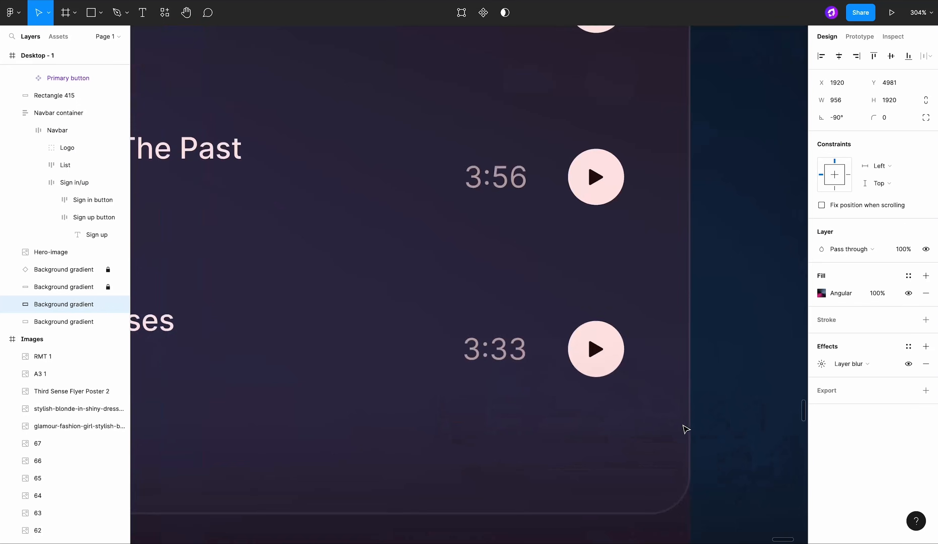
scroll(684, 430, down, 7)
Step: Frame the background gradient together with the Aria Van Rose hero group
shift+click(645, 243)
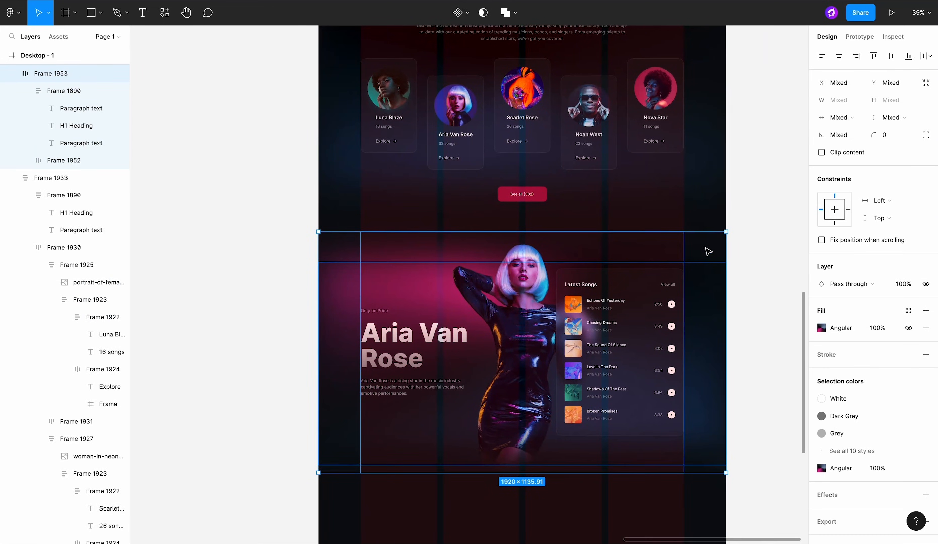
right_click(698, 254)
click(731, 345)
scroll(640, 307, down, 6)
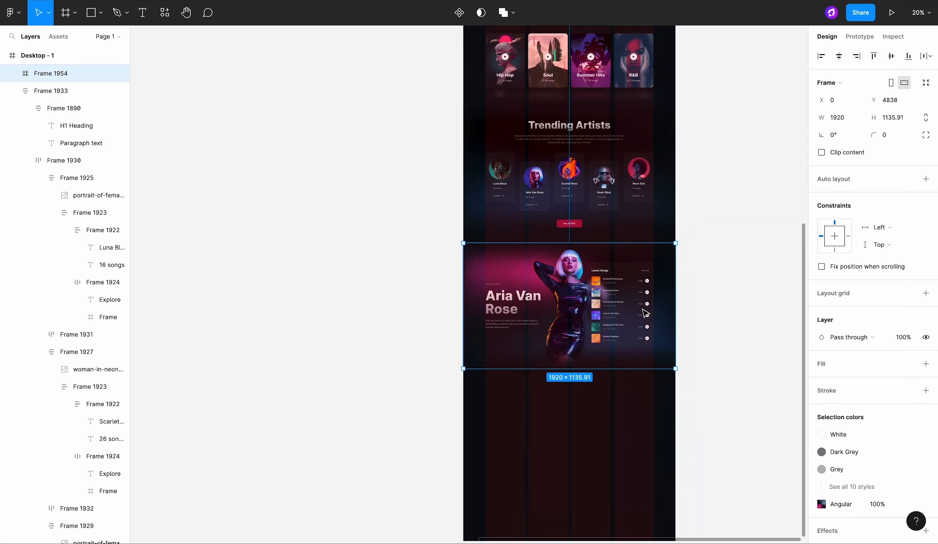
click(628, 355)
scroll(627, 351, up, 2)
scroll(629, 353, up, 2)
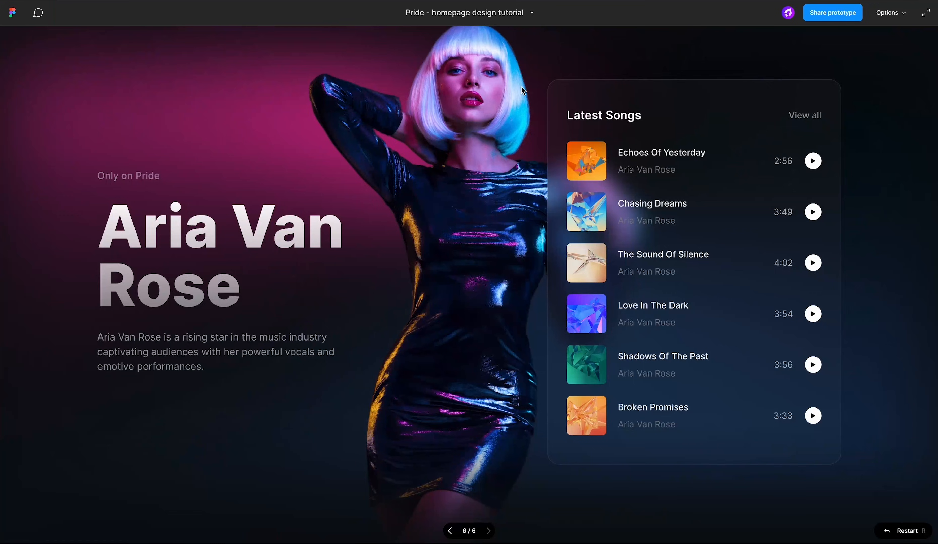
scroll(521, 86, up, 3)
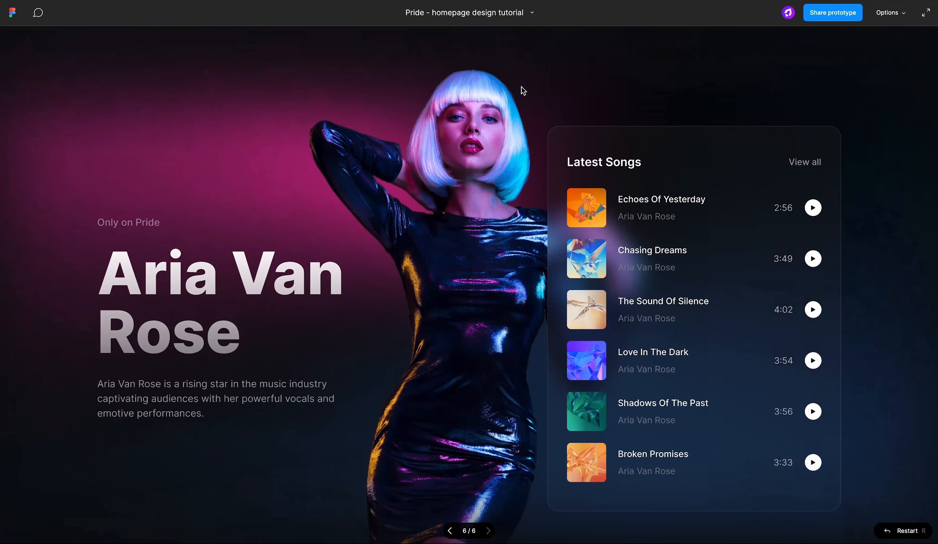
scroll(522, 89, down, 3)
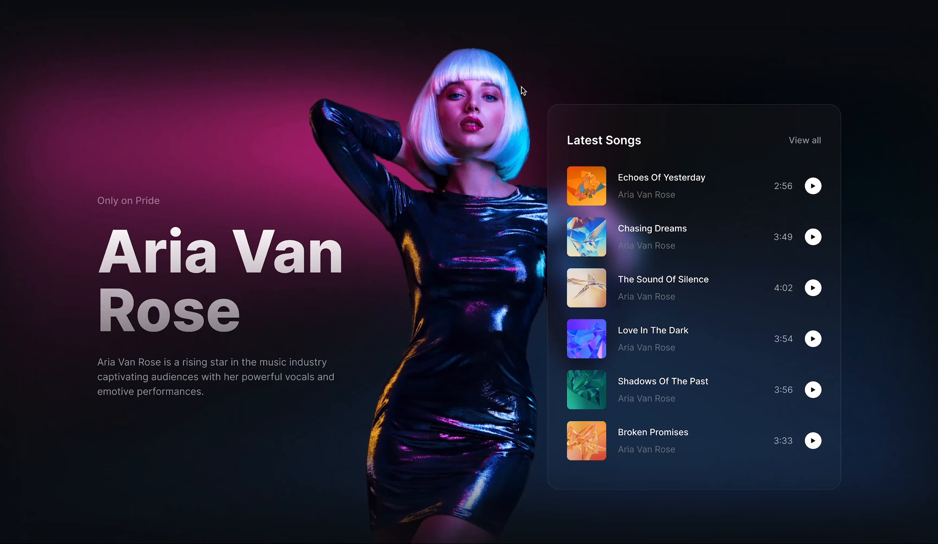
scroll(522, 90, down, 2)
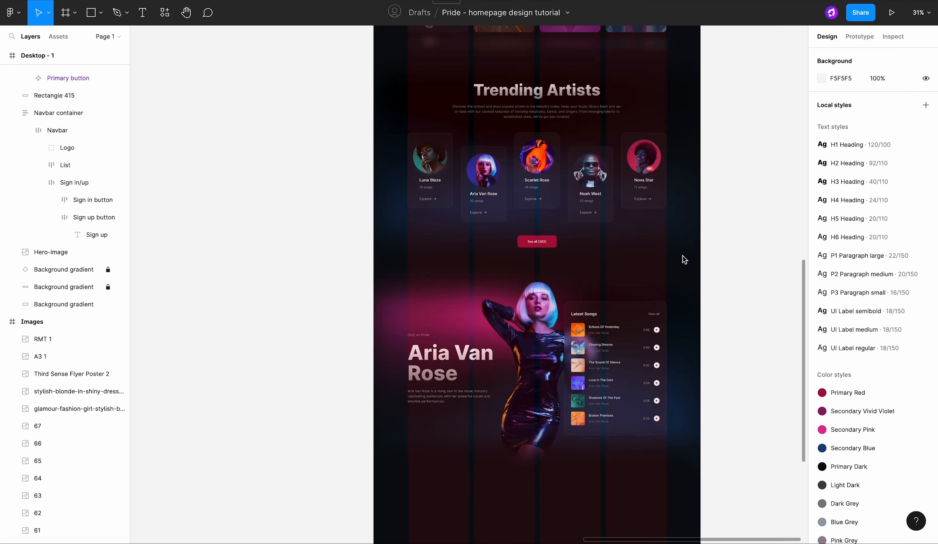
scroll(685, 260, down, 2)
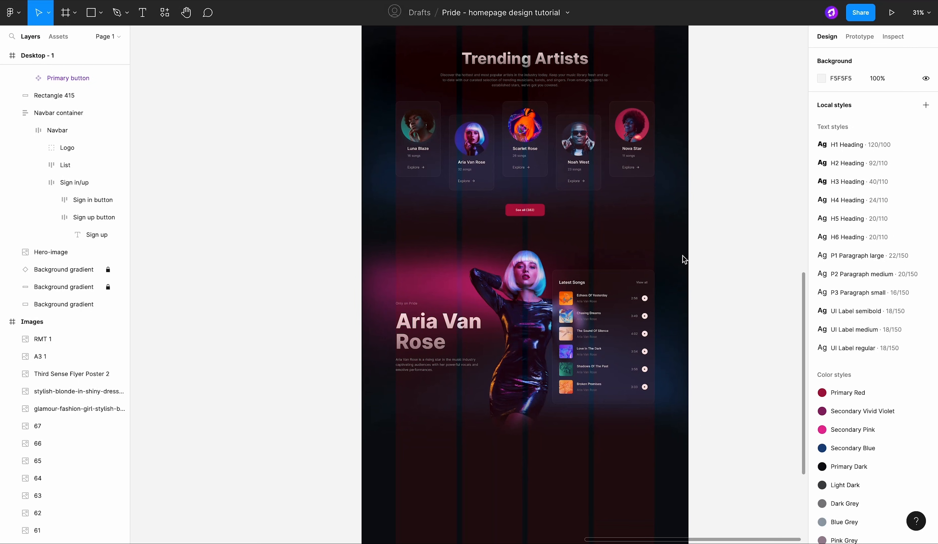
click(576, 67)
Step: Finish the 'Don't Miss a Beat!' heading below the hero, removing the stray closing quote
click(346, 203)
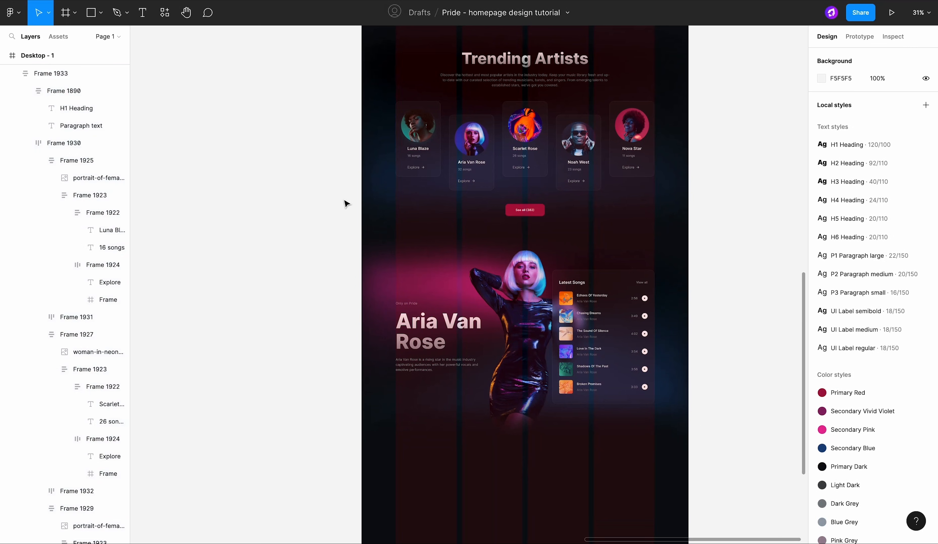
scroll(346, 204, down, 5)
click(143, 13)
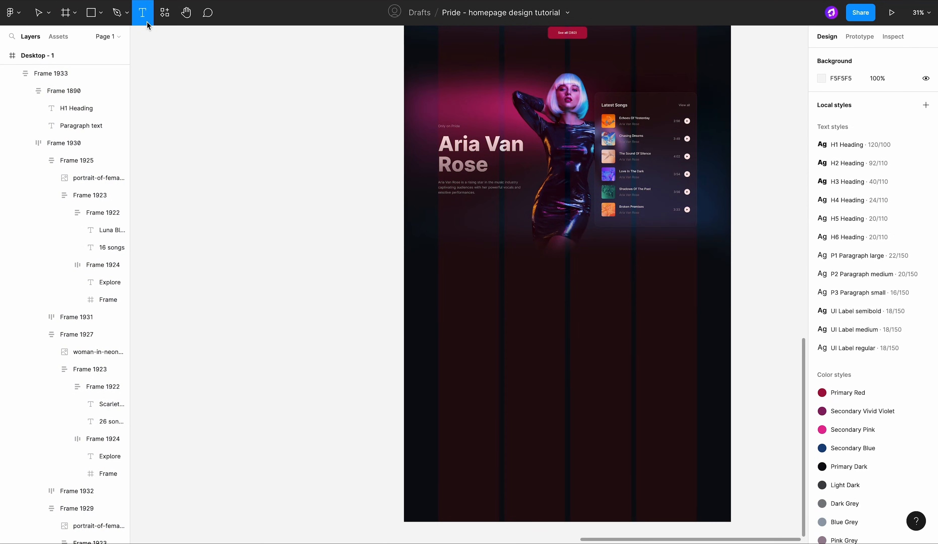
click(458, 295)
text(D)
key(Escape)
scroll(489, 318, up, 3)
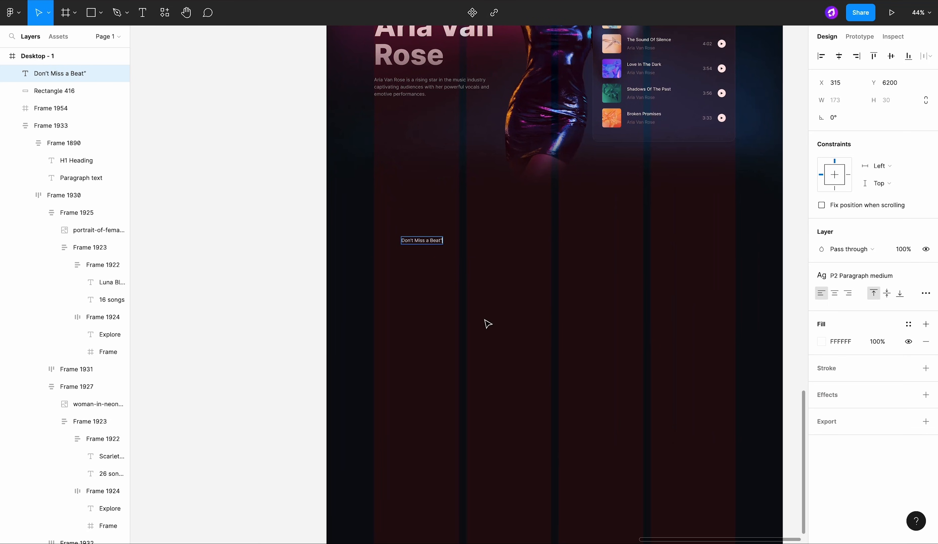
key(BackSpace)
scroll(484, 320, up, 4)
text(!)
key(Escape)
Step: Style the heading as H2 Heading with the Gradient Headings fill
scroll(486, 310, down, 2)
click(862, 275)
scroll(864, 354, up, 3)
click(864, 357)
scroll(749, 349, right, 2)
click(908, 324)
scroll(876, 417, down, 4)
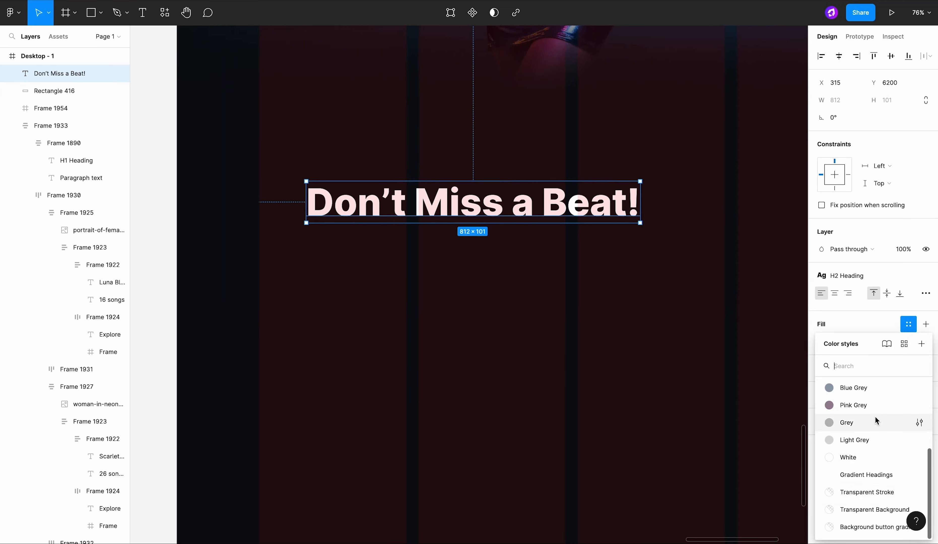
click(878, 475)
Step: Duplicate the heading below itself and restyle the copy as P2 Paragraph medium in Pink Grey
key(Escape)
scroll(492, 259, down, 2)
drag(482, 220, 482, 331)
click(841, 277)
scroll(862, 412, down, 3)
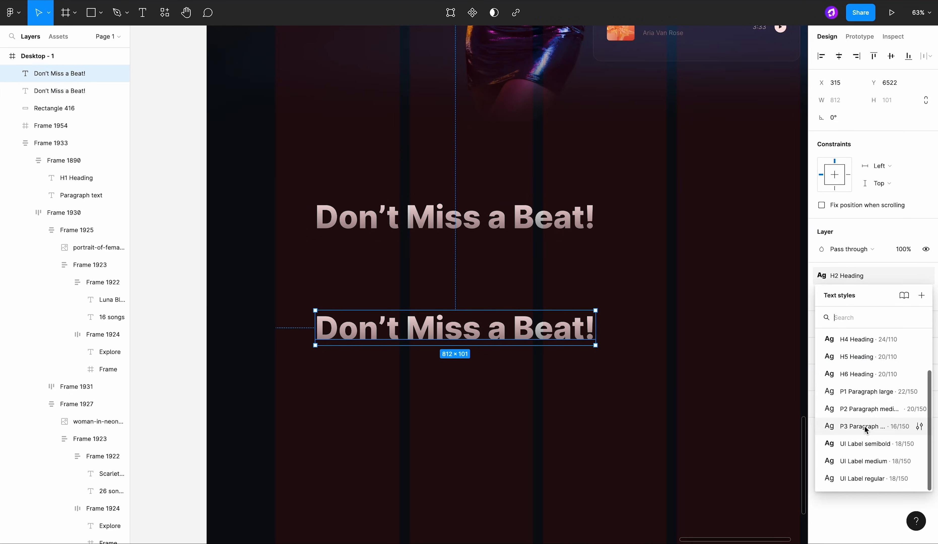
click(868, 430)
click(892, 283)
click(887, 413)
click(869, 324)
scroll(875, 462, up, 2)
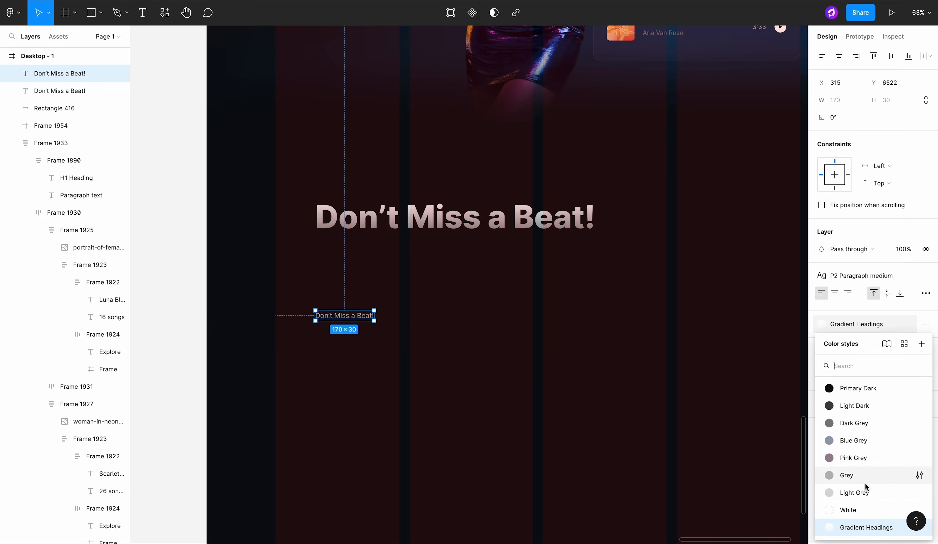
click(856, 458)
Step: Type the newsletter sign-up text into the copy and narrow it to wrap onto two lines
key(Return)
text(D)
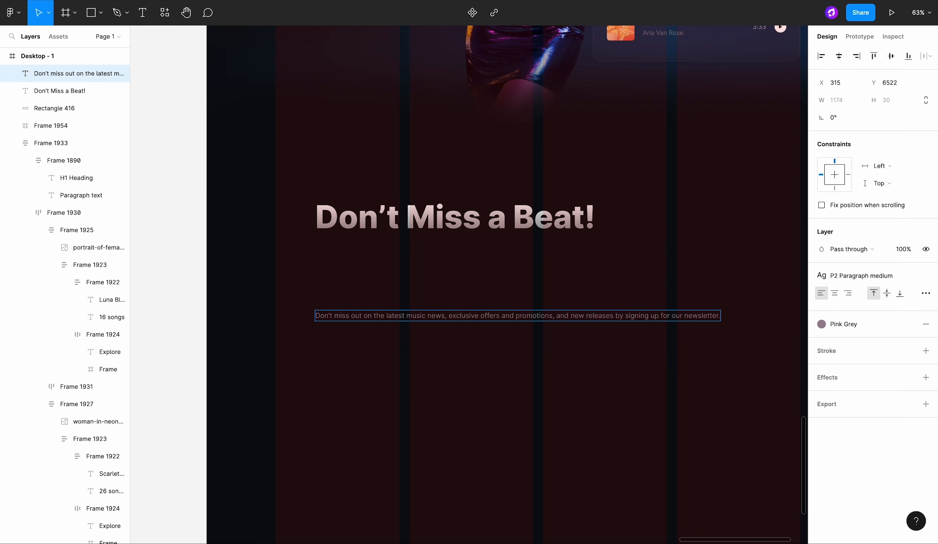
text(in)
click(360, 315)
text(tou)
key(BackSpace)
key(BackSpace)
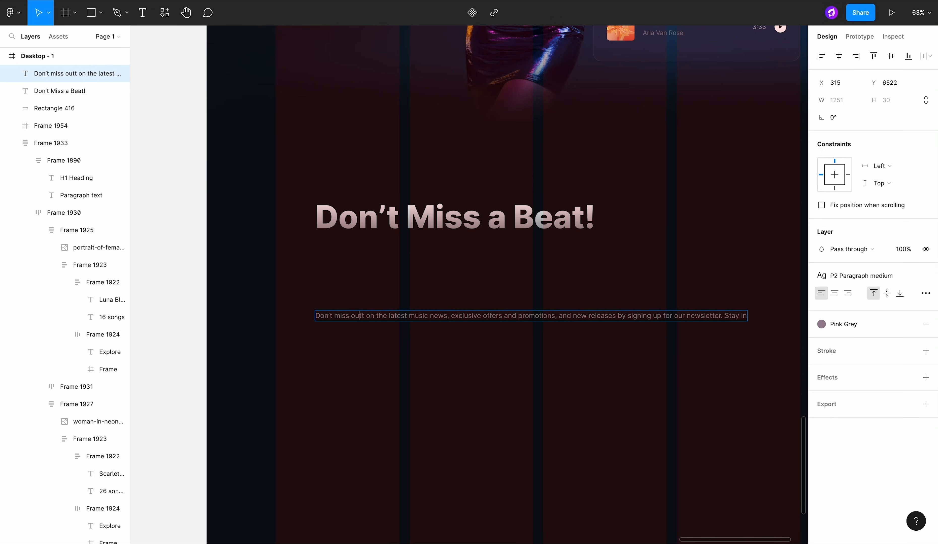
key(BackSpace)
key(Escape)
drag(745, 316, 627, 317)
double_click(442, 329)
text(k)
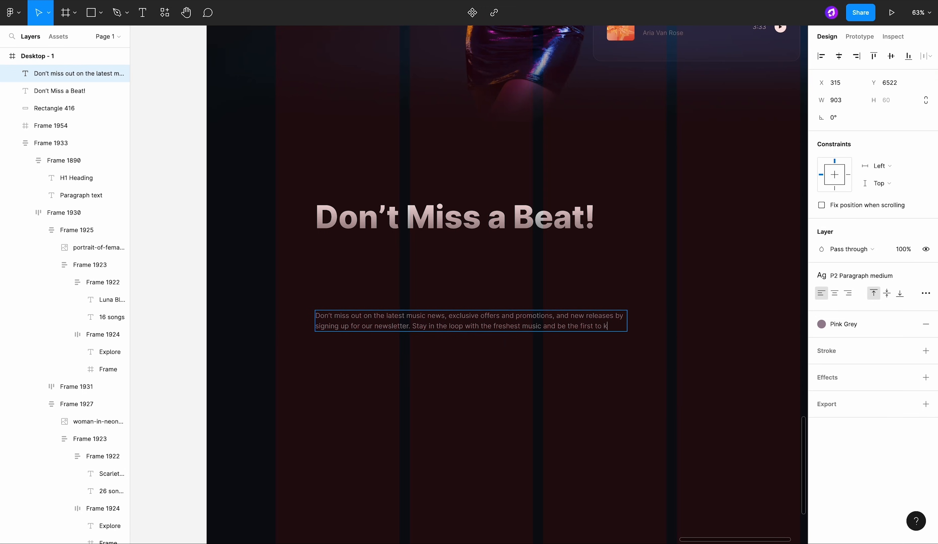
text(now about upcoming events, artist spotlights, and more. Sign up now and)
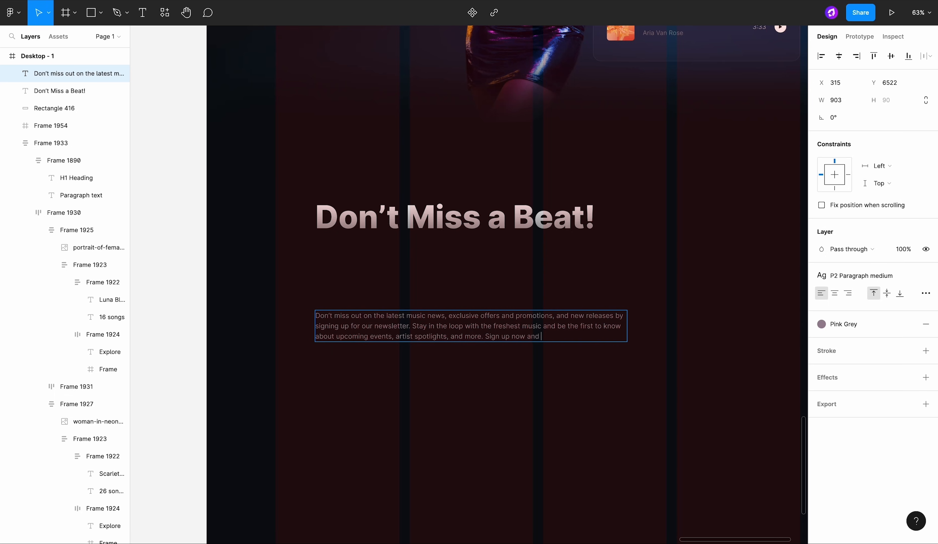
click(501, 375)
scroll(501, 375, down, 3)
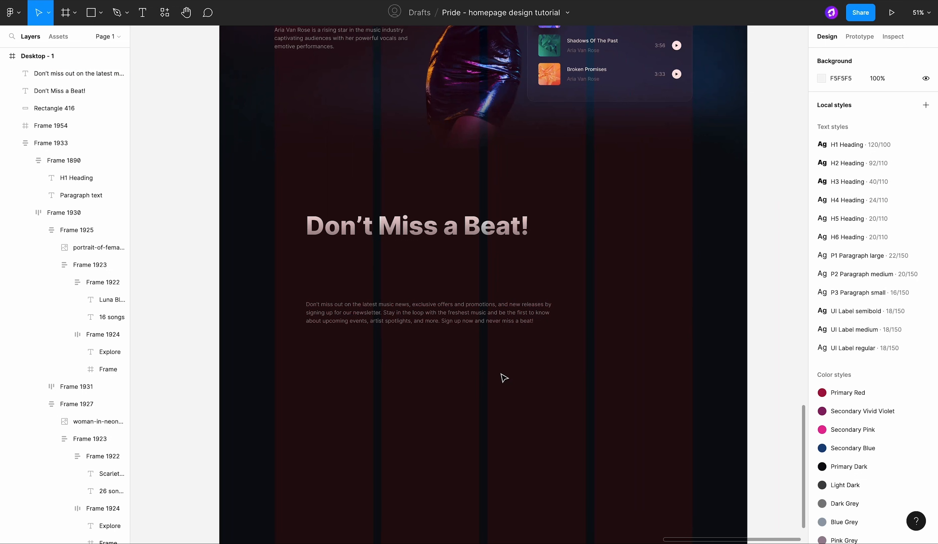
Step: Wrap the heading and paragraph in an auto-layout stack with a 32 gap
click(465, 323)
shift+click(441, 229)
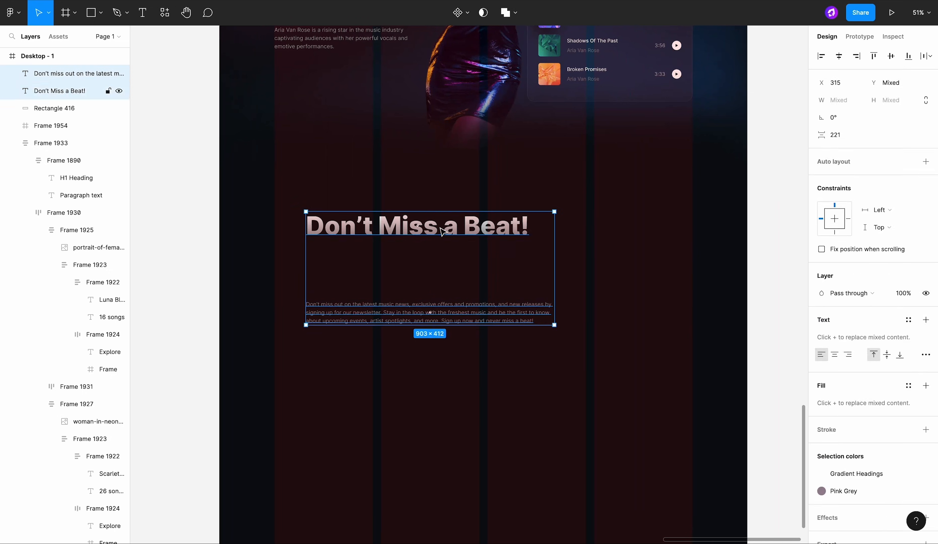
key(shift+a)
click(843, 231)
text(32)
key(Return)
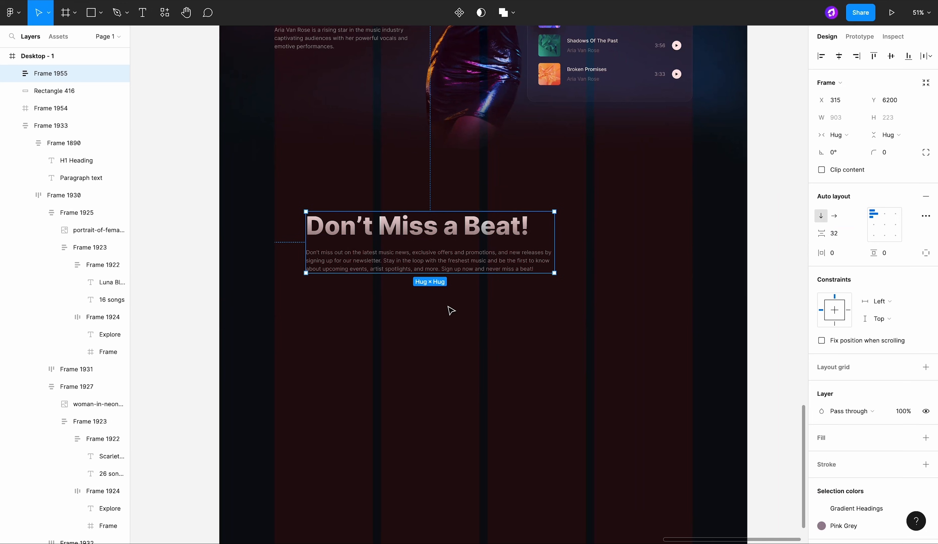
scroll(448, 309, up, 3)
Step: Set both the heading and the paragraph to Fill container width
double_click(440, 206)
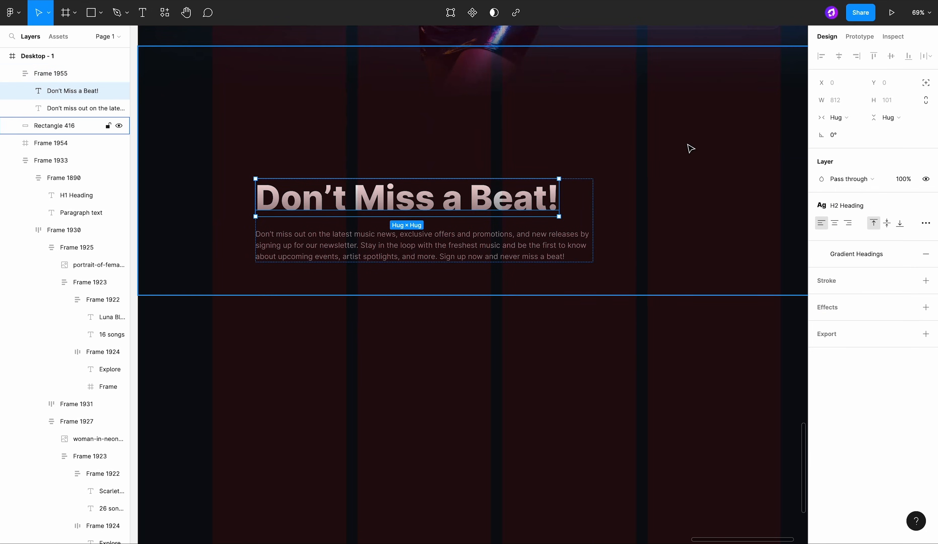
click(836, 117)
click(854, 129)
click(571, 245)
click(836, 118)
click(846, 139)
click(642, 306)
Step: Narrow the stack to 618 wide so the heading wraps, and move it to X 200
click(587, 236)
drag(592, 233, 485, 234)
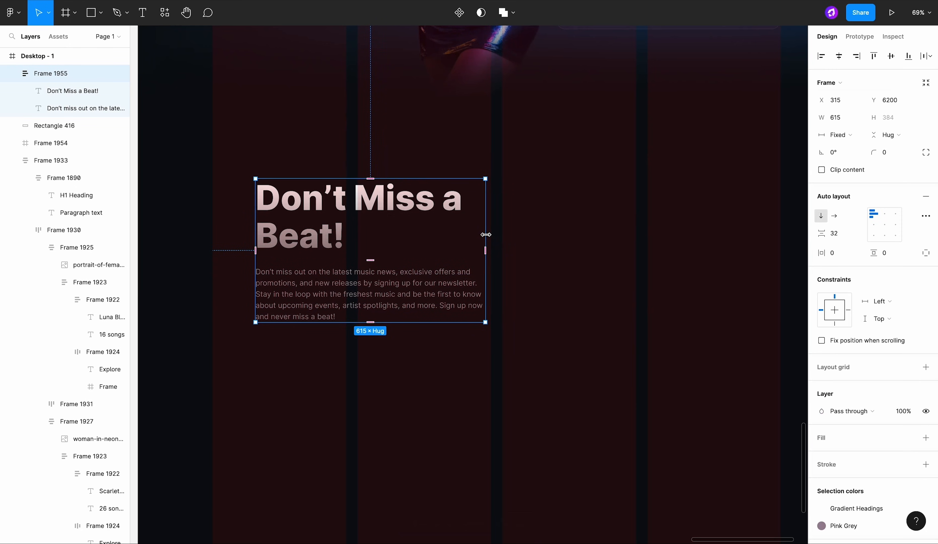
scroll(486, 235, up, 10)
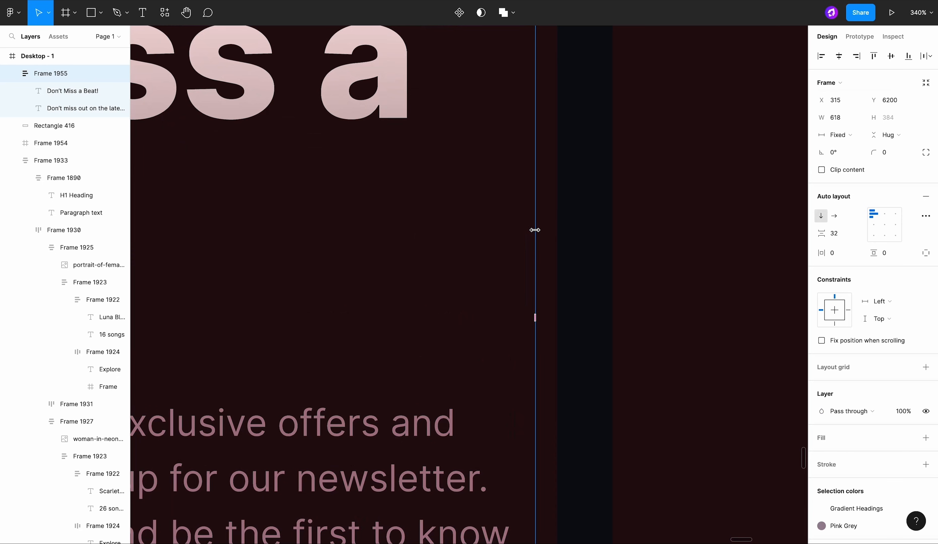
scroll(531, 228, down, 10)
drag(446, 224, 417, 231)
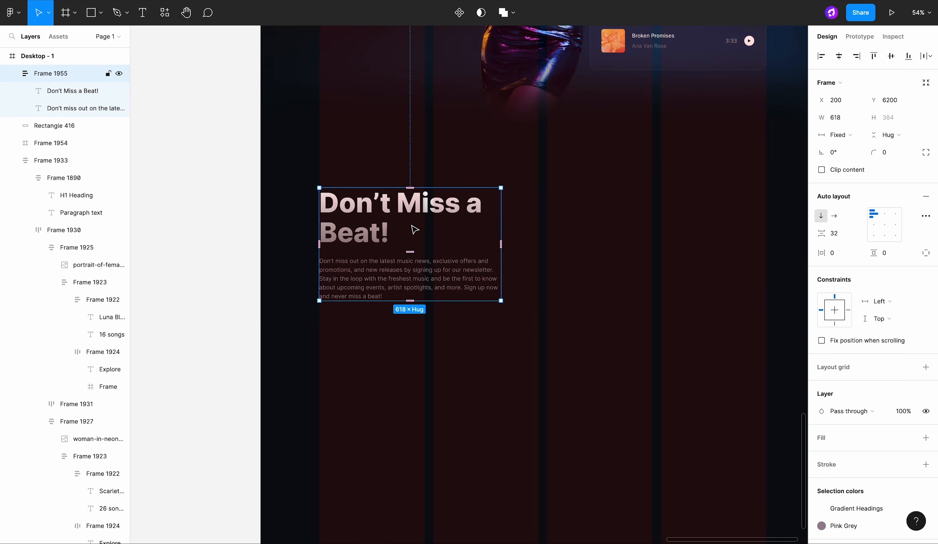
click(471, 372)
scroll(530, 331, down, 5)
Step: Copy the headphones image from the Images library into the newsletter section
scroll(530, 331, down, 4)
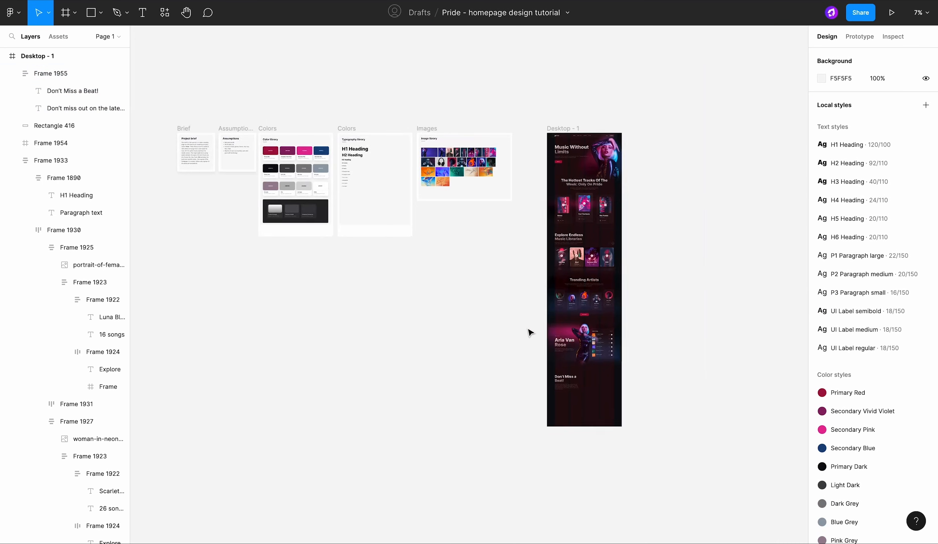
scroll(419, 183, up, 3)
click(450, 154)
alt+drag(458, 148, 457, 322)
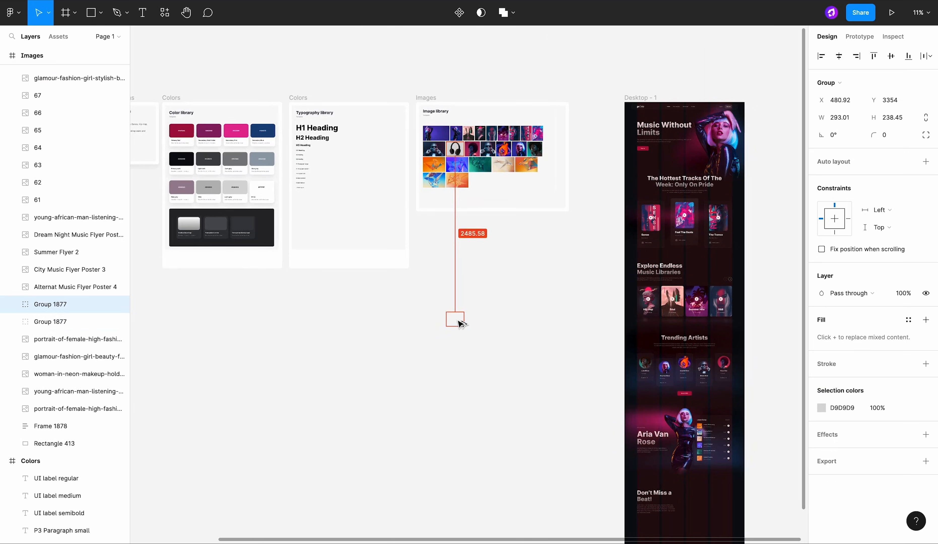
scroll(457, 321, up, 2)
scroll(386, 275, down, 3)
drag(370, 215, 594, 381)
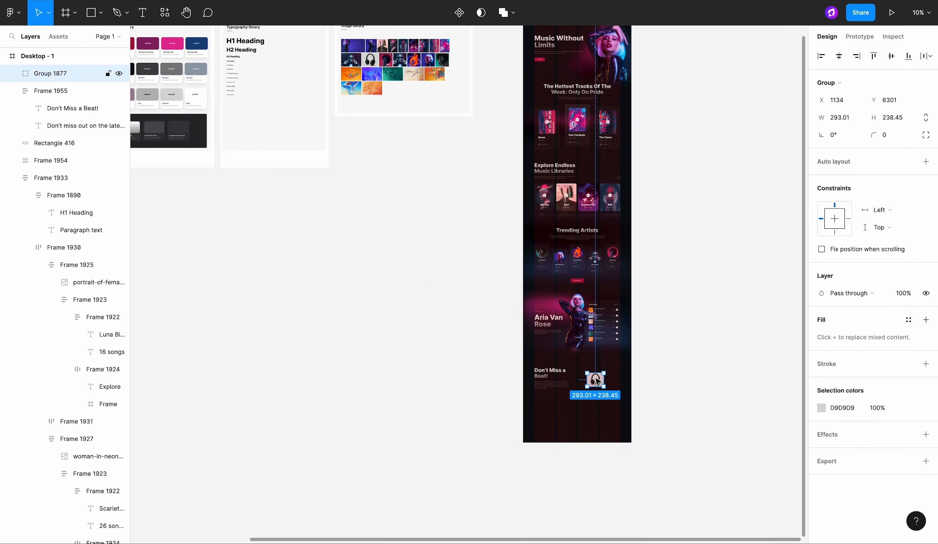
scroll(598, 383, up, 5)
Step: Delete the pink backdrop and scale the headphones proportionally to 576 wide
double_click(607, 390)
drag(607, 389, 608, 465)
key(Delete)
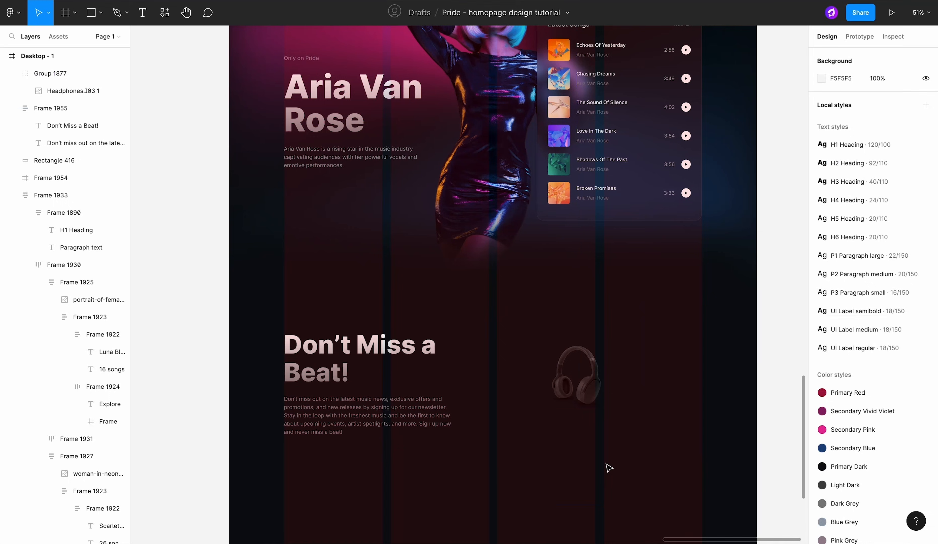
click(587, 406)
key(k)
drag(604, 380, 664, 379)
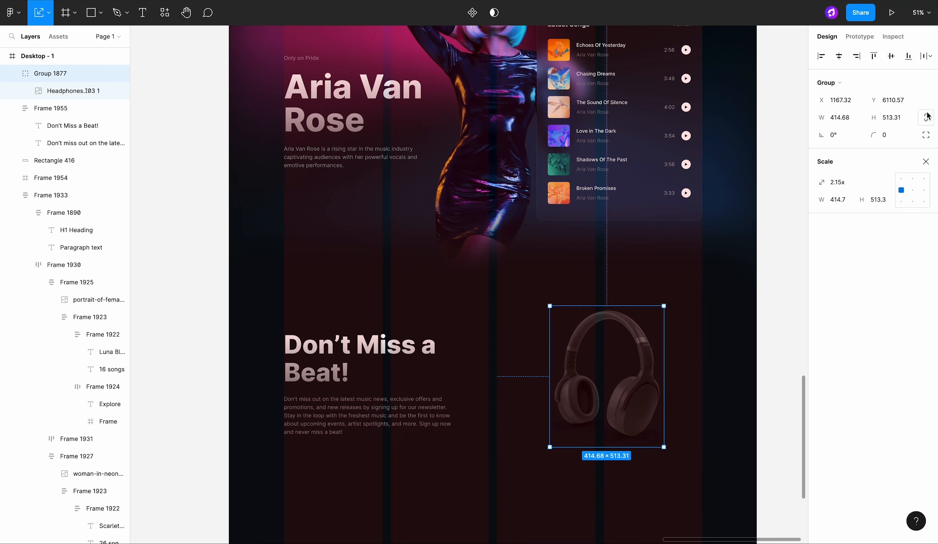
click(856, 119)
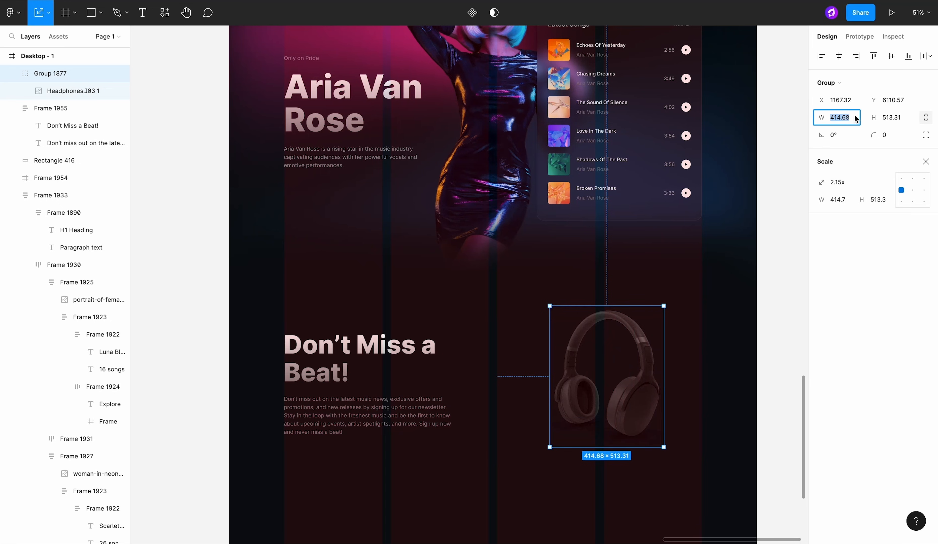
text(576)
key(Return)
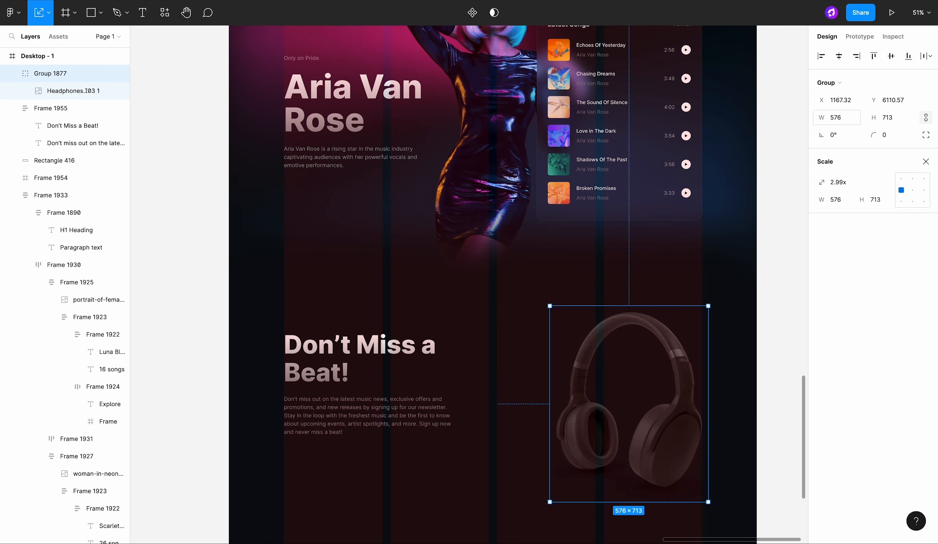
Step: Move the headphones up and left beside the newsletter text
scroll(670, 247, down, 3)
drag(667, 315, 647, 299)
click(529, 324)
click(611, 358)
scroll(609, 356, right, 2)
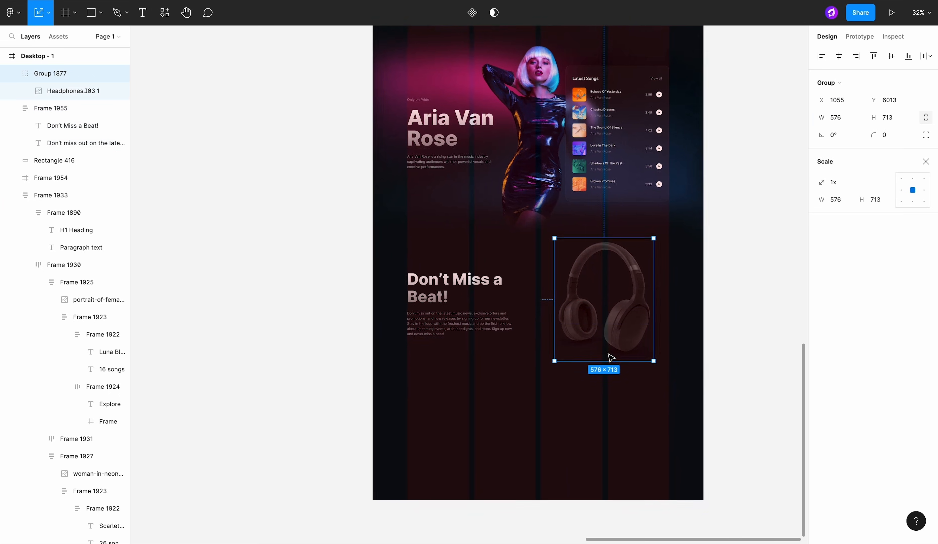
click(537, 370)
scroll(440, 348, up, 3)
ctrl+click(418, 301)
Step: Duplicate the paragraph below itself and change its text to 'Email'
drag(418, 300, 429, 381)
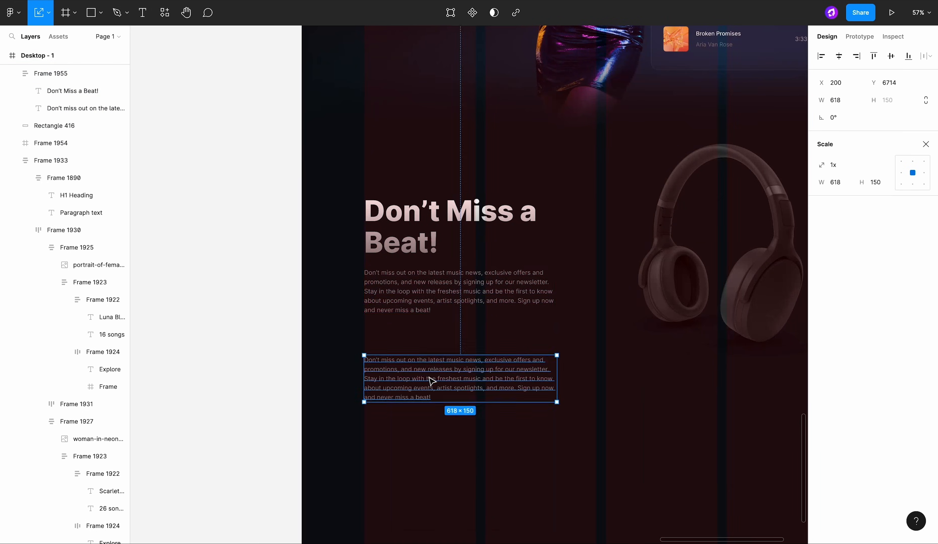
scroll(428, 380, up, 3)
double_click(429, 380)
text(Email)
key(Escape)
key(Escape)
Step: Draw a horizontal line under the Email label
click(101, 13)
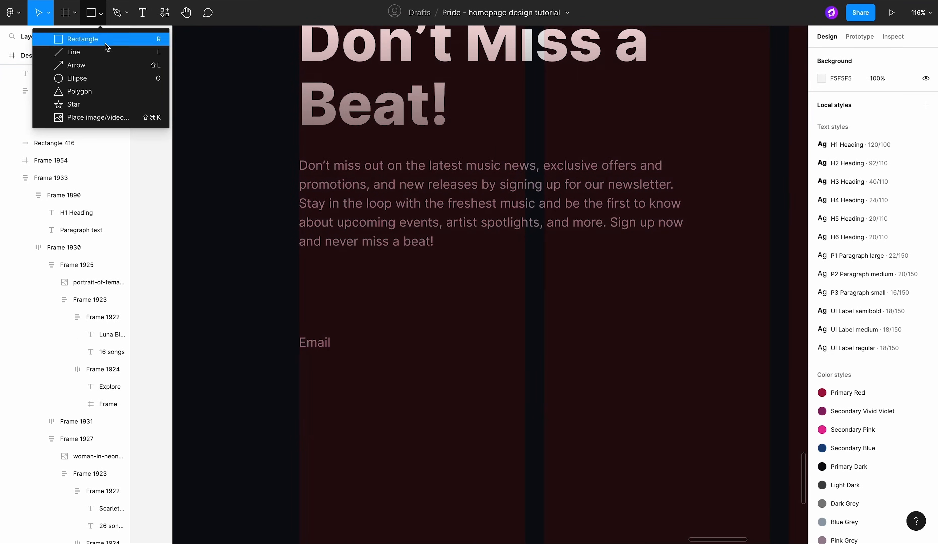
click(75, 51)
mouse_move(302, 363)
mouse_down()
mouse_move(616, 396)
mouse_move(546, 399)
mouse_up()
key(Escape)
click(331, 364)
Step: Give the line the Light Dark stroke colour style
click(909, 302)
click(890, 417)
click(847, 302)
scroll(859, 361, up, 2)
click(858, 389)
click(841, 299)
click(844, 411)
click(451, 387)
scroll(454, 391, up, 3)
Step: Apply the UI Label regular text style to the Email label
click(245, 315)
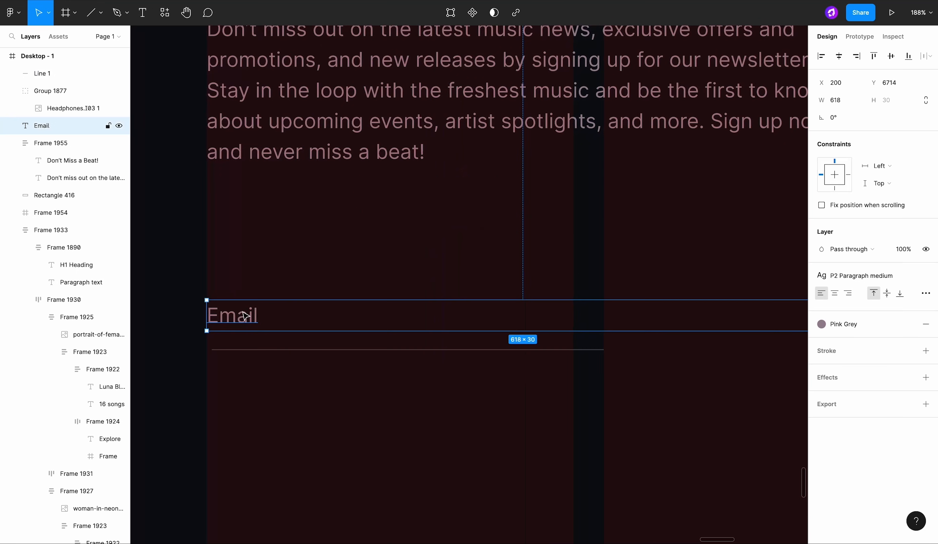
click(861, 276)
click(873, 480)
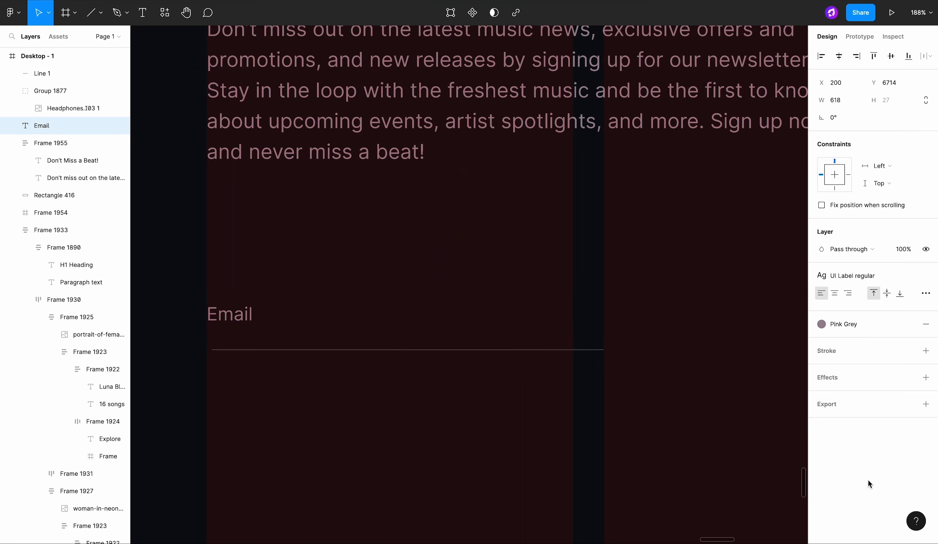
click(926, 293)
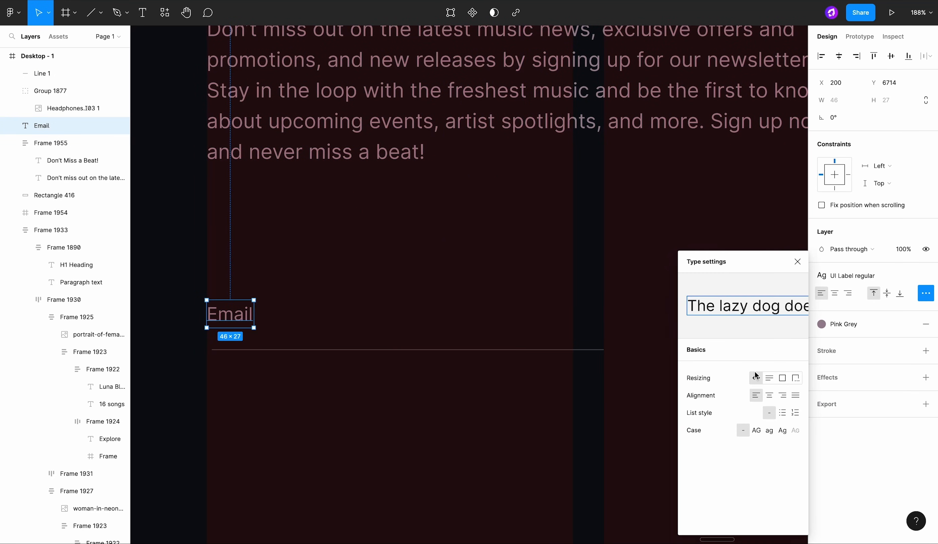
click(632, 393)
Step: Group Email and the underline in top-left aligned auto layout with an 8 gap
click(507, 350)
shift+click(236, 312)
key(shift+a)
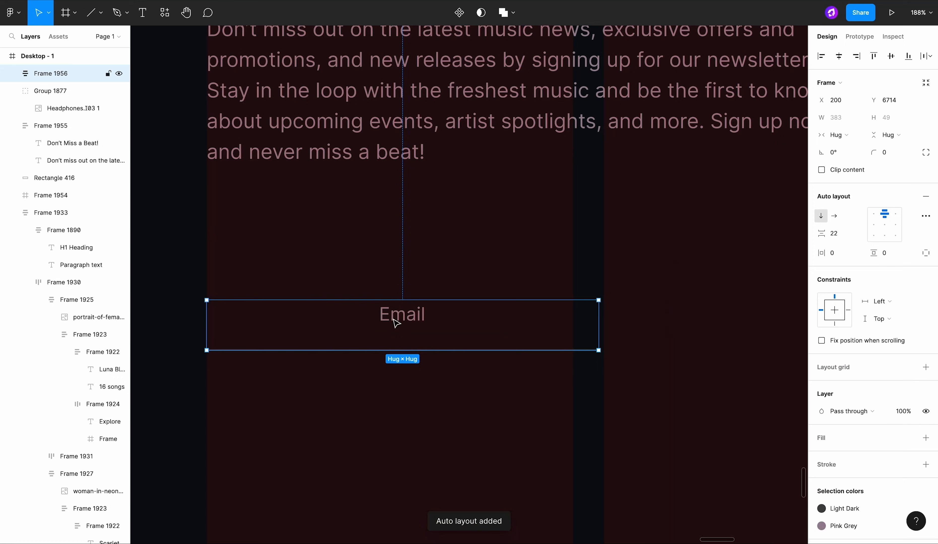
click(873, 214)
click(834, 234)
text(8)
key(Return)
click(673, 300)
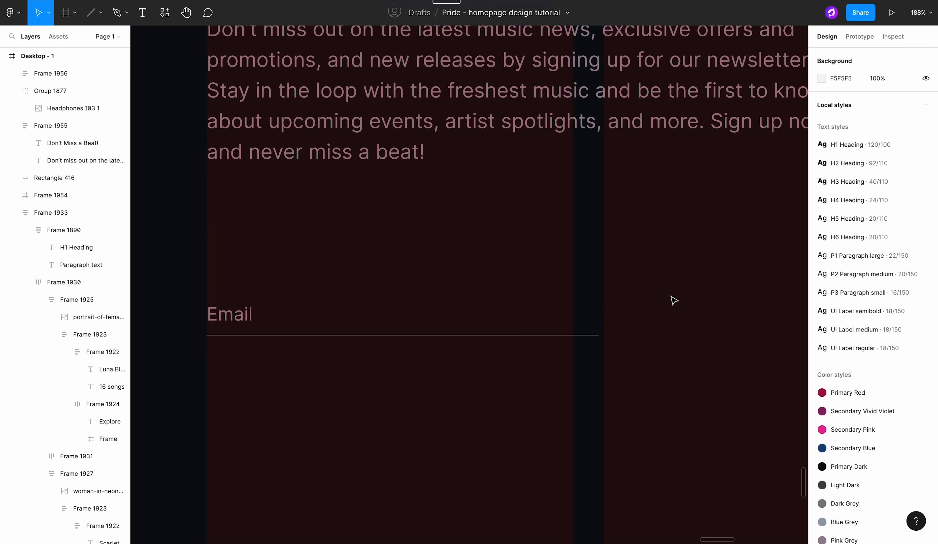
Step: Shorten the underline inside the field to 358 wide
double_click(591, 335)
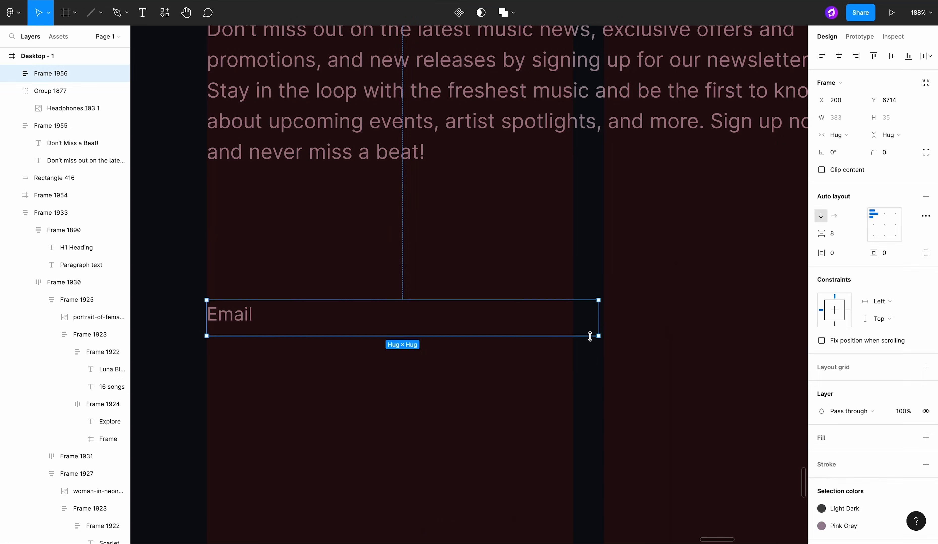
scroll(591, 336, up, 4)
drag(607, 336, 558, 338)
scroll(557, 337, up, 8)
click(624, 364)
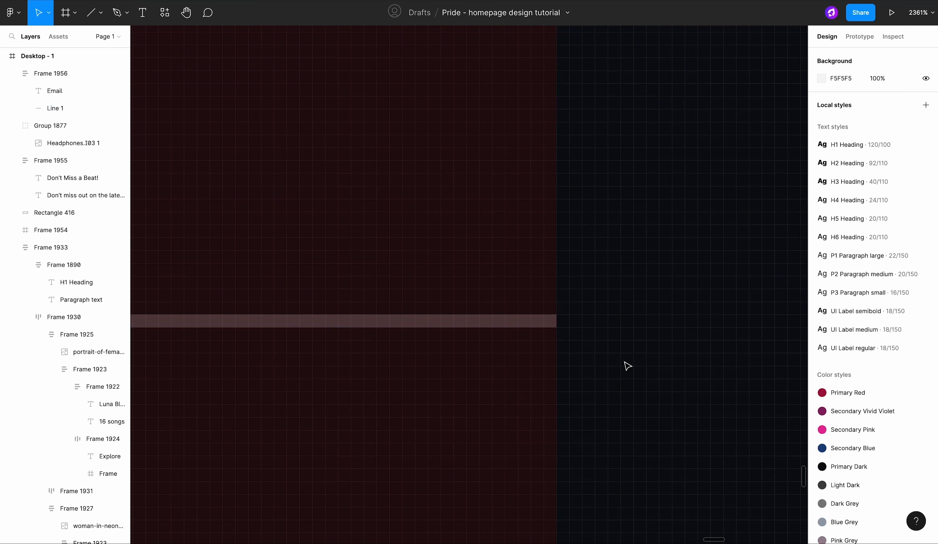
scroll(624, 364, down, 6)
double_click(604, 353)
scroll(604, 353, up, 4)
click(841, 276)
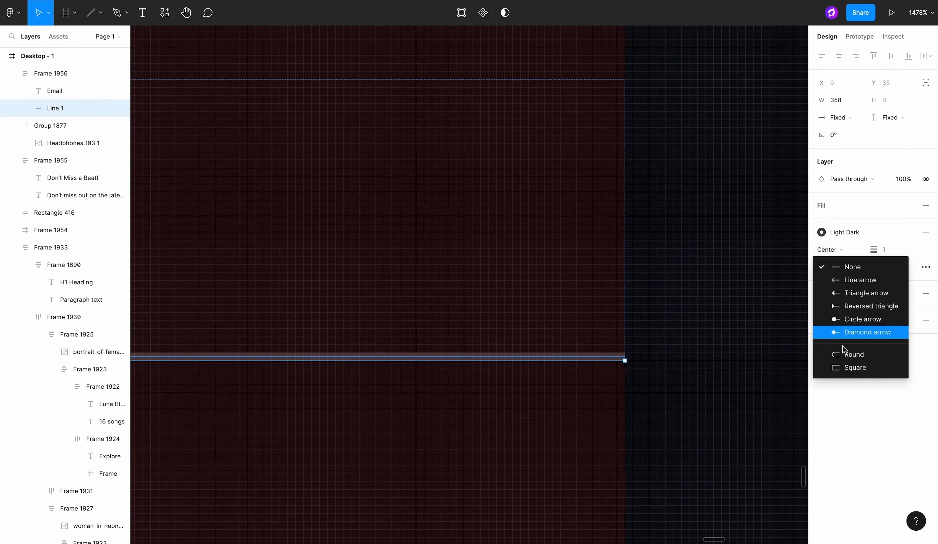
click(745, 389)
scroll(745, 390, down, 10)
scroll(629, 365, right, 2)
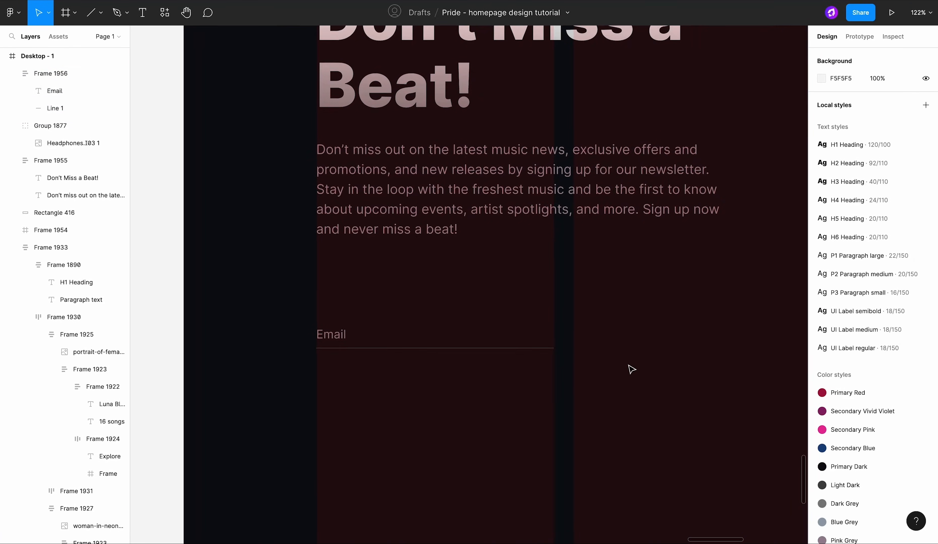
Step: Paste the send icon right of the underline and lighten it to near white
key(ctrl+v)
drag(473, 291, 606, 335)
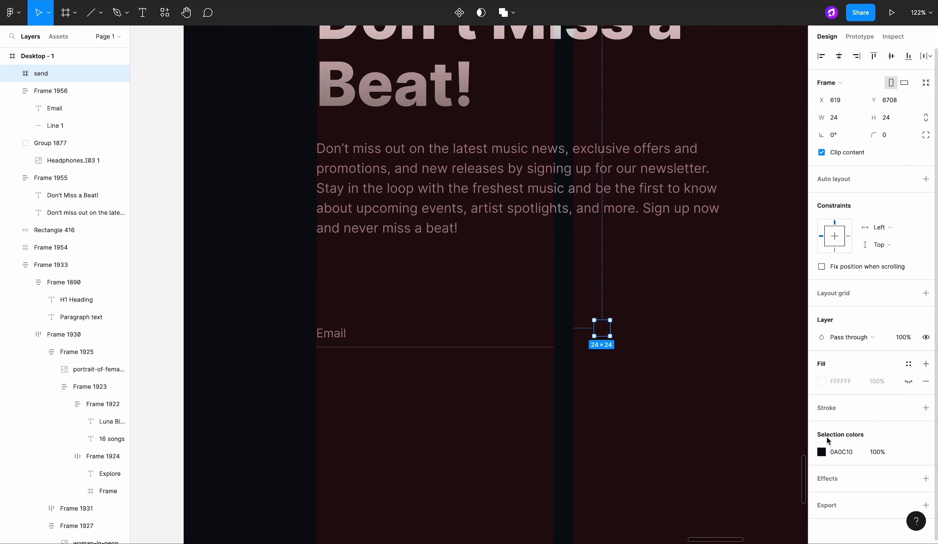
click(822, 452)
click(765, 329)
drag(765, 331, 681, 272)
Step: Copy a music card's round play button down into the newsletter section
click(638, 272)
scroll(635, 272, down, 5)
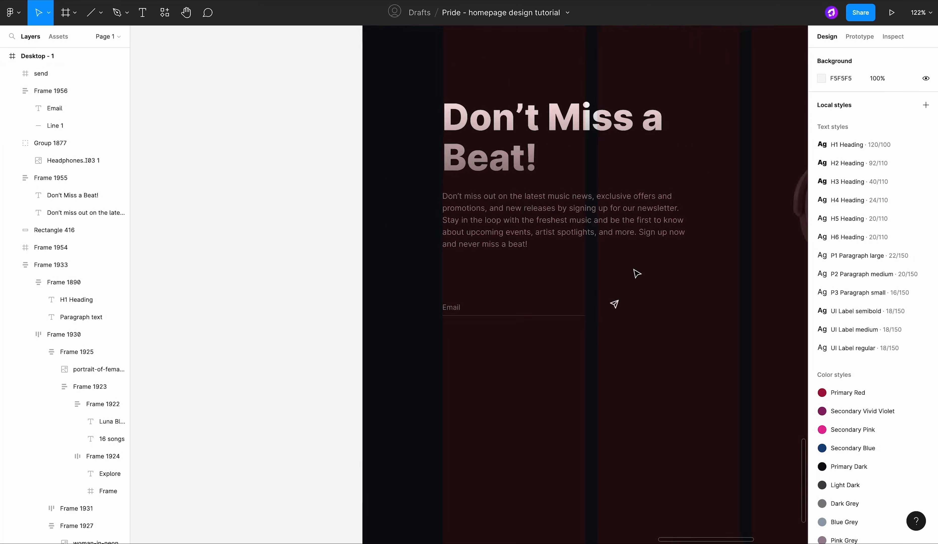
scroll(635, 270, up, 10)
scroll(634, 270, right, 3)
scroll(635, 270, up, 6)
double_click(451, 193)
double_click(450, 193)
double_click(450, 194)
drag(451, 194, 419, 394)
Step: Colour the send icon Primary Dark and drop it into the copied button
scroll(441, 488, up, 5)
click(360, 394)
click(909, 452)
click(765, 451)
click(415, 392)
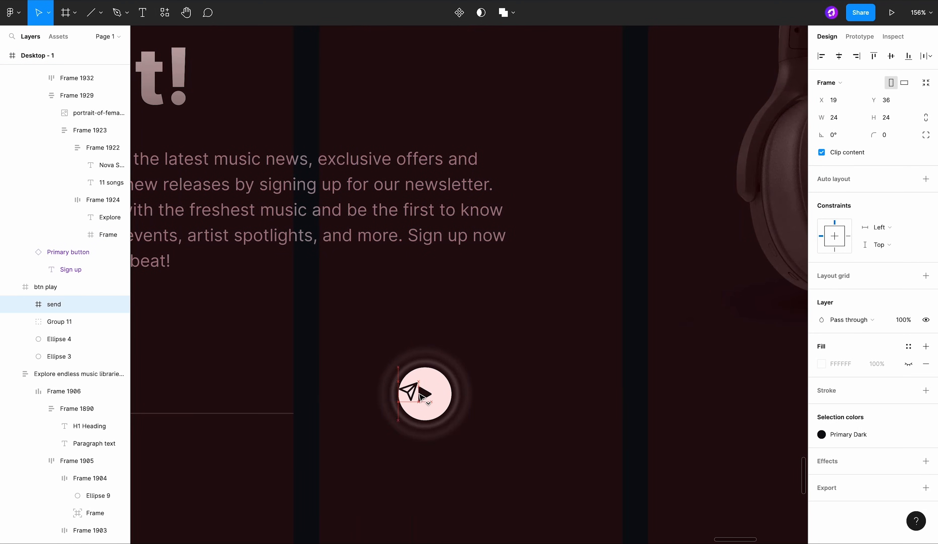
drag(479, 405, 437, 409)
Step: Delete the play triangle and centre the send arrow horizontally and vertically in the button
scroll(421, 396, up, 3)
double_click(422, 391)
key(Delete)
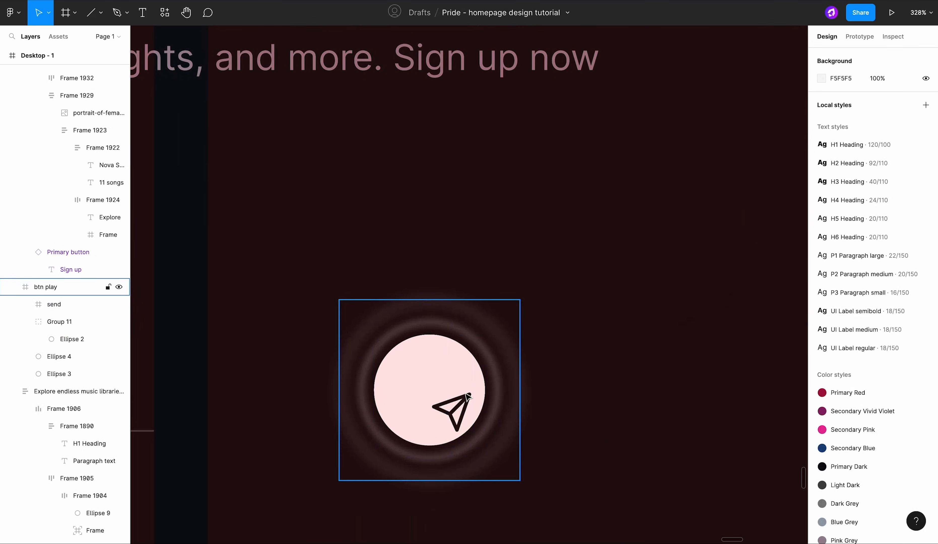
double_click(449, 411)
click(839, 56)
click(891, 56)
click(700, 251)
Step: Move the round send button to the end of the Email line
scroll(698, 250, down, 3)
double_click(593, 303)
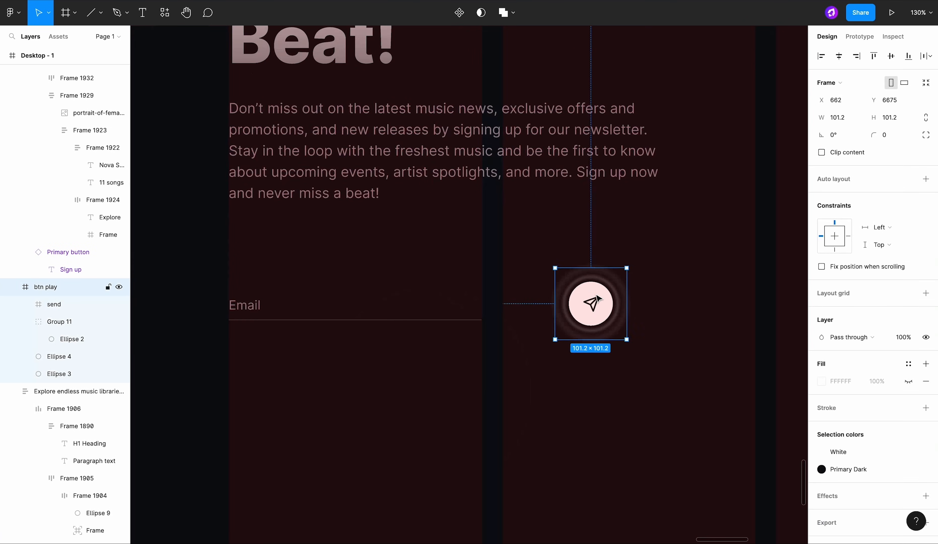
scroll(594, 299, up, 6)
scroll(592, 320, down, 3)
click(703, 293)
scroll(708, 291, down, 6)
drag(686, 296, 624, 298)
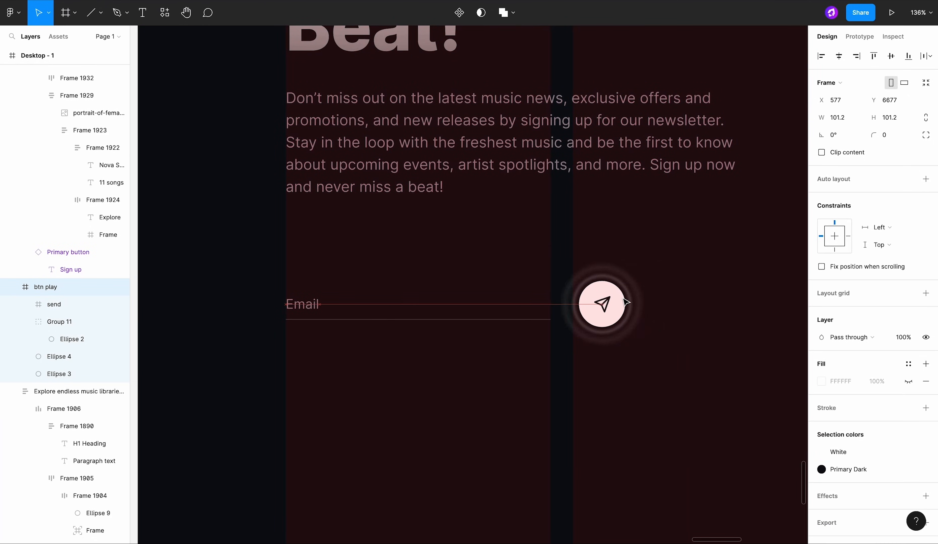
click(680, 279)
Step: Wrap the Email field and send button in an auto-layout row with 24 spacing
click(534, 320)
shift+click(602, 304)
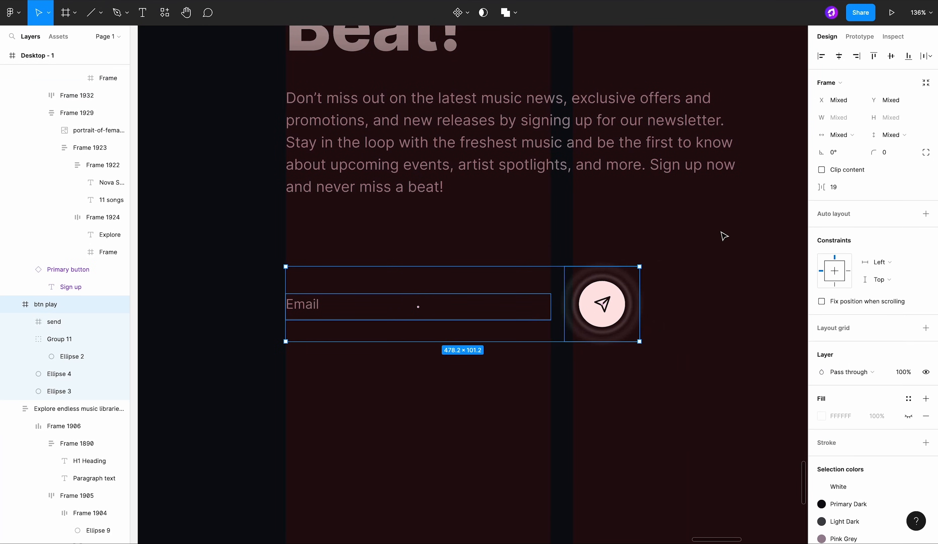
key(shift+a)
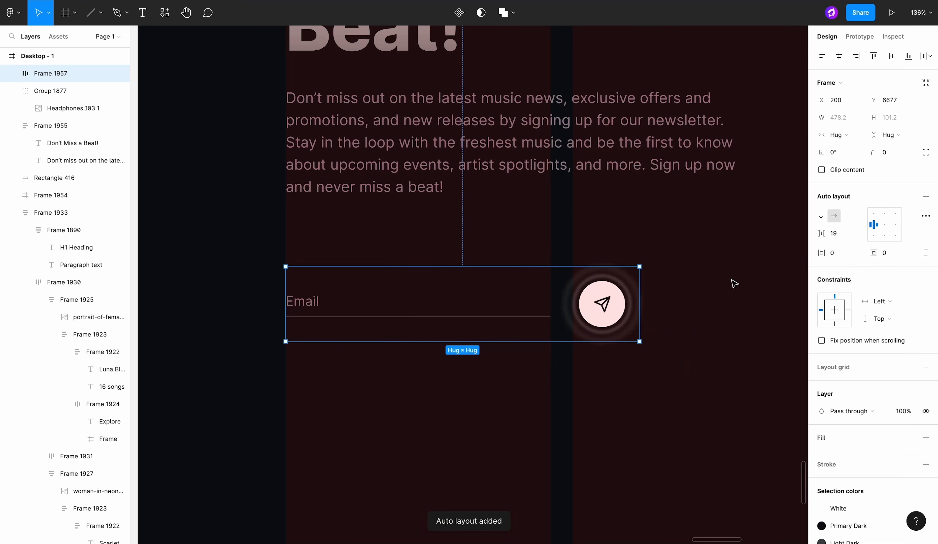
click(837, 235)
text(24)
key(Return)
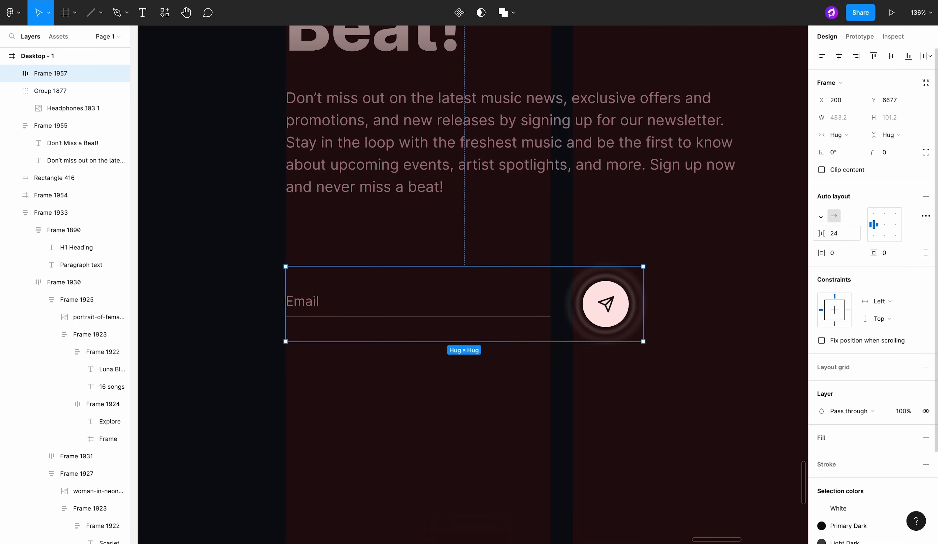
scroll(442, 307, down, 5)
Step: Stack the heading block and email row in auto layout with 56 spacing
shift+click(457, 245)
key(shift+a)
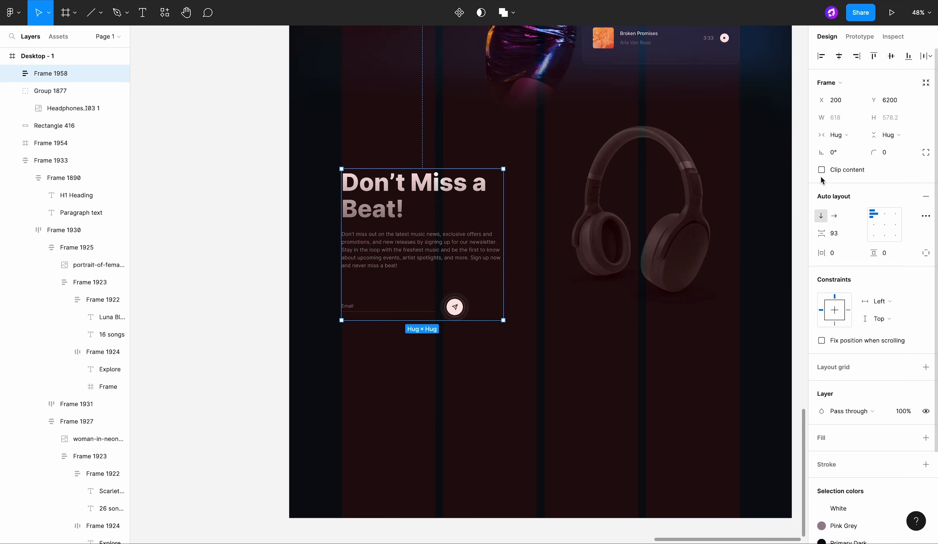
click(840, 233)
text(56)
key(Return)
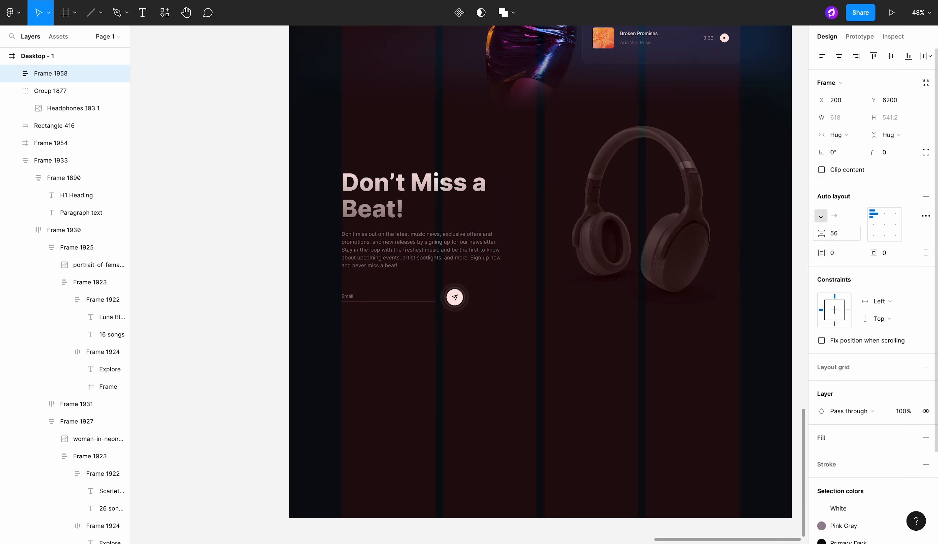
click(601, 333)
scroll(600, 330, down, 3)
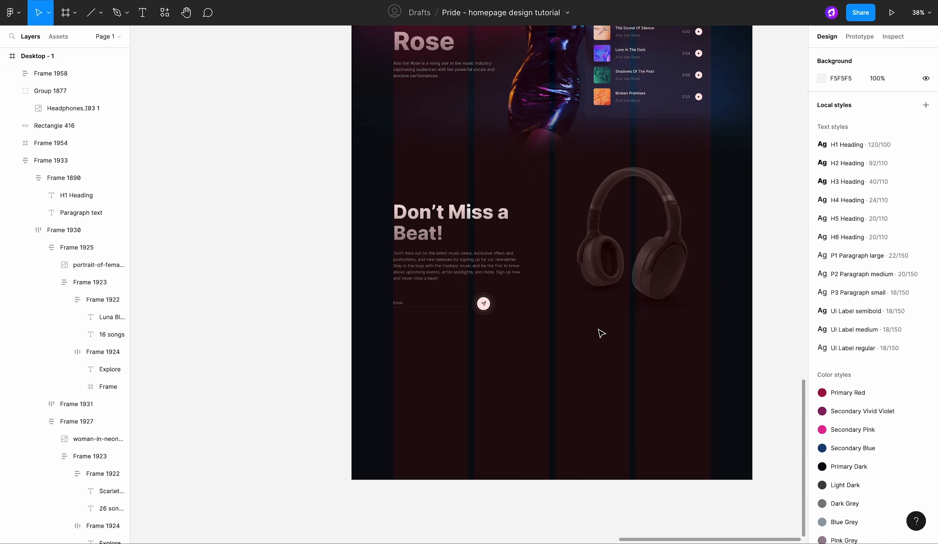
Step: Wrap the newsletter block in an auto-layout card padded 138 by 40, filled Secondary Vivid Violet
click(504, 281)
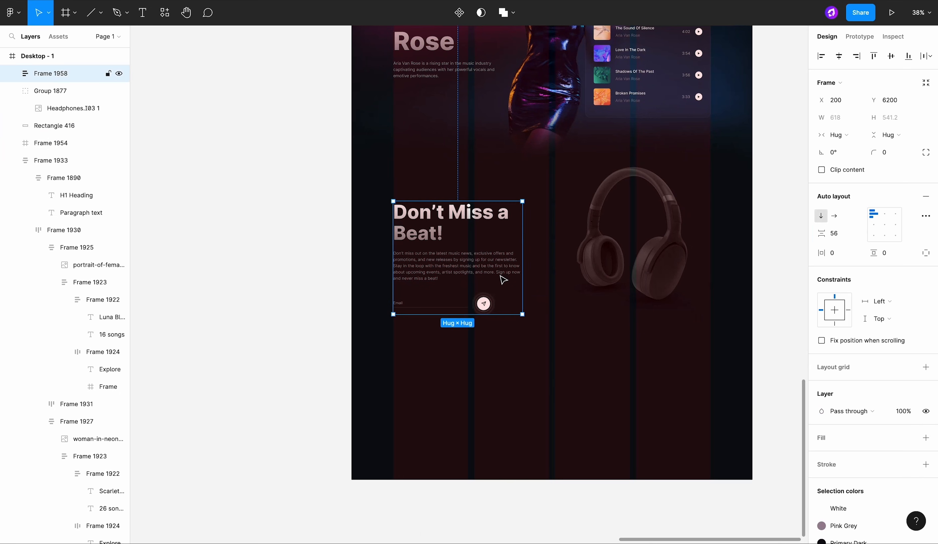
scroll(503, 280, up, 2)
scroll(500, 277, right, 2)
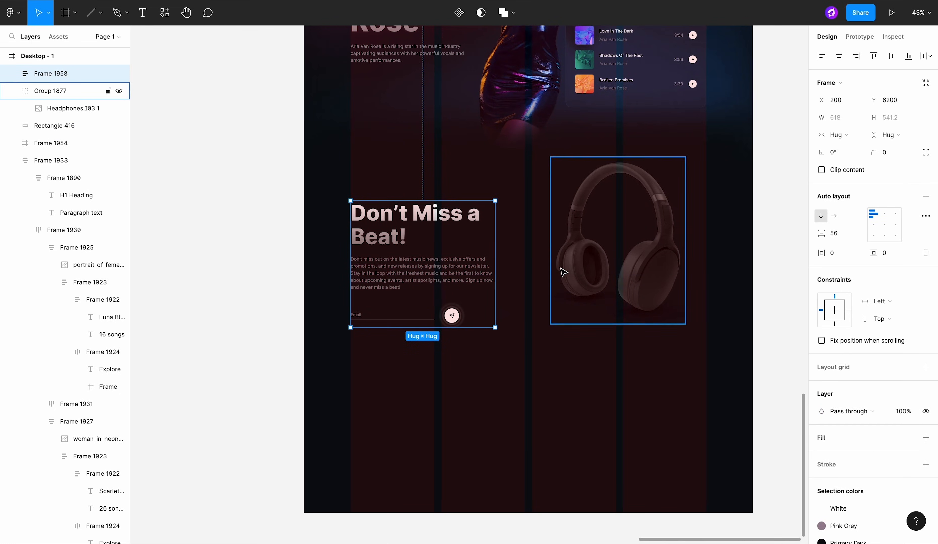
key(shift+a)
click(835, 252)
text(138)
click(891, 256)
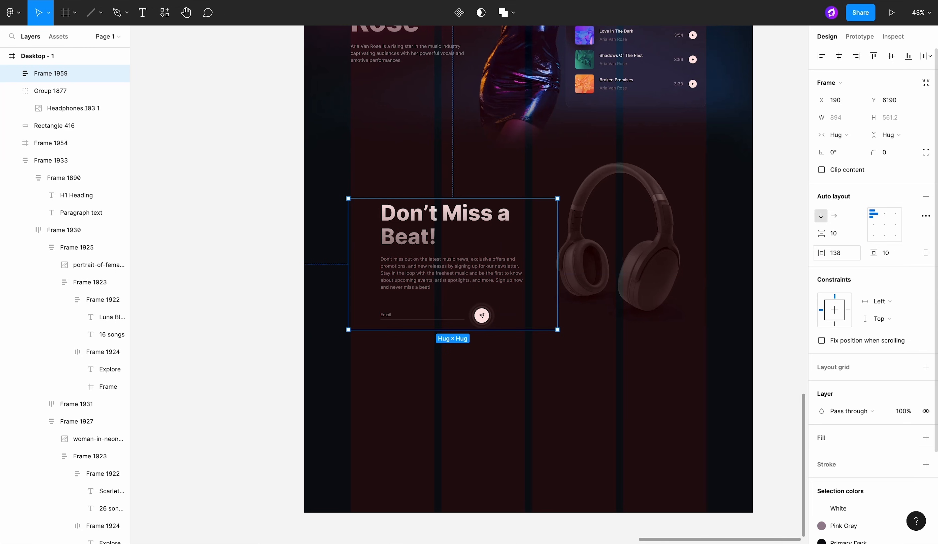
text(40)
key(Return)
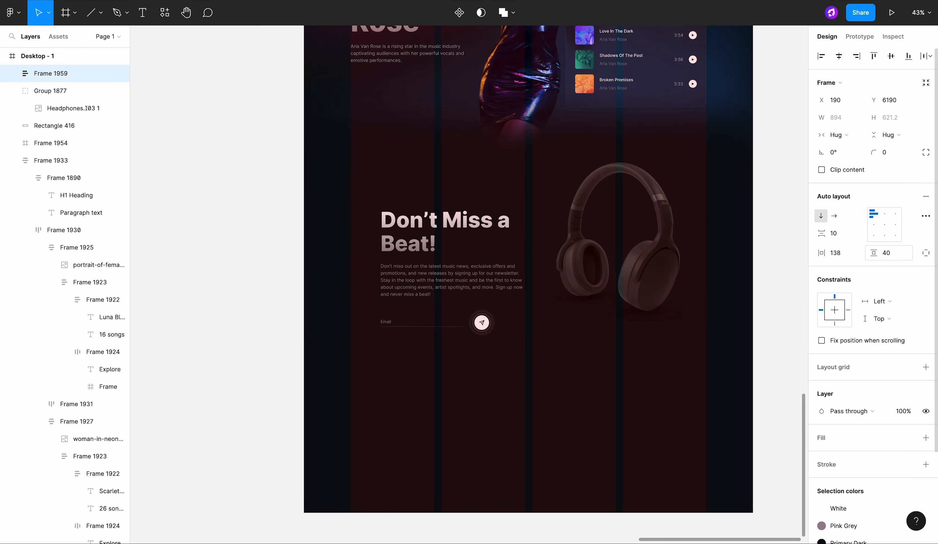
click(908, 437)
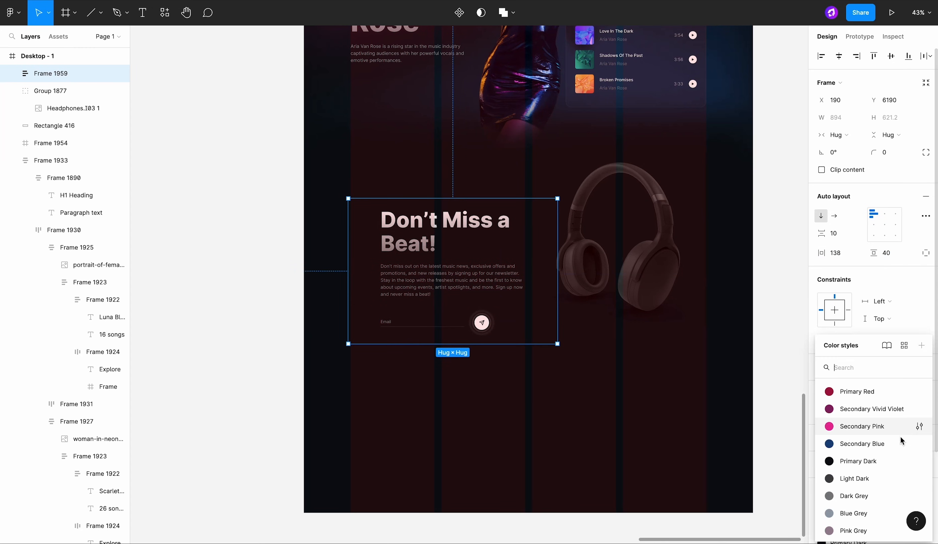
click(868, 414)
click(719, 399)
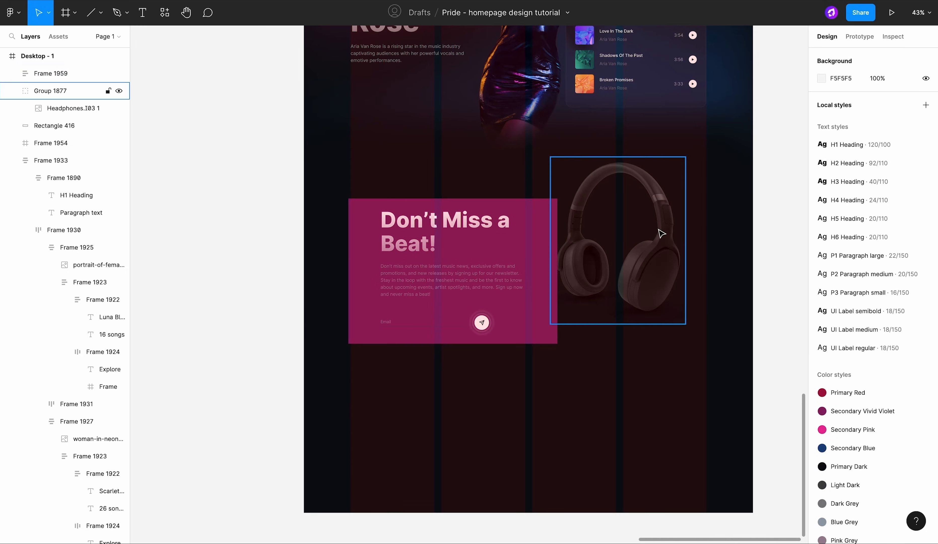
Step: Move the headphones into the violet card, lay it out horizontally, text before headphones
click(662, 234)
drag(662, 235, 536, 249)
click(544, 342)
scroll(541, 356, down, 2)
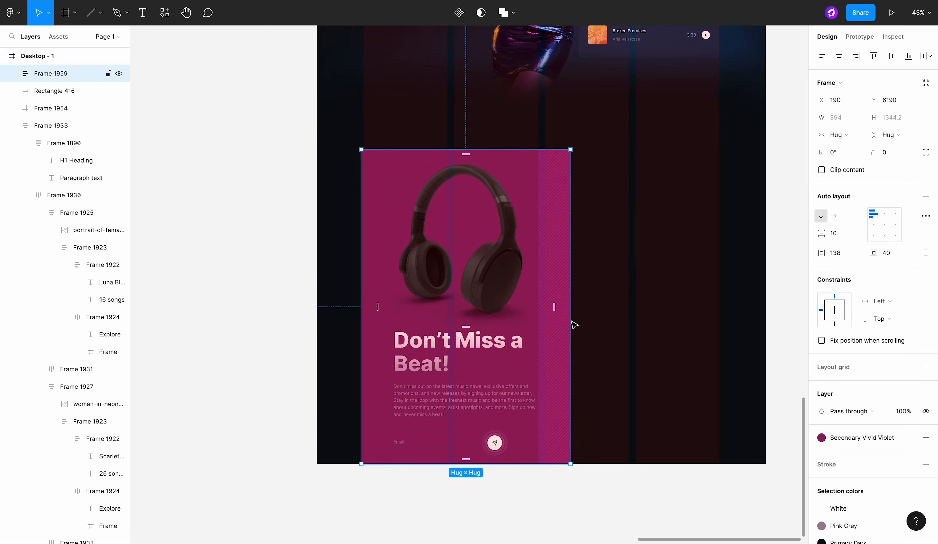
drag(538, 268, 527, 212)
key(ctrl+z)
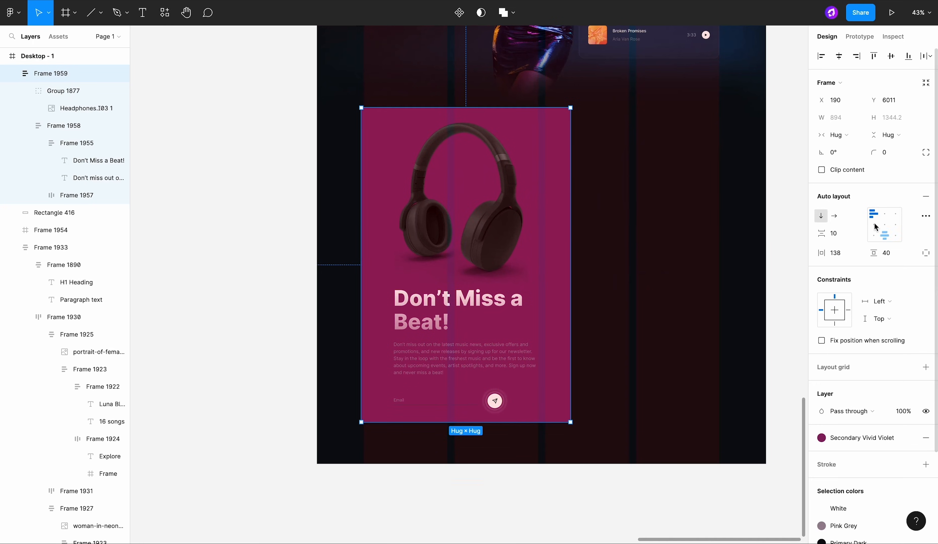
click(834, 216)
drag(605, 194, 465, 209)
click(529, 321)
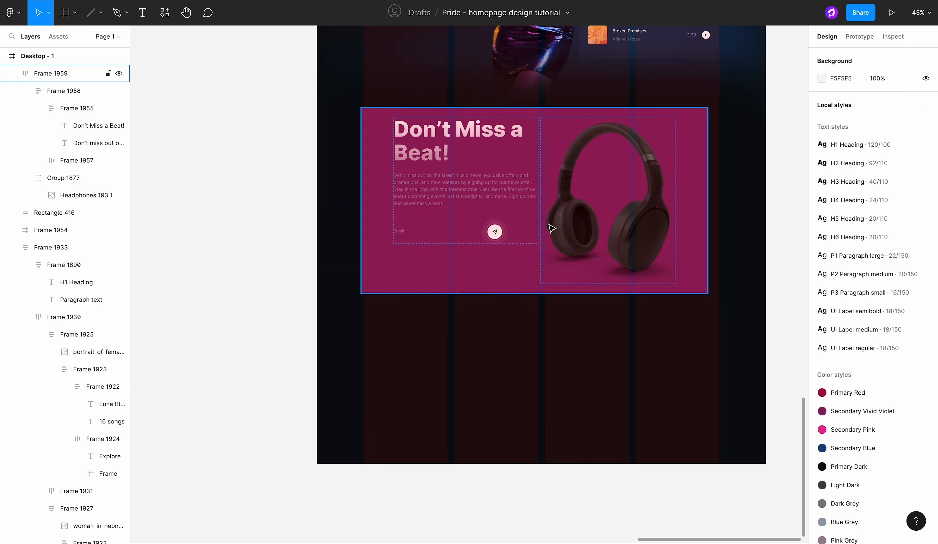
scroll(550, 226, up, 2)
Step: Centre the card's contents vertically and change the Secondary Vivid Violet style from Solid to Linear
drag(550, 226, 550, 257)
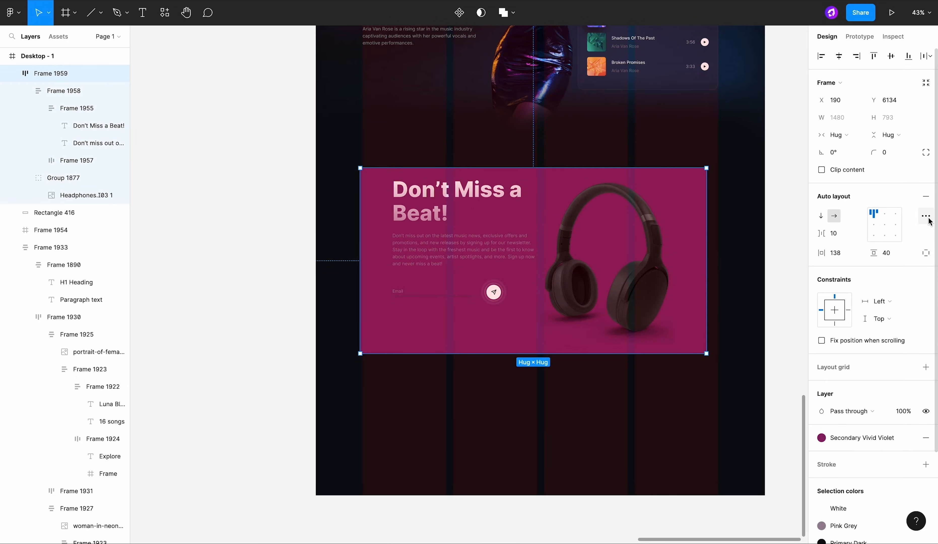
click(872, 226)
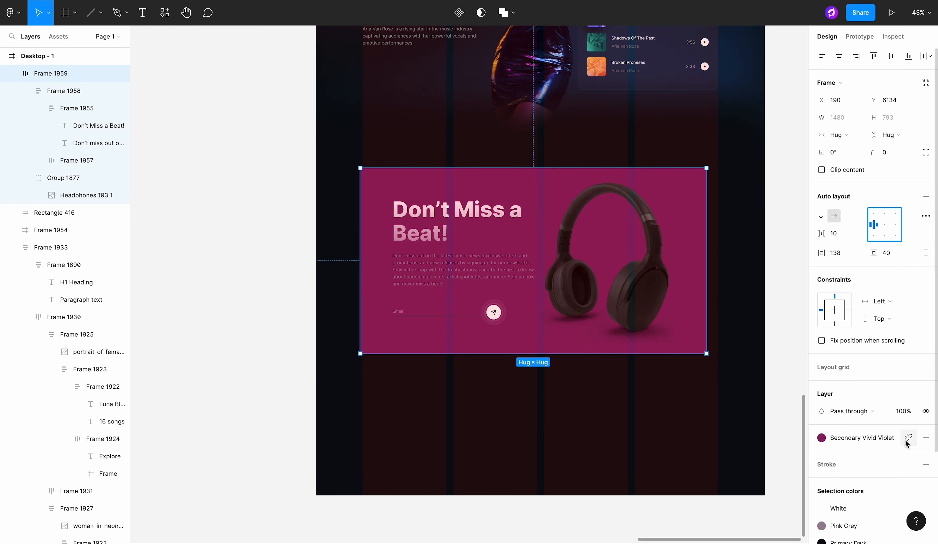
click(890, 438)
click(918, 409)
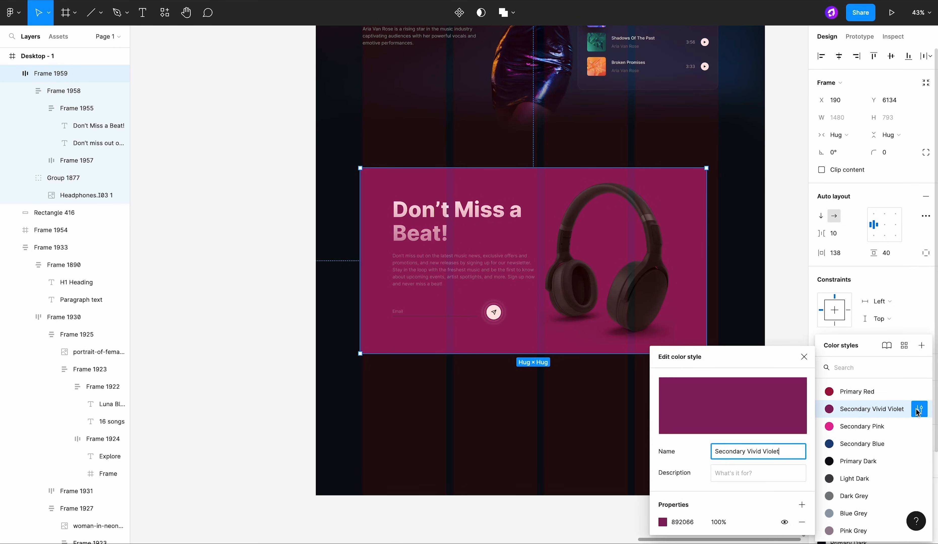
click(663, 522)
click(536, 260)
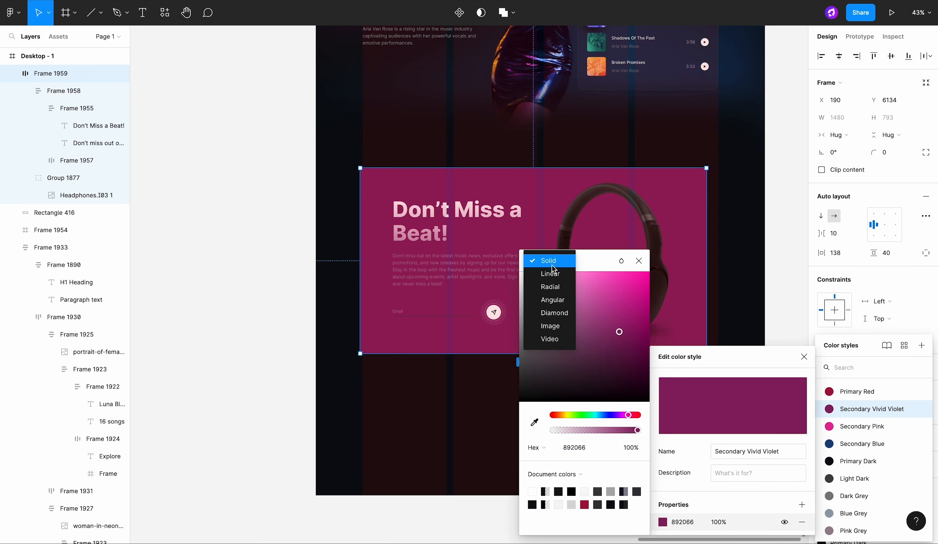
click(556, 274)
click(609, 158)
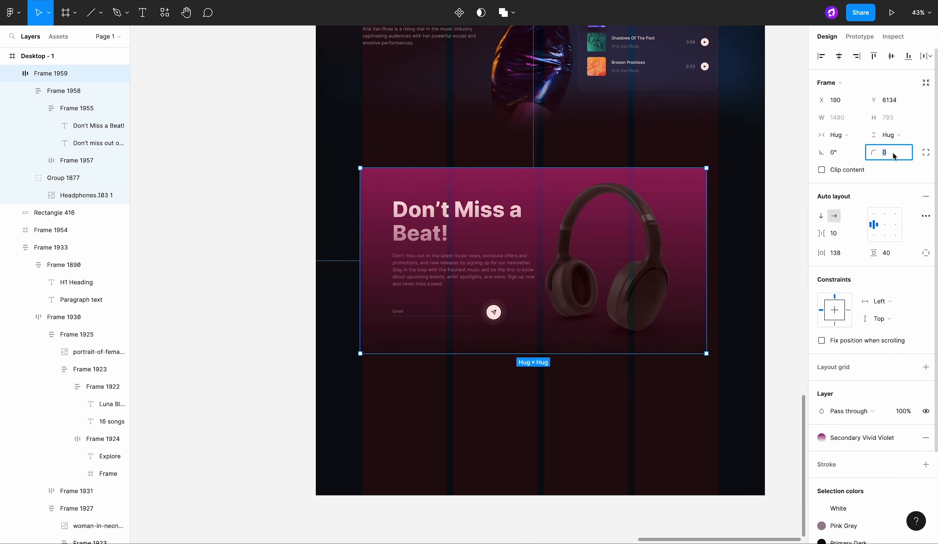
click(736, 235)
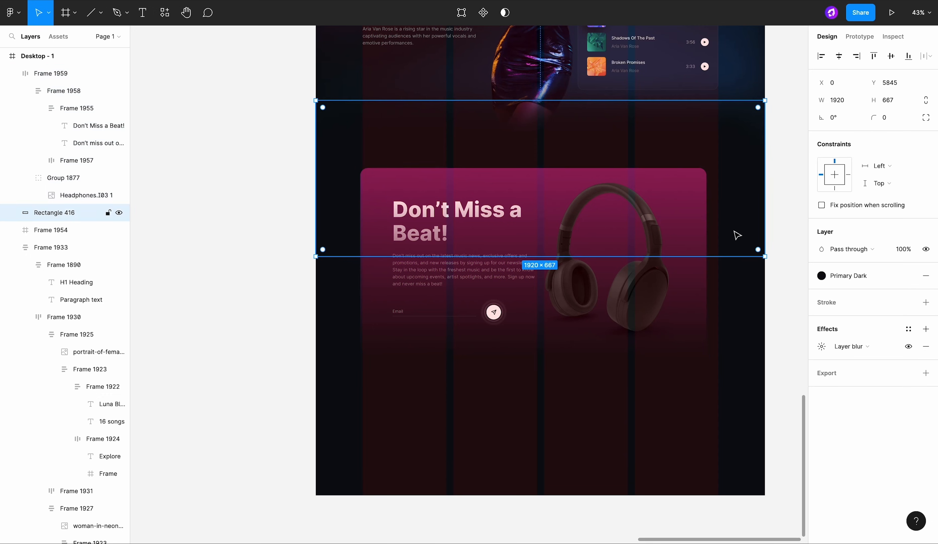
Step: Set the card's spacing mode to space items apart and widen it to 1530
click(658, 262)
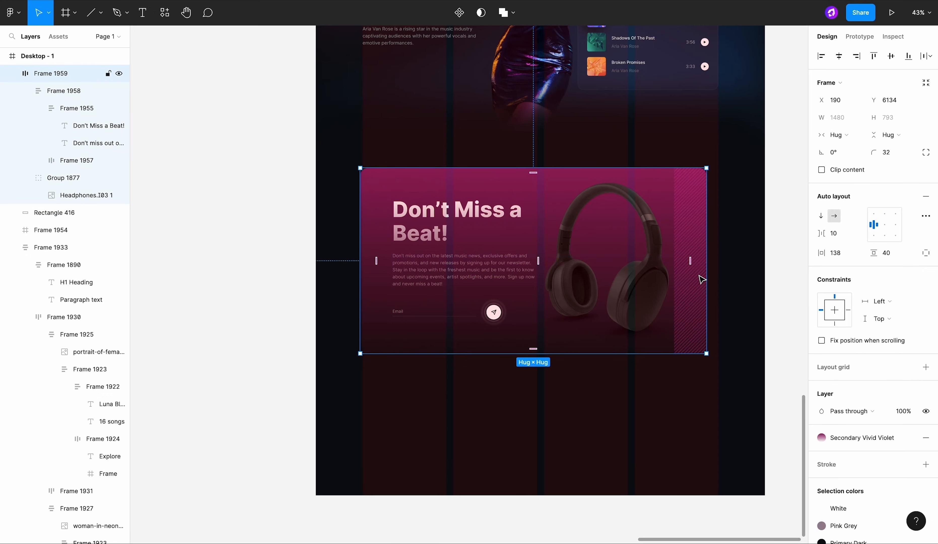
scroll(702, 279, up, 1)
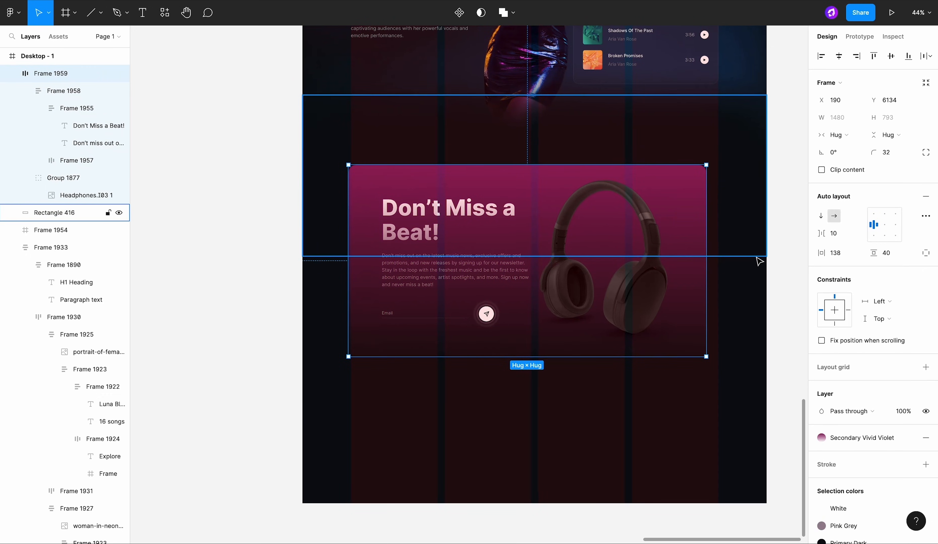
click(834, 235)
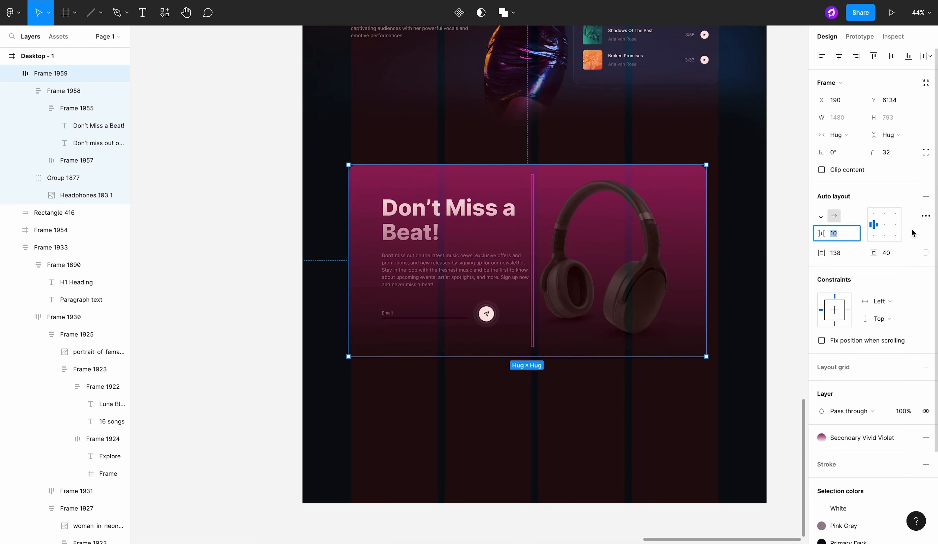
click(926, 216)
click(771, 313)
click(773, 316)
scroll(727, 196, up, 5)
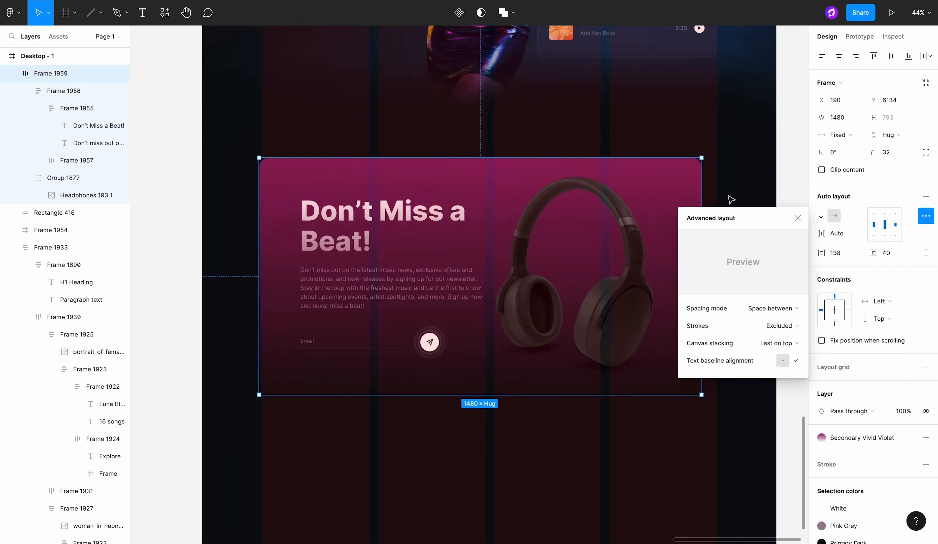
drag(678, 192, 705, 192)
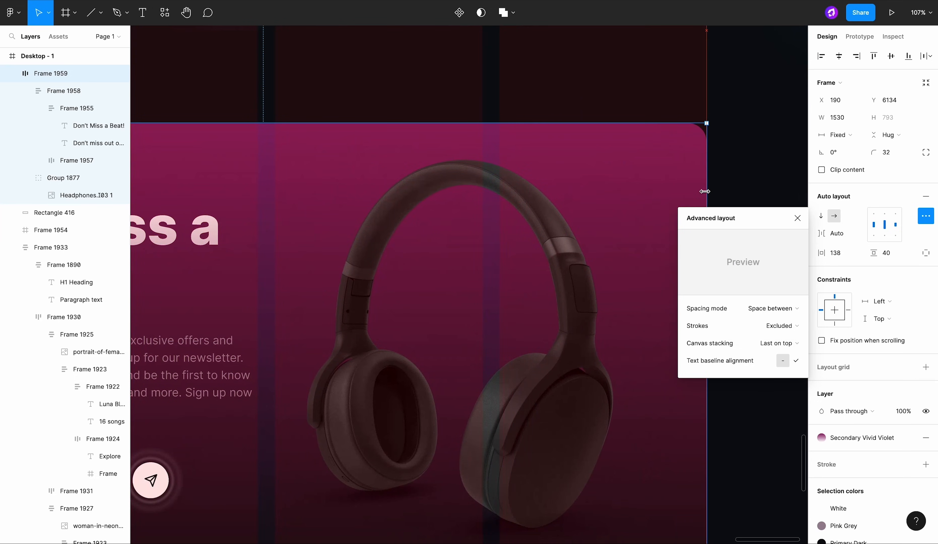
scroll(705, 191, down, 5)
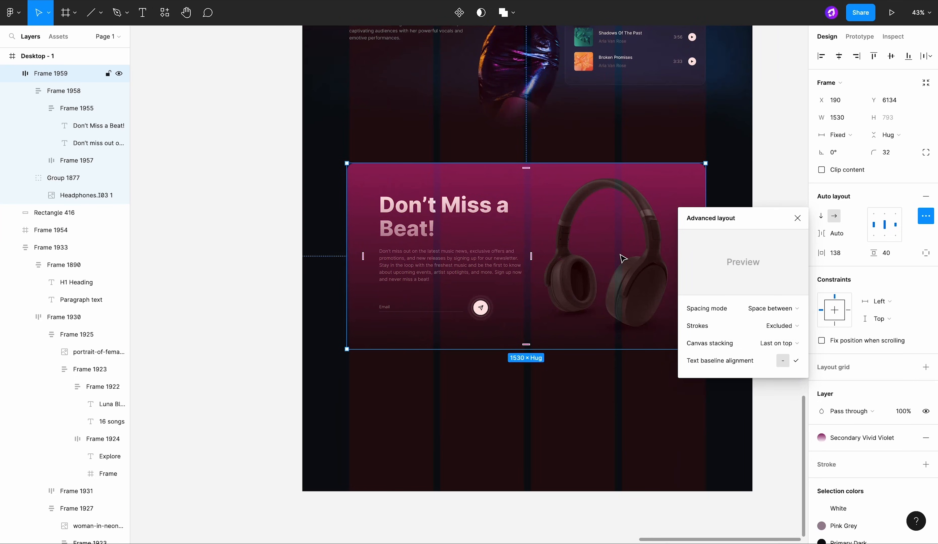
Step: Give the headphones absolute position, move them up-right, and set the card's spacing mode to Packed
click(622, 258)
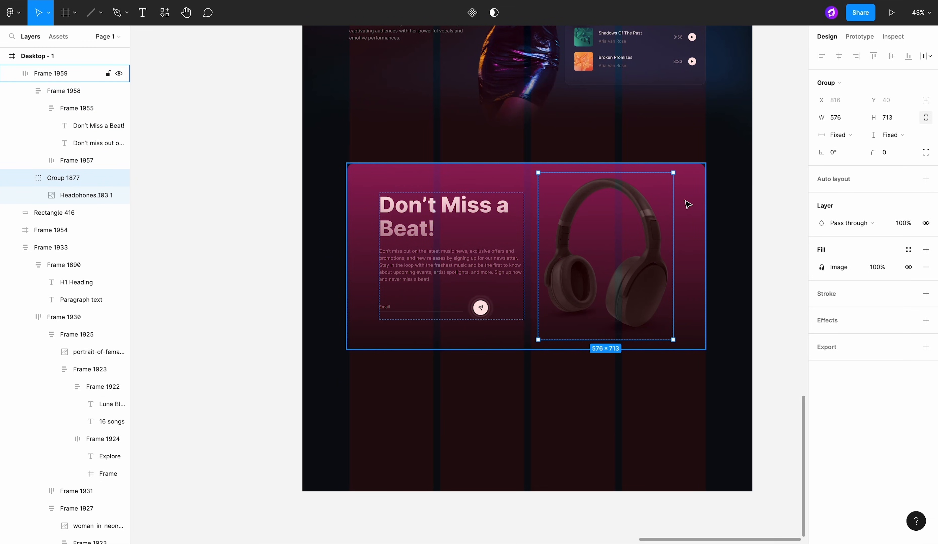
click(925, 101)
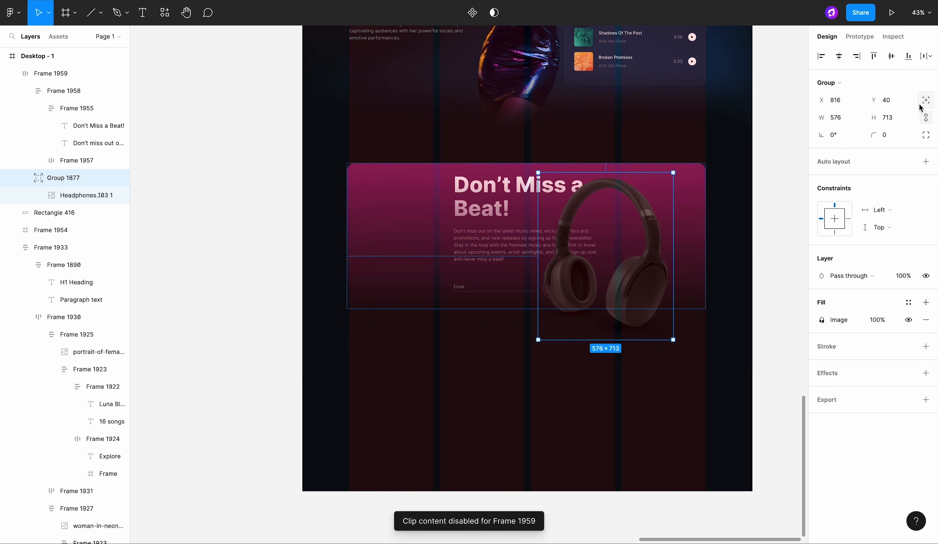
drag(630, 261, 665, 222)
click(496, 243)
click(438, 249)
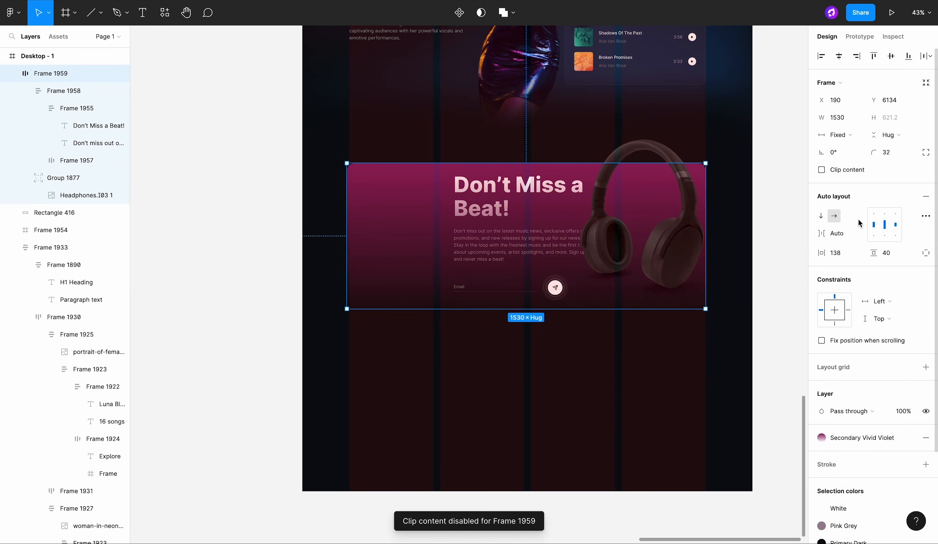
click(924, 216)
click(785, 308)
click(770, 294)
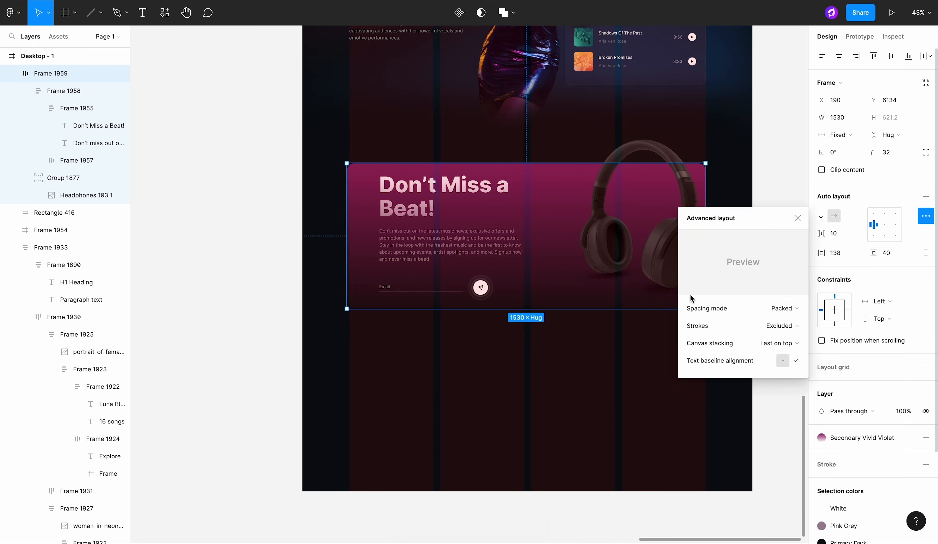
Step: Raise the headphones above the card's top edge, nudging them into place with the arrow keys
click(660, 240)
drag(660, 240, 637, 243)
drag(673, 216, 660, 204)
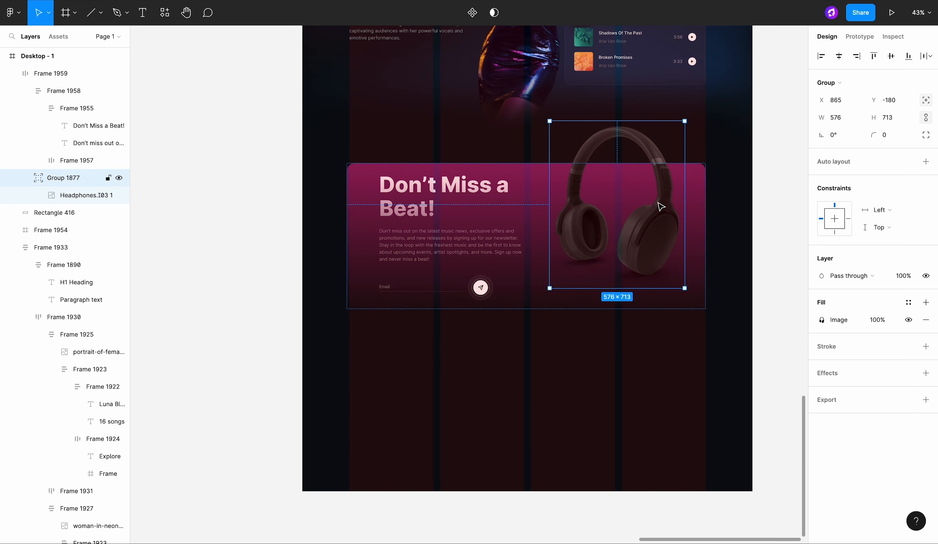
key(alt)
key(Right)
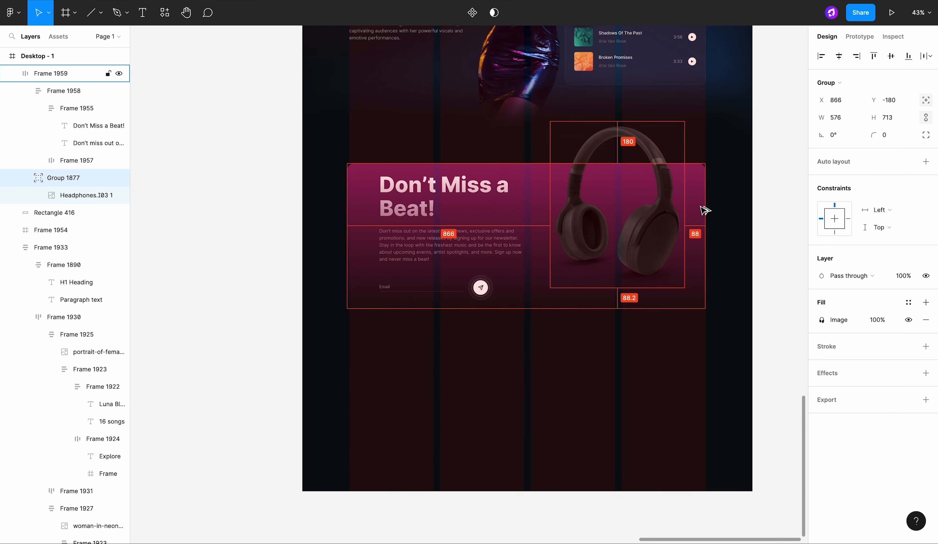
key(Right)
key(Right)
key(Right)
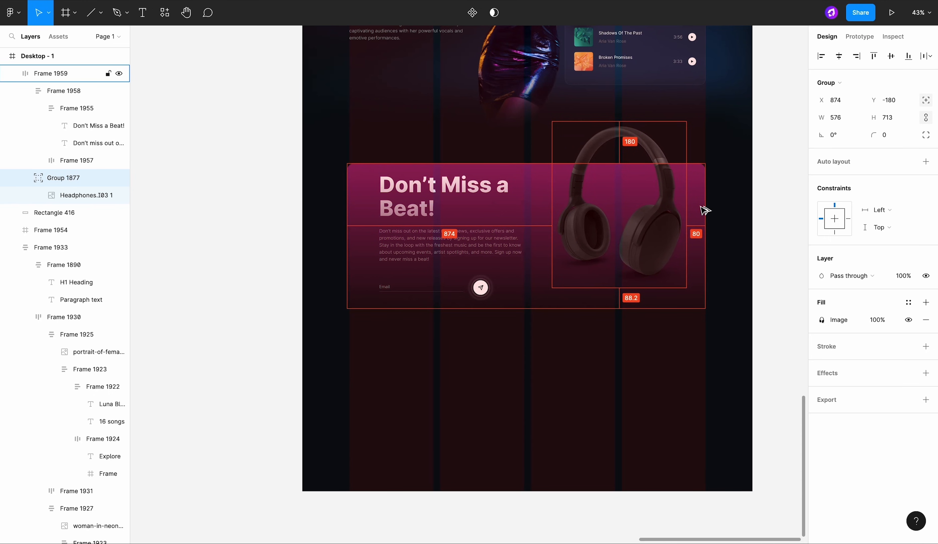
key(Left)
Step: Set the newsletter card's vertical padding to 80
click(445, 272)
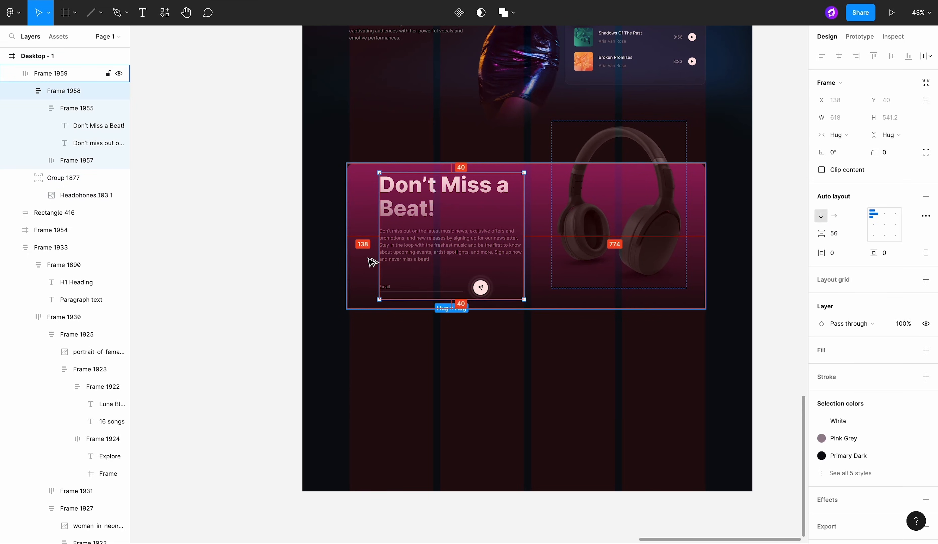
scroll(477, 208, up, 2)
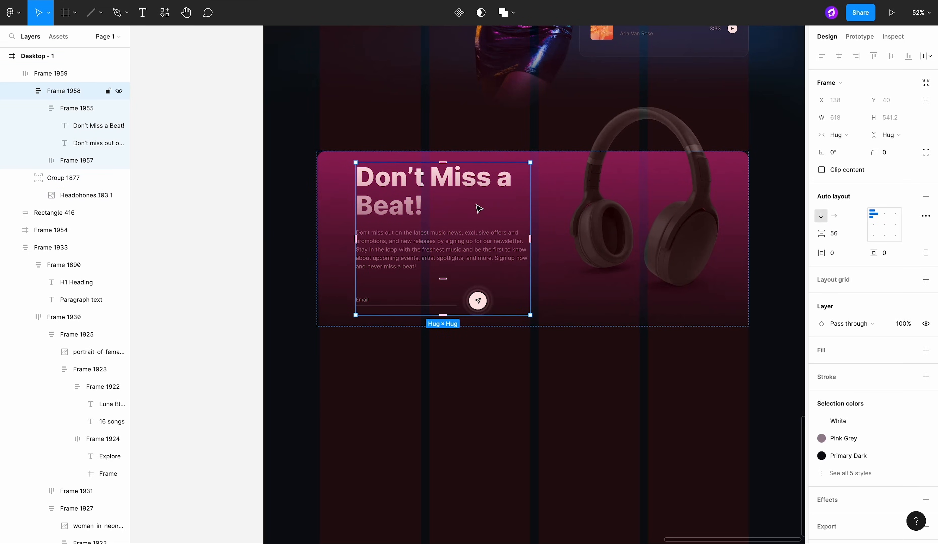
click(492, 162)
click(885, 254)
text(80)
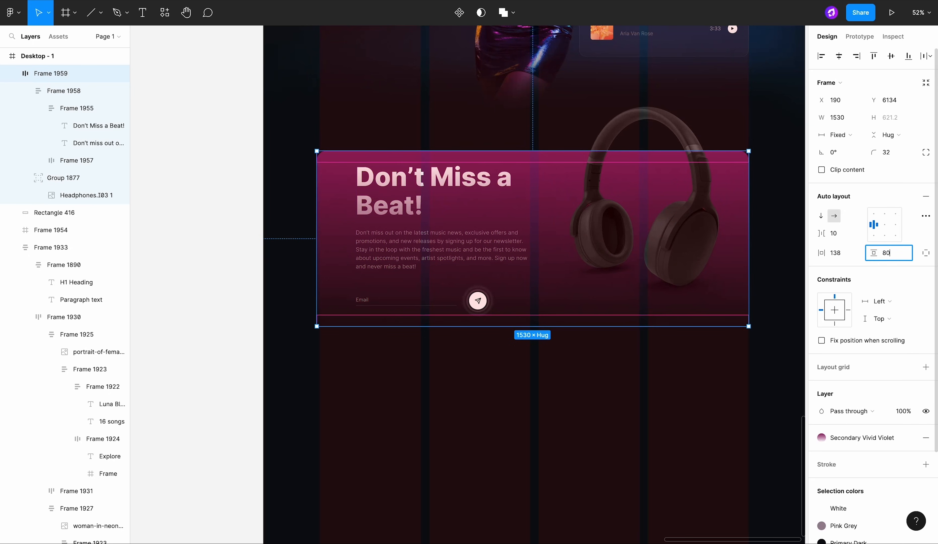
key(Return)
Step: Check the text column's spacing to the card edges and lower the headphones slightly
click(657, 261)
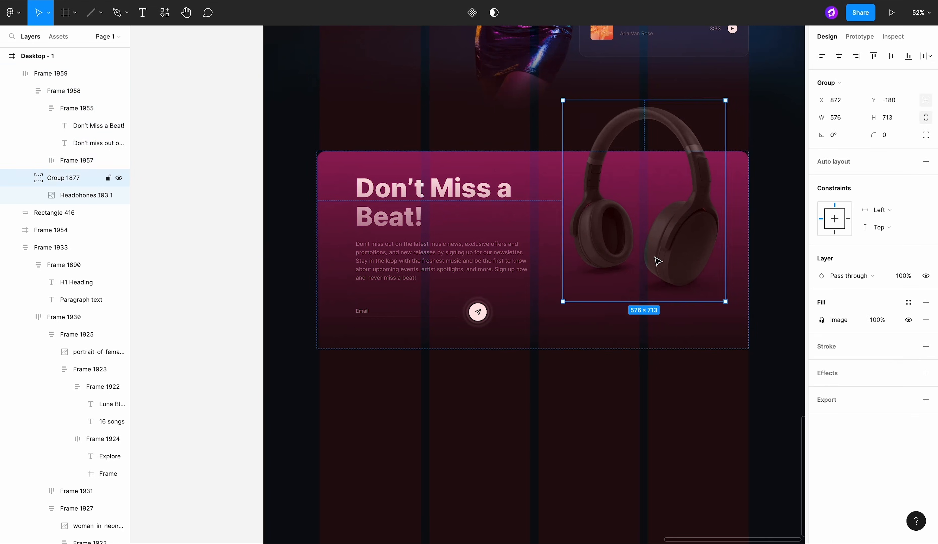
click(512, 260)
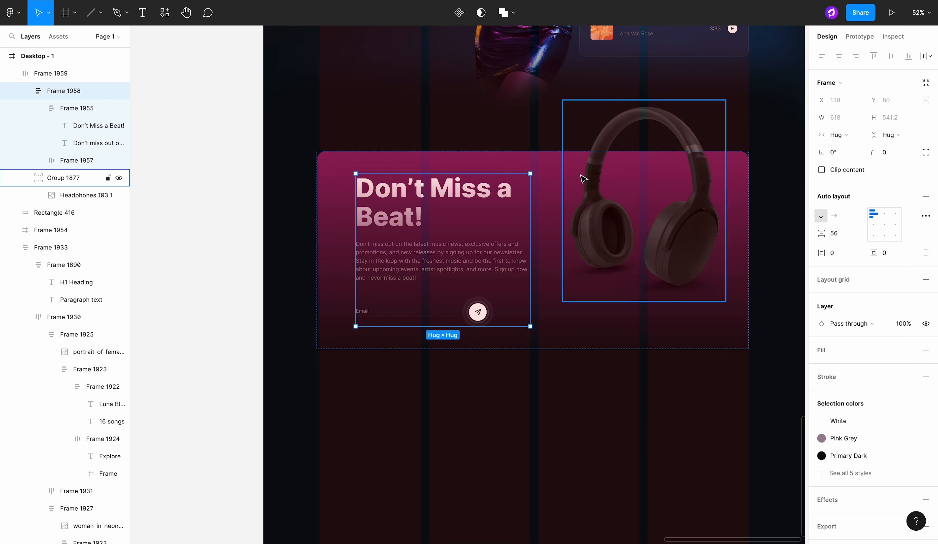
click(628, 262)
click(512, 255)
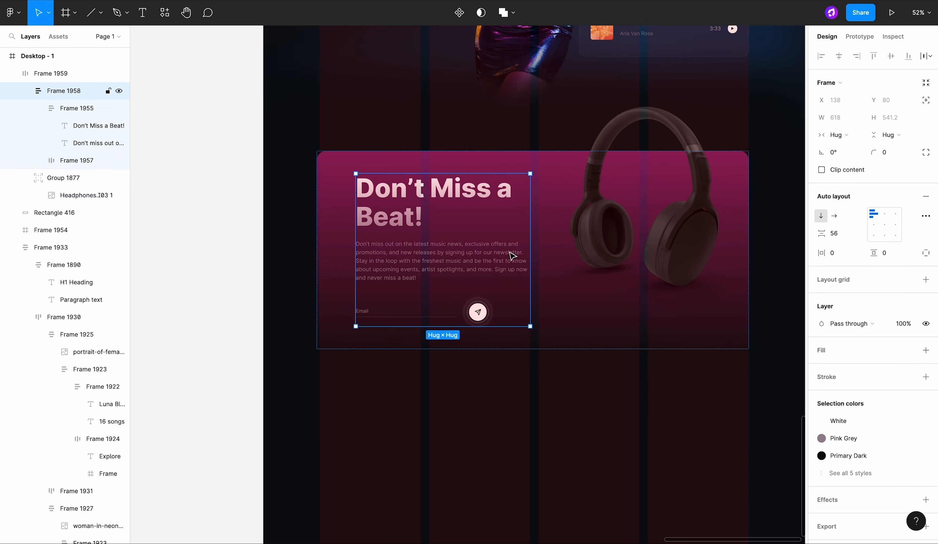
click(512, 164)
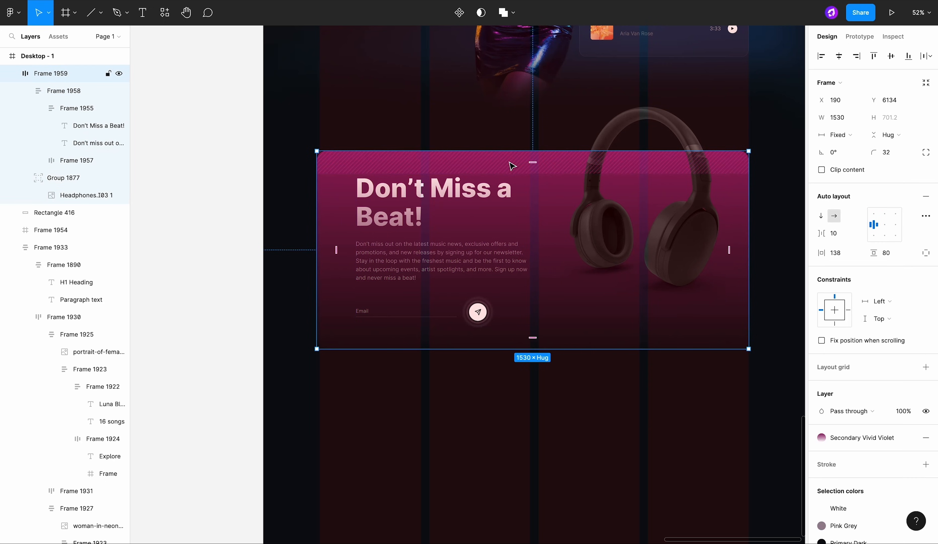
click(492, 210)
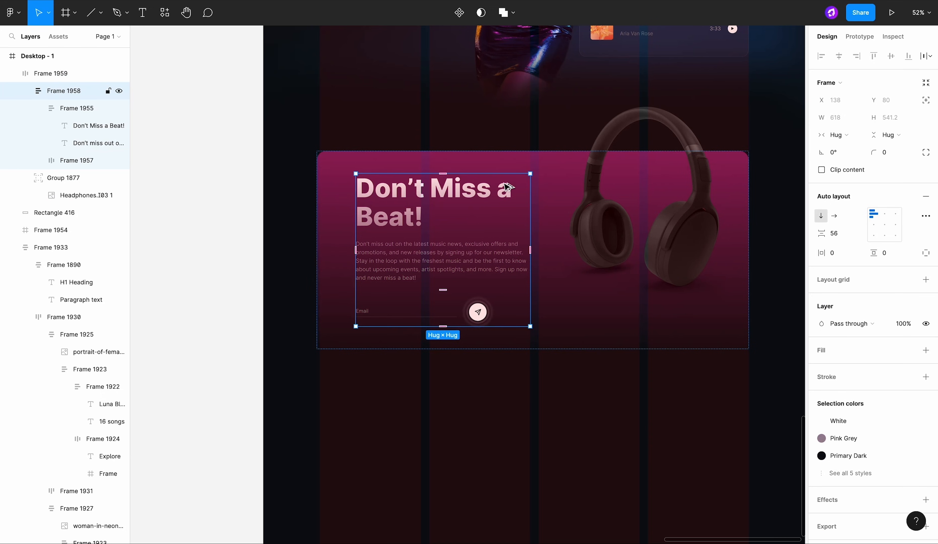
key(alt)
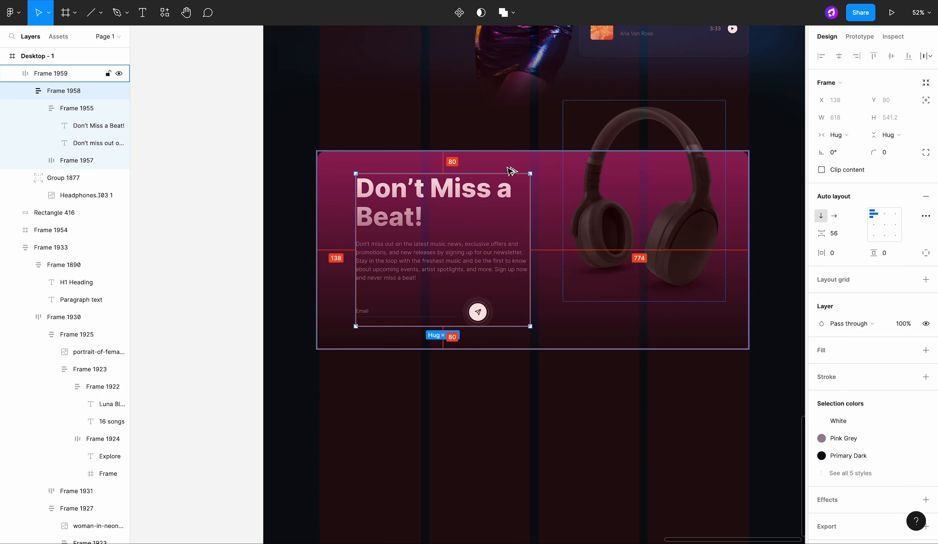
click(570, 174)
click(592, 182)
drag(617, 188, 618, 196)
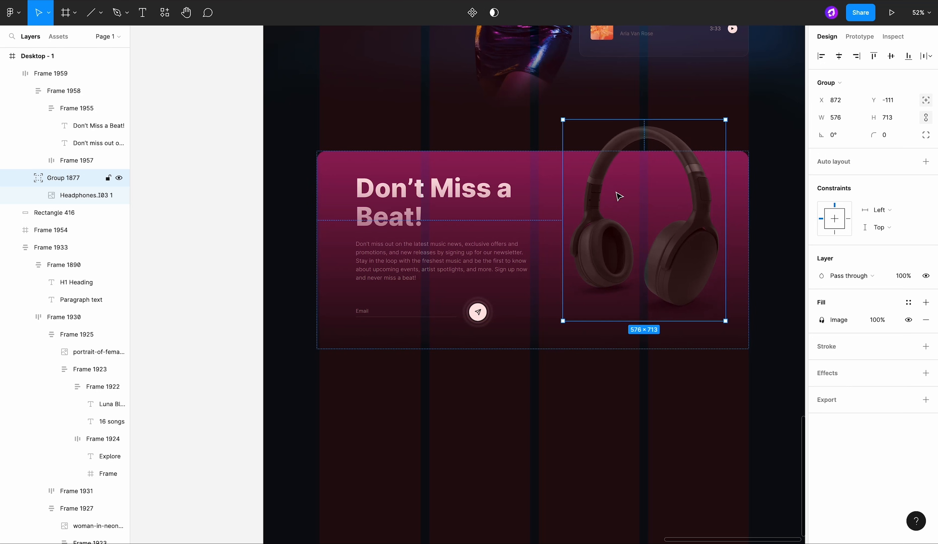
click(547, 171)
Step: Extend the Desktop - 1 page frame taller at the bottom for a footer
scroll(653, 320, down, 2)
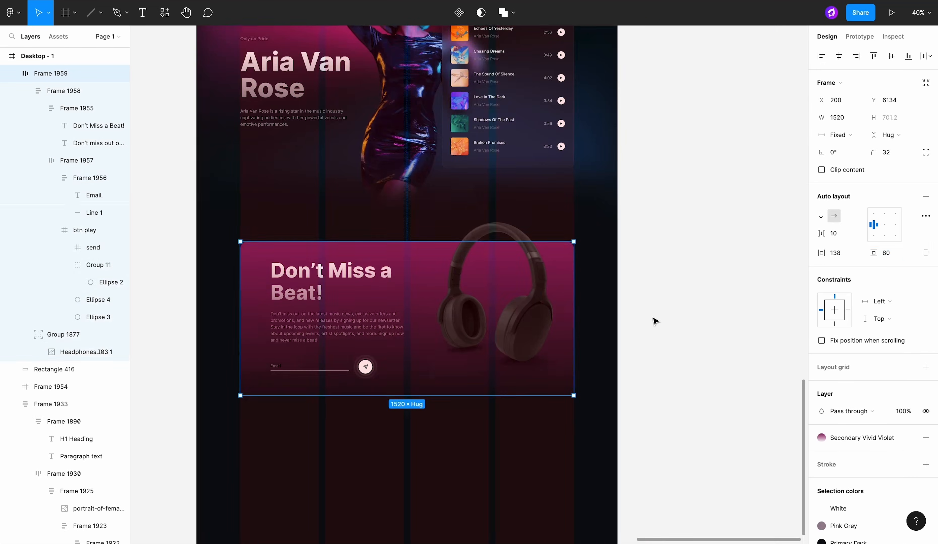
click(653, 320)
scroll(654, 321, down, 3)
scroll(653, 320, down, 4)
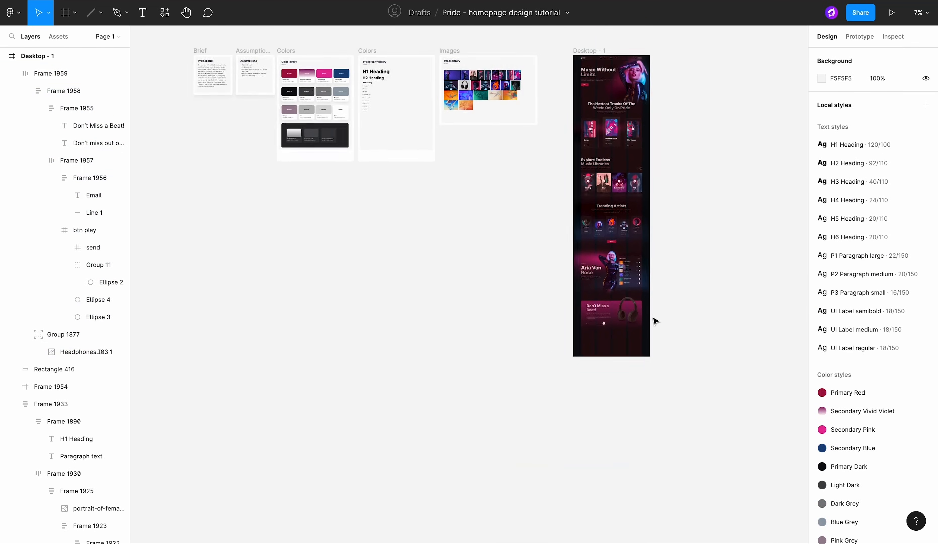
click(581, 396)
drag(579, 403, 579, 483)
click(653, 395)
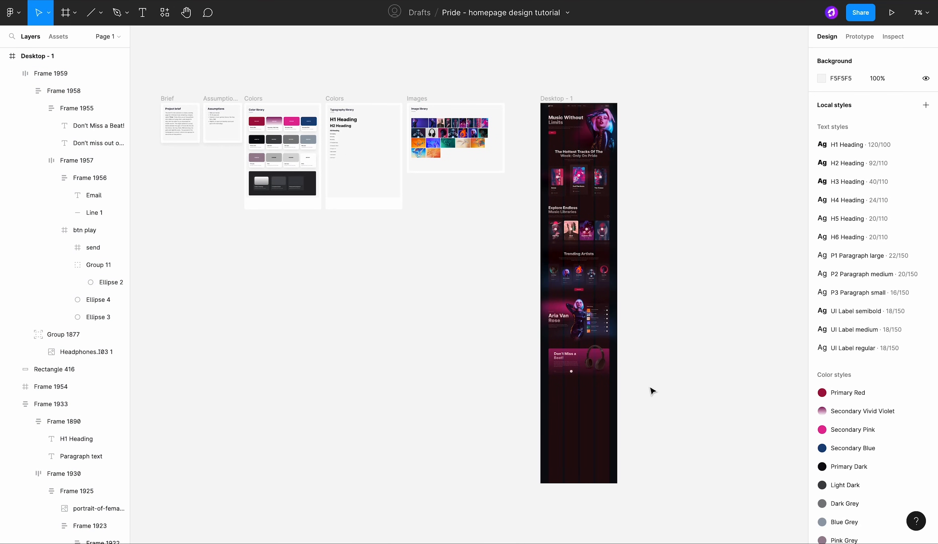
Step: Copy the navbar's Pride logo down into the footer area
scroll(652, 390, up, 2)
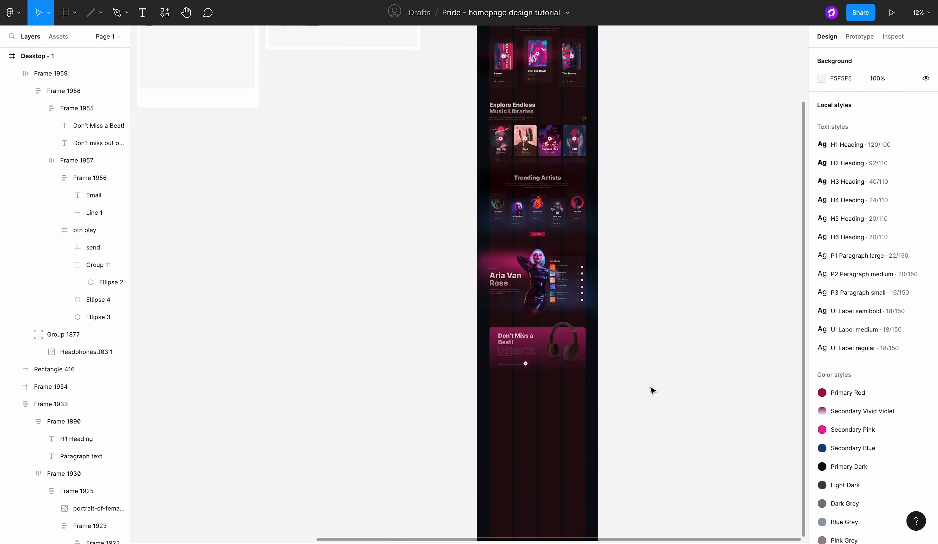
scroll(652, 390, up, 10)
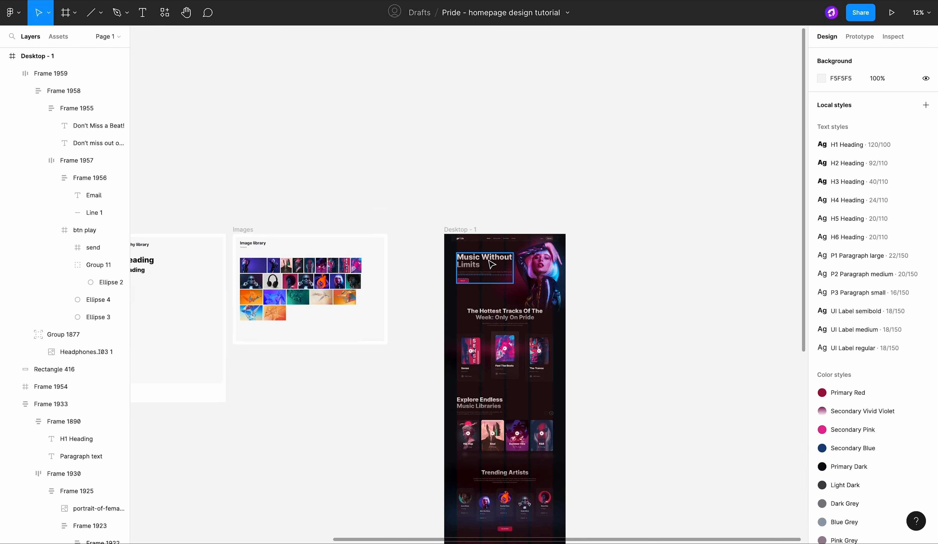
scroll(473, 242, up, 4)
double_click(443, 239)
scroll(443, 238, up, 3)
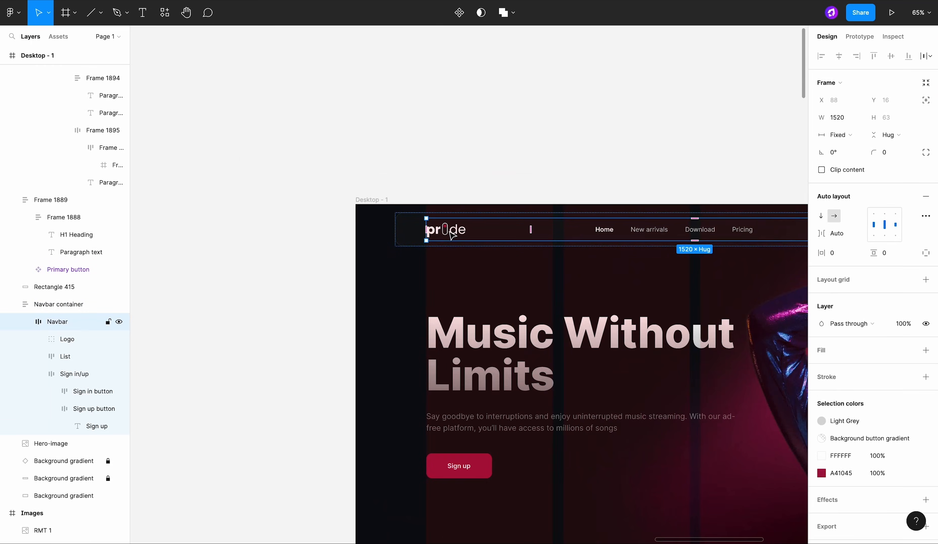
double_click(449, 231)
scroll(450, 232, down, 4)
drag(450, 231, 467, 408)
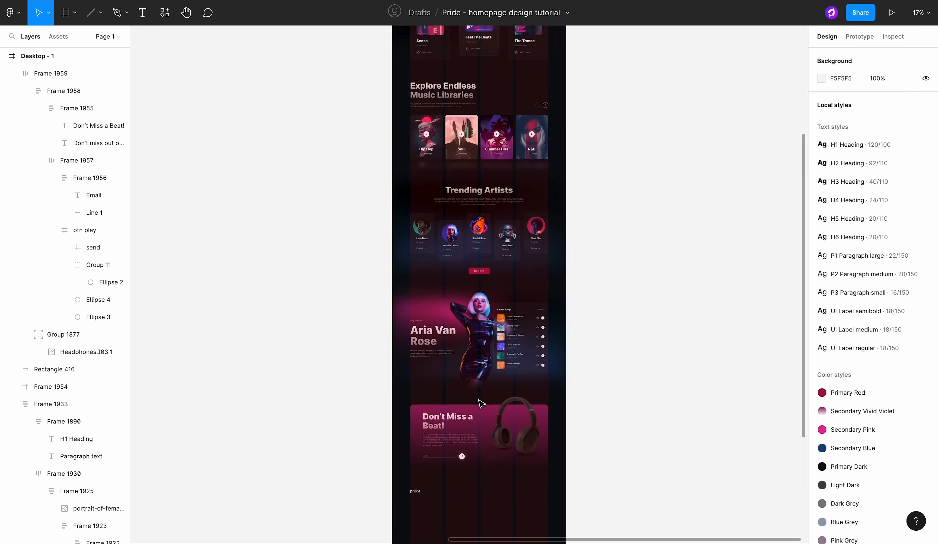
Step: Copy the hero's Sign up button down into the footer row
scroll(481, 403, up, 5)
double_click(384, 87)
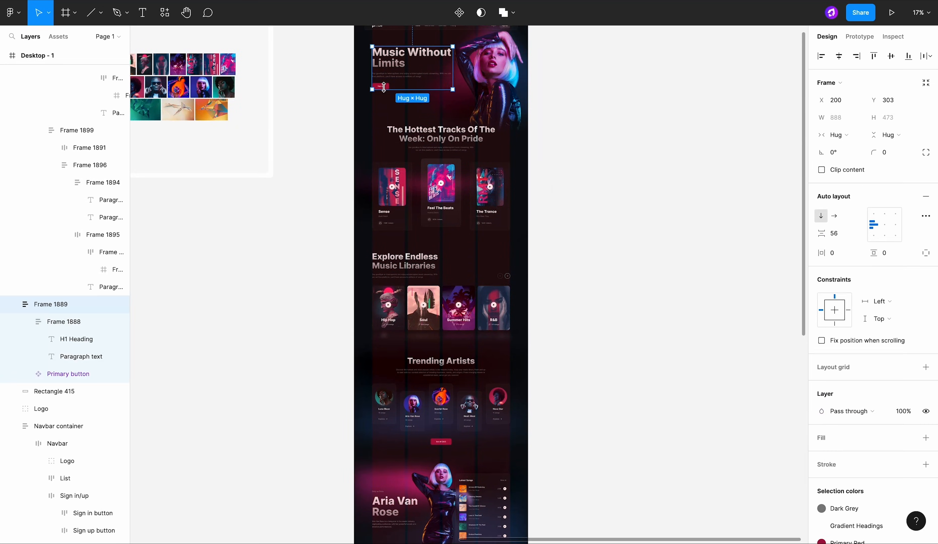
drag(387, 90, 633, 362)
scroll(412, 463, up, 5)
click(550, 418)
scroll(500, 387, down, 3)
Step: Copy the hero paragraph into the footer as auto-width 'Get started' text
double_click(408, 134)
drag(408, 134, 453, 357)
text(Get s)
key(Escape)
click(925, 293)
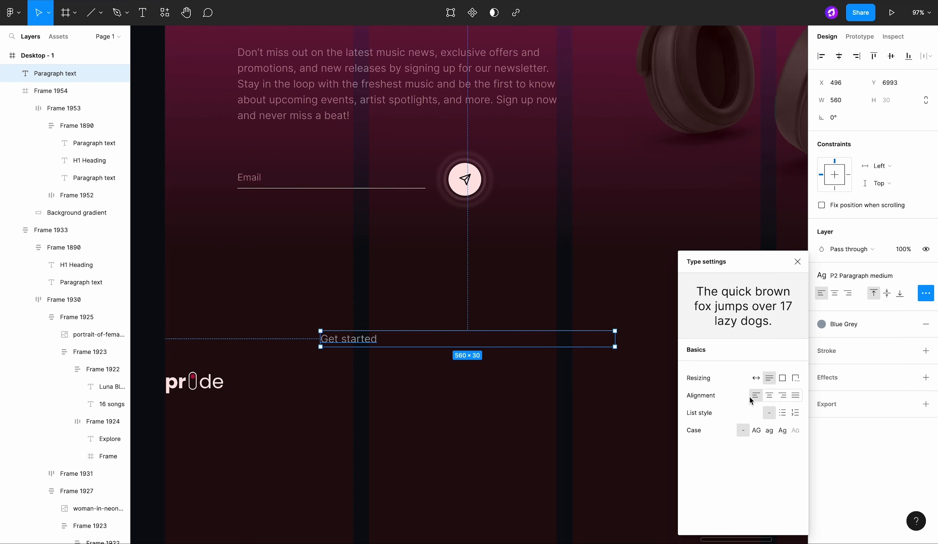
click(755, 378)
click(821, 324)
Step: Make 'Get started' Dark Grey in UI Label medium and place it beside the footer logo
click(857, 431)
drag(363, 339, 417, 383)
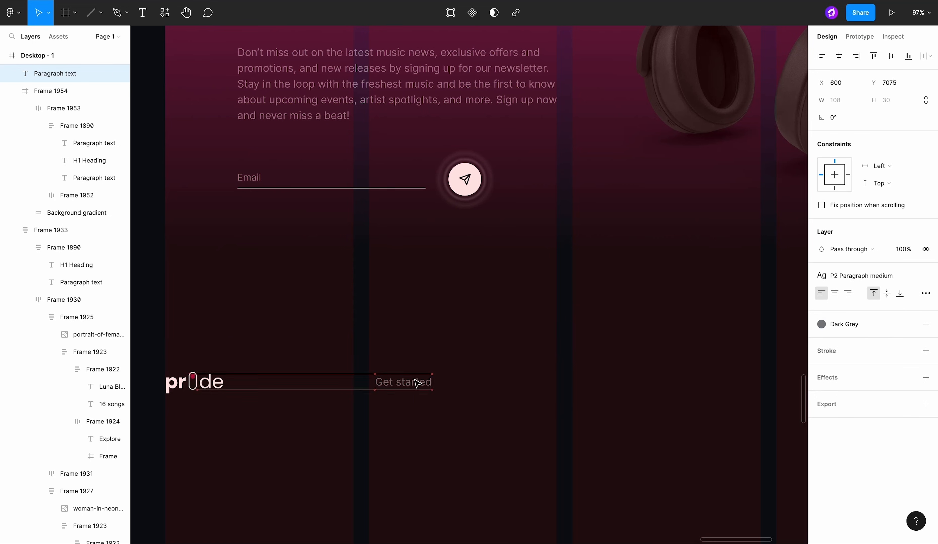
click(842, 275)
click(865, 459)
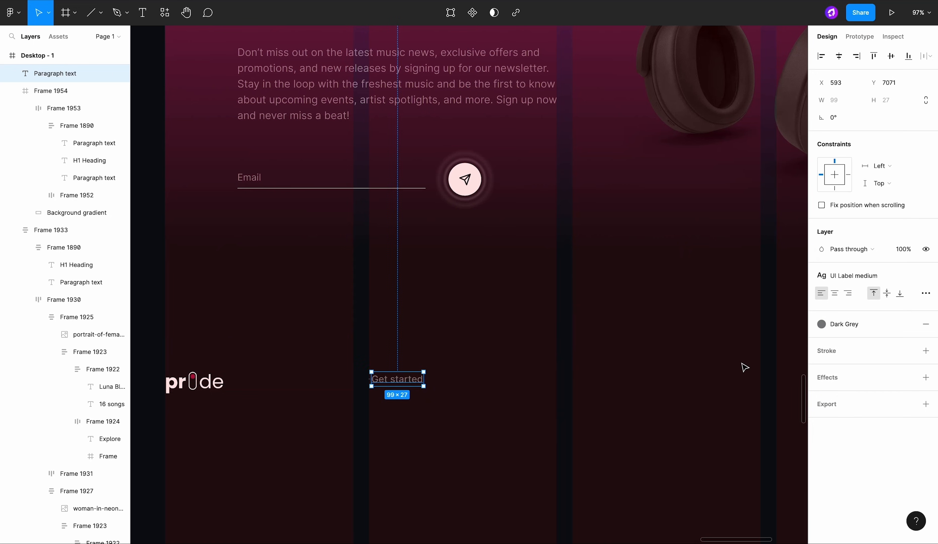
scroll(745, 367, down, 3)
Step: Duplicate the heading to its right and retype it as 'Account'
alt+drag(429, 365, 590, 369)
key(Return)
text(Account)
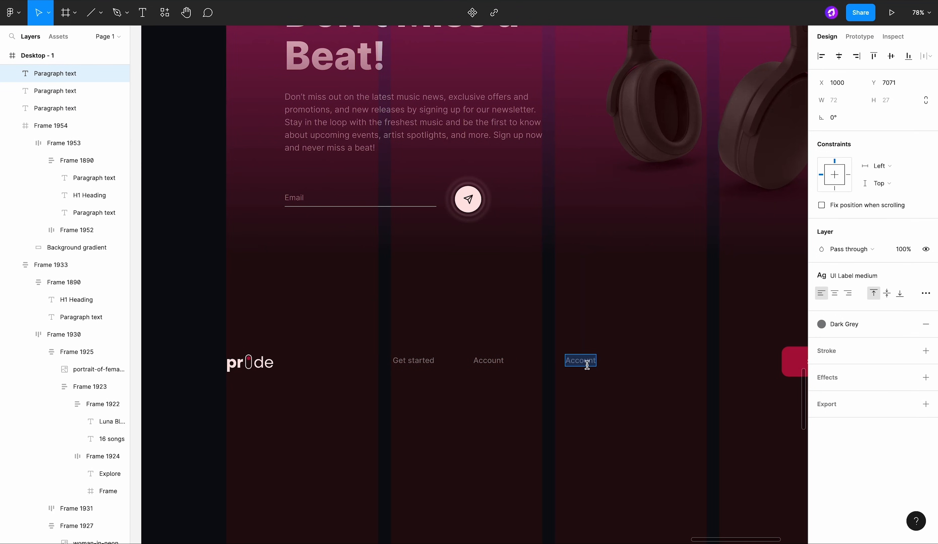
Step: Duplicate 'Get started' below as a Light Grey link in UI Label regular
alt+drag(415, 362, 429, 400)
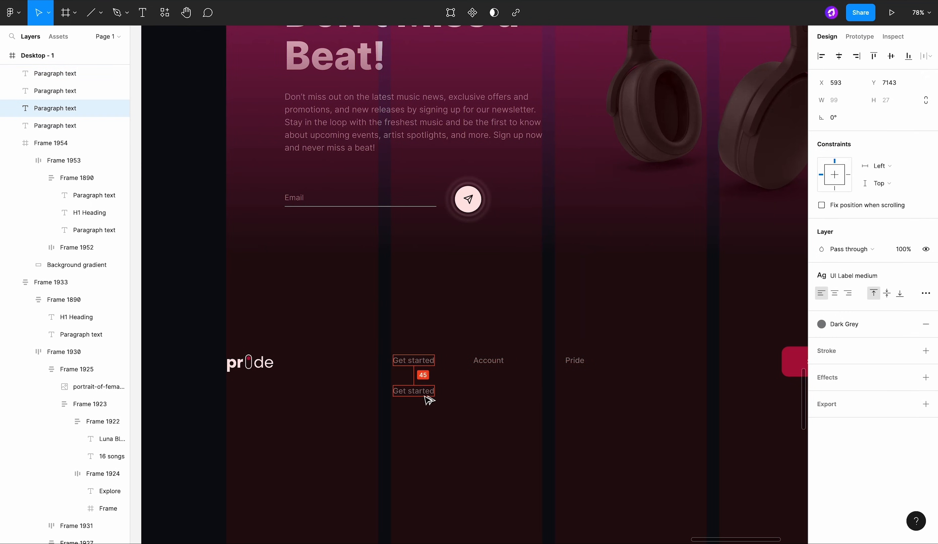
click(842, 275)
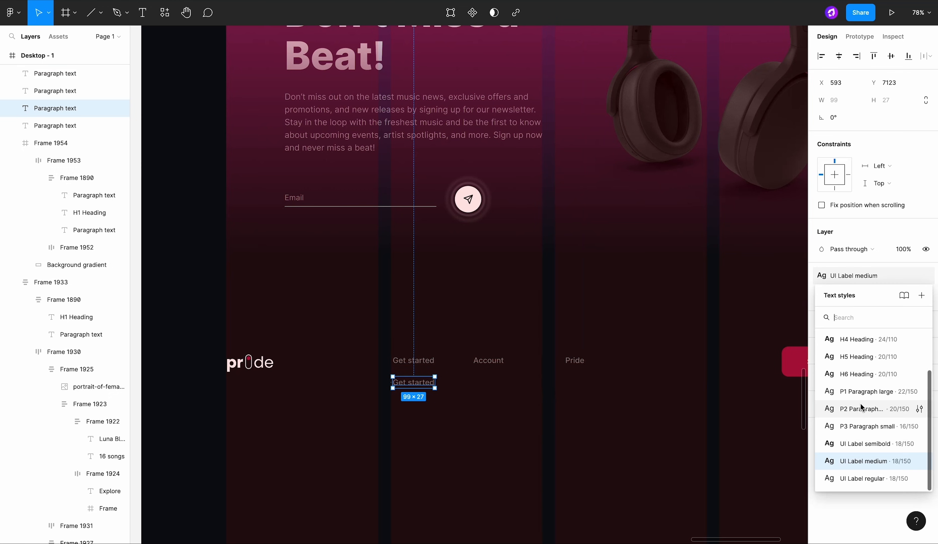
click(863, 478)
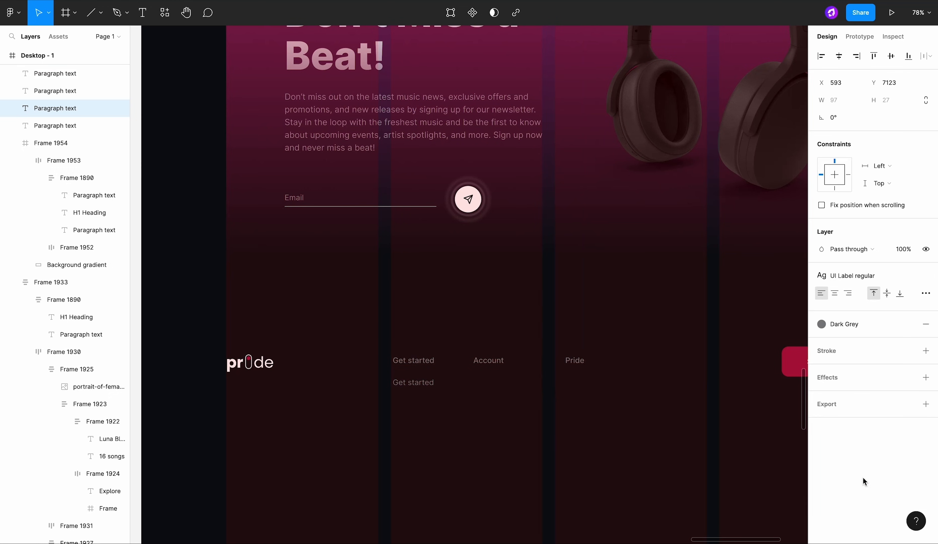
click(858, 278)
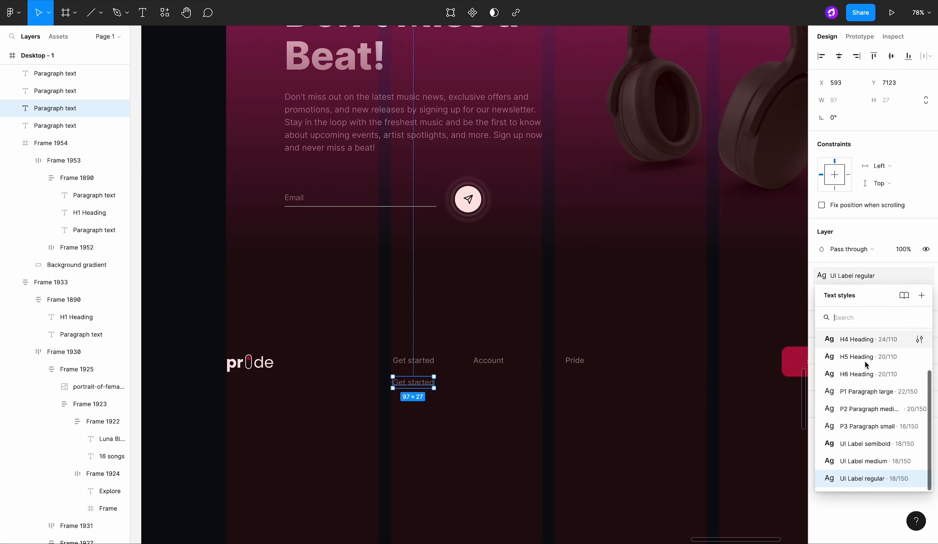
click(860, 265)
click(844, 323)
scroll(854, 410, down, 5)
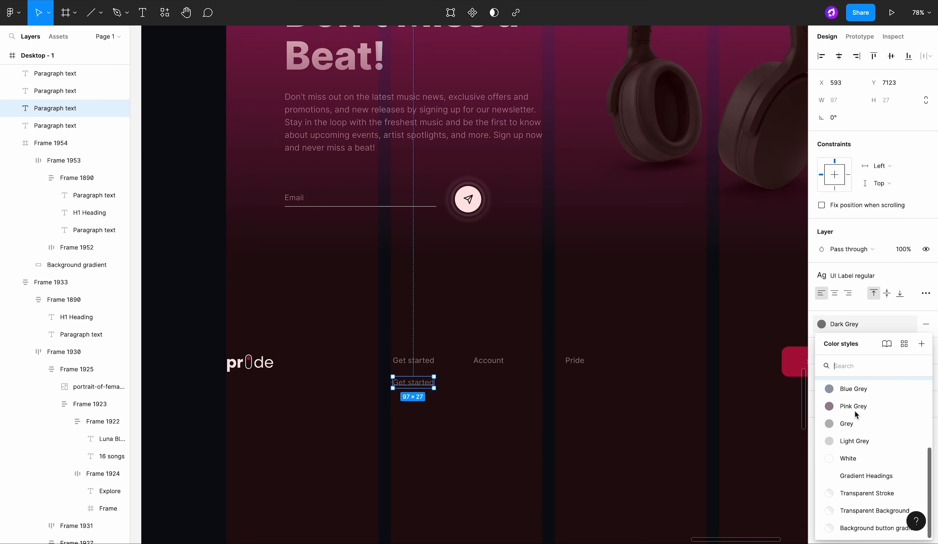
click(856, 445)
click(434, 393)
Step: Build the Get started links: Download app, New releases, Originals and Plans
double_click(419, 386)
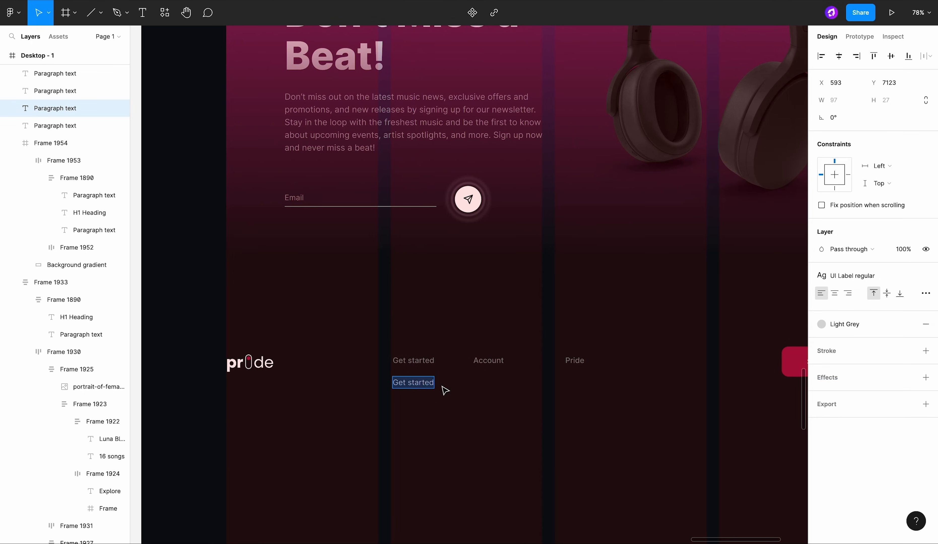
key(ctrl+d)
key(Return)
text(New releas)
click(462, 427)
alt+drag(435, 412, 416, 447)
key(Return)
text(Originals)
click(412, 440)
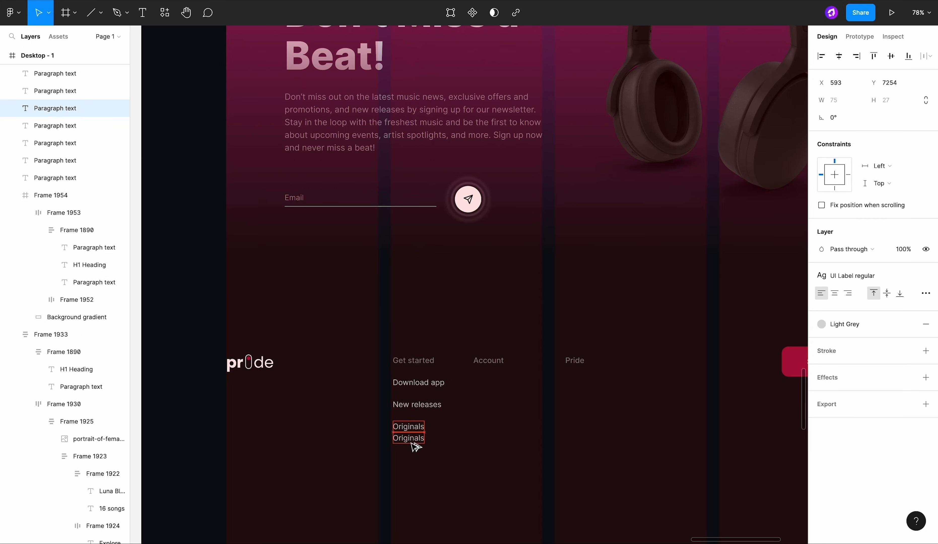
text(s)
click(461, 463)
Step: Copy links into the Account column as Sign in, Platform and Support
scroll(461, 463, down, 4)
scroll(461, 463, right, 2)
alt+drag(392, 314, 463, 333)
key(Return)
text(Sign in)
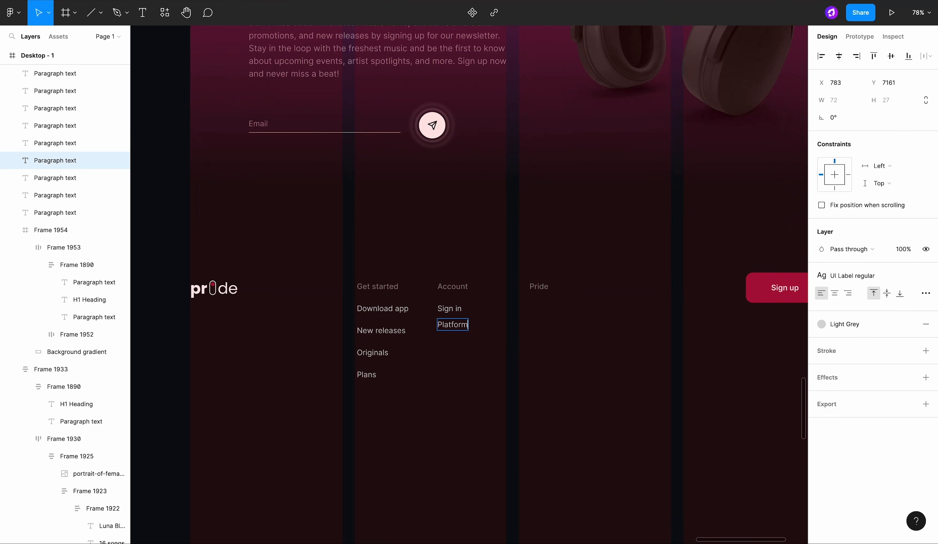
key(Escape)
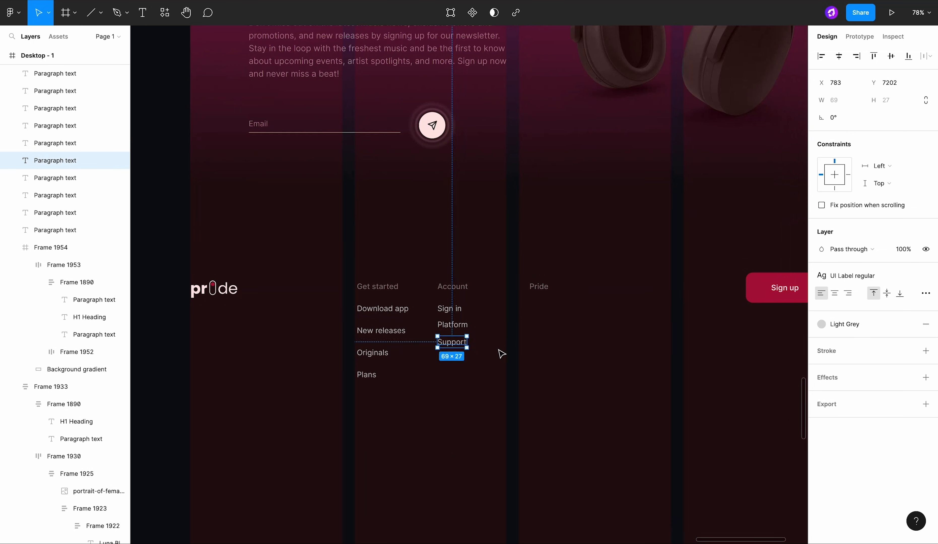
Step: Fill the Pride column with Partners, Careers and Press links
alt+drag(461, 343, 544, 353)
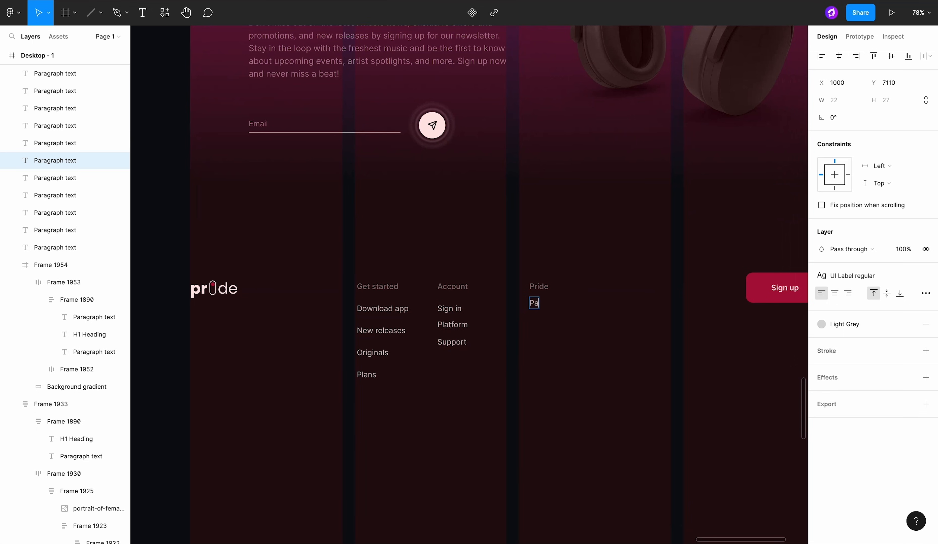
text(s)
click(601, 317)
alt+drag(556, 306, 549, 348)
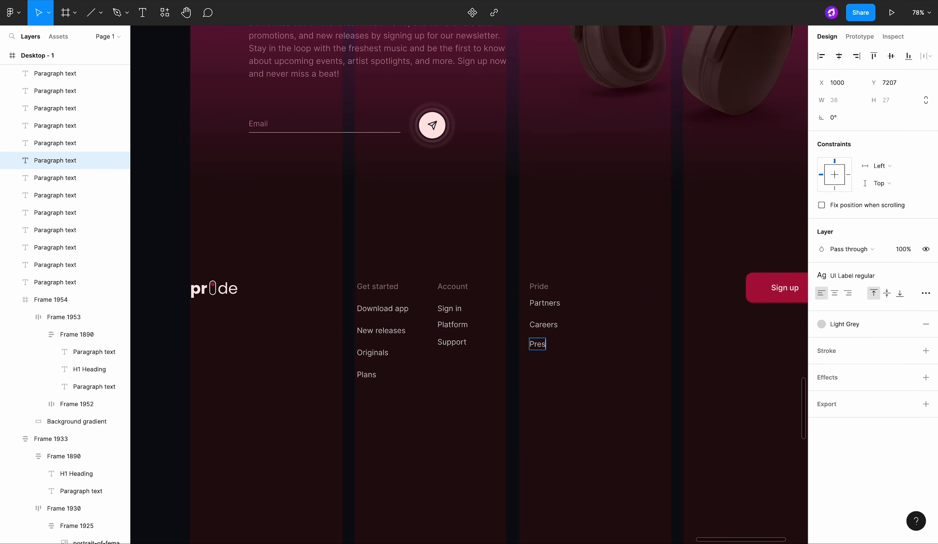
text(s)
click(581, 357)
Step: Select the Download app, New releases and Originals links
click(381, 308)
shift+click(380, 330)
shift+click(373, 353)
Step: Stack the four Get started links with 16 spacing and wrap them with their heading
shift+click(374, 375)
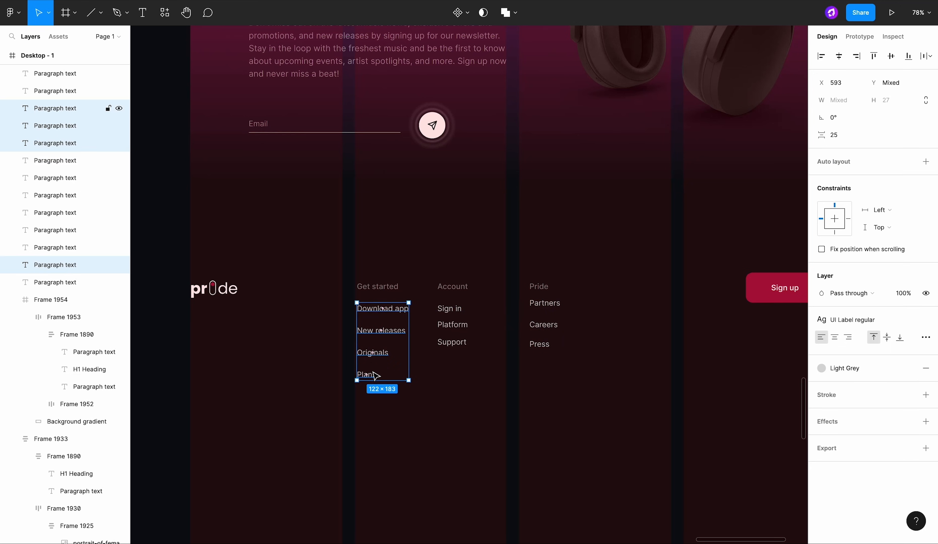
key(shift+a)
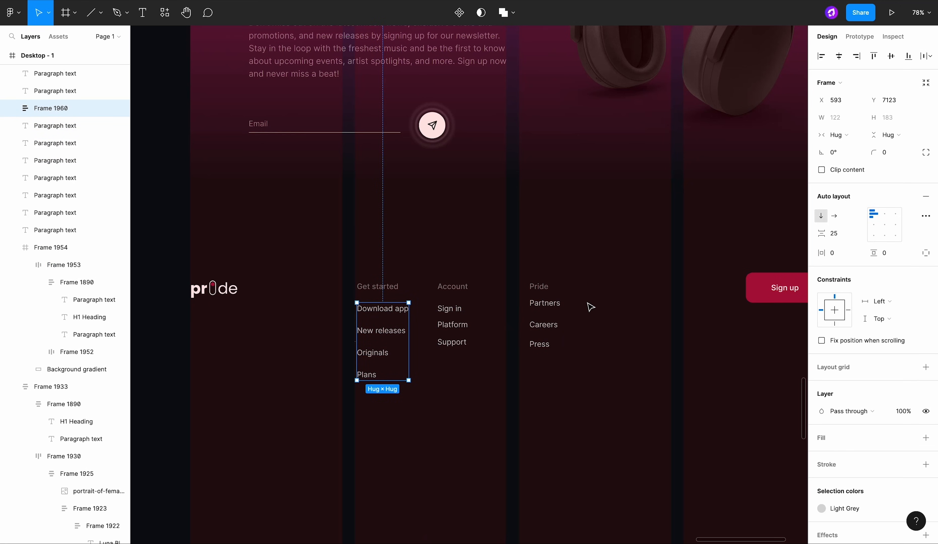
click(842, 233)
key(Return)
drag(407, 281, 385, 329)
key(shift+a)
click(855, 233)
click(584, 343)
Step: Stack the Account links at 16 spacing and wrap them with the heading at 24
scroll(585, 343, down, 2)
scroll(490, 354, up, 6)
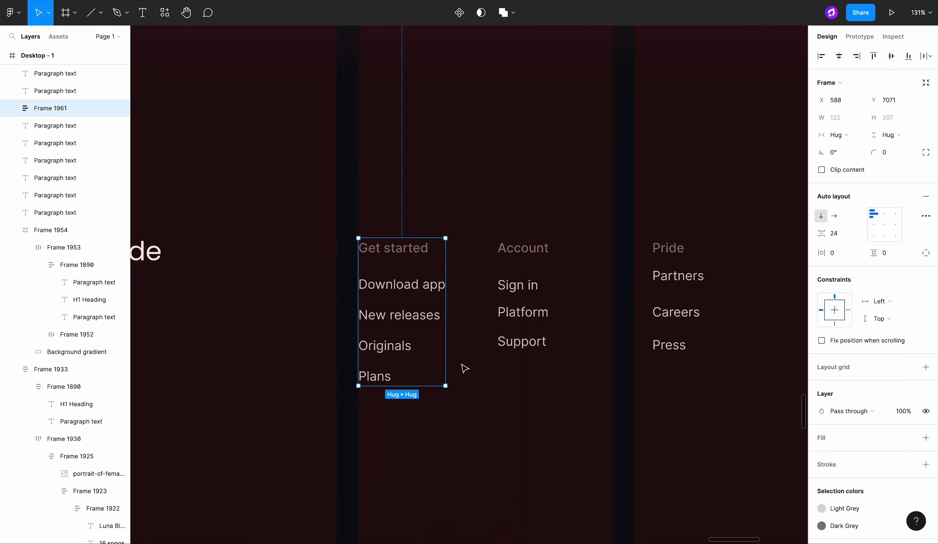
scroll(465, 368, down, 2)
click(513, 345)
shift+click(513, 320)
shift+click(509, 299)
key(shift+a)
click(842, 239)
text(16)
key(Return)
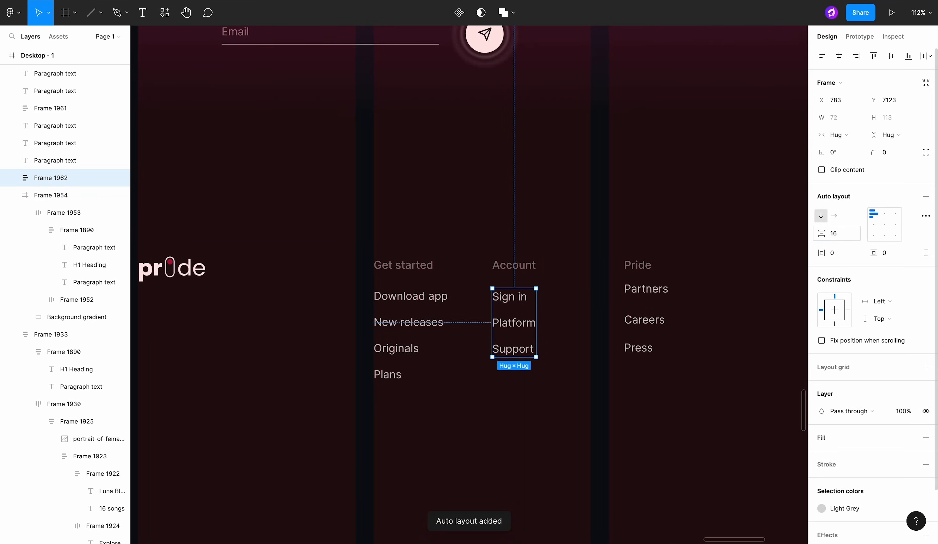
shift+click(503, 272)
key(shift+a)
click(841, 235)
text(24)
key(Return)
Step: Stack Partners, Careers and Press at 16 spacing and wrap them with the Pride heading at 24
click(662, 290)
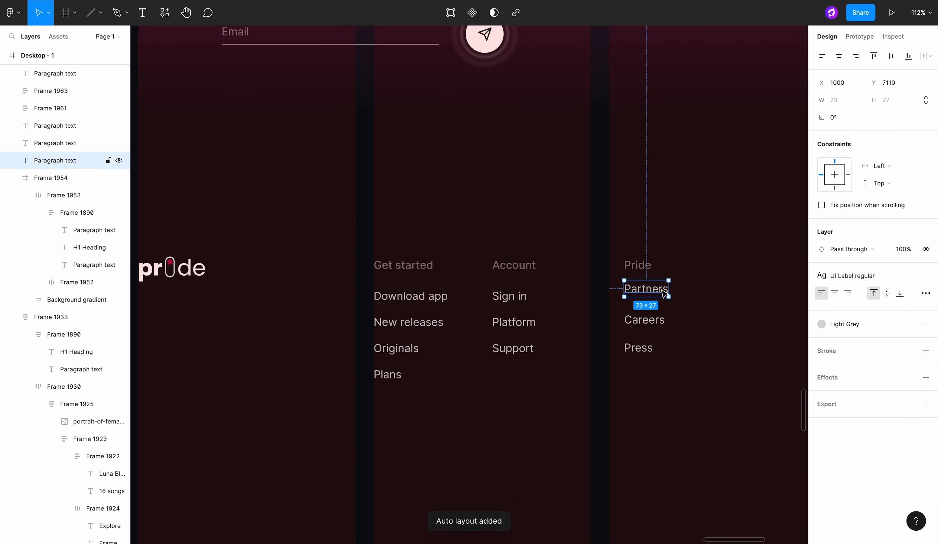
shift+click(651, 320)
shift+click(651, 348)
key(shift+a)
click(848, 240)
key(Return)
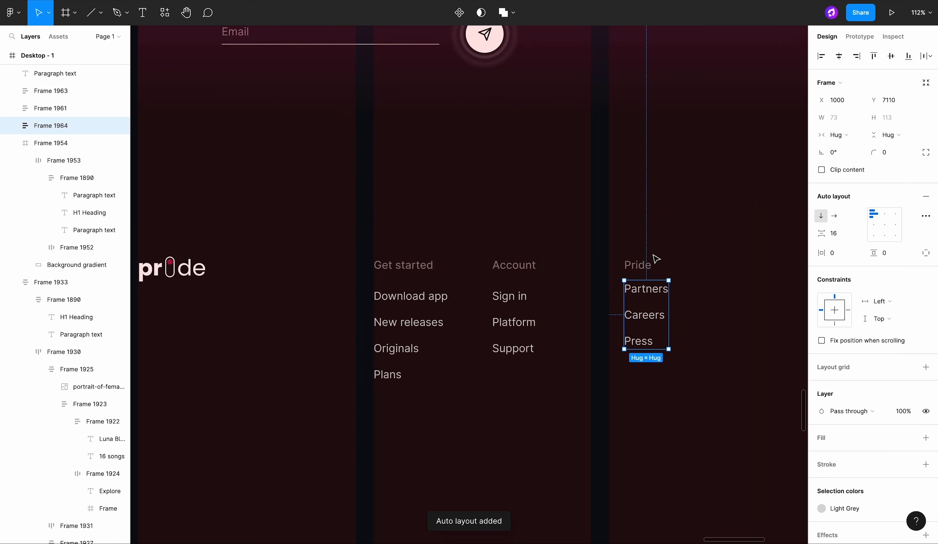
shift+click(653, 261)
key(shift+a)
text(24)
key(Return)
click(685, 272)
scroll(684, 272, down, 1)
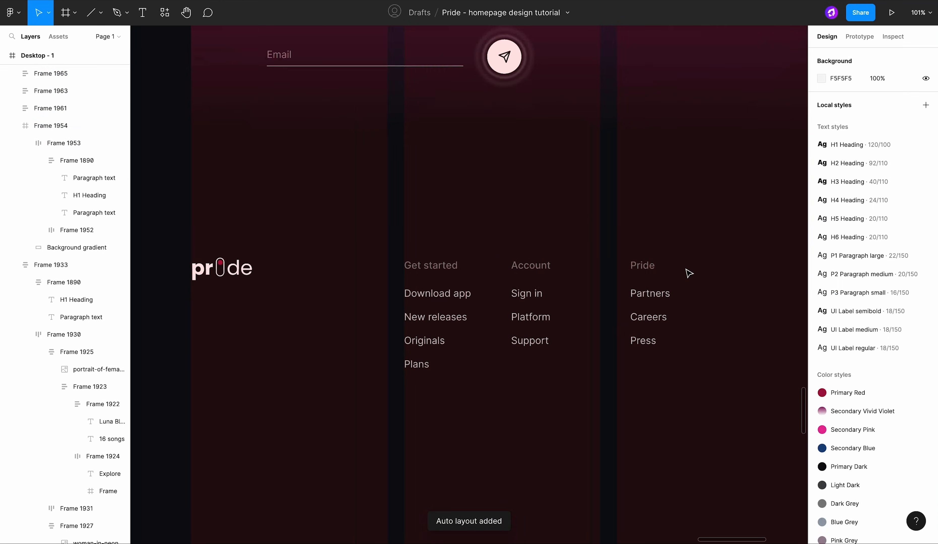
scroll(685, 272, right, 2)
Step: Arrange the three columns in one horizontal row with 146 spacing, aligned to the top
click(591, 267)
click(472, 272)
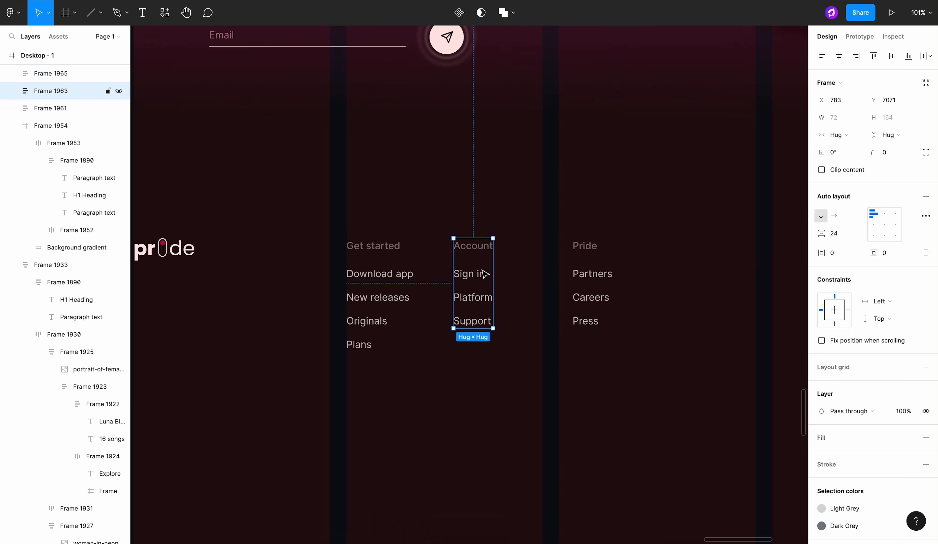
shift+click(380, 274)
shift+click(593, 268)
key(shift+a)
click(845, 236)
text(146)
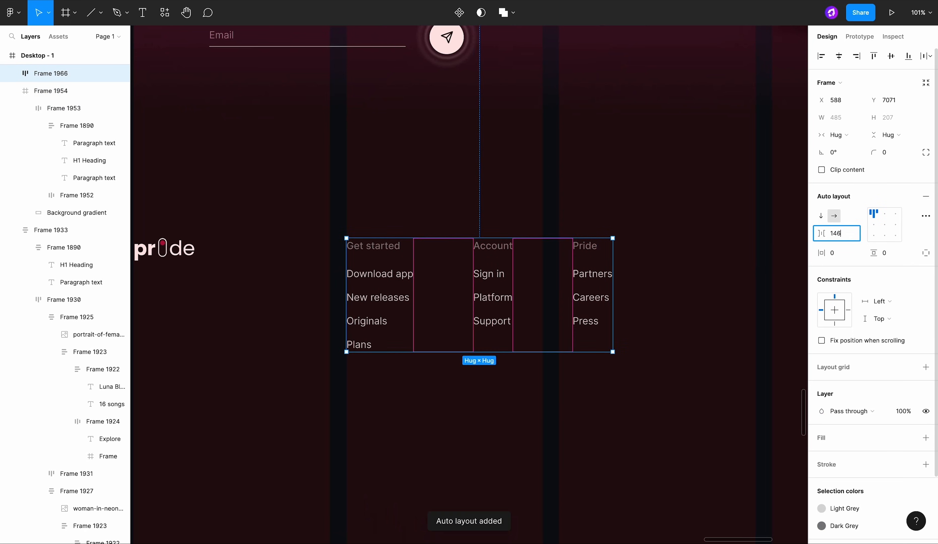
key(Return)
click(884, 216)
click(722, 250)
scroll(723, 249, down, 3)
Step: Wrap the logo, link columns and Sign up button in one auto-layout row spaced with Space between
scroll(727, 254, right, 4)
click(707, 243)
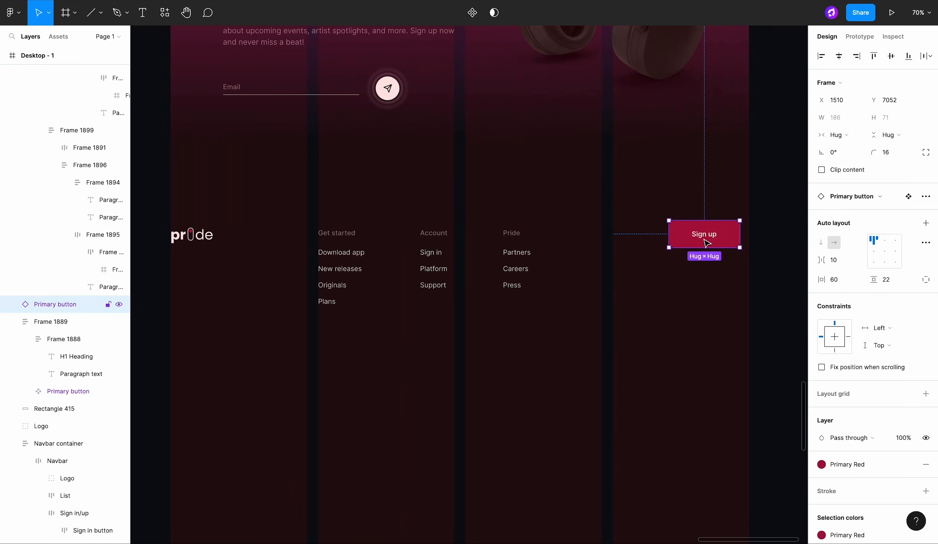
shift+click(556, 267)
shift+click(192, 235)
key(shift+a)
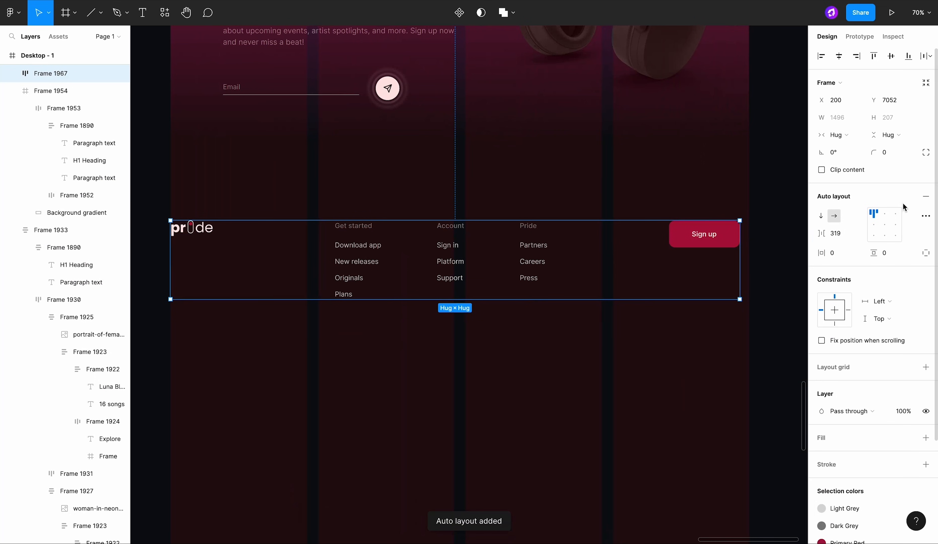
scroll(785, 239, down, 1)
click(926, 216)
click(779, 309)
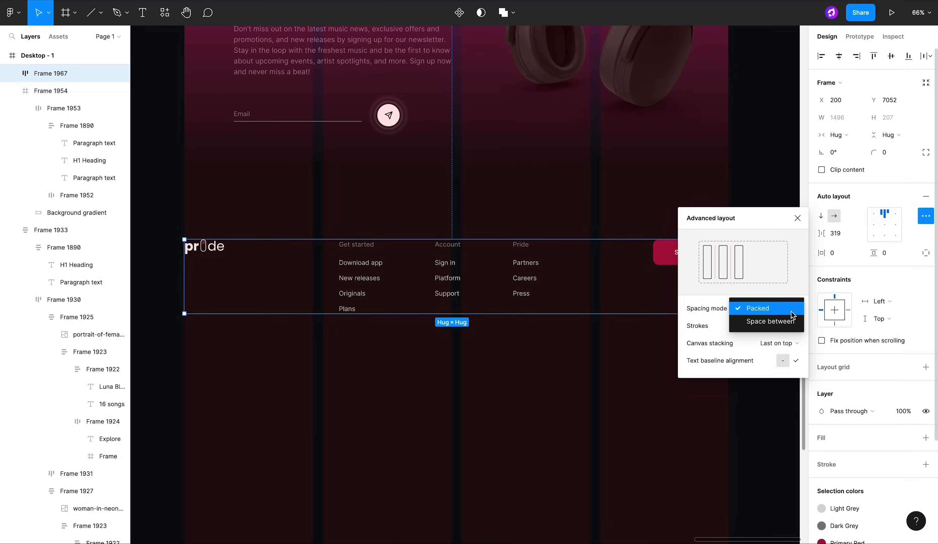
click(787, 320)
click(619, 325)
Step: Widen the footer row to 1520
scroll(618, 325, right, 2)
click(645, 289)
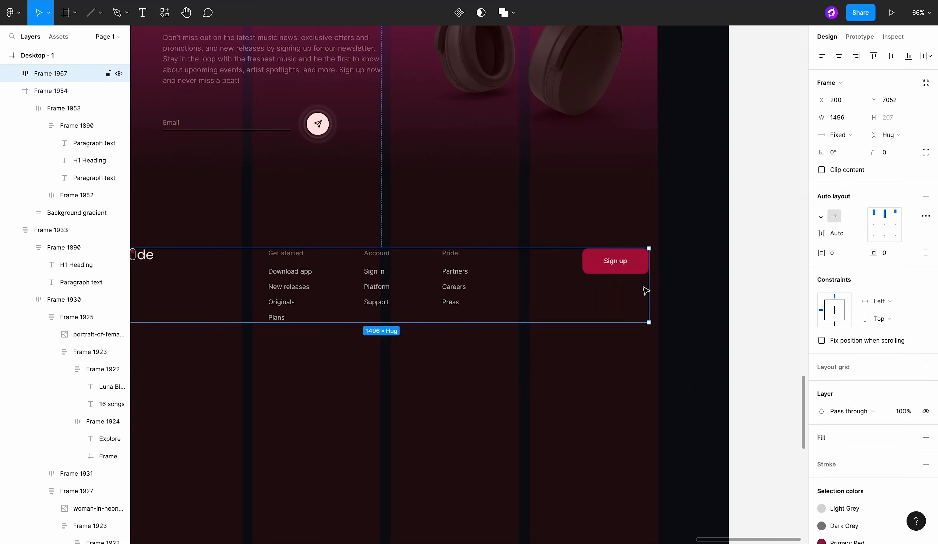
scroll(645, 289, up, 5)
drag(660, 269, 673, 268)
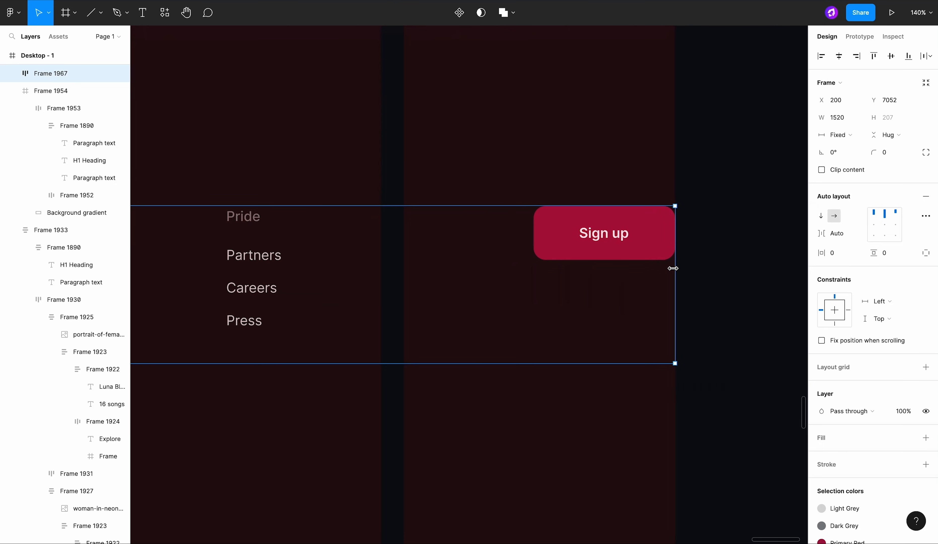
scroll(673, 268, down, 5)
scroll(675, 273, left, 2)
Step: Copy the newsletter paragraph beneath the footer and start retyping it with 'Say'
drag(295, 242, 296, 241)
click(365, 363)
scroll(417, 302, down, 4)
click(429, 154)
super+click(425, 146)
alt+drag(425, 147, 466, 319)
scroll(423, 304, up, 5)
scroll(469, 324, up, 2)
key(Return)
text(Say)
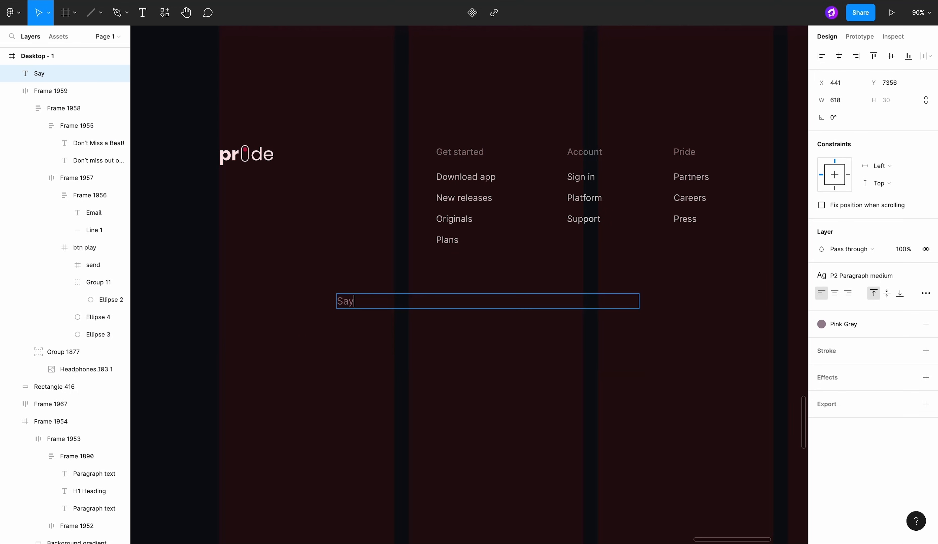
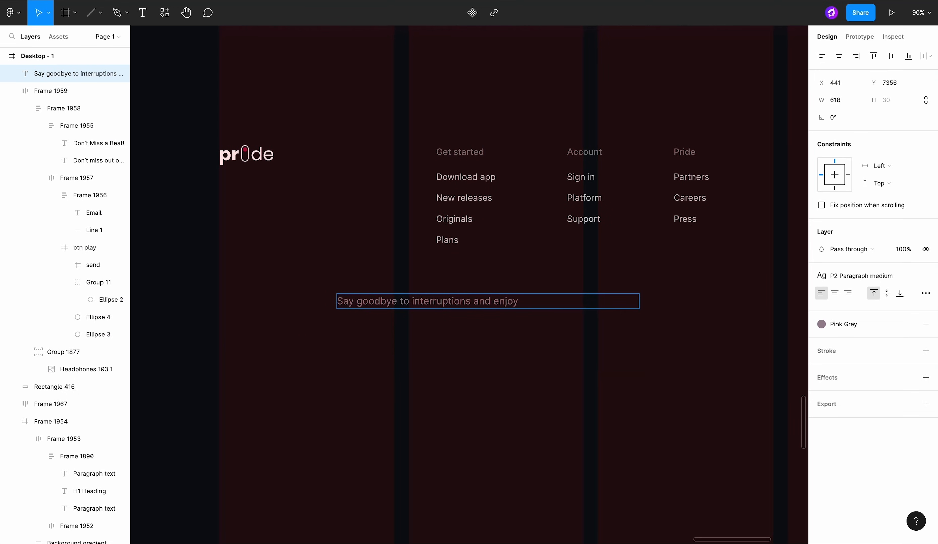
Step: Finish the tagline text and set it to Auto width so it fits on one line
text(strea)
click(925, 293)
click(756, 378)
click(616, 376)
scroll(616, 376, right, 2)
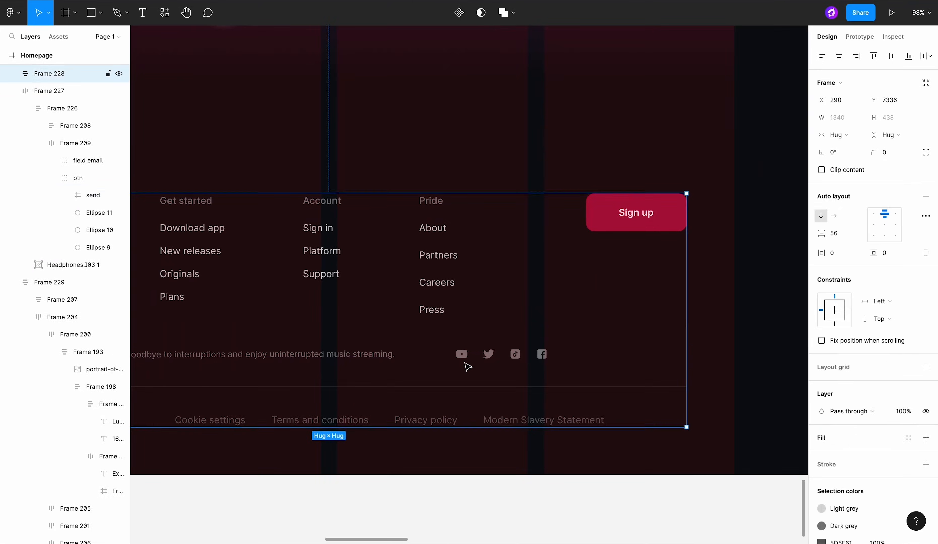
click(467, 358)
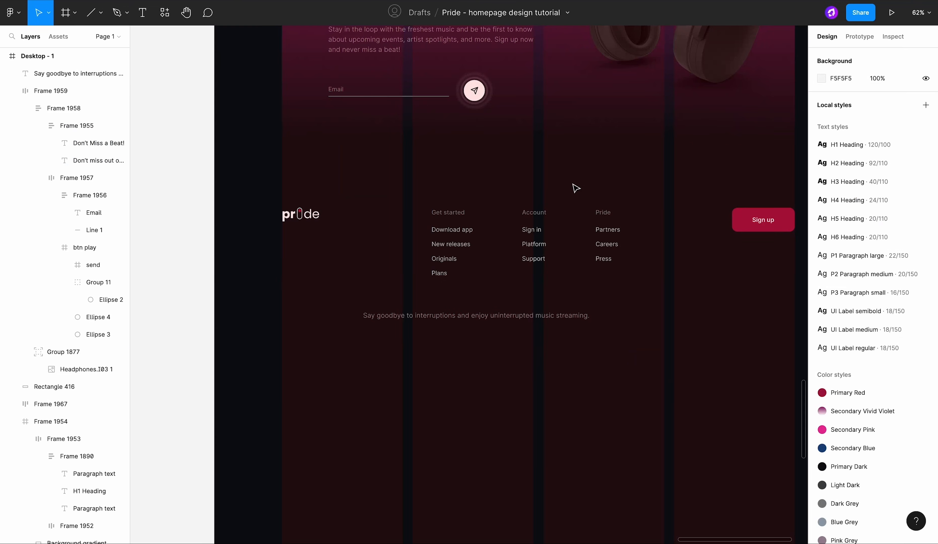
Step: Line the social icons up with the tagline and join both in an auto-layout row with gap 112
click(691, 342)
drag(691, 341, 662, 320)
scroll(659, 317, up, 2)
click(529, 319)
shift+click(574, 319)
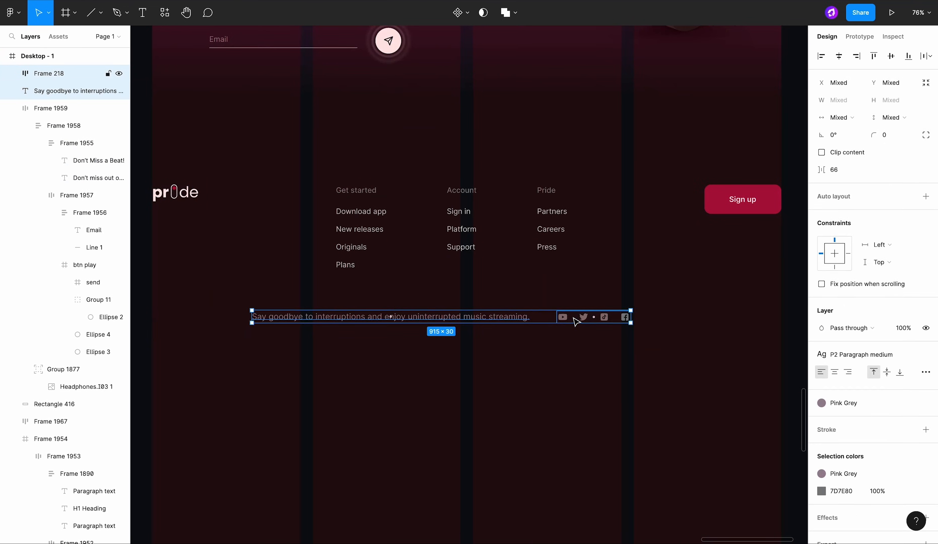
key(shift+a)
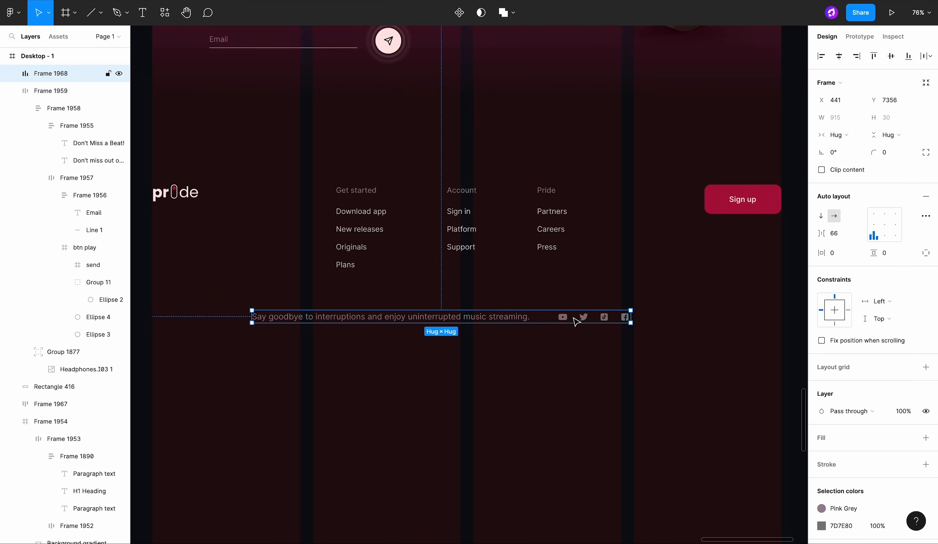
click(841, 234)
text(112)
key(Return)
Step: Check the tagline row's grey colour style and reselect the row to draw a divider beneath it
double_click(505, 322)
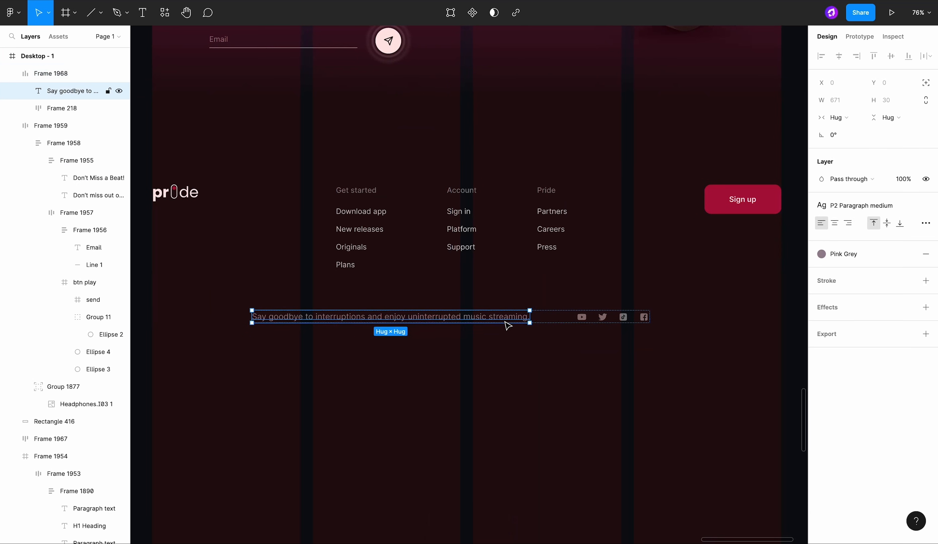
key(shift+Return)
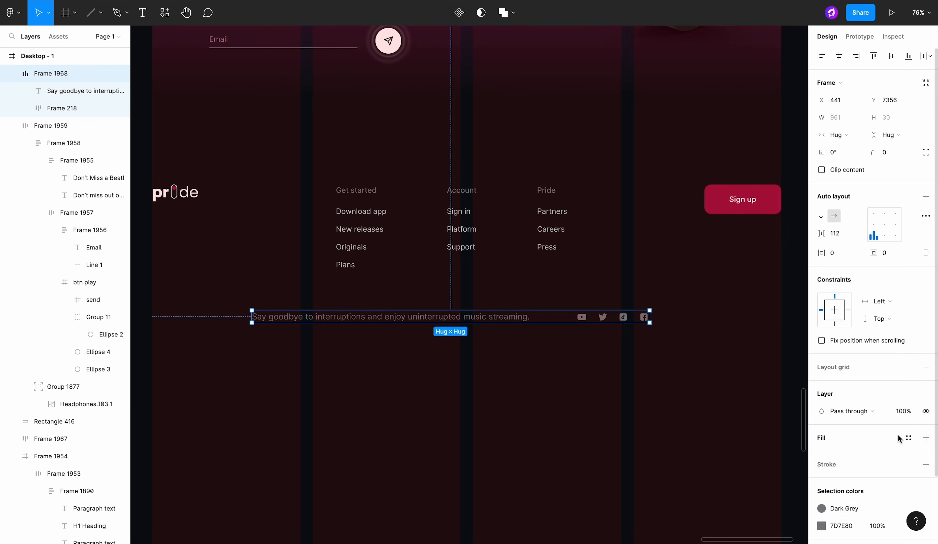
click(909, 470)
click(728, 465)
click(557, 262)
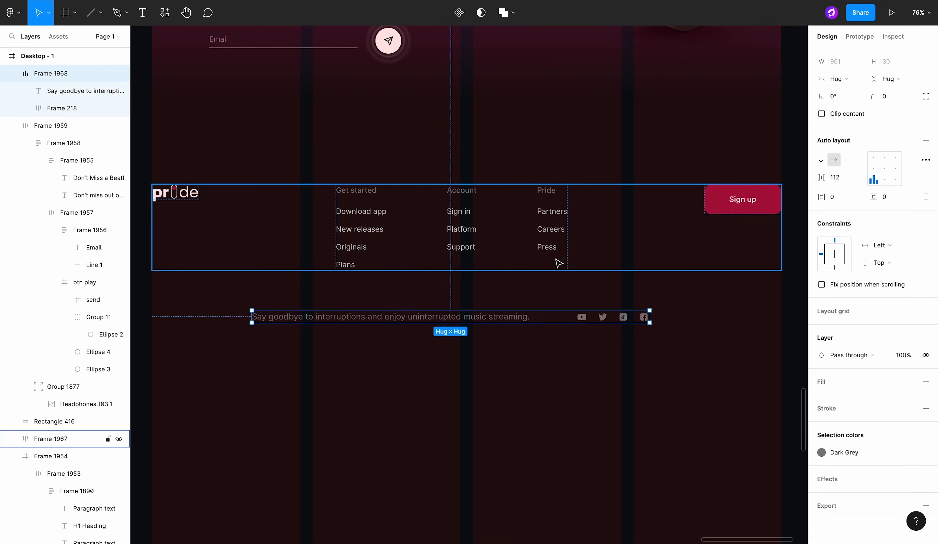
scroll(856, 49, up, 4)
click(839, 56)
click(699, 364)
scroll(699, 363, down, 4)
click(635, 336)
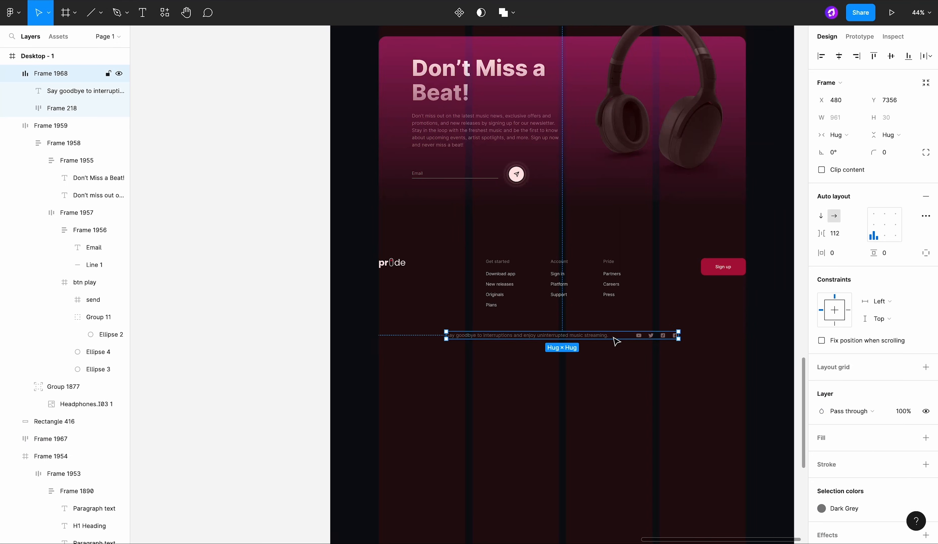
key(l)
ctrl+scroll(387, 356, up, 5)
Step: Draw a divider under the tagline row, 1520 wide with a Light Dark stroke
drag(370, 354, 759, 353)
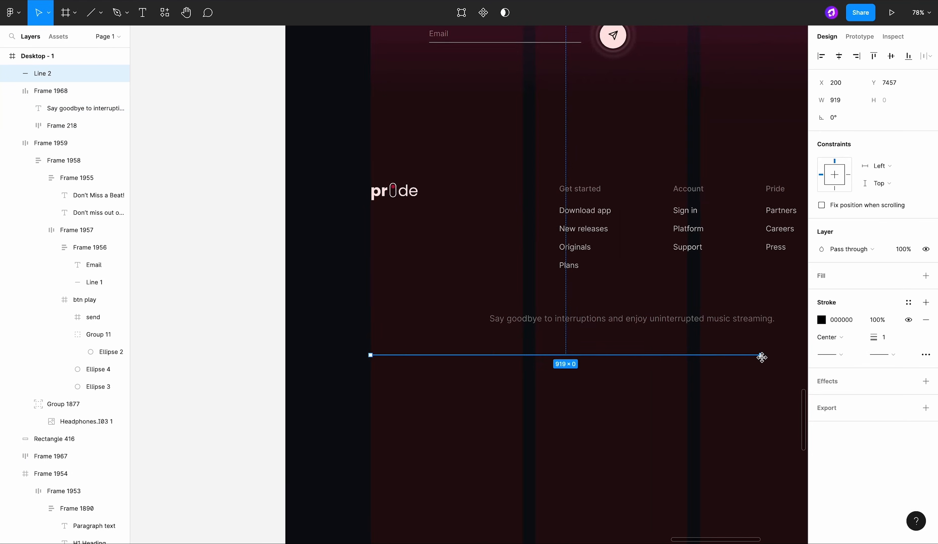
scroll(759, 354, right, 5)
scroll(680, 334, right, 5)
mouse_move(579, 334)
mouse_down()
mouse_move(681, 334)
mouse_move(640, 333)
mouse_up()
click(909, 302)
scroll(882, 445, down, 3)
scroll(881, 442, up, 2)
click(872, 426)
click(852, 303)
click(853, 409)
click(882, 337)
click(750, 411)
ctrl+scroll(747, 408, down, 4)
ctrl+scroll(559, 373, up, 4)
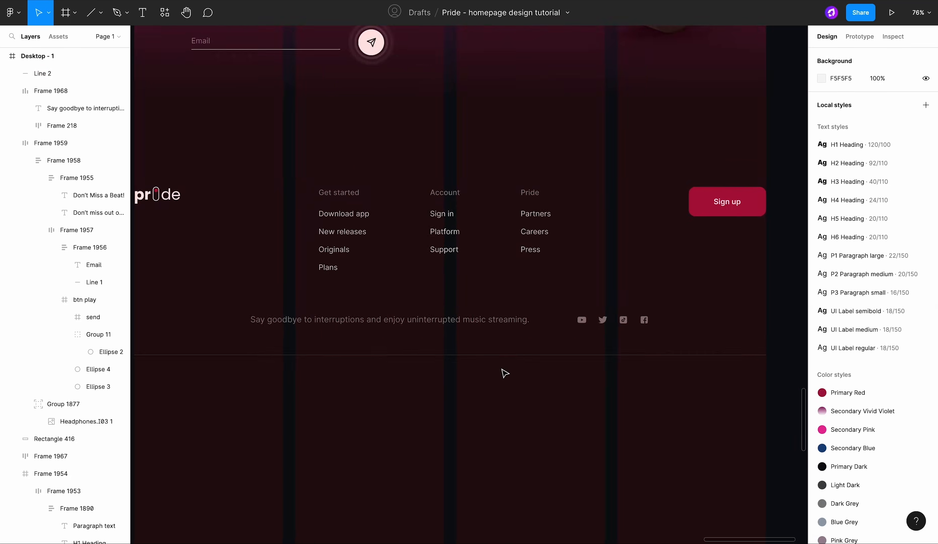
scroll(486, 337, left, 2)
scroll(486, 336, down, 1)
Step: Duplicate the tagline row below the divider, remove its icons, and retype it as '©2022 Pride'
click(433, 284)
alt+drag(434, 283, 436, 355)
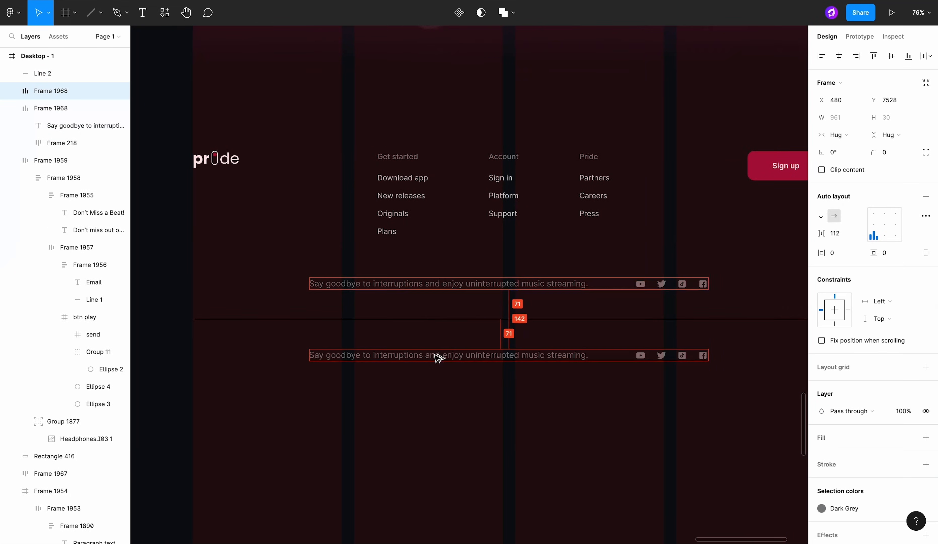
double_click(646, 361)
key(Delete)
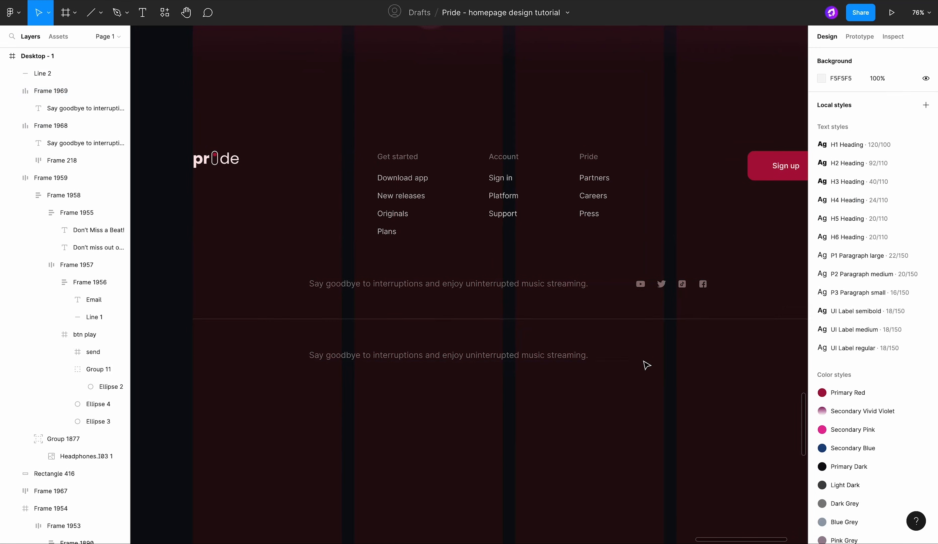
double_click(476, 355)
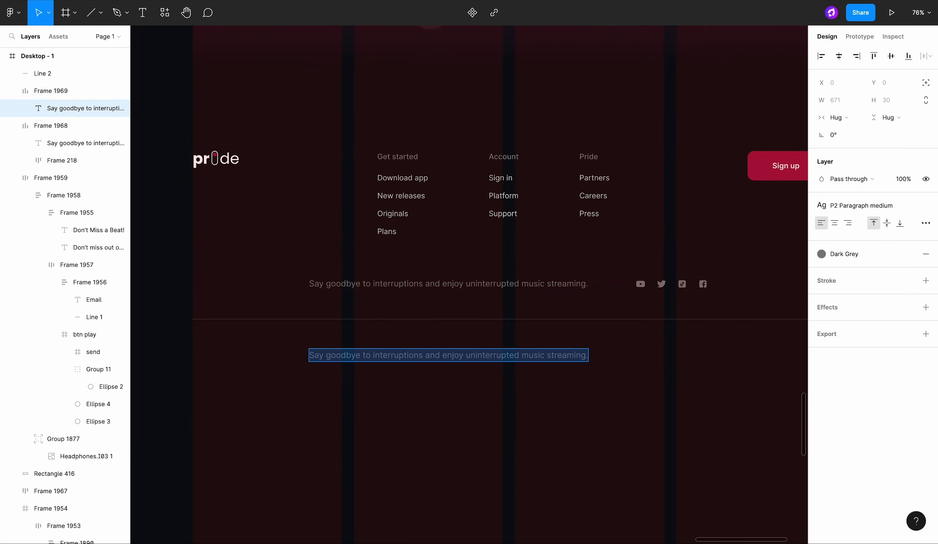
text(Pride)
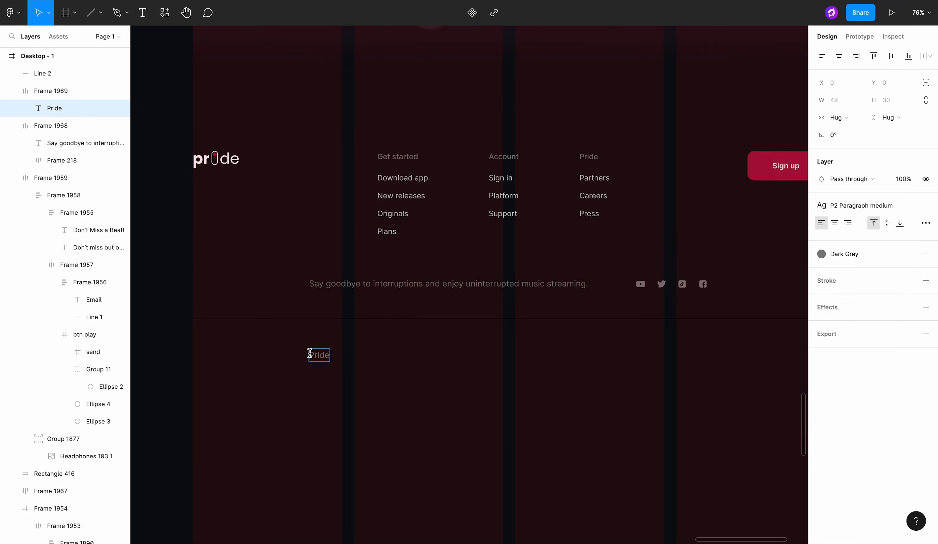
scroll(310, 354, up, 5)
text(©)
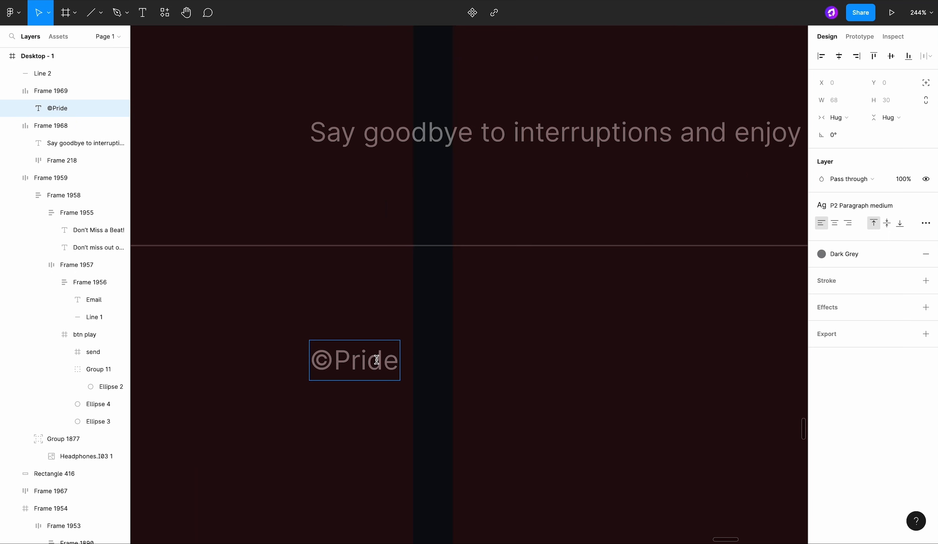
text(202)
key(Escape)
click(523, 345)
scroll(523, 345, down, 3)
Step: Add a 'Cookie settings' label, ungroup both labels, and apply the UI Label regular text style
alt+drag(420, 335, 540, 330)
double_click(538, 331)
double_click(523, 327)
text(Cookie settings)
click(586, 332)
click(523, 328)
shift+click(411, 329)
right_click(518, 328)
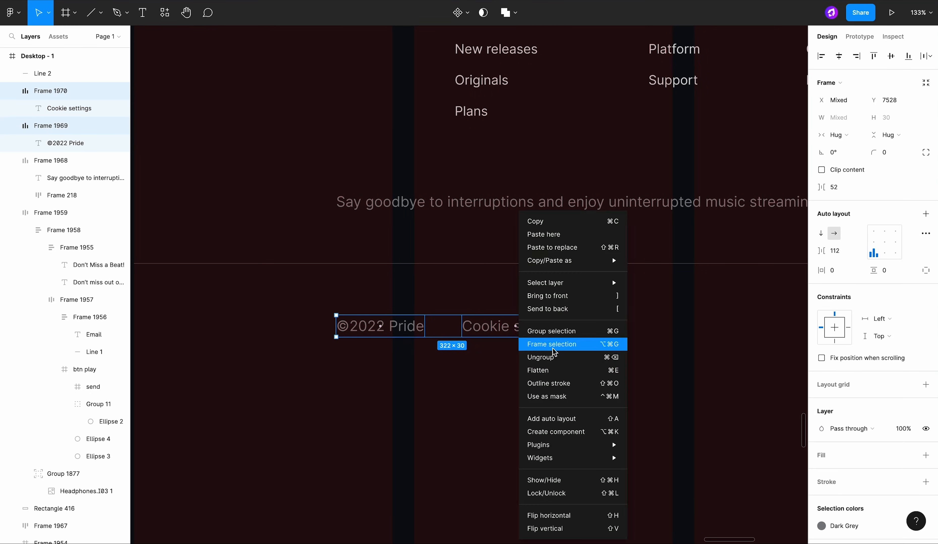
click(553, 355)
click(546, 332)
shift+click(405, 328)
click(894, 321)
click(879, 524)
click(740, 340)
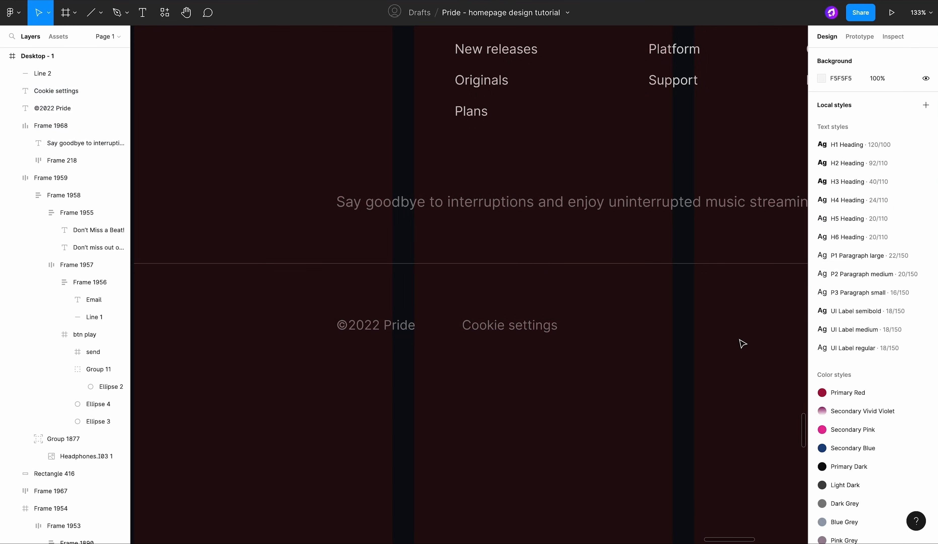
click(534, 326)
Step: Add 'Terms and conditions', 'Privacy policy' and 'Modern slavery statement' labels, then wrap all five in auto-layout
scroll(534, 326, right, 3)
scroll(418, 327, down, 3)
drag(414, 322, 649, 325)
key(Return)
text(Ter)
key(Return)
text(Privacy polic)
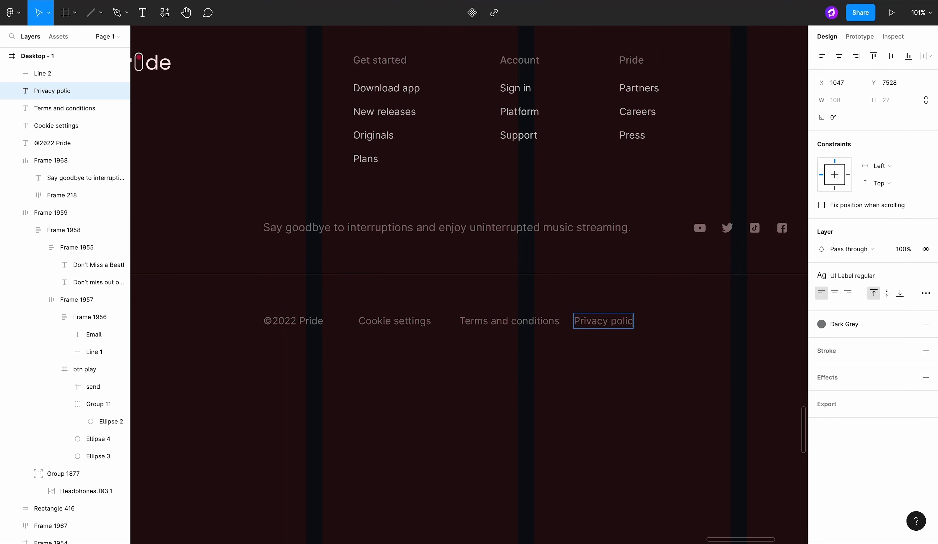
text(y)
click(705, 384)
scroll(706, 383, right, 5)
drag(479, 334, 581, 335)
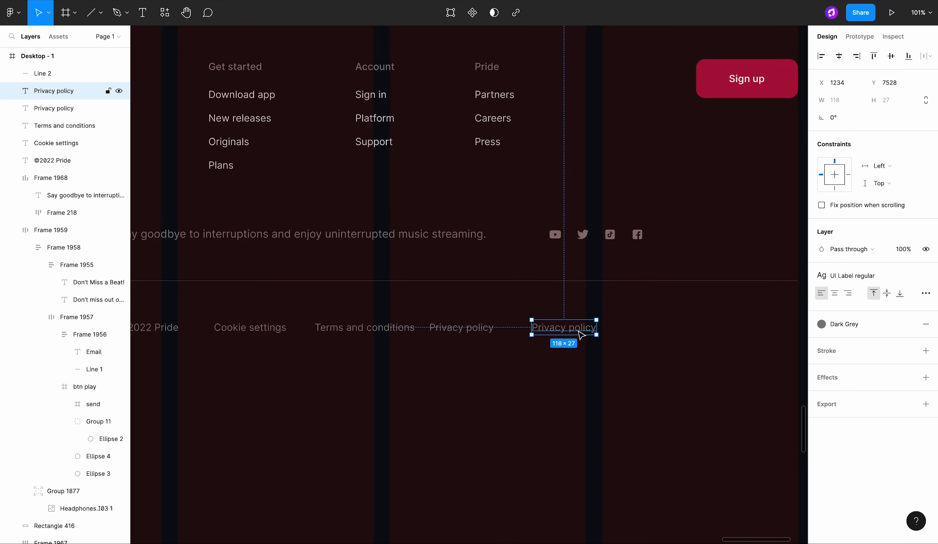
key(Return)
text(Modern slavery statement)
click(603, 390)
scroll(602, 389, down, 3)
drag(644, 335, 287, 354)
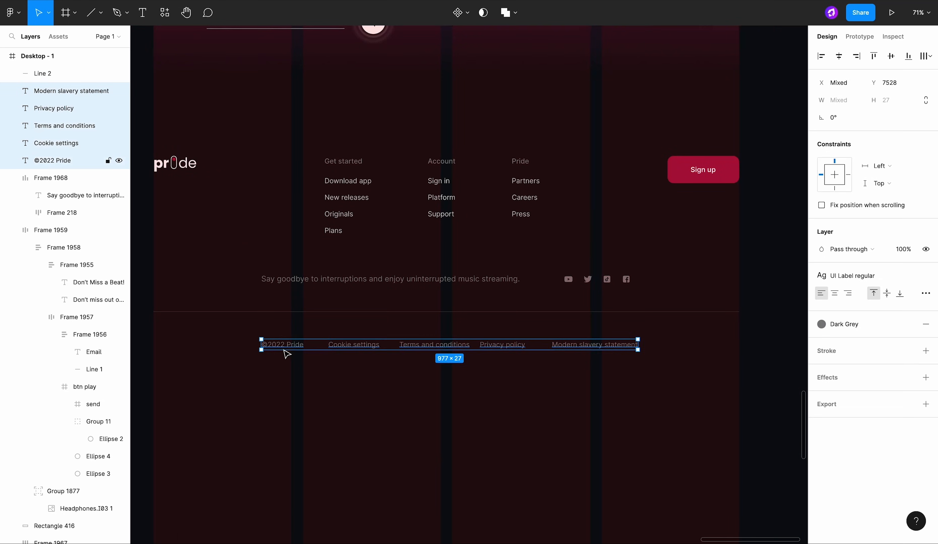
key(shift+a)
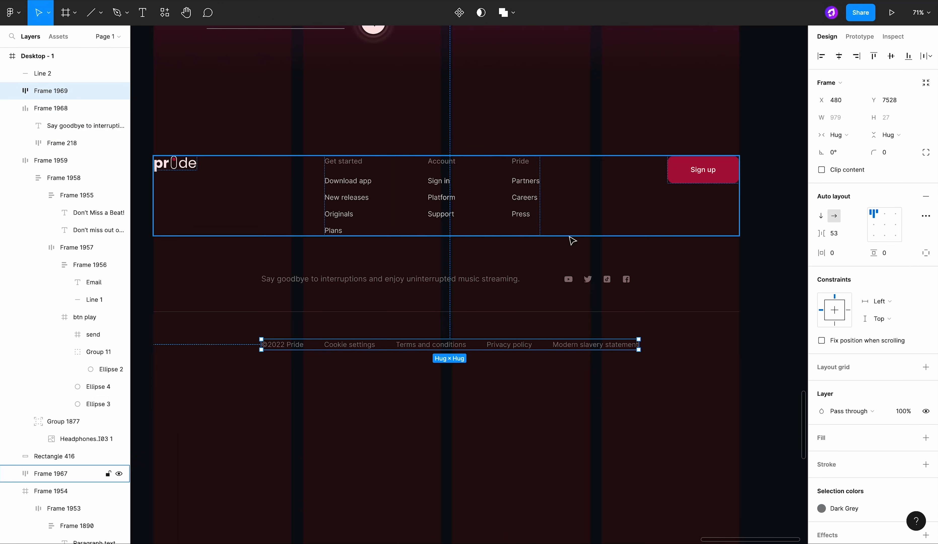
Step: Widen the legal links' spacing, centre the row, and trim the divider to fit
drag(821, 234, 856, 234)
click(839, 57)
click(715, 312)
drag(739, 312, 683, 313)
drag(154, 310, 211, 312)
Step: Stack the tagline row, divider and legal links vertically with a 48 gap
shift+click(379, 278)
shift+click(376, 345)
key(shift+a)
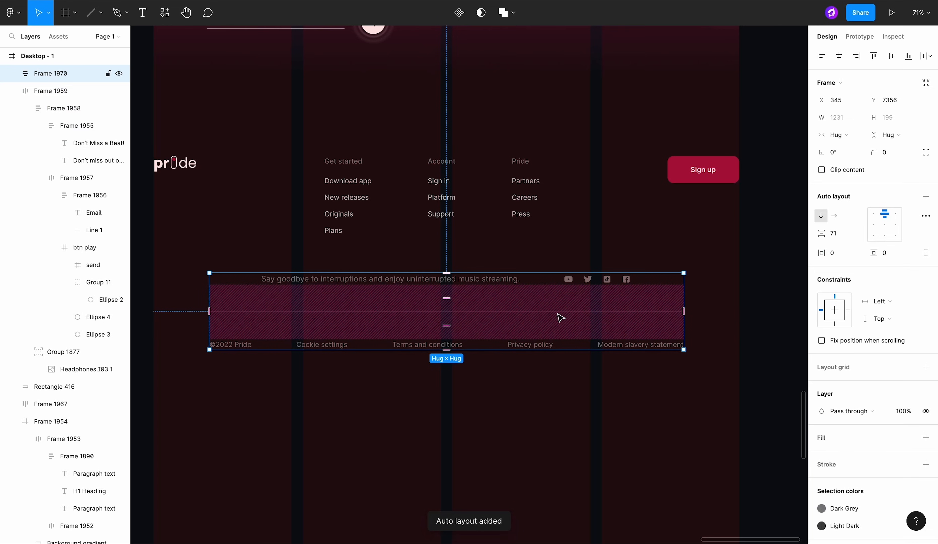
click(843, 232)
text(4)
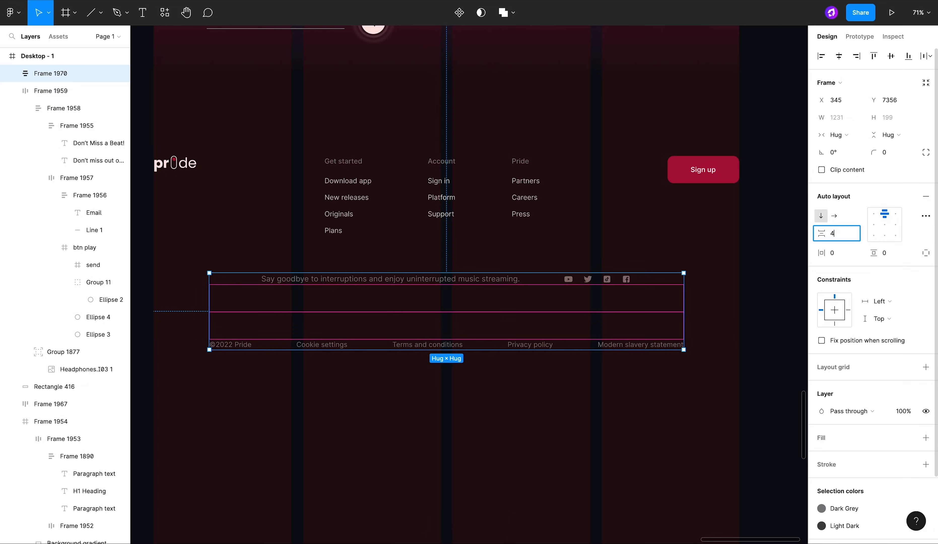
text(8)
key(Return)
click(608, 355)
Step: Join the upper footer row and the lower block in one vertical auto-layout frame
scroll(608, 355, down, 5)
click(573, 328)
shift+click(558, 294)
key(shift+a)
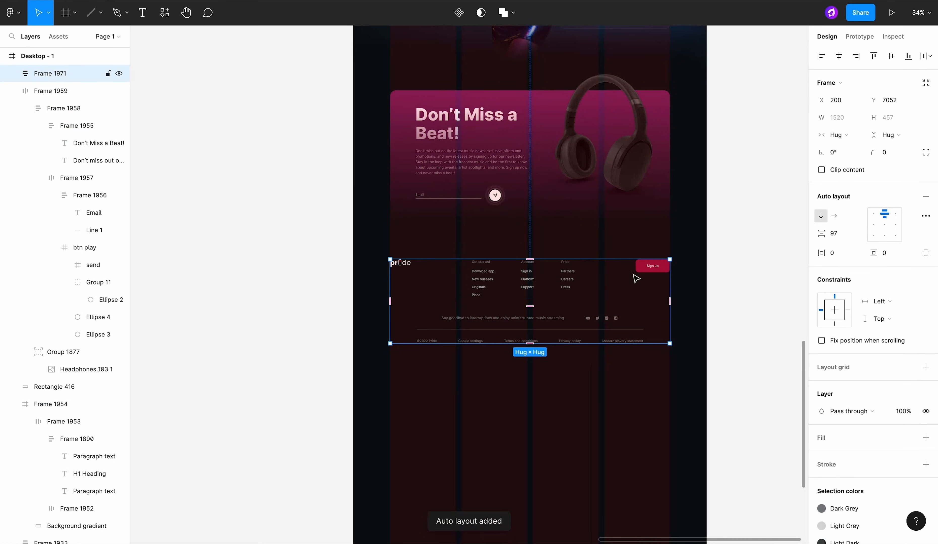
click(725, 268)
scroll(725, 268, down, 5)
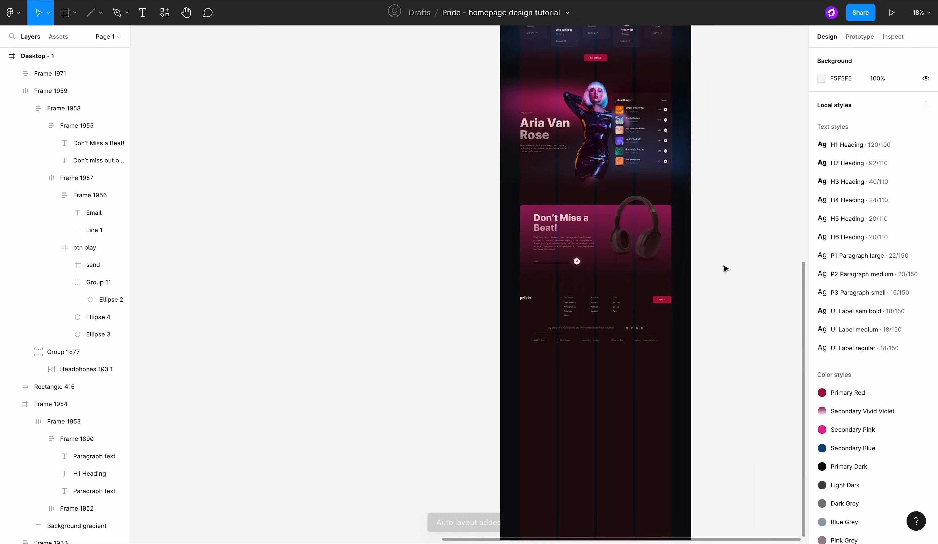
Step: Measure and nudge the Explore Endless Music Libraries and Trending Artists sections to even their gaps
scroll(725, 269, up, 10)
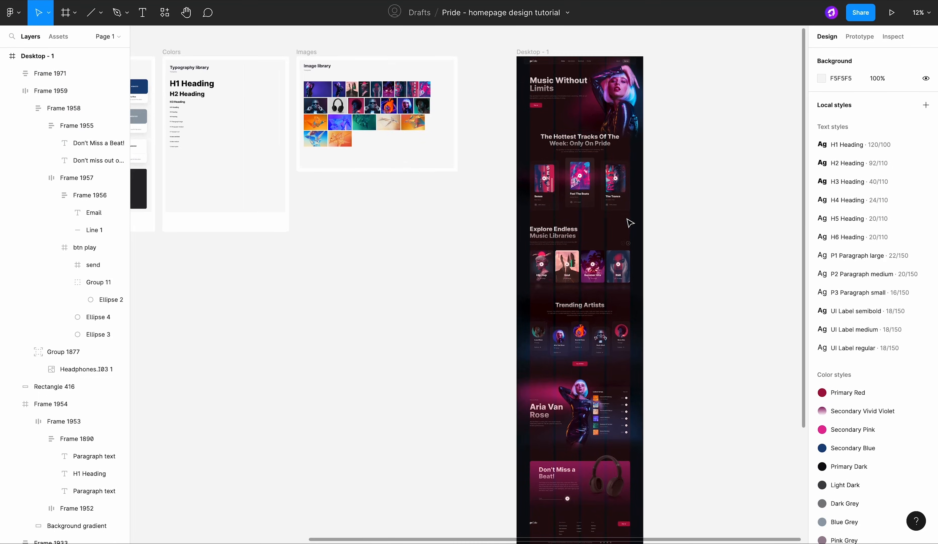
scroll(630, 223, up, 3)
click(628, 192)
scroll(628, 192, up, 2)
scroll(645, 160, up, 3)
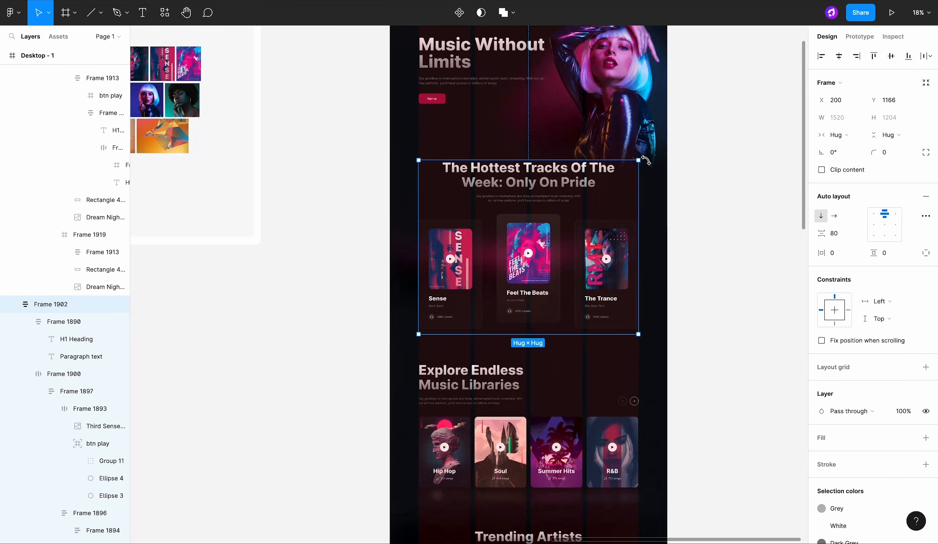
click(509, 388)
key(alt)
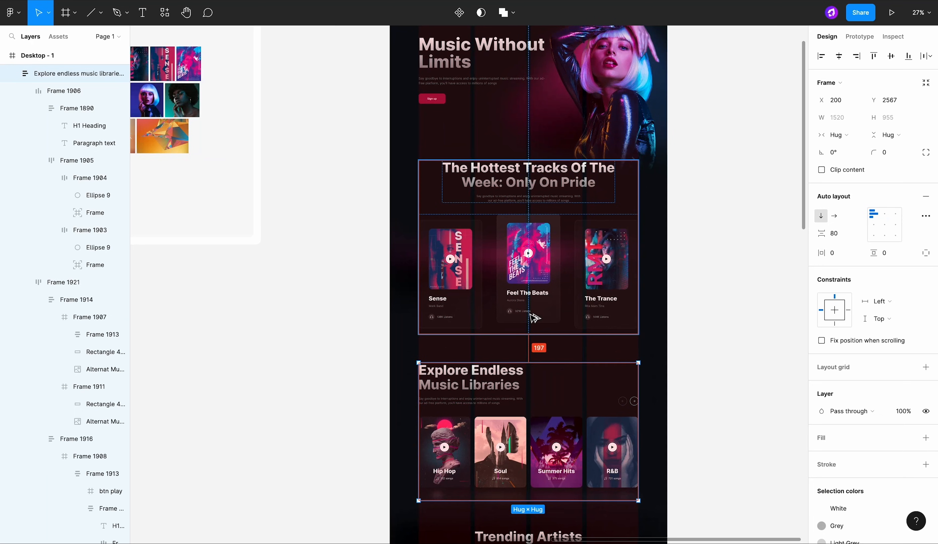
key(alt)
key(Down)
key(Down)
key(Down)
key(Down)
key(Down)
key(Down)
key(Down)
key(Down)
key(Down)
key(Down)
key(Down)
key(Down)
key(Down)
key(Down)
key(Down)
key(Down)
key(Down)
key(Down)
key(Down)
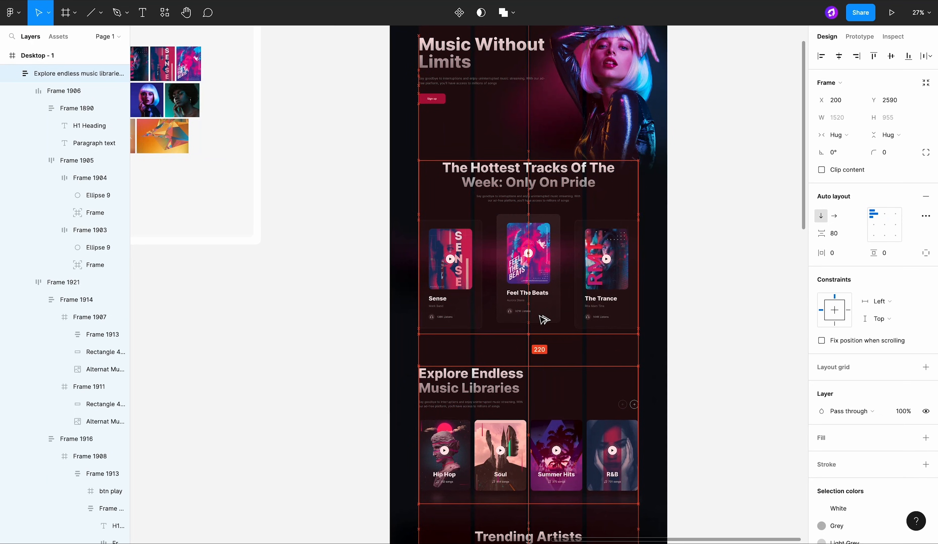
scroll(544, 320, down, 8)
shift+click(448, 335)
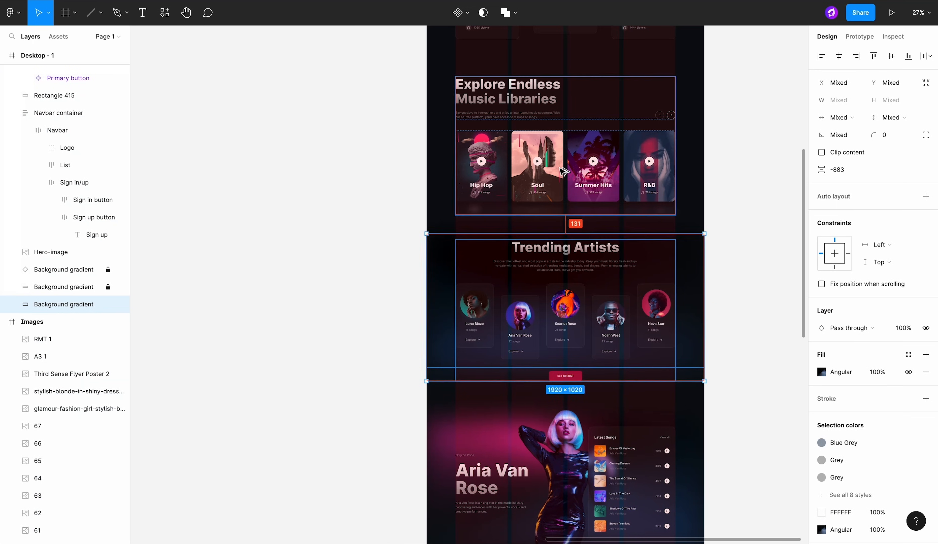
key(shift+Down)
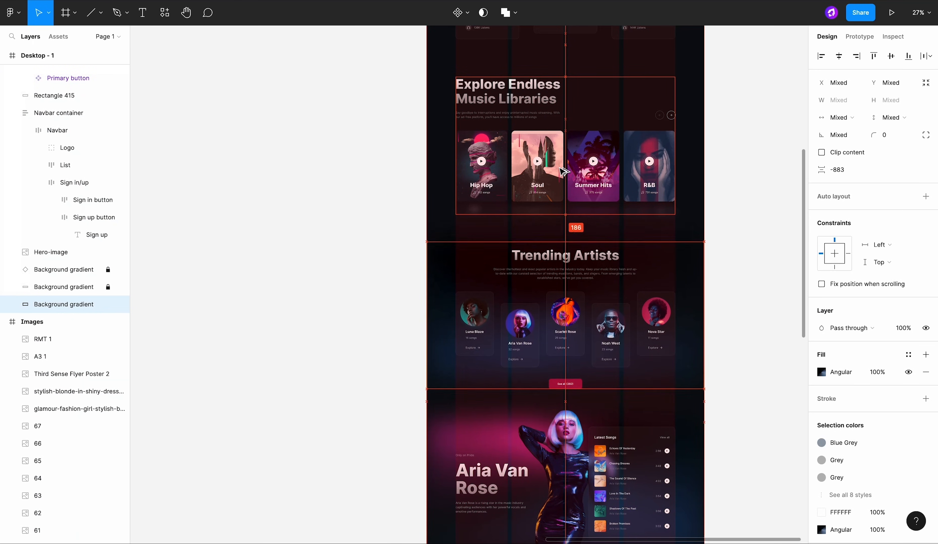
key(Up)
key(Up)
key(Up)
click(707, 239)
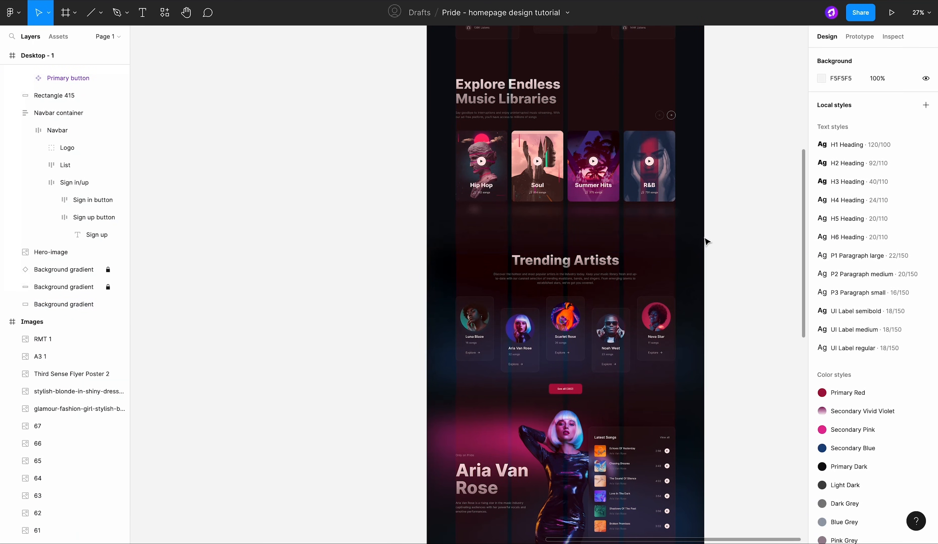
Step: Move the lower sections down so Aria Van Rose sits 209 below Trending Artists
scroll(703, 261, down, 10)
scroll(657, 459, down, 2)
drag(654, 455, 508, 200)
click(509, 201)
key(alt)
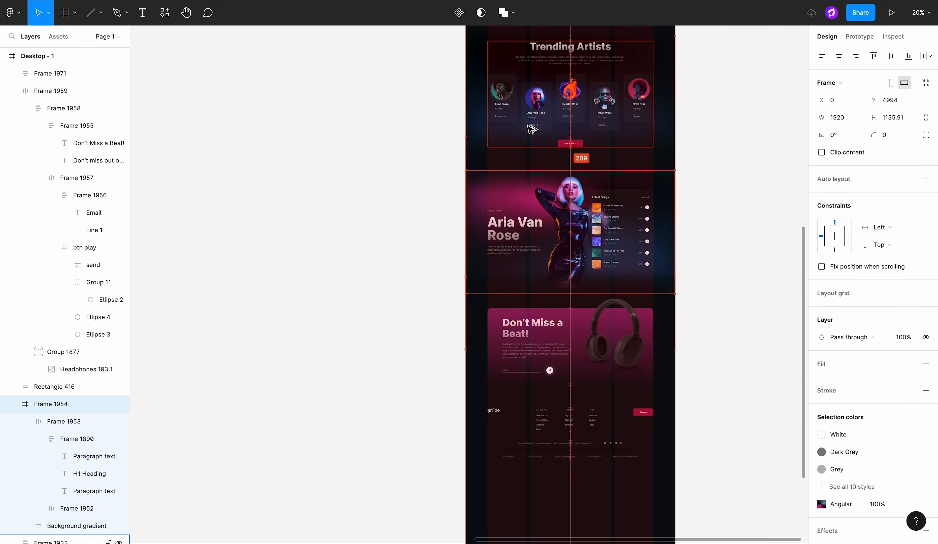
key(Escape)
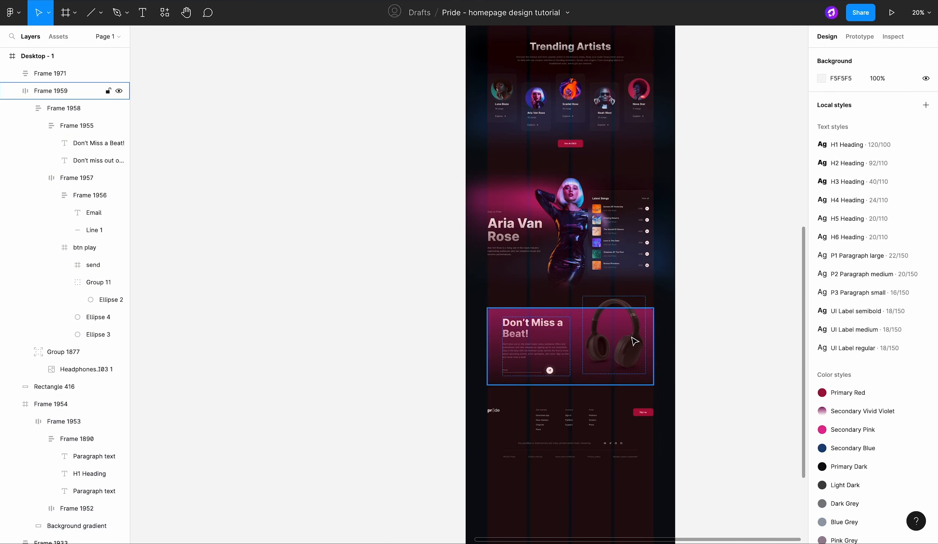
Step: Shift the newsletter and footer down, leaving the footer 221.8 below the newsletter banner
click(633, 339)
shift+click(615, 435)
drag(611, 389, 611, 394)
key(alt)
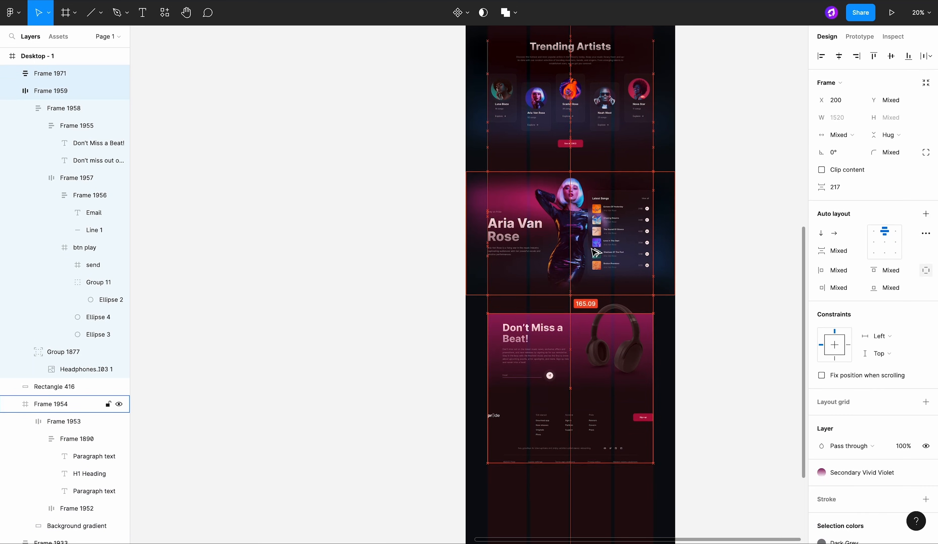
double_click(622, 345)
key(alt)
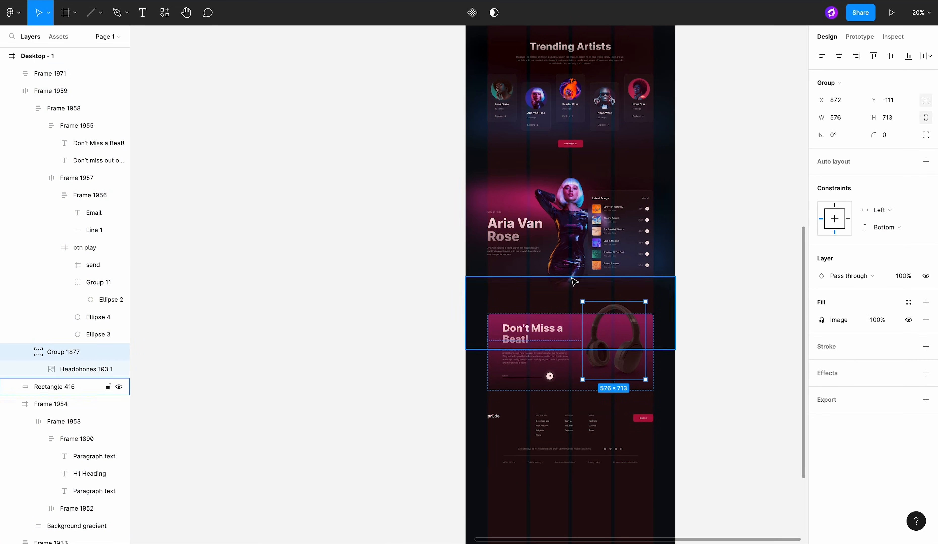
key(shift+Tab)
key(shift+Return)
key(shift+Tab)
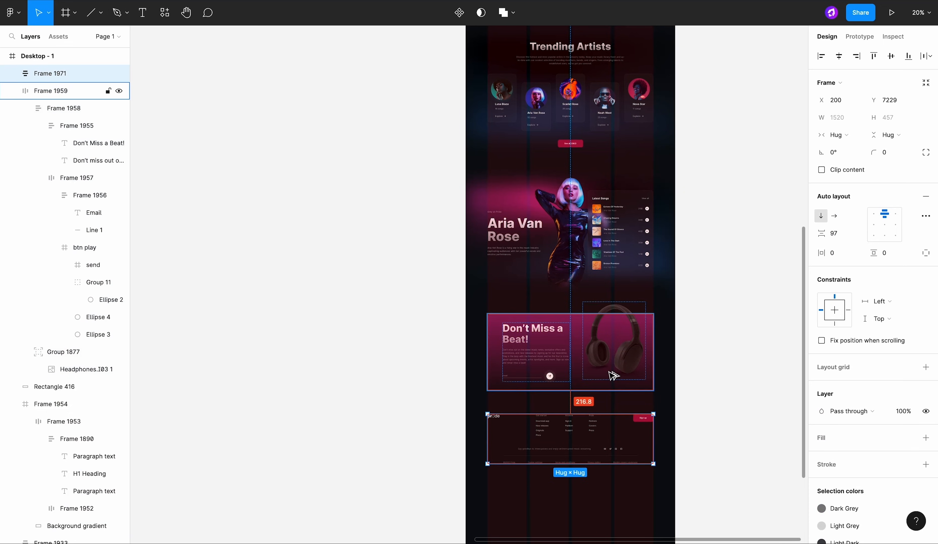
key(Down)
key(Down)
key(Down)
key(Down)
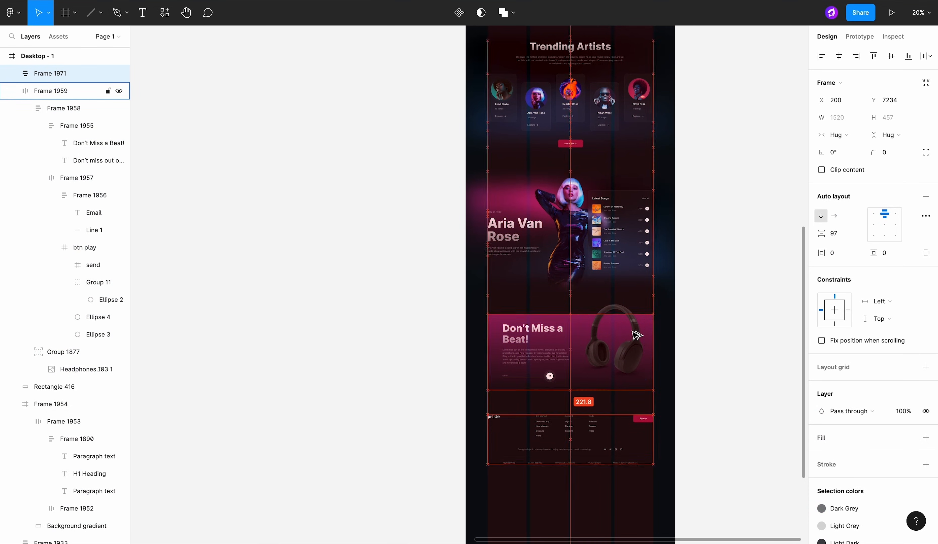
scroll(631, 332, down, 4)
click(670, 334)
scroll(654, 334, down, 3)
Step: Drag the Desktop - 1 frame's bottom edge up to the footer and measure the gap below it
click(600, 177)
scroll(632, 486, up, 5)
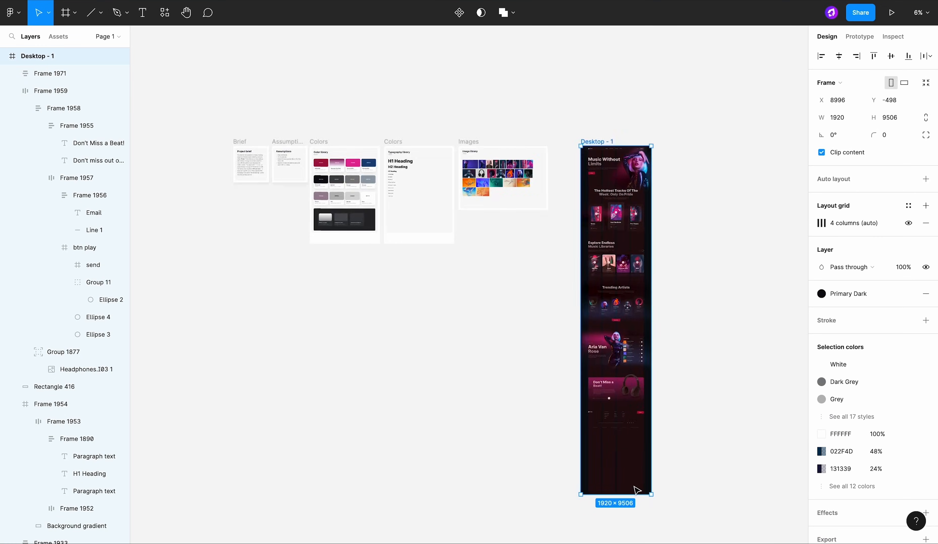
drag(618, 508, 621, 299)
scroll(620, 342, up, 5)
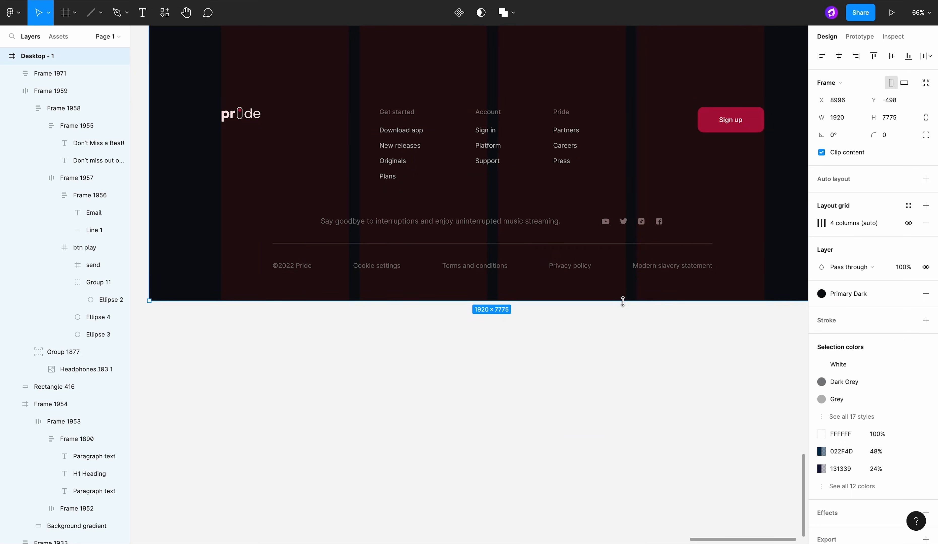
click(627, 272)
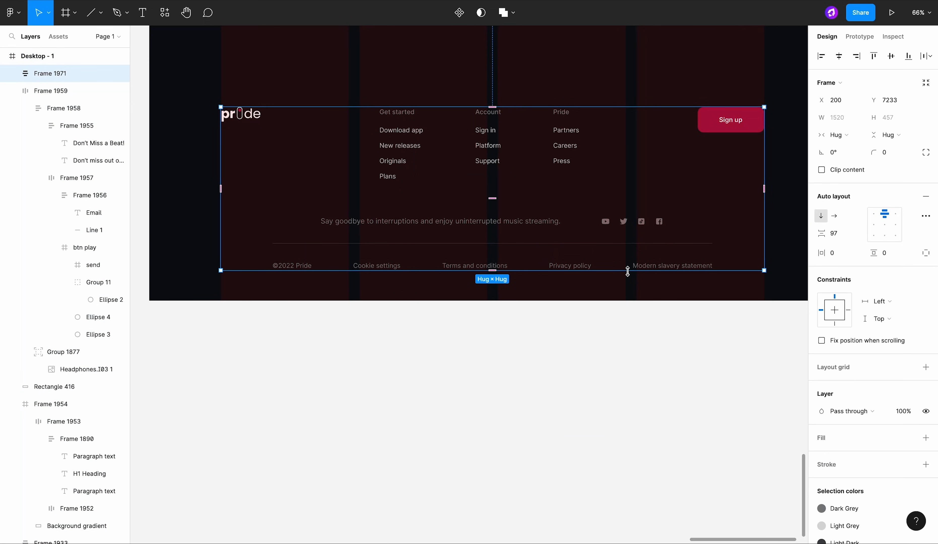
click(620, 283)
click(588, 270)
key(alt)
scroll(573, 295, down, 6)
scroll(575, 295, up, 6)
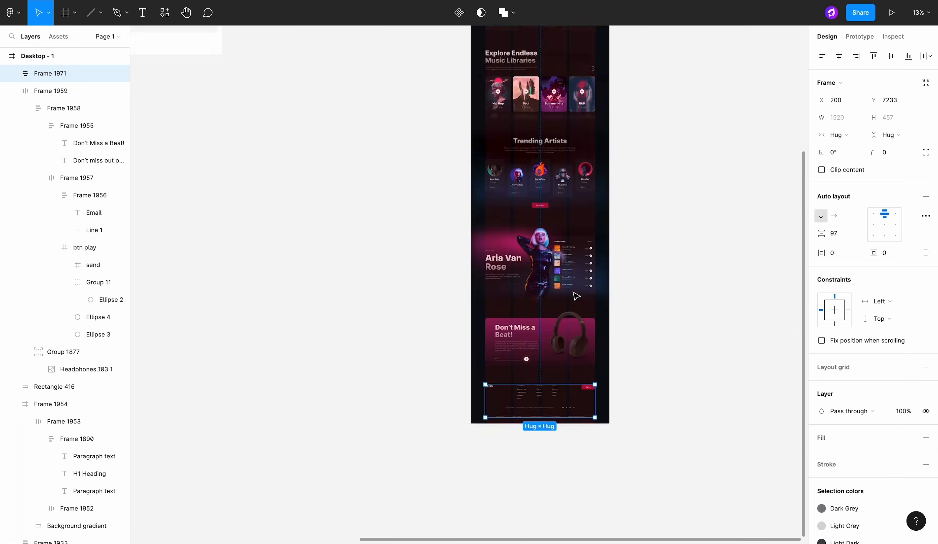
Step: Fine-tune the frame's bottom to end 90 below the footer's legal links, at 1920×7778
click(495, 150)
scroll(572, 400, down, 8)
scroll(536, 379, up, 10)
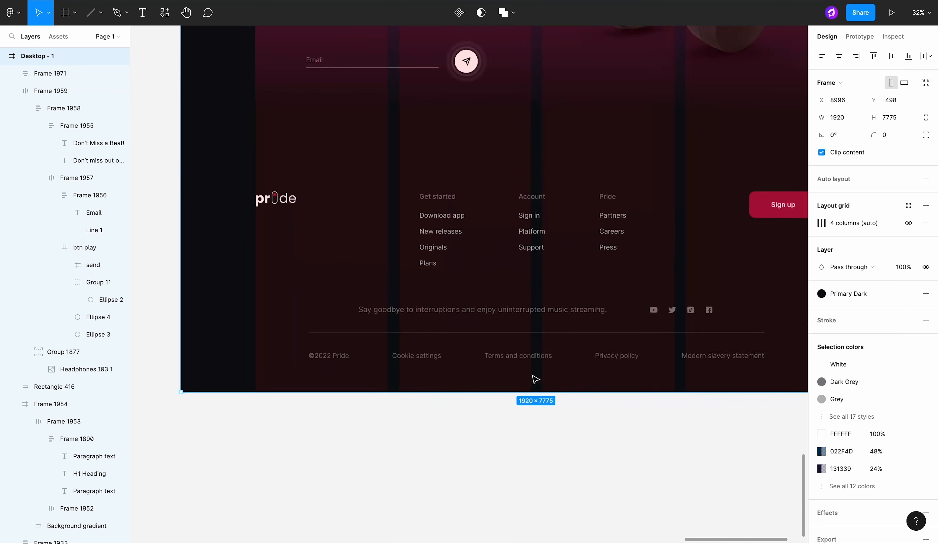
scroll(532, 396, up, 10)
drag(528, 428, 529, 440)
scroll(519, 283, down, 10)
click(517, 283)
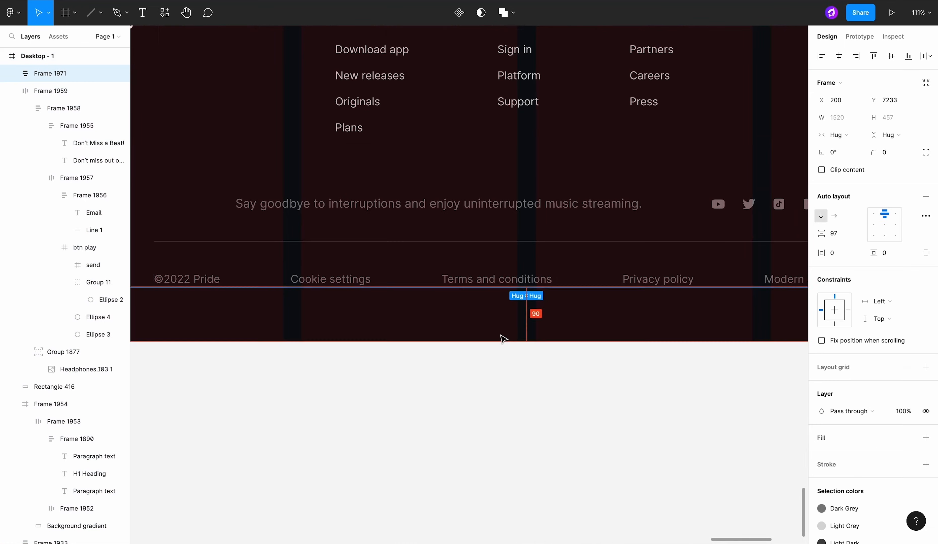
scroll(504, 343, down, 5)
click(512, 374)
scroll(512, 374, down, 3)
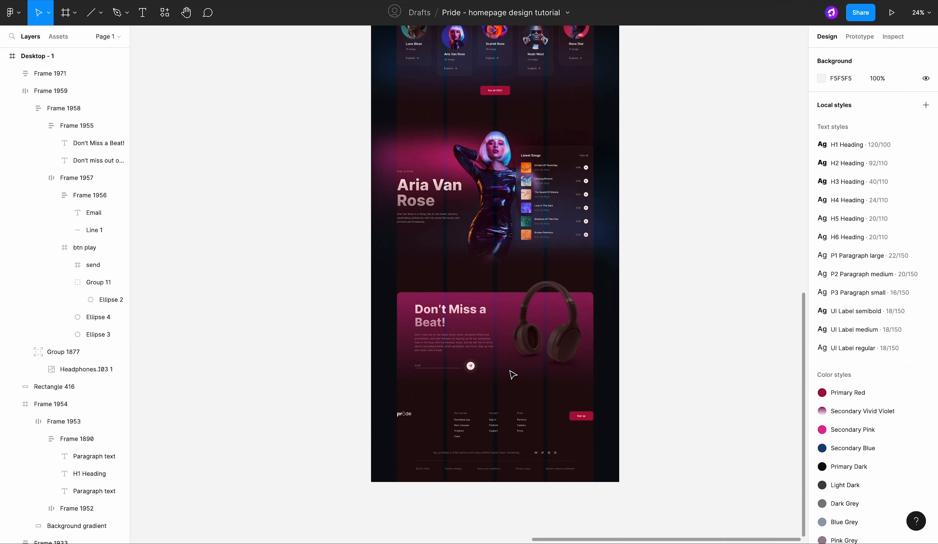
scroll(514, 375, up, 15)
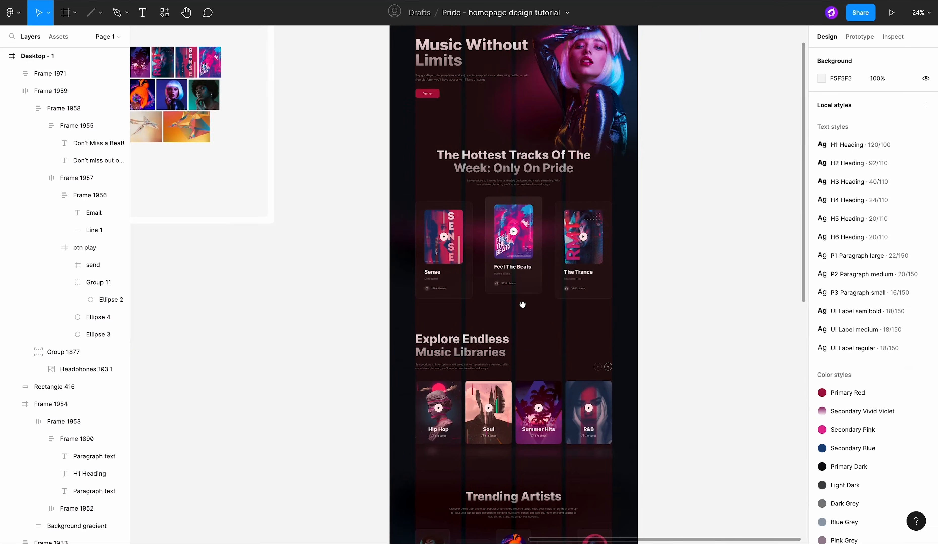
scroll(540, 146, up, 5)
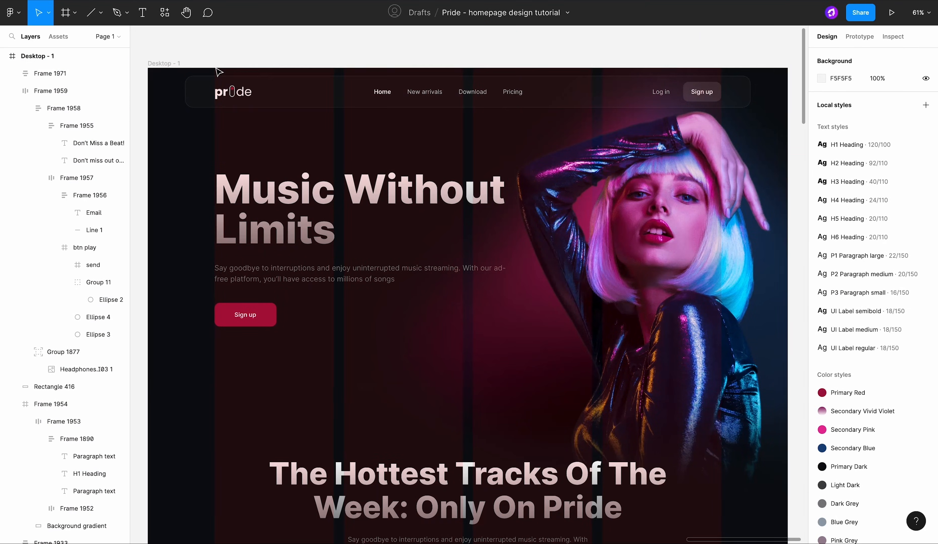
click(218, 72)
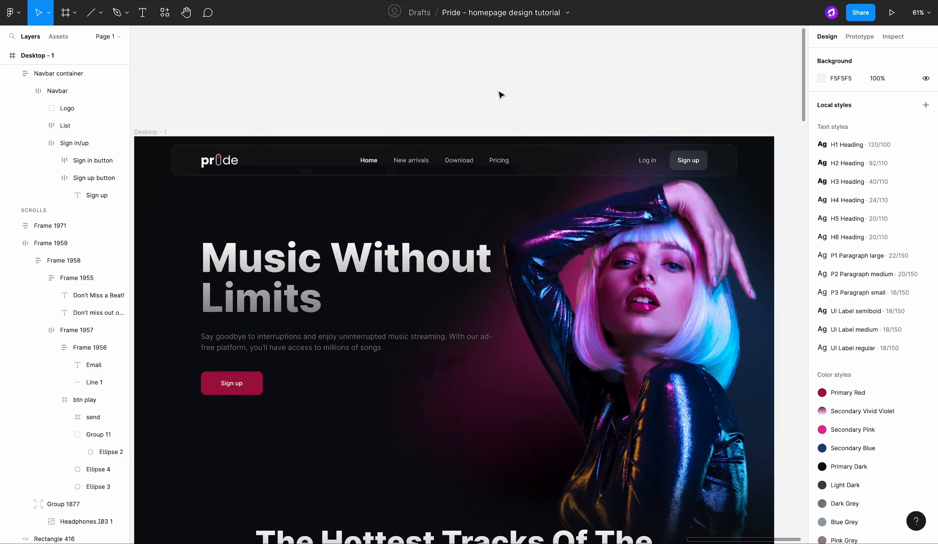
Step: Add a Background blur effect with blur 4 to the Navbar container
click(536, 157)
scroll(897, 449, down, 5)
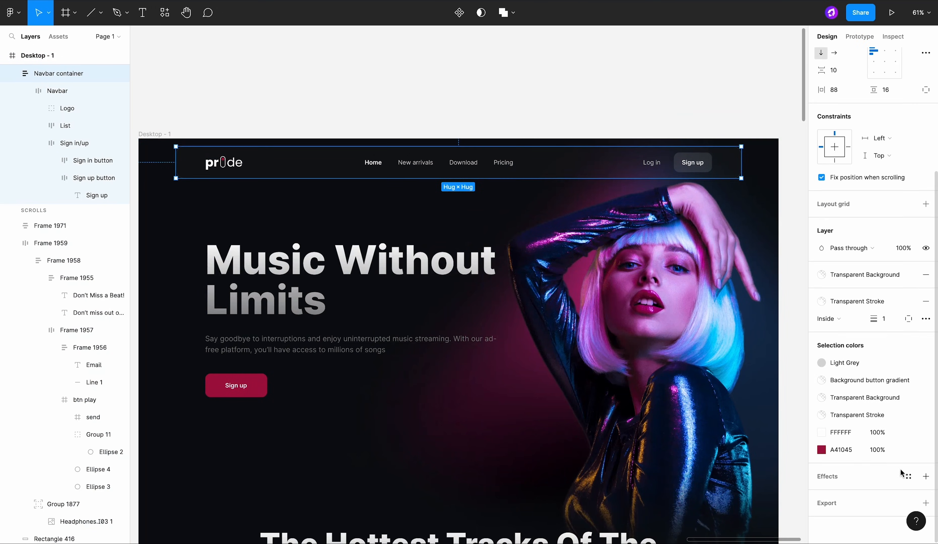
click(926, 476)
click(859, 494)
click(859, 516)
click(822, 494)
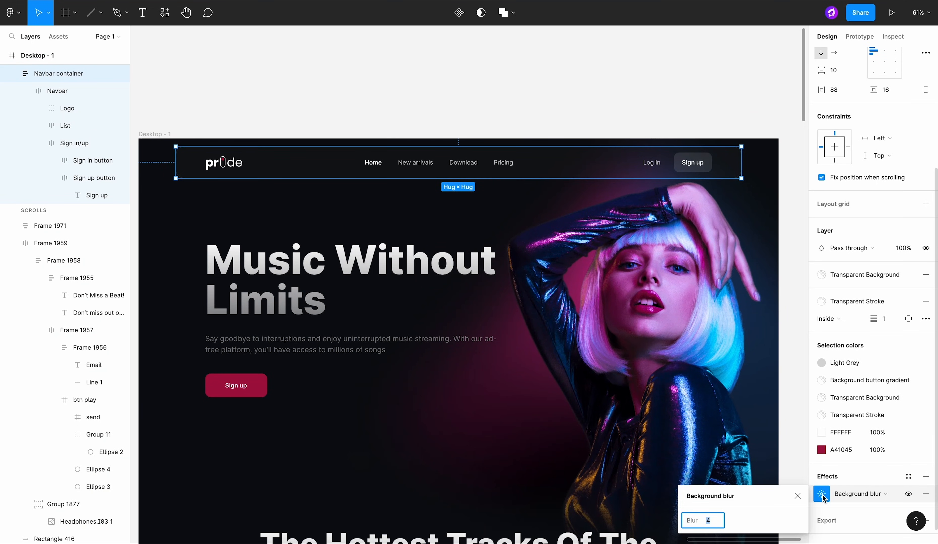
click(566, 130)
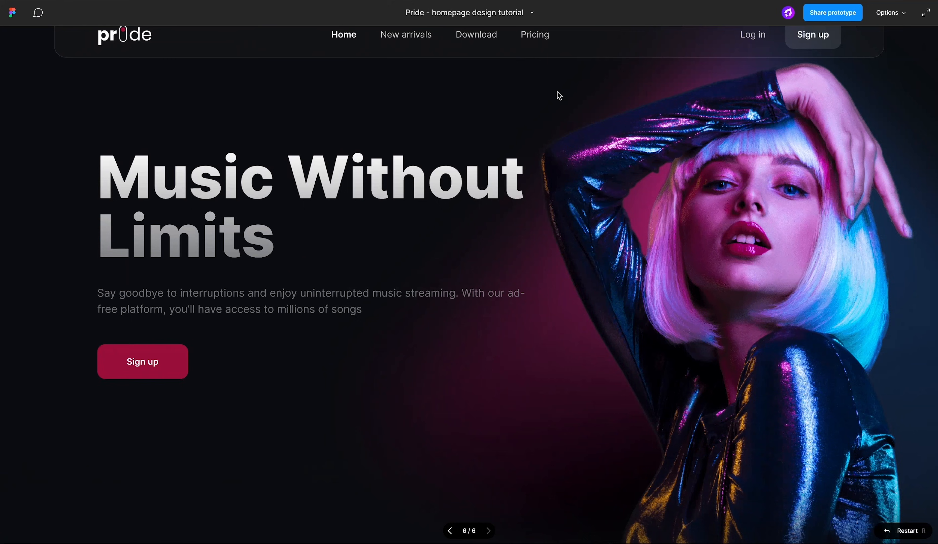
scroll(559, 96, down, 5)
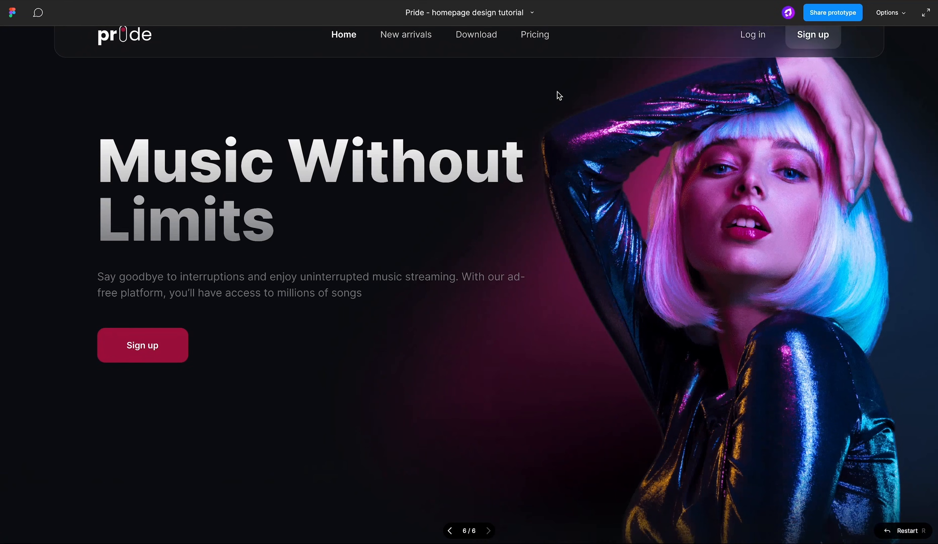
scroll(559, 96, down, 10)
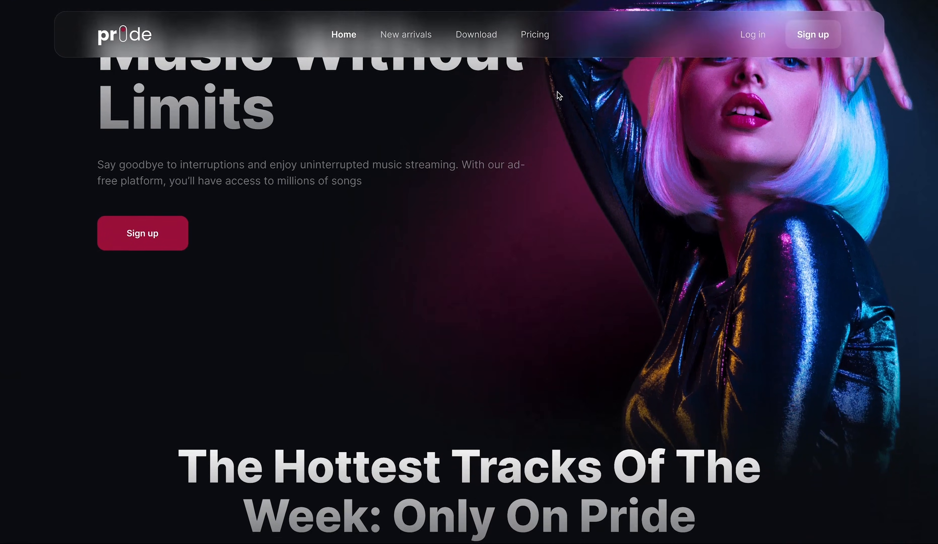
scroll(558, 95, down, 15)
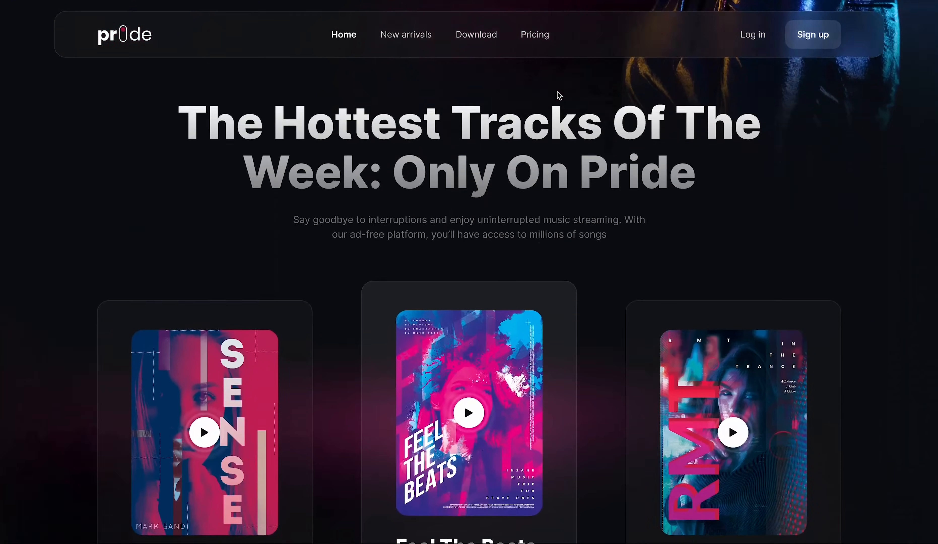
scroll(559, 95, down, 15)
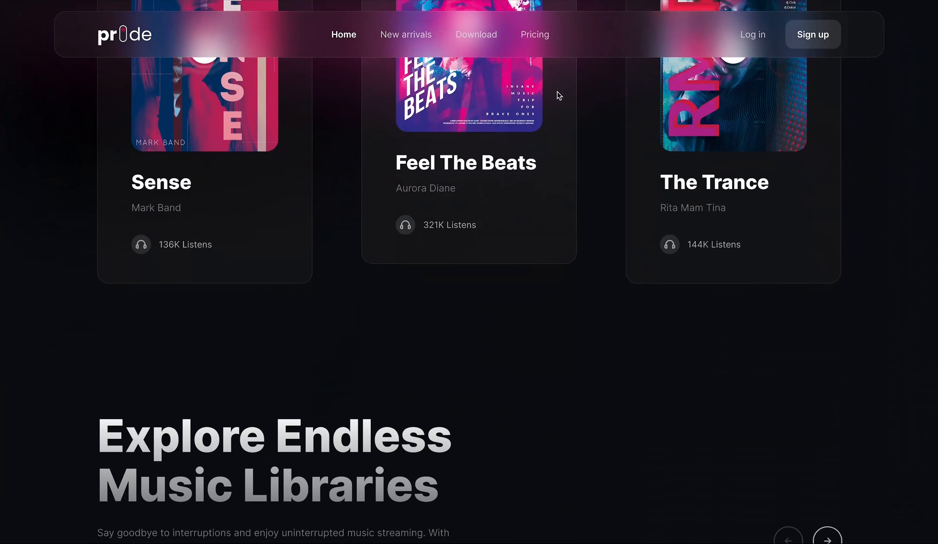
scroll(558, 95, down, 15)
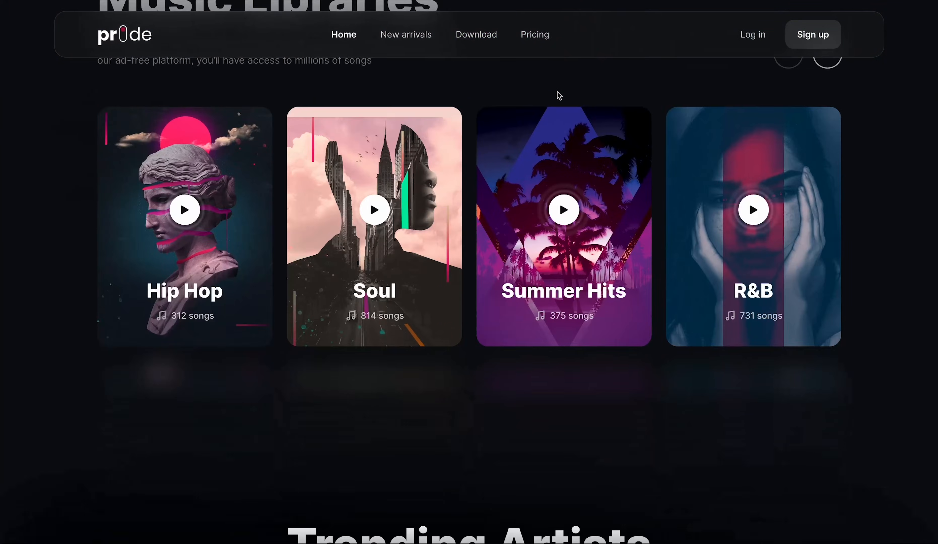
scroll(559, 95, down, 15)
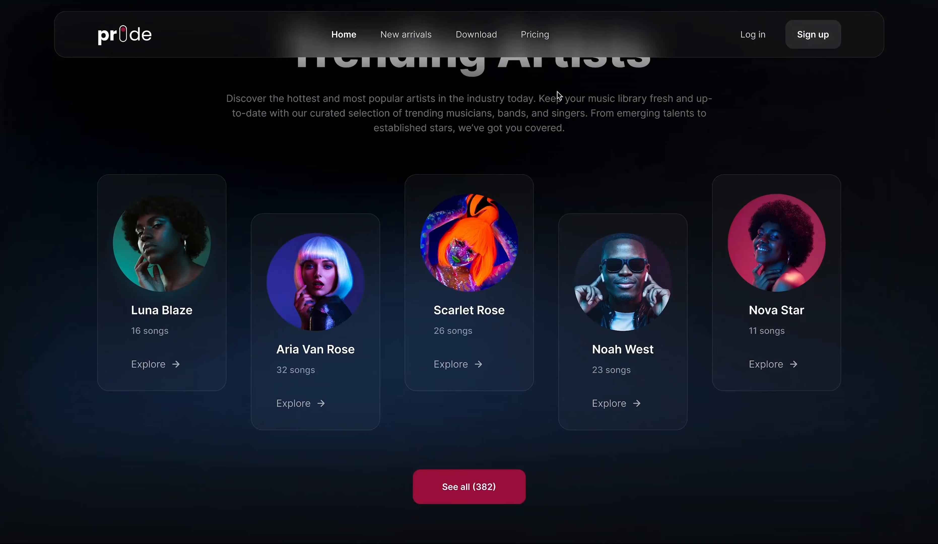
scroll(559, 95, down, 4)
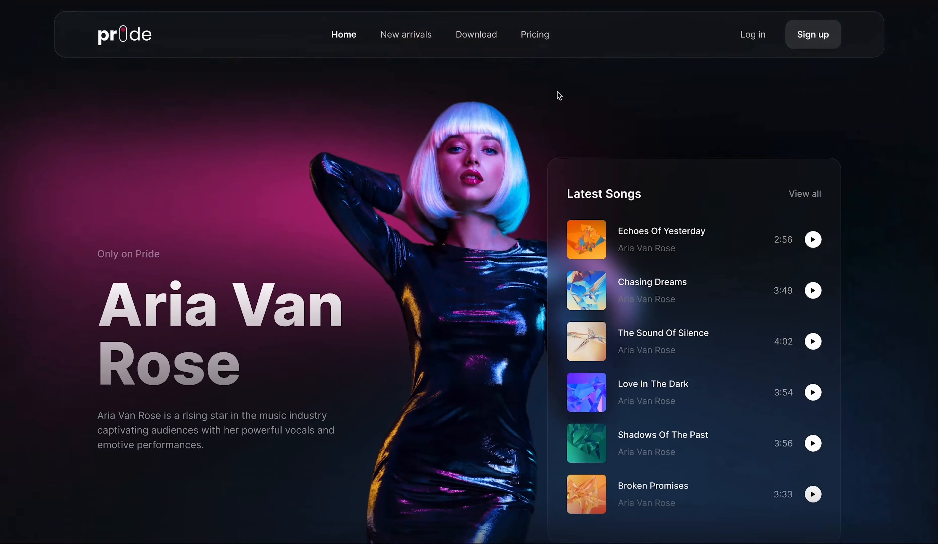
scroll(559, 96, down, 18)
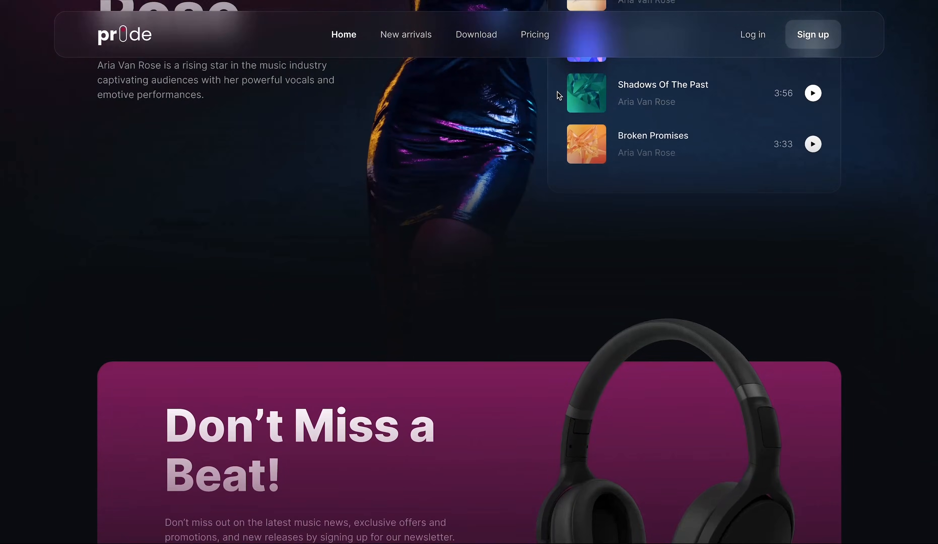
scroll(557, 92, down, 7)
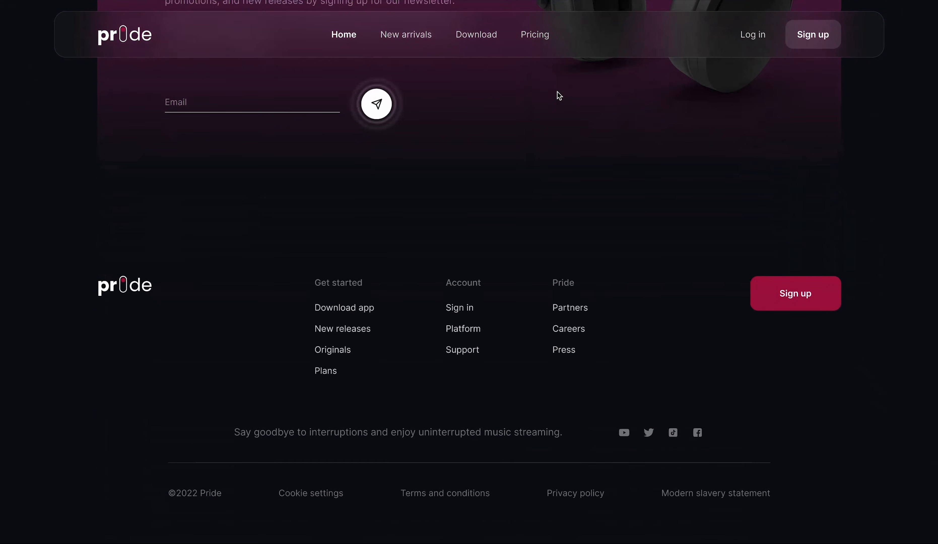
scroll(559, 96, up, 10)
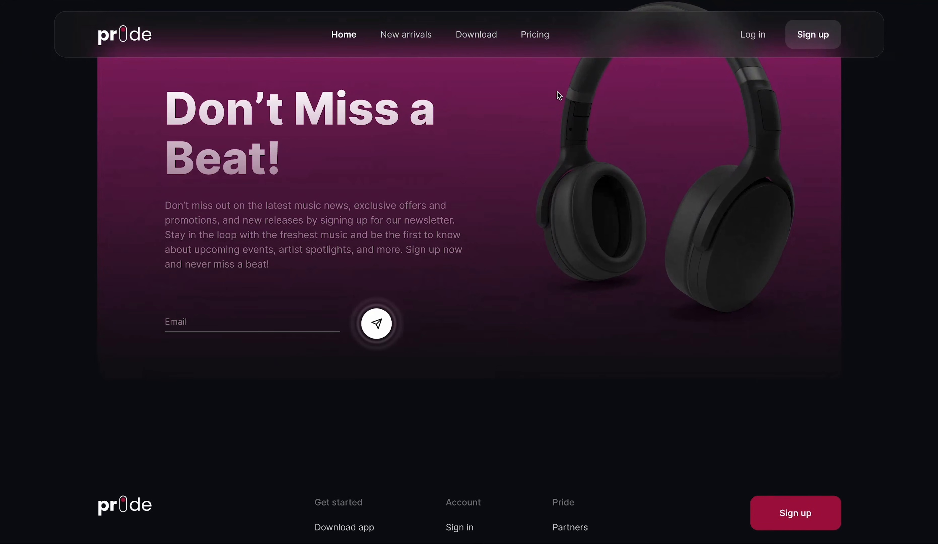
scroll(558, 95, up, 10)
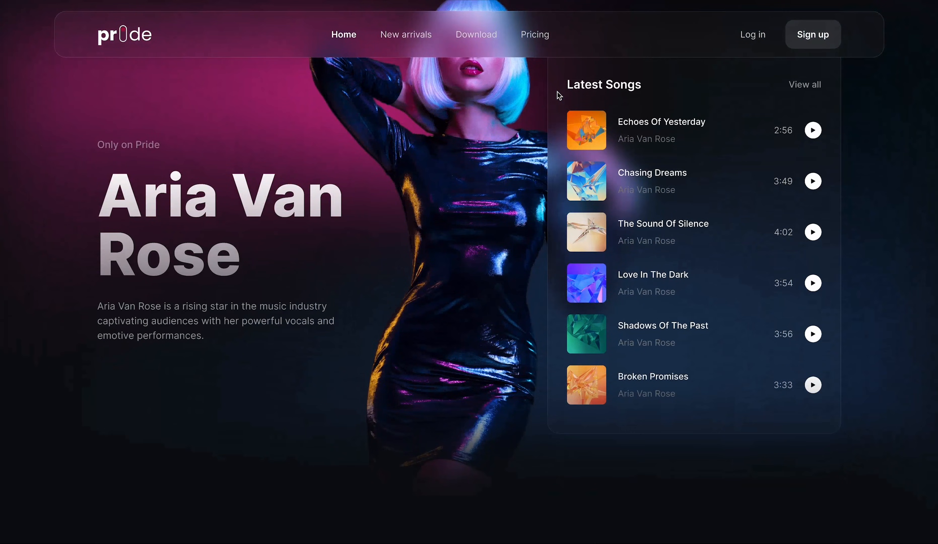